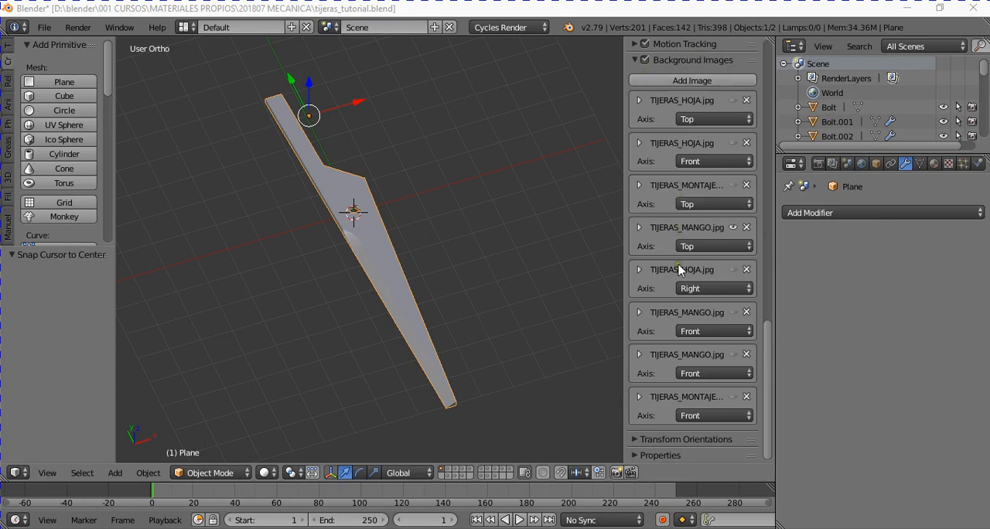
- Inspect the top-axis TIJERAS_HOJA.jpg settings and preview the HOJA and MONTAJE drawings in top view, leaving only TIJERAS_MANGO.jpg shown there
{"action": "left_click", "coordinate": [638, 101]}
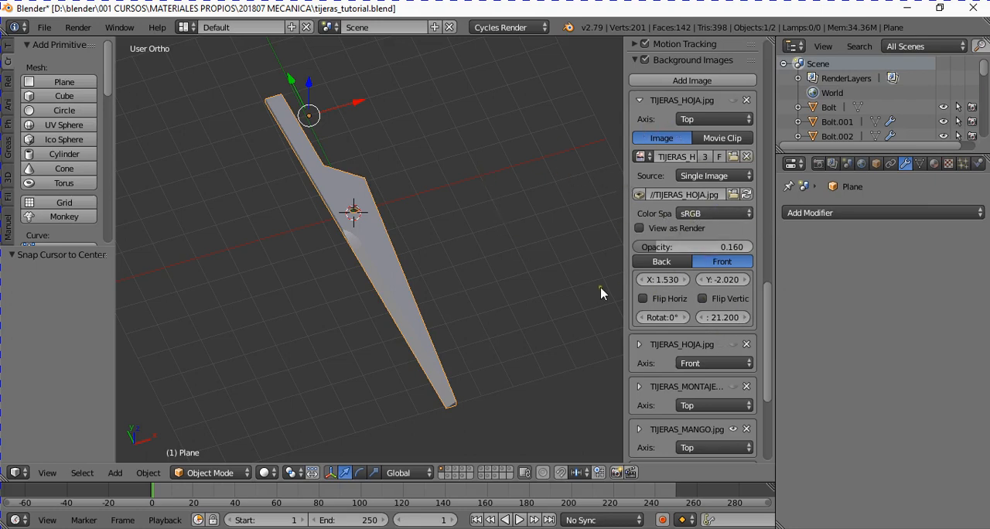
{"action": "left_click", "coordinate": [641, 102]}
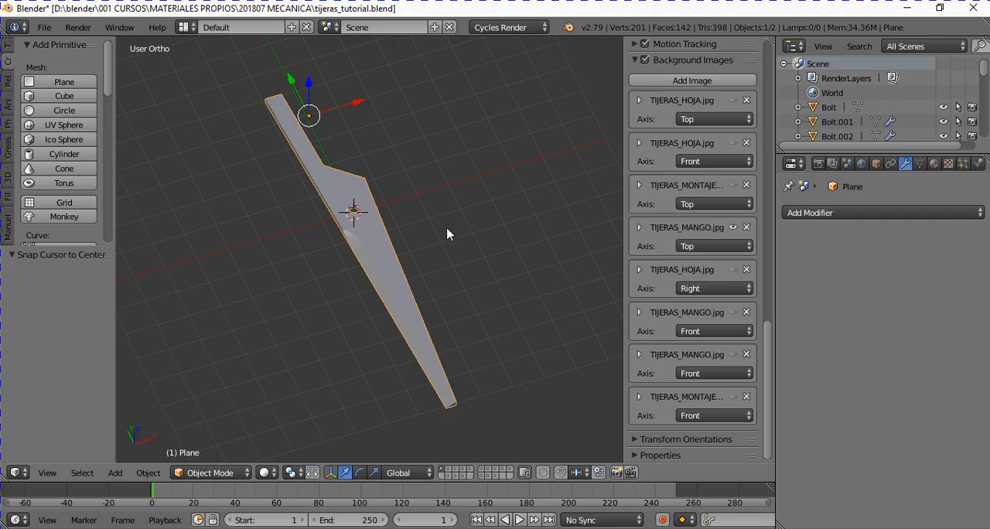
{"action": "key", "text": "KP_7"}
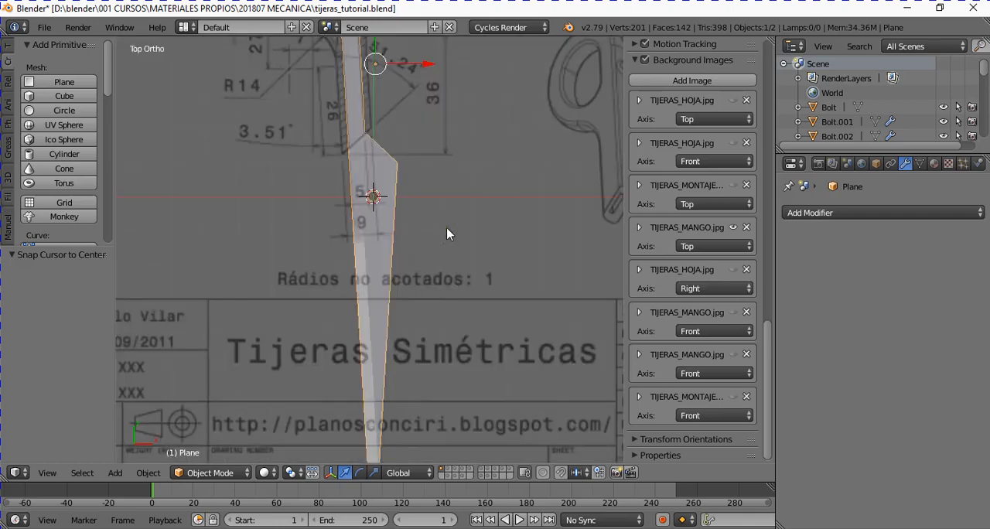
{"action": "scroll", "coordinate": [447, 234], "scroll_direction": "down", "scroll_amount": 3}
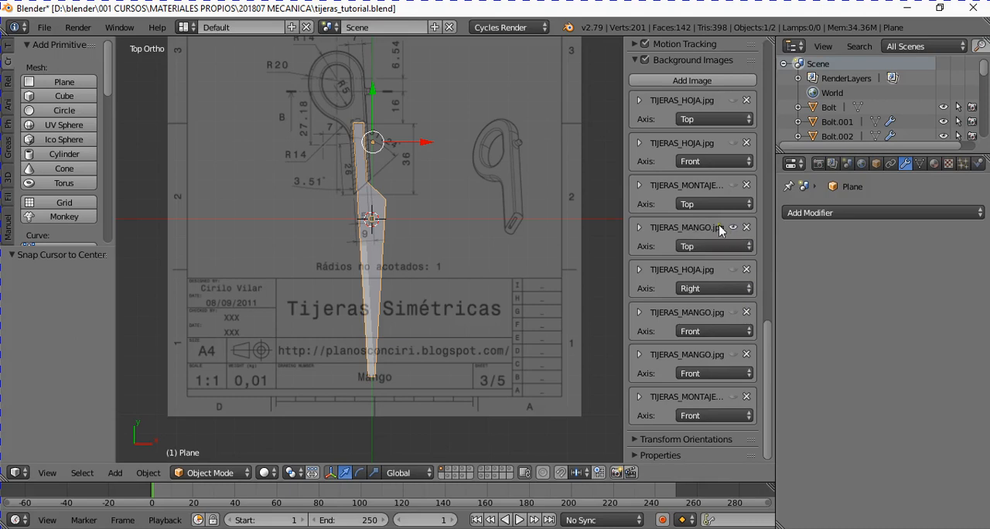
{"action": "left_click", "coordinate": [735, 143]}
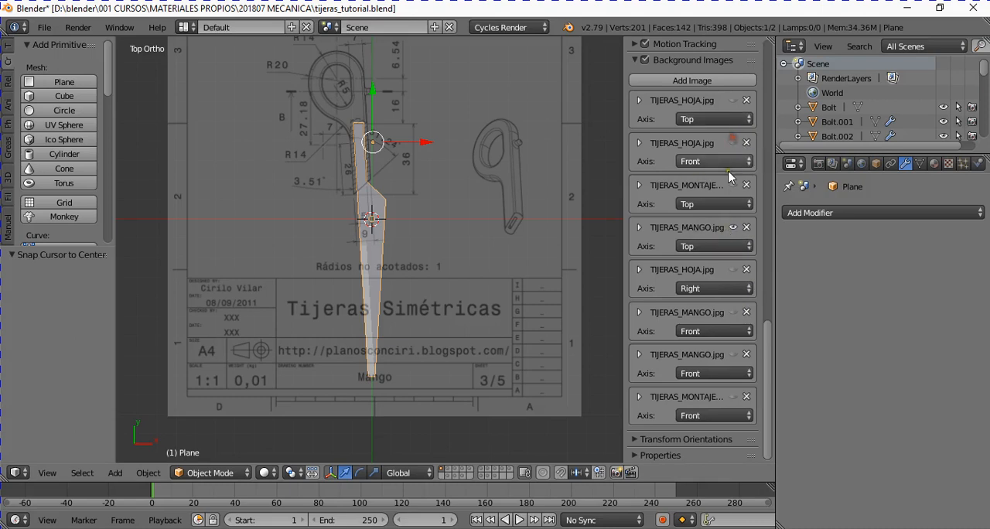
{"action": "left_click", "coordinate": [732, 100]}
{"action": "scroll", "coordinate": [390, 234], "scroll_direction": "down", "scroll_amount": 2}
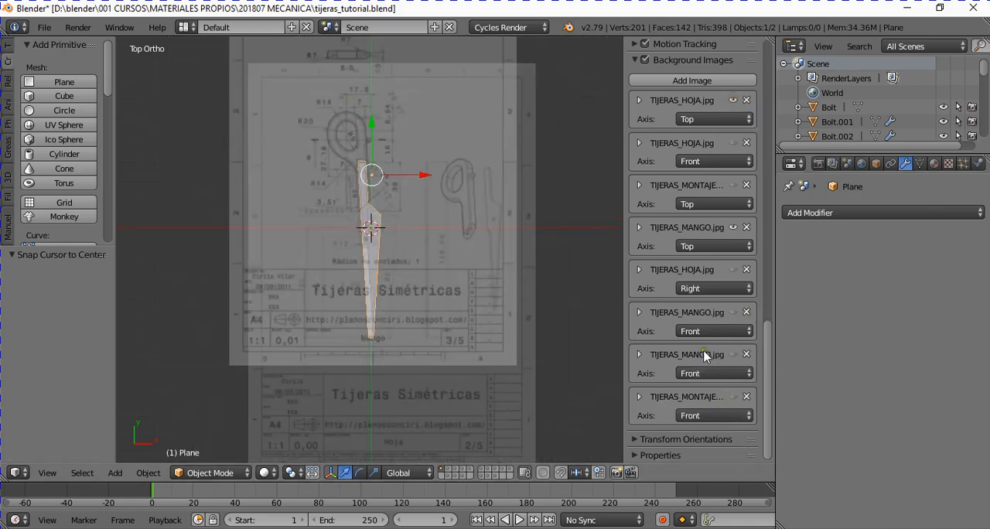
{"action": "left_click", "coordinate": [734, 185]}
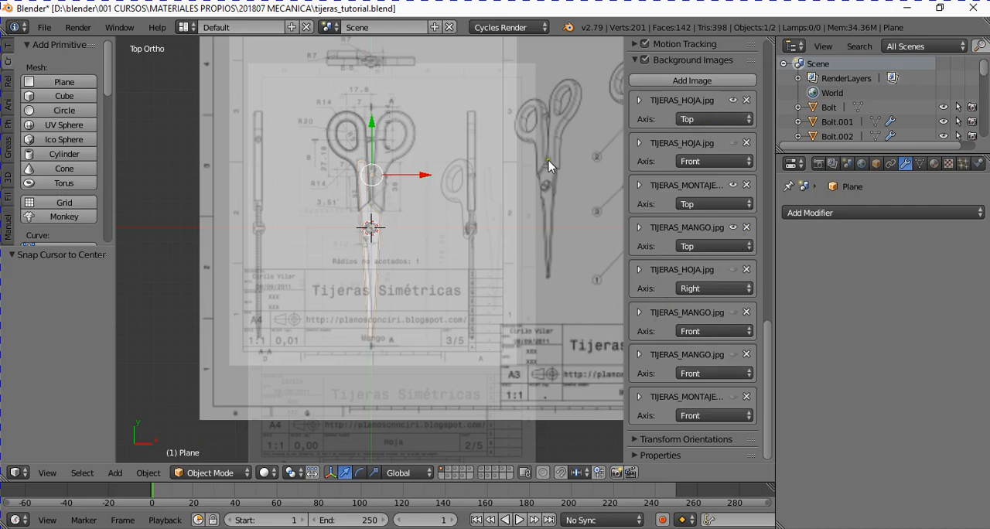
{"action": "left_click", "coordinate": [732, 100]}
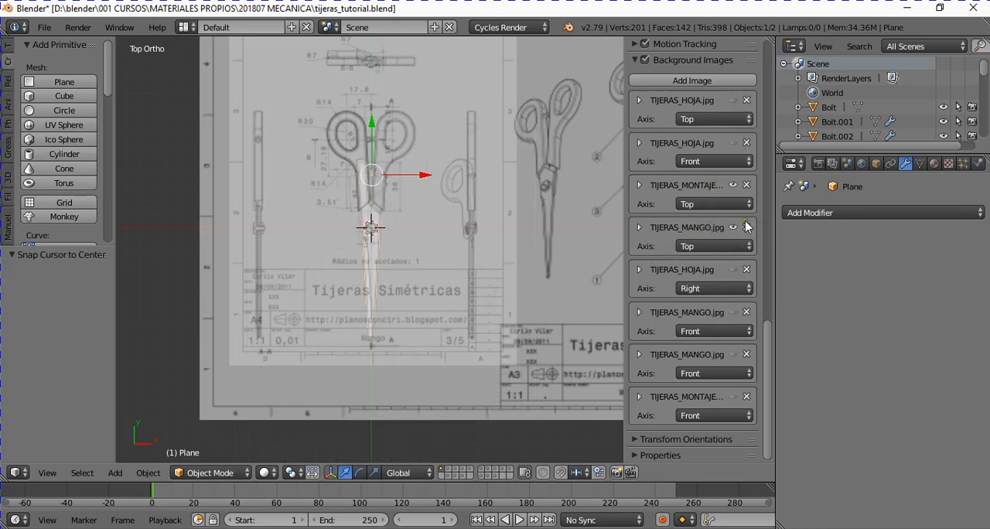
{"action": "left_click", "coordinate": [731, 186]}
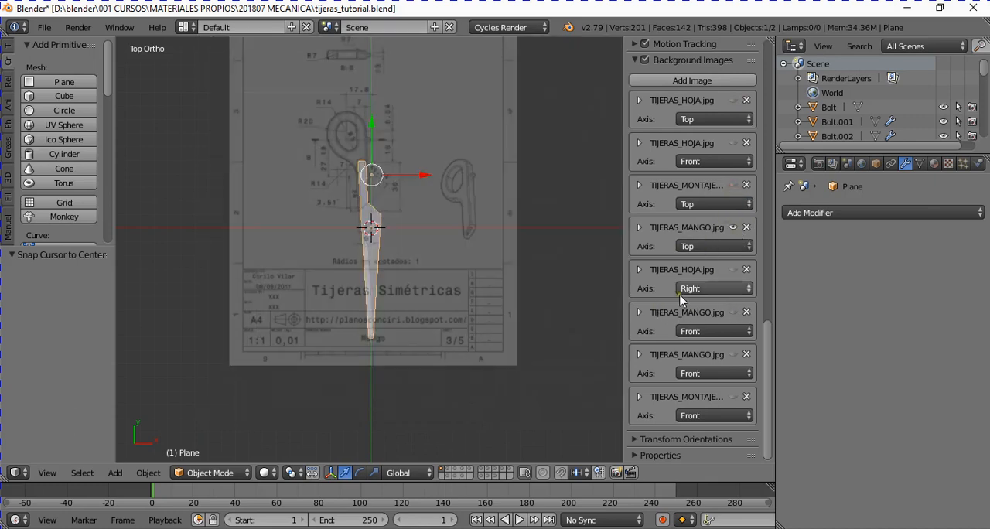
- Make both front-axis TIJERAS_MANGO.jpg background images visible and check their side and section drawings in front view
{"action": "left_click", "coordinate": [732, 313]}
{"action": "left_click", "coordinate": [731, 353]}
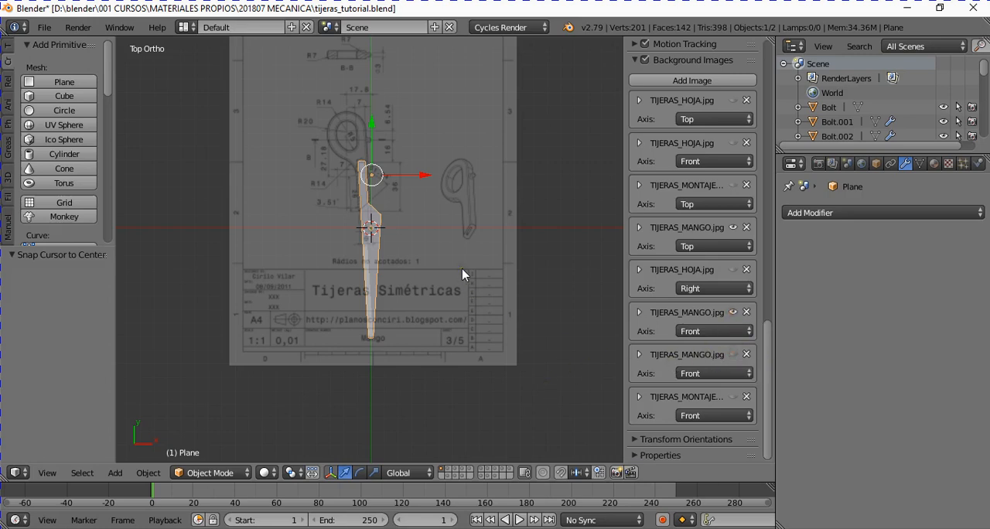
{"action": "key", "text": "KP_1"}
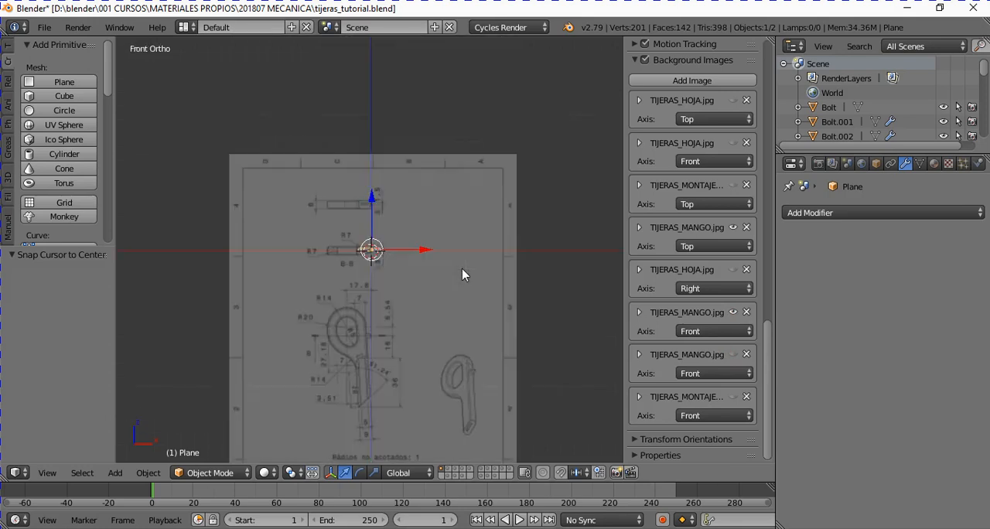
{"action": "scroll", "coordinate": [436, 279], "scroll_direction": "up", "scroll_amount": 8}
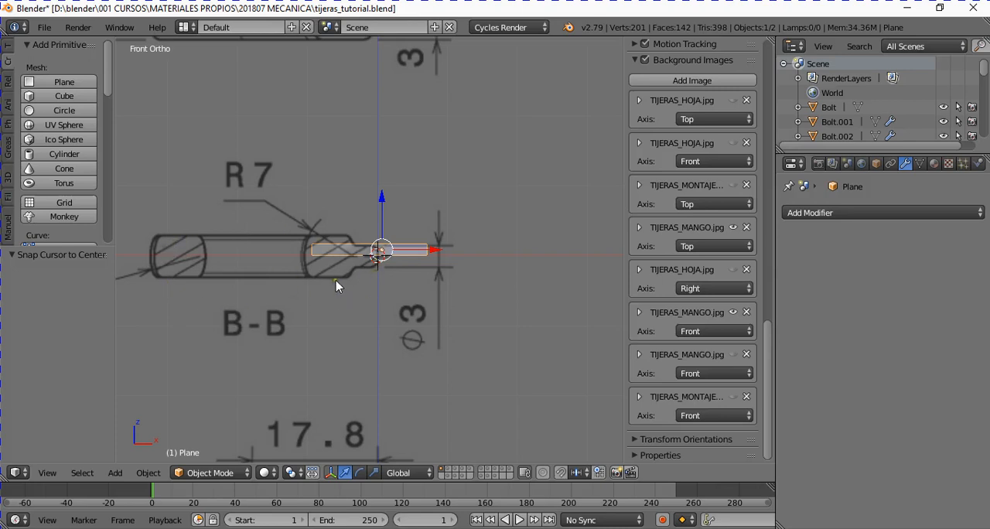
{"action": "scroll", "coordinate": [391, 306], "scroll_direction": "down", "scroll_amount": 8}
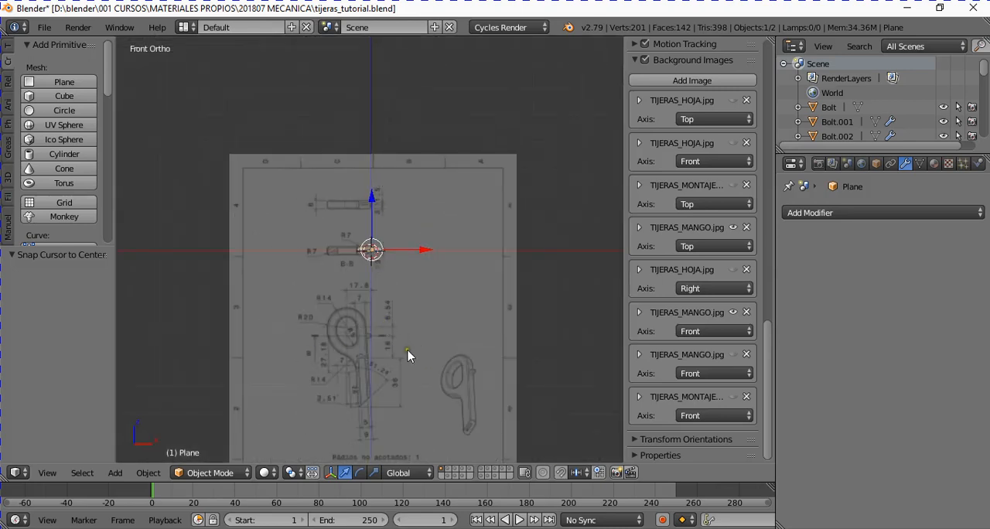
{"action": "scroll", "coordinate": [409, 355], "scroll_direction": "up", "scroll_amount": 4}
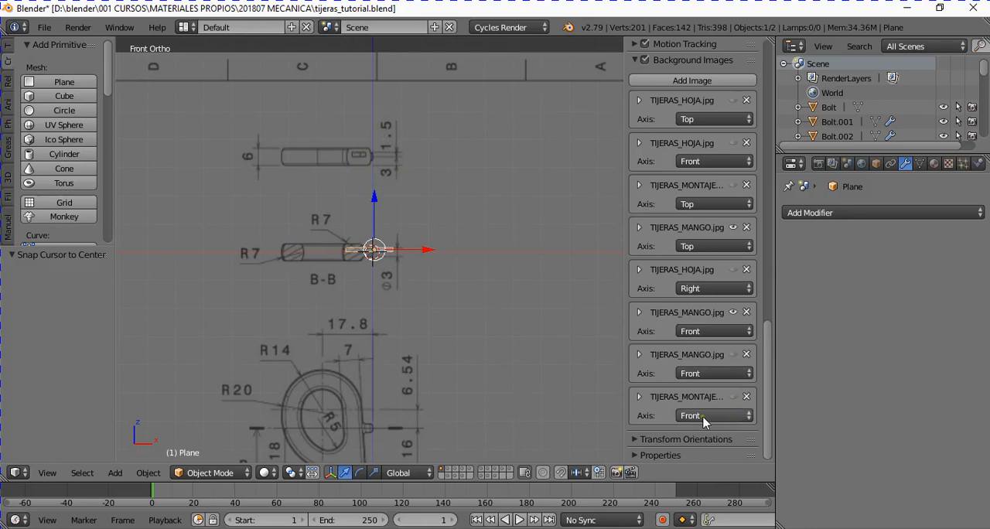
{"action": "left_click", "coordinate": [734, 355]}
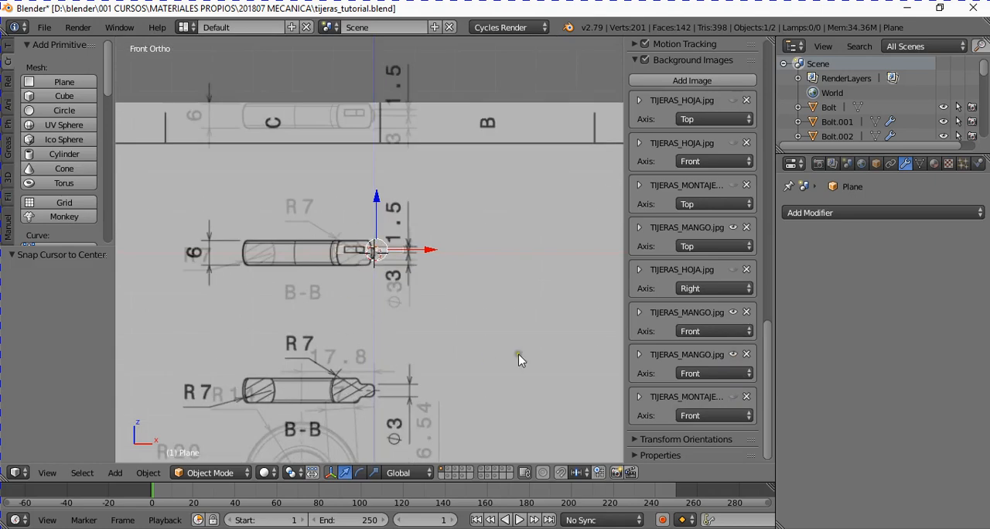
{"action": "scroll", "coordinate": [438, 299], "scroll_direction": "down", "scroll_amount": 4}
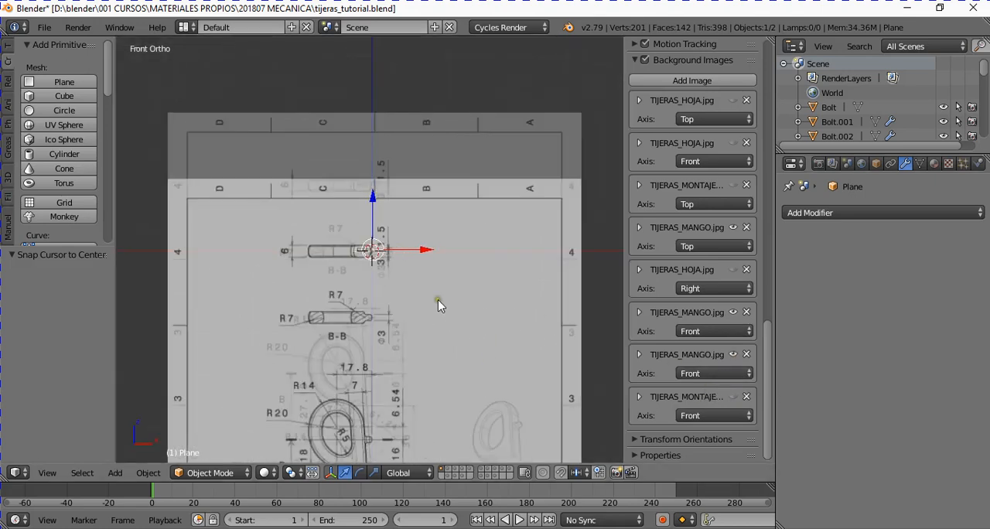
- Return to top view, switch to an empty scene layer, and add a plane at the origin
{"action": "key", "text": "KP_7"}
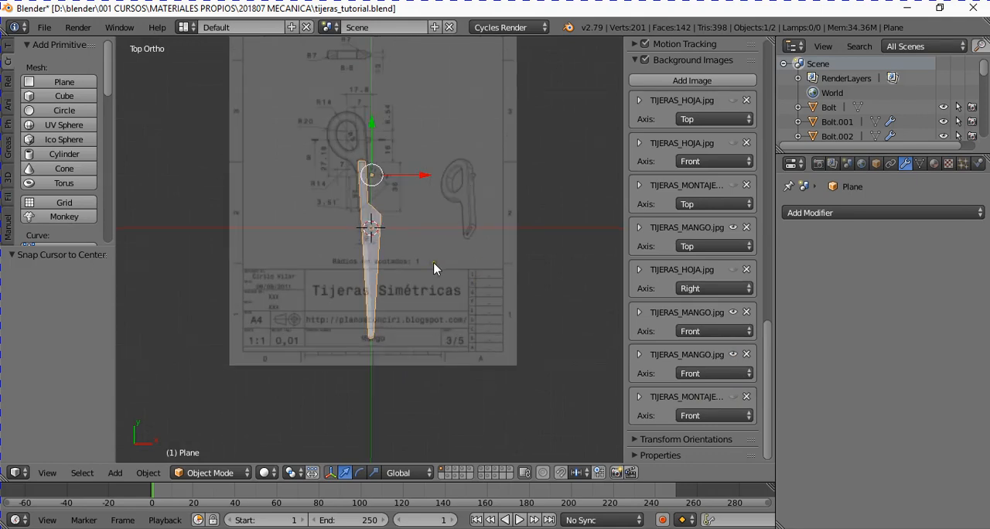
{"action": "scroll", "coordinate": [360, 166], "scroll_direction": "up", "scroll_amount": 2}
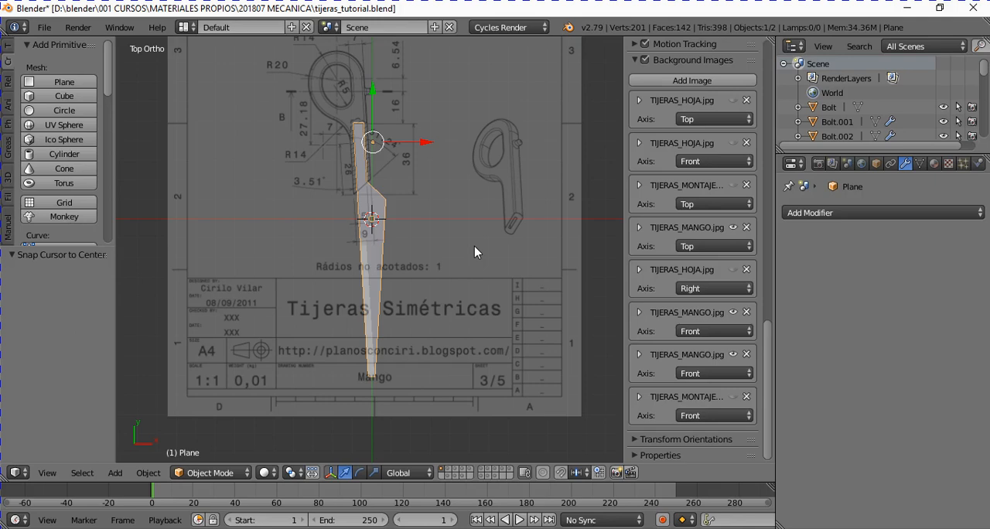
{"action": "left_click", "coordinate": [441, 476]}
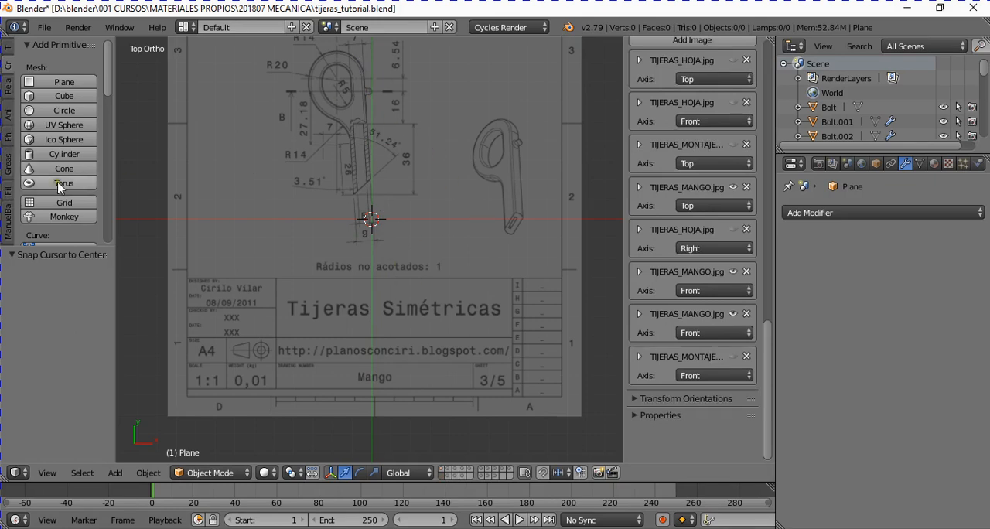
{"action": "left_click", "coordinate": [69, 82]}
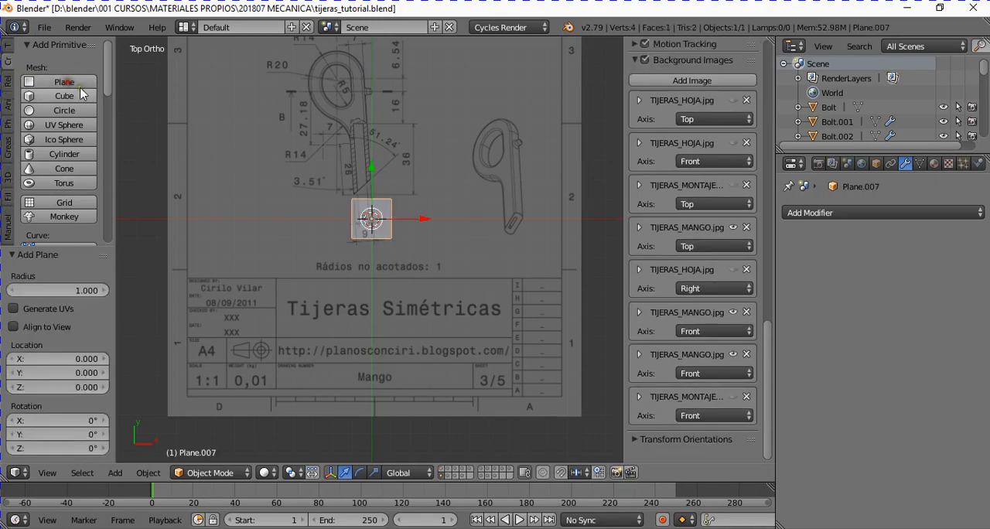
- Enter Edit Mode and delete all the new plane's vertices to leave an empty mesh
{"action": "key", "text": "Tab"}
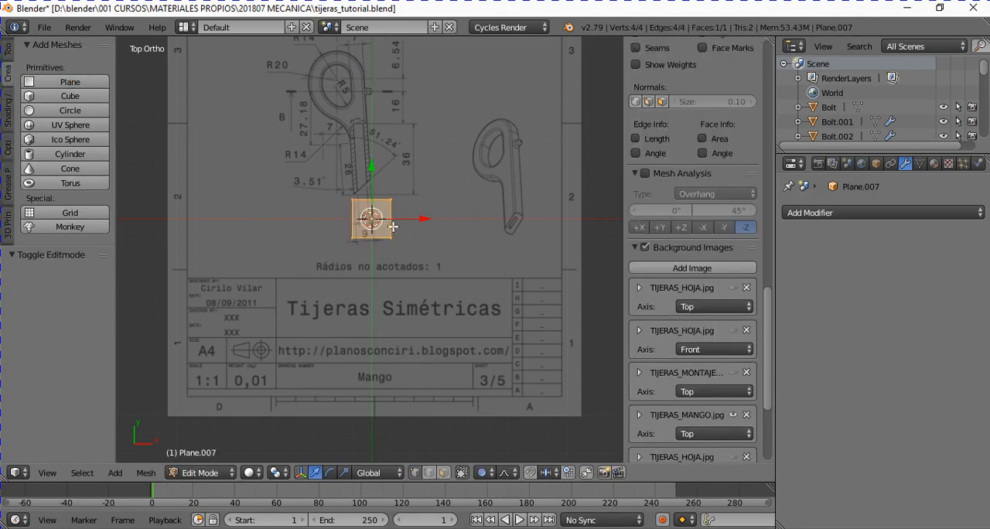
{"action": "key", "text": "x"}
{"action": "left_click", "coordinate": [393, 226]}
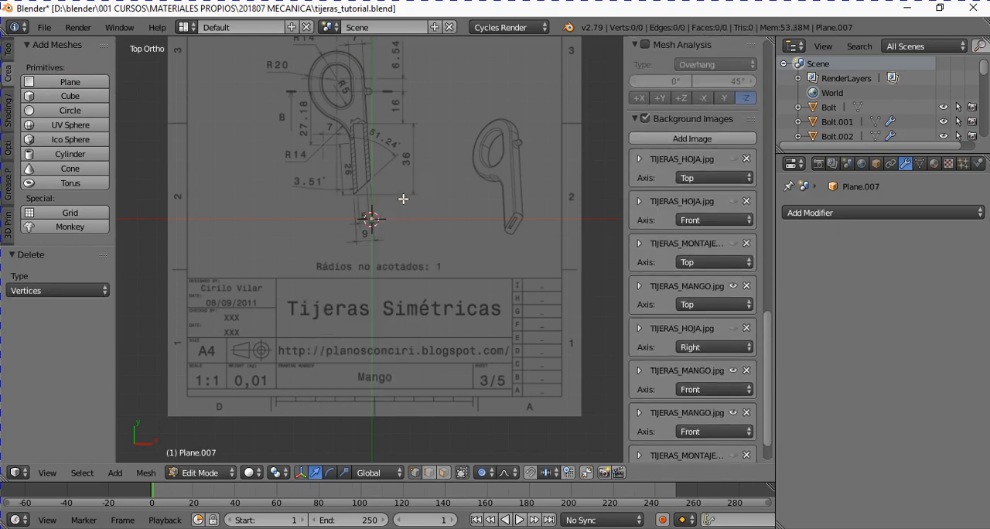
- Place a vertex on the upper left of the finger hole's inner outline and extrude four more along the curve past its top
{"action": "scroll", "coordinate": [372, 152], "scroll_direction": "up", "scroll_amount": 6, "text": "shift"}
{"action": "scroll", "coordinate": [372, 152], "scroll_direction": "up", "scroll_amount": 8}
{"action": "scroll", "coordinate": [360, 152], "scroll_direction": "up", "scroll_amount": 7, "text": "shift"}
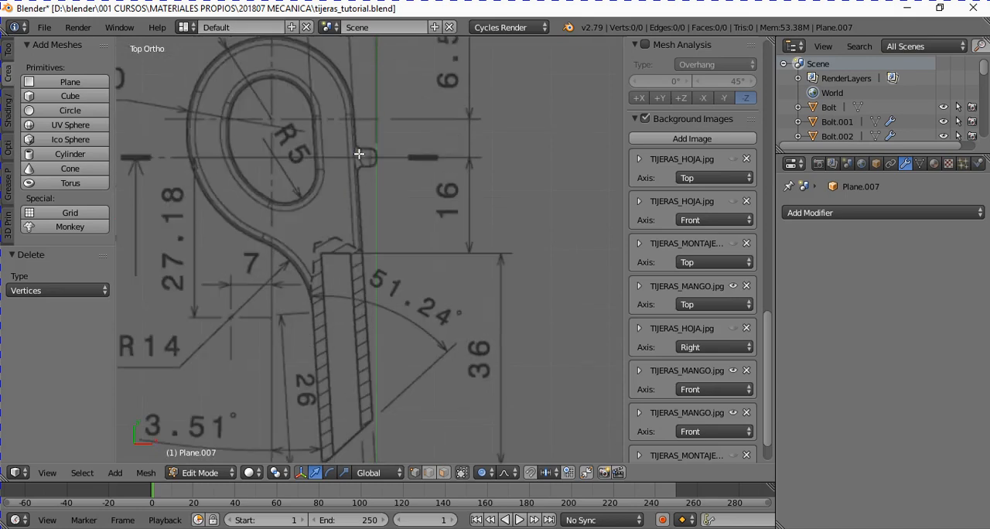
{"action": "scroll", "coordinate": [267, 225], "scroll_direction": "up", "scroll_amount": 5}
{"action": "scroll", "coordinate": [267, 226], "scroll_direction": "up", "scroll_amount": 6, "text": "ctrl"}
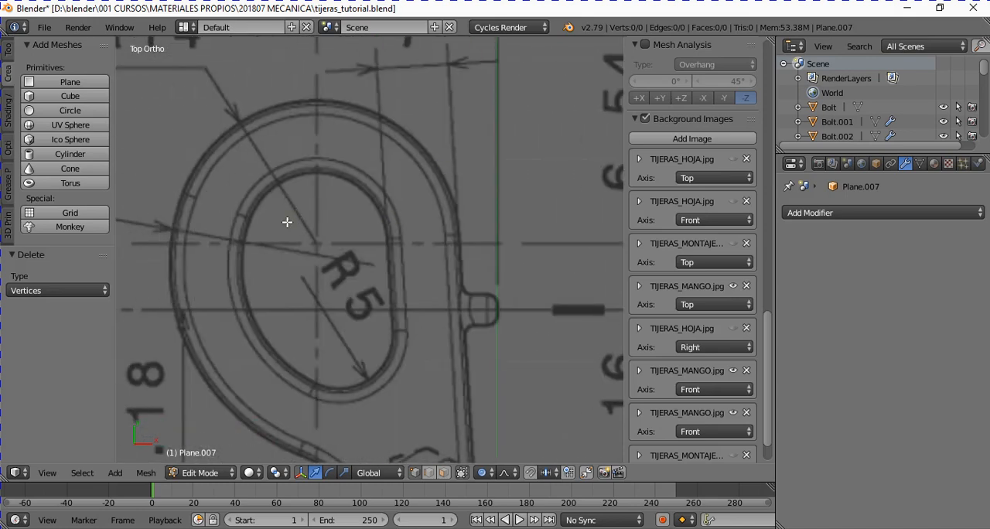
{"action": "left_click", "coordinate": [257, 208], "text": "ctrl"}
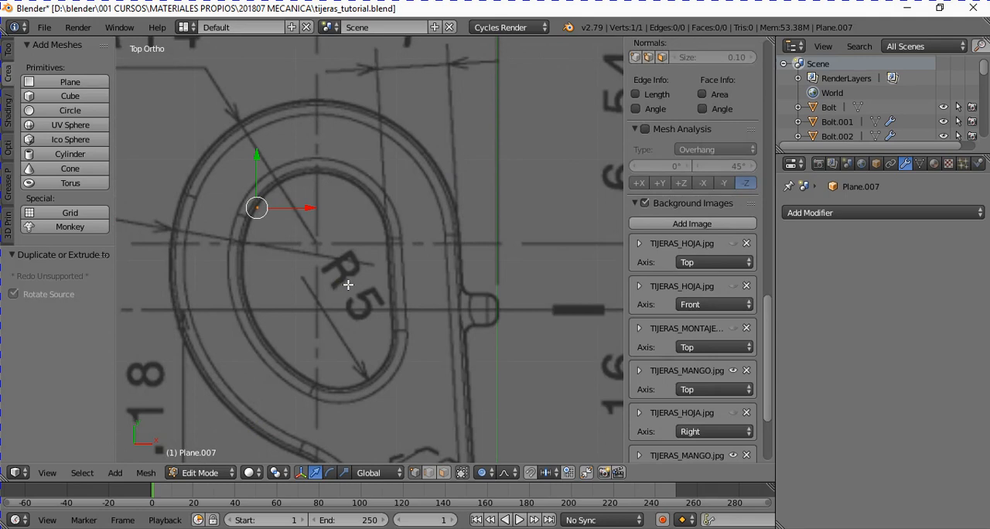
{"action": "key", "text": "e"}
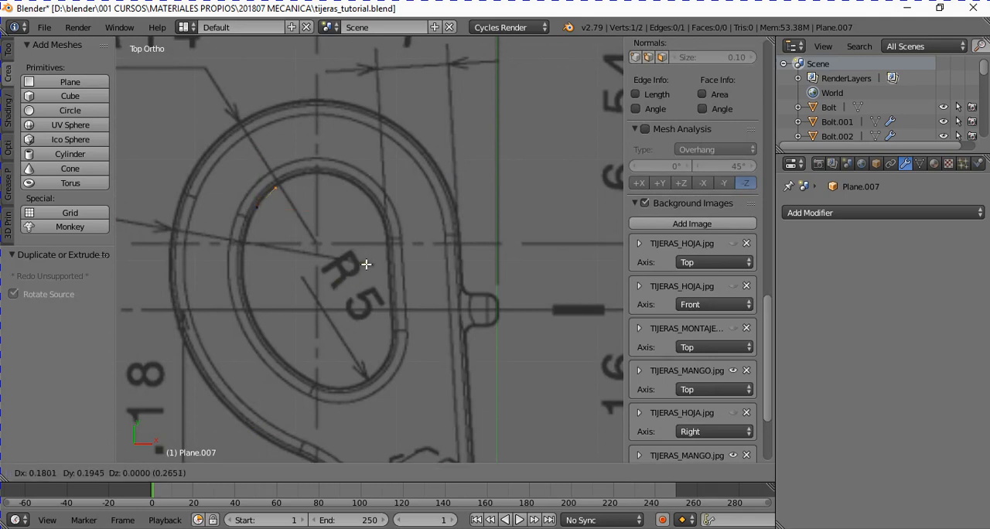
{"action": "left_click", "coordinate": [370, 260]}
{"action": "key", "text": "e"}
{"action": "left_click", "coordinate": [391, 249]}
{"action": "key", "text": "e"}
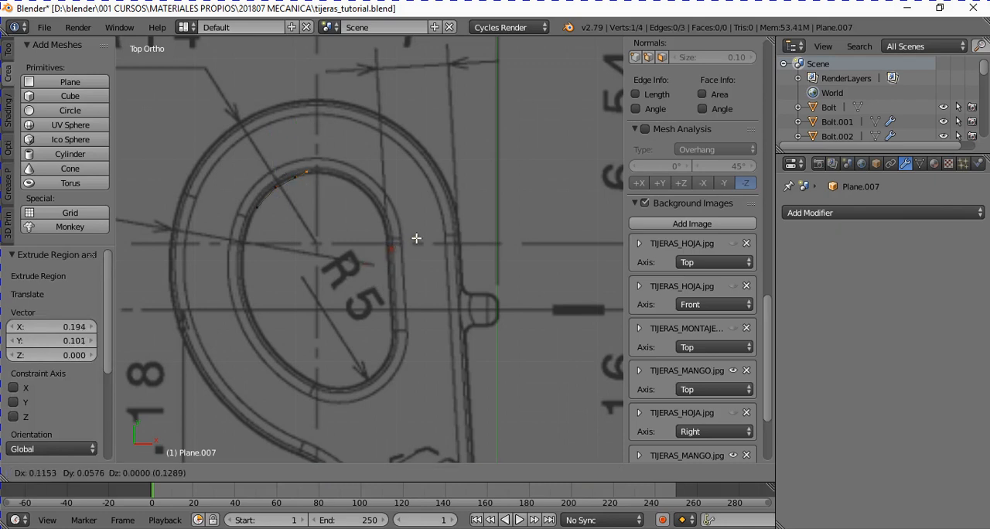
{"action": "left_click", "coordinate": [422, 238]}
{"action": "key", "text": "e"}
{"action": "left_click", "coordinate": [461, 246]}
- Extrude five more vertices around the upper-right arc of the finger hole's inner outline to the start of its straight side
{"action": "key", "text": "e"}
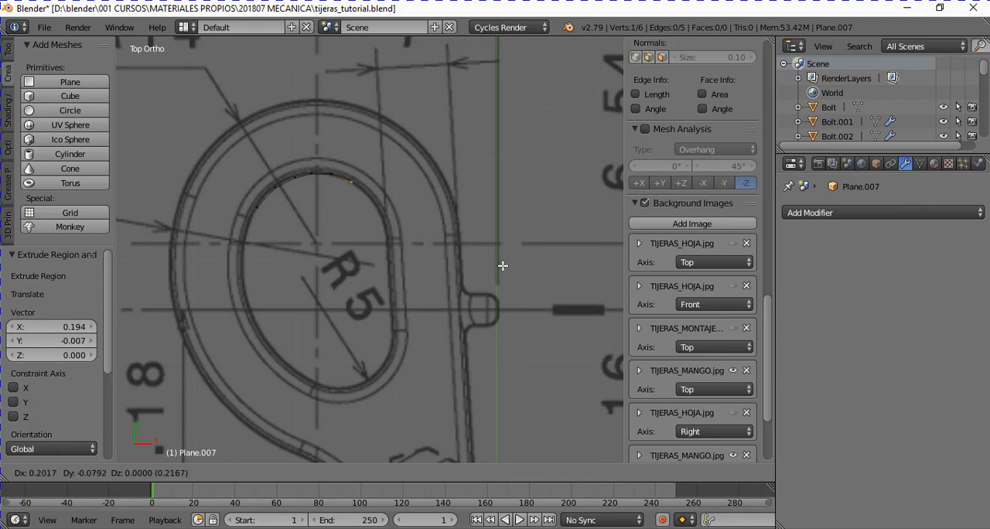
{"action": "left_click", "coordinate": [513, 272]}
{"action": "key", "text": "e"}
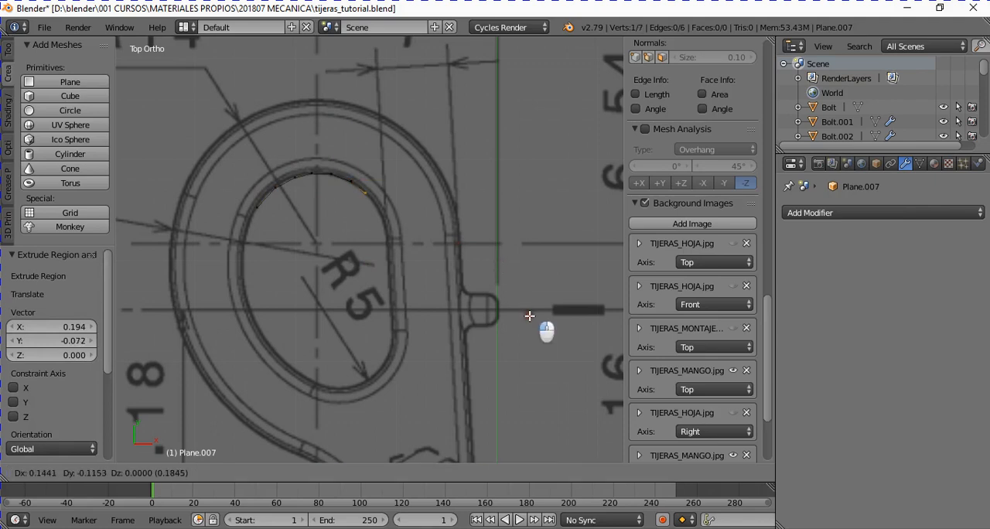
{"action": "left_click", "coordinate": [564, 350]}
{"action": "key", "text": "e"}
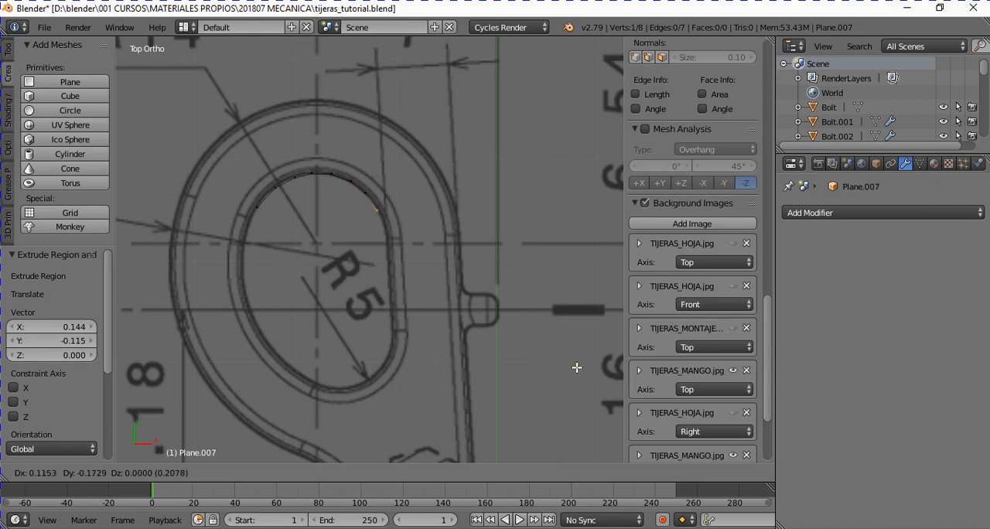
{"action": "left_click", "coordinate": [578, 367]}
{"action": "key", "text": "e"}
{"action": "left_click", "coordinate": [591, 399]}
{"action": "key", "text": "e"}
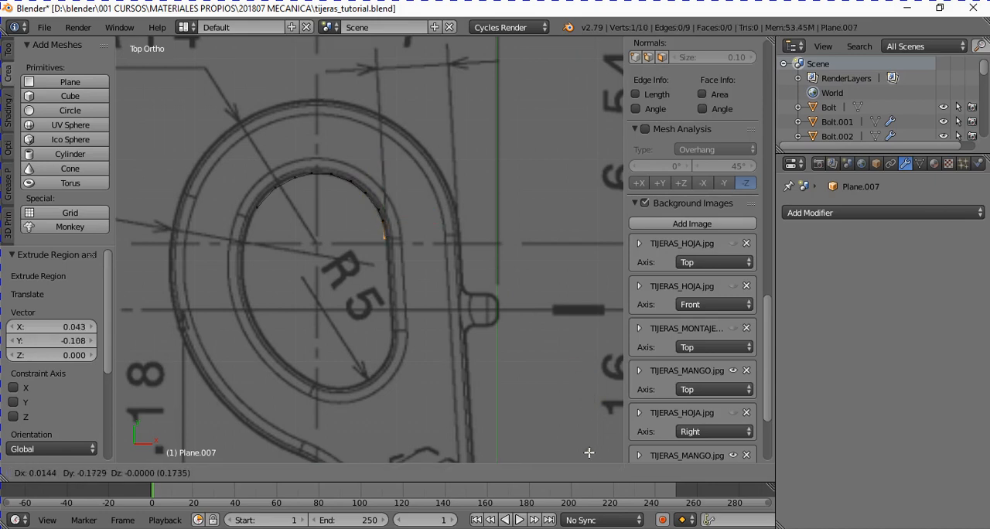
{"action": "left_click", "coordinate": [592, 453]}
- Extrude five more vertices down the straight right side of the finger hole's inner outline and around its lower-right curve
{"action": "key", "text": "e"}
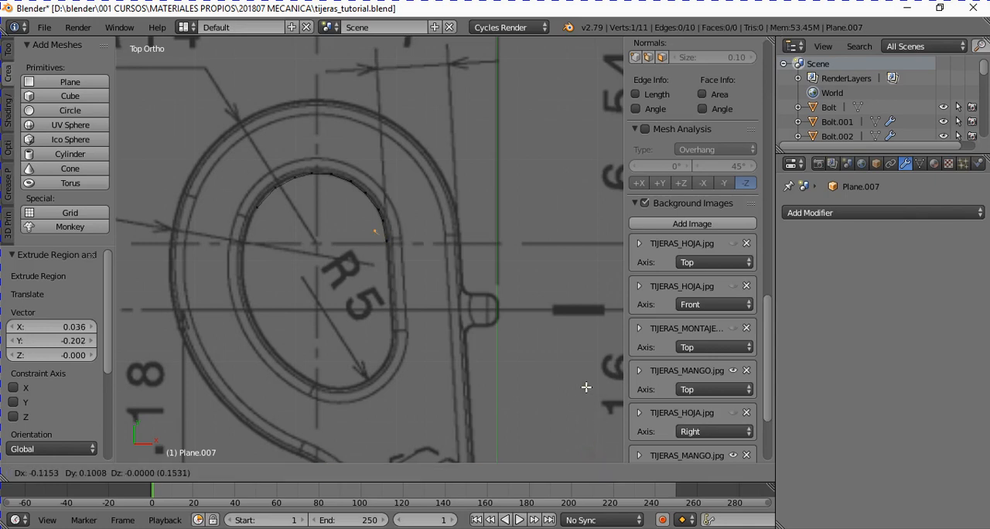
{"action": "left_click", "coordinate": [604, 66]}
{"action": "key", "text": "e"}
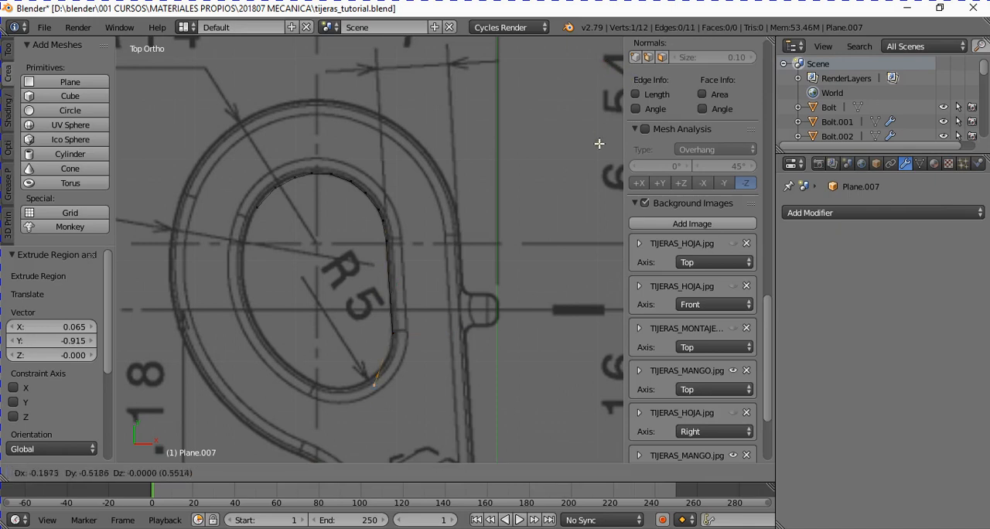
{"action": "left_click", "coordinate": [617, 109]}
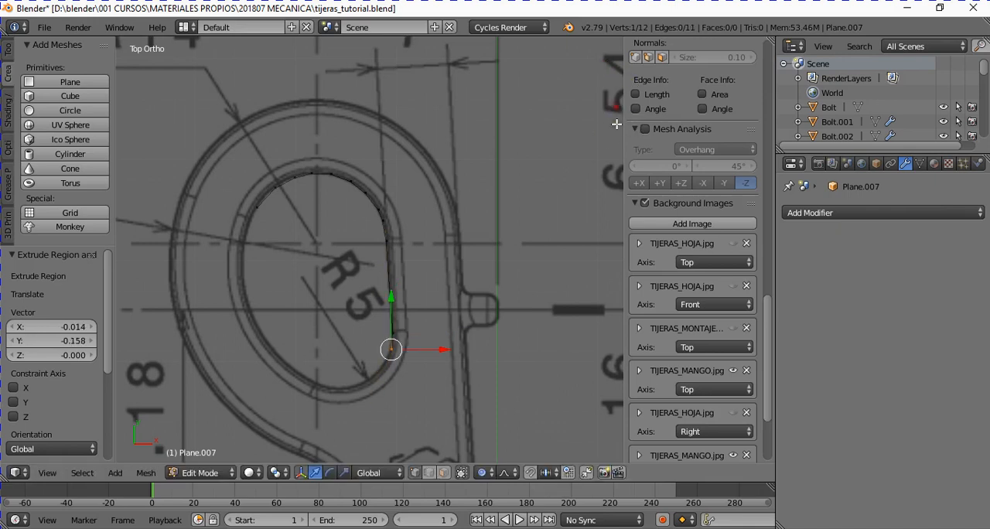
{"action": "key", "text": "e"}
{"action": "left_click", "coordinate": [605, 146]}
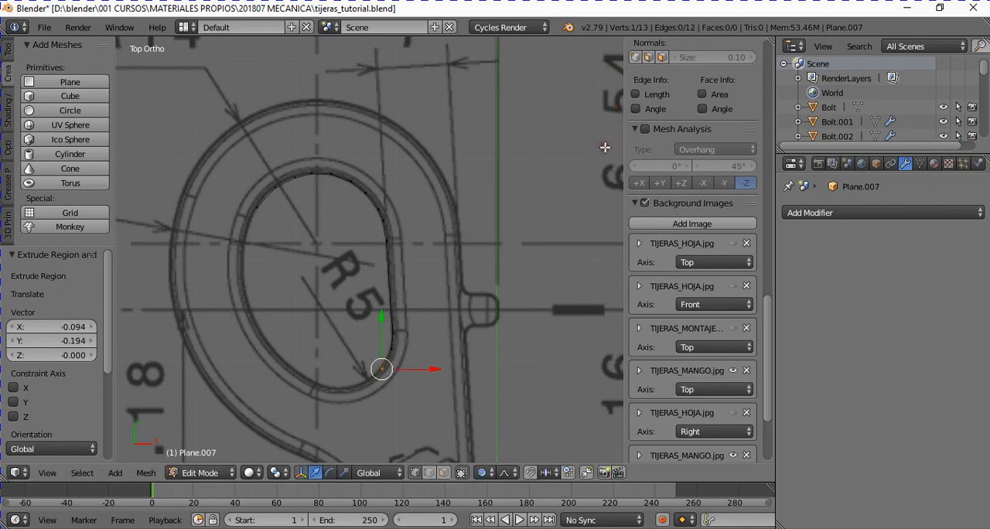
{"action": "key", "text": "e"}
{"action": "left_click", "coordinate": [564, 167]}
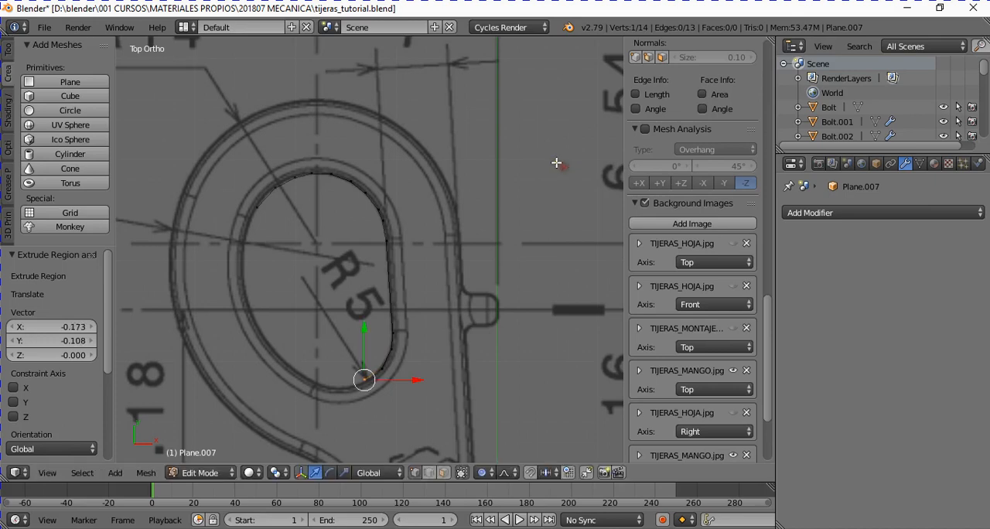
{"action": "key", "text": "e"}
{"action": "left_click", "coordinate": [493, 182]}
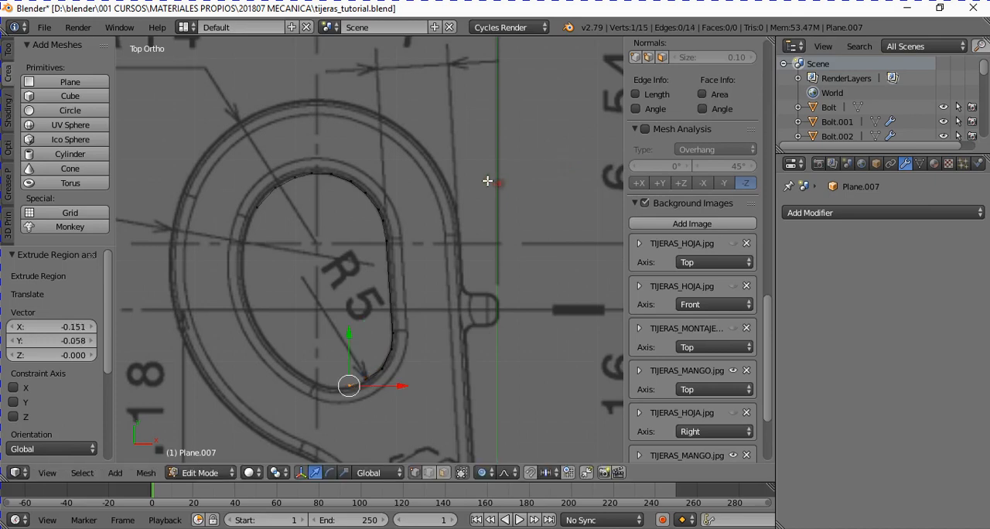
- Extrude four more vertices along the bottom of the finger hole's inner outline and up its lower-left curve
{"action": "key", "text": "e"}
{"action": "left_click", "coordinate": [465, 180]}
{"action": "key", "text": "e"}
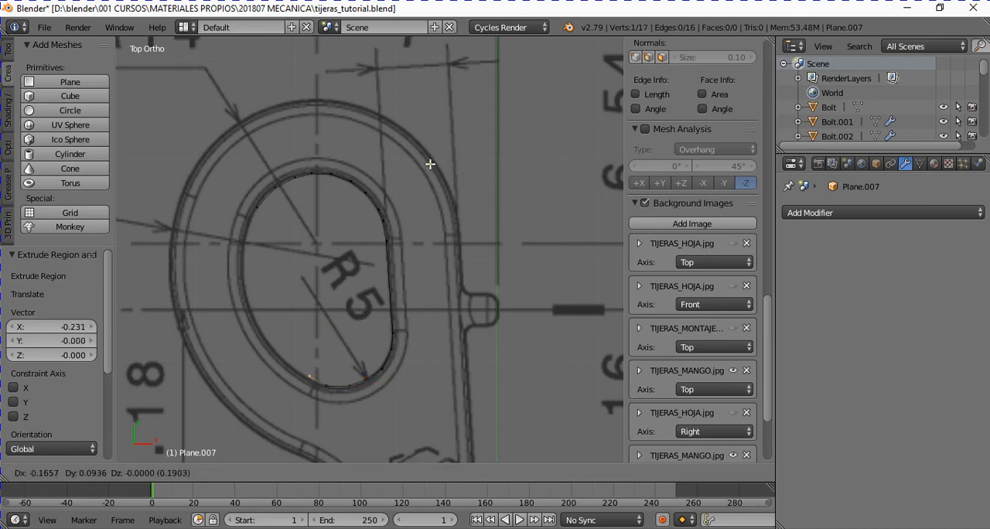
{"action": "left_click", "coordinate": [422, 160]}
{"action": "key", "text": "e"}
{"action": "left_click", "coordinate": [395, 137]}
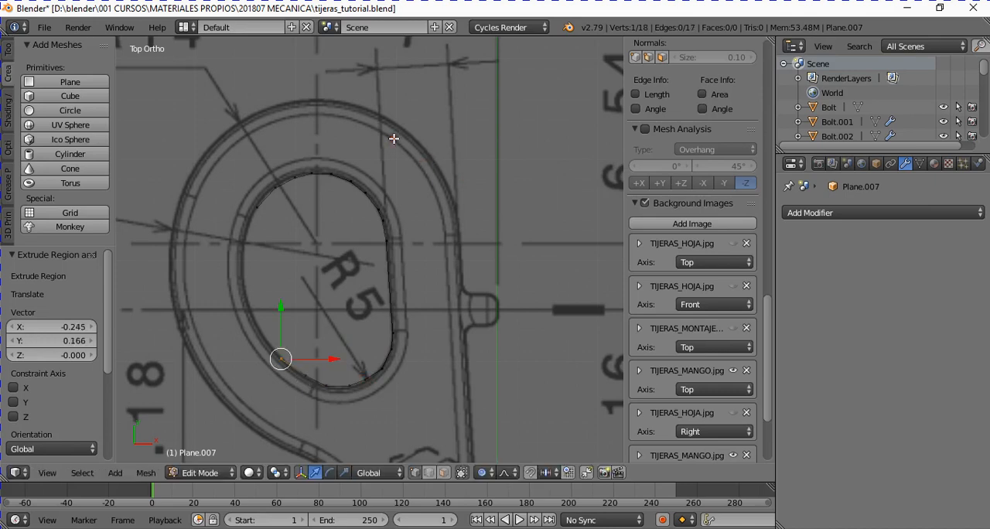
{"action": "key", "text": "e"}
{"action": "left_click", "coordinate": [365, 106]}
- Extrude three more vertices up the left side of the inner outline, ending just below the starting vertex
{"action": "key", "text": "e"}
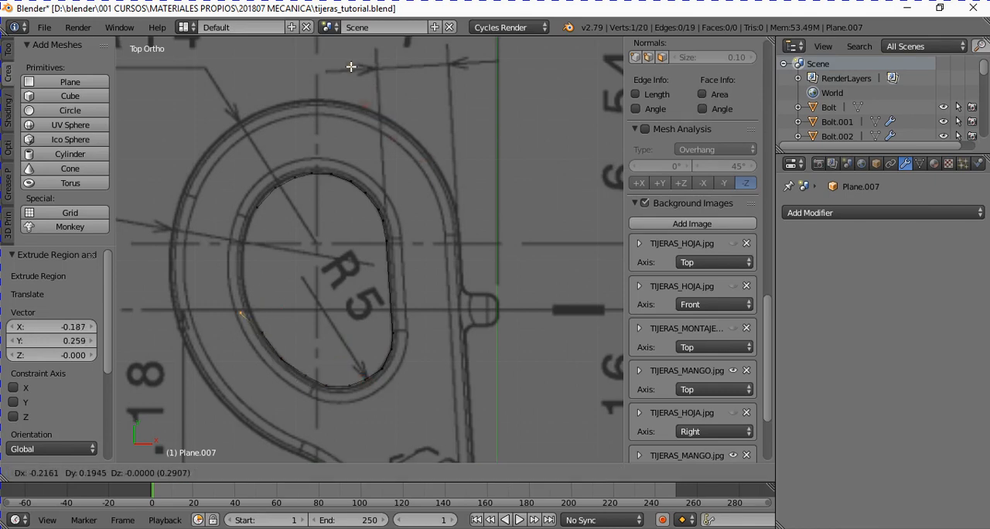
{"action": "left_click", "coordinate": [354, 42]}
{"action": "key", "text": "e"}
{"action": "left_click", "coordinate": [345, 83]}
{"action": "key", "text": "e"}
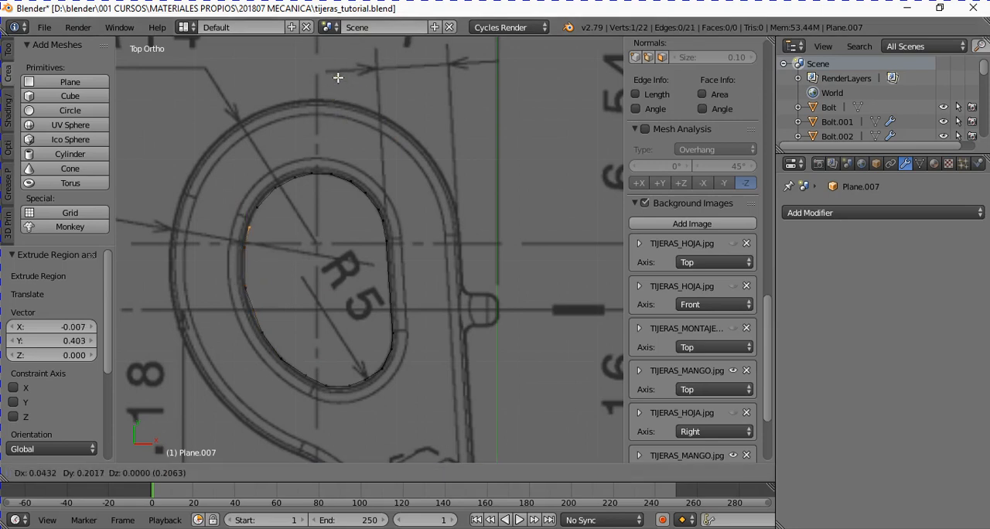
{"action": "left_click", "coordinate": [340, 72]}
- Join the last and first vertices with an edge to close the outline, select the whole loop, and return to Object Mode
{"action": "scroll", "coordinate": [292, 141], "scroll_direction": "up", "scroll_amount": 1}
{"action": "scroll", "coordinate": [291, 141], "scroll_direction": "up", "scroll_amount": 4}
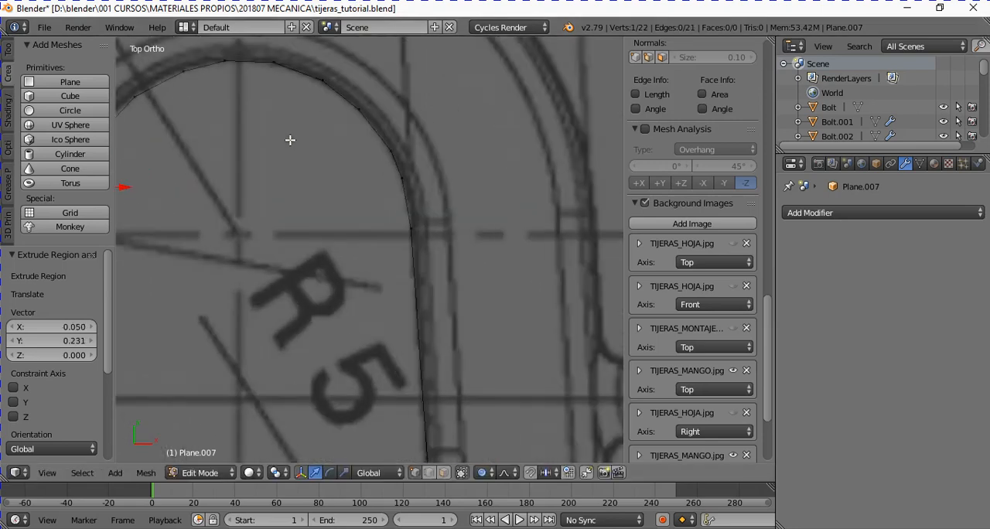
{"action": "key", "text": "KP_Decimal"}
{"action": "scroll", "coordinate": [294, 167], "scroll_direction": "up", "scroll_amount": 4}
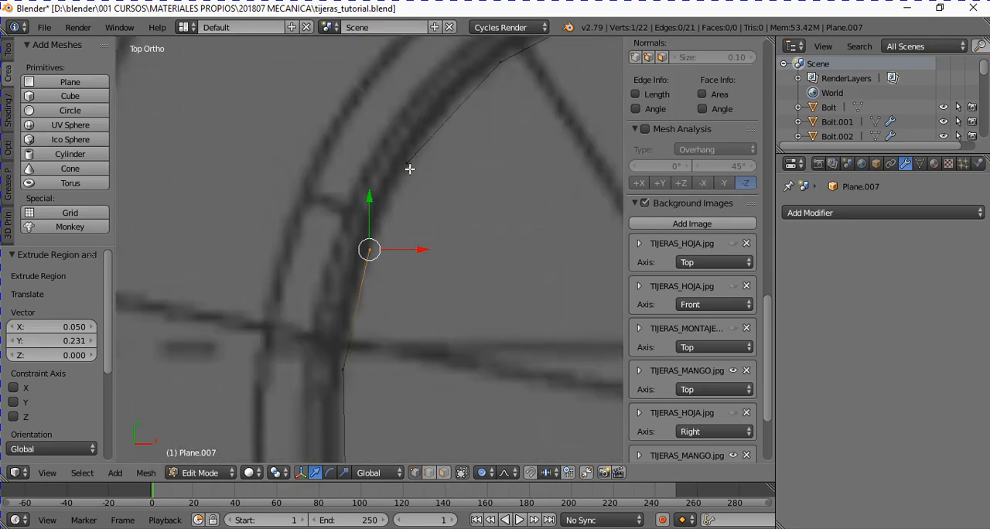
{"action": "left_click", "coordinate": [410, 168], "text": "shift"}
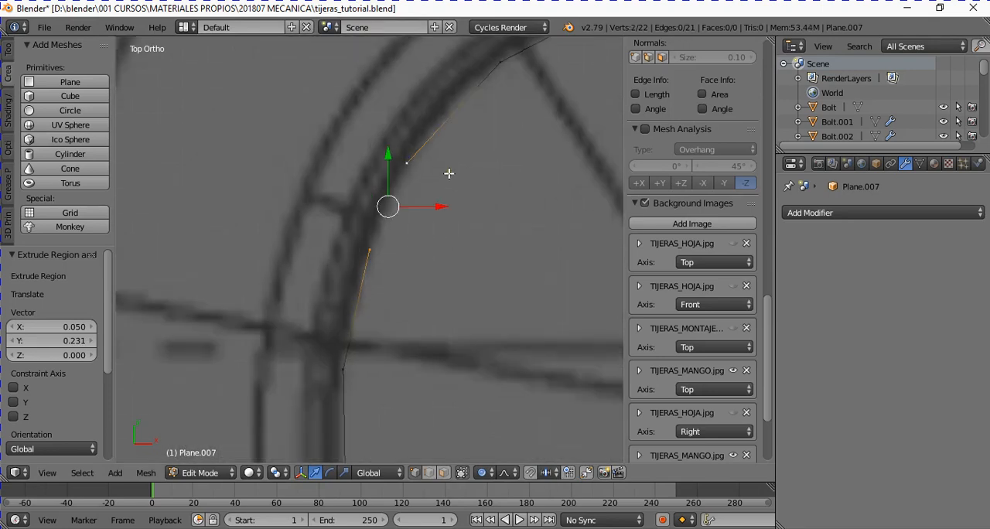
{"action": "key", "text": "f"}
{"action": "scroll", "coordinate": [441, 198], "scroll_direction": "down", "scroll_amount": 5}
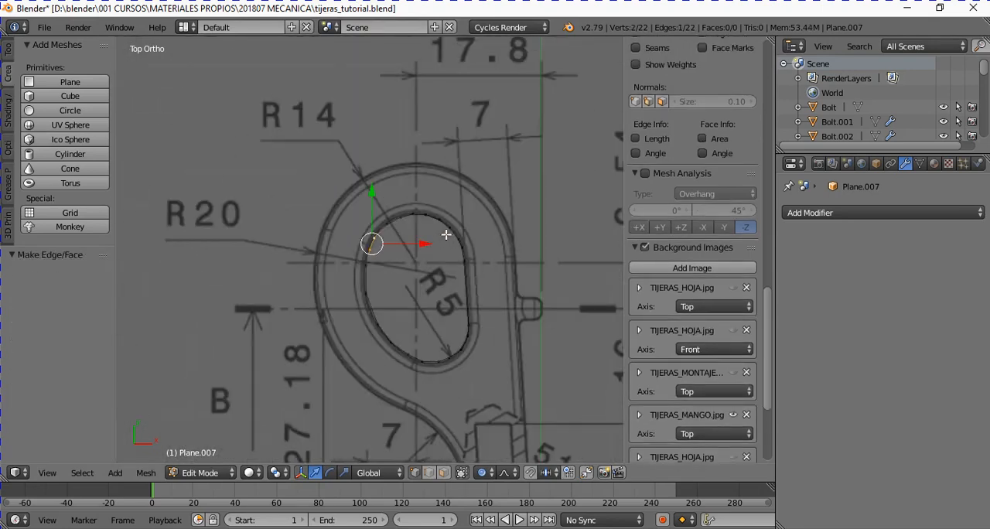
{"action": "key", "text": "a"}
{"action": "scroll", "coordinate": [480, 329], "scroll_direction": "up", "scroll_amount": 3}
{"action": "scroll", "coordinate": [533, 341], "scroll_direction": "down", "scroll_amount": 2}
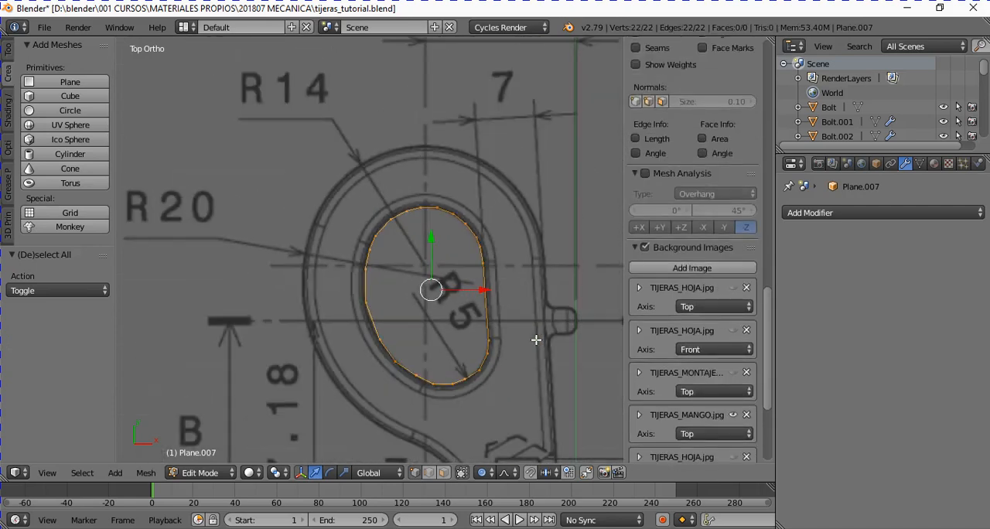
{"action": "key", "text": "Tab"}
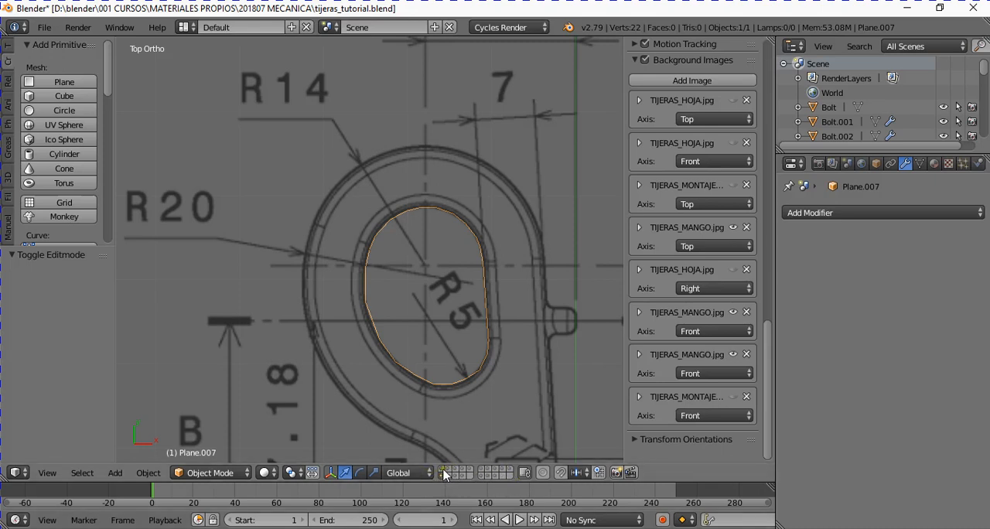
- Examine the handle's modelling stages on the scene layers, from the prepared hole outline to the flat faces and finished handle
{"action": "left_click", "coordinate": [445, 470]}
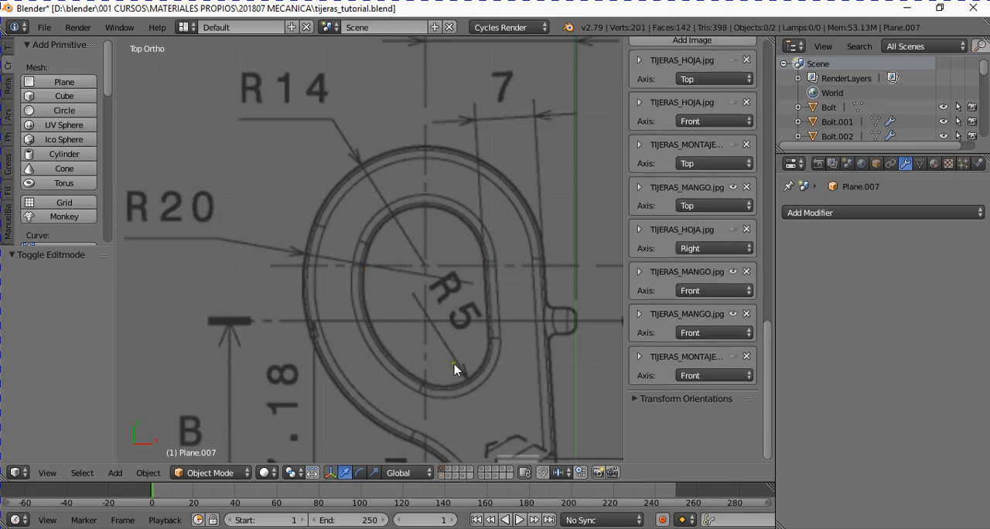
{"action": "scroll", "coordinate": [455, 370], "scroll_direction": "down", "scroll_amount": 5}
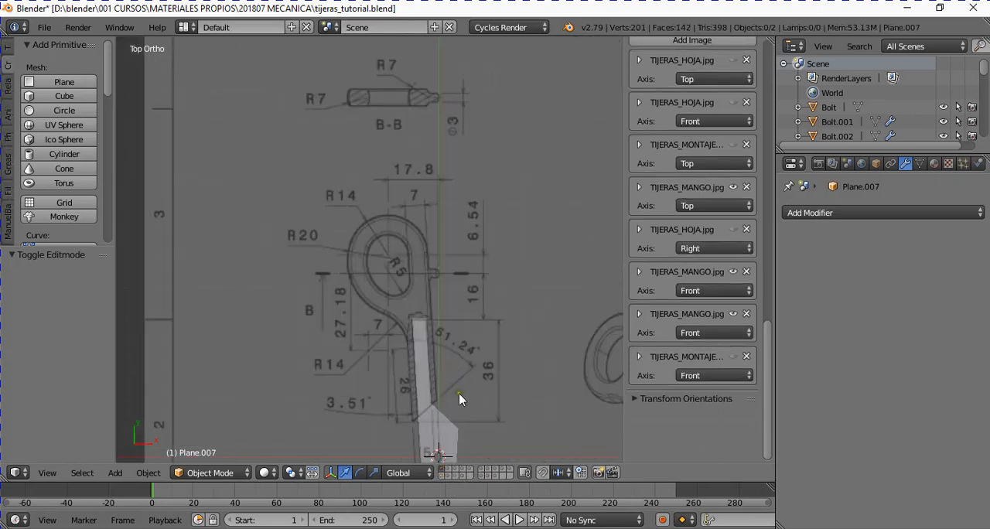
{"action": "left_click", "coordinate": [449, 470]}
{"action": "scroll", "coordinate": [460, 410], "scroll_direction": "up", "scroll_amount": 3}
{"action": "scroll", "coordinate": [456, 277], "scroll_direction": "down", "scroll_amount": 3}
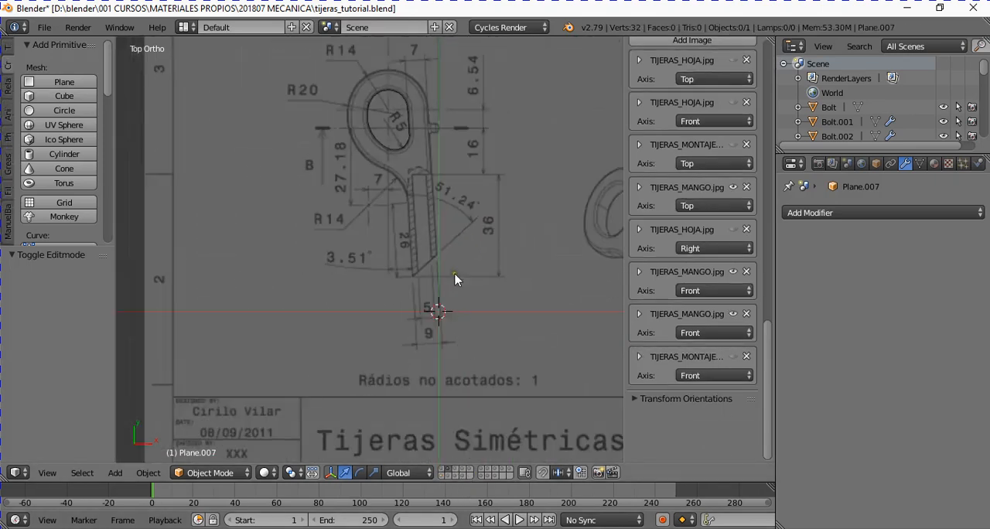
{"action": "right_click", "coordinate": [412, 116]}
{"action": "left_click", "coordinate": [458, 472]}
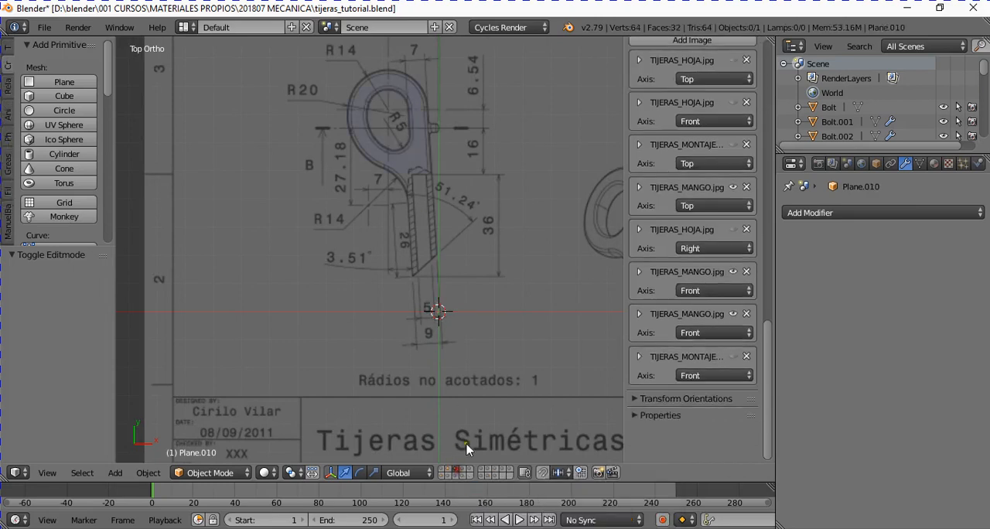
{"action": "right_click", "coordinate": [401, 135]}
{"action": "middle_click_drag", "start_coordinate": [404, 329], "coordinate": [454, 320]}
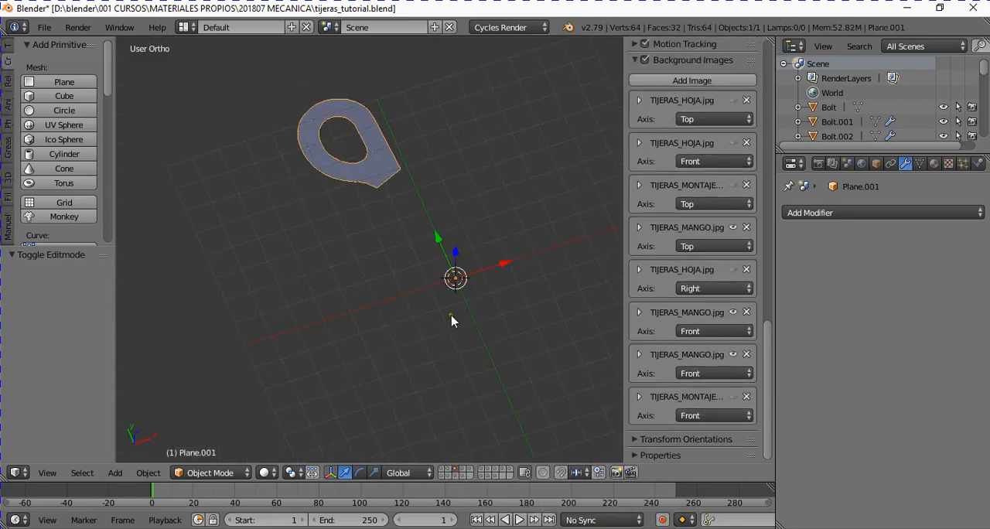
{"action": "left_click", "coordinate": [468, 471]}
{"action": "left_click", "coordinate": [482, 468]}
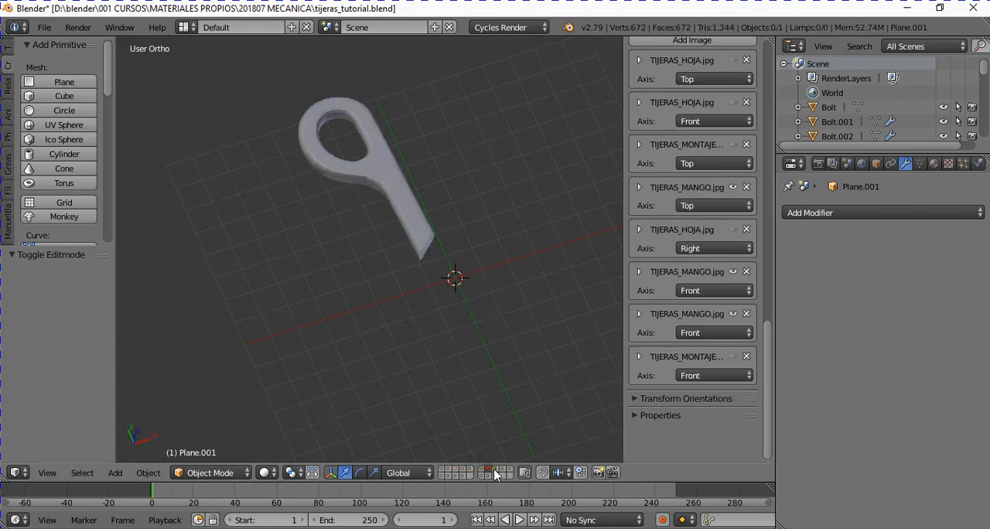
{"action": "left_click", "coordinate": [490, 469], "text": "shift"}
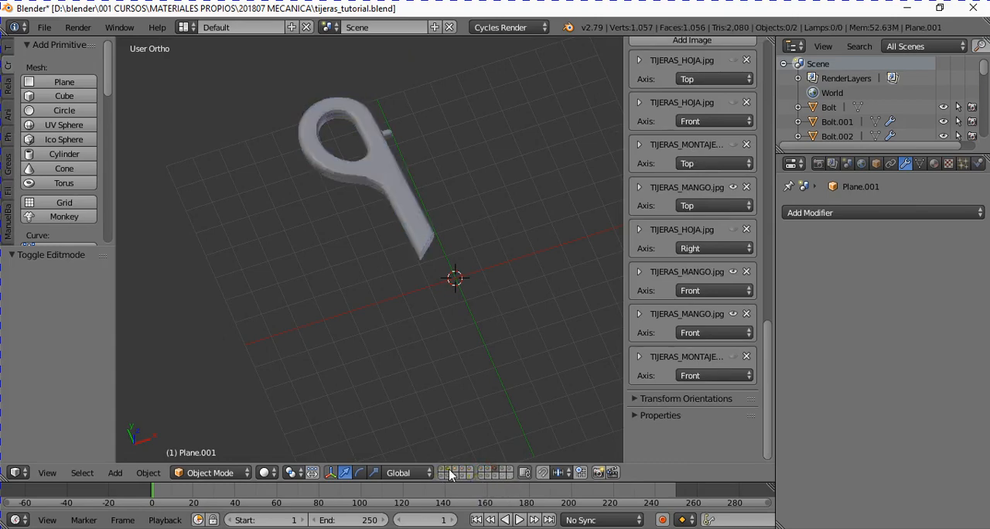
{"action": "left_click", "coordinate": [457, 469]}
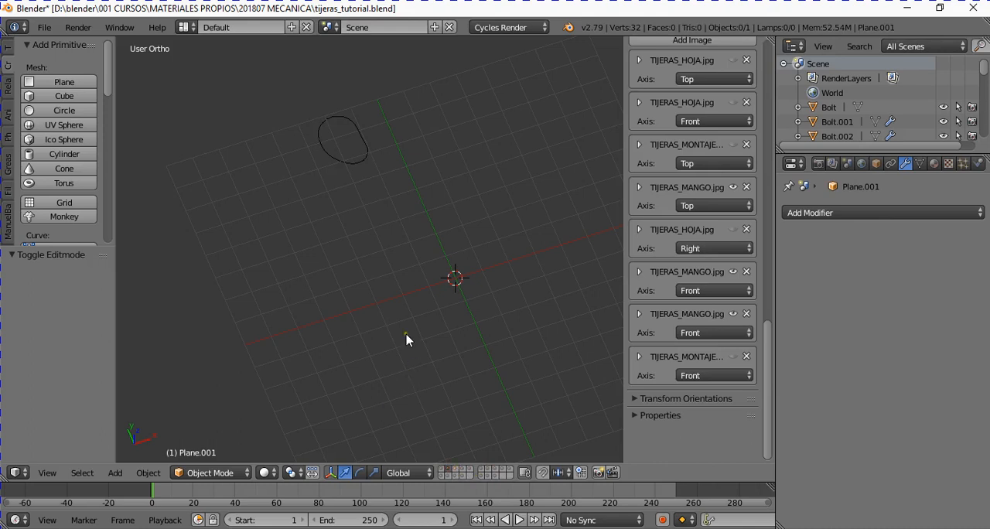
{"action": "right_click", "coordinate": [376, 145]}
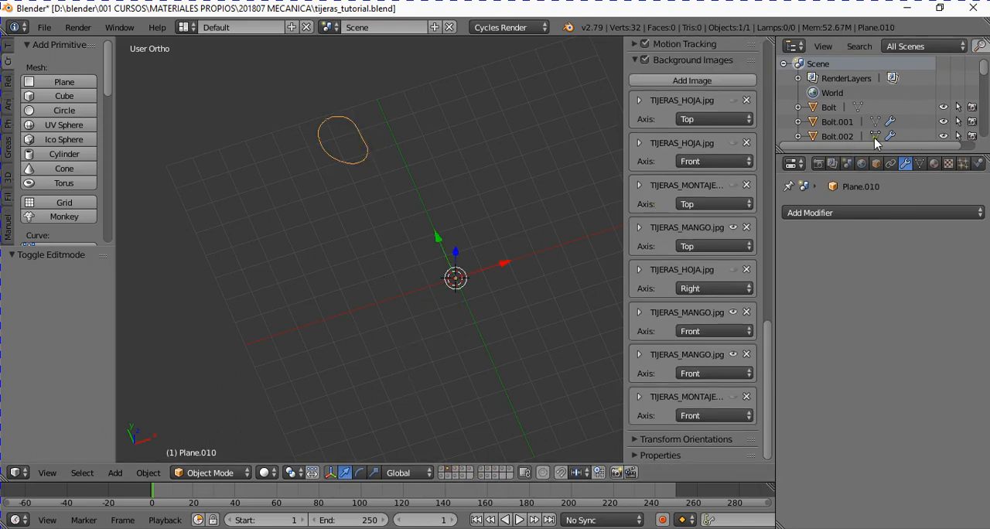
- Select the newly traced outline Plane.007 in the object list, show its layer, and delete it
{"action": "scroll", "coordinate": [869, 123], "scroll_direction": "down", "scroll_amount": 8}
{"action": "scroll", "coordinate": [866, 120], "scroll_direction": "up", "scroll_amount": 2}
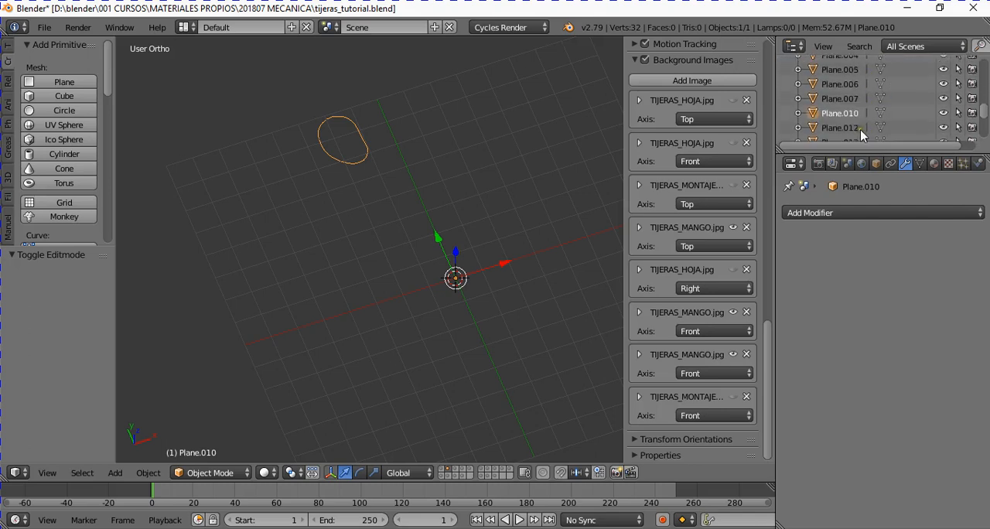
{"action": "left_click", "coordinate": [839, 99]}
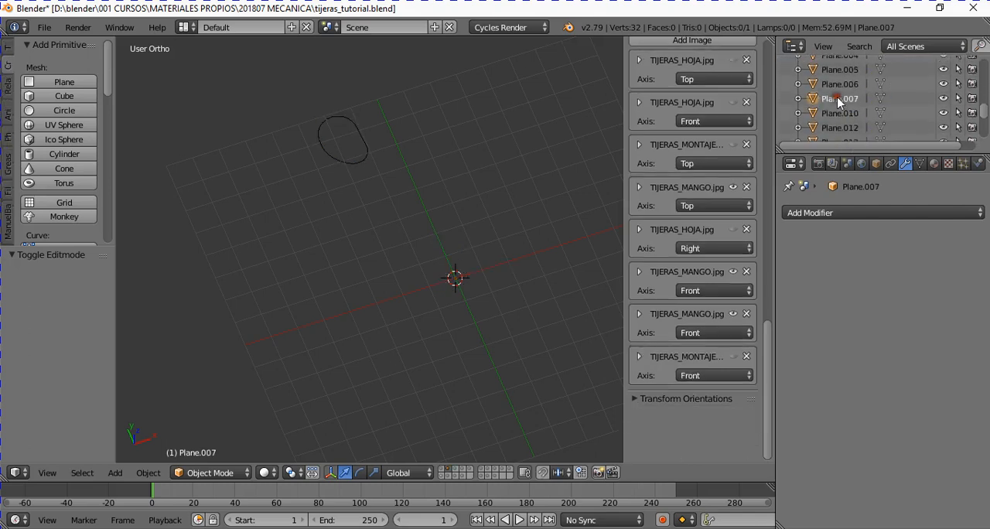
{"action": "left_click", "coordinate": [441, 476]}
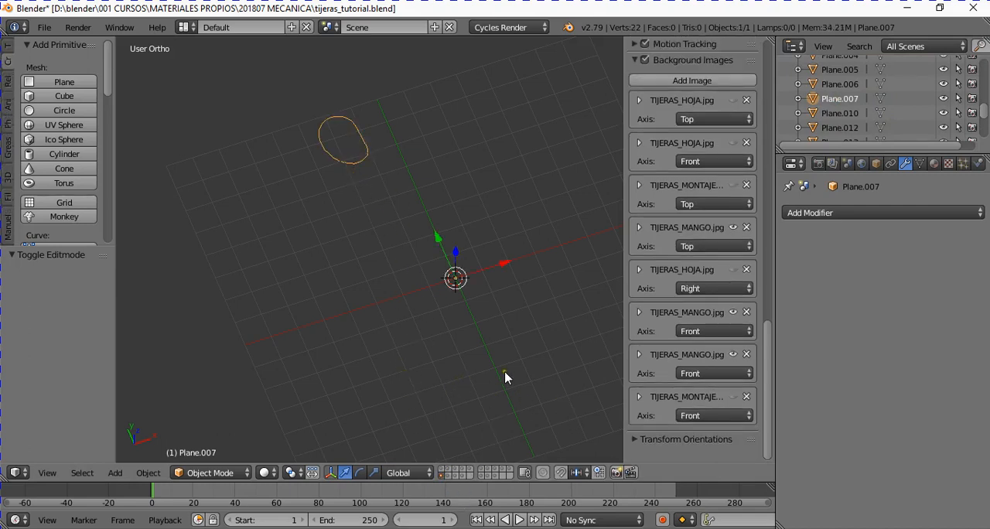
{"action": "key", "text": "space"}
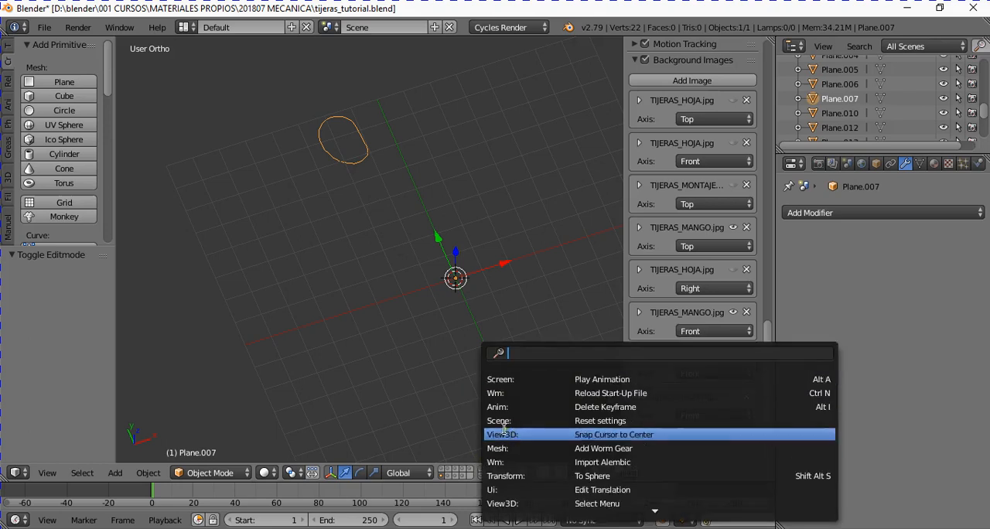
{"action": "key", "text": "Escape"}
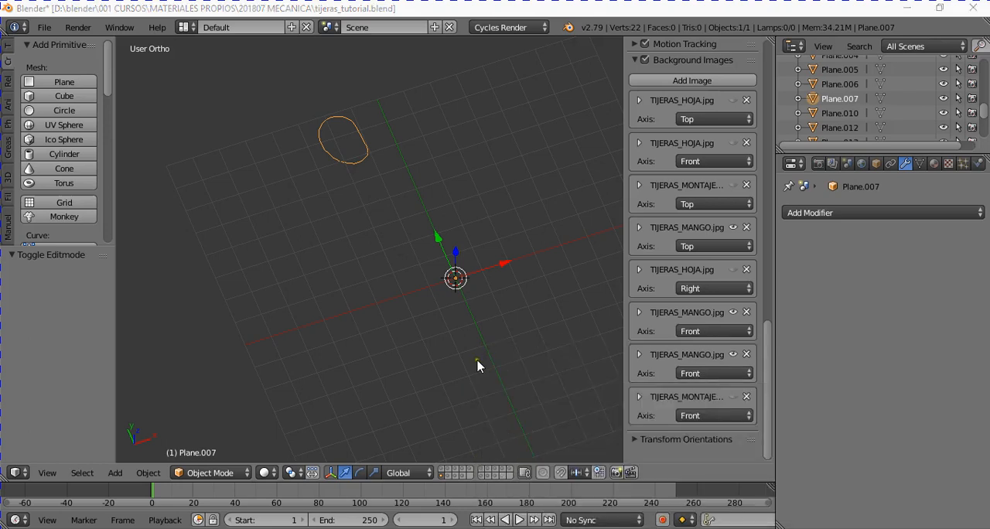
{"action": "left_click", "coordinate": [368, 225]}
{"action": "scroll", "coordinate": [373, 218], "scroll_direction": "down", "scroll_amount": 2}
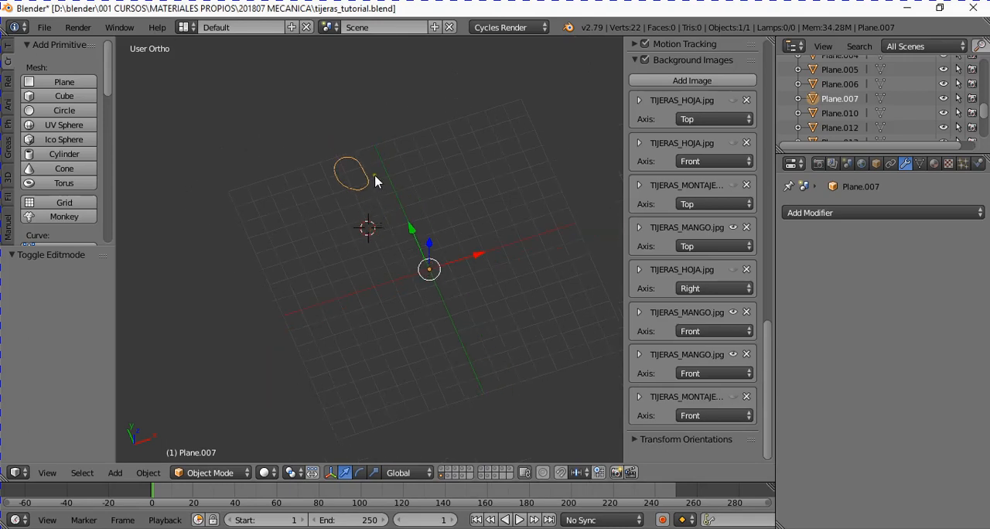
{"action": "key", "text": "x"}
{"action": "left_click", "coordinate": [374, 181]}
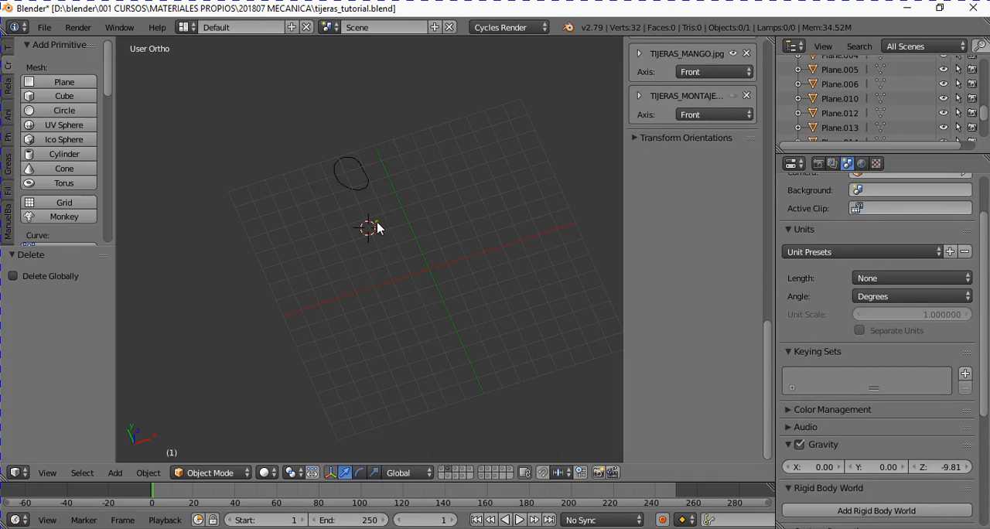
- Select the prepared finger hole outline Plane.010, return to top view, and enter Edit Mode
{"action": "scroll", "coordinate": [368, 205], "scroll_direction": "up", "scroll_amount": 2}
{"action": "right_click", "coordinate": [356, 170]}
{"action": "key", "text": "KP_7"}
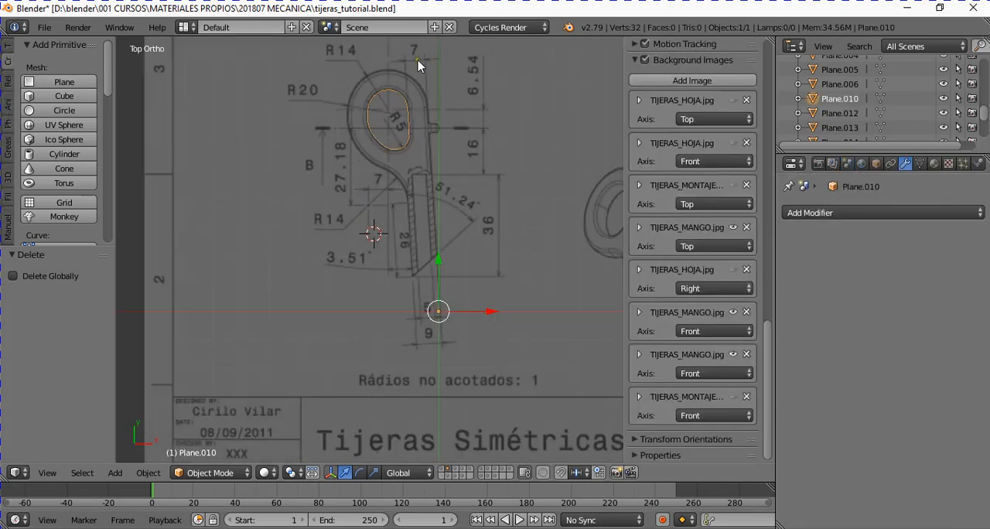
{"action": "middle_click_drag", "start_coordinate": [421, 66], "coordinate": [411, 129], "text": "shift"}
{"action": "scroll", "coordinate": [422, 228], "scroll_direction": "up", "scroll_amount": 3}
{"action": "scroll", "coordinate": [425, 228], "scroll_direction": "up", "scroll_amount": 1}
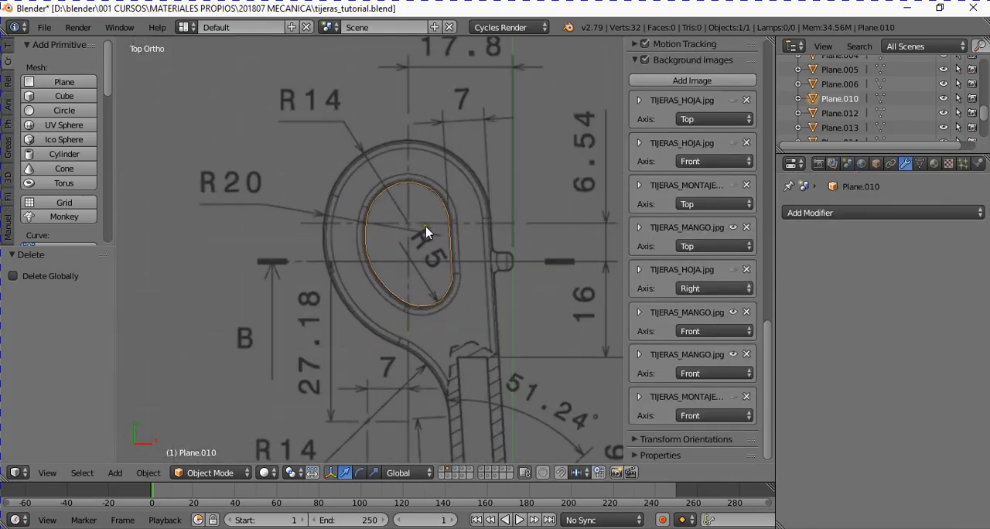
{"action": "key", "text": "Tab"}
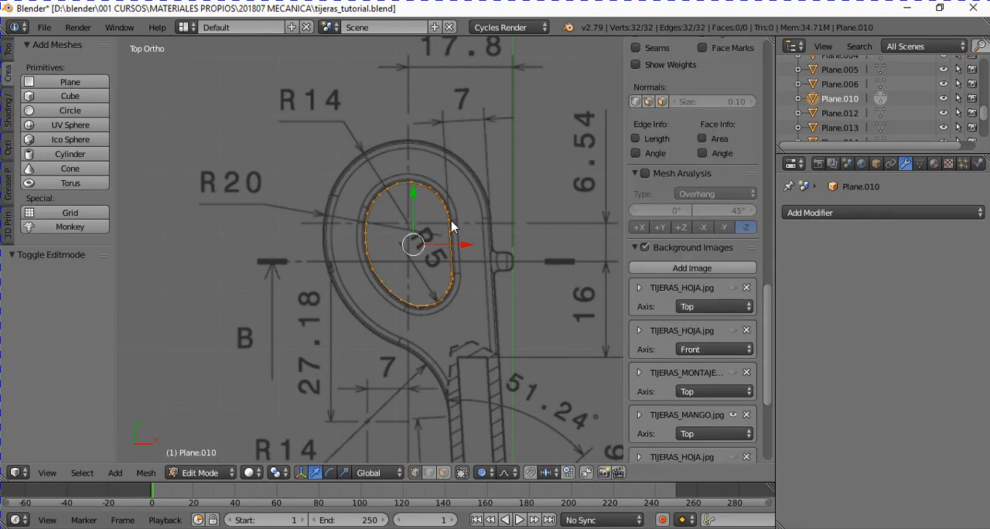
- Toggle the finger hole outline between Edit Mode and Object Mode, ending in Edit Mode
{"action": "left_click", "coordinate": [209, 473]}
{"action": "left_click", "coordinate": [217, 440]}
{"action": "key", "text": "Tab"}
{"action": "key", "text": "Tab"}
{"action": "key", "text": "Tab"}
{"action": "key", "text": "Tab"}
{"action": "key", "text": "Tab"}
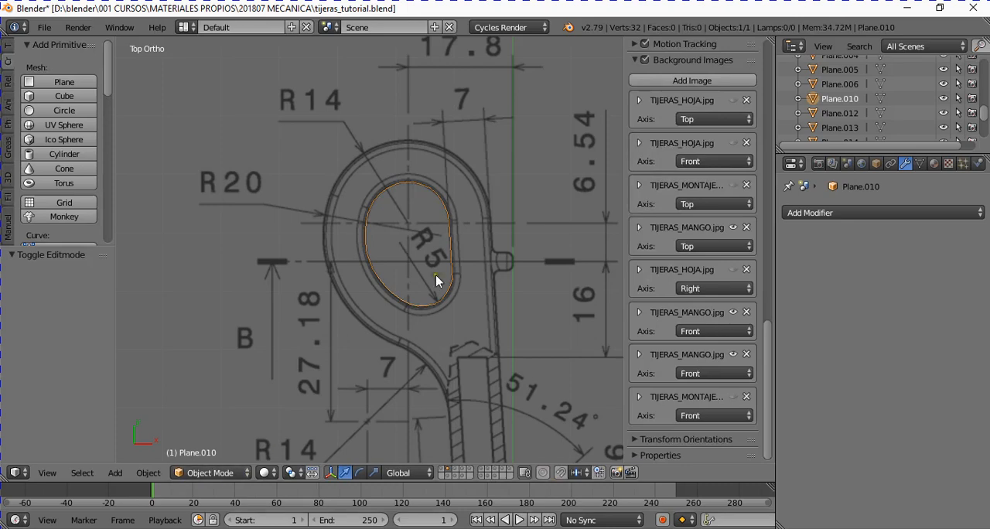
{"action": "key", "text": "Tab"}
- Select the whole hole outline, extrude it, and scale the new loop outward by about 1.674 towards the handle's outer contour
{"action": "scroll", "coordinate": [490, 260], "scroll_direction": "up", "scroll_amount": 3}
{"action": "key", "text": "a"}
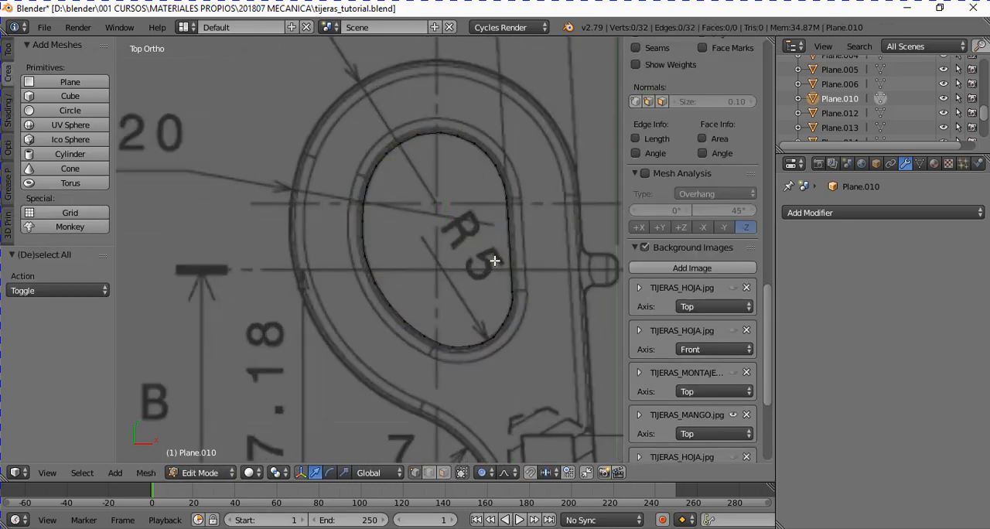
{"action": "key", "text": "a"}
{"action": "scroll", "coordinate": [495, 260], "scroll_direction": "down", "scroll_amount": 3}
{"action": "scroll", "coordinate": [510, 267], "scroll_direction": "up", "scroll_amount": 3}
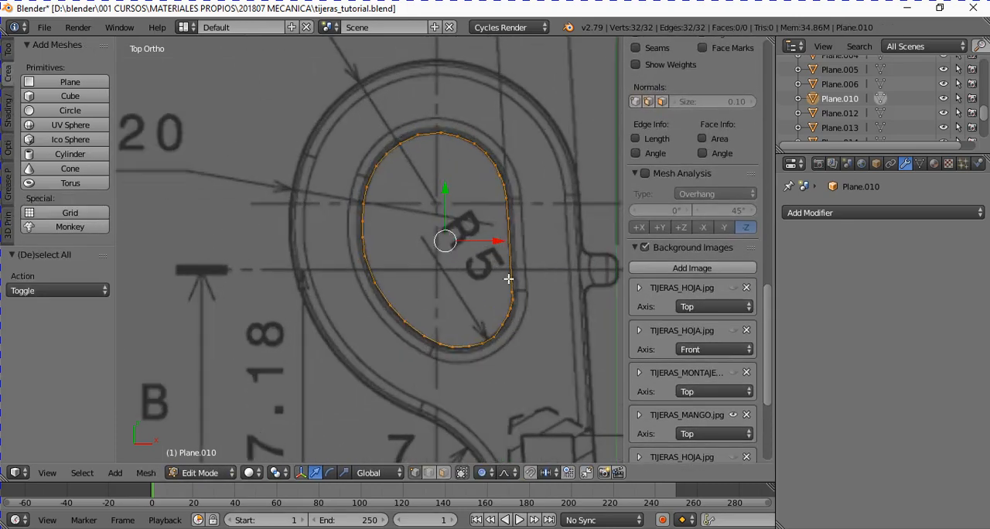
{"action": "scroll", "coordinate": [545, 318], "scroll_direction": "down", "scroll_amount": 1}
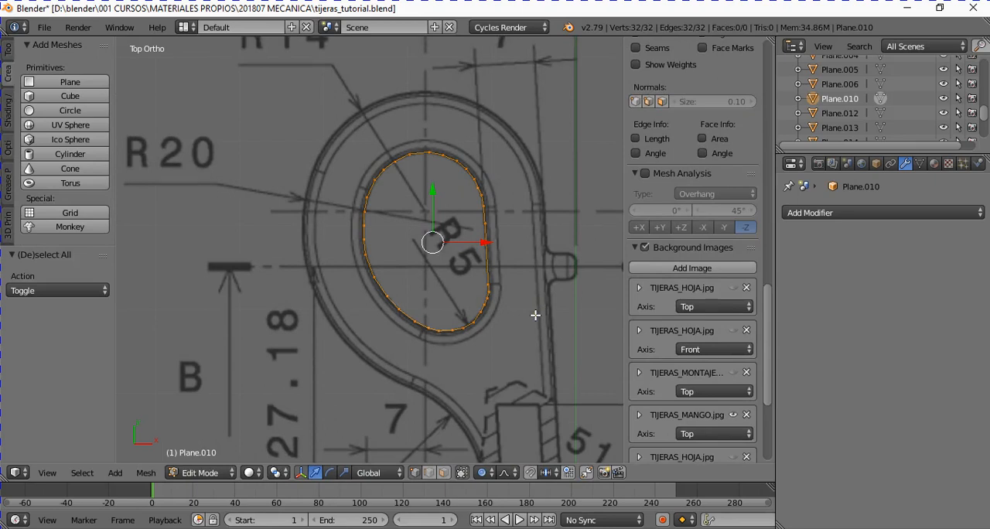
{"action": "key", "text": "e"}
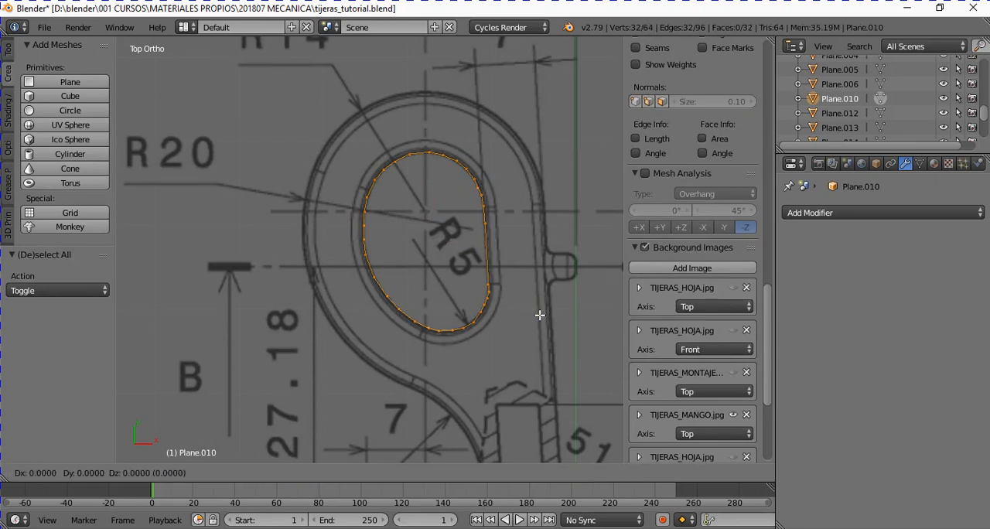
{"action": "key", "text": "s"}
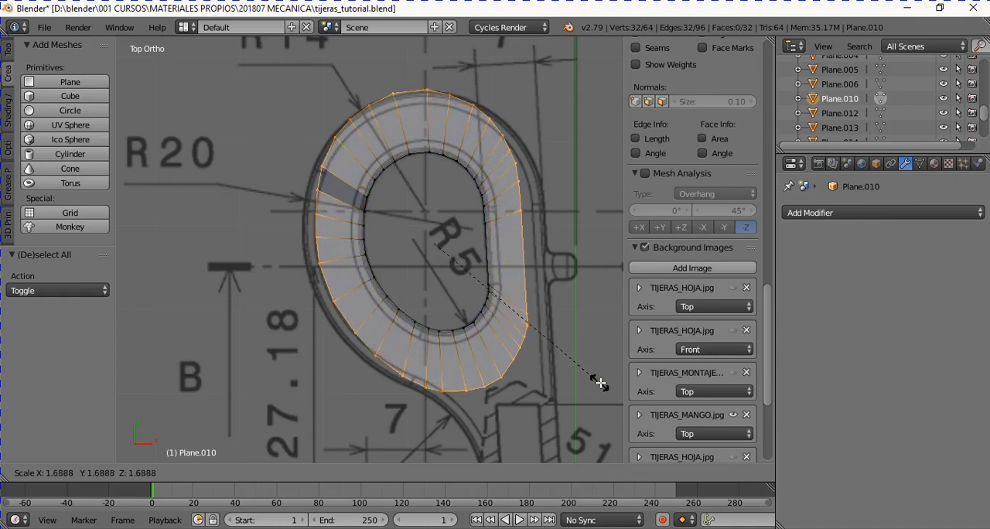
{"action": "left_click", "coordinate": [594, 384]}
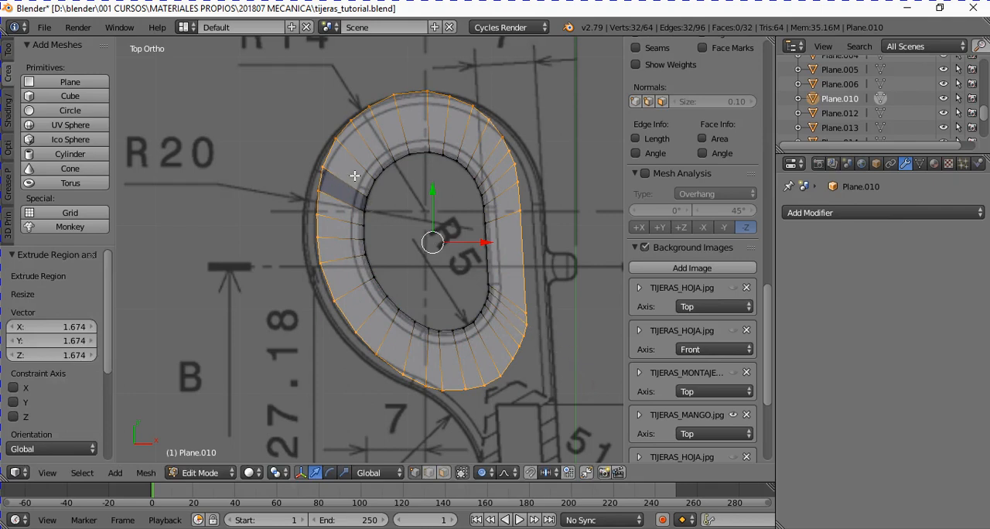
- Move the upper-left outer vertex by about X -0.096, Y 0.023 onto the drawing's outer line, and select the vertex above it
{"action": "right_click", "coordinate": [322, 168]}
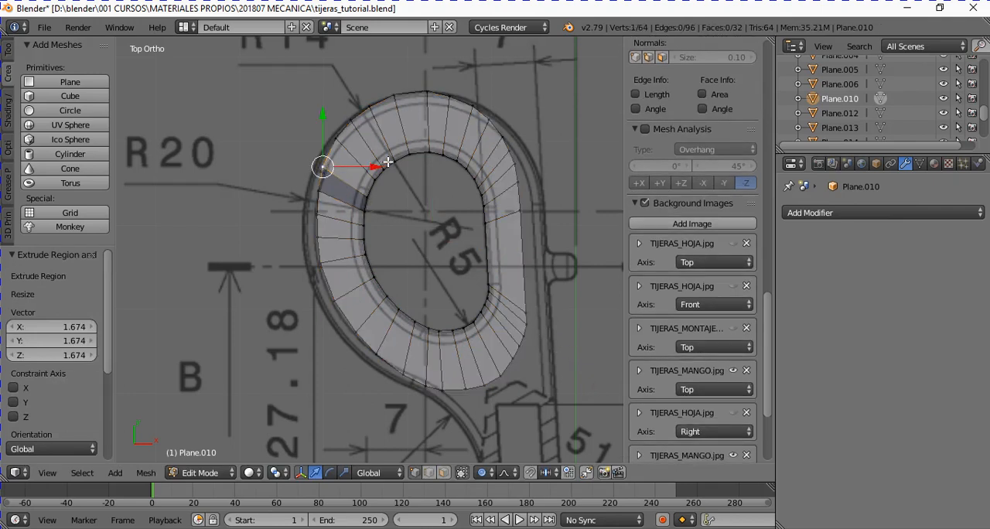
{"action": "scroll", "coordinate": [387, 162], "scroll_direction": "up", "scroll_amount": 1}
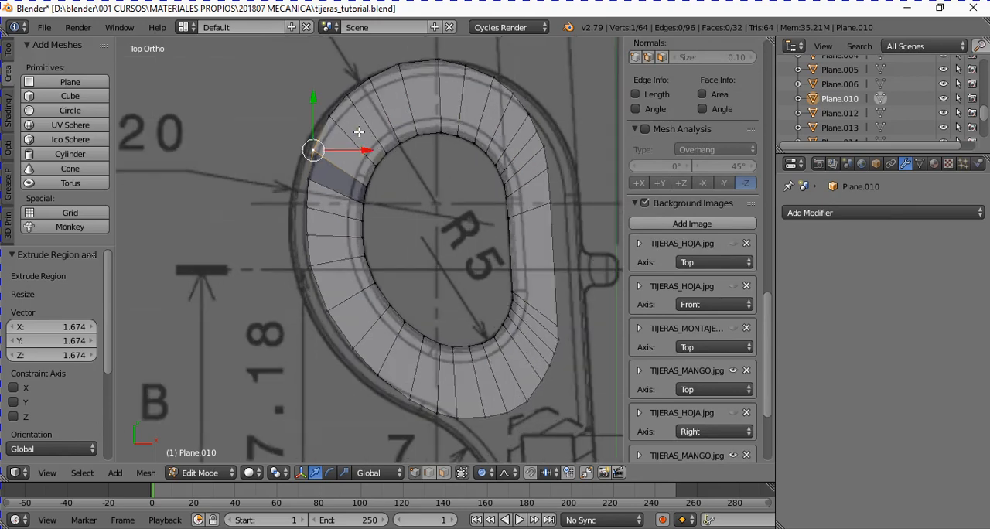
{"action": "scroll", "coordinate": [352, 126], "scroll_direction": "up", "scroll_amount": 5}
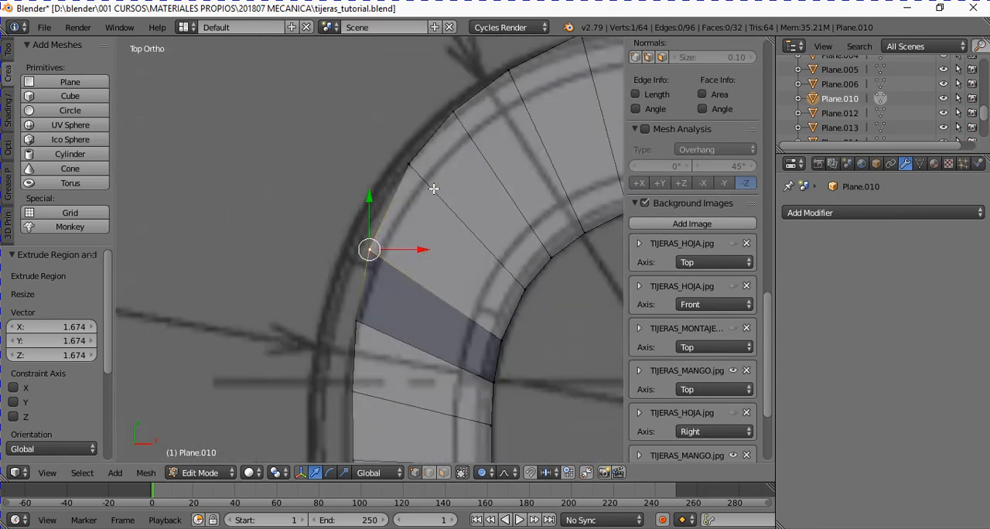
{"action": "key", "text": "g"}
{"action": "left_click", "coordinate": [407, 184]}
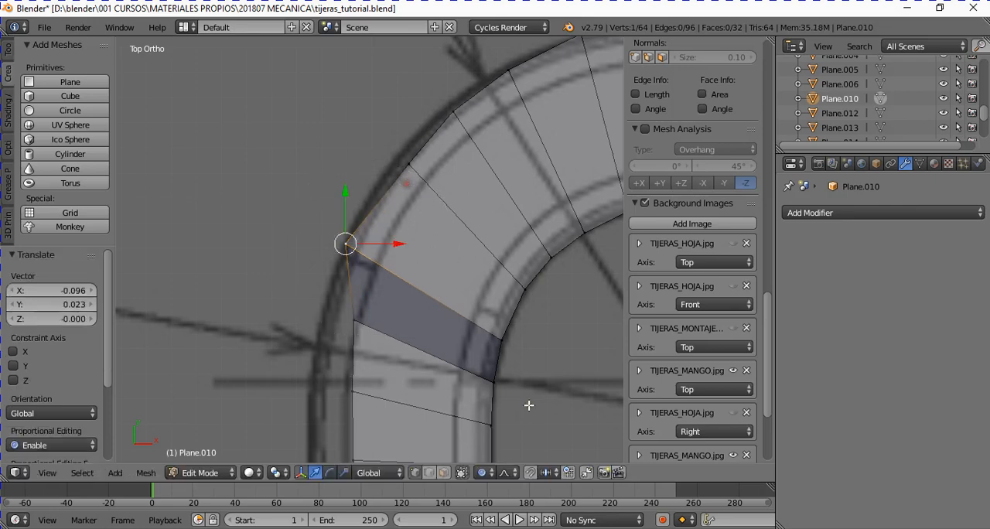
{"action": "key", "text": "ctrl+z"}
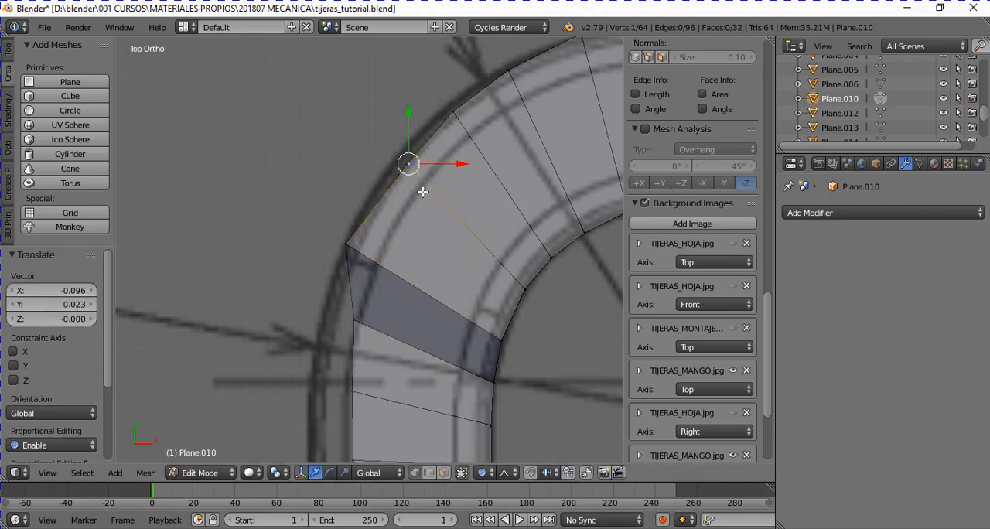
- Disable proportional editing and enable it again
{"action": "left_click", "coordinate": [495, 472]}
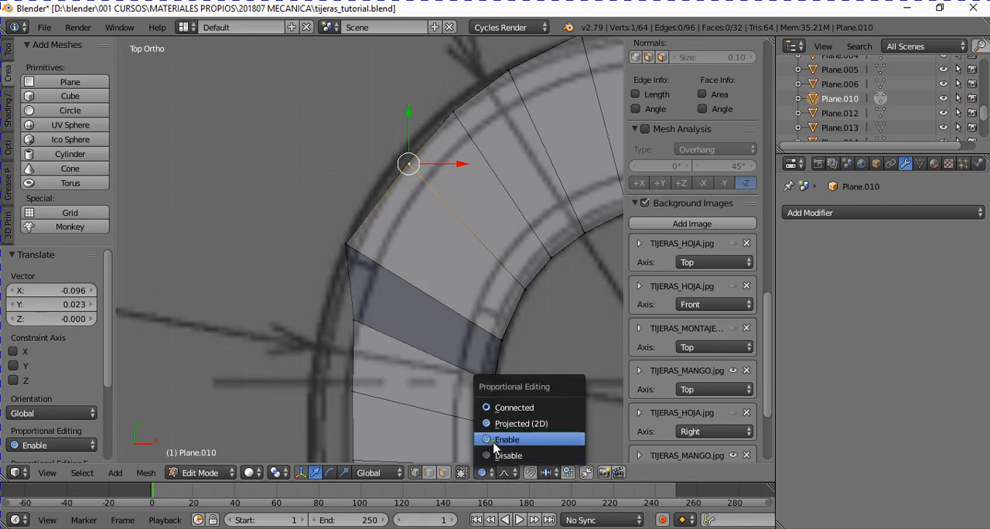
{"action": "left_click", "coordinate": [487, 472]}
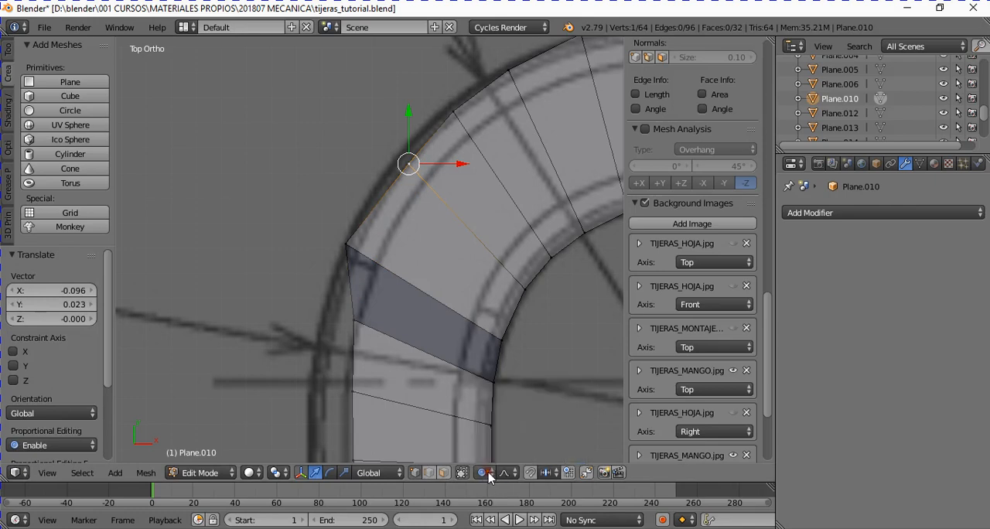
{"action": "left_click", "coordinate": [489, 473]}
{"action": "left_click", "coordinate": [498, 457]}
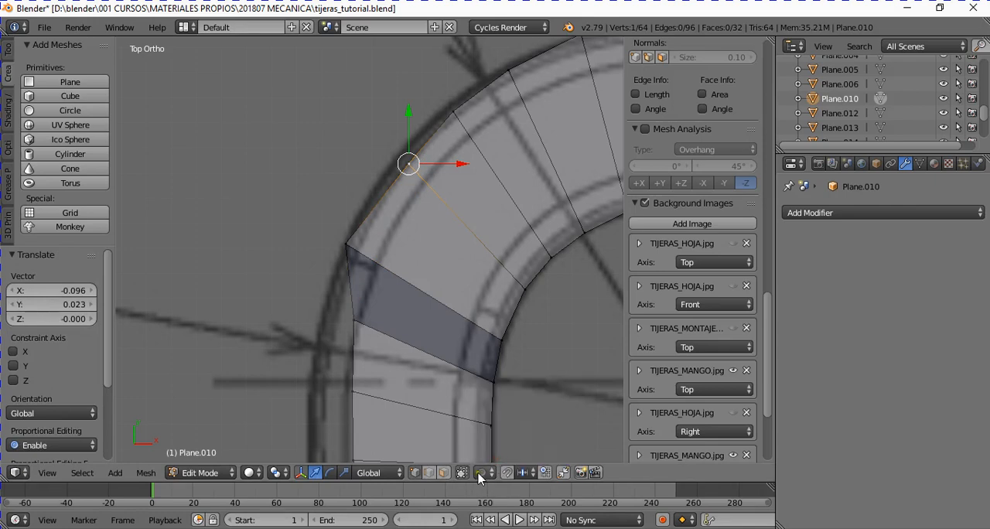
{"action": "left_click", "coordinate": [483, 472]}
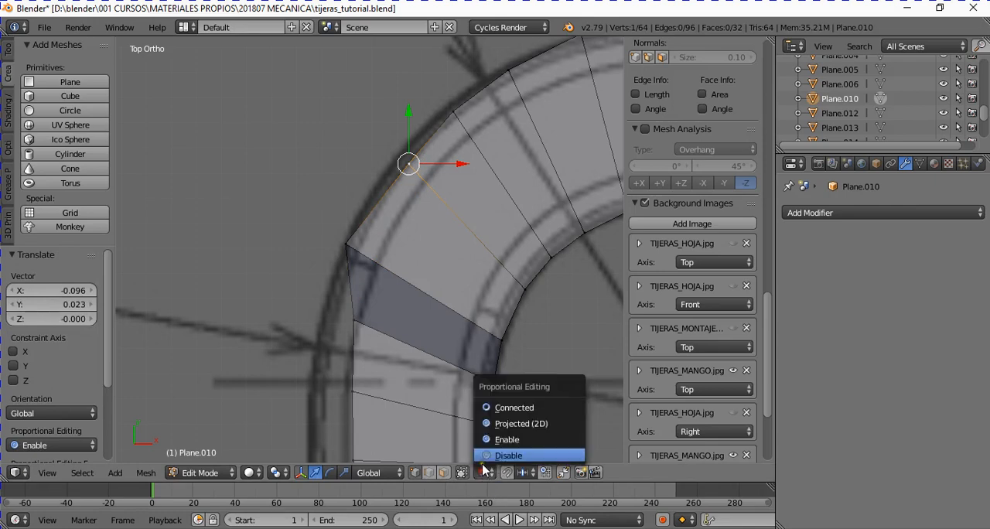
{"action": "left_click", "coordinate": [522, 441]}
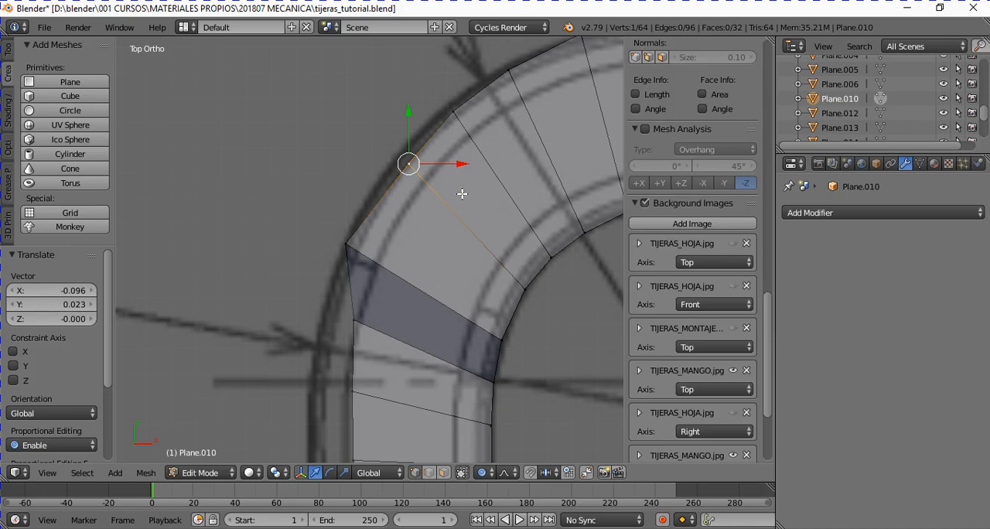
- Try moving the selected outer vertex with proportional editing at an influence size of 1.33
{"action": "key", "text": "g"}
{"action": "scroll", "coordinate": [462, 195], "scroll_direction": "up", "scroll_amount": 5}
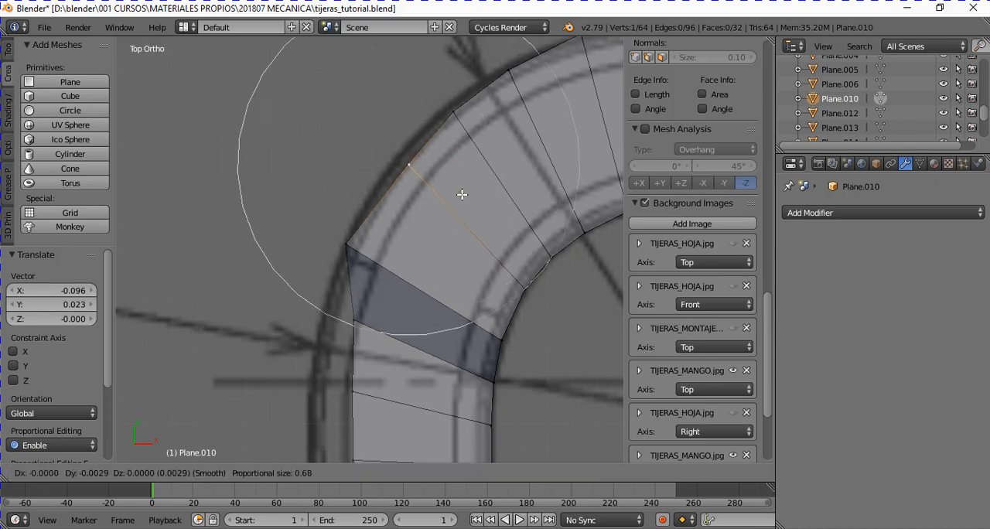
{"action": "scroll", "coordinate": [462, 194], "scroll_direction": "down", "scroll_amount": 7}
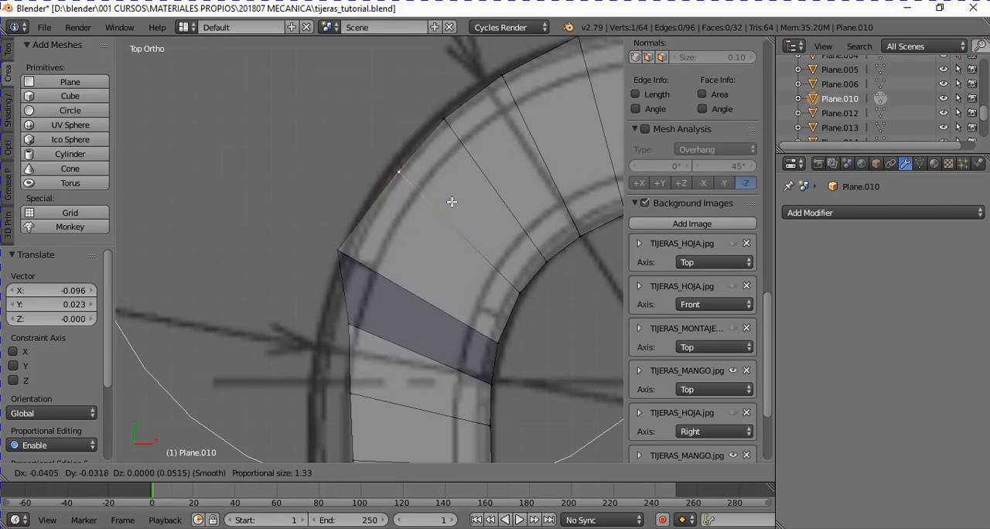
{"action": "left_click", "coordinate": [460, 195]}
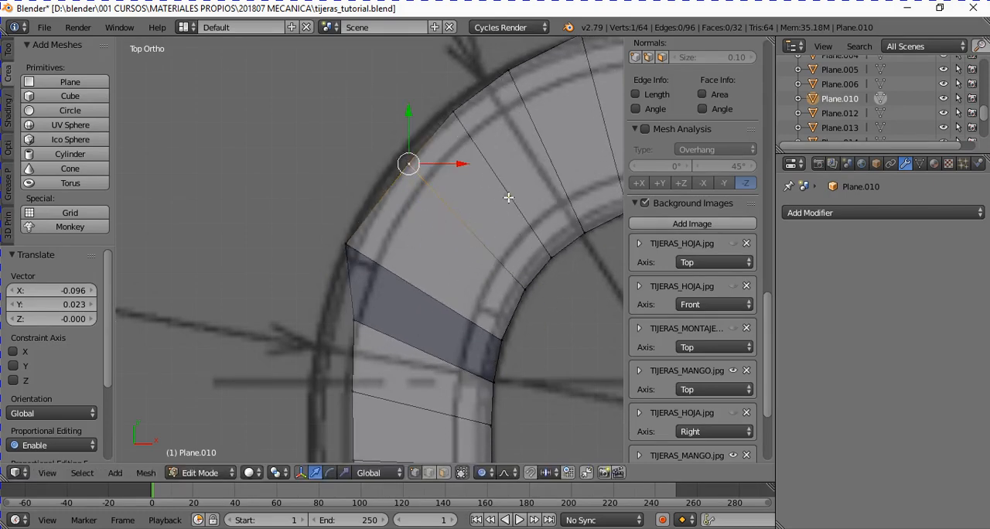
- Set proportional editing to Connected and move the selected outer vertex about 0.072 in Y onto the outer contour, with influence size 0.47
{"action": "left_click", "coordinate": [482, 472]}
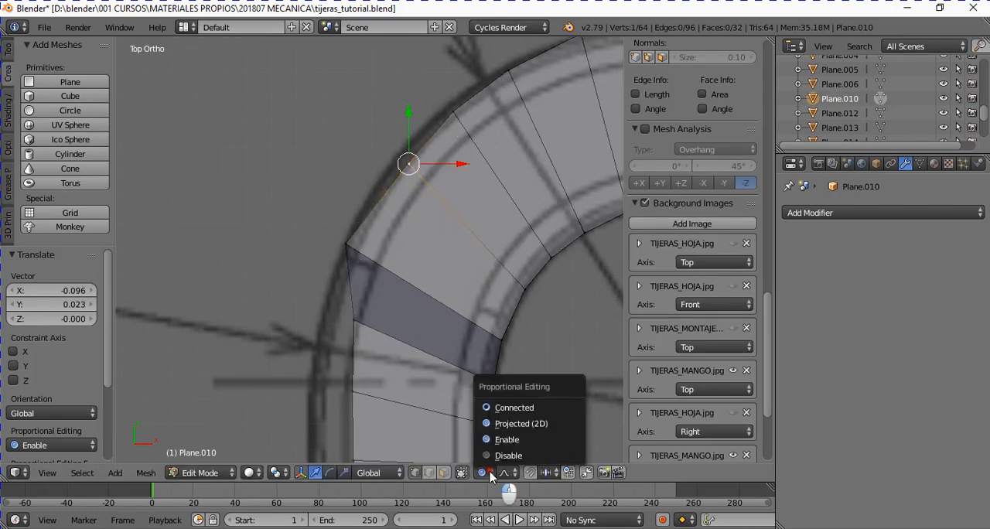
{"action": "left_click", "coordinate": [525, 411]}
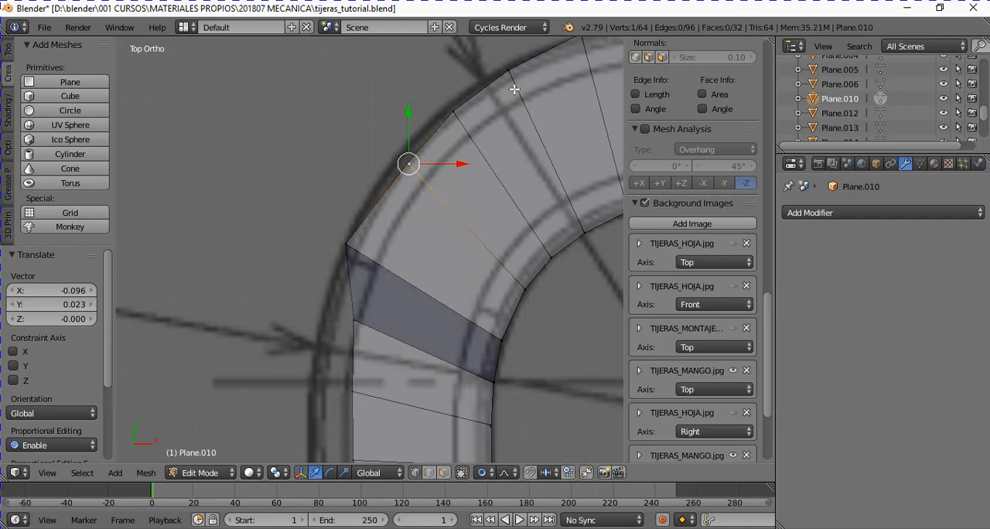
{"action": "key", "text": "g"}
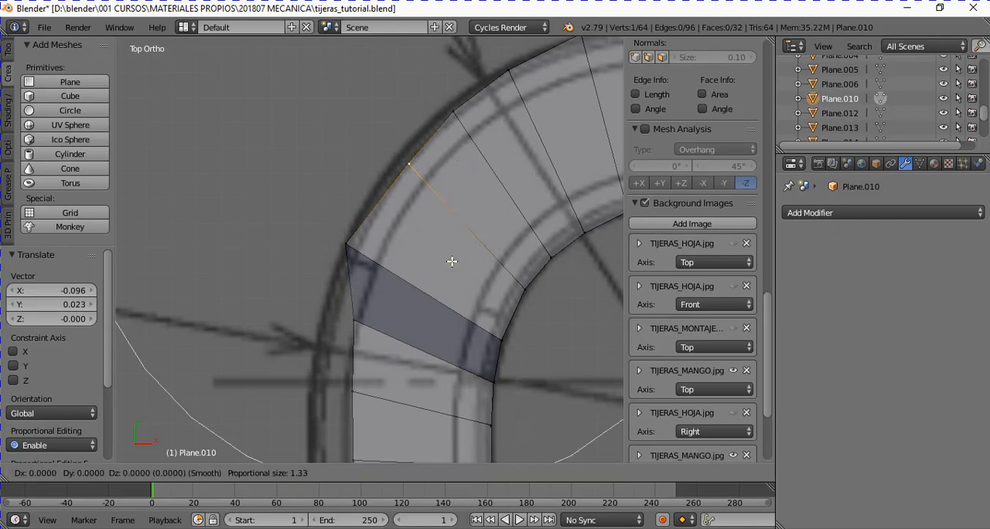
{"action": "scroll", "coordinate": [455, 249], "scroll_direction": "up", "scroll_amount": 3}
{"action": "scroll", "coordinate": [455, 249], "scroll_direction": "up", "scroll_amount": 8}
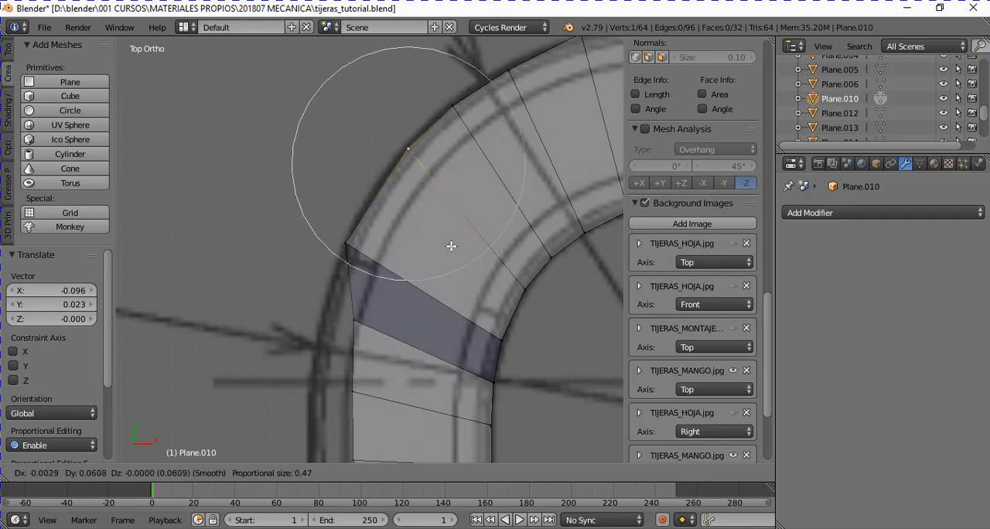
{"action": "left_click", "coordinate": [451, 246]}
- Move the outer vertex nearest the R20 arrow by about X -0.136, Y -0.029 onto the contour, with influence size 0.42
{"action": "right_click", "coordinate": [365, 320]}
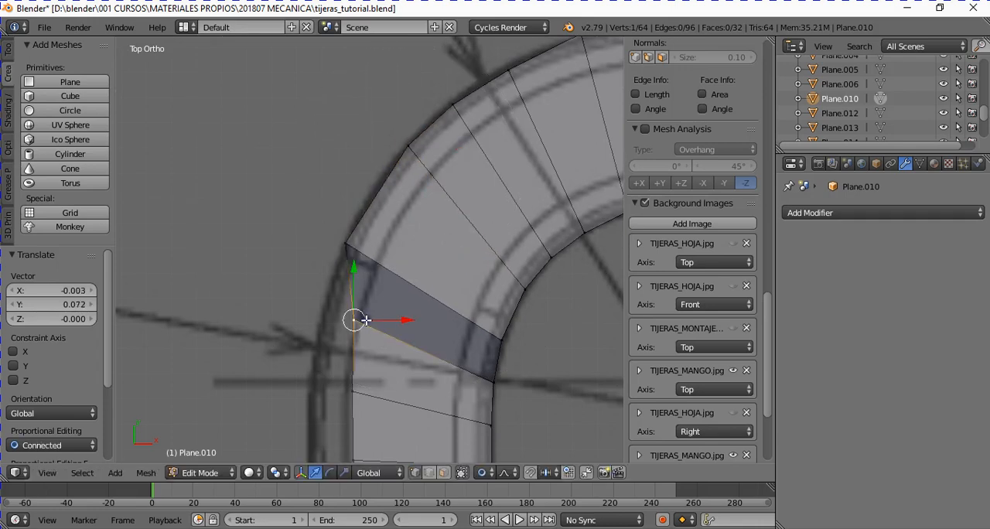
{"action": "key", "text": "g"}
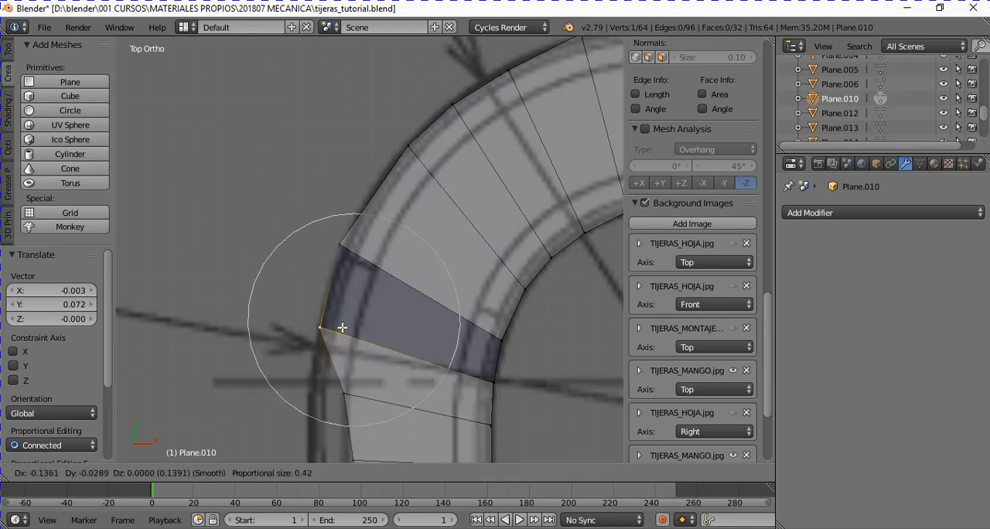
{"action": "left_click", "coordinate": [342, 328]}
{"action": "scroll", "coordinate": [350, 400], "scroll_direction": "down", "scroll_amount": 3}
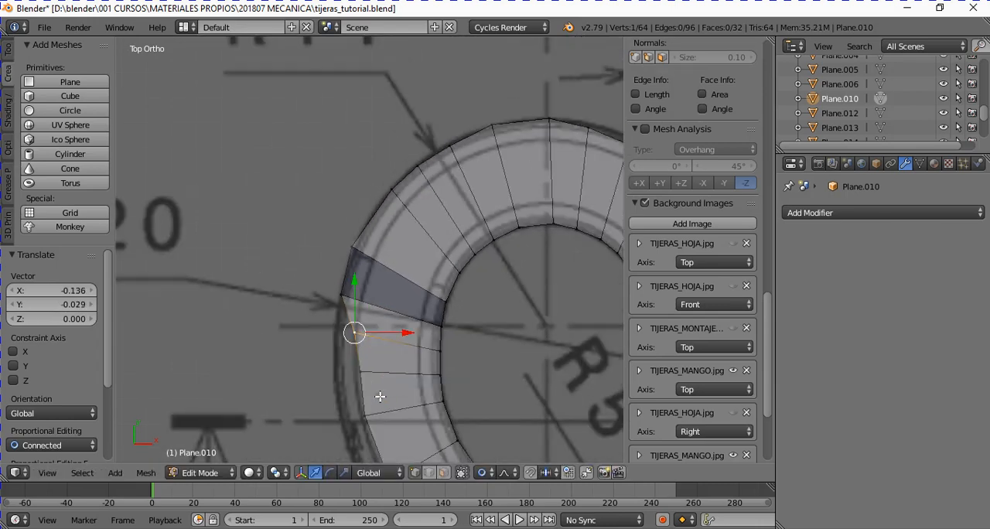
- Move the outer vertex two below the R20 arrow by about X -0.175, Y -0.045 onto the contour, with influence size 0.62
{"action": "right_click", "coordinate": [365, 373]}
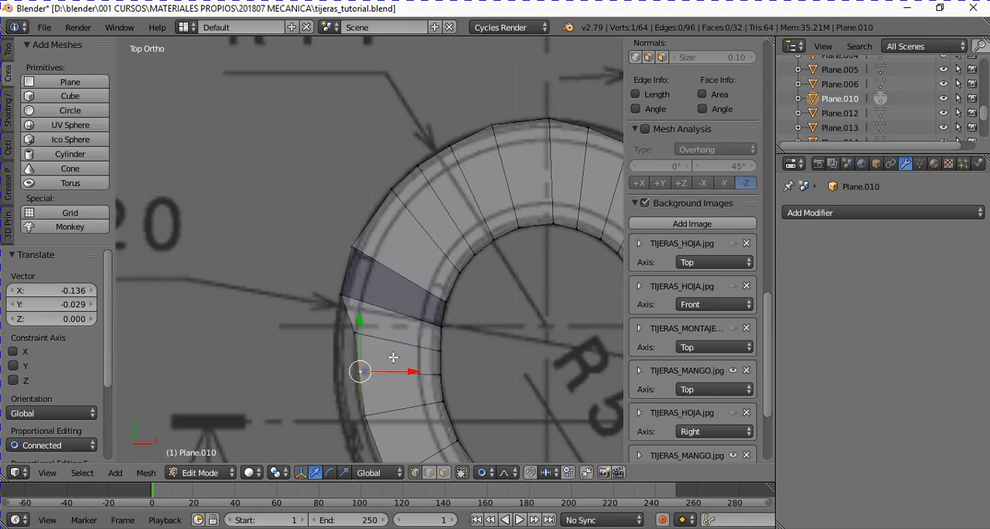
{"action": "key", "text": "g"}
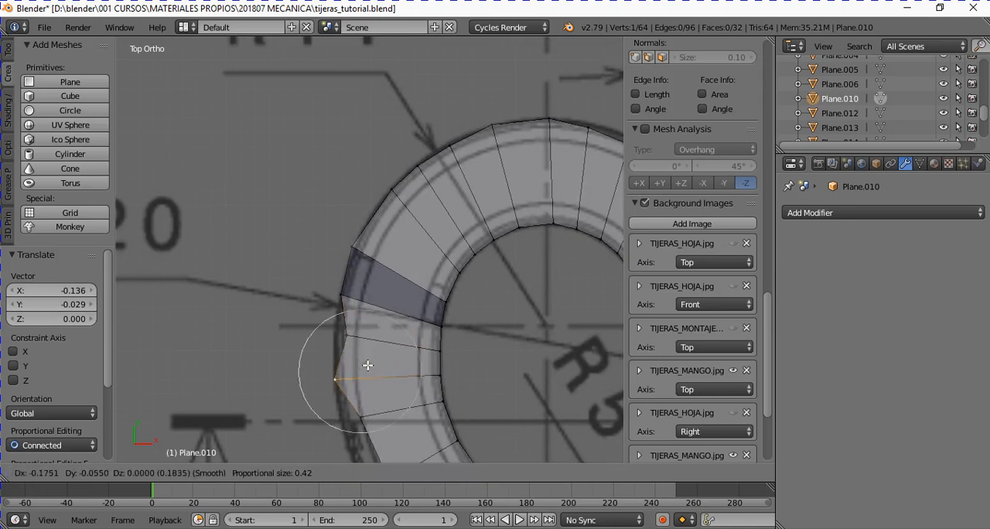
{"action": "scroll", "coordinate": [367, 364], "scroll_direction": "down", "scroll_amount": 2}
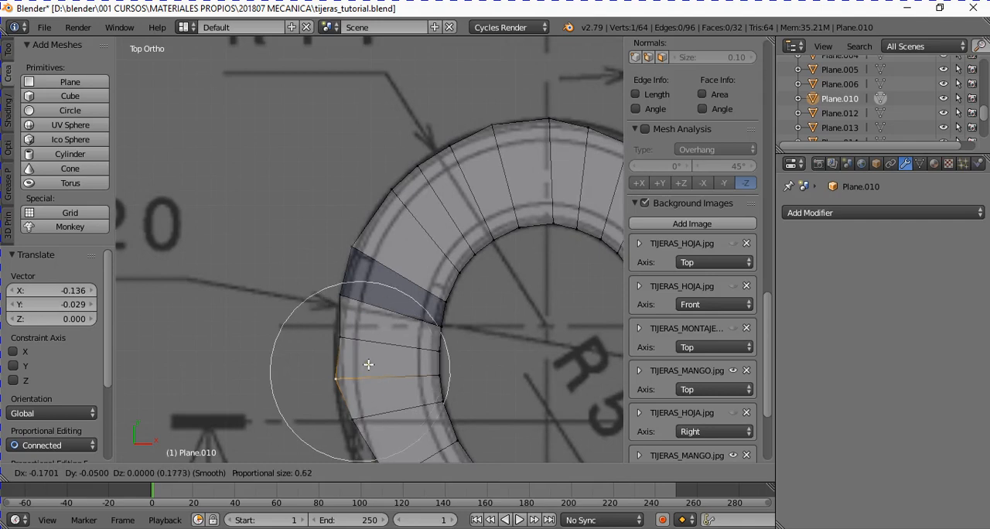
{"action": "left_click", "coordinate": [366, 363]}
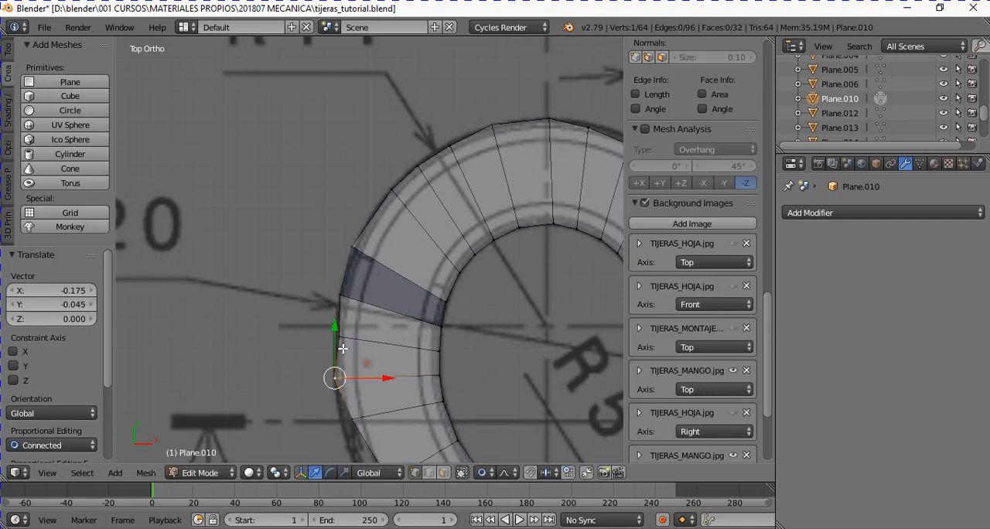
- Move the outer vertex just below the R20 arrow by about X -0.041, Y 0.009 to align it with the contour
{"action": "scroll", "coordinate": [350, 368], "scroll_direction": "up", "scroll_amount": 5}
{"action": "scroll", "coordinate": [350, 368], "scroll_direction": "down", "scroll_amount": 2}
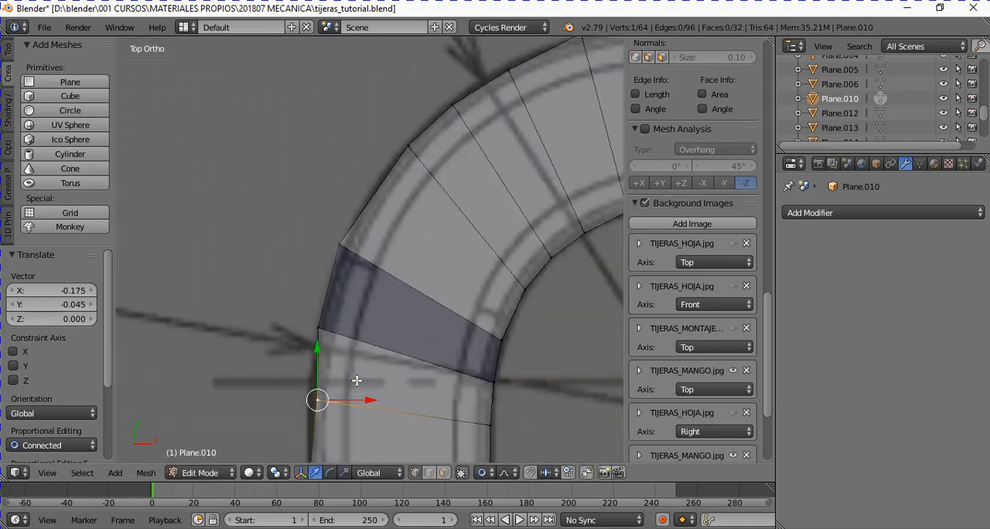
{"action": "key", "text": "g"}
{"action": "scroll", "coordinate": [346, 380], "scroll_direction": "up", "scroll_amount": 2}
{"action": "left_click", "coordinate": [344, 379]}
{"action": "scroll", "coordinate": [407, 348], "scroll_direction": "down", "scroll_amount": 3}
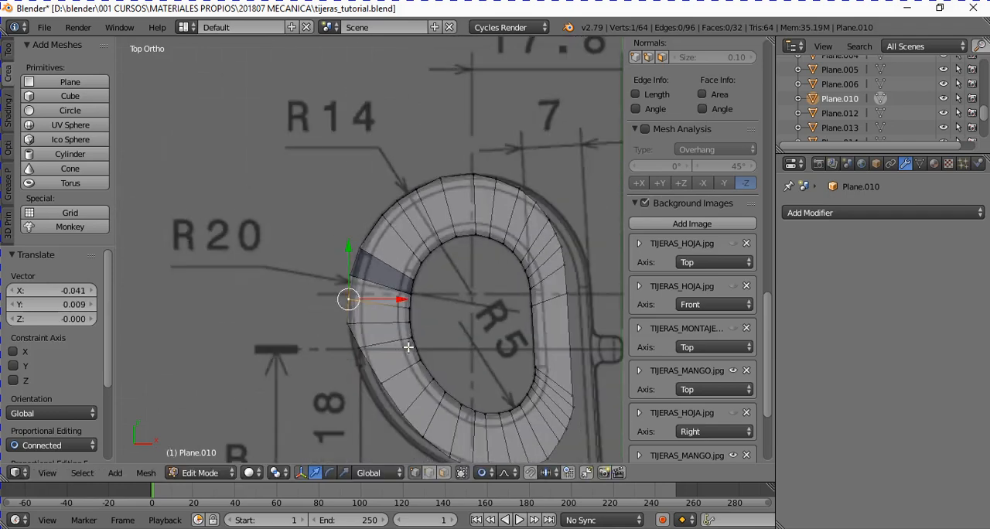
{"action": "scroll", "coordinate": [422, 345], "scroll_direction": "down", "scroll_amount": 1}
{"action": "scroll", "coordinate": [423, 355], "scroll_direction": "down", "scroll_amount": 5, "text": "shift"}
{"action": "scroll", "coordinate": [427, 300], "scroll_direction": "up", "scroll_amount": 2}
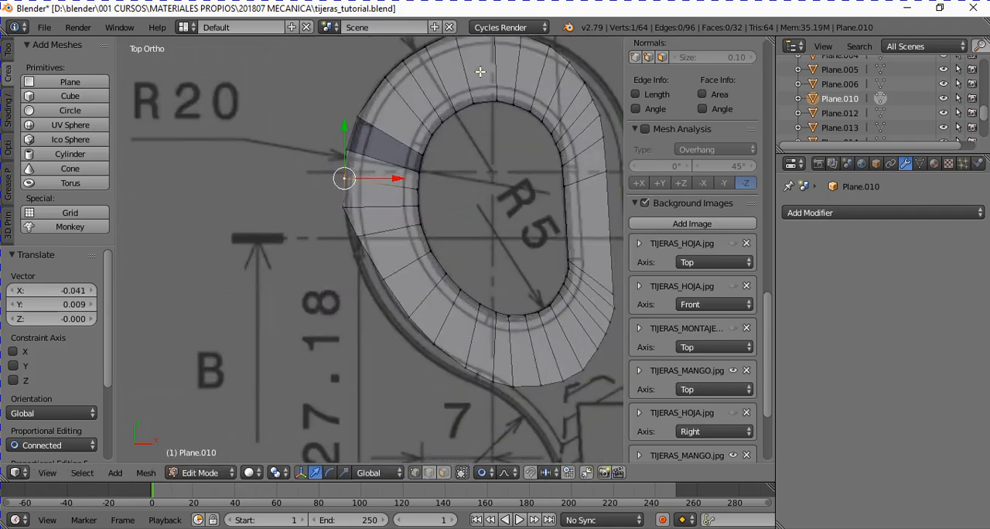
{"action": "scroll", "coordinate": [580, 158], "scroll_direction": "right", "scroll_amount": 2, "text": "ctrl"}
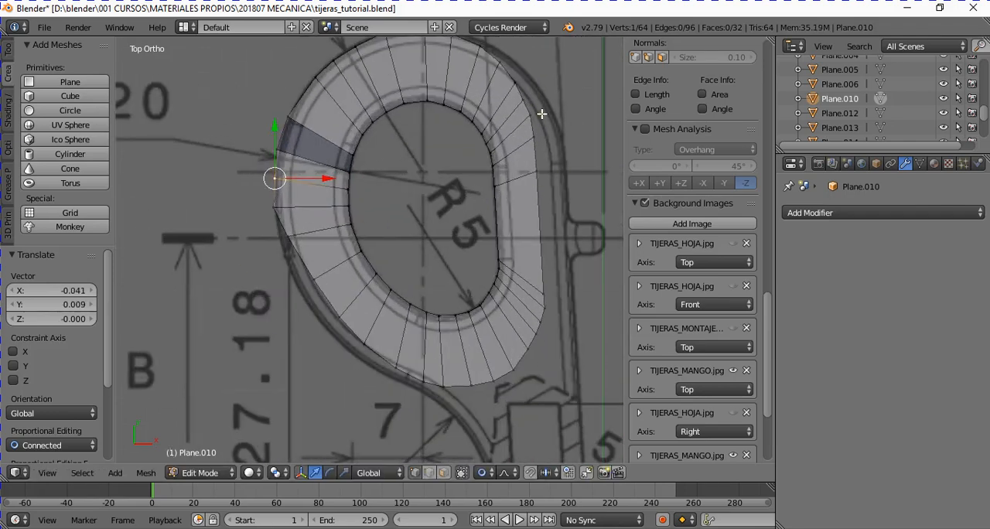
- Move the five outer vertices along the ring's straight right side by about X 0.295, Y -0.151 onto the contour, with influence size 0.62
{"action": "right_click", "coordinate": [534, 116]}
{"action": "right_click", "coordinate": [544, 307], "text": "ctrl"}
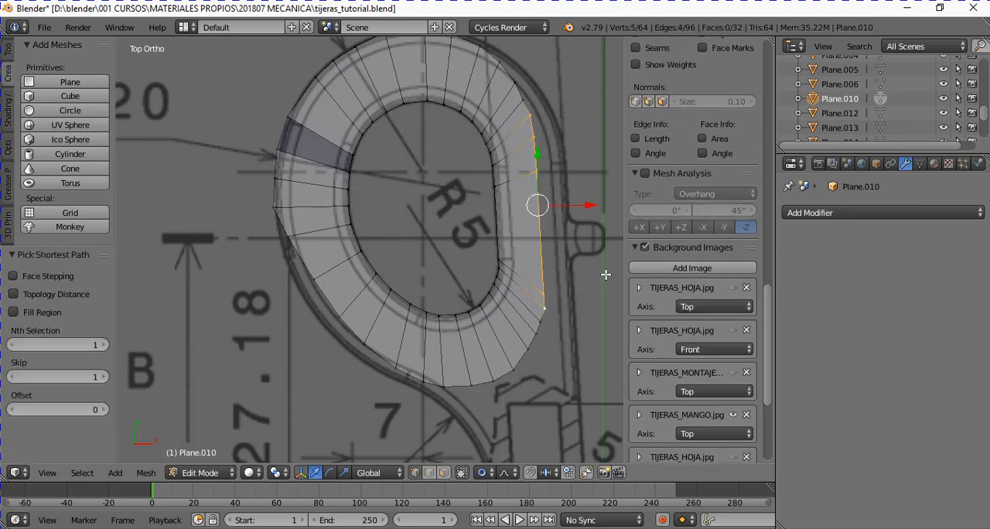
{"action": "key", "text": "g"}
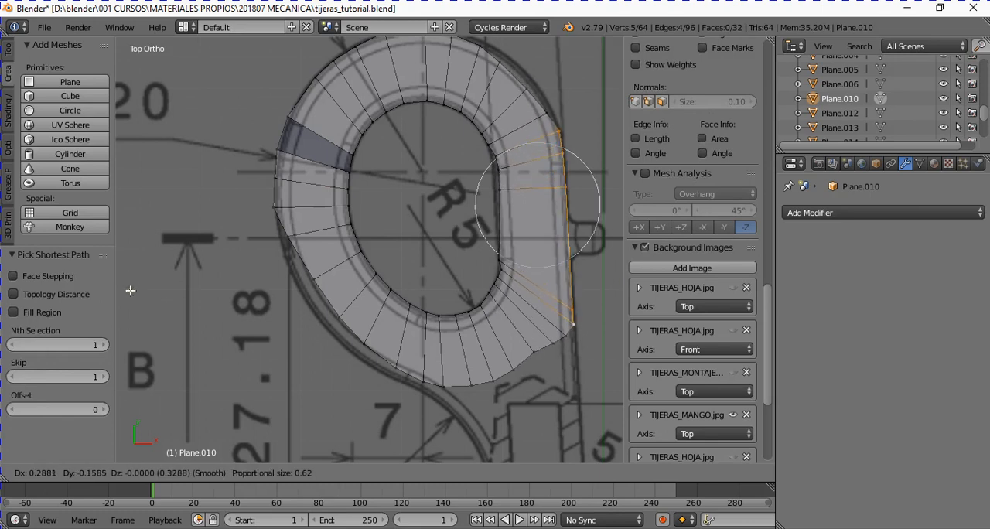
{"action": "left_click", "coordinate": [132, 288]}
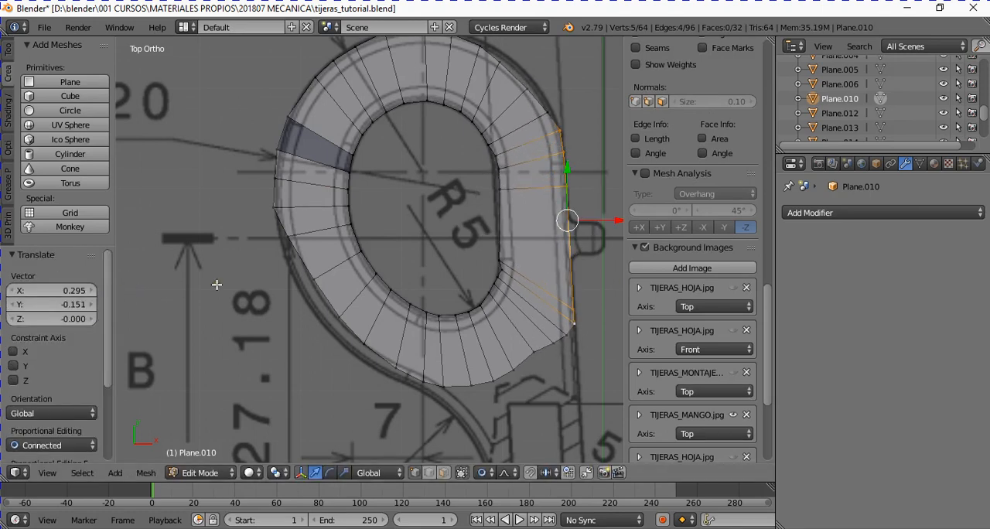
{"action": "scroll", "coordinate": [232, 282], "scroll_direction": "up", "scroll_amount": 1}
{"action": "scroll", "coordinate": [285, 281], "scroll_direction": "down", "scroll_amount": 1}
- Recalculate the normals of all the ring's faces so the mismatched face beside the left edge is oriented consistently
{"action": "key", "text": "Tab"}
{"action": "middle_click_drag", "start_coordinate": [284, 247], "coordinate": [287, 201]}
{"action": "scroll", "coordinate": [306, 182], "scroll_direction": "down", "scroll_amount": 4, "text": "ctrl"}
{"action": "scroll", "coordinate": [366, 188], "scroll_direction": "up", "scroll_amount": 2}
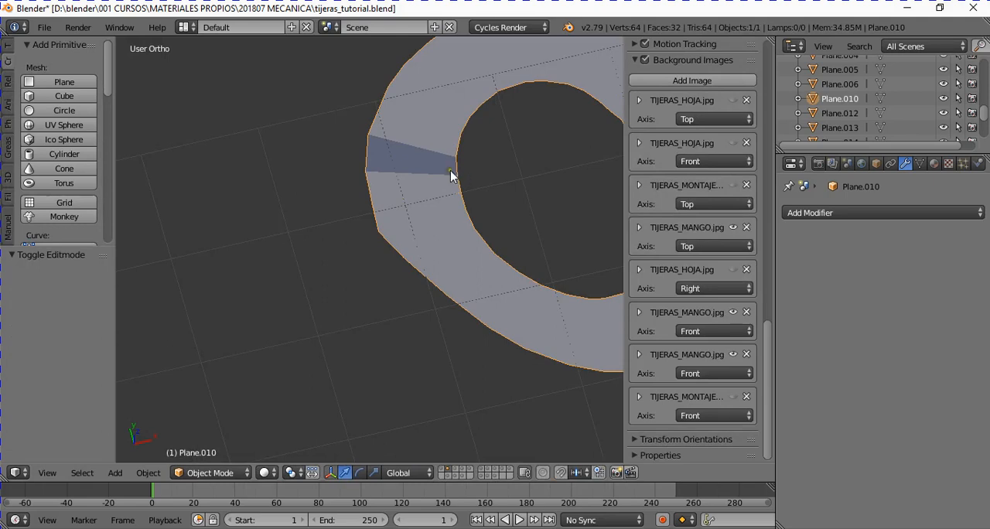
{"action": "middle_click_drag", "start_coordinate": [376, 160], "coordinate": [422, 216]}
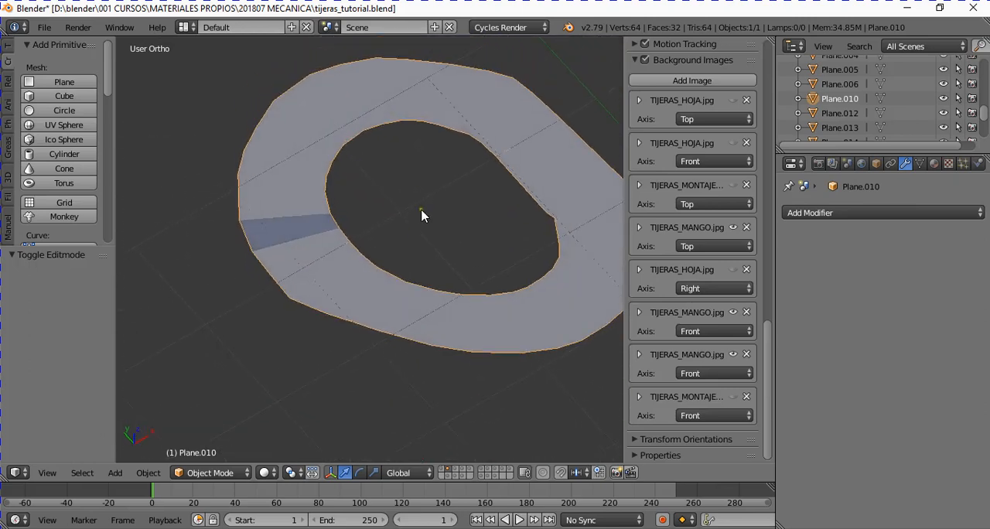
{"action": "key", "text": "Tab"}
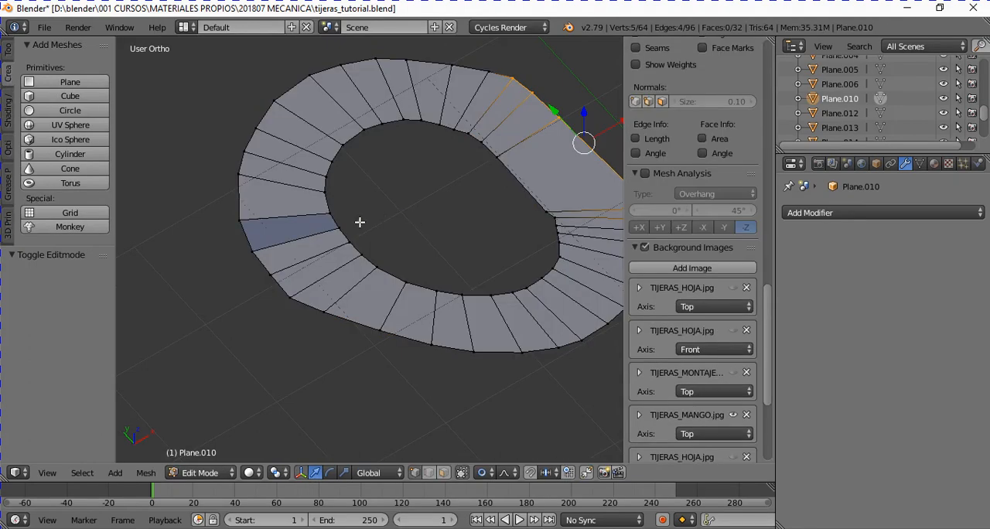
{"action": "key", "text": "a"}
{"action": "key", "text": "a"}
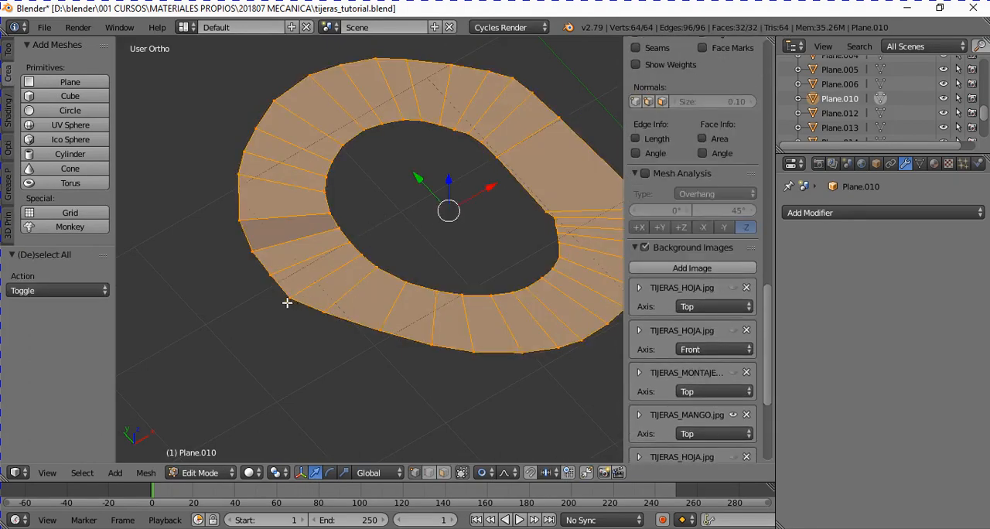
{"action": "left_click", "coordinate": [142, 476]}
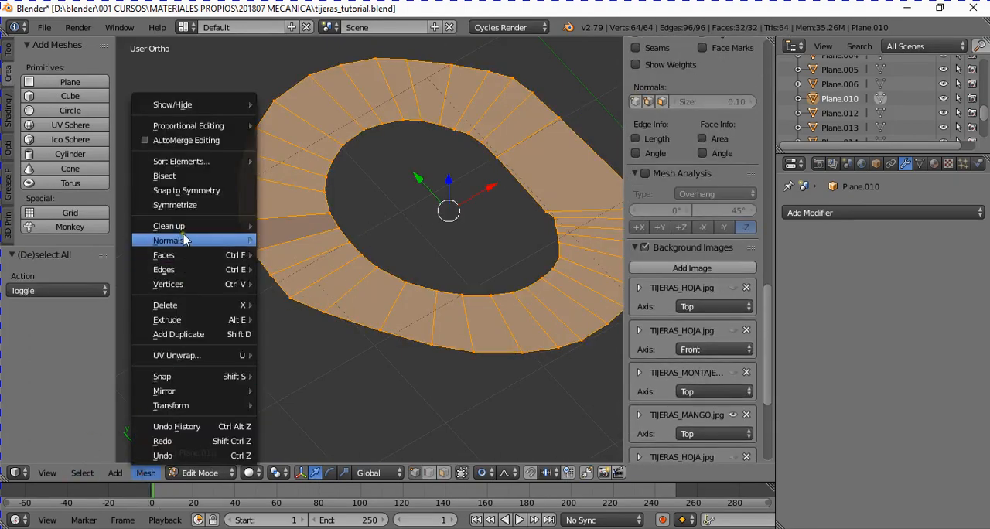
{"action": "mouse_move", "coordinate": [198, 244]}
{"action": "left_click", "coordinate": [337, 242]}
{"action": "middle_click_drag", "start_coordinate": [418, 332], "coordinate": [446, 307]}
{"action": "key", "text": "Tab"}
- Examine the ring's surface from several angles for consistent face shading
{"action": "scroll", "coordinate": [404, 362], "scroll_direction": "up", "scroll_amount": 1}
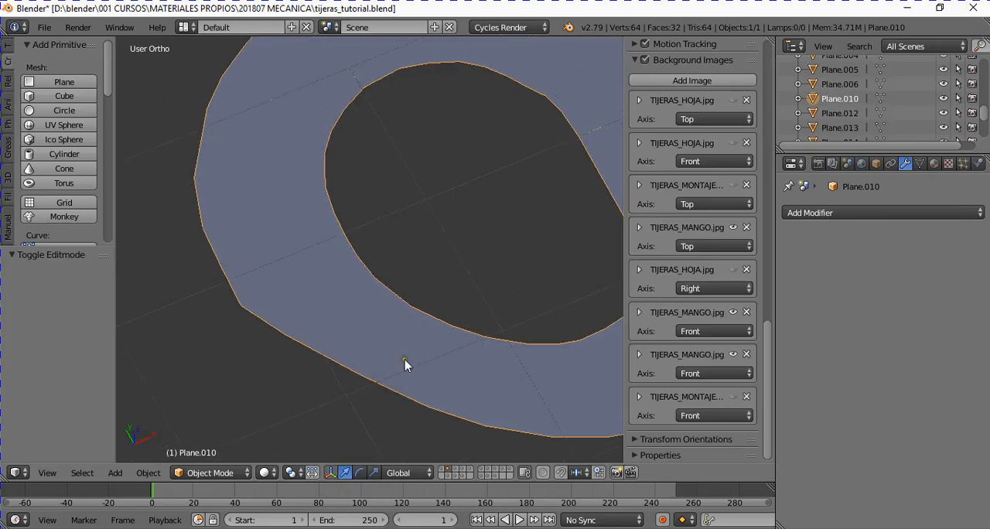
{"action": "scroll", "coordinate": [401, 348], "scroll_direction": "down", "scroll_amount": 4}
{"action": "middle_click_drag", "start_coordinate": [394, 329], "coordinate": [352, 308]}
{"action": "scroll", "coordinate": [394, 297], "scroll_direction": "up", "scroll_amount": 2}
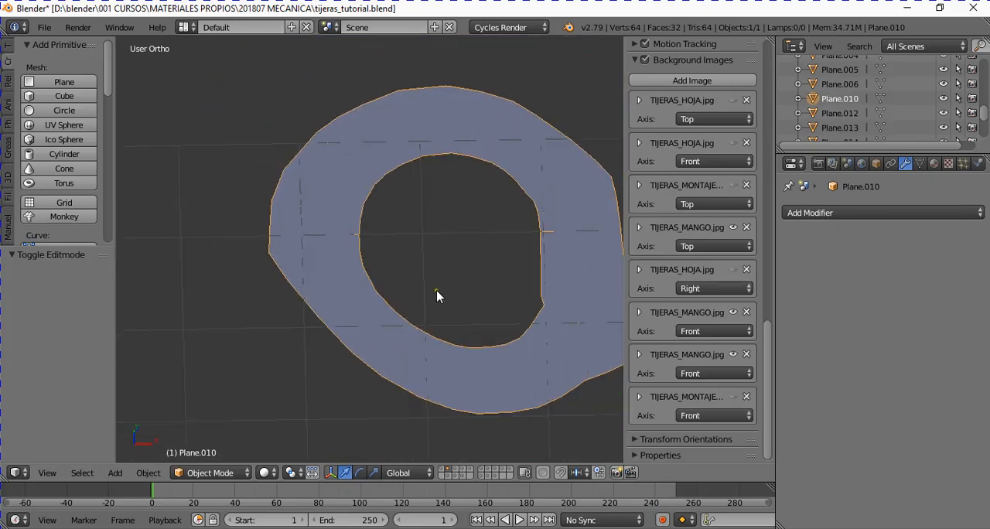
{"action": "middle_click_drag", "start_coordinate": [436, 290], "coordinate": [427, 333]}
{"action": "scroll", "coordinate": [441, 329], "scroll_direction": "down", "scroll_amount": 3}
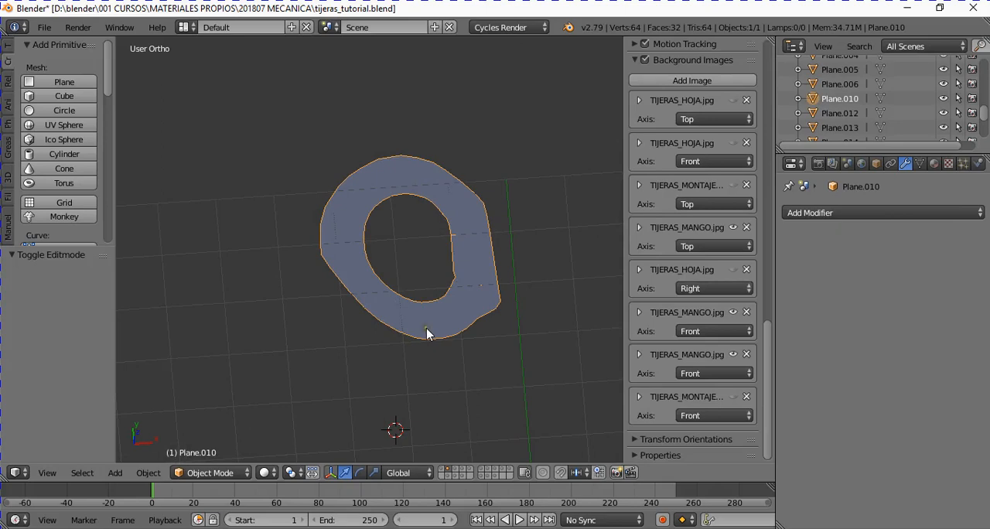
{"action": "scroll", "coordinate": [429, 337], "scroll_direction": "up", "scroll_amount": 1}
{"action": "scroll", "coordinate": [416, 347], "scroll_direction": "up", "scroll_amount": 1}
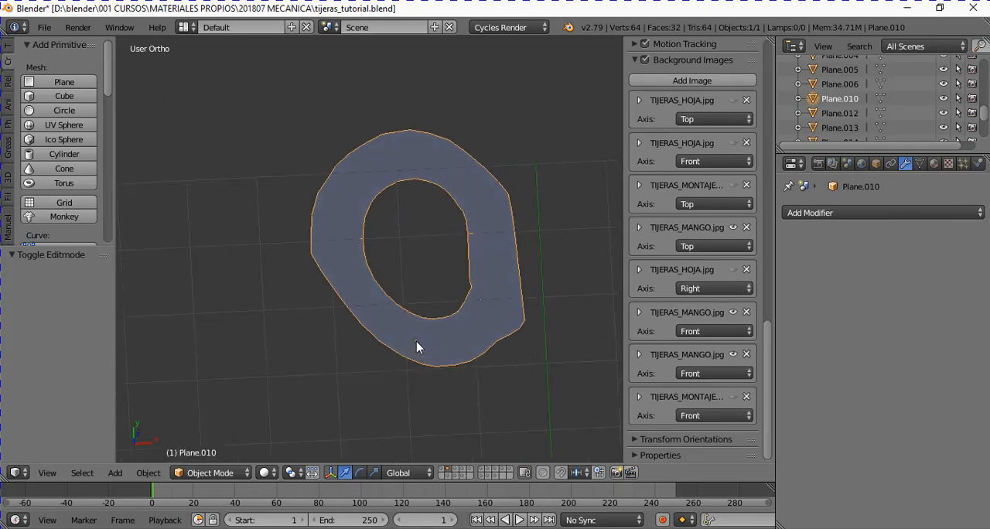
- Switch to the layer holding the ring version fully fitted to the contour and select that ring in top view
{"action": "key", "text": "KP_7"}
{"action": "key", "text": "Tab"}
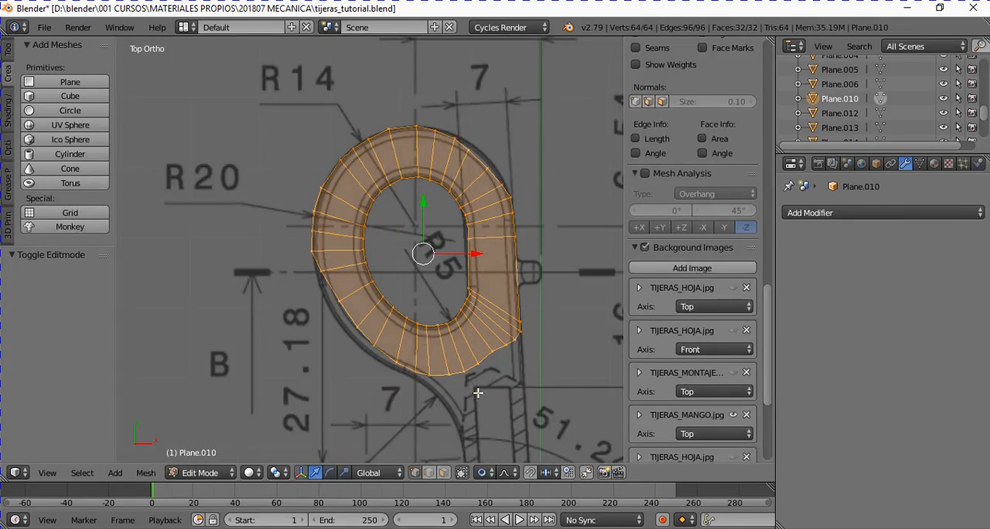
{"action": "key", "text": "Tab"}
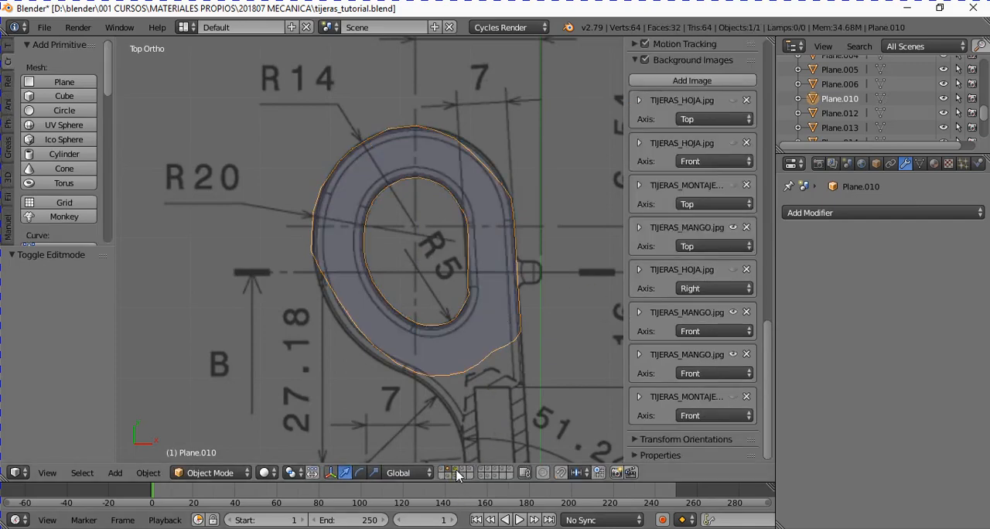
{"action": "key", "text": "a"}
{"action": "middle_click_drag", "start_coordinate": [446, 358], "coordinate": [506, 295]}
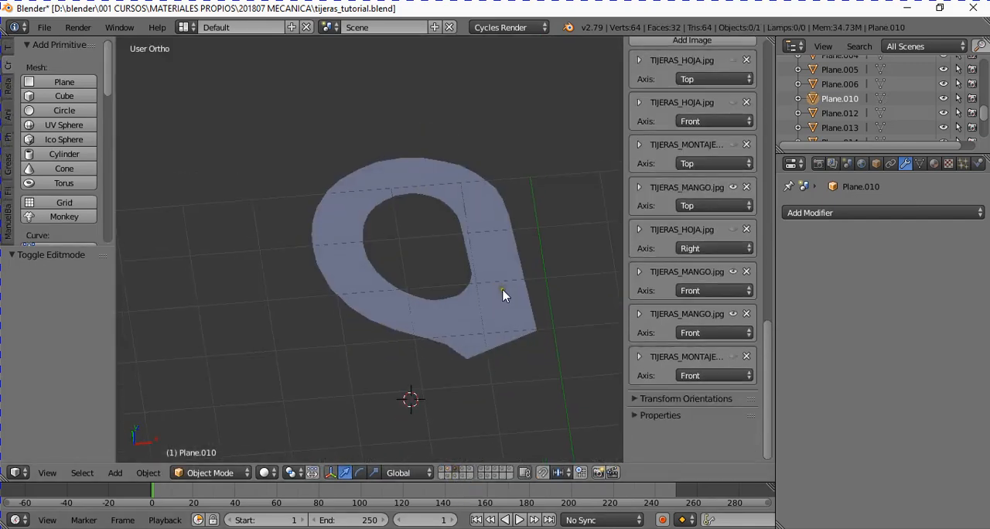
{"action": "right_click", "coordinate": [507, 325]}
{"action": "key", "text": "KP_7"}
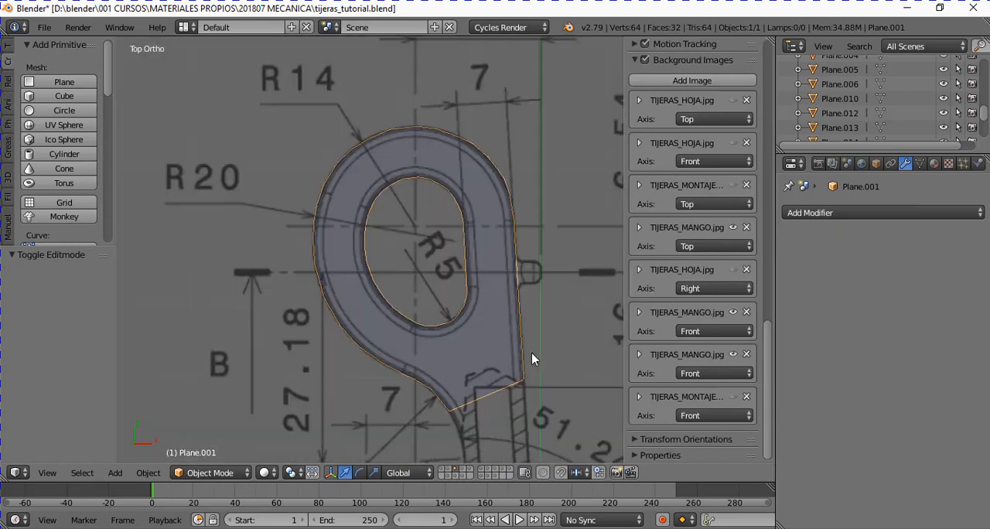
{"action": "scroll", "coordinate": [531, 353], "scroll_direction": "down", "scroll_amount": 8, "text": "shift"}
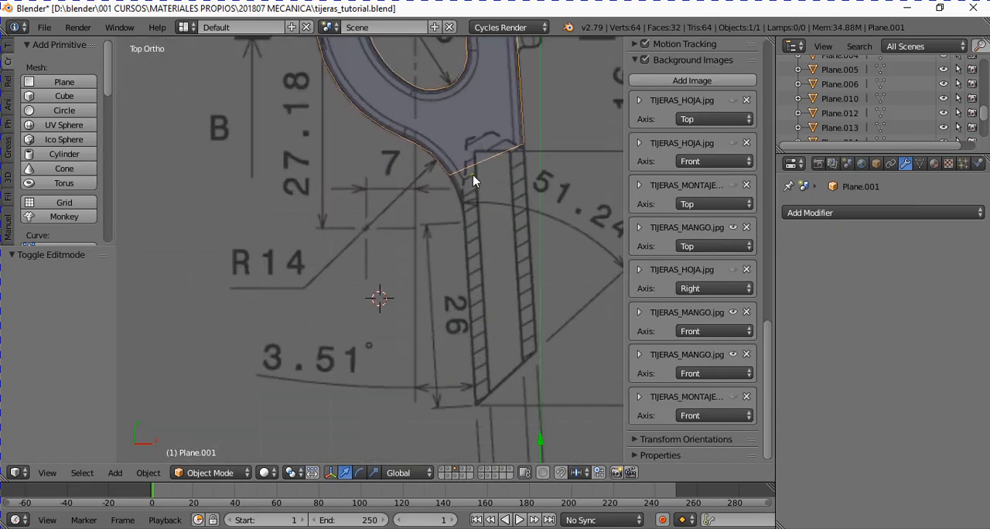
- Extrude the ring's three-vertex lower edge by about X 0.322, Y -3.050 to form the handle's shank
{"action": "key", "text": "Tab"}
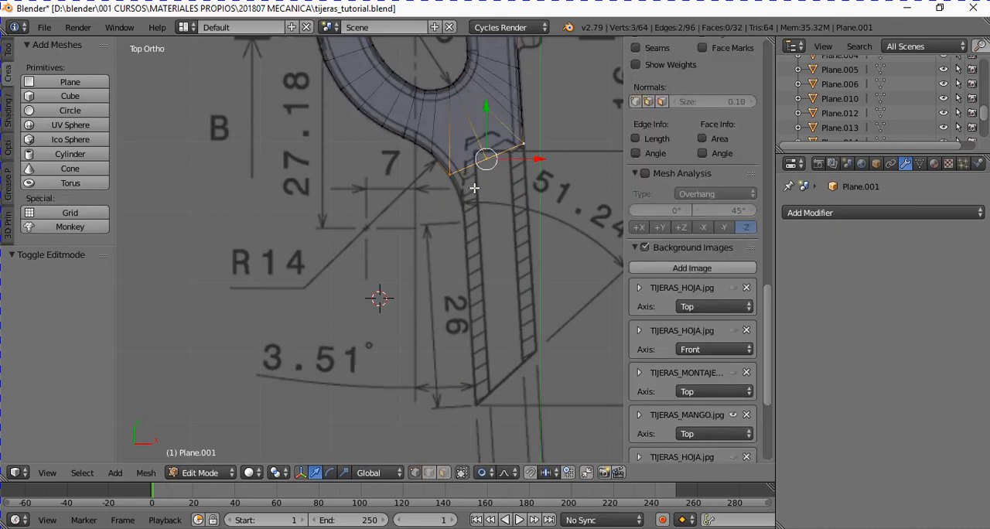
{"action": "right_click", "coordinate": [523, 143], "text": "ctrl"}
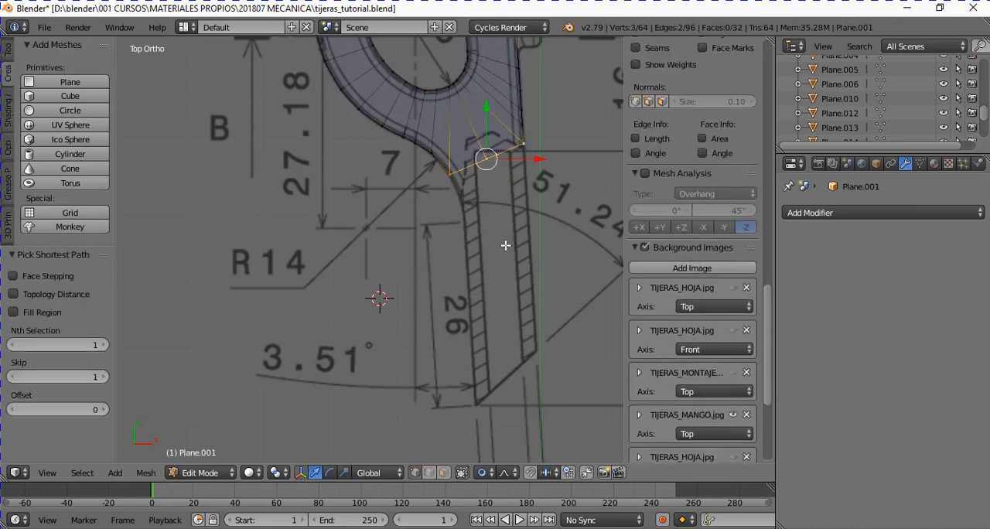
{"action": "key", "text": "e"}
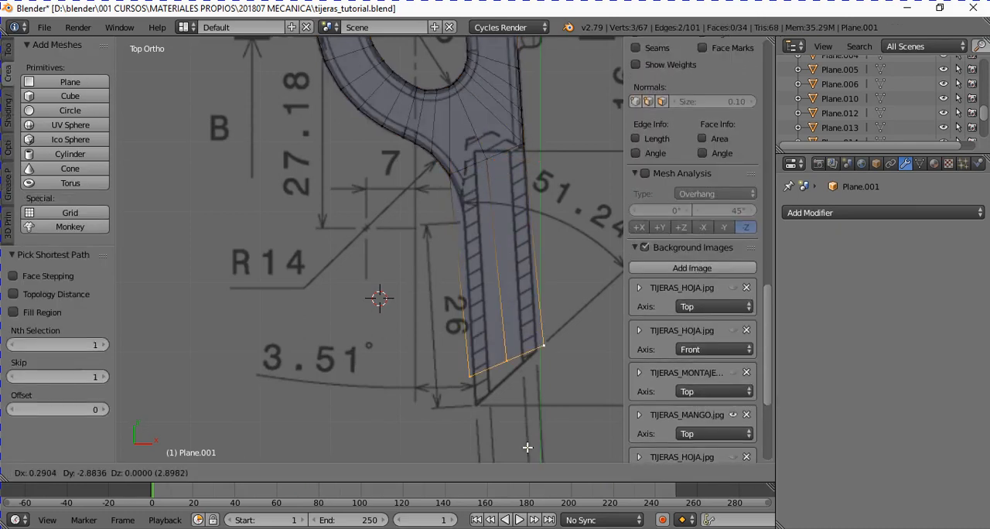
{"action": "left_click", "coordinate": [530, 460]}
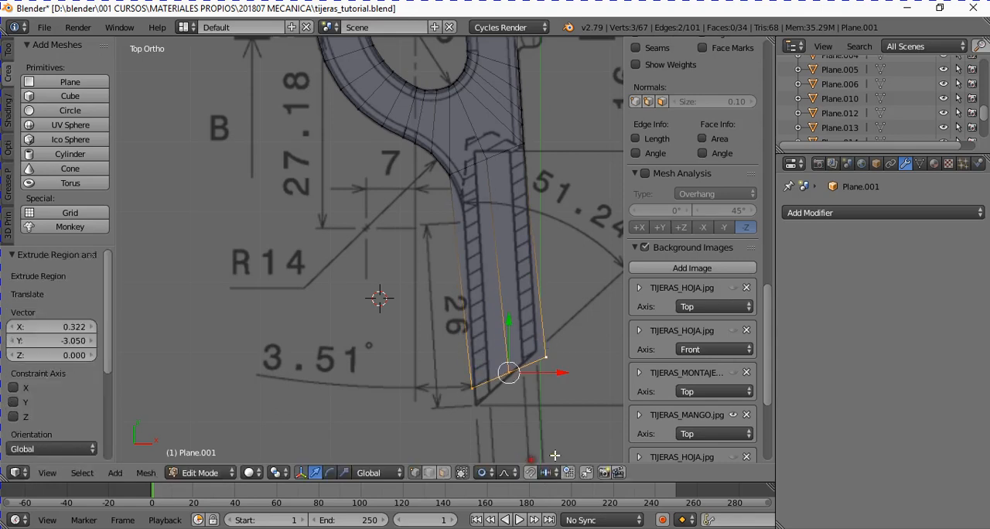
- Rotate the shank's end edge about -18.7° and move it about X -0.041, Y -0.073 onto the drawing's slanted end line
{"action": "key", "text": "r"}
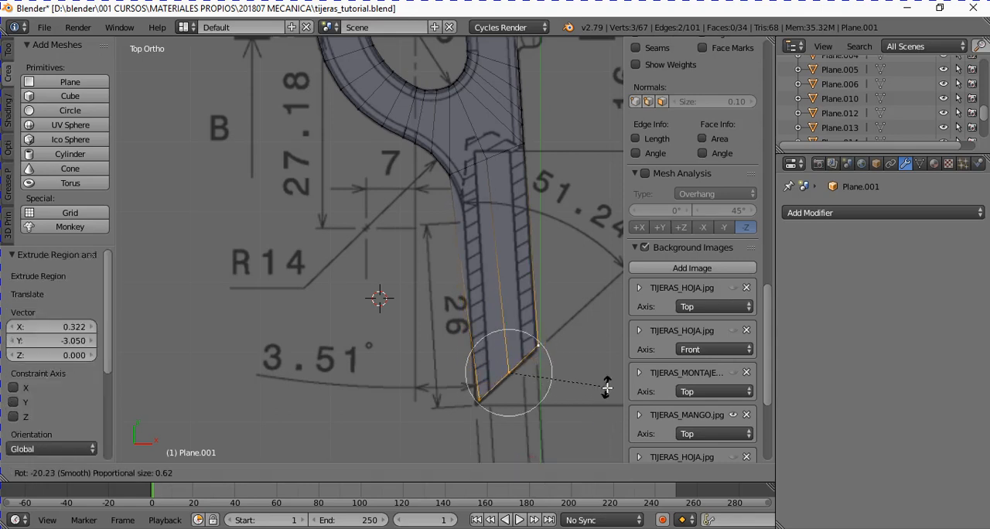
{"action": "left_click", "coordinate": [609, 391]}
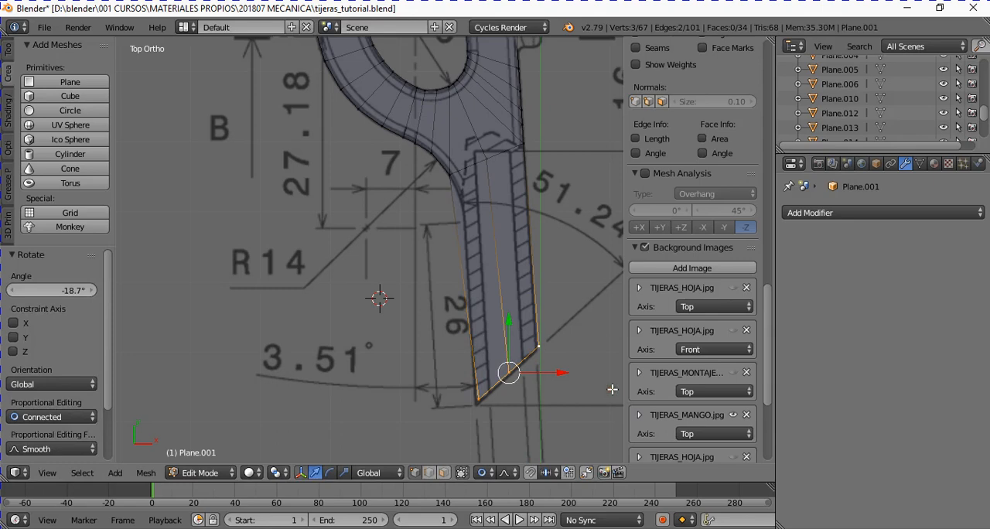
{"action": "key", "text": "g"}
{"action": "left_click", "coordinate": [610, 397]}
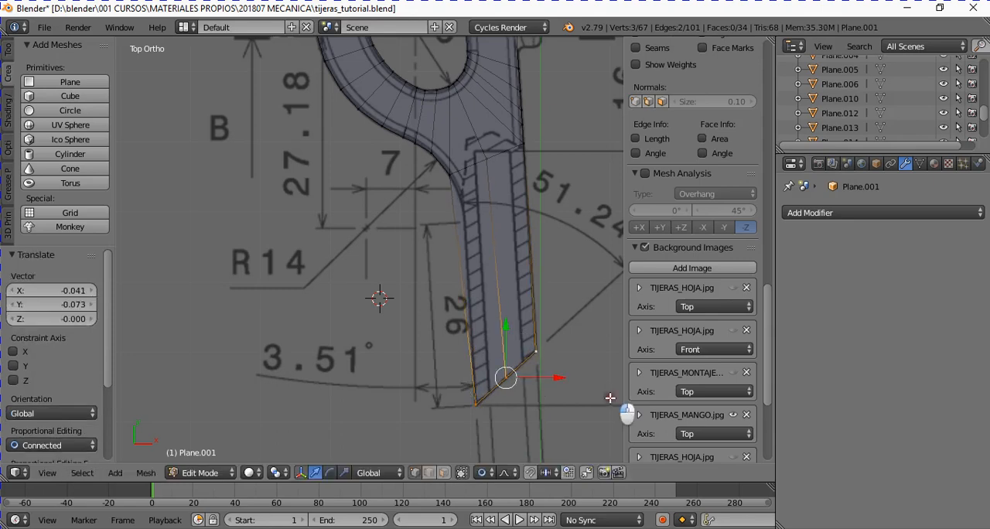
{"action": "key", "text": "KP_Decimal"}
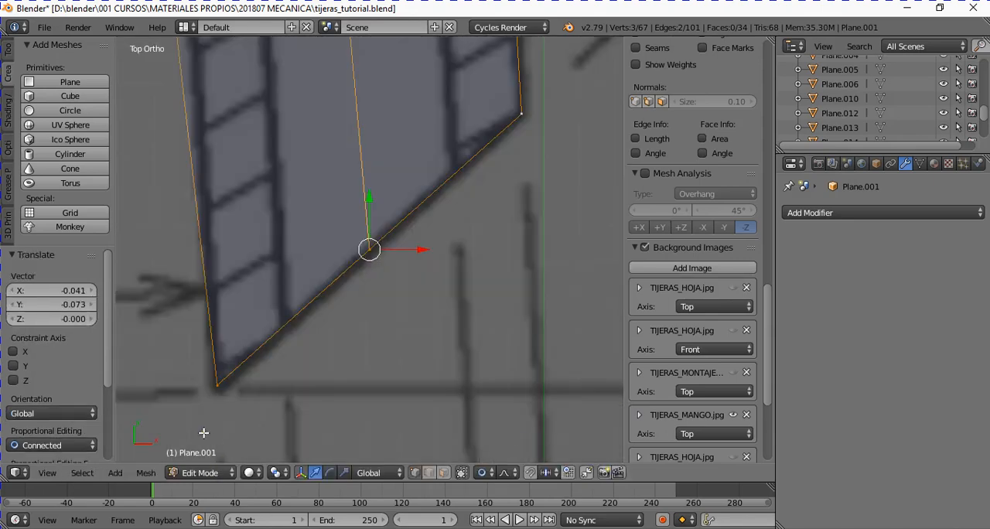
{"action": "scroll", "coordinate": [435, 283], "scroll_direction": "down", "scroll_amount": 5}
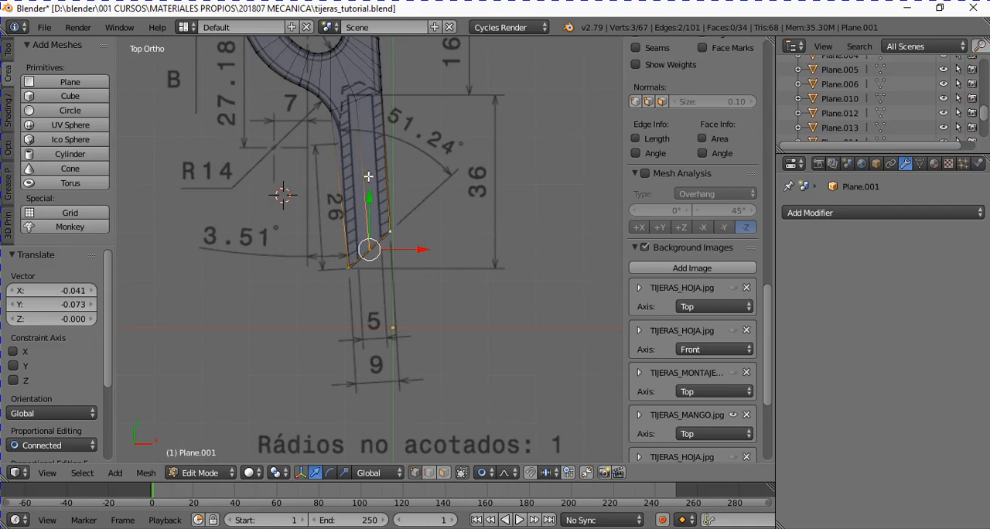
- Add one loop cut across the shank and slide it toward the ring by a factor of about 0.698
{"action": "key", "text": "ctrl+r"}
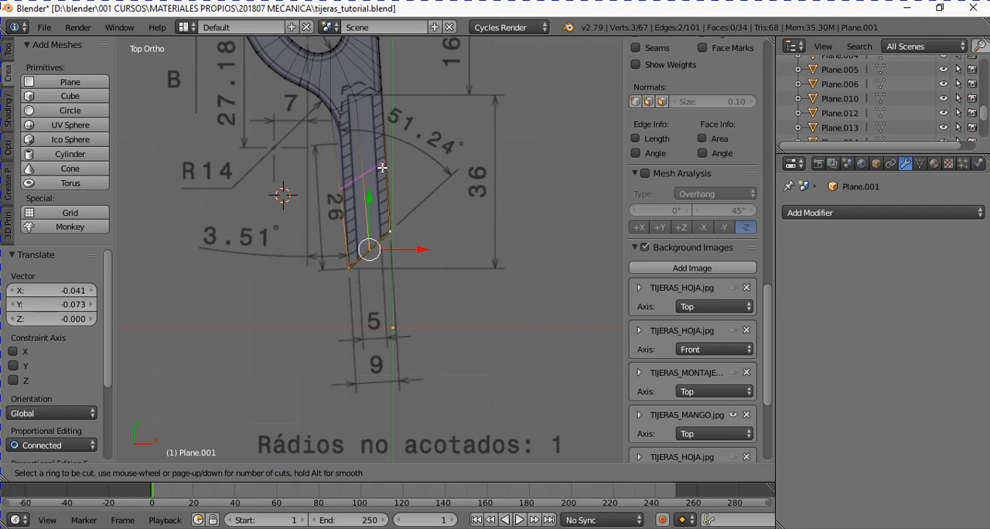
{"action": "left_click", "coordinate": [383, 167]}
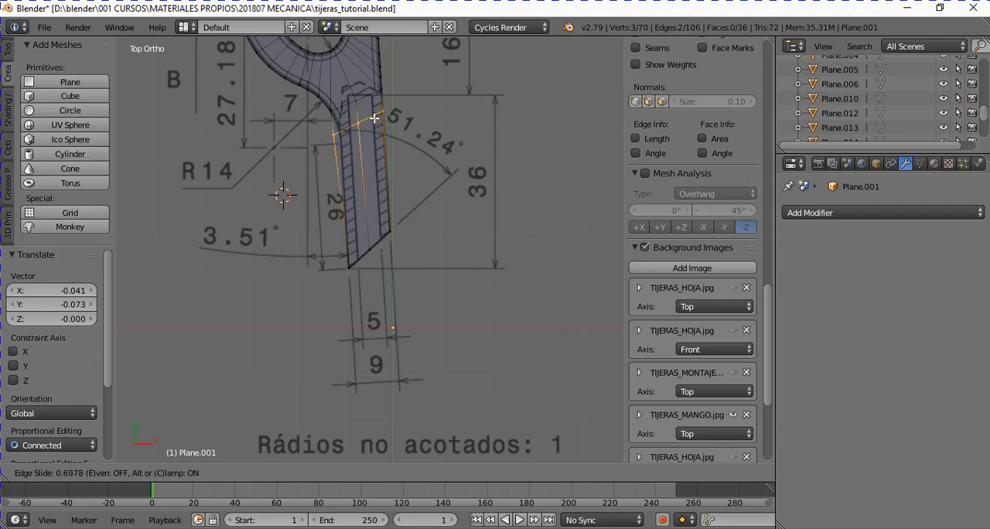
{"action": "left_click", "coordinate": [379, 118]}
{"action": "key", "text": "KP_Decimal"}
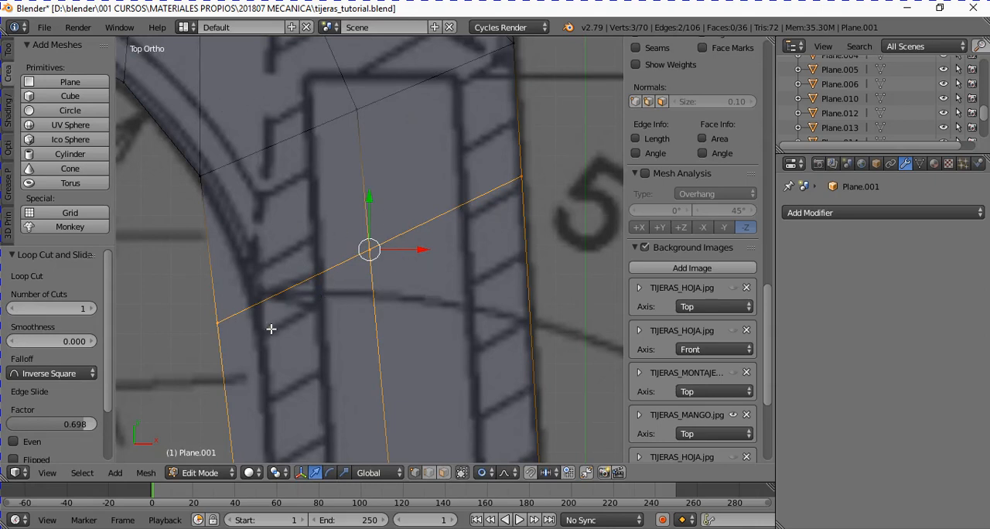
{"action": "scroll", "coordinate": [239, 273], "scroll_direction": "down", "scroll_amount": 3}
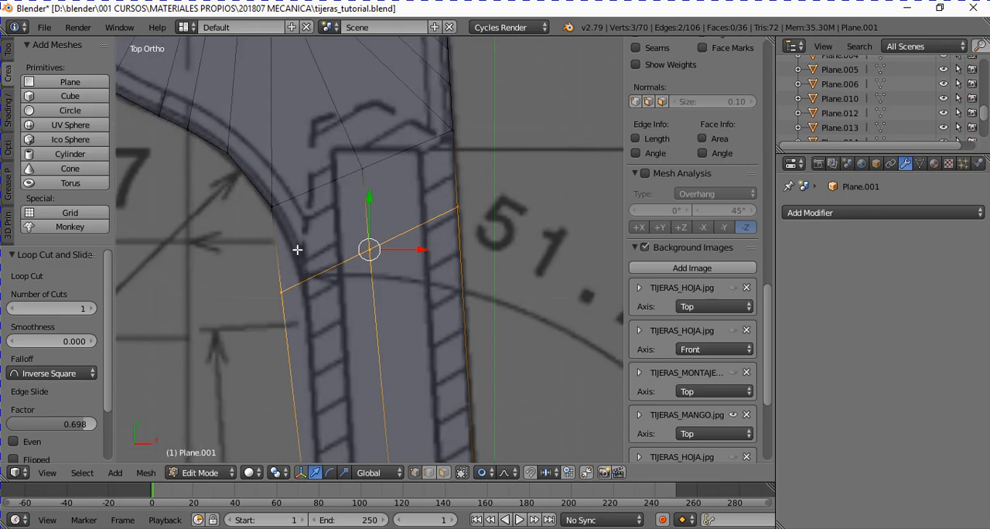
- Add two evenly spaced loop cuts between the ring's lower edge and the first shank cut, with no slide
{"action": "key", "text": "ctrl+r"}
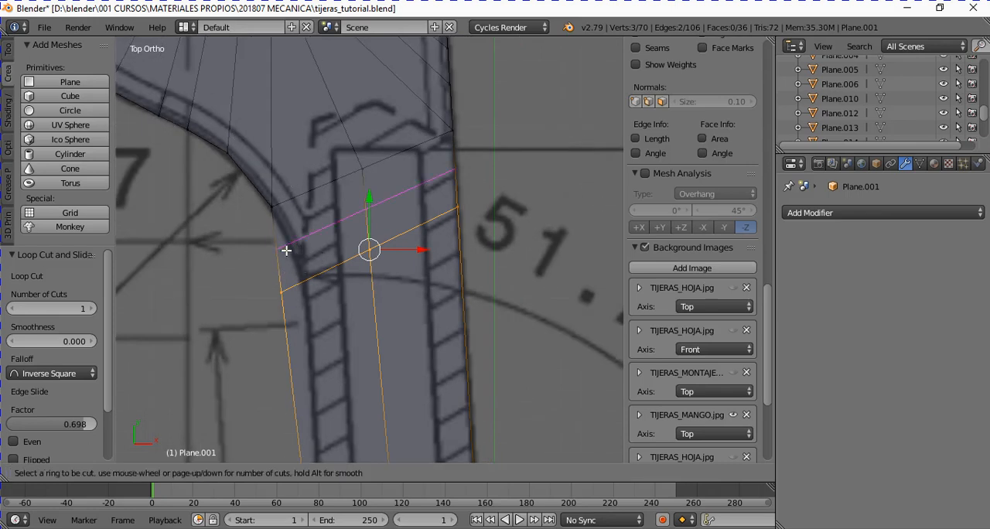
{"action": "scroll", "coordinate": [286, 250], "scroll_direction": "up", "scroll_amount": 1}
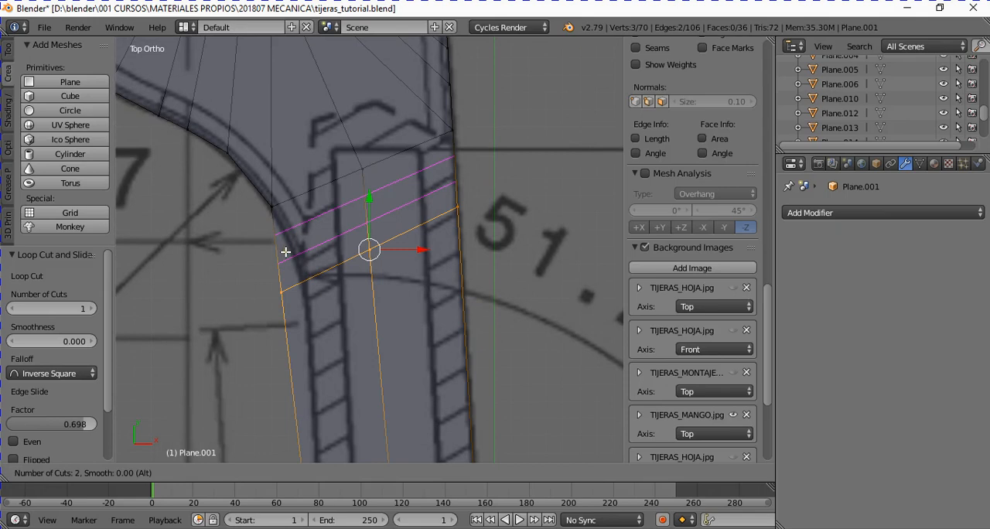
{"action": "left_click", "coordinate": [286, 252]}
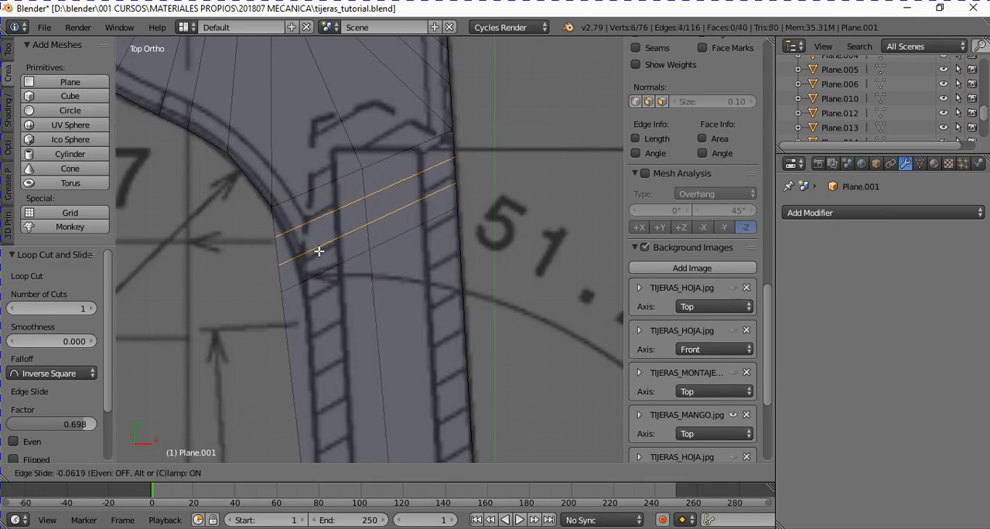
{"action": "right_click", "coordinate": [318, 252]}
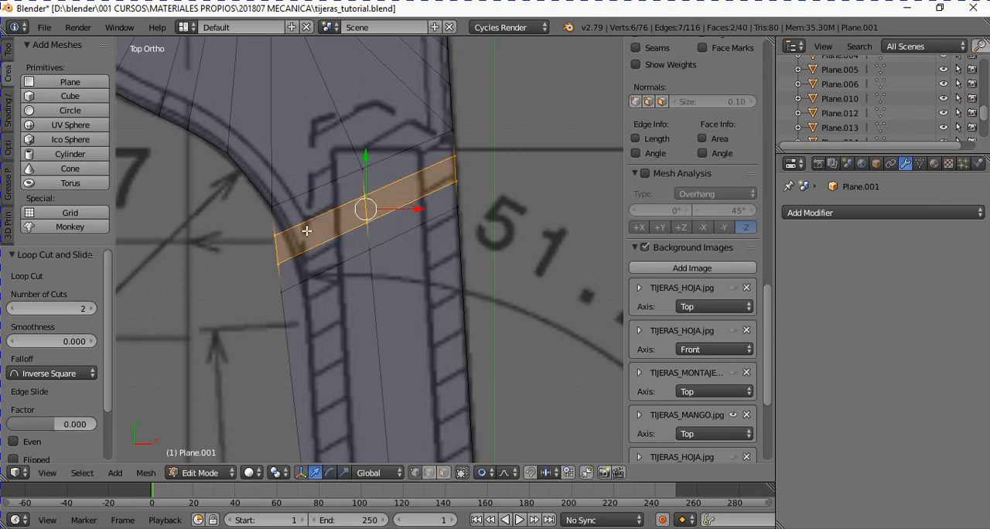
- Disable proportional editing and move the first new loop cut's ring-side vertex about X 0.064, Y 0.004 onto the drawn R14 curve
{"action": "right_click", "coordinate": [278, 236]}
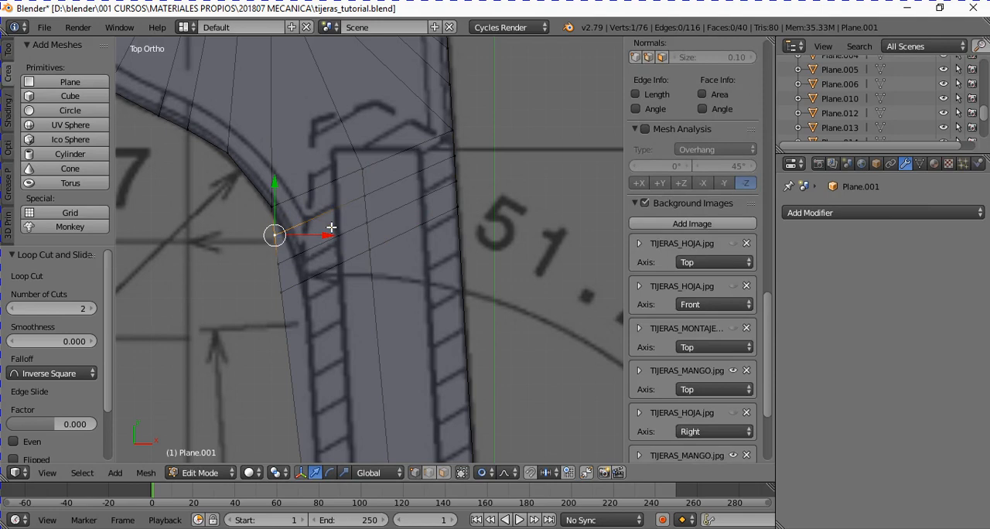
{"action": "key", "text": "g"}
{"action": "scroll", "coordinate": [341, 224], "scroll_direction": "up", "scroll_amount": 8}
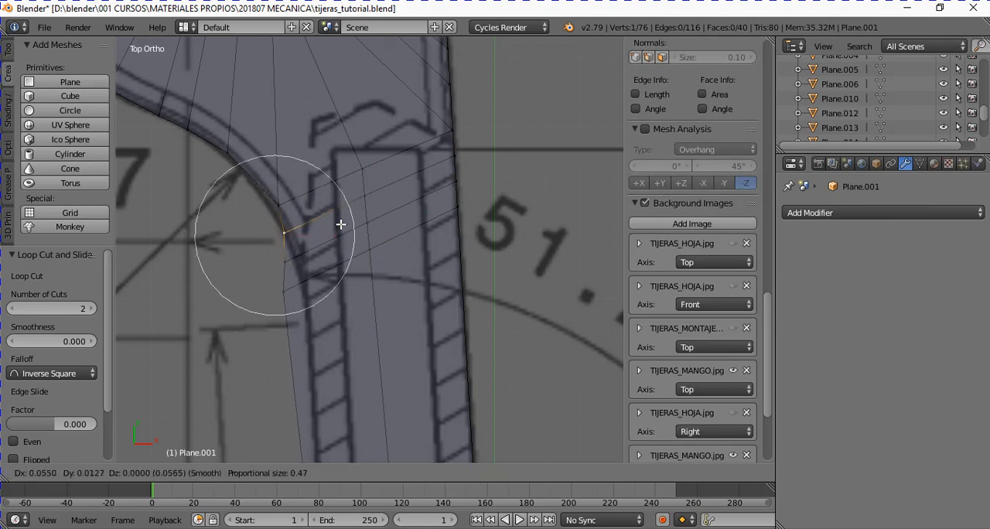
{"action": "right_click", "coordinate": [341, 224]}
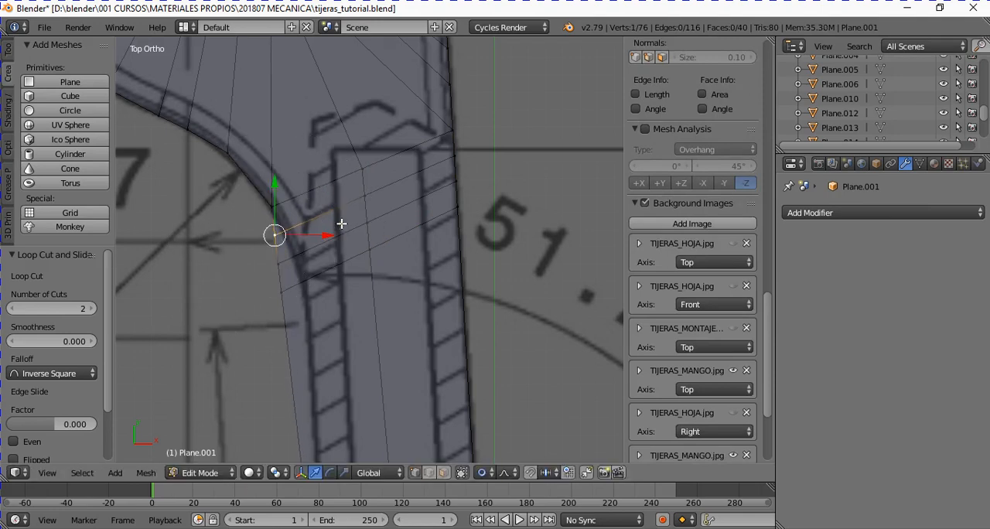
{"action": "left_click", "coordinate": [483, 473]}
{"action": "left_click", "coordinate": [494, 455]}
{"action": "key", "text": "g"}
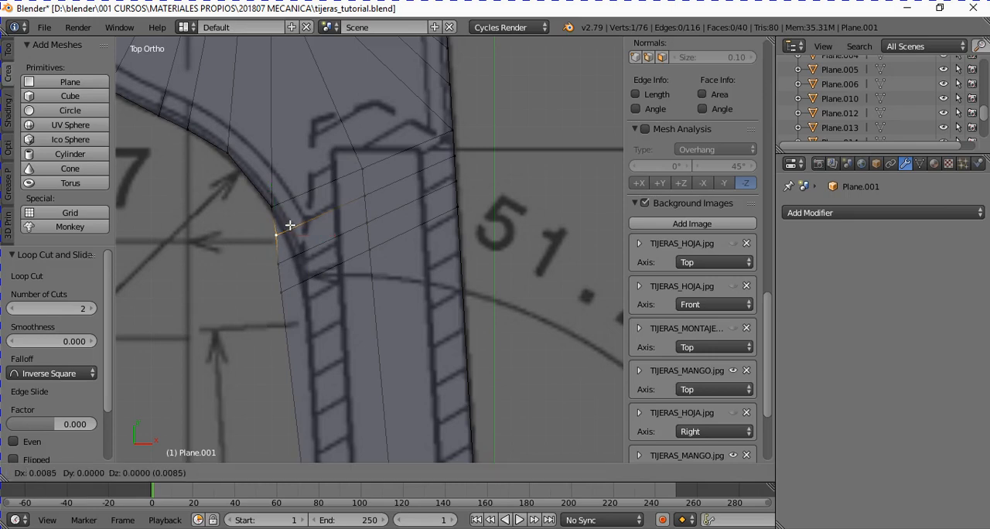
{"action": "left_click", "coordinate": [299, 224]}
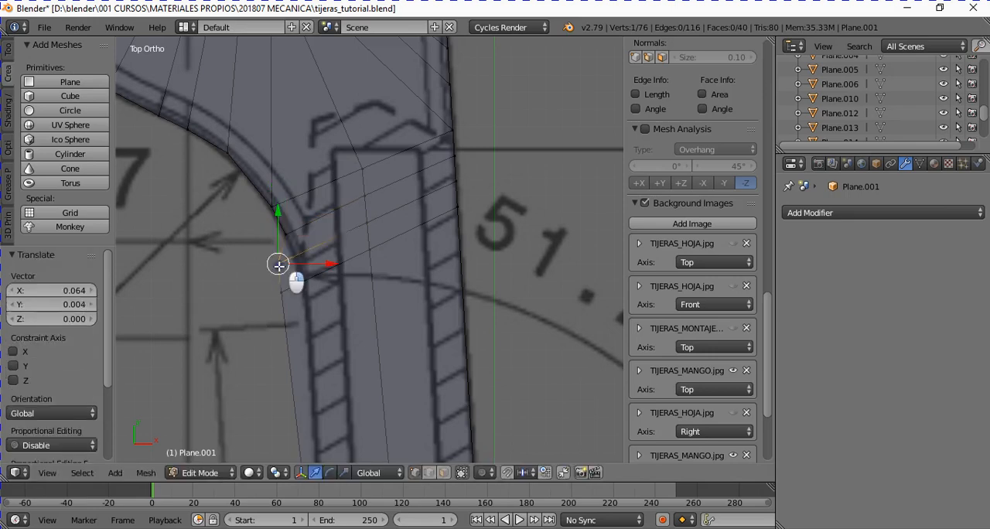
- Move the outer vertices of the next two shank cuts onto the R14 curve, the first by about X 0.093, Y 0.017, and return to Object Mode
{"action": "key", "text": "g"}
{"action": "left_click", "coordinate": [301, 302]}
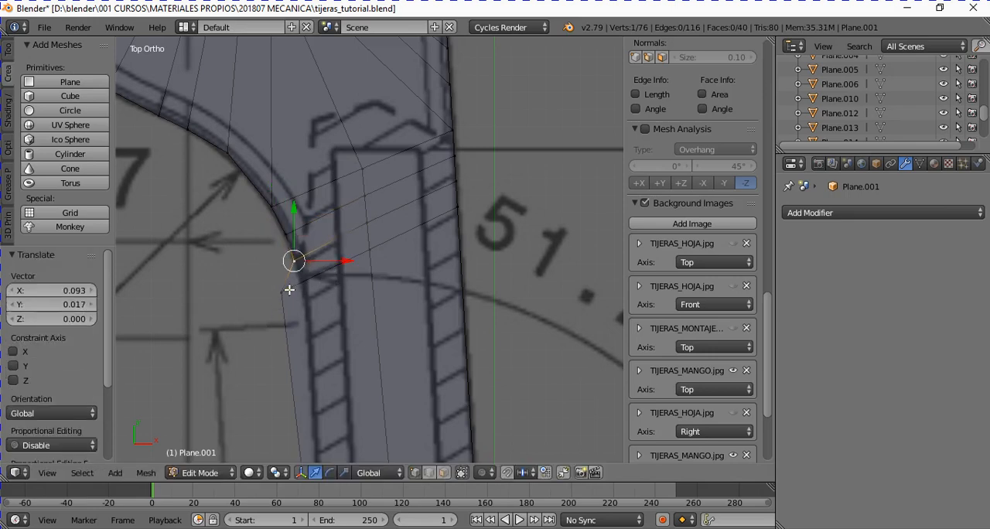
{"action": "key", "text": "g"}
{"action": "left_click", "coordinate": [319, 286]}
{"action": "key", "text": "Tab"}
{"action": "scroll", "coordinate": [369, 343], "scroll_direction": "down", "scroll_amount": 5}
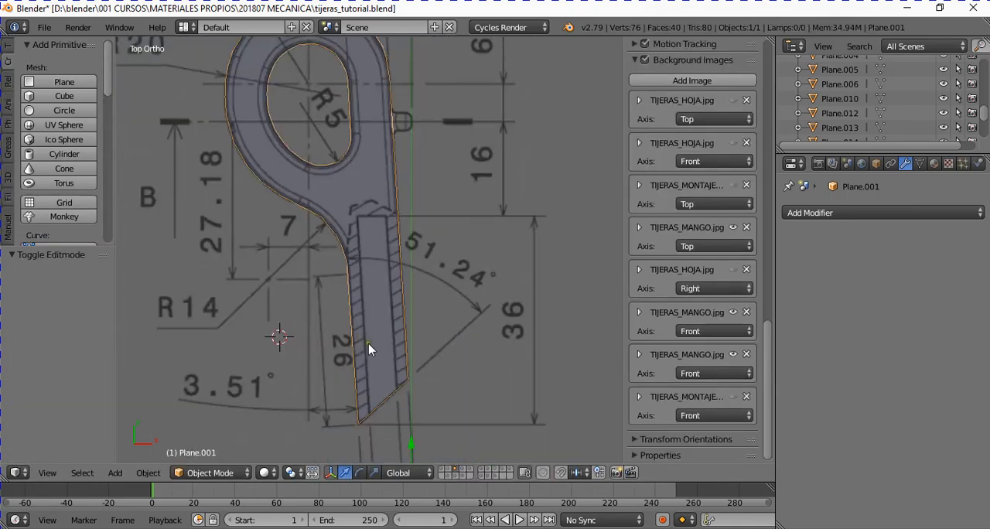
- Switch to the layer holding Plane.012, select that handle, and check its outline against the top-view drawing
{"action": "middle_click_drag", "start_coordinate": [369, 344], "coordinate": [372, 252]}
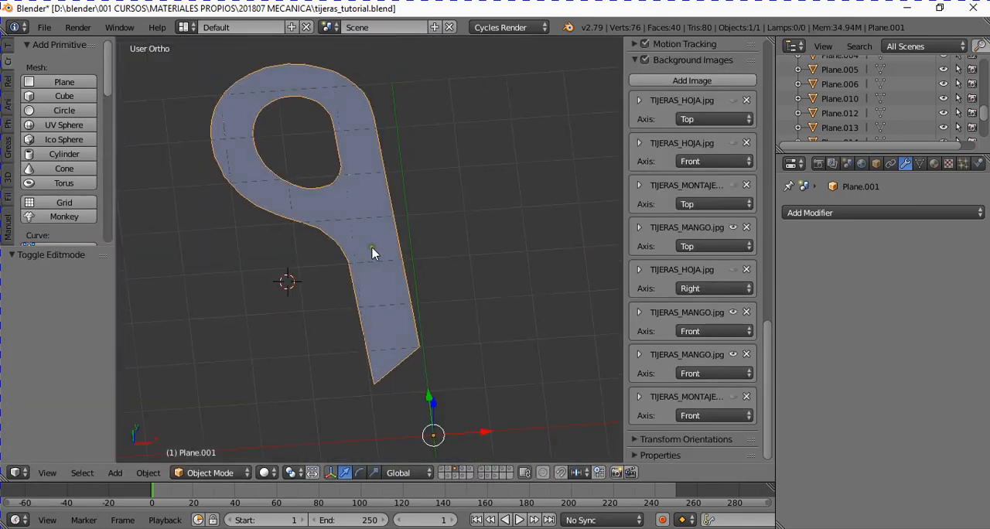
{"action": "left_click", "coordinate": [462, 468]}
{"action": "scroll", "coordinate": [352, 290], "scroll_direction": "up", "scroll_amount": 2}
{"action": "right_click", "coordinate": [356, 295]}
{"action": "scroll", "coordinate": [397, 353], "scroll_direction": "down", "scroll_amount": 2}
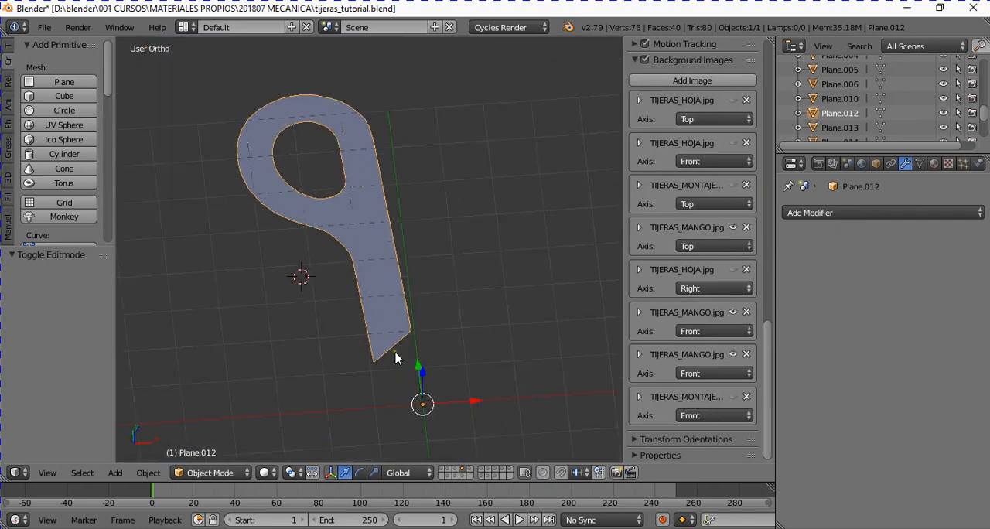
{"action": "key", "text": "KP_7"}
{"action": "scroll", "coordinate": [395, 321], "scroll_direction": "down", "scroll_amount": 3}
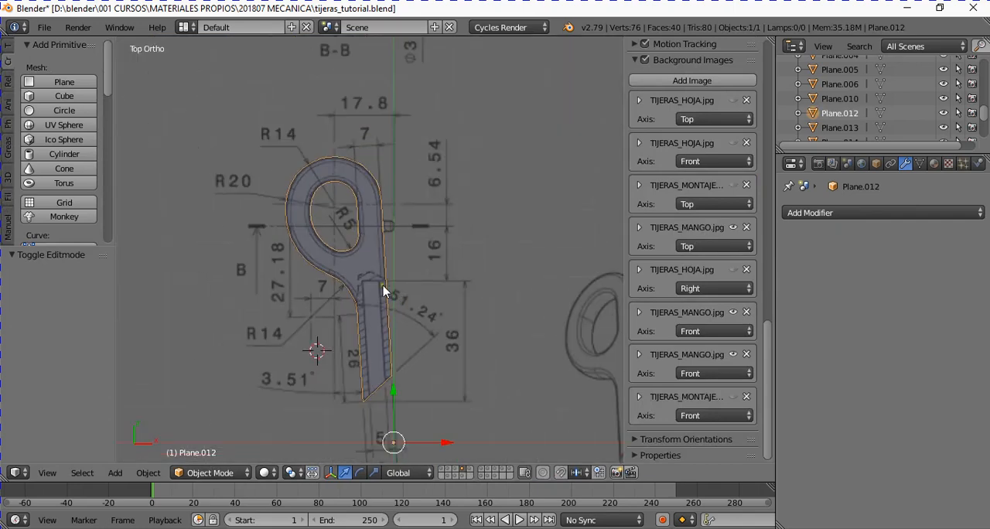
{"action": "middle_click_drag", "start_coordinate": [385, 287], "coordinate": [396, 239]}
{"action": "key", "text": "KP_7"}
{"action": "scroll", "coordinate": [451, 315], "scroll_direction": "up", "scroll_amount": 5, "text": "ctrl"}
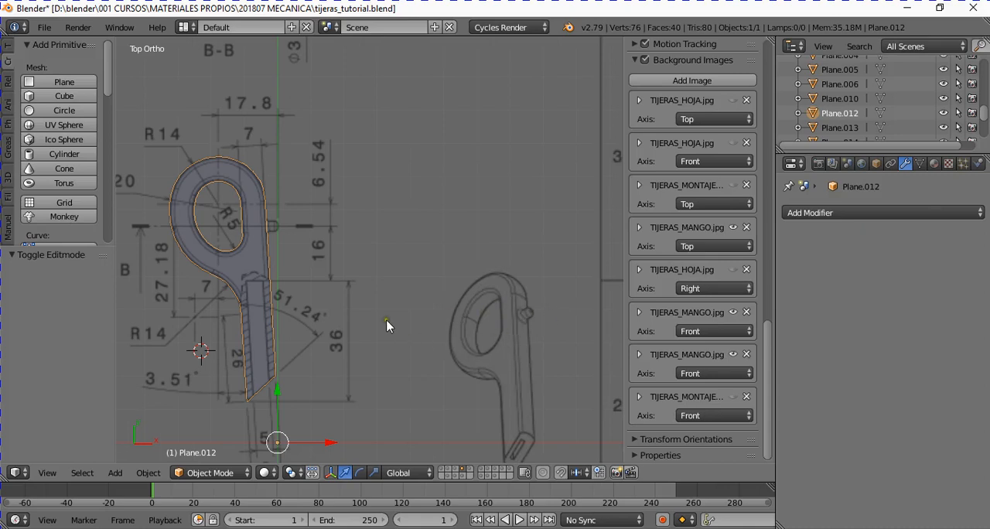
{"action": "scroll", "coordinate": [386, 320], "scroll_direction": "down", "scroll_amount": 3, "text": "ctrl"}
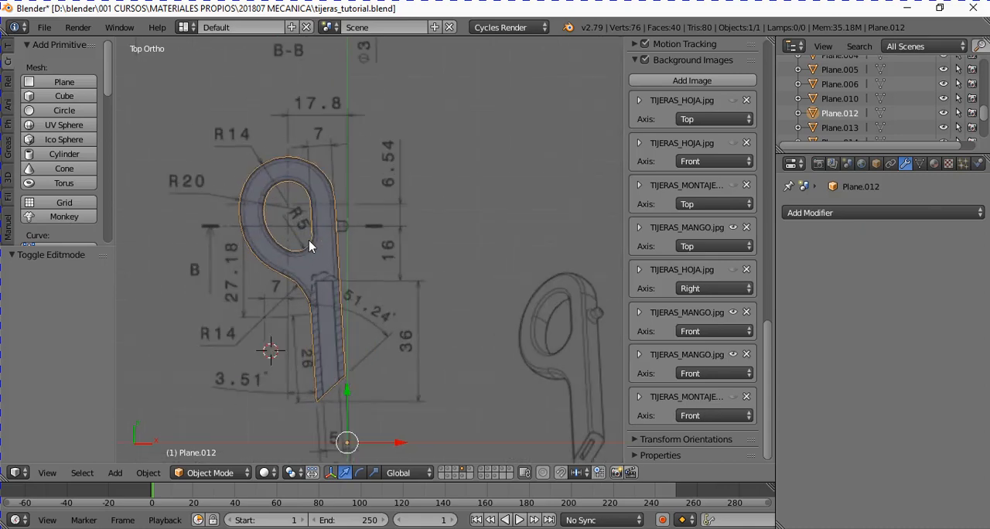
- Extrude all the handle's faces upward about 0.307 in front view and raise them about Z 0.005 to the drawing's upper thickness line
{"action": "key", "text": "KP_1"}
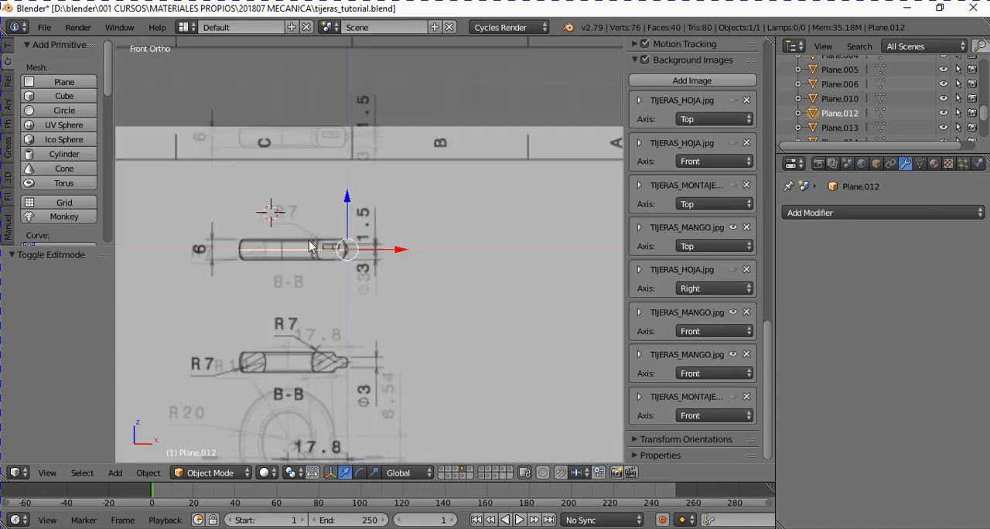
{"action": "scroll", "coordinate": [317, 246], "scroll_direction": "up", "scroll_amount": 4}
{"action": "key", "text": "Tab"}
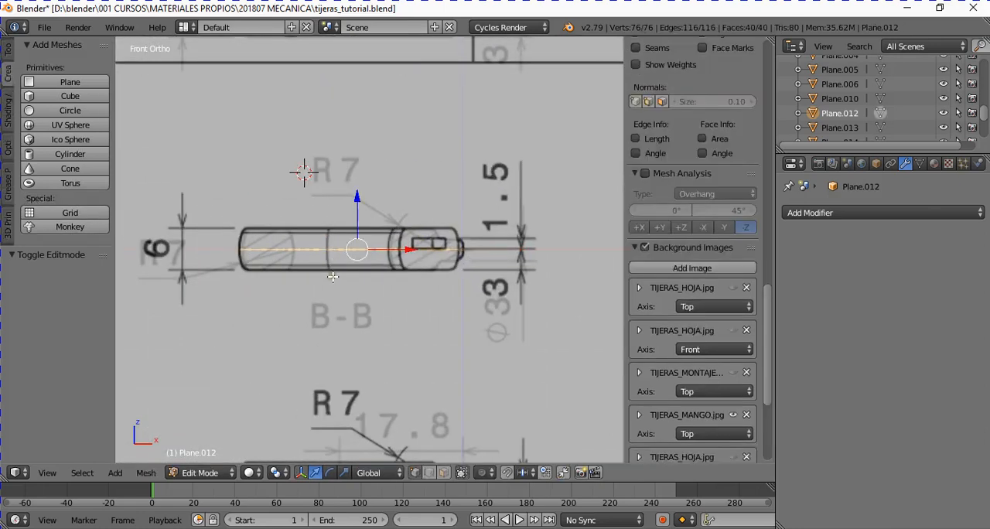
{"action": "scroll", "coordinate": [340, 273], "scroll_direction": "up", "scroll_amount": 2}
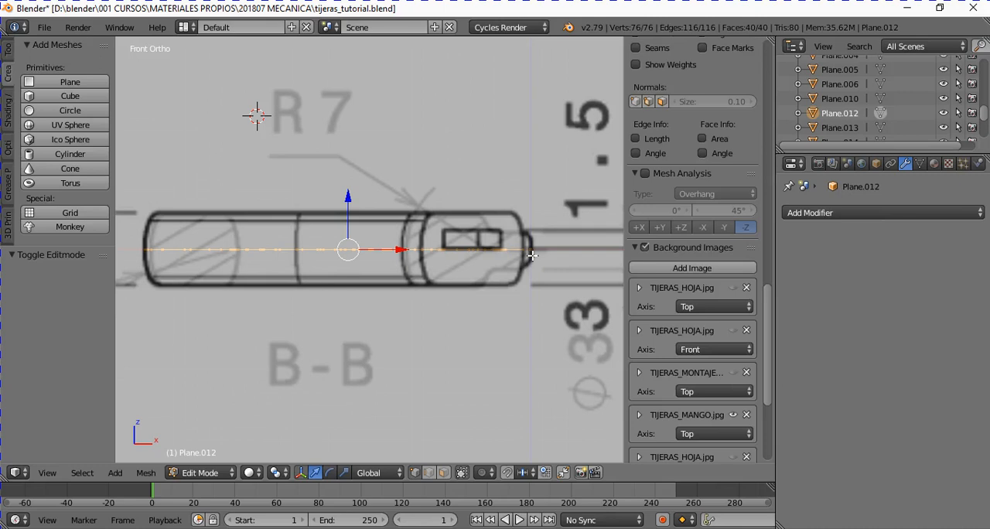
{"action": "scroll", "coordinate": [379, 252], "scroll_direction": "down", "scroll_amount": 1}
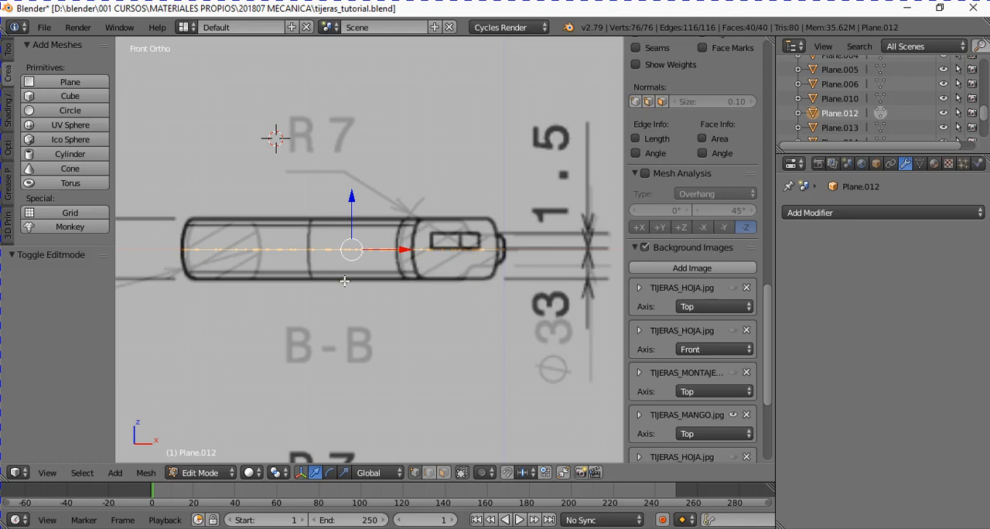
{"action": "middle_click_drag", "start_coordinate": [344, 281], "coordinate": [362, 306]}
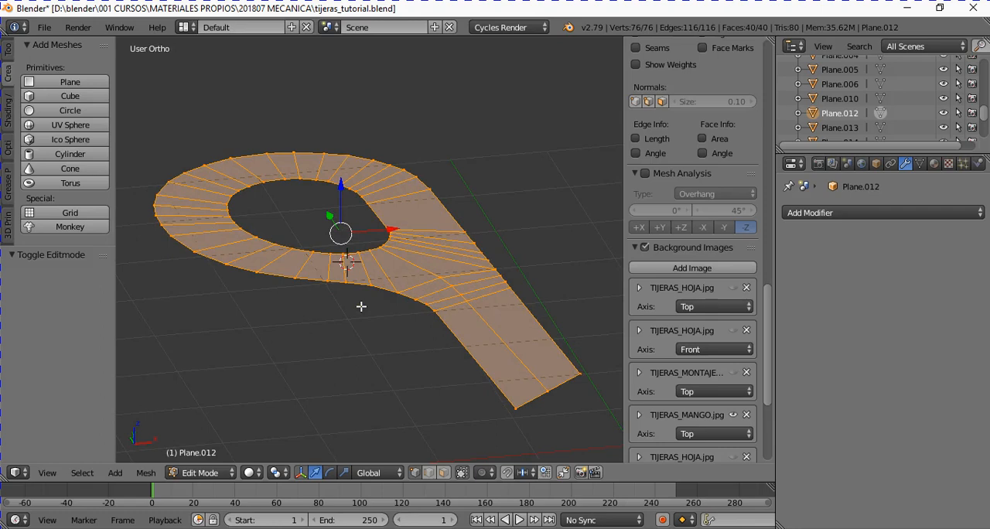
{"action": "key", "text": "KP_1"}
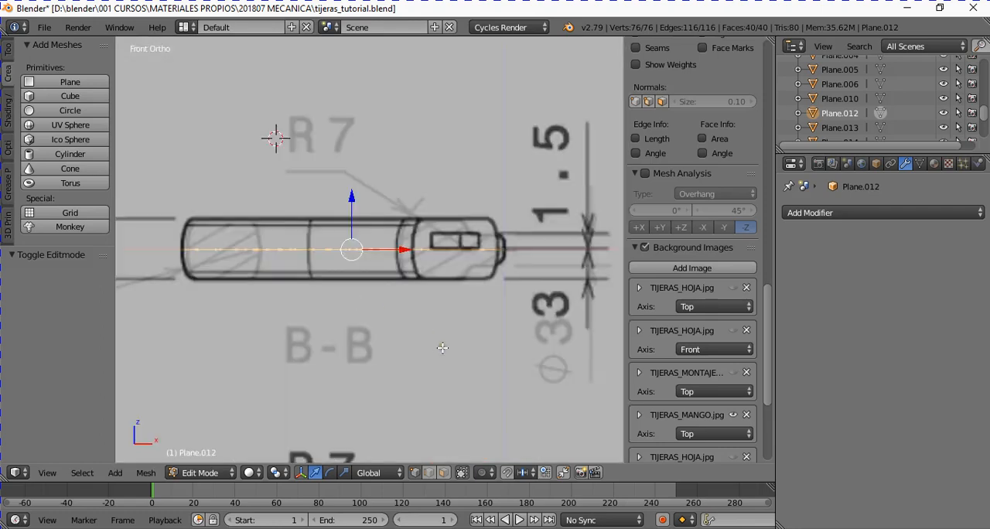
{"action": "key", "text": "e"}
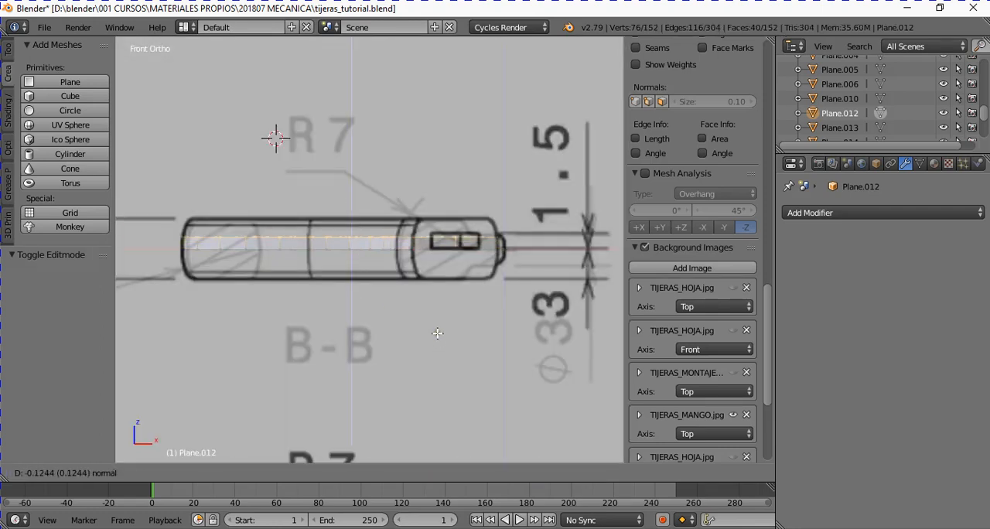
{"action": "left_click", "coordinate": [435, 317]}
{"action": "scroll", "coordinate": [362, 271], "scroll_direction": "up", "scroll_amount": 6}
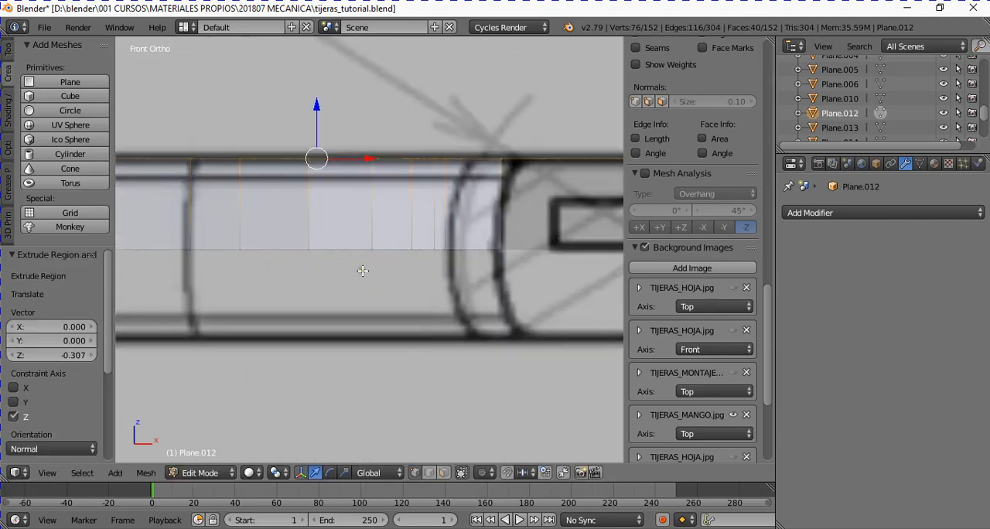
{"action": "left_click_drag", "start_coordinate": [315, 111], "coordinate": [313, 110]}
{"action": "scroll", "coordinate": [313, 110], "scroll_direction": "down", "scroll_amount": 6}
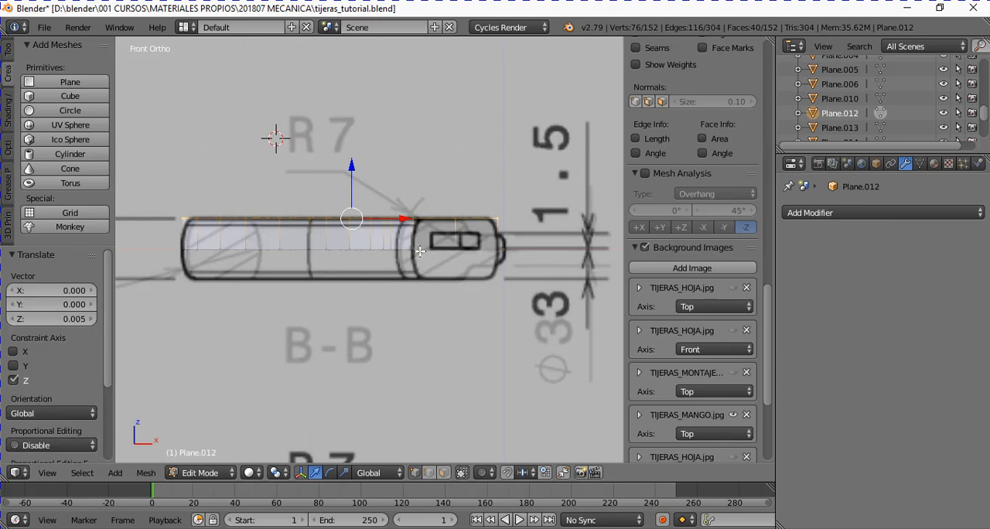
- Inspect the extruded handle in Object Mode, including the side walls of the ring and shank
{"action": "middle_click_drag", "start_coordinate": [276, 133], "coordinate": [335, 317]}
{"action": "scroll", "coordinate": [413, 260], "scroll_direction": "down", "scroll_amount": 3}
{"action": "key", "text": "Tab"}
{"action": "key", "text": "KP_1"}
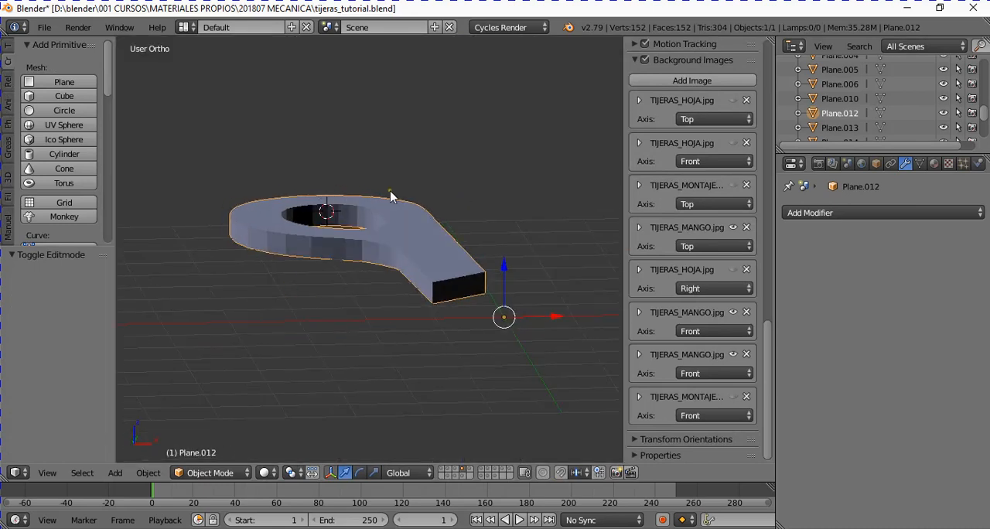
{"action": "scroll", "coordinate": [436, 270], "scroll_direction": "up", "scroll_amount": 1}
{"action": "middle_click_drag", "start_coordinate": [434, 296], "coordinate": [379, 312]}
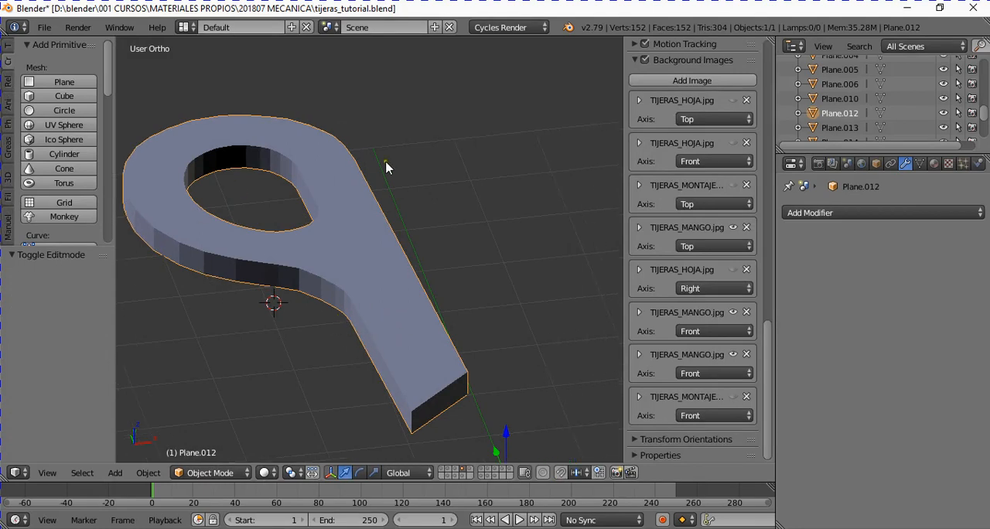
{"action": "middle_click_drag", "start_coordinate": [321, 302], "coordinate": [345, 303], "text": "shift"}
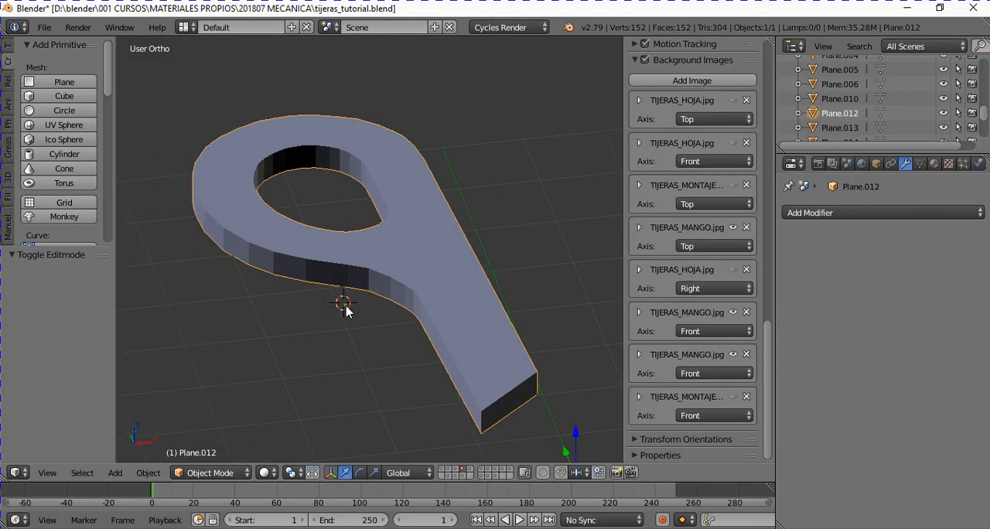
- Select the upper outer contour edges in edge mode, from one side of the shank around the ring to the other
{"action": "key", "text": "Tab"}
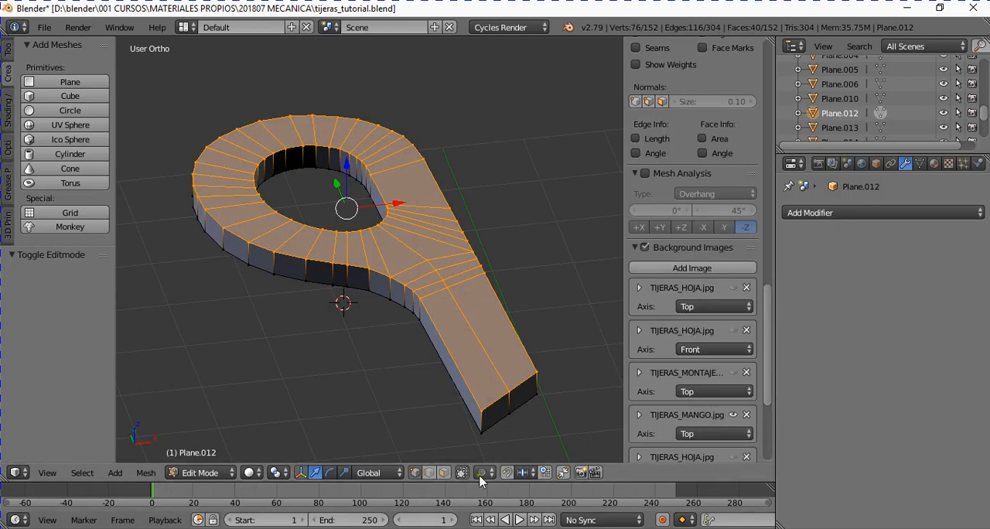
{"action": "left_click", "coordinate": [430, 473]}
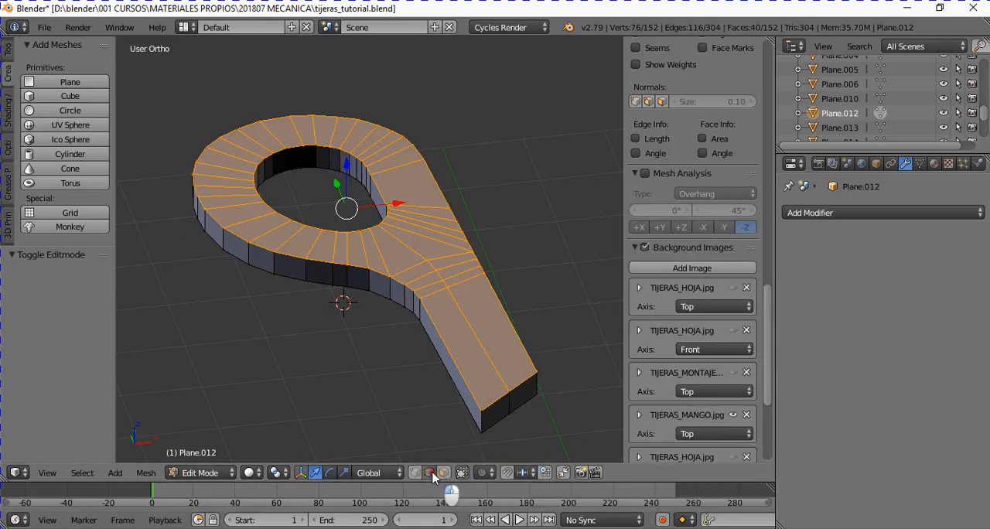
{"action": "right_click", "coordinate": [448, 342]}
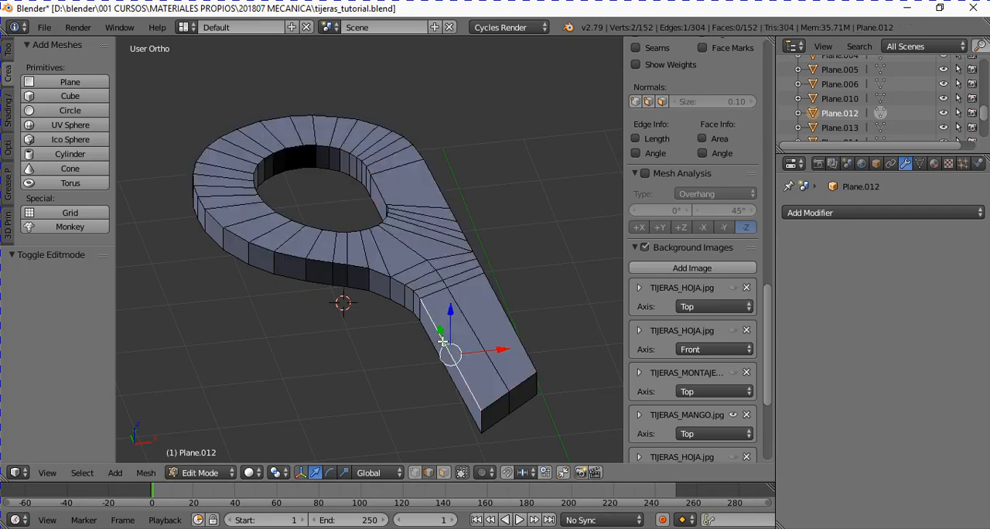
{"action": "right_click", "coordinate": [291, 256], "text": "ctrl"}
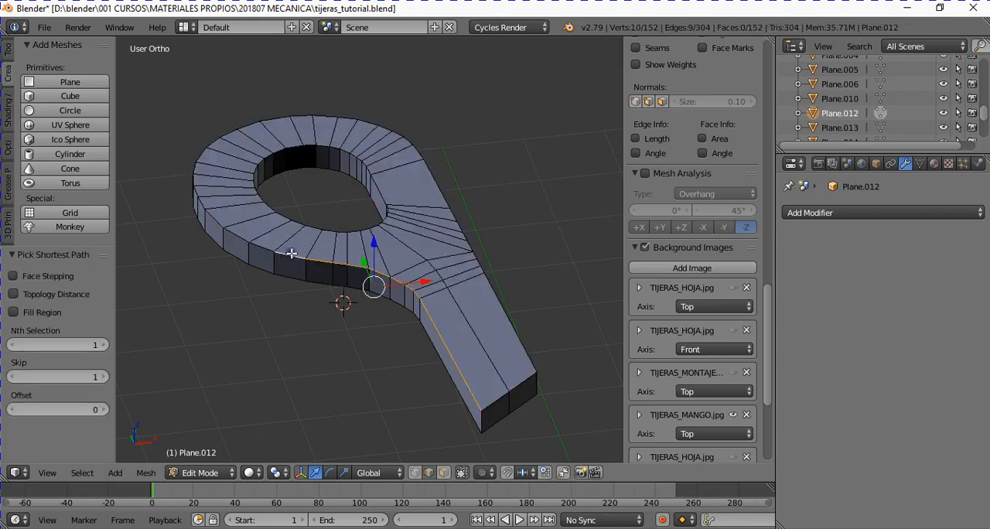
{"action": "right_click", "coordinate": [194, 172], "text": "ctrl"}
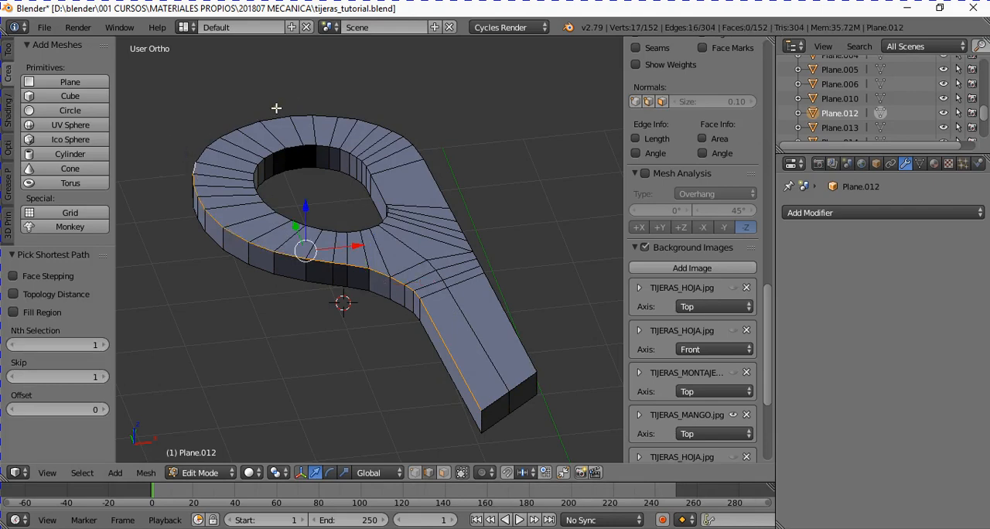
{"action": "right_click", "coordinate": [275, 108], "text": "ctrl"}
{"action": "right_click", "coordinate": [457, 180], "text": "ctrl"}
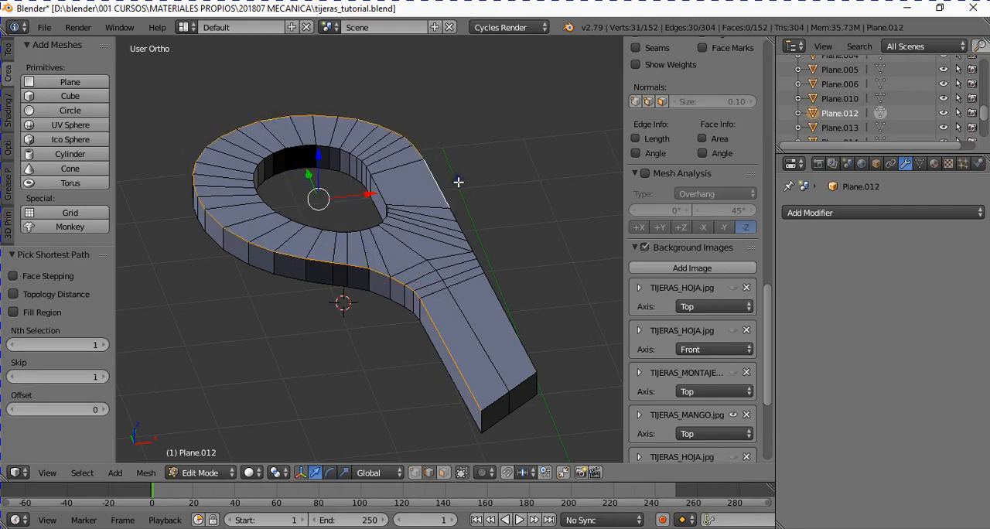
{"action": "right_click", "coordinate": [516, 290], "text": "ctrl"}
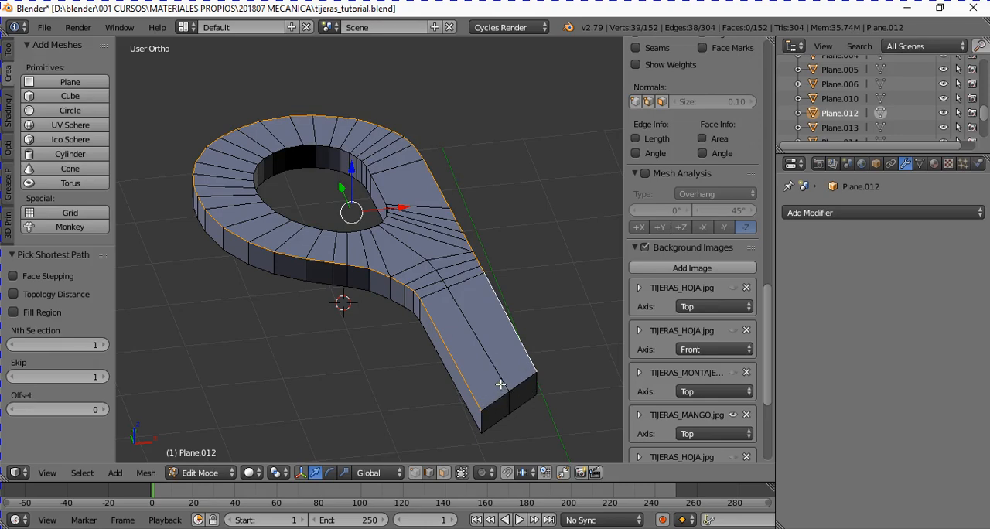
- Check the selected contour edges against the top-view drawing and its note on undimensioned radii
{"action": "key", "text": "KP_1"}
{"action": "key", "text": "KP_7"}
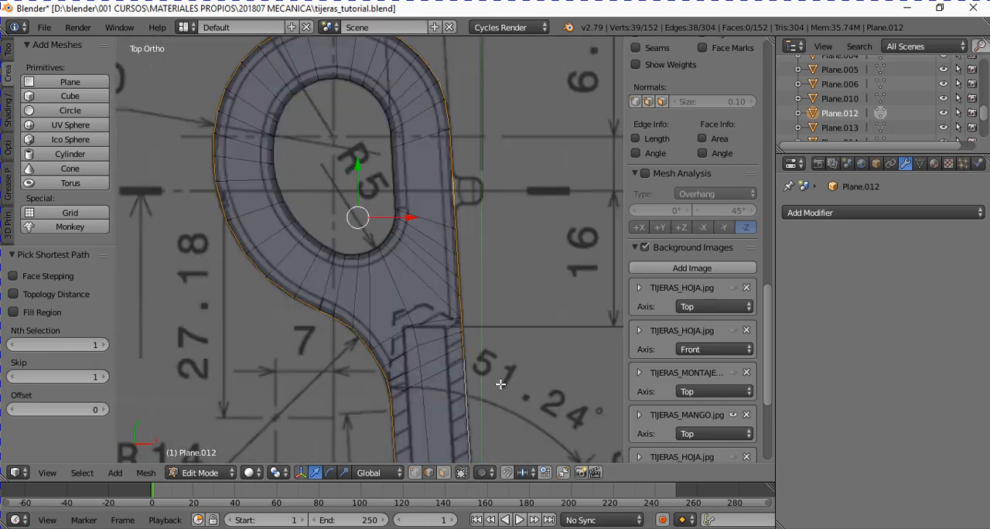
{"action": "scroll", "coordinate": [495, 382], "scroll_direction": "down", "scroll_amount": 5}
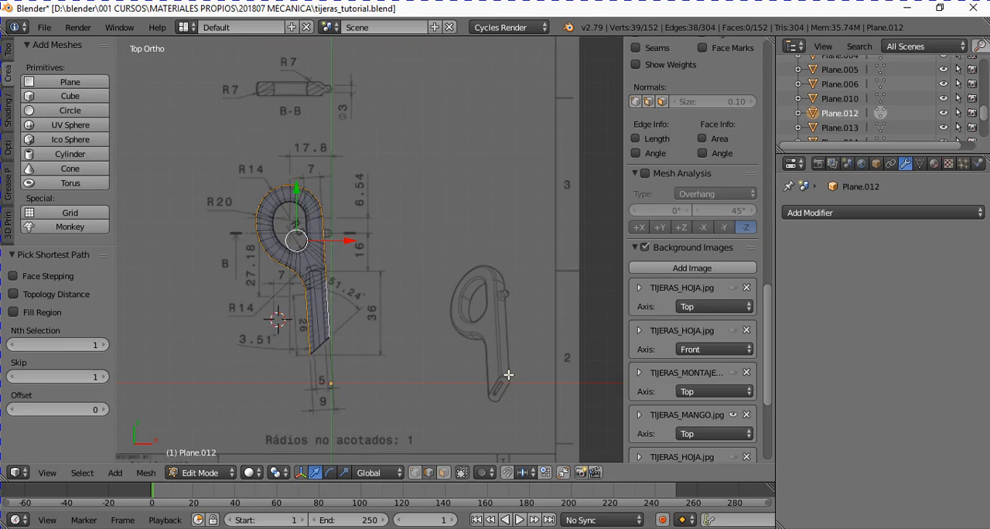
{"action": "middle_click_drag", "start_coordinate": [298, 325], "coordinate": [351, 212]}
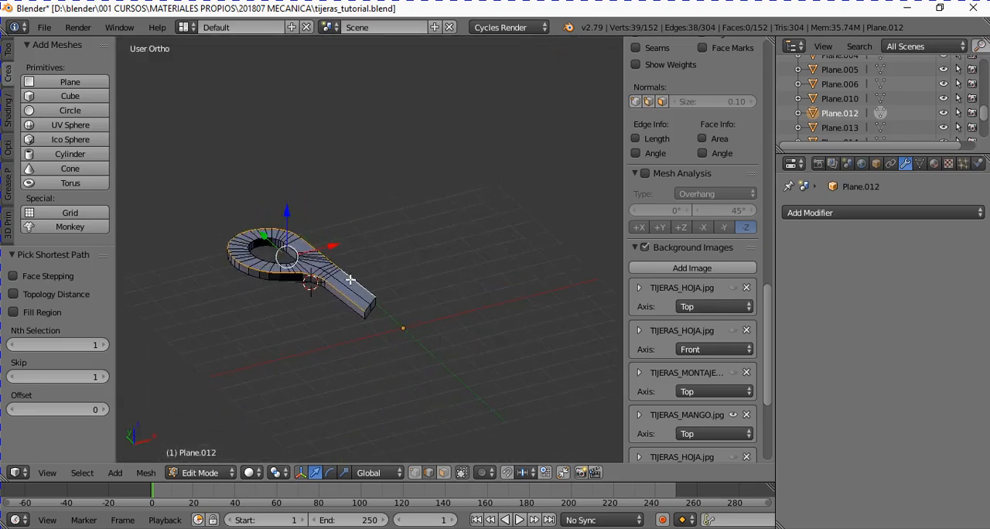
{"action": "scroll", "coordinate": [363, 306], "scroll_direction": "up", "scroll_amount": 2}
{"action": "scroll", "coordinate": [363, 307], "scroll_direction": "down", "scroll_amount": 4, "text": "ctrl"}
{"action": "scroll", "coordinate": [363, 308], "scroll_direction": "up", "scroll_amount": 1}
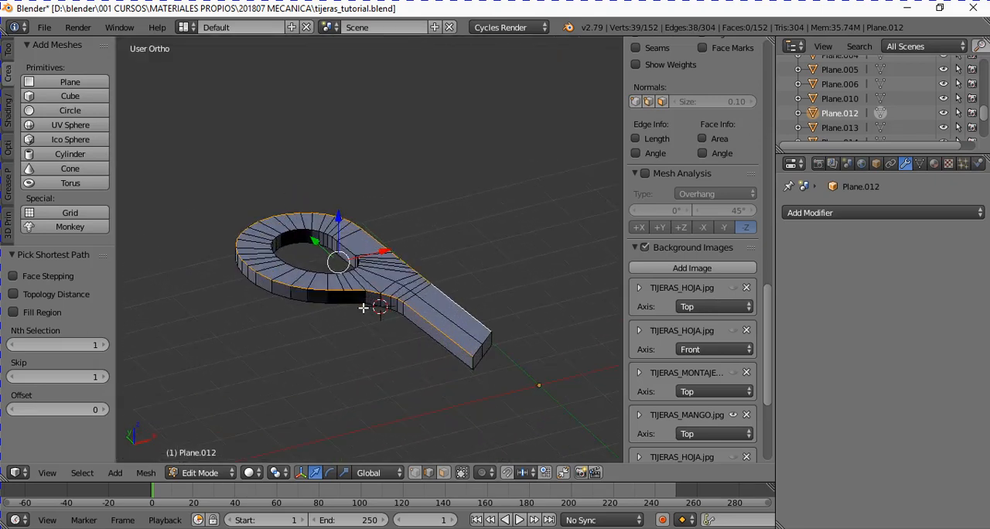
{"action": "scroll", "coordinate": [364, 308], "scroll_direction": "up", "scroll_amount": 1}
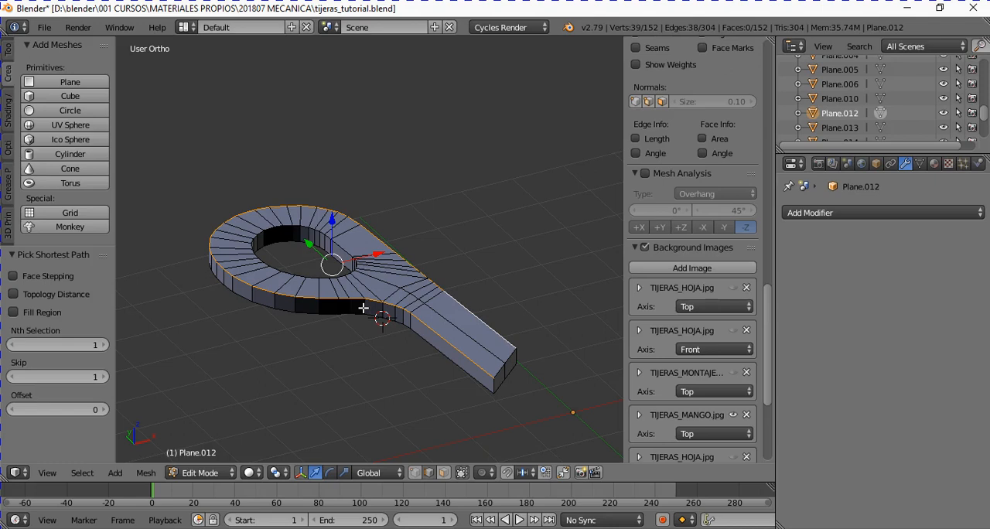
{"action": "key", "text": "ctrl+b"}
{"action": "scroll", "coordinate": [372, 310], "scroll_direction": "up", "scroll_amount": 1}
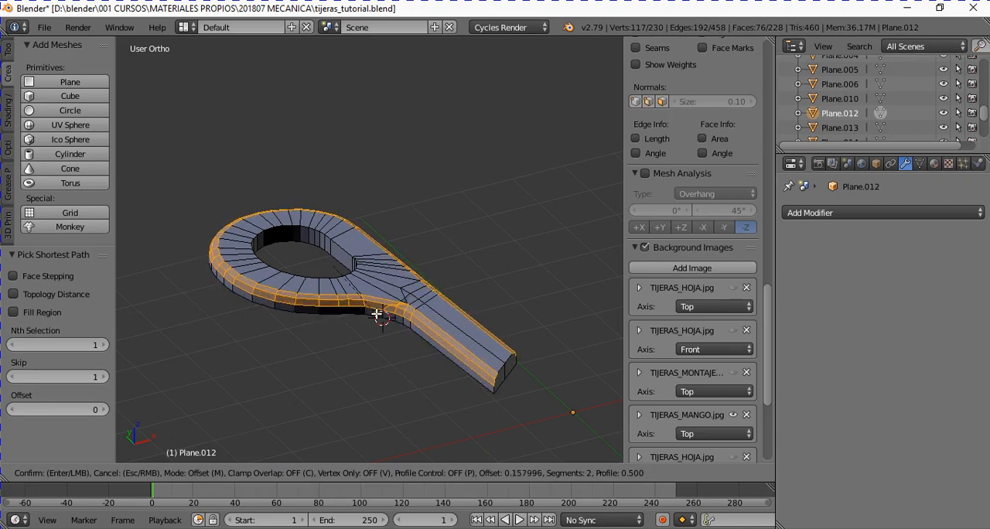
{"action": "key", "text": "Escape"}
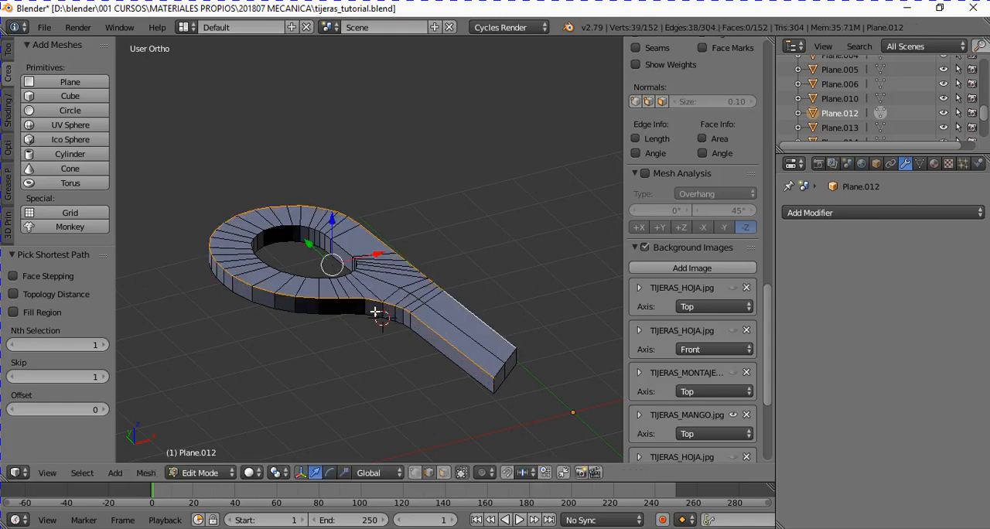
- Bevel the selected upper outer contour edges in front view to match the drawing, with amount about 0.172 and 3 segments
{"action": "key", "text": "KP_1"}
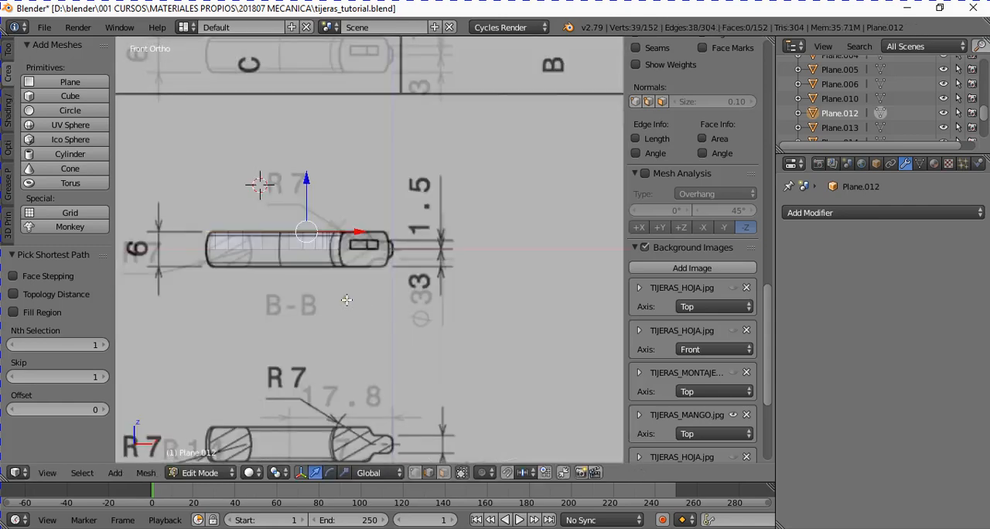
{"action": "scroll", "coordinate": [236, 202], "scroll_direction": "up", "scroll_amount": 3}
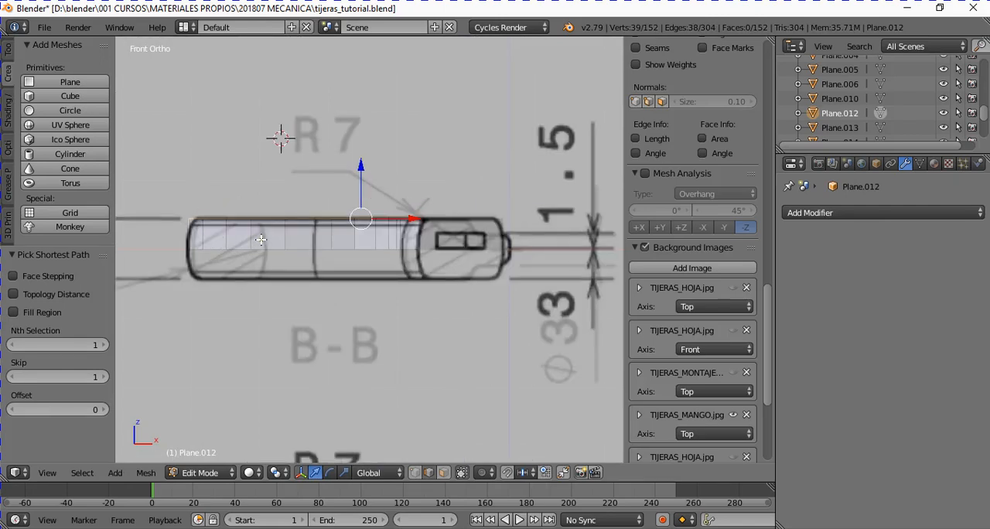
{"action": "key", "text": "ctrl+b"}
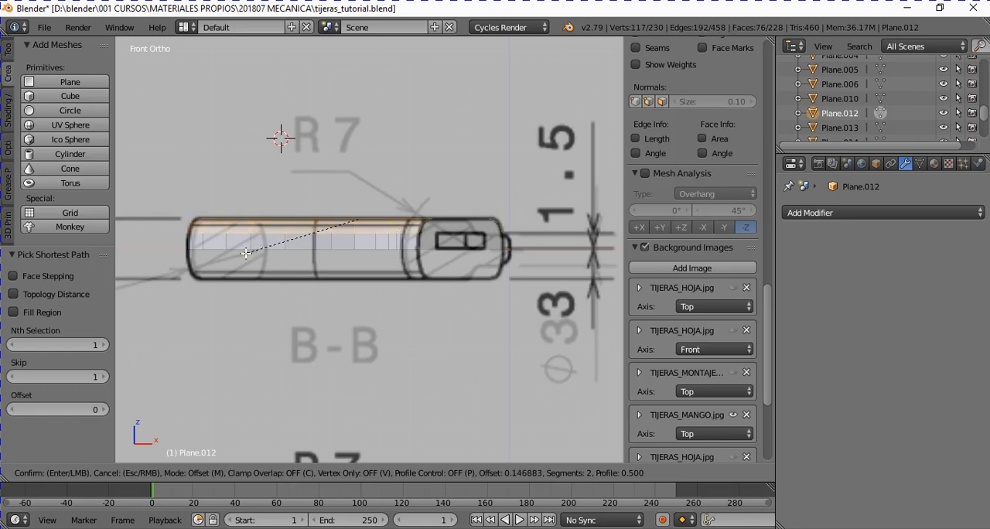
{"action": "left_click", "coordinate": [244, 254]}
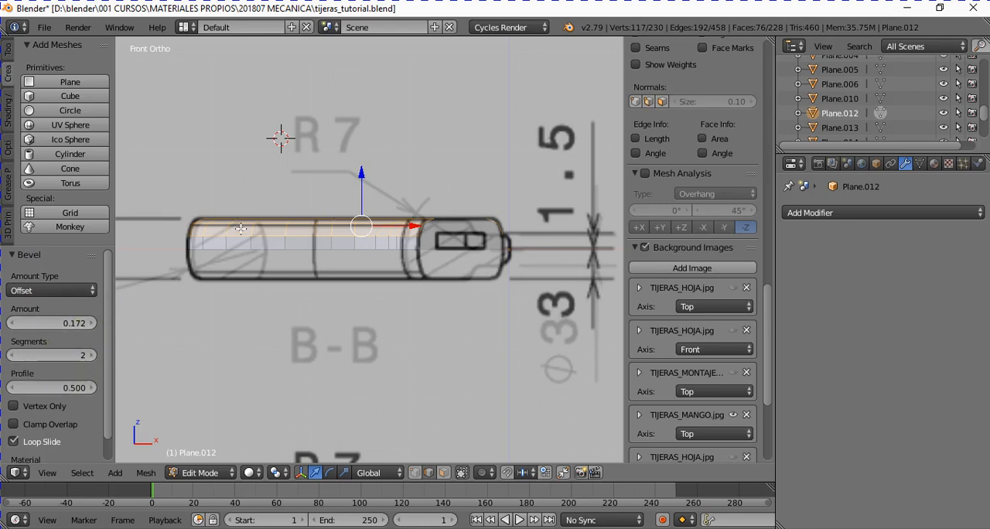
{"action": "middle_click_drag", "start_coordinate": [229, 299], "coordinate": [244, 321]}
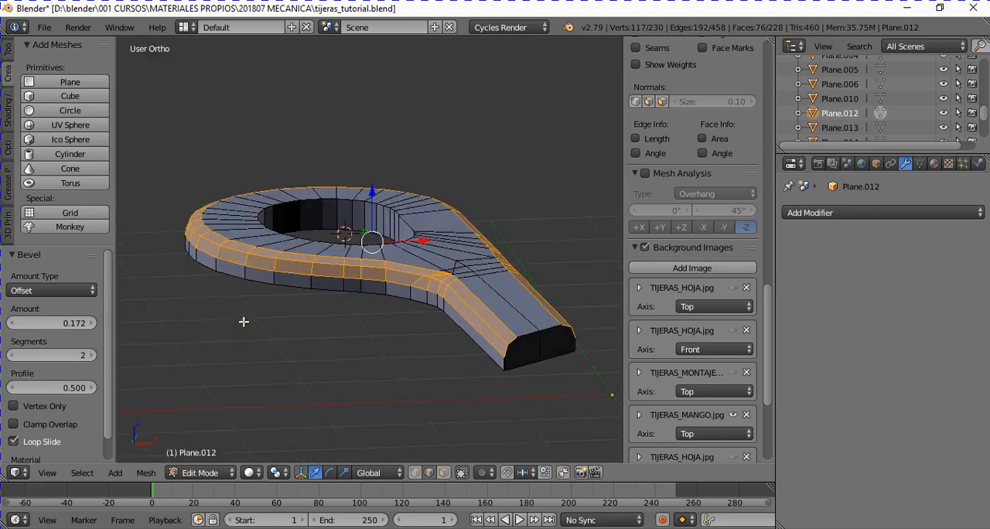
{"action": "left_click", "coordinate": [92, 355]}
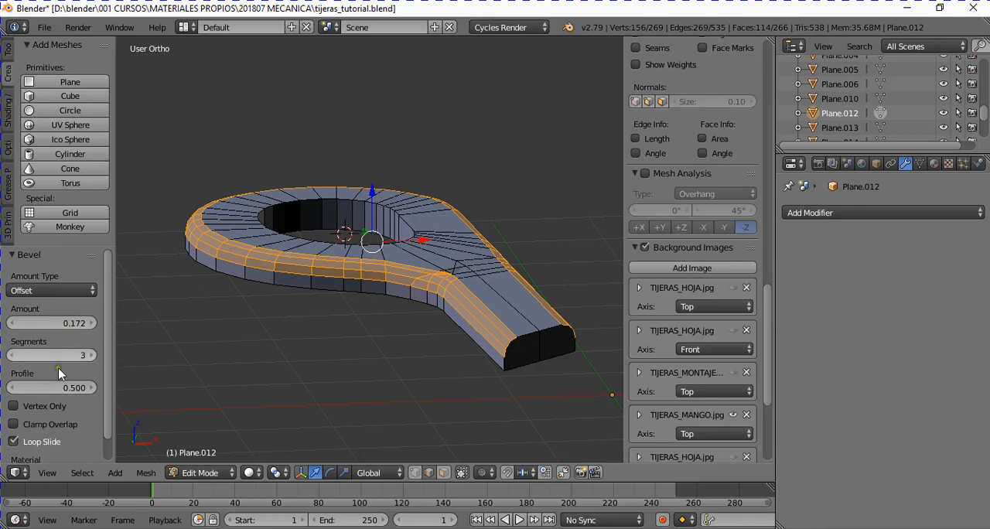
{"action": "middle_click_drag", "start_coordinate": [238, 288], "coordinate": [264, 362]}
{"action": "middle_click_drag", "start_coordinate": [332, 356], "coordinate": [339, 329]}
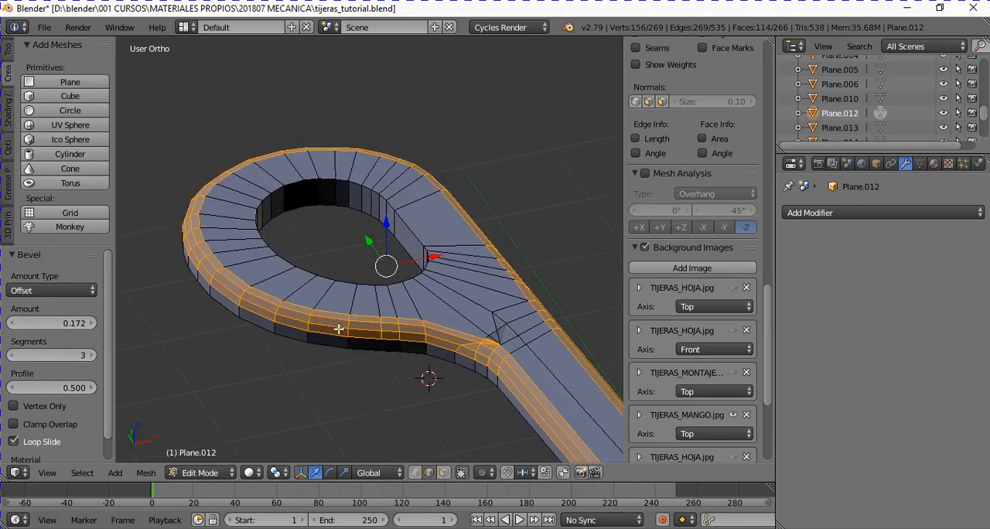
{"action": "key", "text": "Tab"}
{"action": "key", "text": "Tab"}
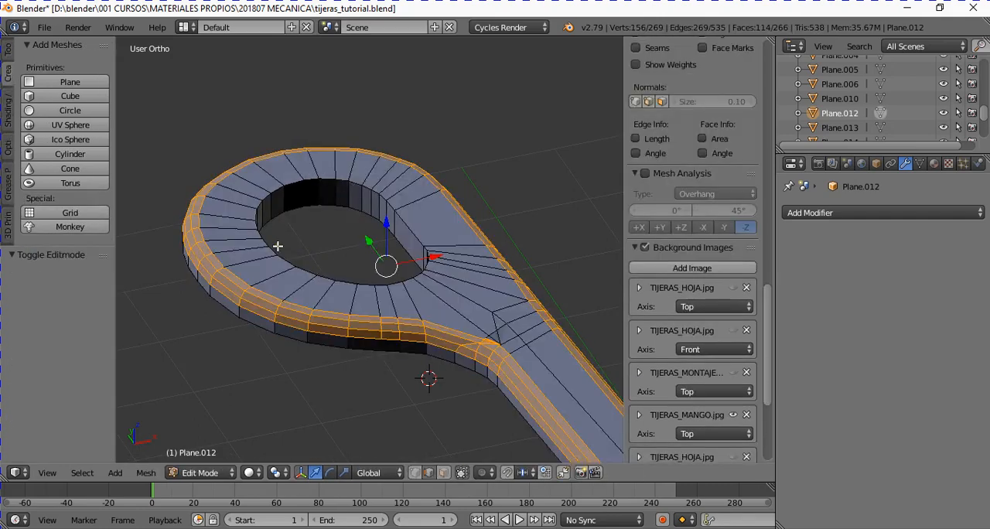
- Select the upper edge loop of the ring's hole, bevel it with 3 segments and inspect the rounding in Object Mode
{"action": "right_click", "coordinate": [277, 246], "text": "alt"}
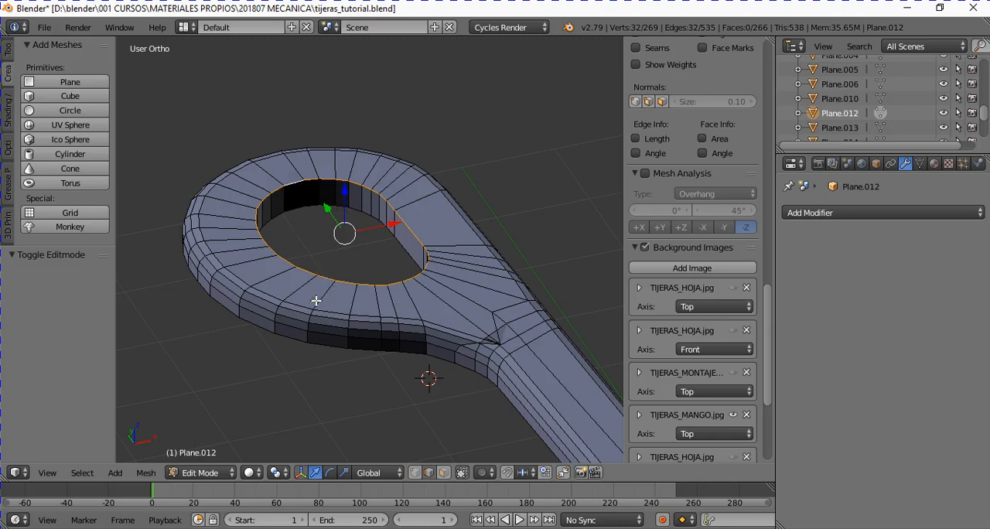
{"action": "key", "text": "ctrl+b"}
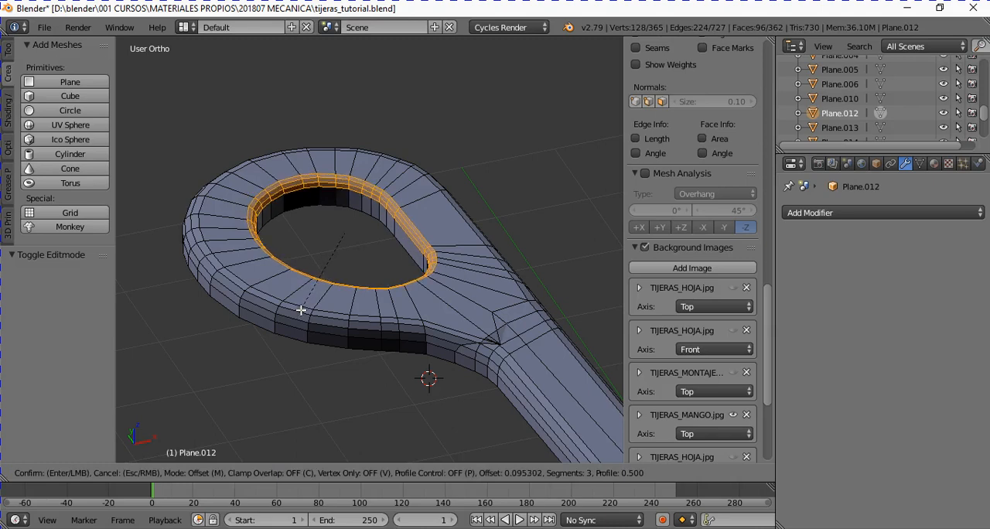
{"action": "left_click", "coordinate": [290, 315]}
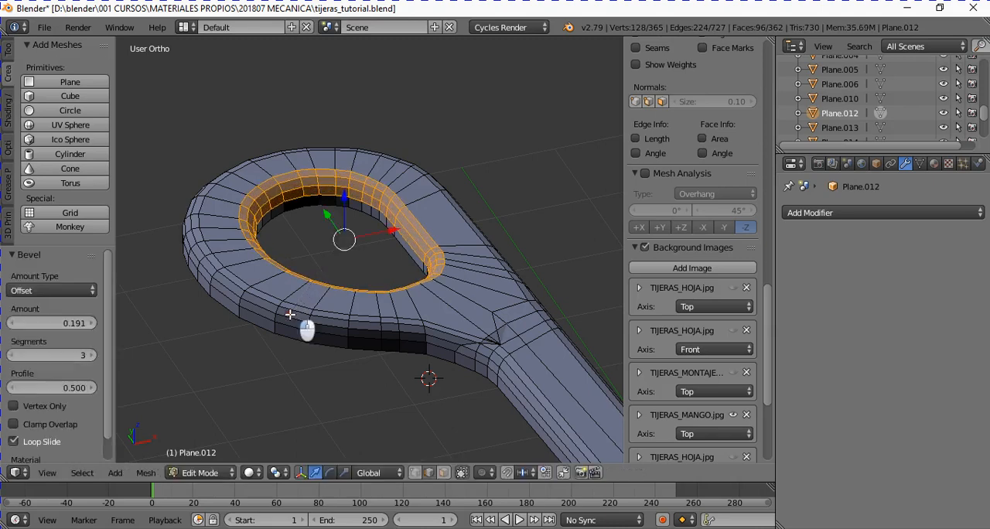
{"action": "left_click", "coordinate": [48, 323]}
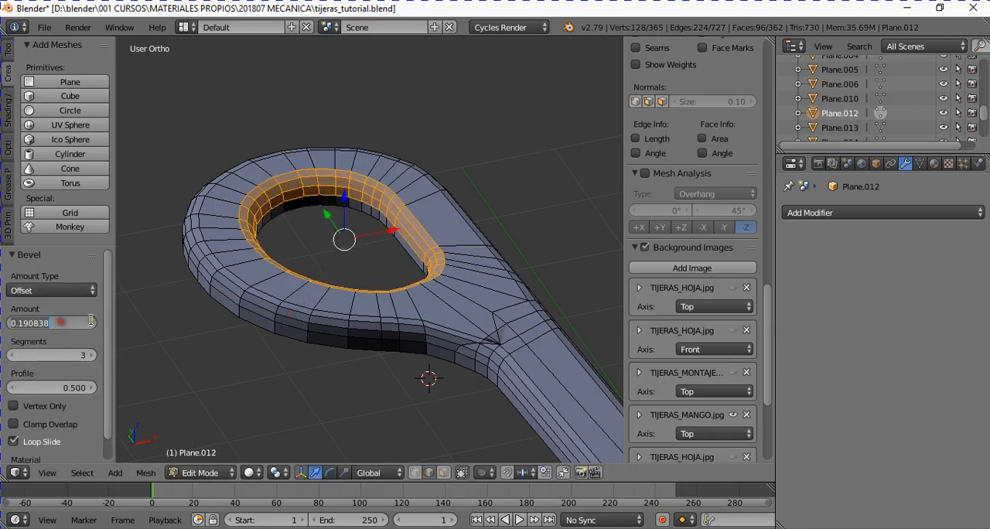
{"action": "type", "text": "0.172"}
{"action": "key", "text": "Return"}
{"action": "key", "text": "Tab"}
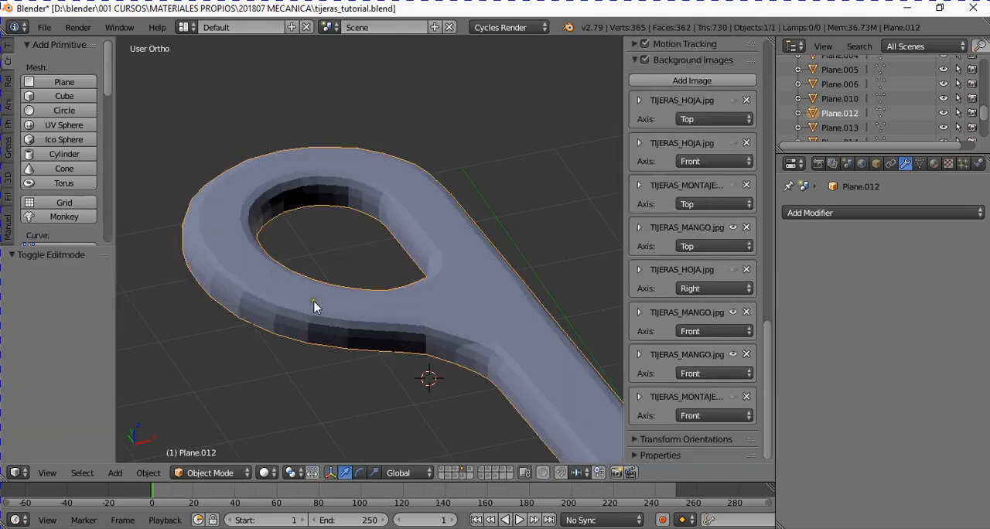
{"action": "mouse_move", "coordinate": [316, 307]}
{"action": "middle_mouse_down"}
{"action": "mouse_move", "coordinate": [327, 347]}
{"action": "mouse_move", "coordinate": [364, 250]}
{"action": "mouse_move", "coordinate": [332, 303]}
{"action": "middle_mouse_up"}
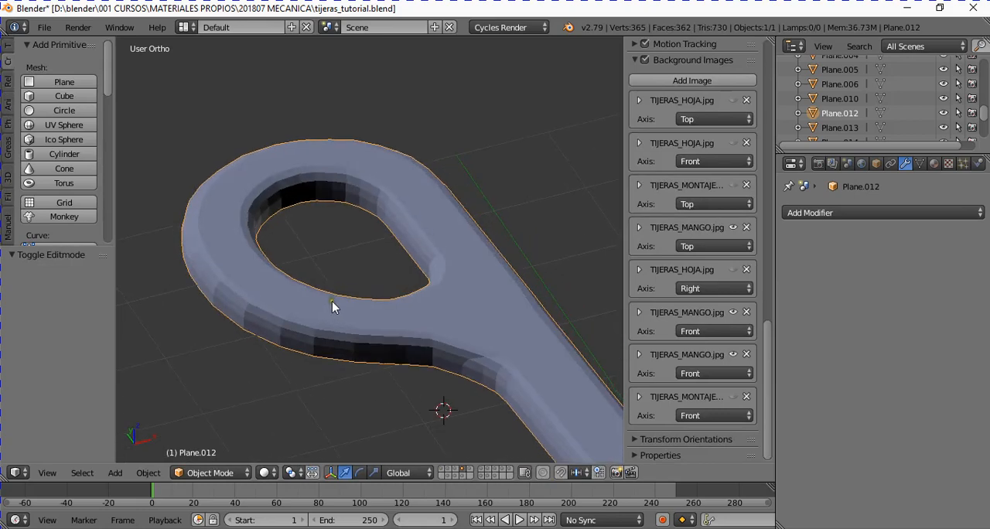
- In vertex mode, slide the overlapping top vertex where the ring joins the shank back toward the ring by a factor of about 0.321
{"action": "key", "text": "Tab"}
{"action": "middle_click_drag", "start_coordinate": [398, 353], "coordinate": [434, 391]}
{"action": "scroll", "coordinate": [435, 390], "scroll_direction": "down", "scroll_amount": 5, "text": "shift"}
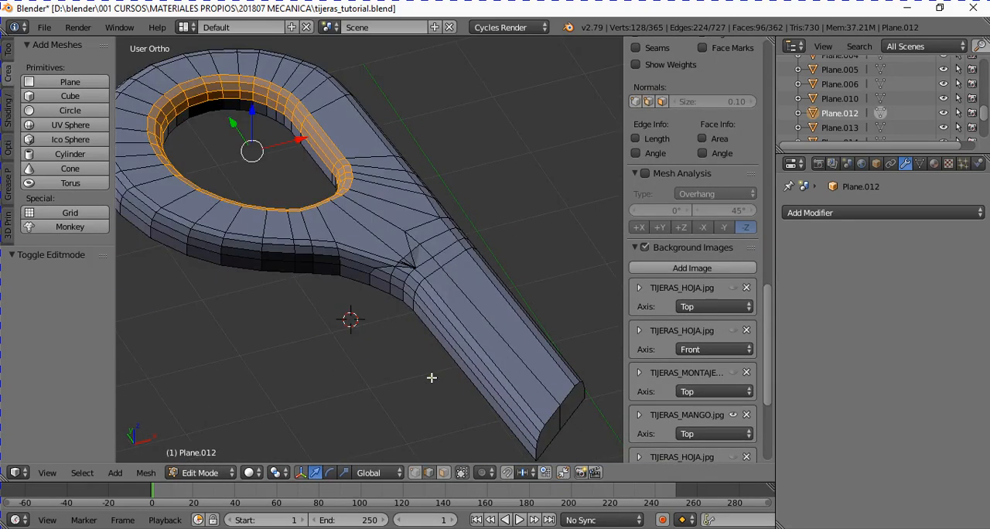
{"action": "scroll", "coordinate": [434, 304], "scroll_direction": "up", "scroll_amount": 4}
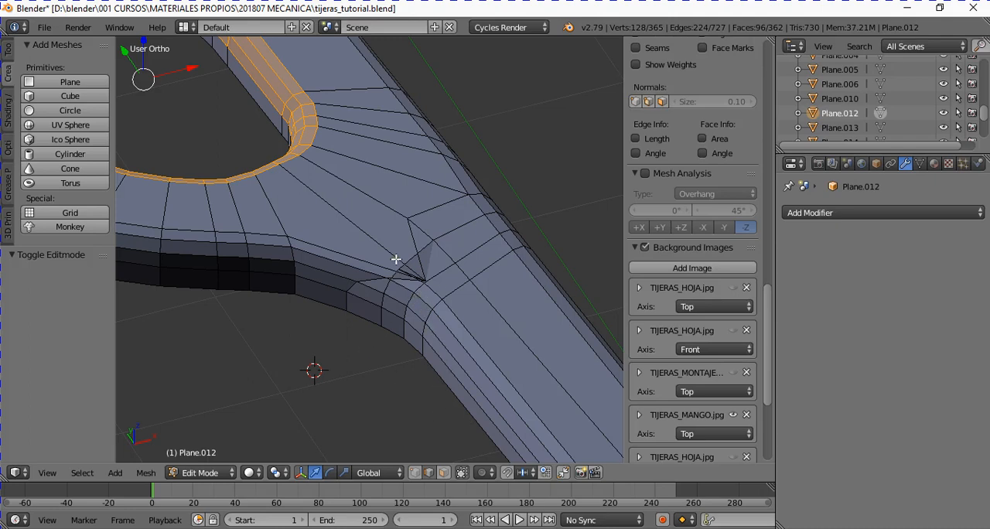
{"action": "left_click", "coordinate": [416, 474]}
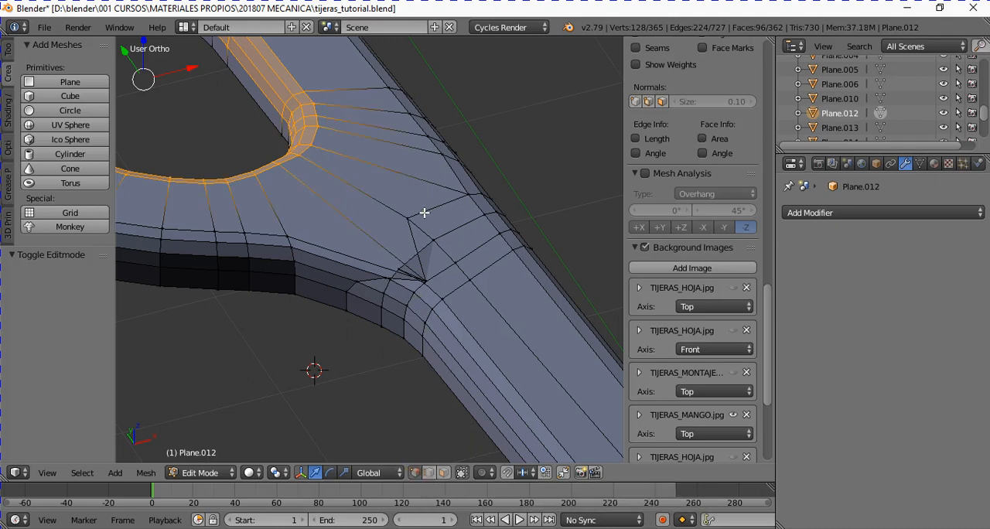
{"action": "right_click", "coordinate": [424, 281]}
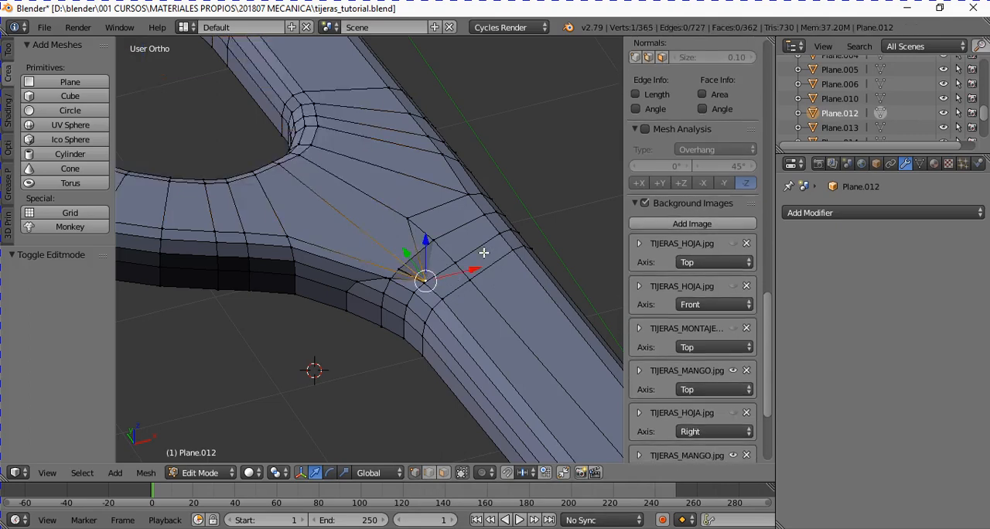
{"action": "key", "text": "KP_Decimal"}
{"action": "middle_click_drag", "start_coordinate": [483, 251], "coordinate": [467, 249]}
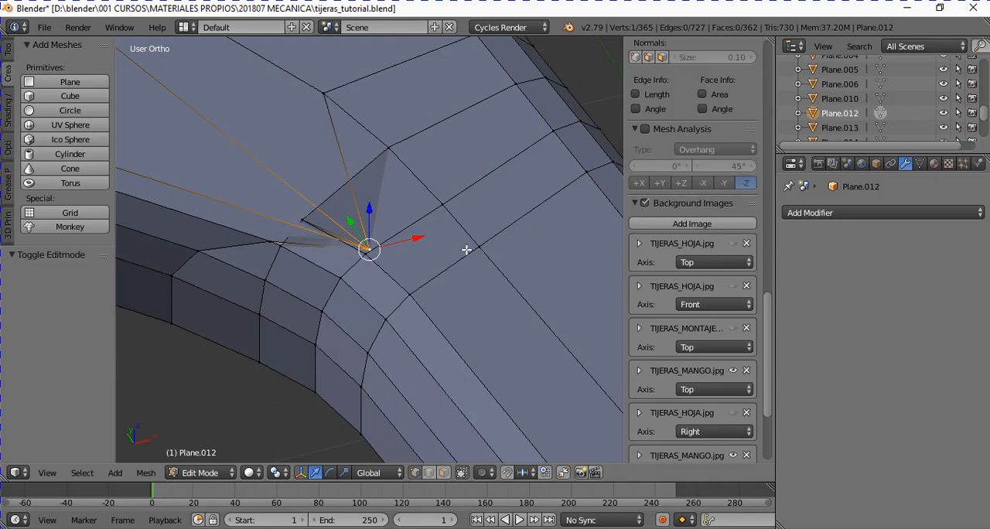
{"action": "key", "text": "shift+v"}
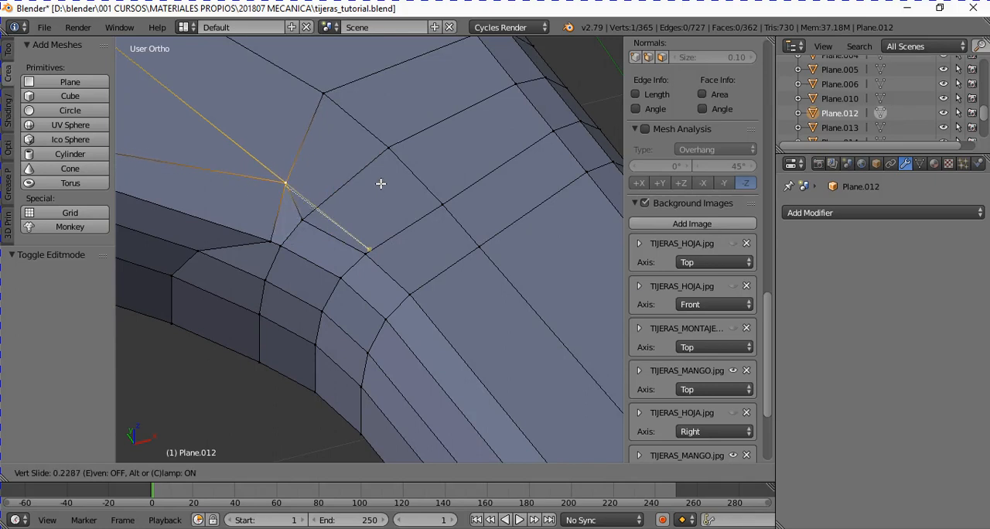
{"action": "left_click", "coordinate": [348, 158]}
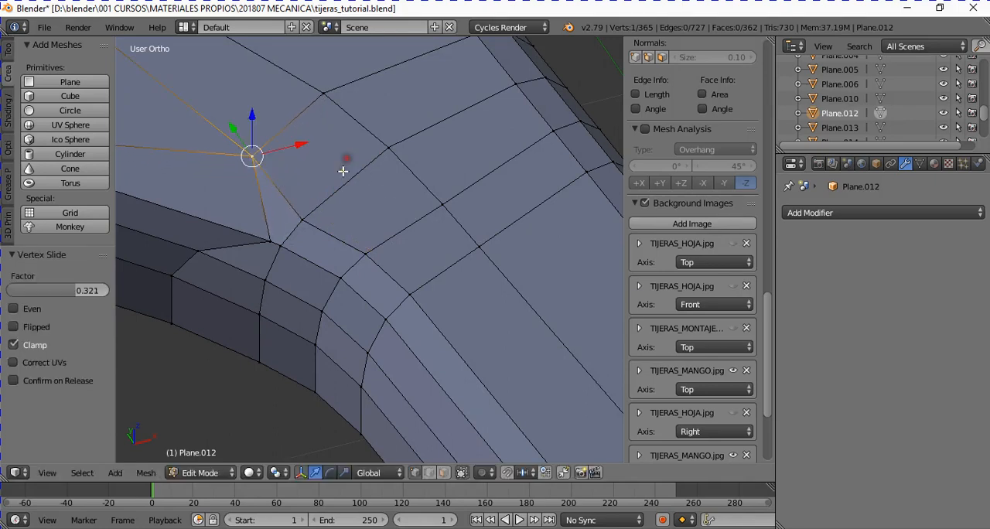
- Slide two neighbouring bevel vertices at the ring-shank junction along their edges toward the ring, the upper one by about 0.240, and inspect the surface
{"action": "right_click", "coordinate": [268, 241]}
{"action": "key", "text": "shift+v"}
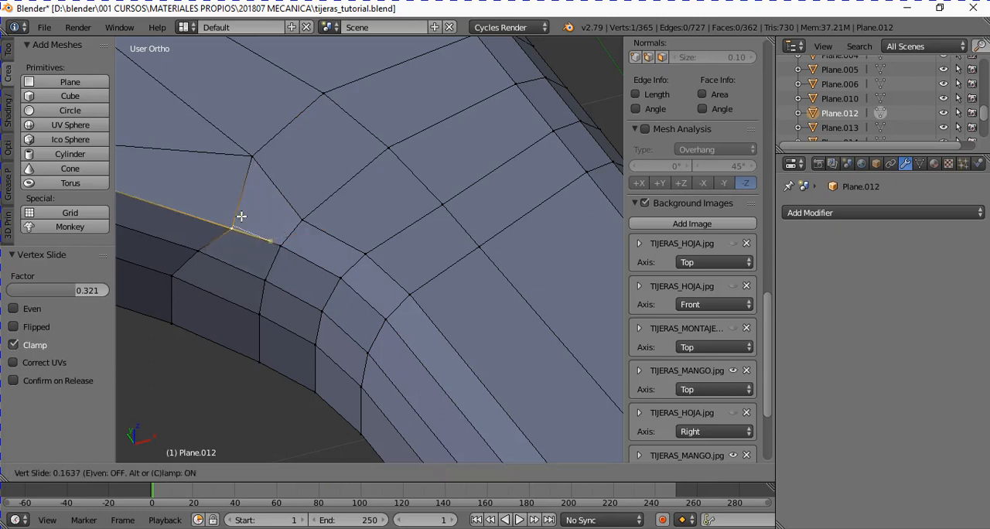
{"action": "left_click", "coordinate": [221, 212]}
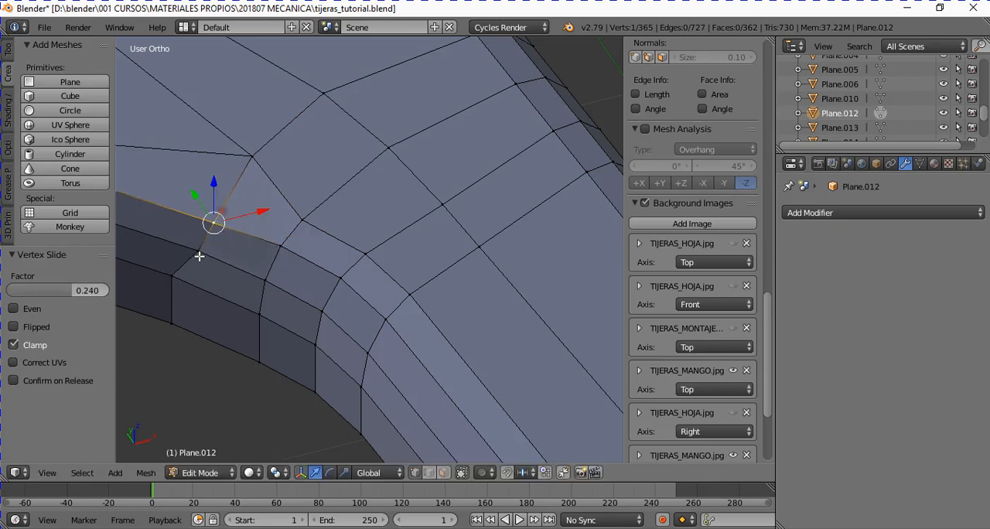
{"action": "right_click", "coordinate": [199, 250]}
{"action": "key", "text": "shift+v"}
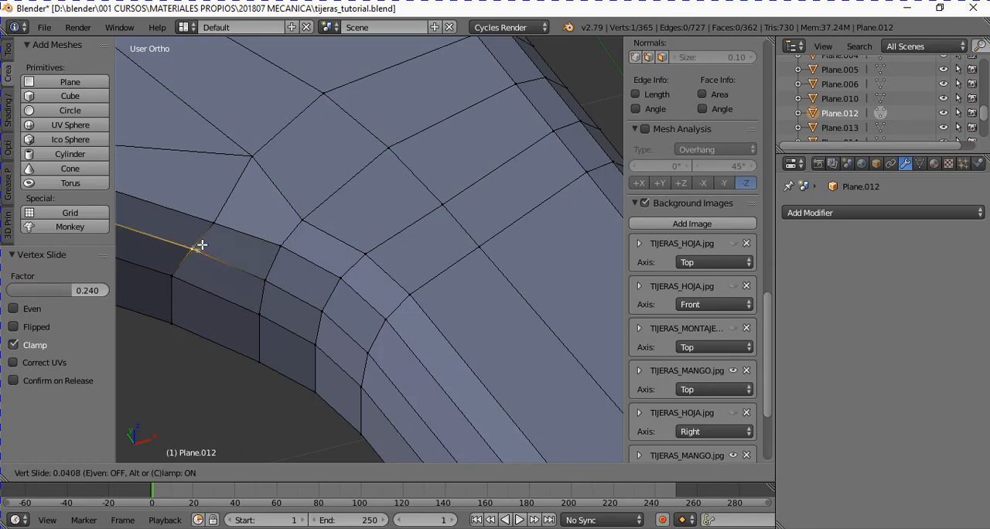
{"action": "left_click", "coordinate": [199, 245]}
{"action": "scroll", "coordinate": [225, 244], "scroll_direction": "down", "scroll_amount": 5}
{"action": "key", "text": "Tab"}
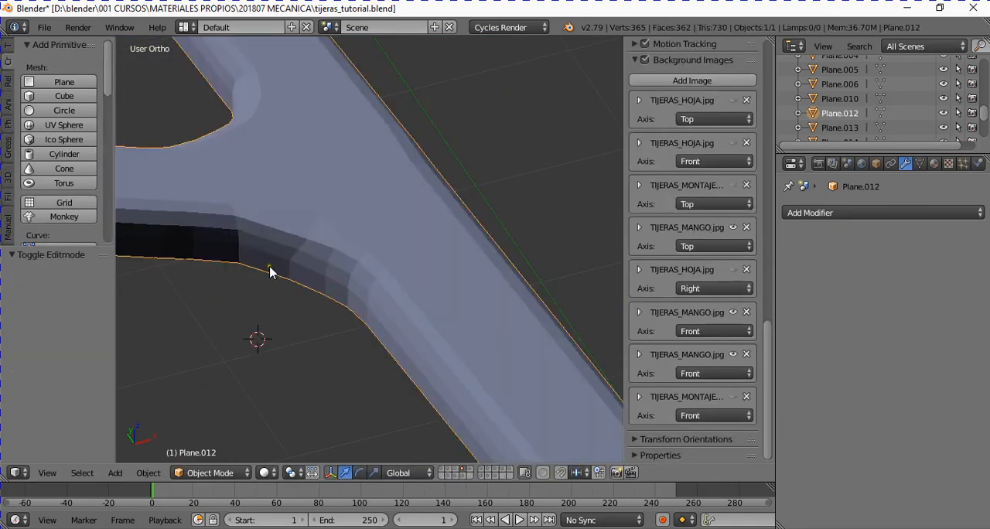
{"action": "middle_click_drag", "start_coordinate": [315, 282], "coordinate": [344, 282]}
{"action": "scroll", "coordinate": [370, 231], "scroll_direction": "down", "scroll_amount": 4}
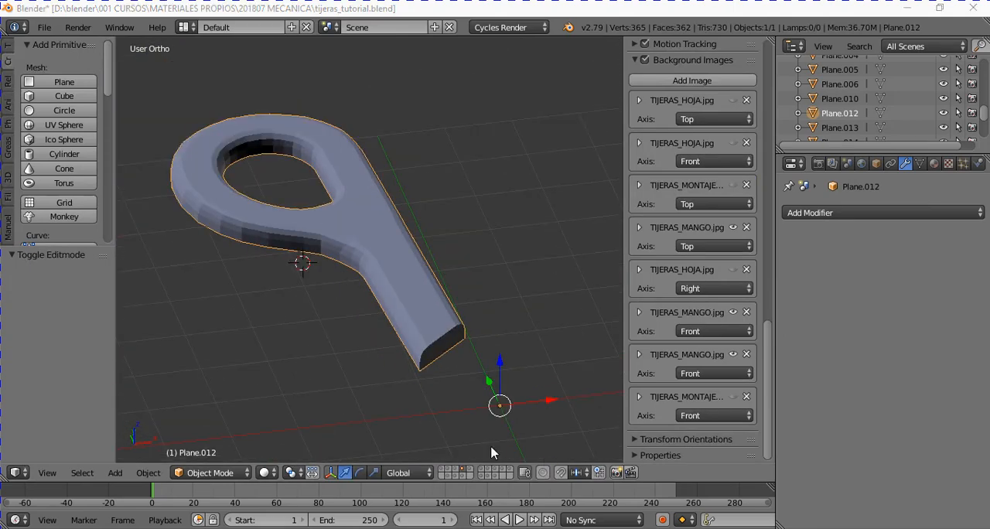
- Check the handle half against the front-view drawing, select it and add a Mirror modifier to it
{"action": "key", "text": "a"}
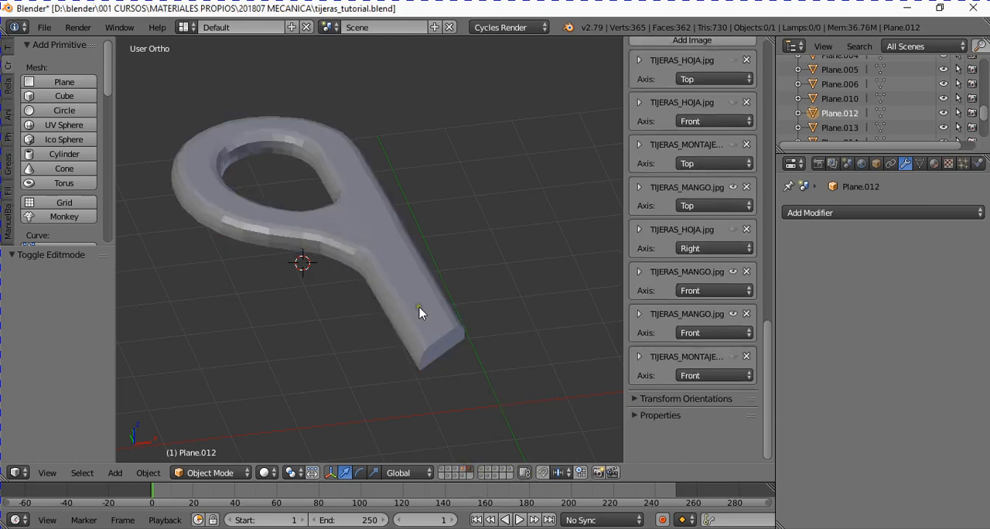
{"action": "middle_click_drag", "start_coordinate": [420, 309], "coordinate": [405, 263]}
{"action": "key", "text": "KP_1"}
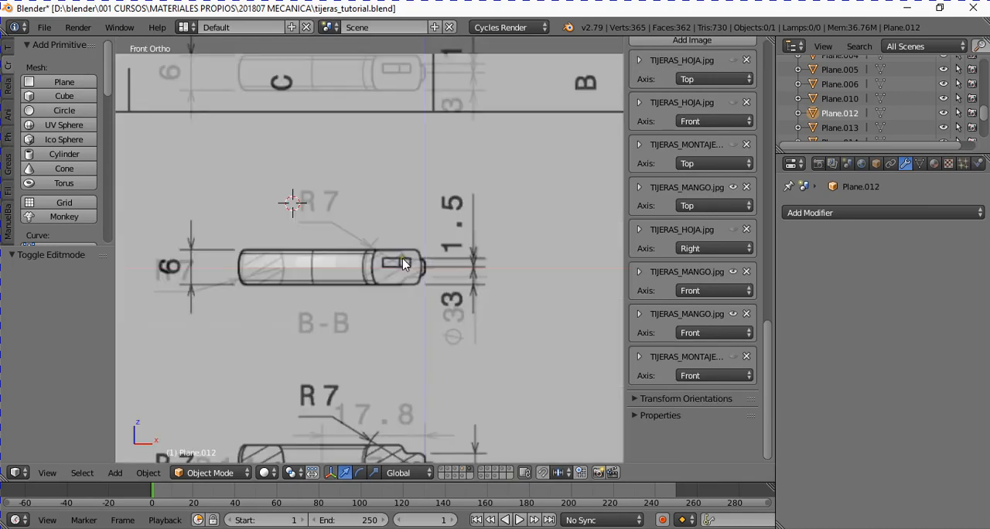
{"action": "scroll", "coordinate": [268, 260], "scroll_direction": "up", "scroll_amount": 4}
{"action": "right_click", "coordinate": [286, 262]}
{"action": "scroll", "coordinate": [319, 333], "scroll_direction": "down", "scroll_amount": 3}
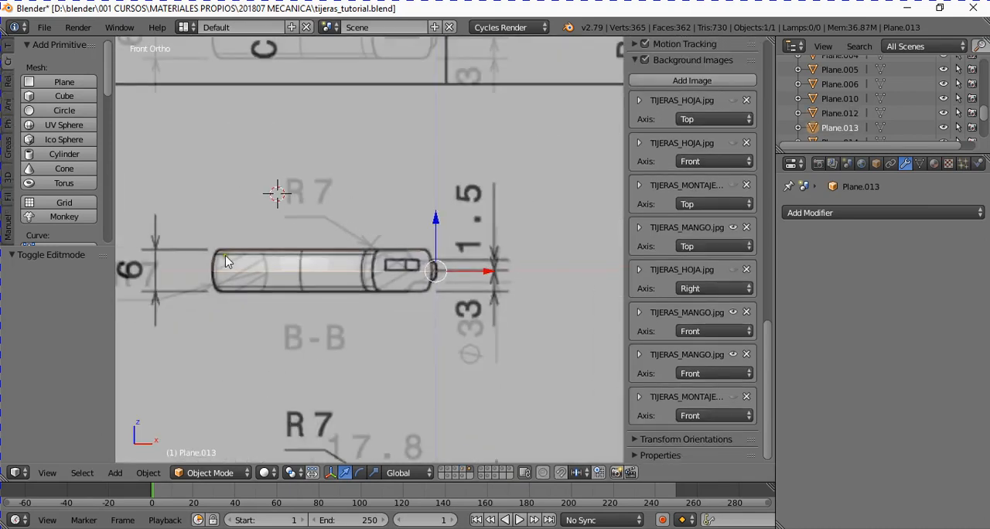
{"action": "middle_click_drag", "start_coordinate": [350, 299], "coordinate": [368, 272]}
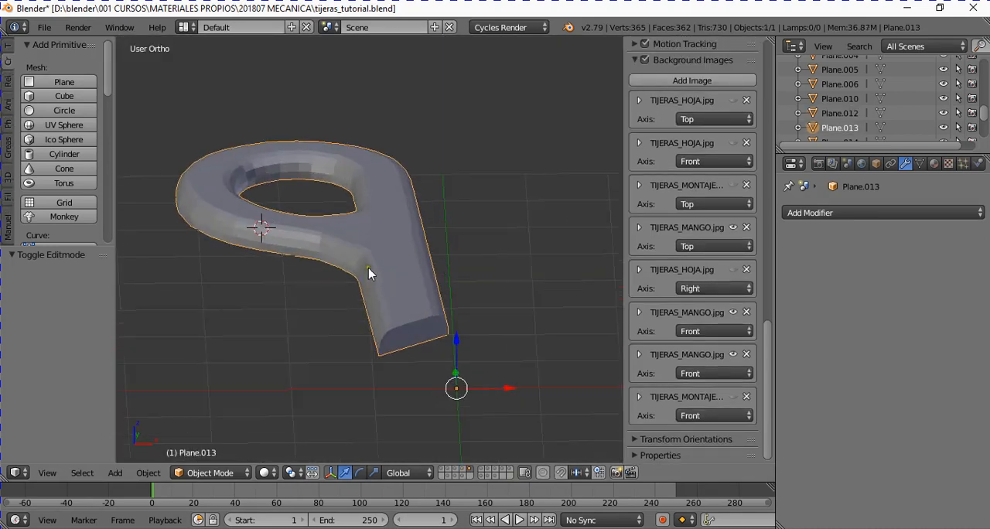
{"action": "left_click", "coordinate": [828, 211]}
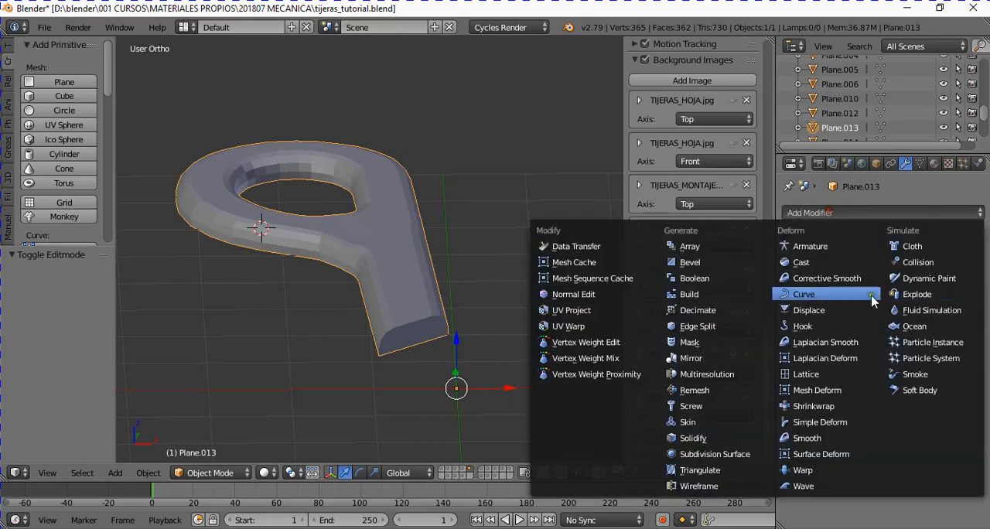
{"action": "left_click", "coordinate": [758, 358]}
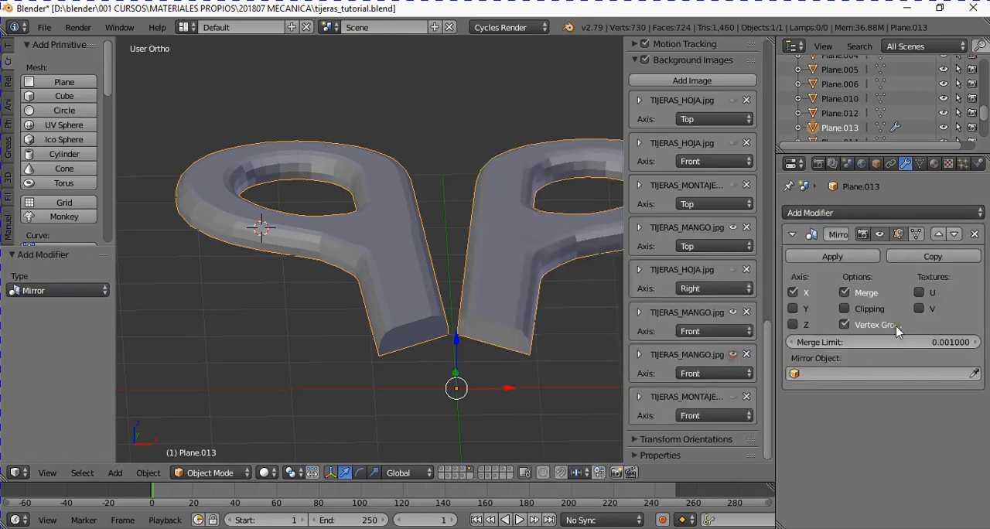
- Set the Mirror modifier to mirror only across Z, with X off, and inspect the full-thickness handle
{"action": "left_click", "coordinate": [794, 325]}
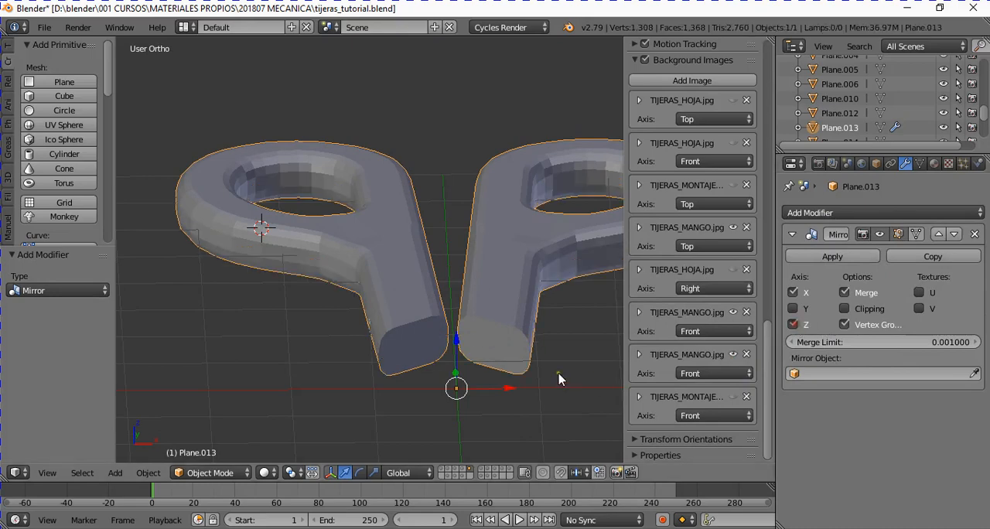
{"action": "left_click", "coordinate": [795, 293]}
{"action": "middle_click_drag", "start_coordinate": [454, 337], "coordinate": [419, 309]}
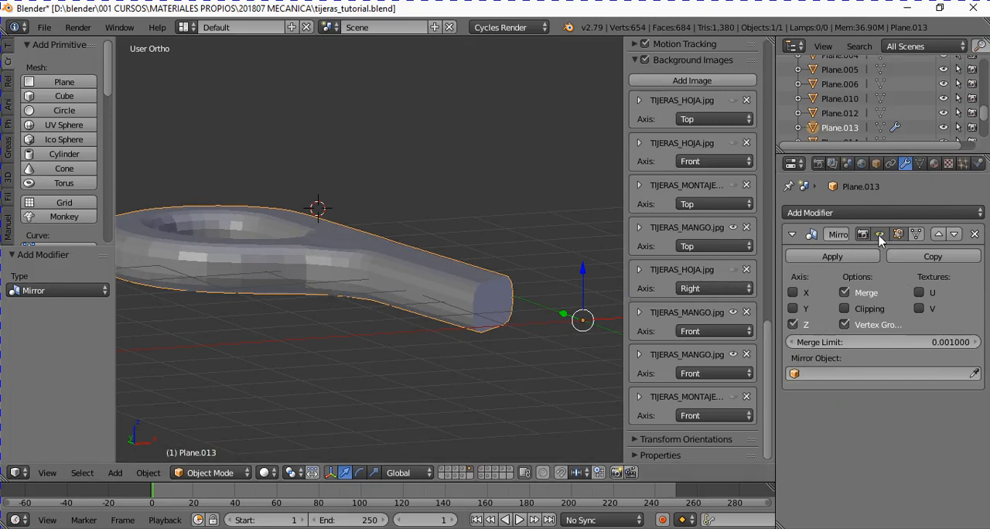
{"action": "middle_click_drag", "start_coordinate": [516, 267], "coordinate": [490, 276]}
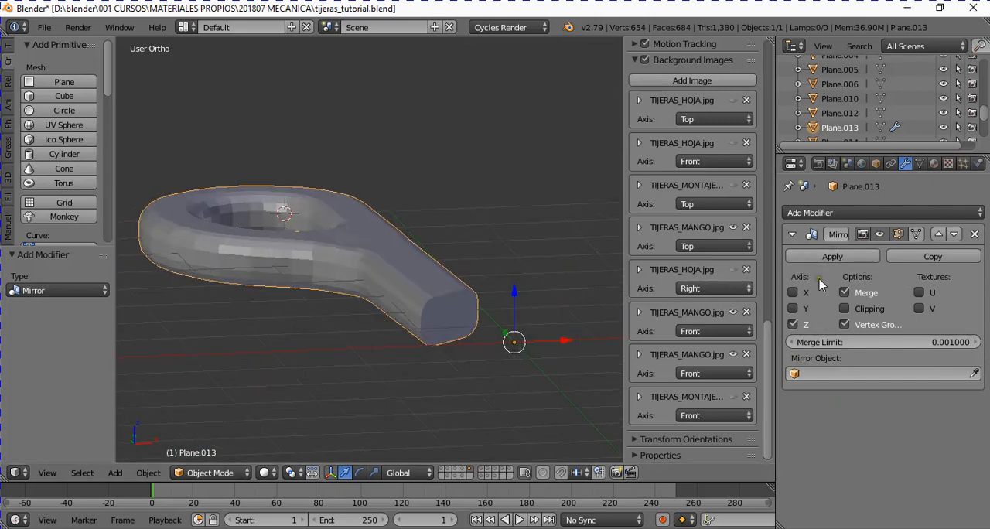
{"action": "scroll", "coordinate": [478, 272], "scroll_direction": "up", "scroll_amount": 1}
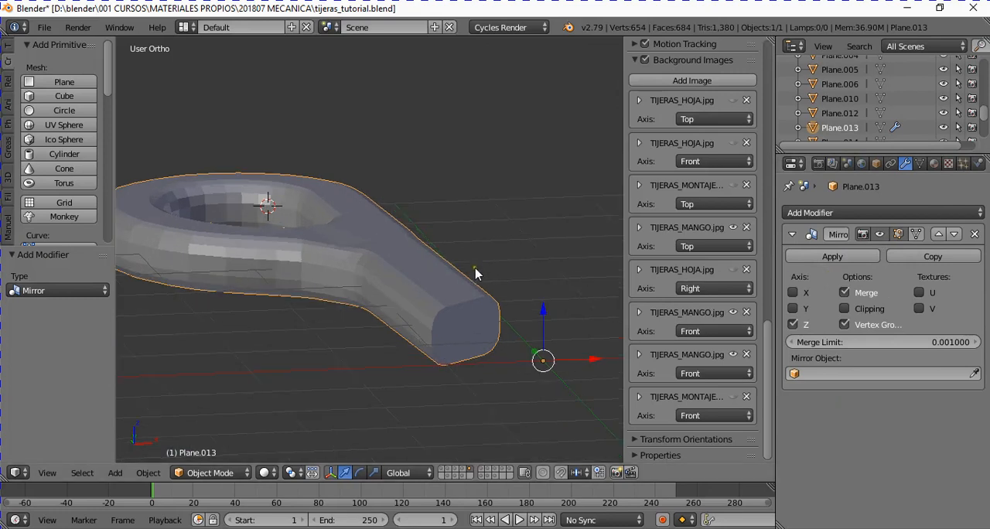
- Hide the mirrored half in the viewport and examine the flat underside of the handle half
{"action": "left_click", "coordinate": [881, 237]}
{"action": "middle_click_drag", "start_coordinate": [479, 248], "coordinate": [503, 309]}
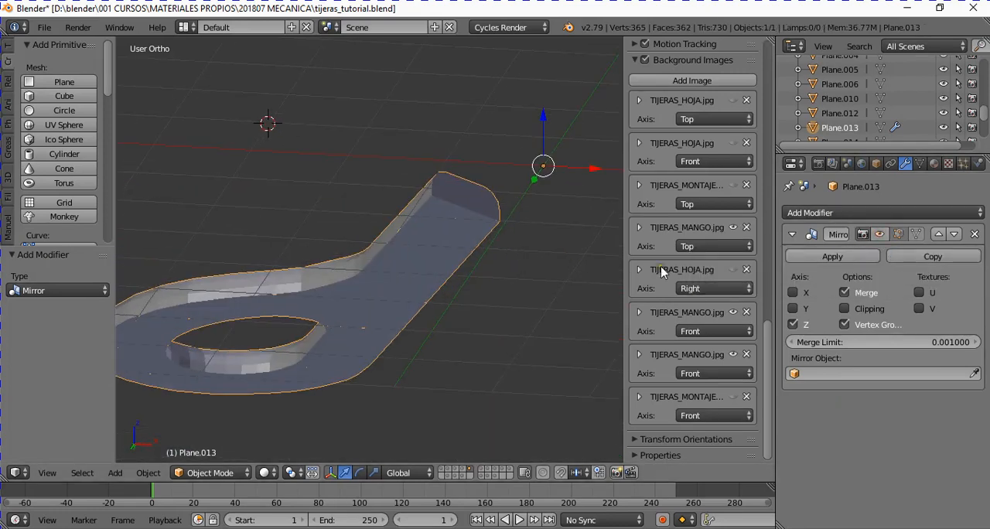
{"action": "left_click", "coordinate": [864, 235]}
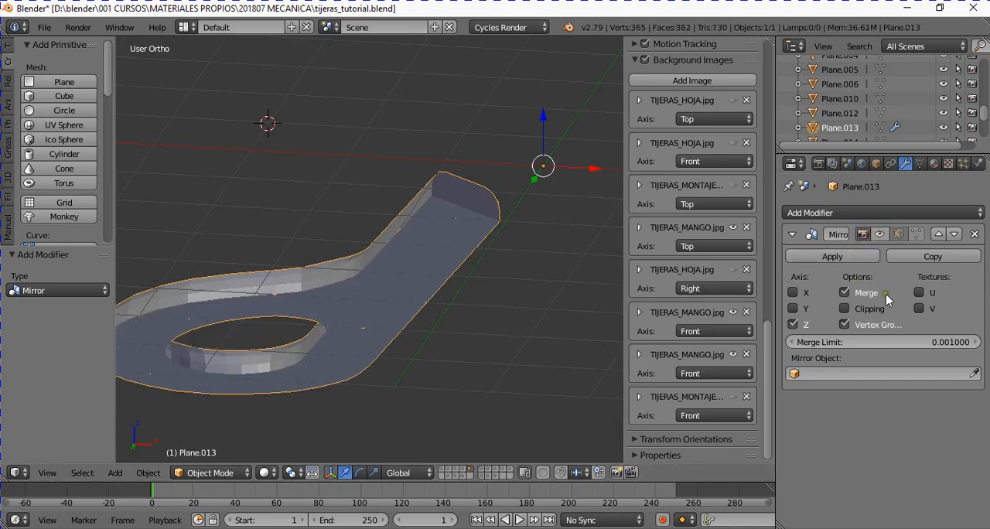
{"action": "middle_click_drag", "start_coordinate": [457, 316], "coordinate": [503, 249]}
{"action": "scroll", "coordinate": [535, 243], "scroll_direction": "down", "scroll_amount": 1}
{"action": "middle_click_drag", "start_coordinate": [396, 334], "coordinate": [425, 276]}
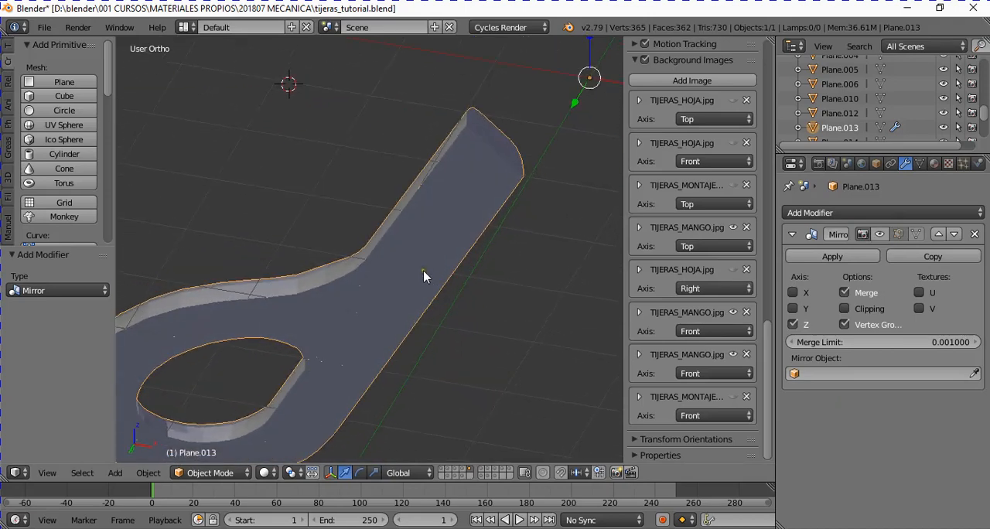
{"action": "scroll", "coordinate": [422, 283], "scroll_direction": "down", "scroll_amount": 2}
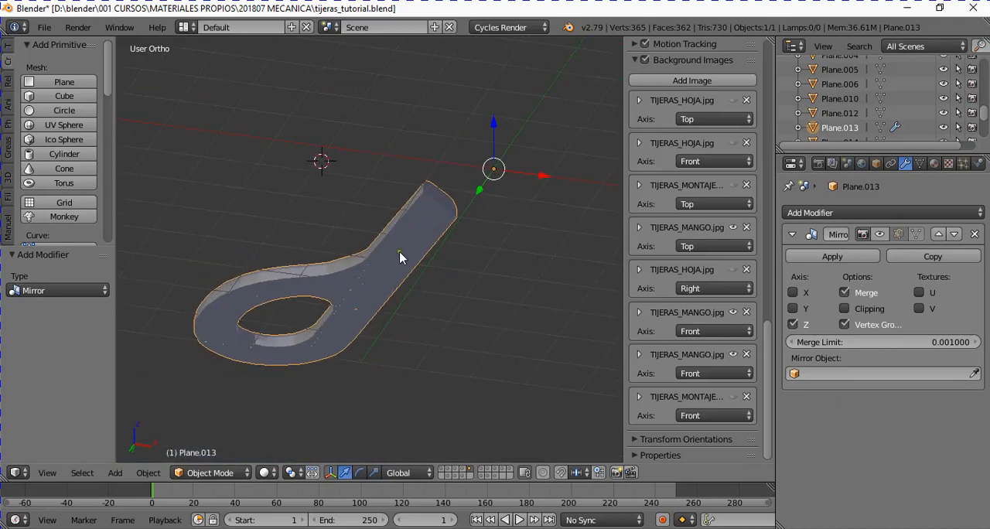
{"action": "middle_click_drag", "start_coordinate": [391, 275], "coordinate": [400, 319]}
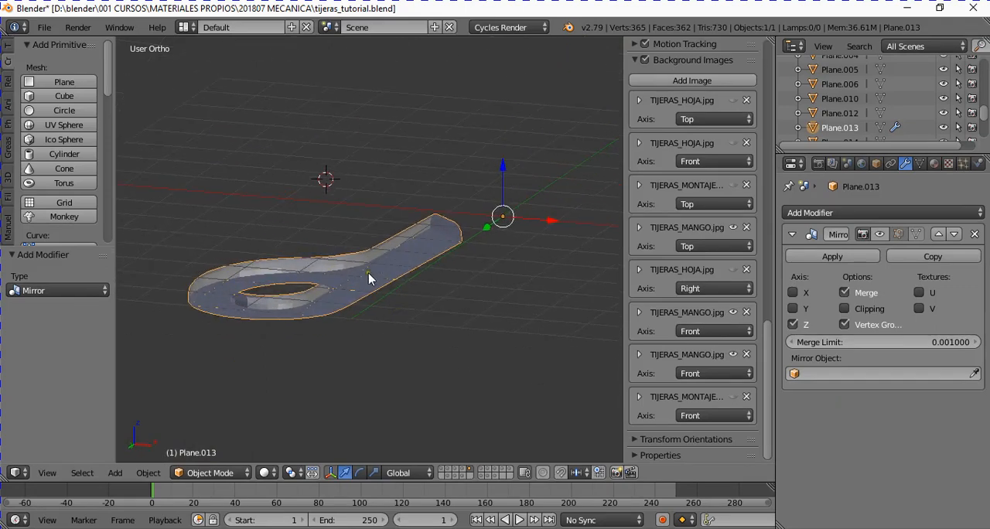
{"action": "mouse_move", "coordinate": [426, 255]}
{"action": "middle_mouse_down"}
{"action": "mouse_move", "coordinate": [435, 283]}
{"action": "mouse_move", "coordinate": [411, 245]}
{"action": "middle_mouse_up"}
{"action": "scroll", "coordinate": [423, 244], "scroll_direction": "down", "scroll_amount": 1, "text": "ctrl"}
{"action": "scroll", "coordinate": [440, 293], "scroll_direction": "up", "scroll_amount": 2}
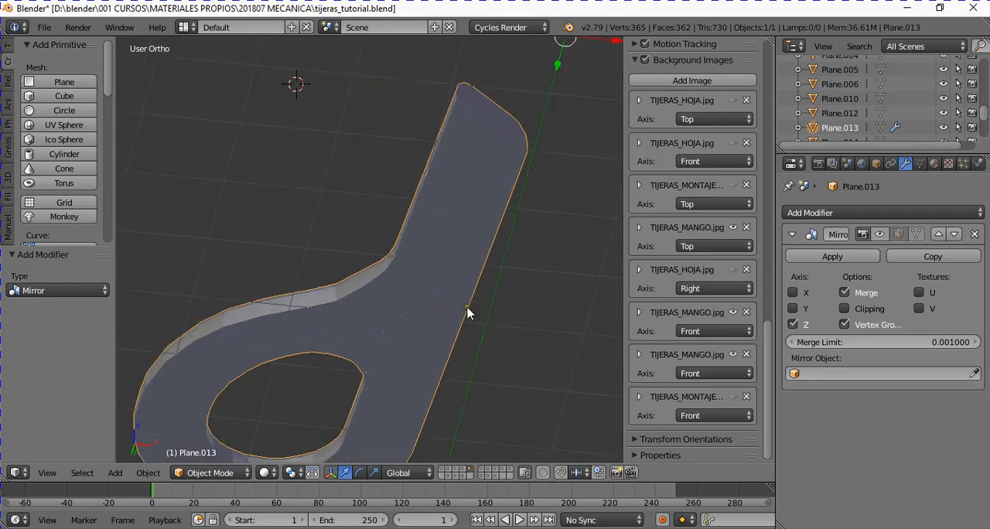
{"action": "scroll", "coordinate": [446, 297], "scroll_direction": "down", "scroll_amount": 2}
- In Edit Mode, select the path of inner vertices along the middle of the shank's underside and delete those vertices
{"action": "key", "text": "Tab"}
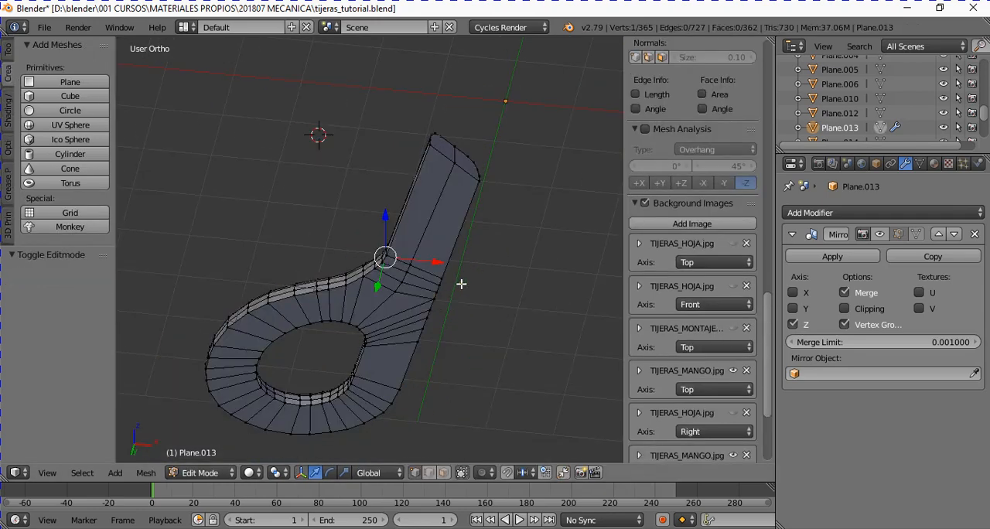
{"action": "scroll", "coordinate": [445, 274], "scroll_direction": "up", "scroll_amount": 1}
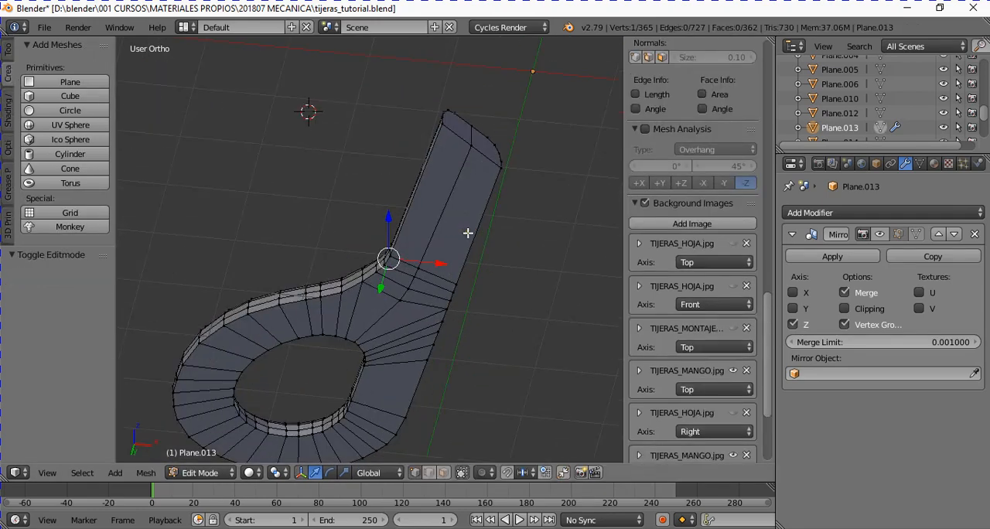
{"action": "left_click", "coordinate": [472, 145]}
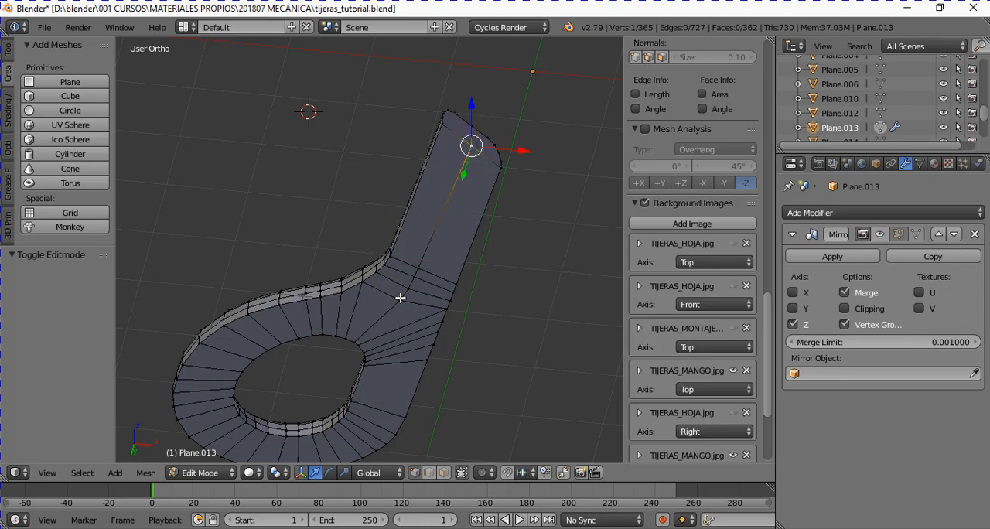
{"action": "left_click", "coordinate": [401, 298], "text": "ctrl"}
{"action": "key", "text": "x"}
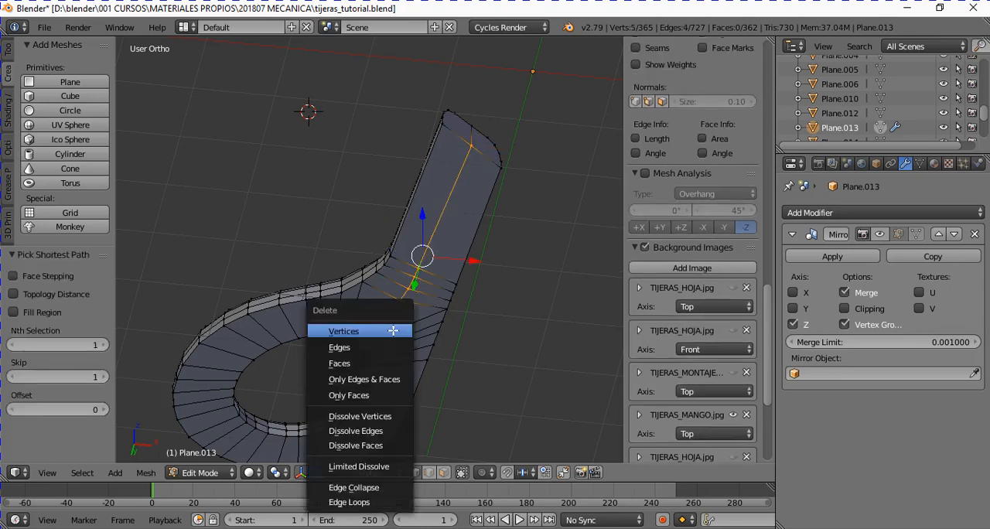
{"action": "left_click", "coordinate": [393, 331]}
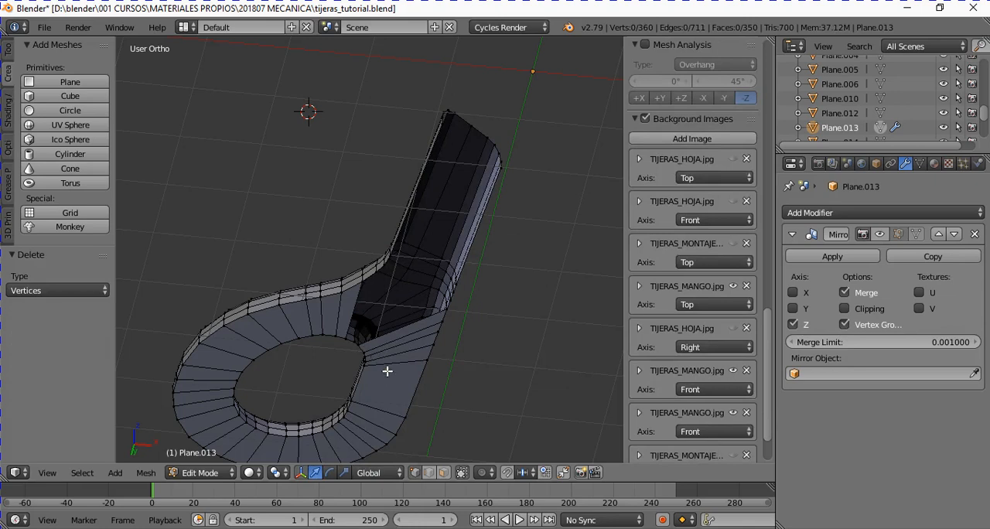
- In face mode, select the remaining flat underside faces all around the ring and delete them as faces
{"action": "left_click", "coordinate": [443, 473]}
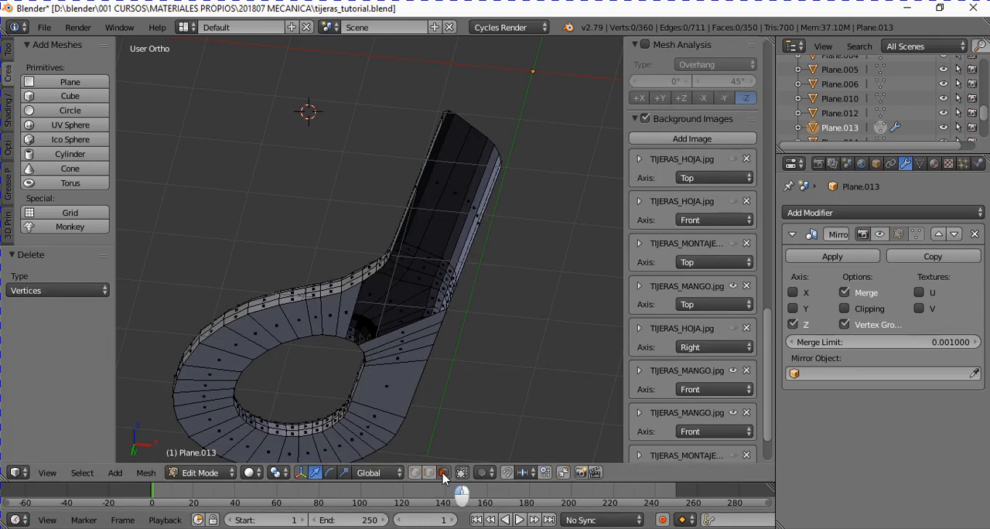
{"action": "right_click", "coordinate": [345, 314]}
{"action": "right_click", "coordinate": [246, 355], "text": "ctrl"}
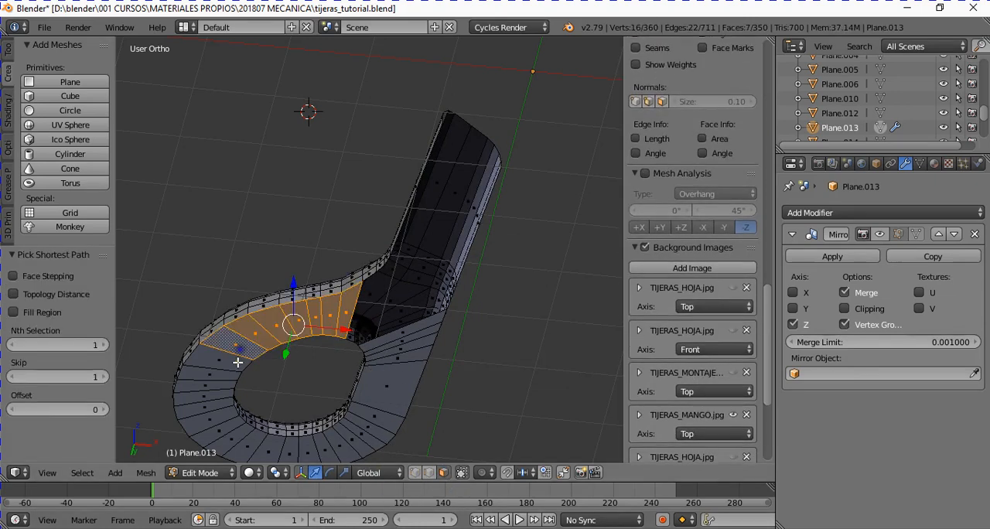
{"action": "right_click", "coordinate": [217, 413], "text": "ctrl"}
{"action": "right_click", "coordinate": [275, 449], "text": "ctrl"}
{"action": "right_click", "coordinate": [365, 437], "text": "ctrl"}
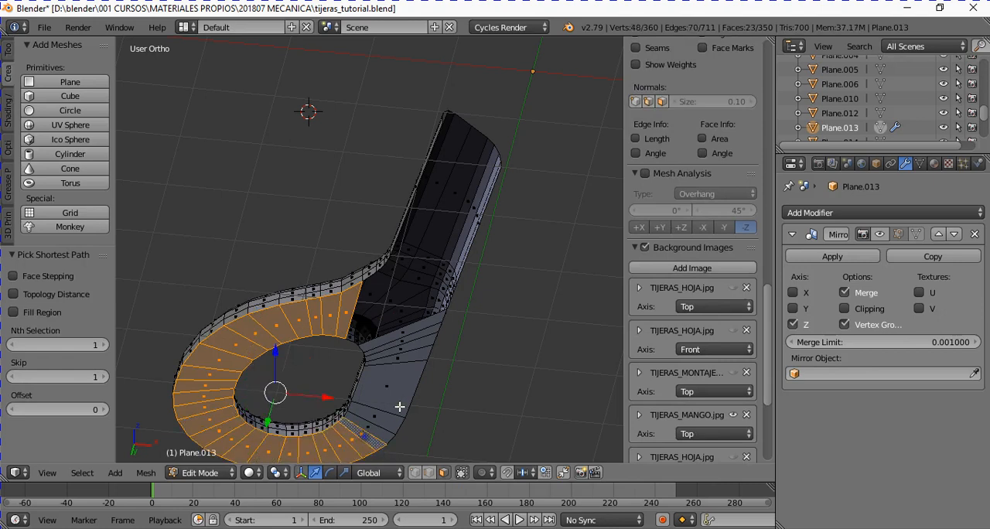
{"action": "right_click", "coordinate": [393, 388], "text": "ctrl"}
{"action": "right_click", "coordinate": [402, 334], "text": "ctrl"}
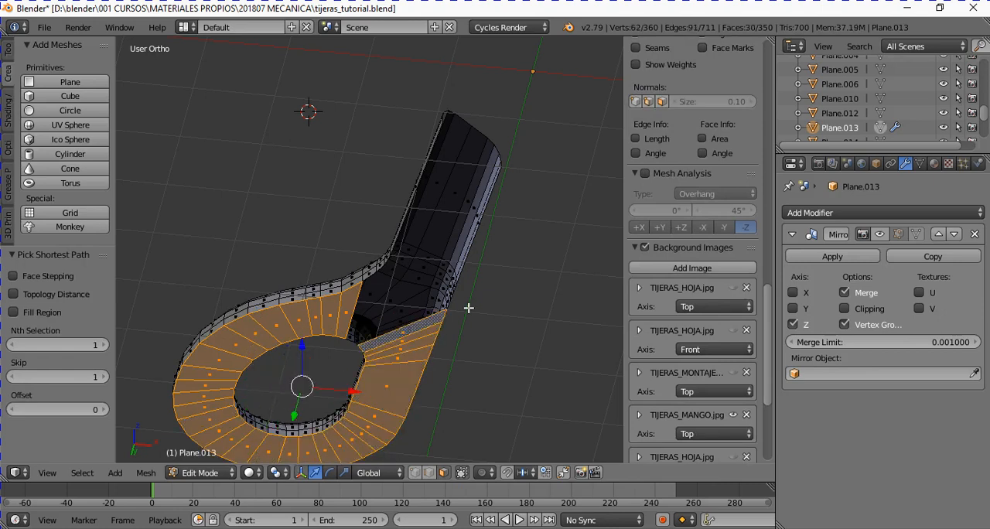
{"action": "key", "text": "x"}
{"action": "key", "text": "Down"}
{"action": "key", "text": "Down"}
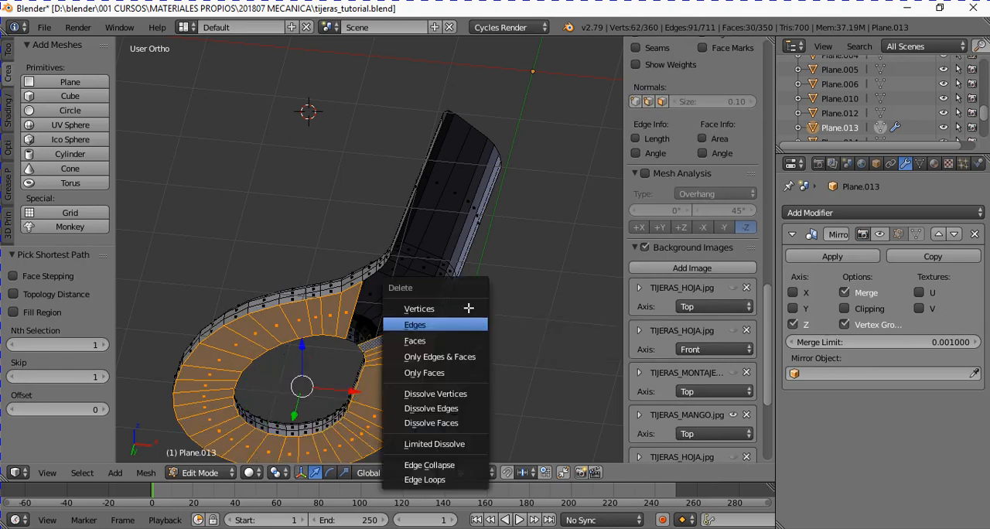
{"action": "key", "text": "Return"}
- Show the mirrored half again in the viewport and inspect the hollow handle in both Object Mode and Edit Mode
{"action": "key", "text": "Tab"}
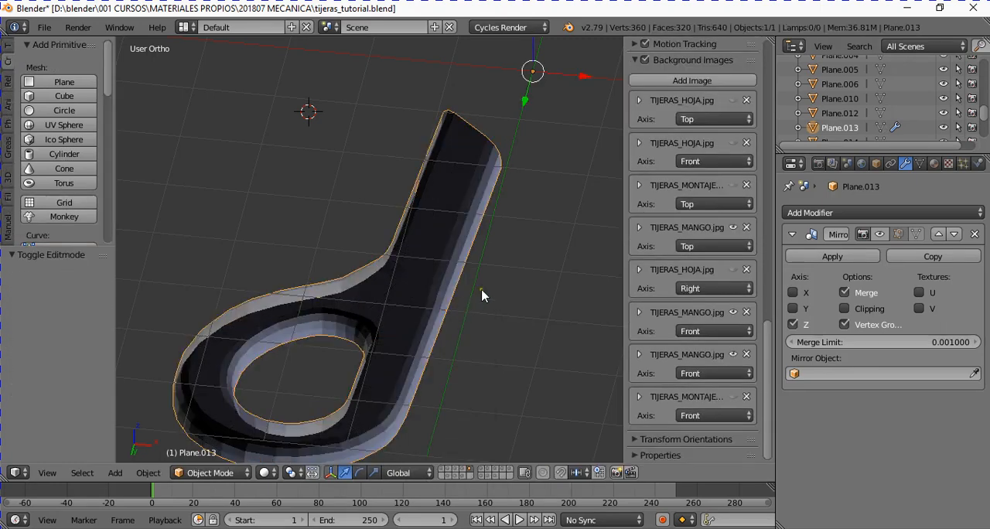
{"action": "left_click", "coordinate": [884, 233]}
{"action": "middle_click_drag", "start_coordinate": [585, 259], "coordinate": [502, 415]}
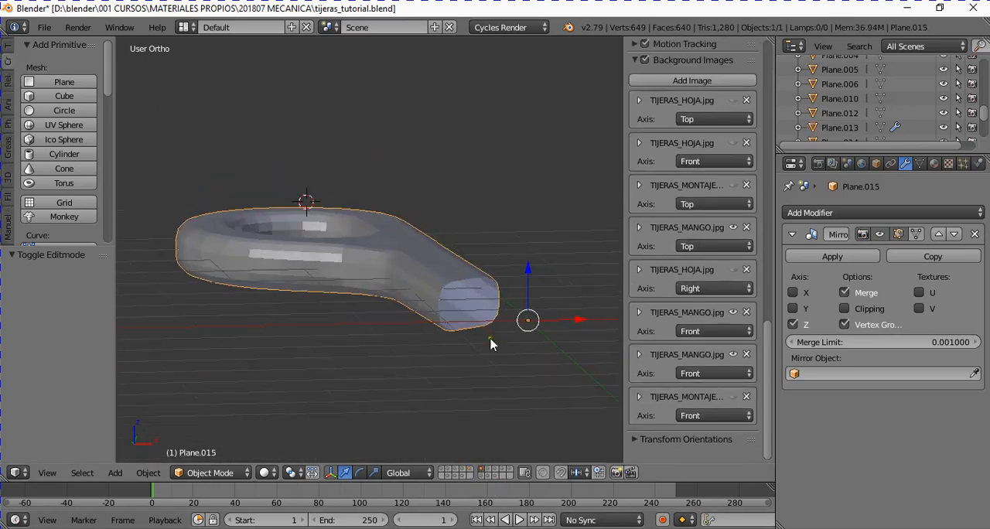
{"action": "key", "text": "Tab"}
{"action": "middle_click_drag", "start_coordinate": [490, 345], "coordinate": [514, 335]}
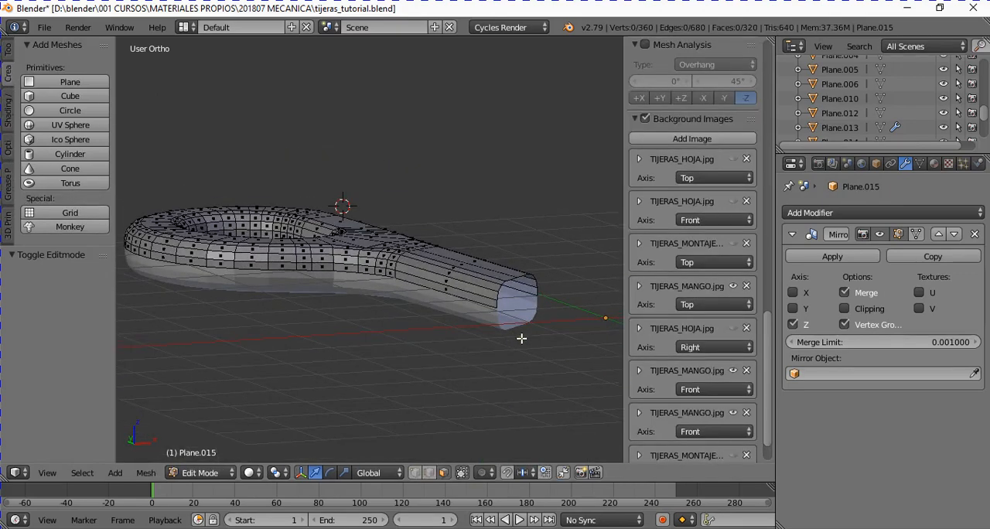
{"action": "mouse_move", "coordinate": [444, 314]}
{"action": "middle_mouse_down"}
{"action": "mouse_move", "coordinate": [457, 270]}
{"action": "mouse_move", "coordinate": [438, 315]}
{"action": "middle_mouse_up"}
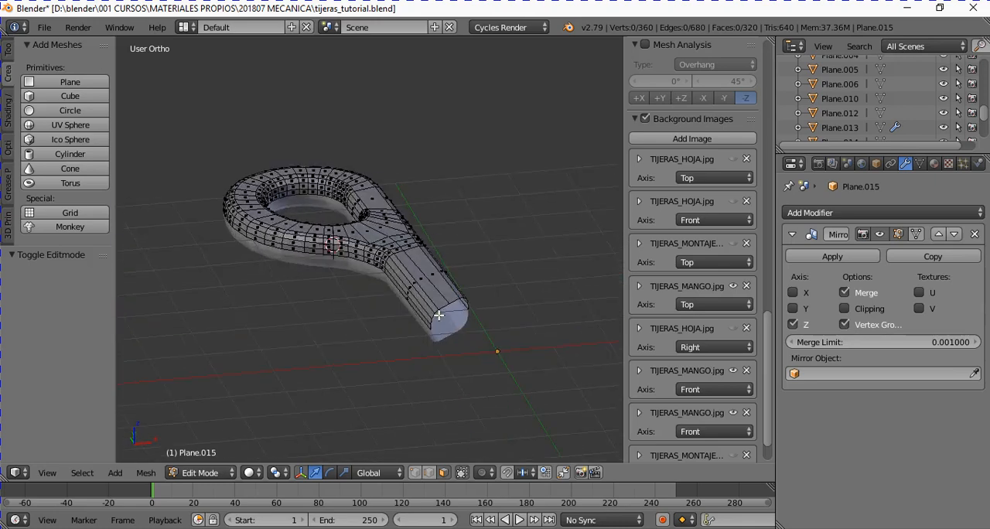
{"action": "scroll", "coordinate": [438, 313], "scroll_direction": "up", "scroll_amount": 1}
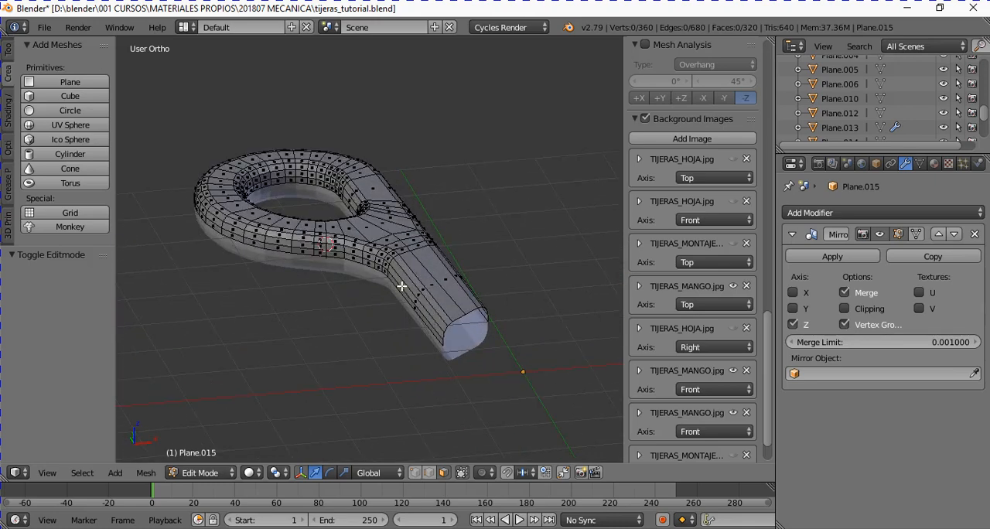
{"action": "key", "text": "Tab"}
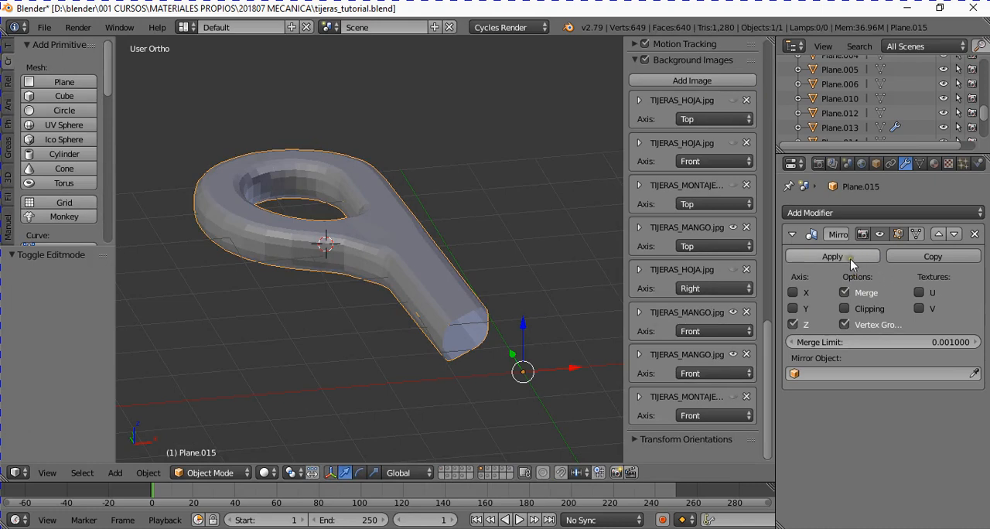
{"action": "left_click", "coordinate": [850, 259]}
{"action": "middle_click_drag", "start_coordinate": [489, 330], "coordinate": [485, 299]}
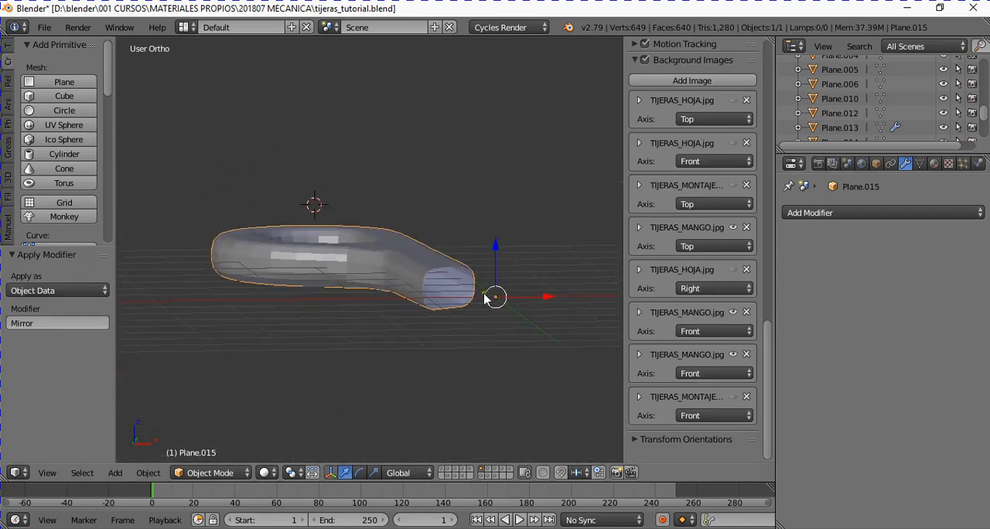
{"action": "key", "text": "ctrl+z"}
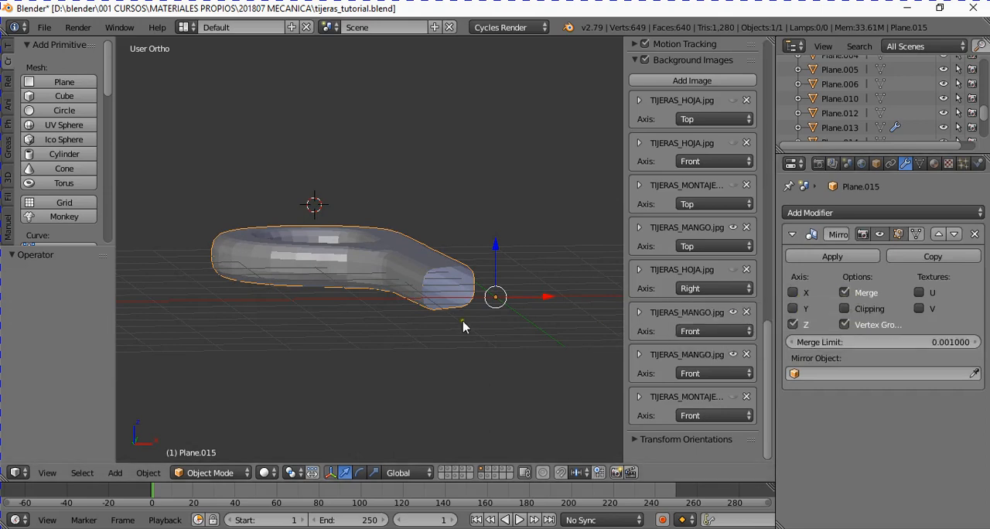
- Examine the open shank end and trace the half's lower boundary vertices in Edit Mode, then return to Object Mode
{"action": "scroll", "coordinate": [460, 308], "scroll_direction": "up", "scroll_amount": 2}
{"action": "middle_click_drag", "start_coordinate": [459, 305], "coordinate": [452, 312]}
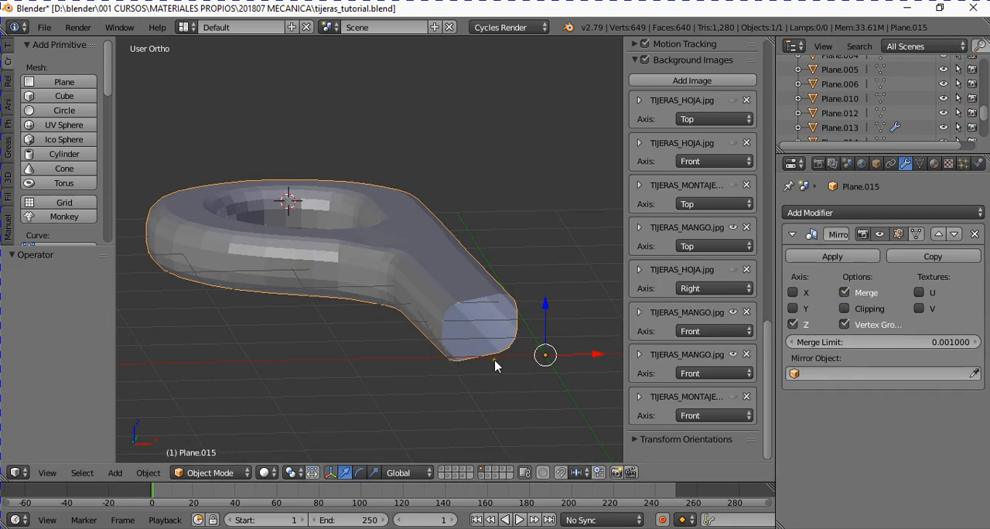
{"action": "middle_click_drag", "start_coordinate": [470, 345], "coordinate": [453, 325]}
{"action": "key", "text": "Tab"}
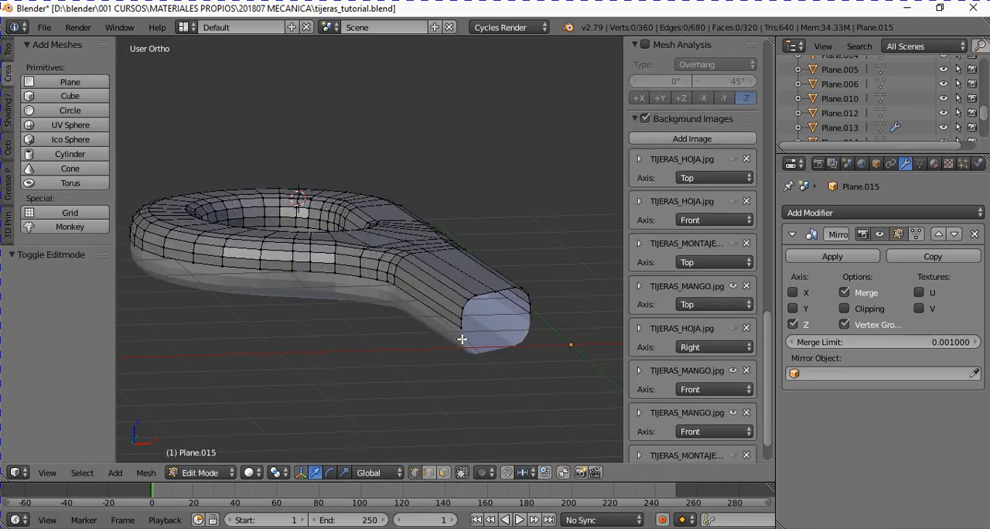
{"action": "right_click", "coordinate": [462, 333]}
{"action": "right_click", "coordinate": [267, 270], "text": "ctrl"}
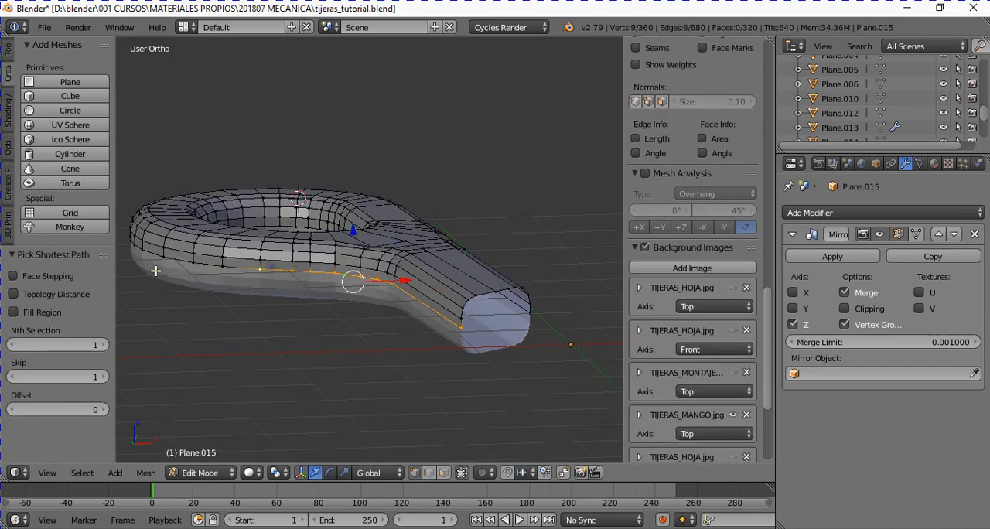
{"action": "right_click", "coordinate": [259, 270]}
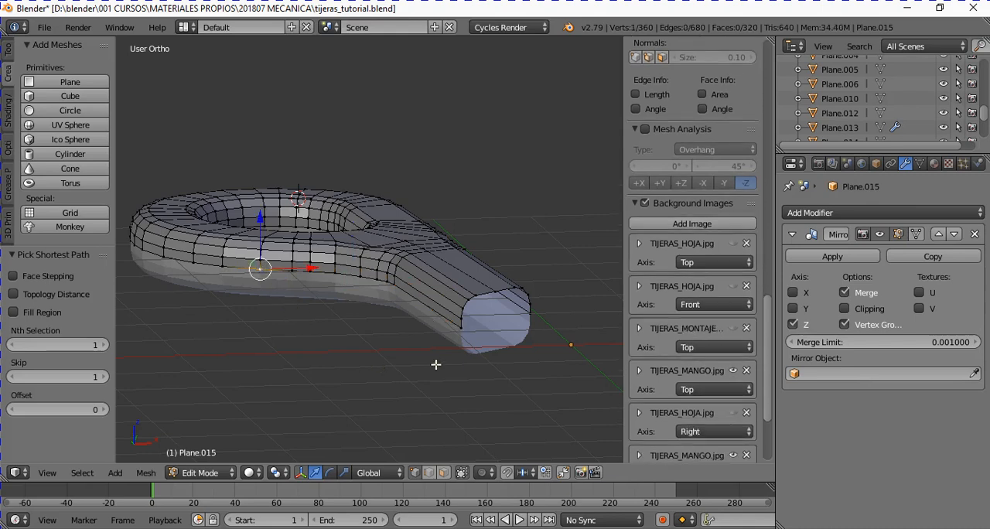
{"action": "key", "text": "Tab"}
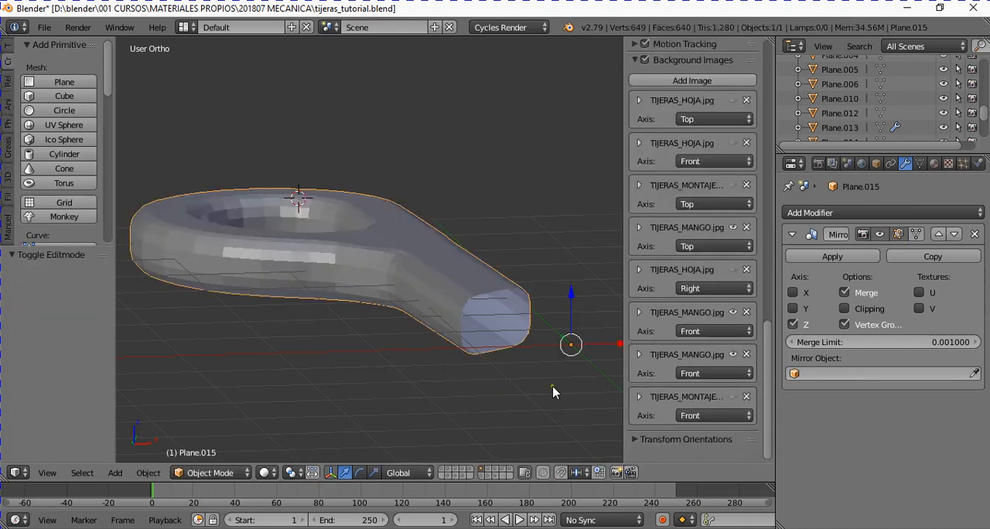
- Apply the Mirror modifier and inspect the joined mesh and the shank's open end in Edit Mode
{"action": "middle_click_drag", "start_coordinate": [553, 391], "coordinate": [557, 398]}
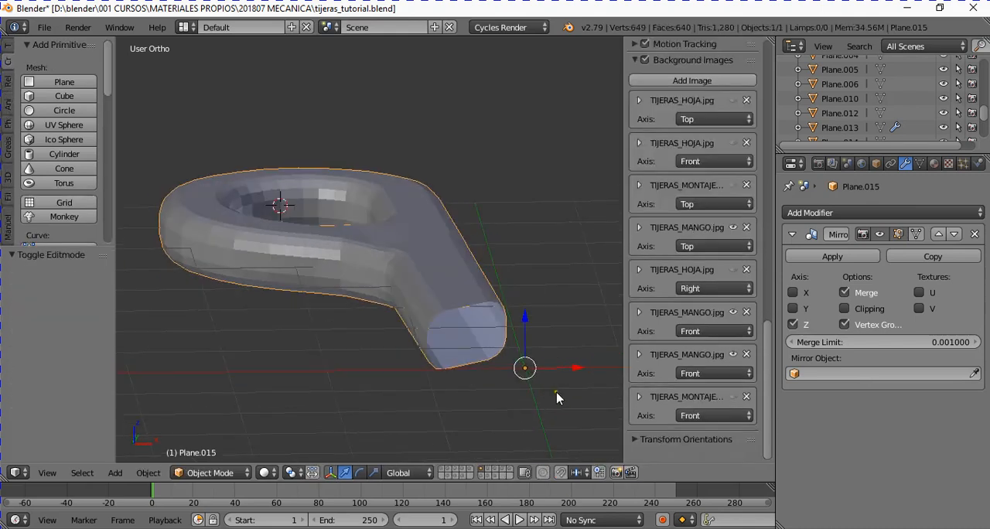
{"action": "left_click", "coordinate": [834, 259]}
{"action": "key", "text": "Tab"}
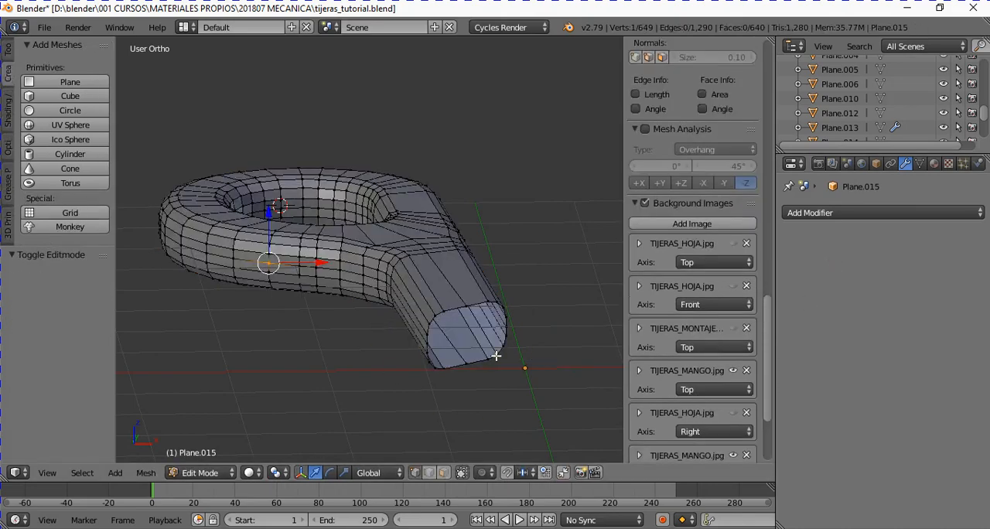
{"action": "middle_click_drag", "start_coordinate": [495, 354], "coordinate": [505, 389]}
{"action": "scroll", "coordinate": [514, 355], "scroll_direction": "down", "scroll_amount": 4}
{"action": "middle_click_drag", "start_coordinate": [513, 355], "coordinate": [441, 289]}
{"action": "scroll", "coordinate": [436, 286], "scroll_direction": "up", "scroll_amount": 2}
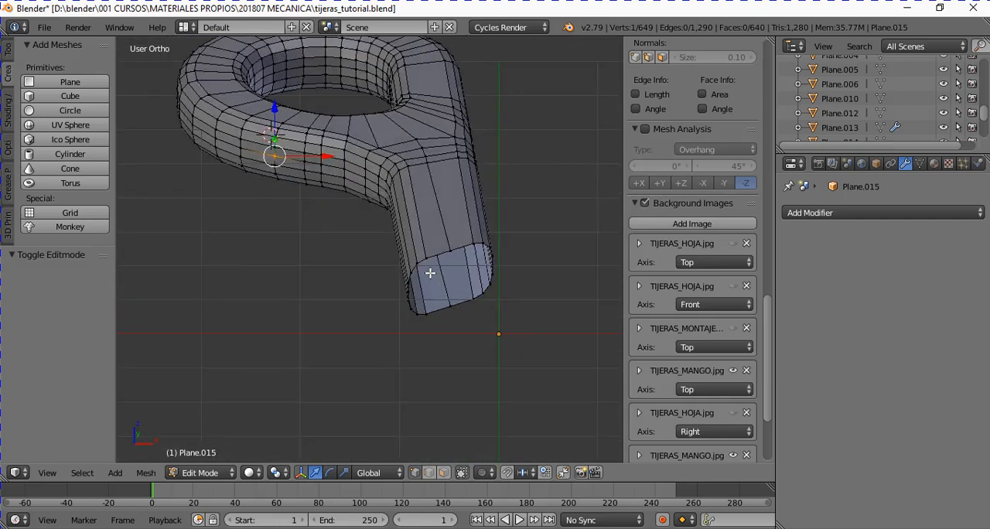
- Select the upper and lower straight vertex rows of the shank's open end and join them with Bridge Edge Loops
{"action": "middle_click_drag", "start_coordinate": [485, 249], "coordinate": [448, 305]}
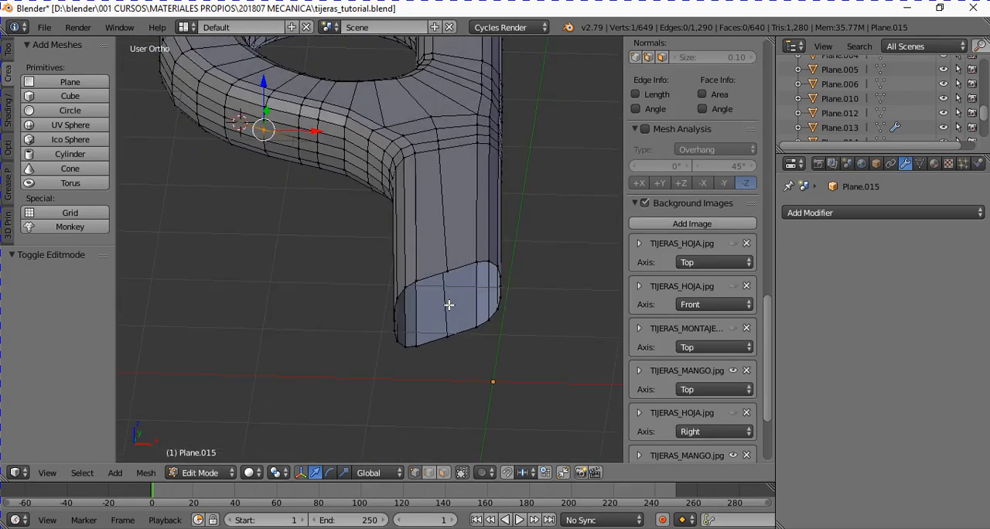
{"action": "right_click", "coordinate": [418, 346]}
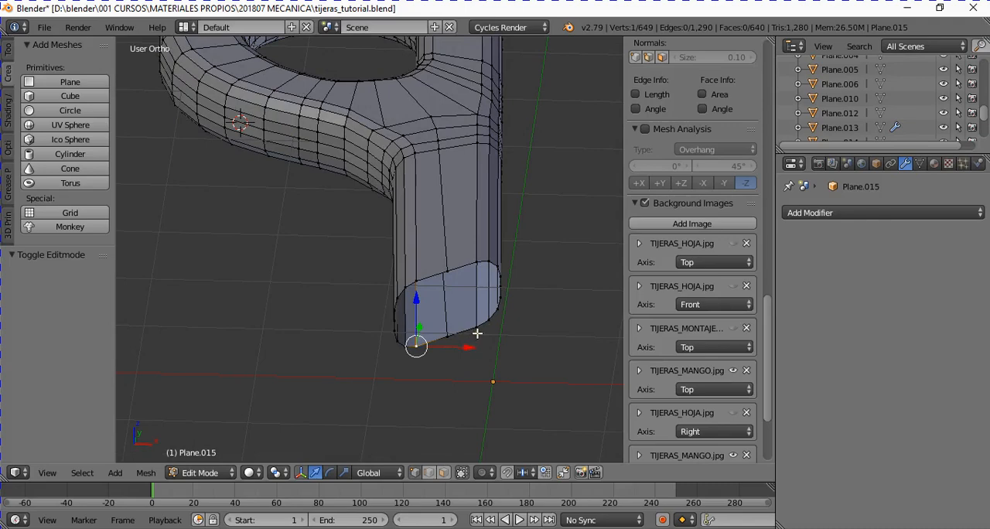
{"action": "right_click", "coordinate": [476, 331], "text": "ctrl"}
{"action": "right_click", "coordinate": [424, 285], "text": "shift"}
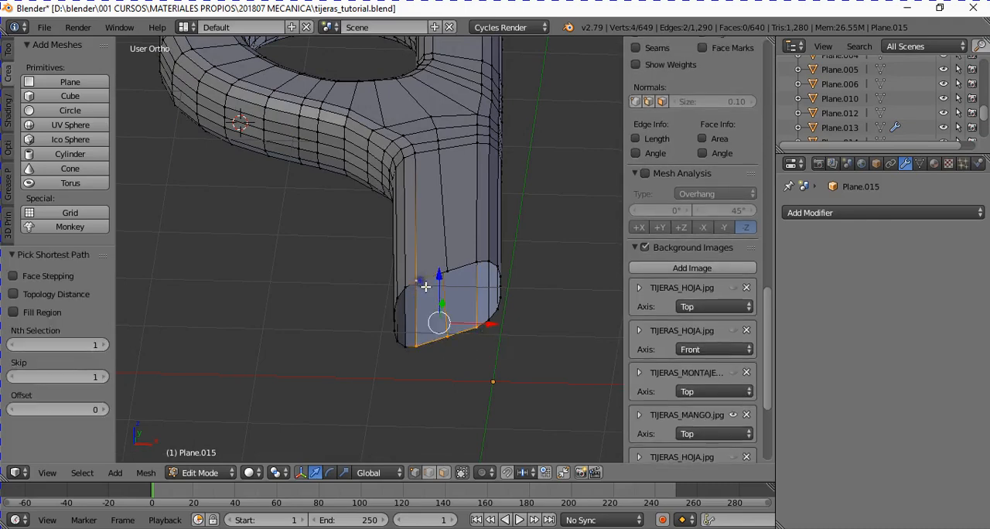
{"action": "right_click", "coordinate": [487, 269], "text": "ctrl"}
{"action": "middle_click_drag", "start_coordinate": [488, 269], "coordinate": [297, 339]}
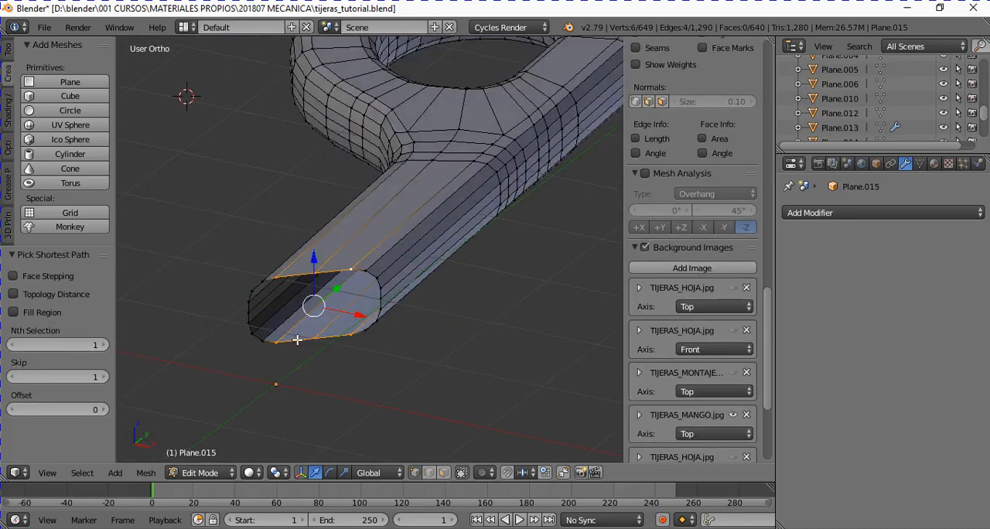
{"action": "middle_click_drag", "start_coordinate": [373, 322], "coordinate": [410, 302]}
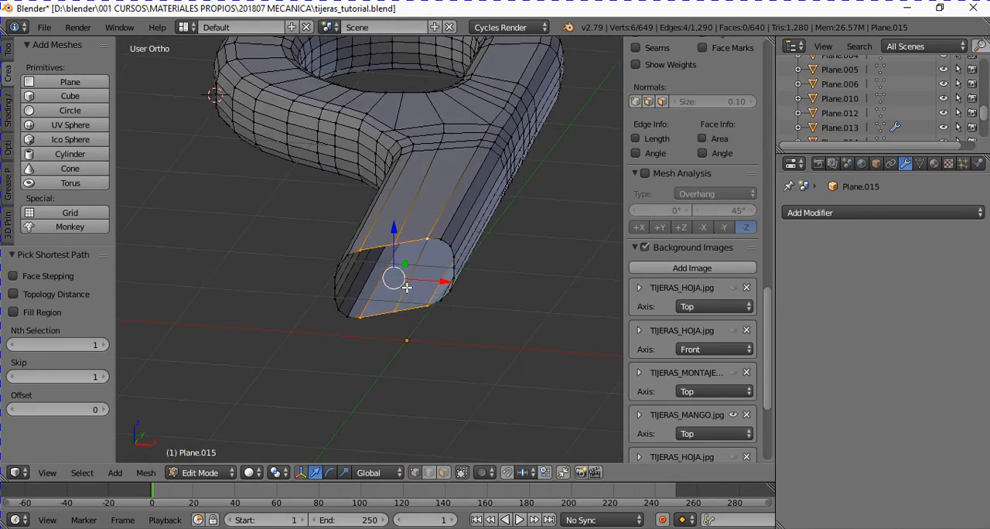
{"action": "scroll", "coordinate": [406, 287], "scroll_direction": "up", "scroll_amount": 1}
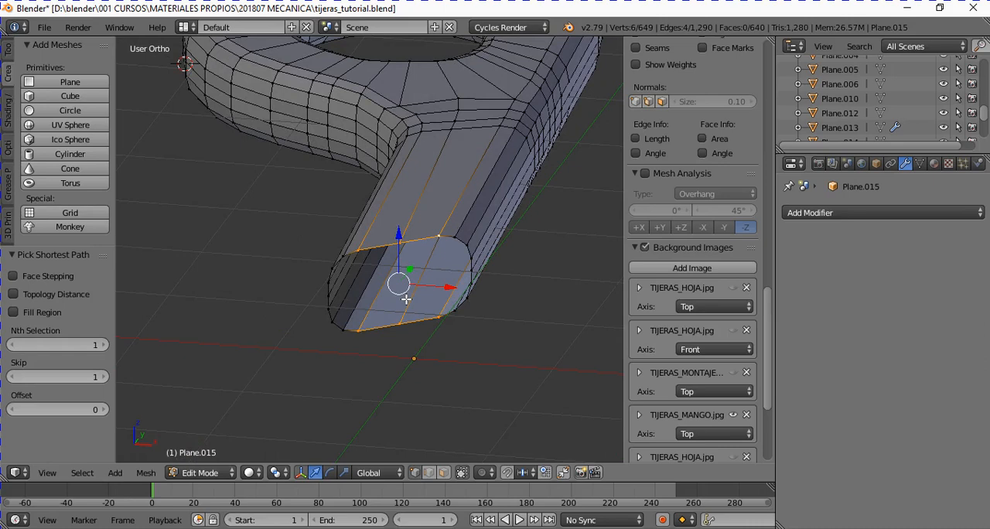
{"action": "key", "text": "space"}
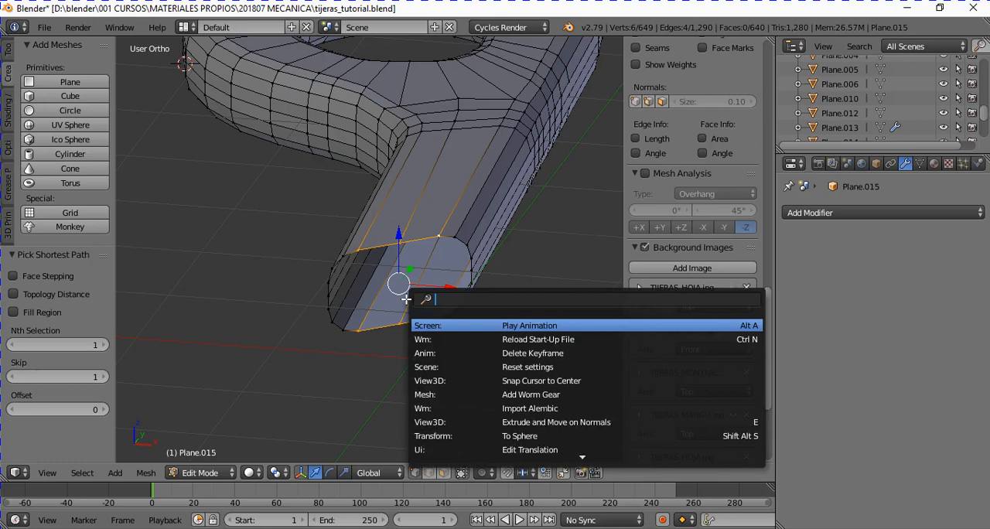
{"action": "type", "text": "BRI"}
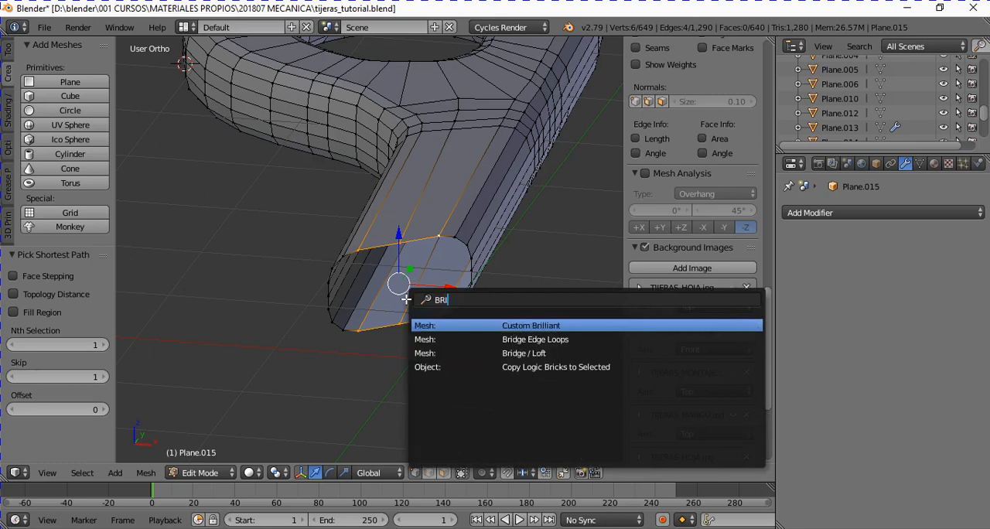
{"action": "type", "text": "DG"}
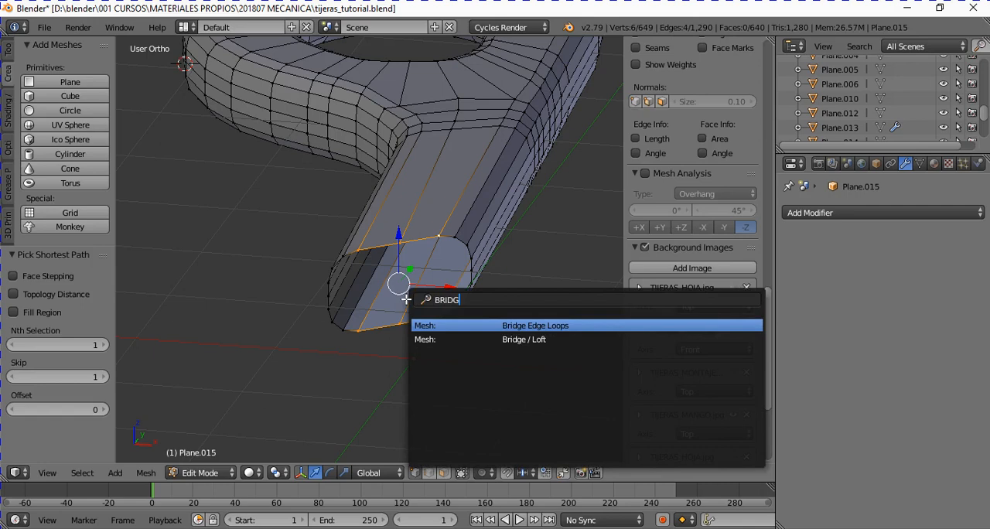
{"action": "left_click", "coordinate": [512, 328]}
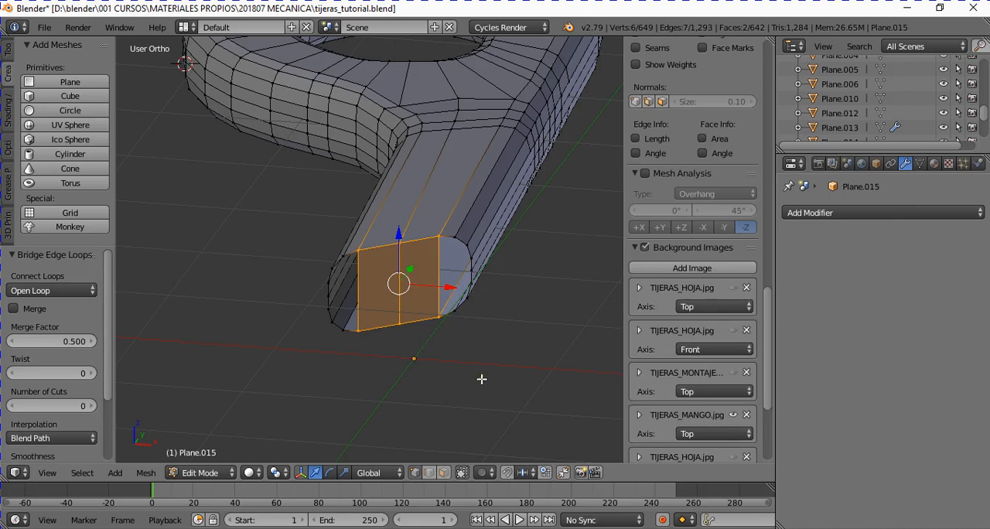
- Select the shortest path of vertices down the outer rounded side of the shank opening, on the +X side of the bridged faces
{"action": "scroll", "coordinate": [431, 274], "scroll_direction": "up", "scroll_amount": 1}
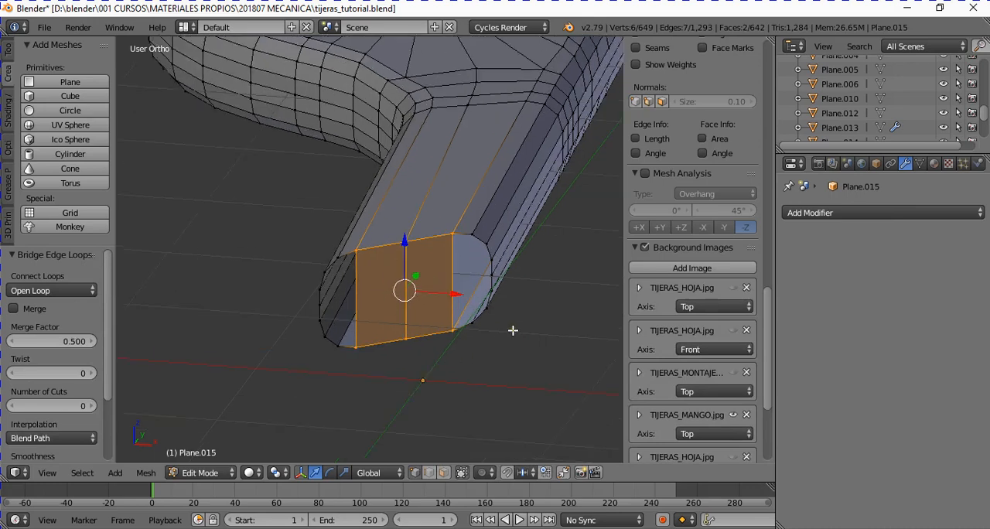
{"action": "right_click", "coordinate": [491, 243]}
{"action": "middle_click_drag", "start_coordinate": [471, 268], "coordinate": [454, 253]}
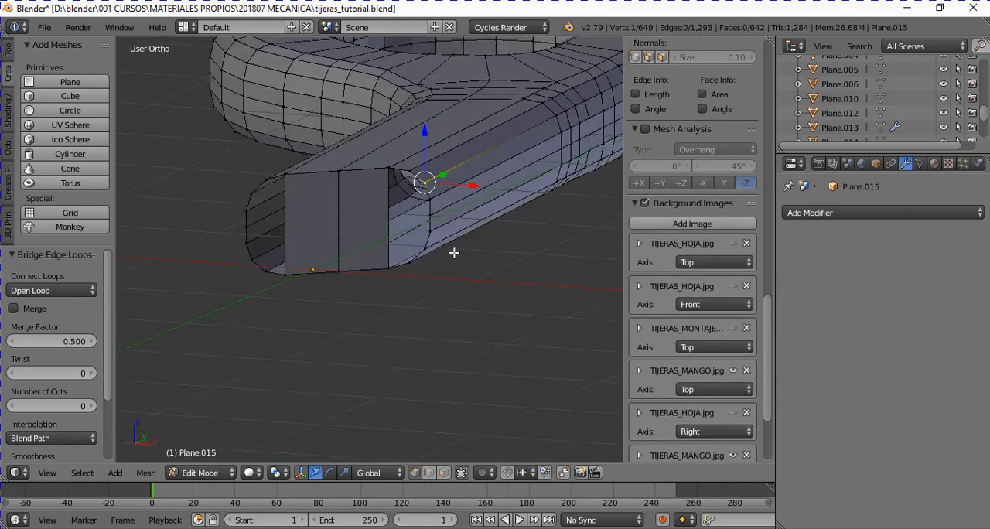
{"action": "right_click", "coordinate": [426, 246], "text": "ctrl"}
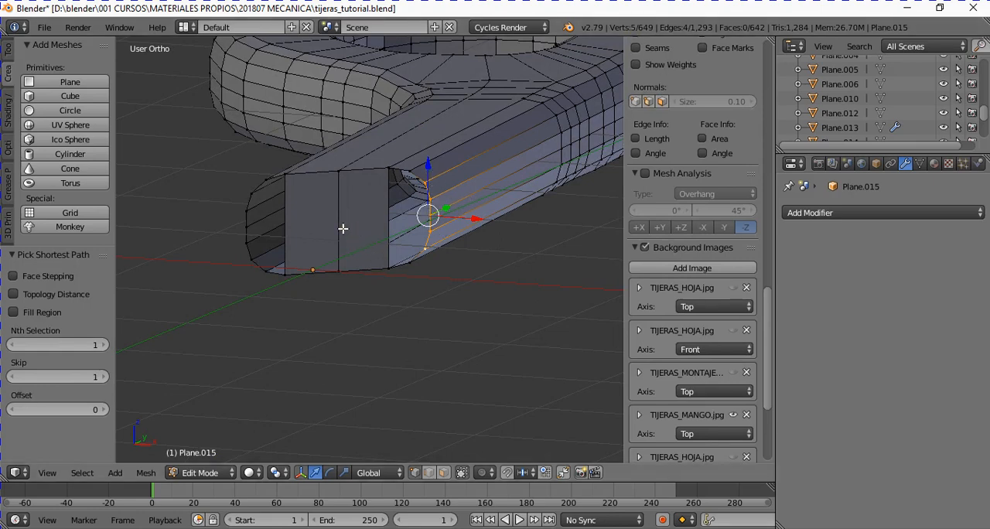
- Add five unslid loop cuts running across the bridged faces of the shank end
{"action": "key", "text": "ctrl+r"}
{"action": "scroll", "coordinate": [343, 225], "scroll_direction": "up", "scroll_amount": 4}
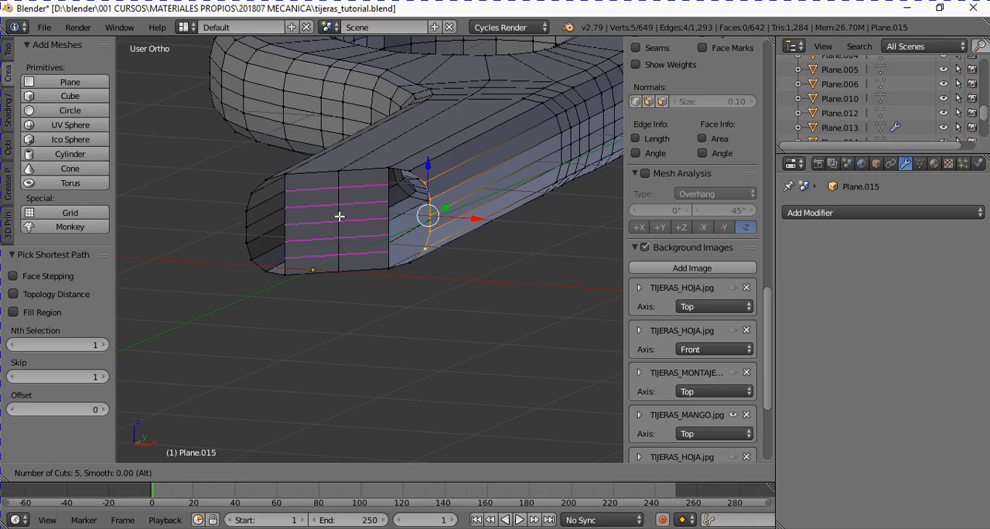
{"action": "left_click", "coordinate": [339, 216]}
{"action": "right_click", "coordinate": [338, 218]}
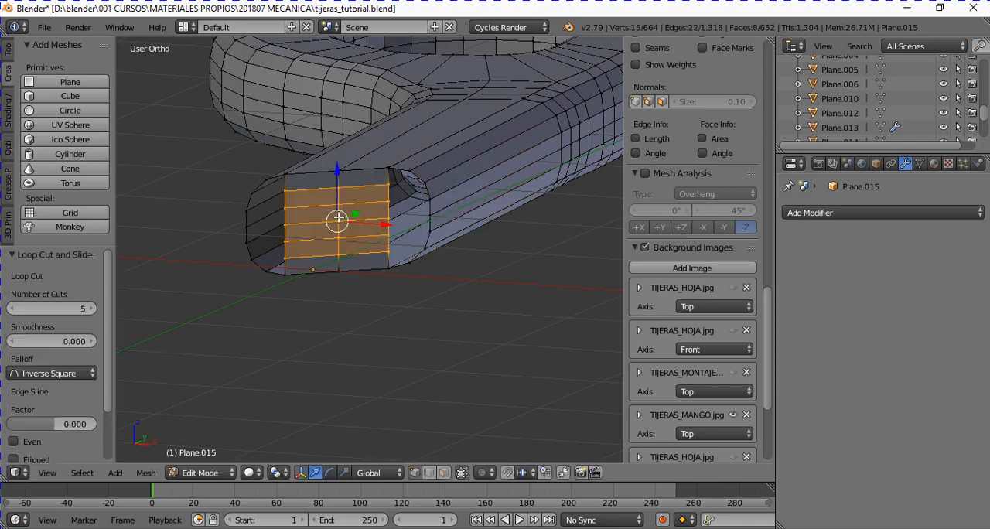
- Select the bridged faces' -X vertex column and the rounded rim opposite it, and join them with Bridge Edge Loops
{"action": "middle_click_drag", "start_coordinate": [384, 212], "coordinate": [371, 234]}
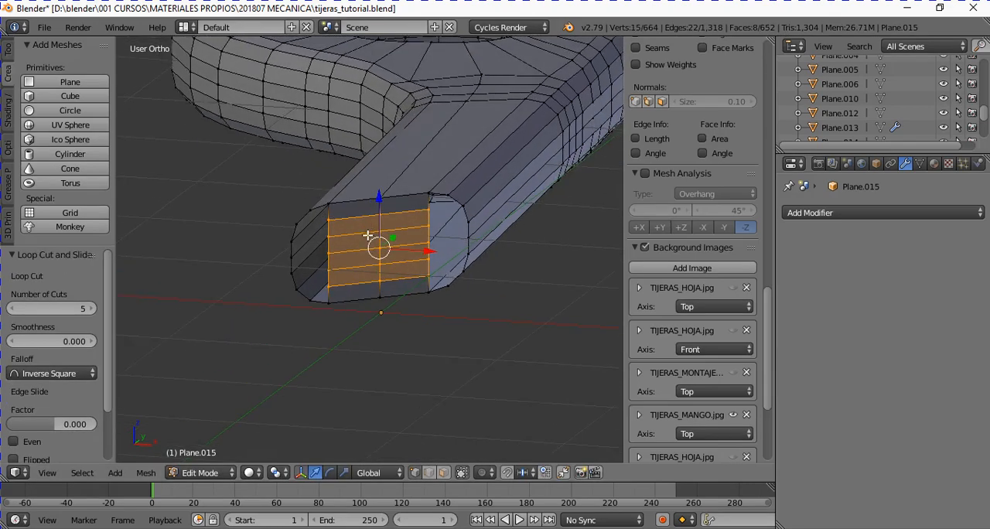
{"action": "right_click", "coordinate": [331, 219]}
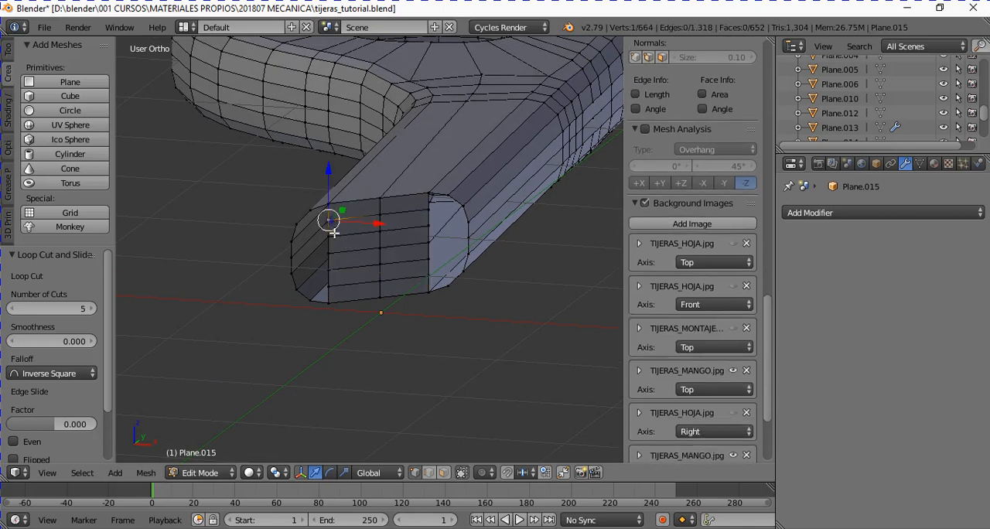
{"action": "right_click", "coordinate": [330, 285], "text": "ctrl"}
{"action": "right_click", "coordinate": [301, 227], "text": "shift"}
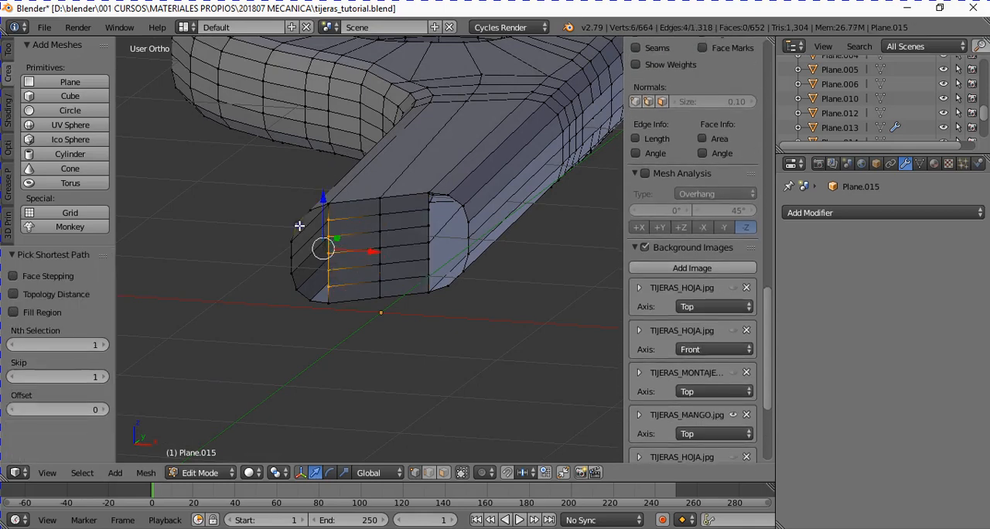
{"action": "right_click", "coordinate": [302, 290], "text": "ctrl+shift"}
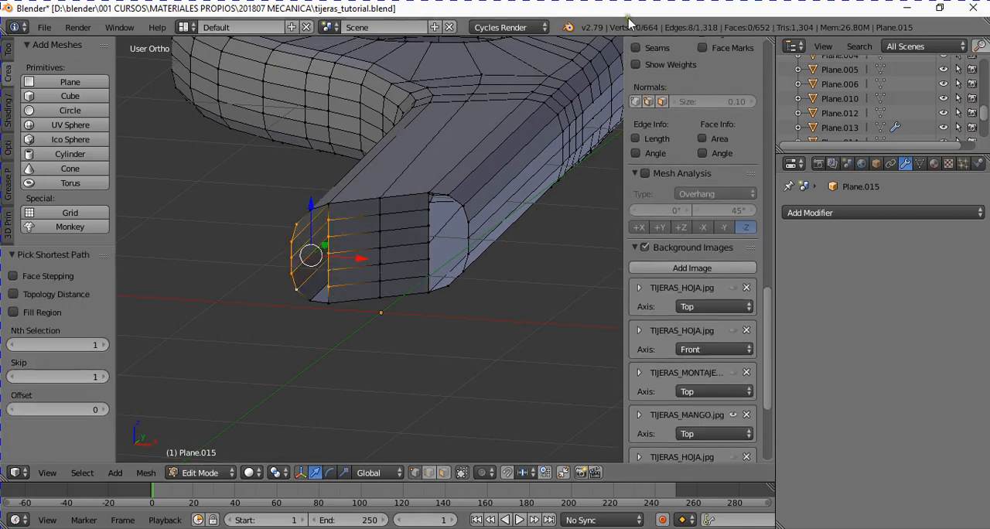
{"action": "key", "text": "space"}
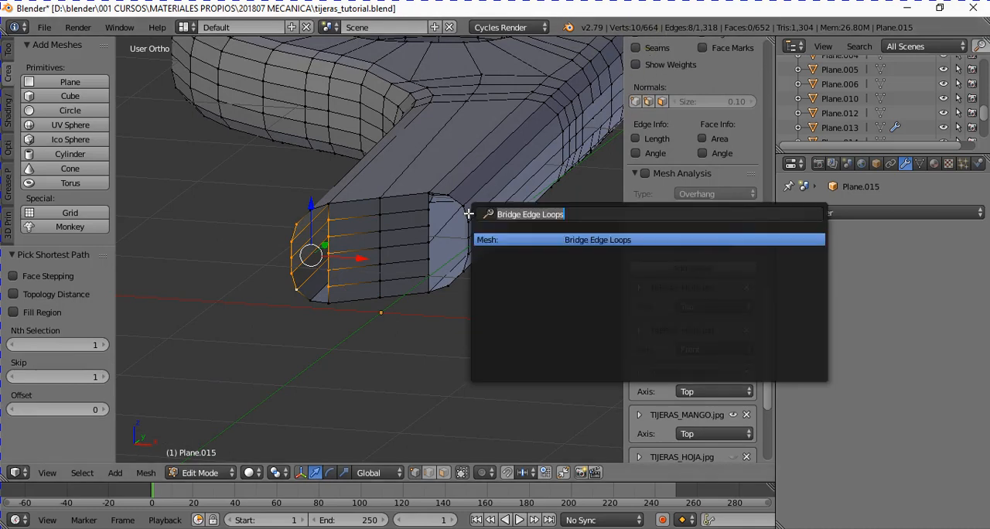
{"action": "left_click", "coordinate": [573, 240]}
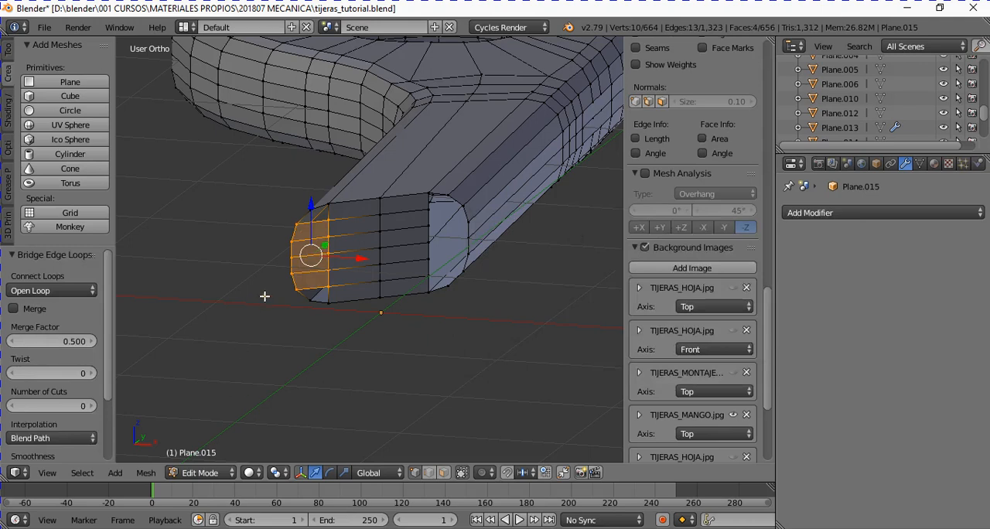
- Bridge the shank end's +X vertex column to the rounded rim vertices on that side
{"action": "right_click", "coordinate": [424, 226]}
{"action": "right_click", "coordinate": [426, 211]}
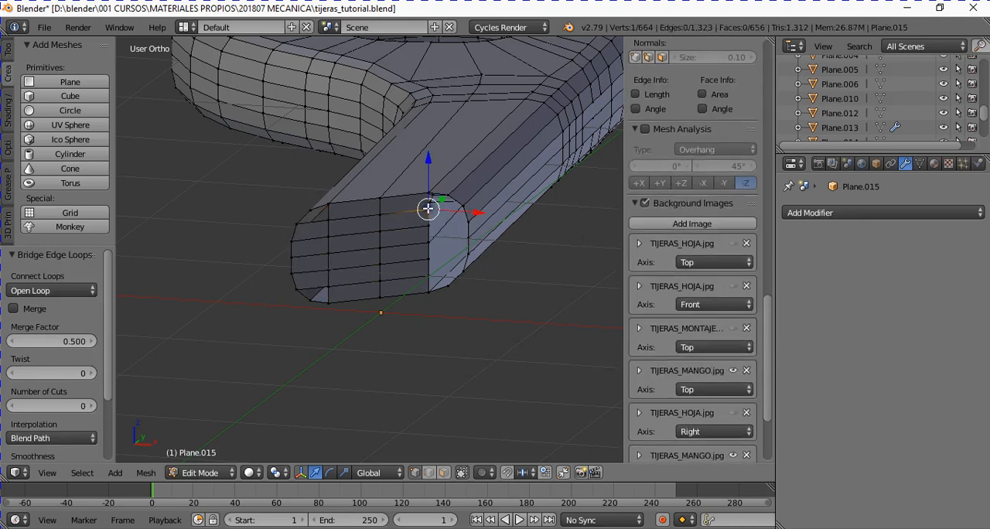
{"action": "right_click", "coordinate": [424, 271], "text": "ctrl"}
{"action": "right_click", "coordinate": [461, 210], "text": "ctrl"}
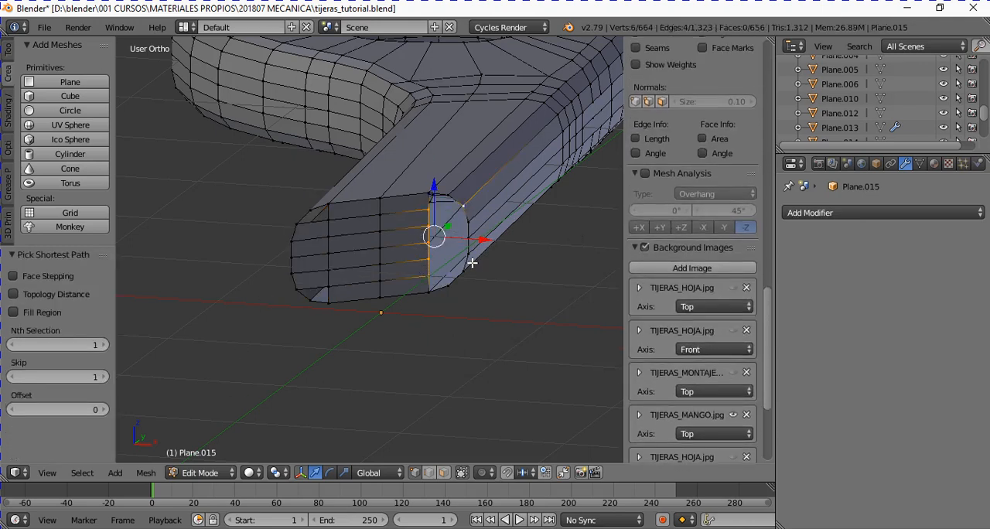
{"action": "key", "text": "space"}
{"action": "key", "text": "Return"}
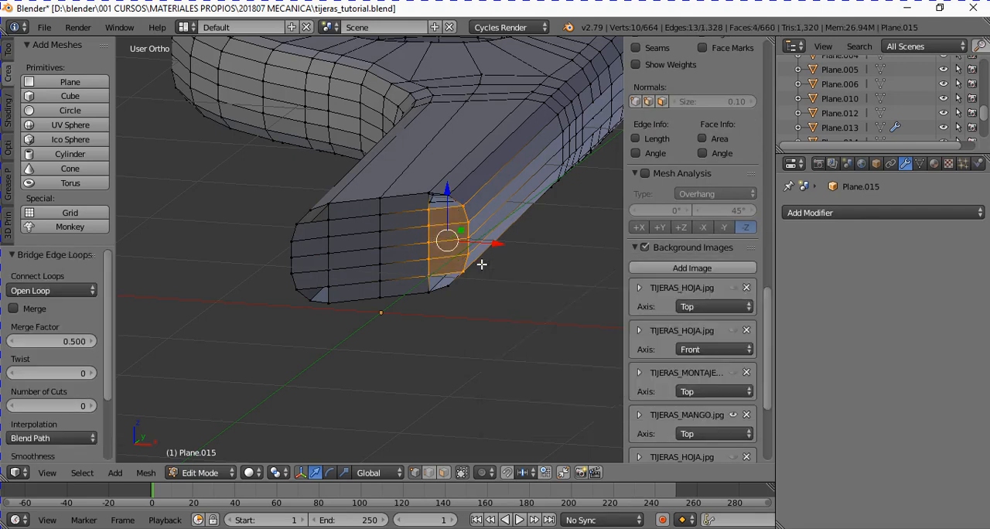
- Fill the four remaining corner gaps of the shank end with a four-vertex face each
{"action": "scroll", "coordinate": [376, 266], "scroll_direction": "up", "scroll_amount": 3}
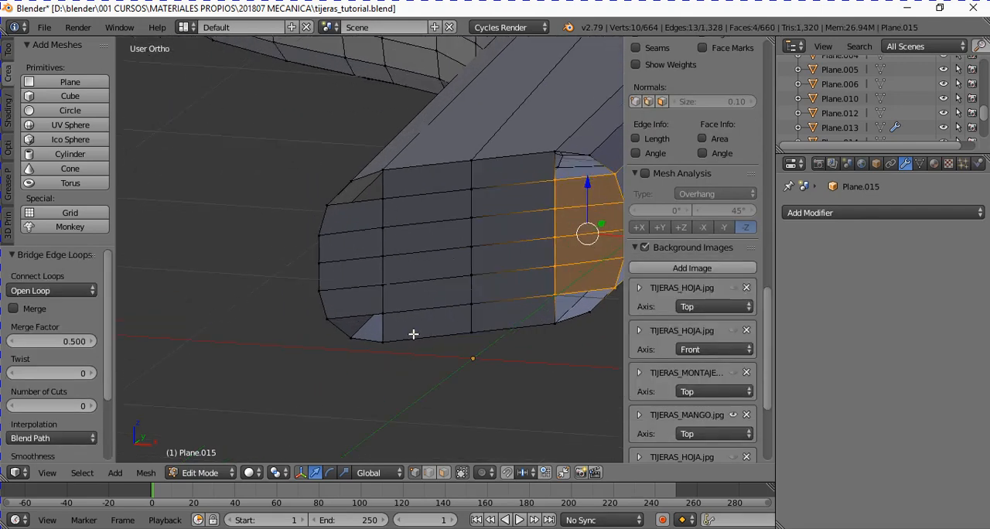
{"action": "right_click", "coordinate": [382, 329], "text": "alt"}
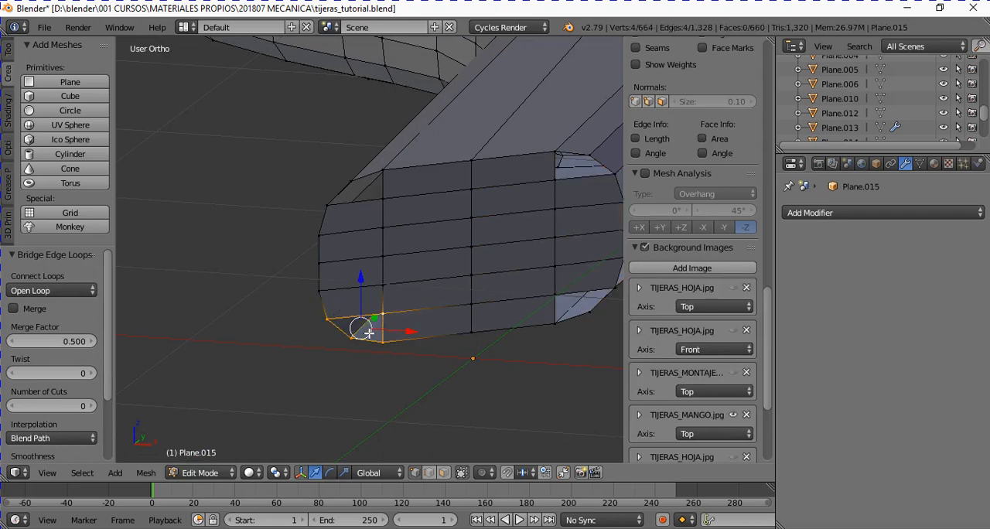
{"action": "key", "text": "f"}
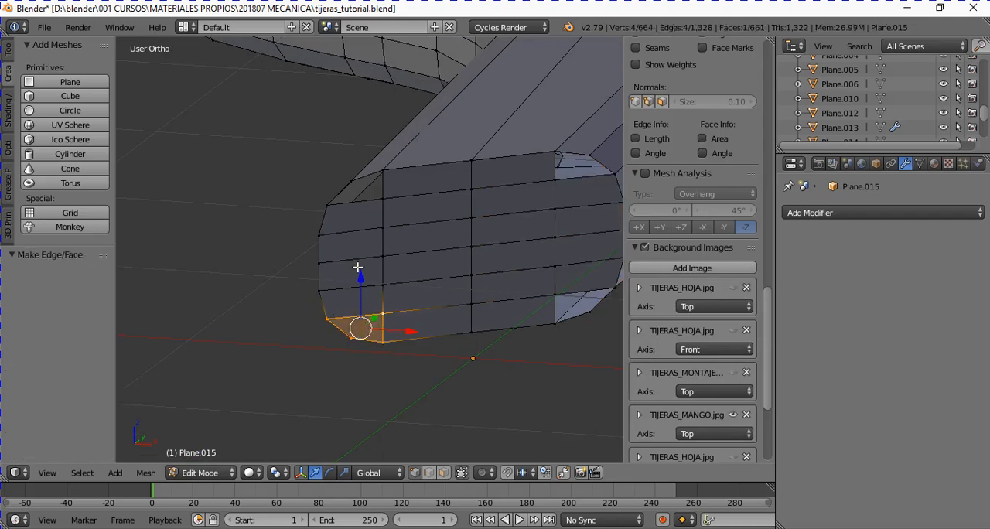
{"action": "right_click", "coordinate": [383, 185], "text": "alt"}
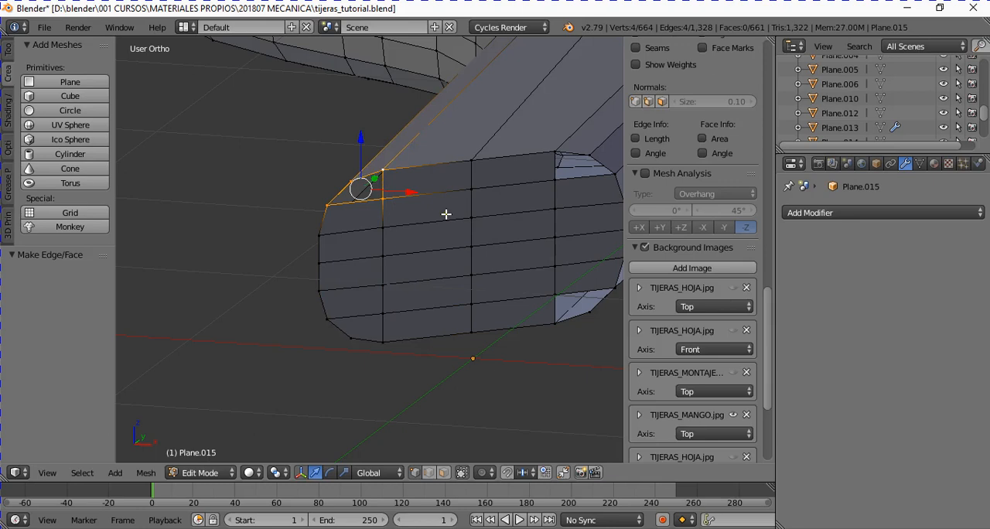
{"action": "key", "text": "f"}
{"action": "right_click", "coordinate": [588, 179], "text": "alt"}
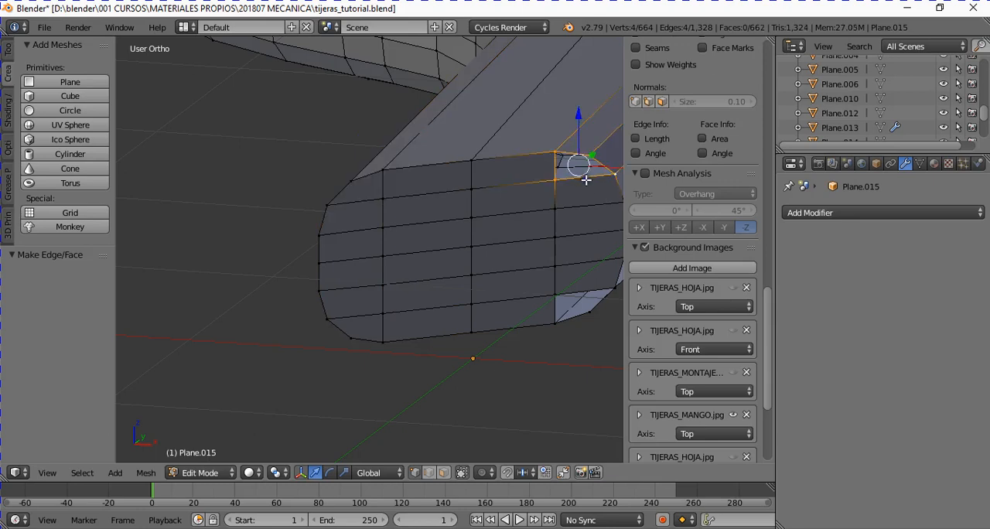
{"action": "key", "text": "f"}
{"action": "right_click", "coordinate": [572, 304], "text": "alt"}
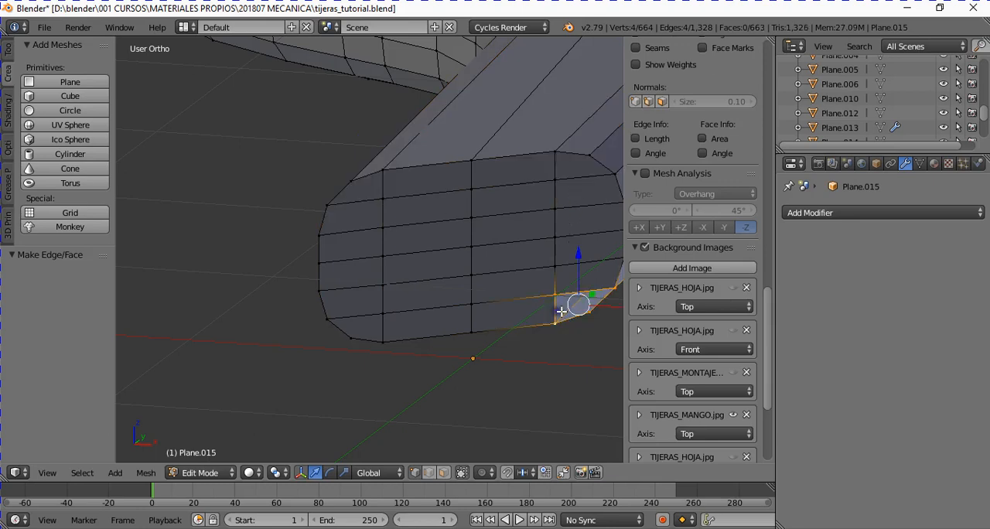
{"action": "key", "text": "f"}
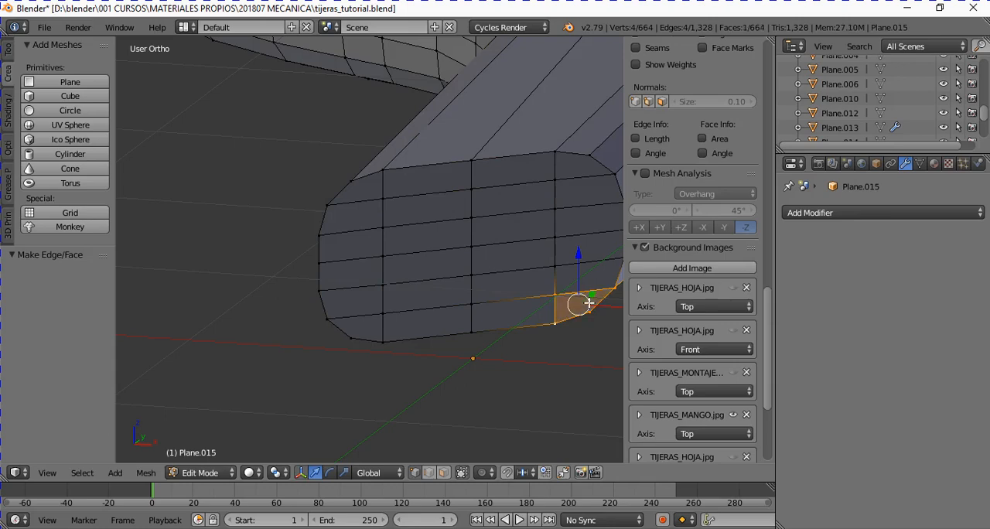
- Return to Object Mode and inspect the handle and its closed shank end
{"action": "key", "text": "Tab"}
{"action": "middle_click_drag", "start_coordinate": [584, 305], "coordinate": [471, 308]}
{"action": "scroll", "coordinate": [512, 284], "scroll_direction": "down", "scroll_amount": 5}
{"action": "scroll", "coordinate": [472, 307], "scroll_direction": "up", "scroll_amount": 3, "text": "shift"}
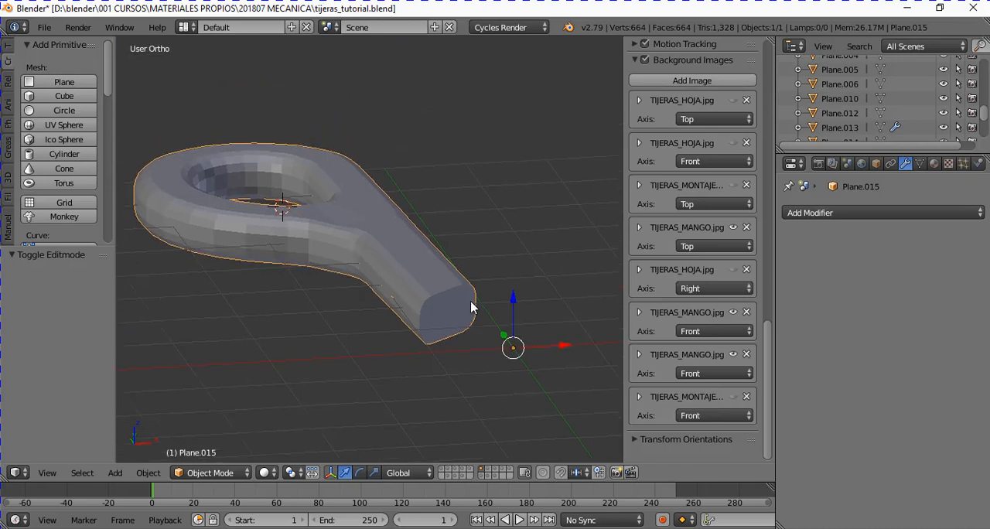
{"action": "scroll", "coordinate": [471, 307], "scroll_direction": "up", "scroll_amount": 1}
{"action": "scroll", "coordinate": [457, 307], "scroll_direction": "down", "scroll_amount": 1, "text": "ctrl"}
{"action": "scroll", "coordinate": [457, 307], "scroll_direction": "up", "scroll_amount": 2, "text": "ctrl"}
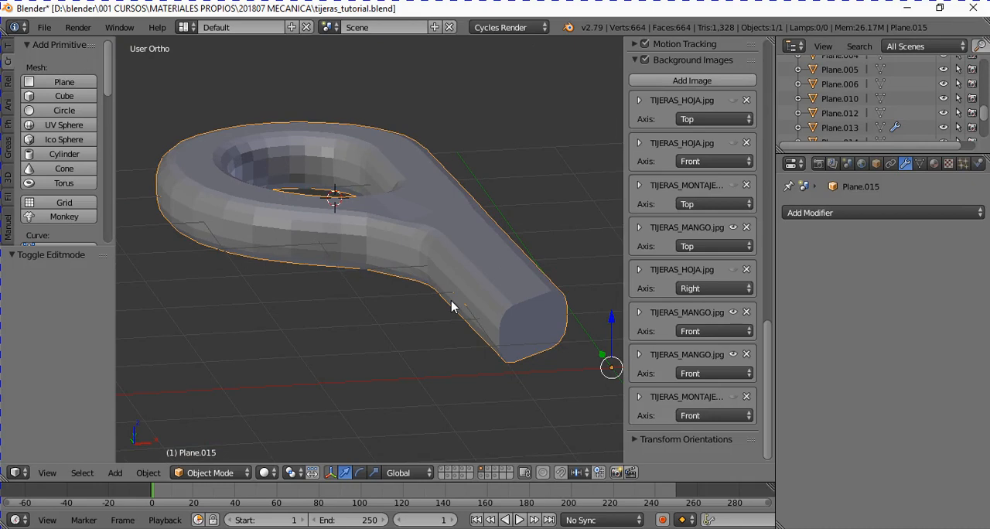
- Select the handle's whole mesh in Edit Mode, recalculate its normals to the outside, and return to Object Mode
{"action": "key", "text": "Tab"}
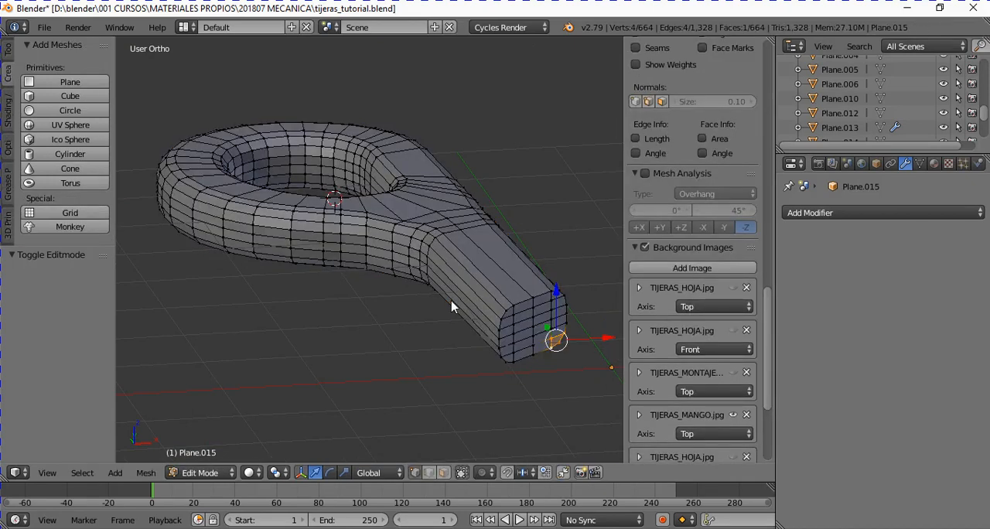
{"action": "key", "text": "a"}
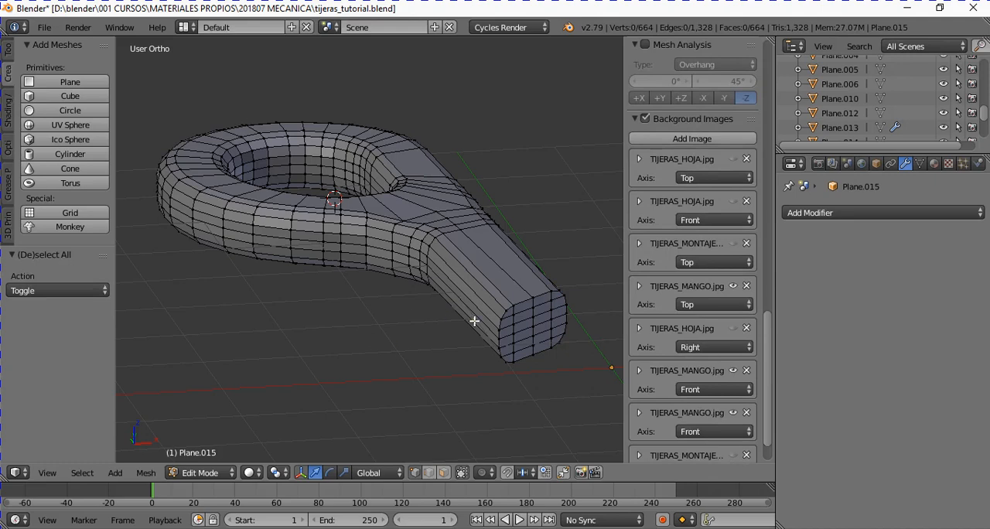
{"action": "key", "text": "a"}
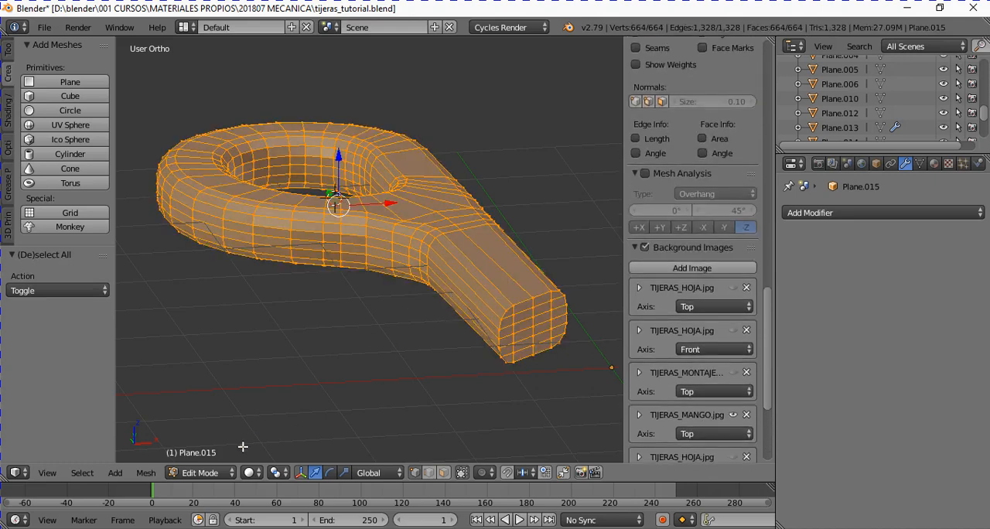
{"action": "left_click", "coordinate": [146, 473]}
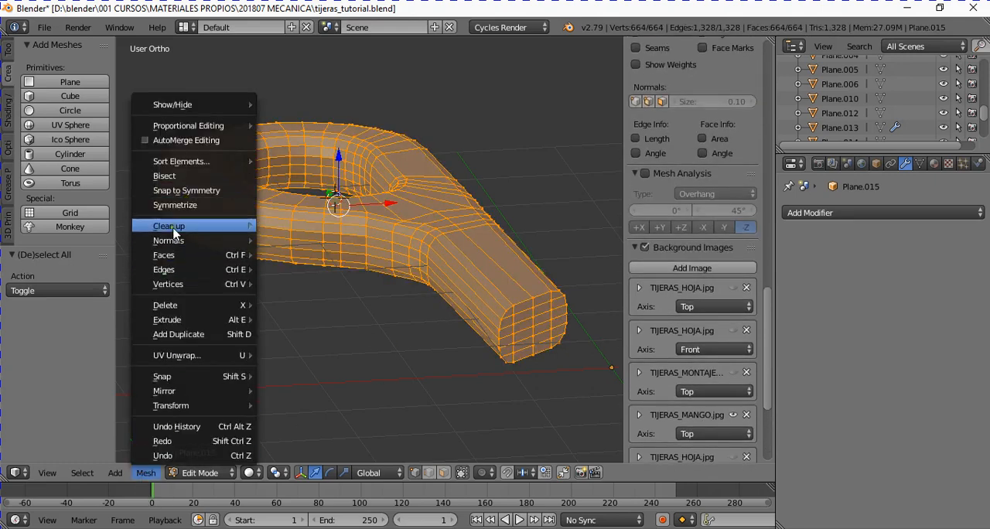
{"action": "mouse_move", "coordinate": [175, 241]}
{"action": "left_click", "coordinate": [325, 239]}
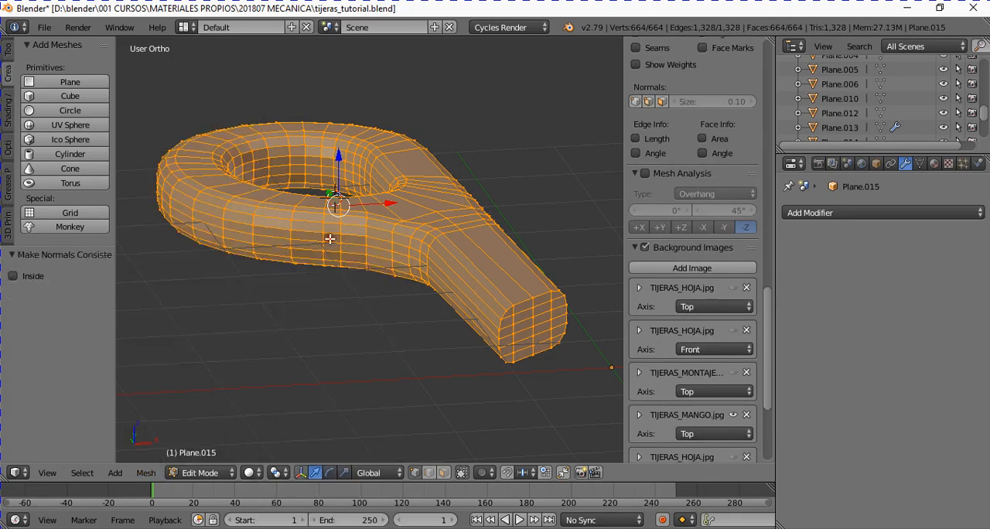
{"action": "key", "text": "Tab"}
{"action": "mouse_move", "coordinate": [399, 290]}
{"action": "middle_mouse_down"}
{"action": "mouse_move", "coordinate": [420, 305]}
{"action": "mouse_move", "coordinate": [365, 256]}
{"action": "mouse_move", "coordinate": [385, 203]}
{"action": "mouse_move", "coordinate": [280, 194]}
{"action": "mouse_move", "coordinate": [317, 279]}
{"action": "mouse_move", "coordinate": [361, 268]}
{"action": "mouse_move", "coordinate": [392, 306]}
{"action": "middle_mouse_up"}
{"action": "scroll", "coordinate": [392, 306], "scroll_direction": "down", "scroll_amount": 3}
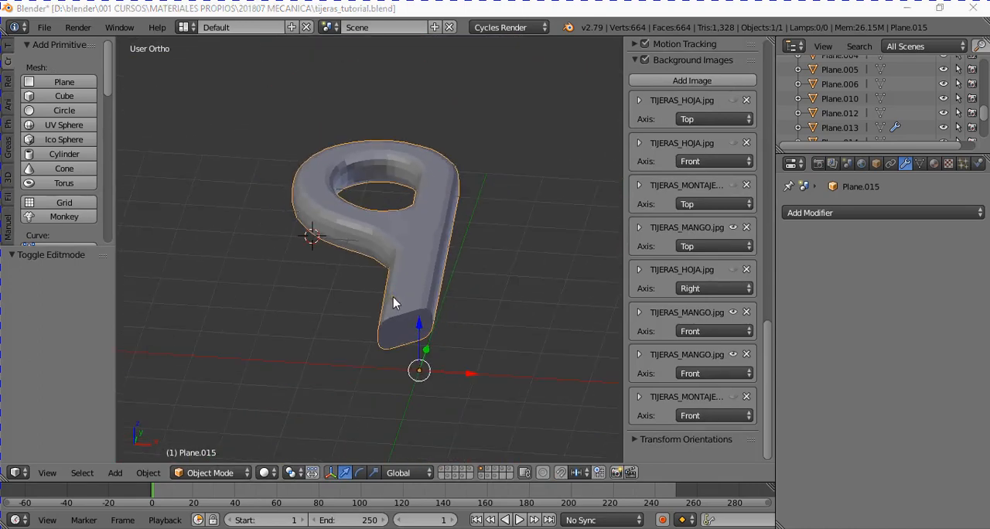
{"action": "scroll", "coordinate": [474, 224], "scroll_direction": "down", "scroll_amount": 1}
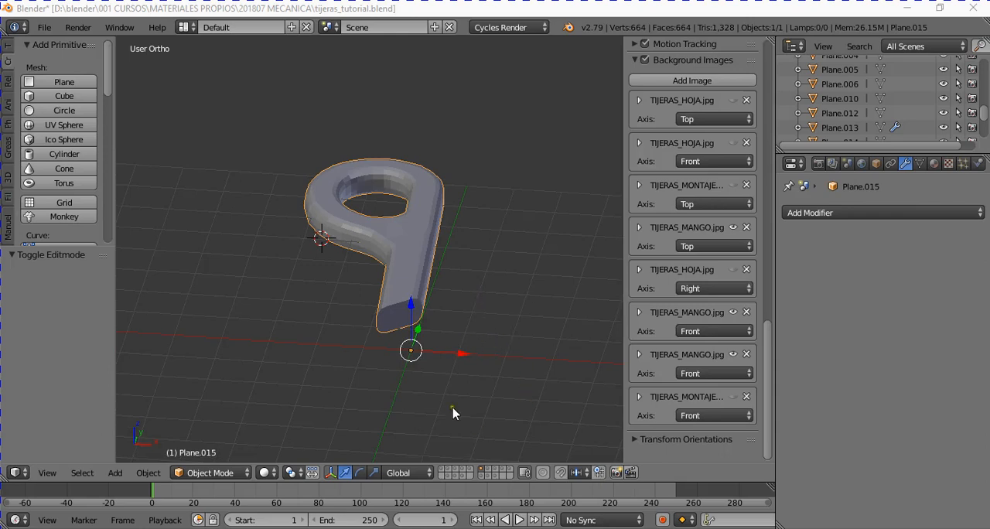
{"action": "middle_click_drag", "start_coordinate": [529, 358], "coordinate": [503, 355]}
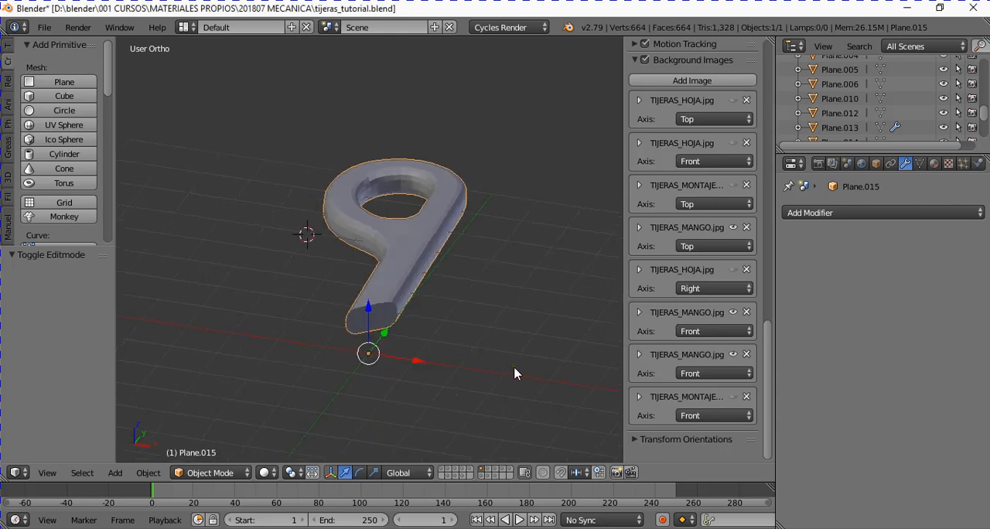
- Compare the handle with the TIJERAS_MANGO drawing in front view, examining the shank section dimensions and the slot outline at its end
{"action": "key", "text": "KP_1"}
{"action": "scroll", "coordinate": [513, 368], "scroll_direction": "up", "scroll_amount": 18, "text": "ctrl"}
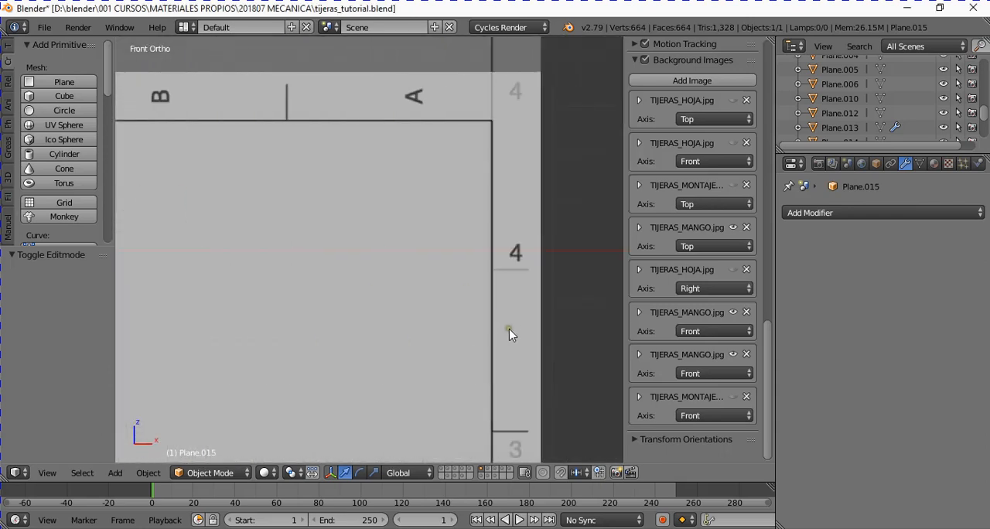
{"action": "scroll", "coordinate": [509, 329], "scroll_direction": "down", "scroll_amount": 5}
{"action": "scroll", "coordinate": [473, 352], "scroll_direction": "down", "scroll_amount": 3, "text": "shift"}
{"action": "scroll", "coordinate": [471, 354], "scroll_direction": "down", "scroll_amount": 13, "text": "shift"}
{"action": "scroll", "coordinate": [436, 340], "scroll_direction": "up", "scroll_amount": 3}
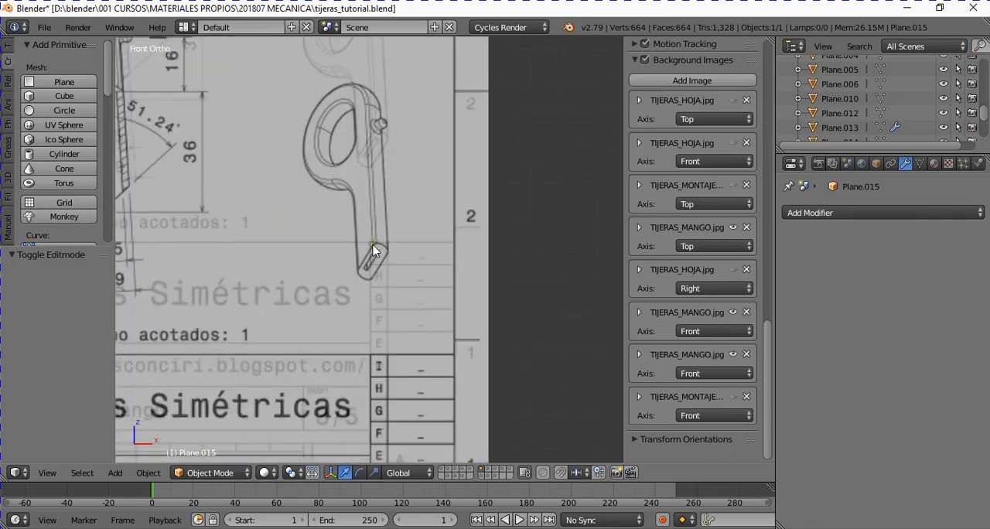
{"action": "scroll", "coordinate": [362, 172], "scroll_direction": "down", "scroll_amount": 6}
{"action": "scroll", "coordinate": [251, 224], "scroll_direction": "up", "scroll_amount": 4, "text": "ctrl"}
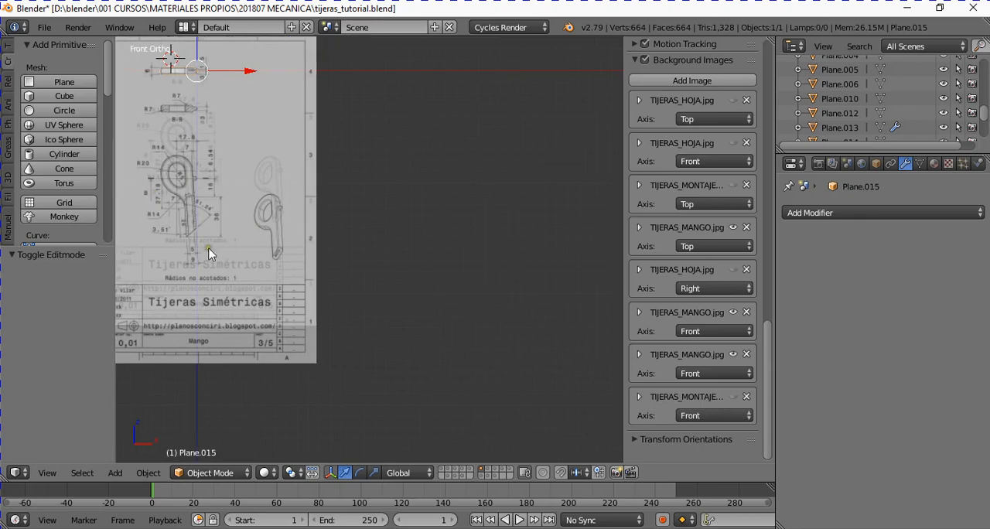
{"action": "scroll", "coordinate": [234, 260], "scroll_direction": "down", "scroll_amount": 5, "text": "ctrl"}
{"action": "scroll", "coordinate": [236, 261], "scroll_direction": "up", "scroll_amount": 5}
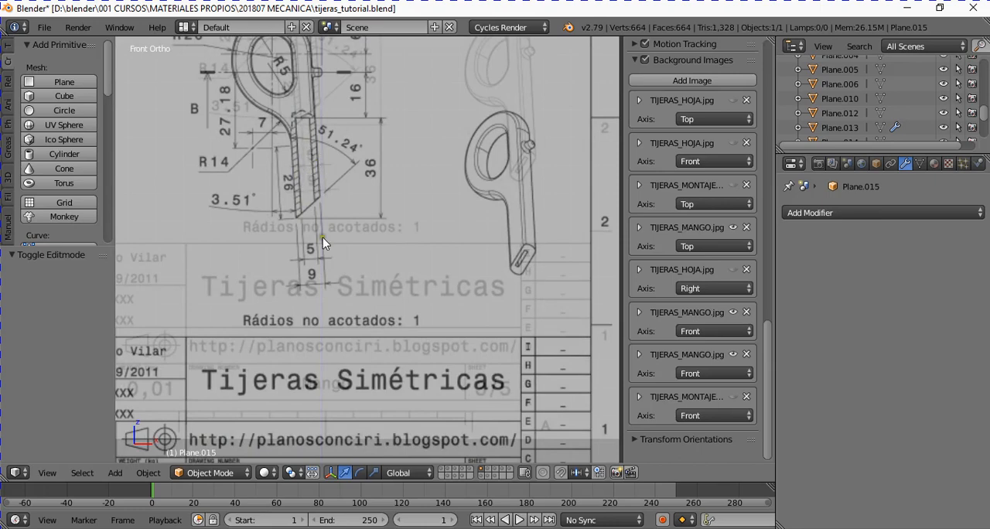
{"action": "scroll", "coordinate": [347, 226], "scroll_direction": "down", "scroll_amount": 3}
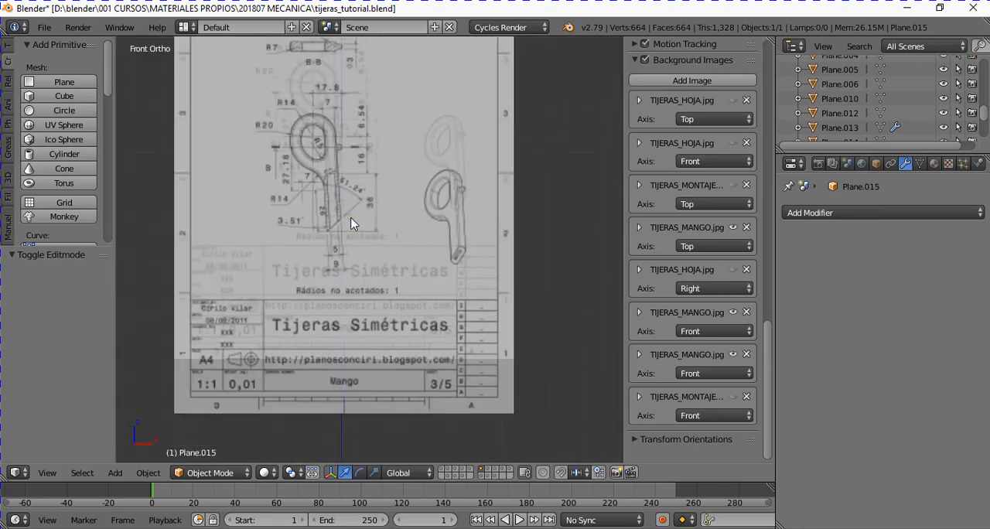
{"action": "mouse_move", "coordinate": [352, 224]}
{"action": "middle_mouse_down"}
{"action": "mouse_move", "coordinate": [372, 177]}
{"action": "mouse_move", "coordinate": [363, 219]}
{"action": "mouse_move", "coordinate": [399, 233]}
{"action": "mouse_move", "coordinate": [401, 248]}
{"action": "middle_mouse_up"}
{"action": "scroll", "coordinate": [364, 220], "scroll_direction": "up", "scroll_amount": 6}
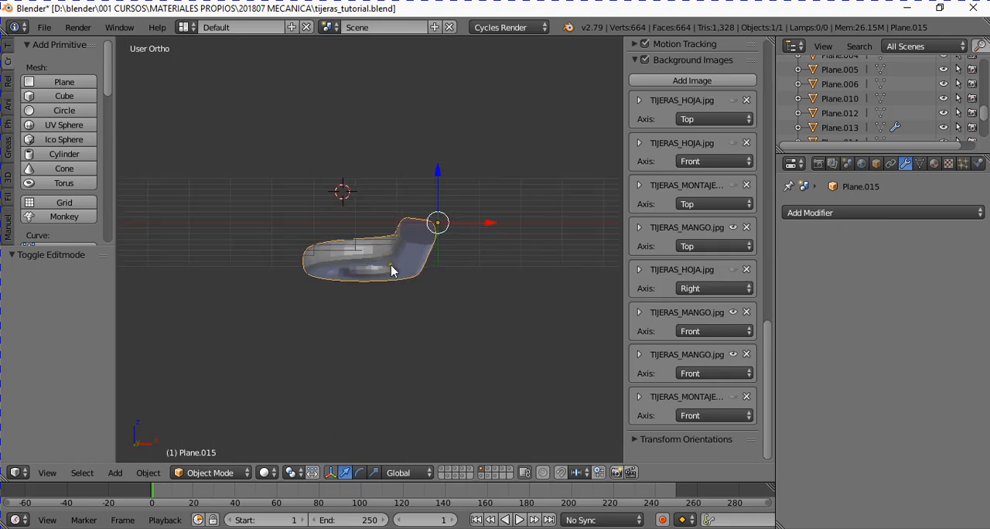
{"action": "key", "text": "KP_1"}
{"action": "scroll", "coordinate": [464, 283], "scroll_direction": "up", "scroll_amount": 5}
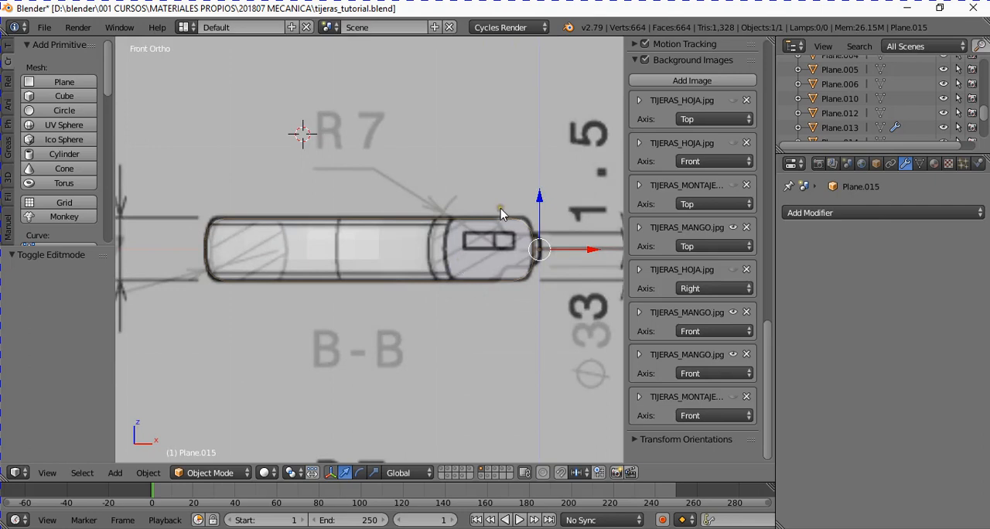
- Enter Edit Mode on the handle and select the eight vertices around the slot outline on the shank end
{"action": "scroll", "coordinate": [389, 242], "scroll_direction": "up", "scroll_amount": 4, "text": "ctrl"}
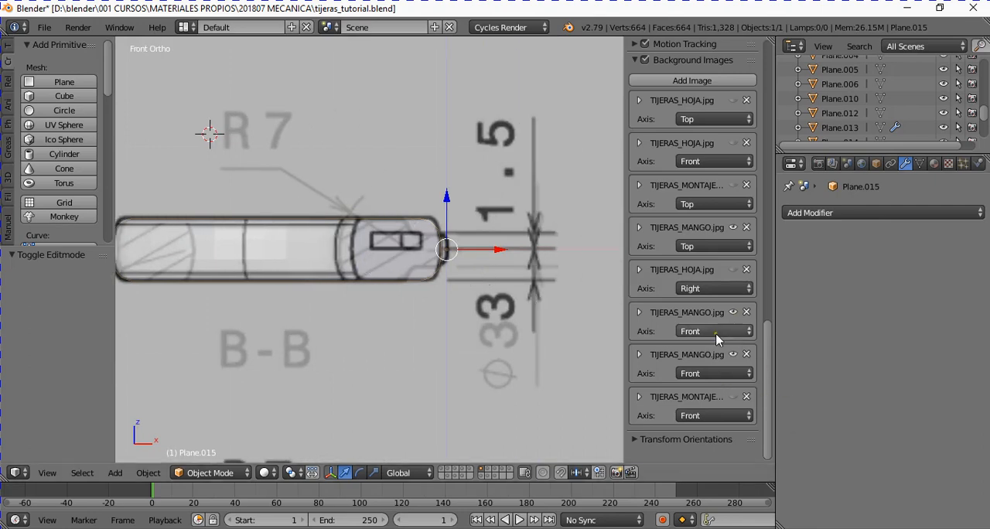
{"action": "scroll", "coordinate": [419, 276], "scroll_direction": "up", "scroll_amount": 2}
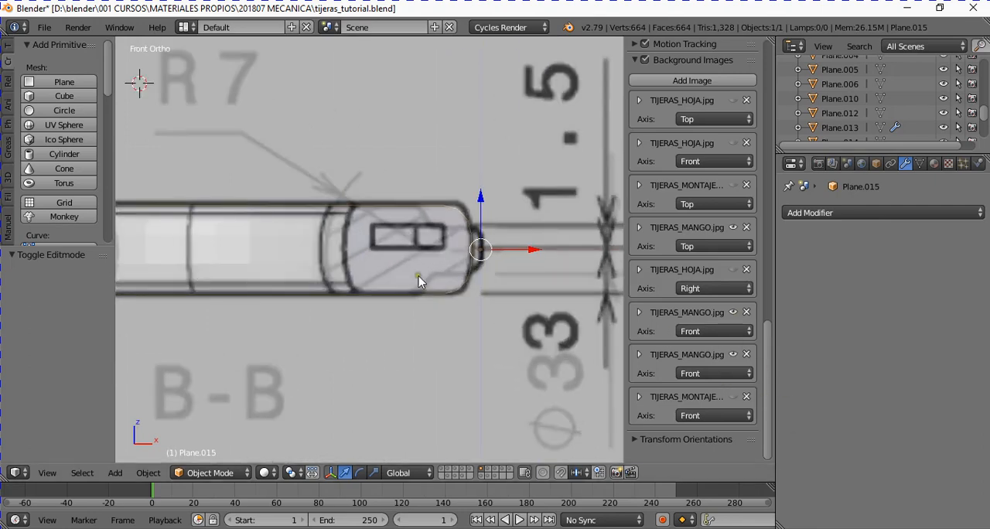
{"action": "key", "text": "Tab"}
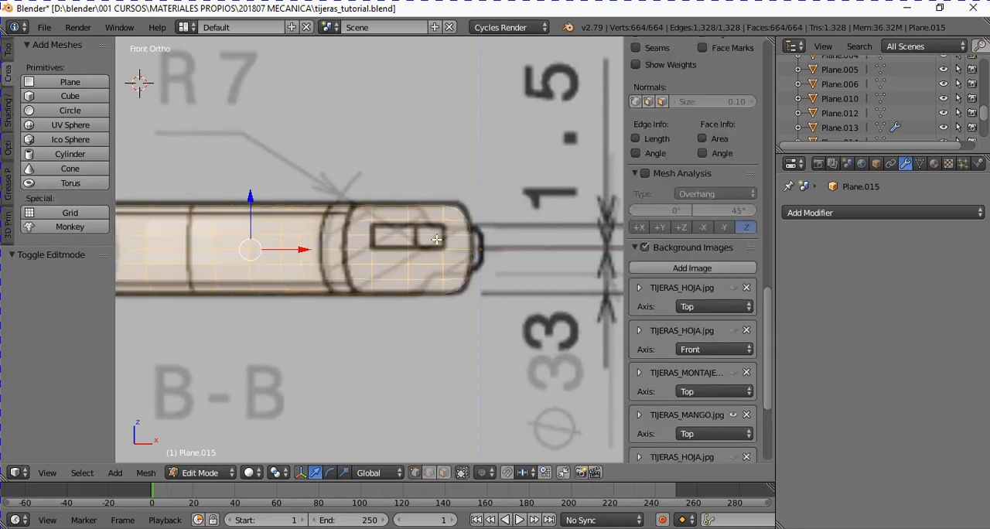
{"action": "scroll", "coordinate": [402, 245], "scroll_direction": "up", "scroll_amount": 3}
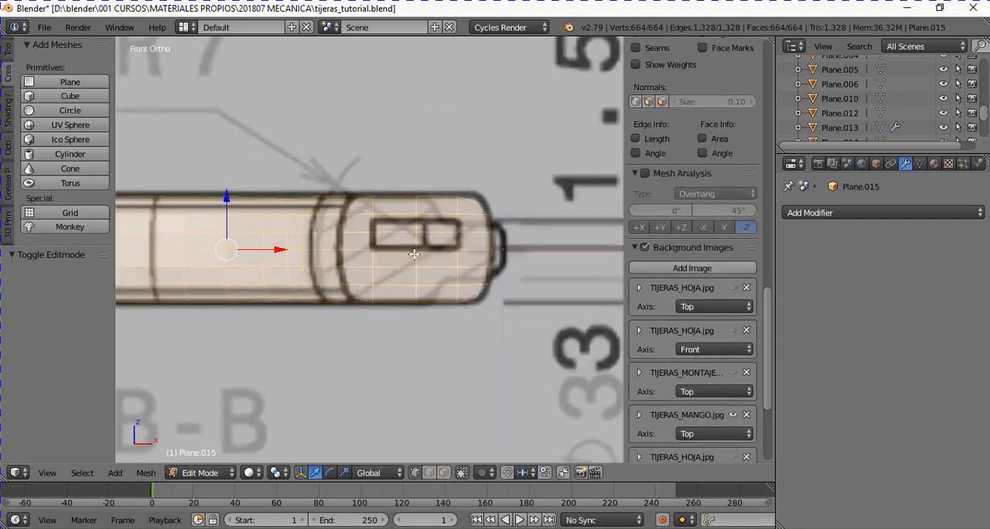
{"action": "right_click", "coordinate": [377, 247]}
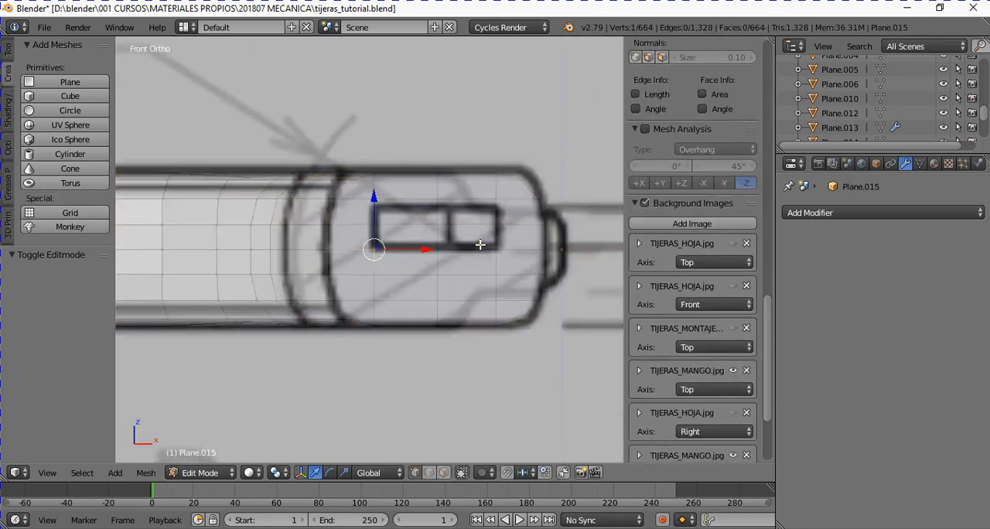
{"action": "right_click", "coordinate": [378, 198], "text": "ctrl"}
{"action": "right_click", "coordinate": [496, 198], "text": "ctrl"}
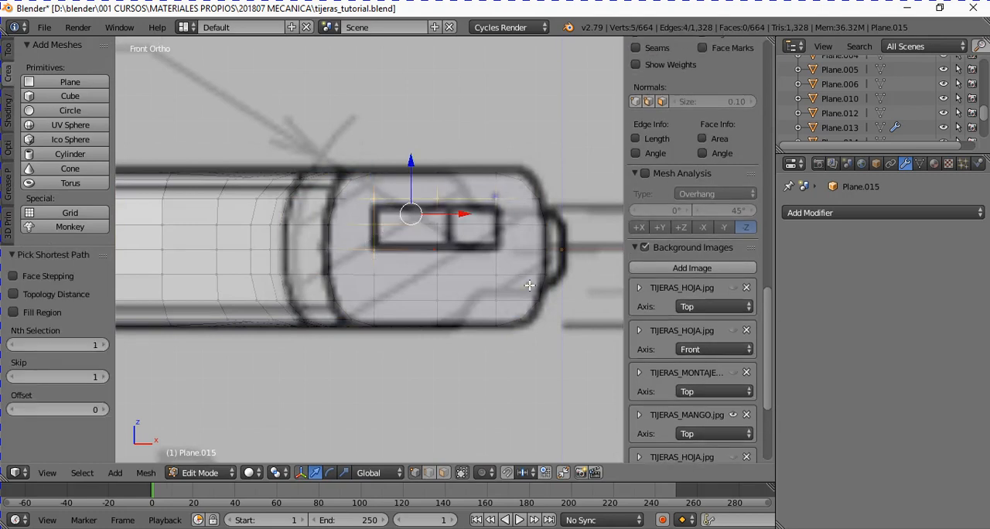
{"action": "right_click", "coordinate": [495, 249], "text": "ctrl"}
{"action": "right_click", "coordinate": [396, 253], "text": "ctrl"}
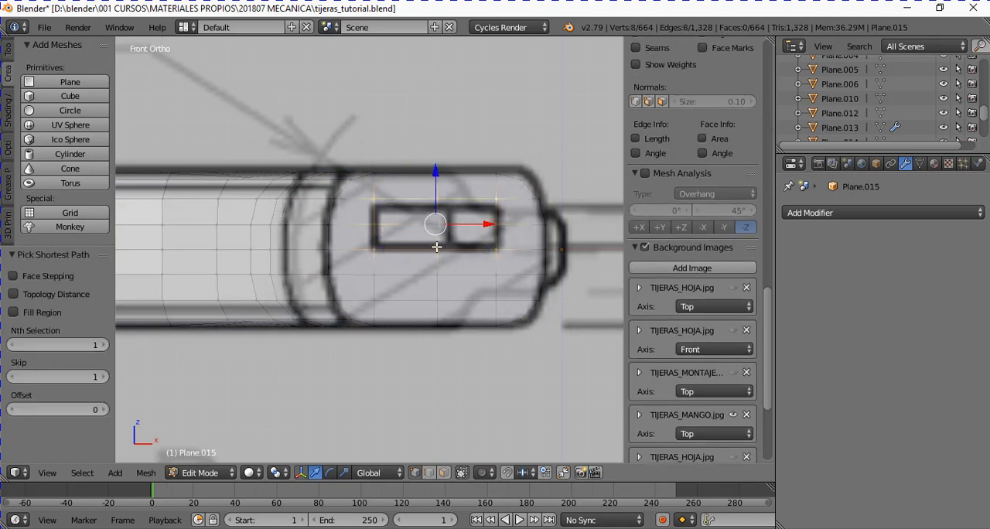
- Select the three vertices above the slot outline and slide them down onto its upper edge by a factor of about 0.257
{"action": "right_click", "coordinate": [376, 199]}
{"action": "right_click", "coordinate": [435, 200], "text": "shift"}
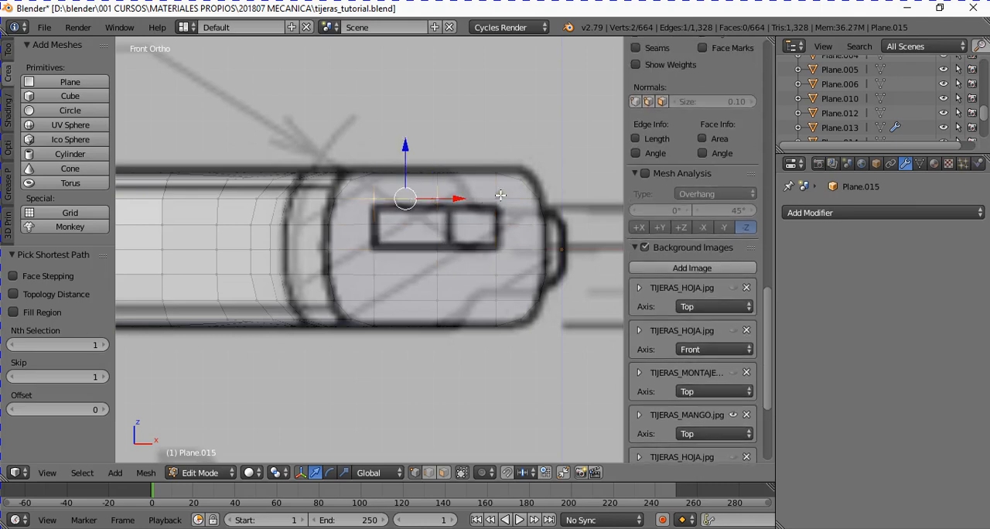
{"action": "right_click", "coordinate": [498, 198], "text": "shift"}
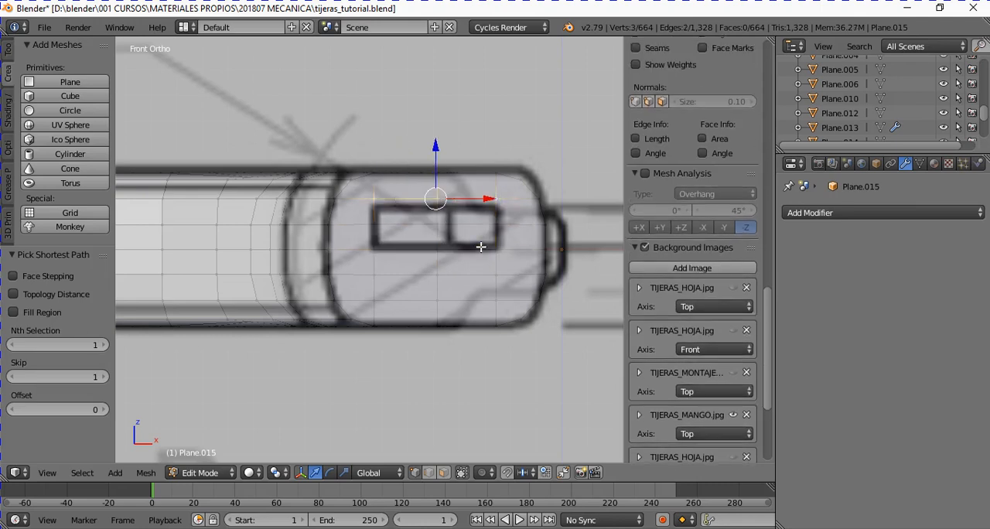
{"action": "key", "text": "shift+v"}
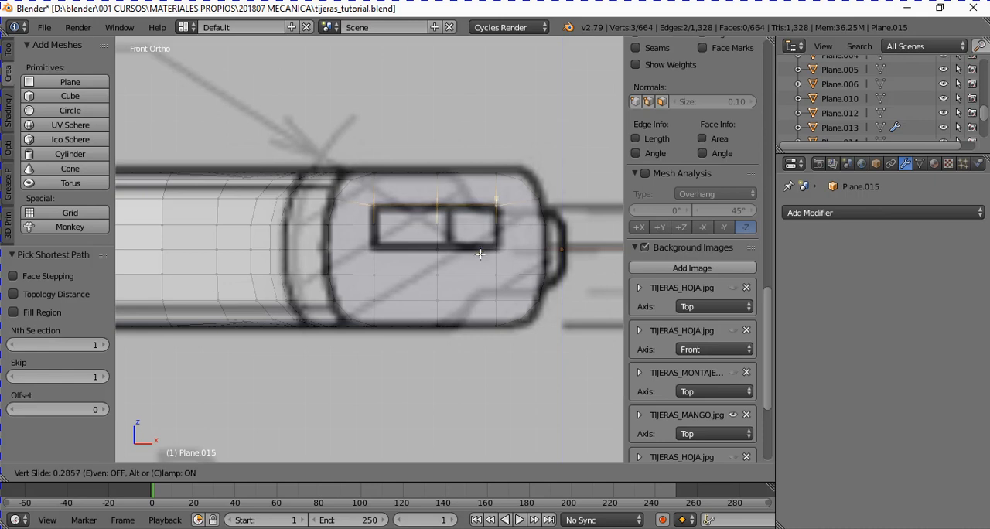
{"action": "left_click", "coordinate": [481, 254]}
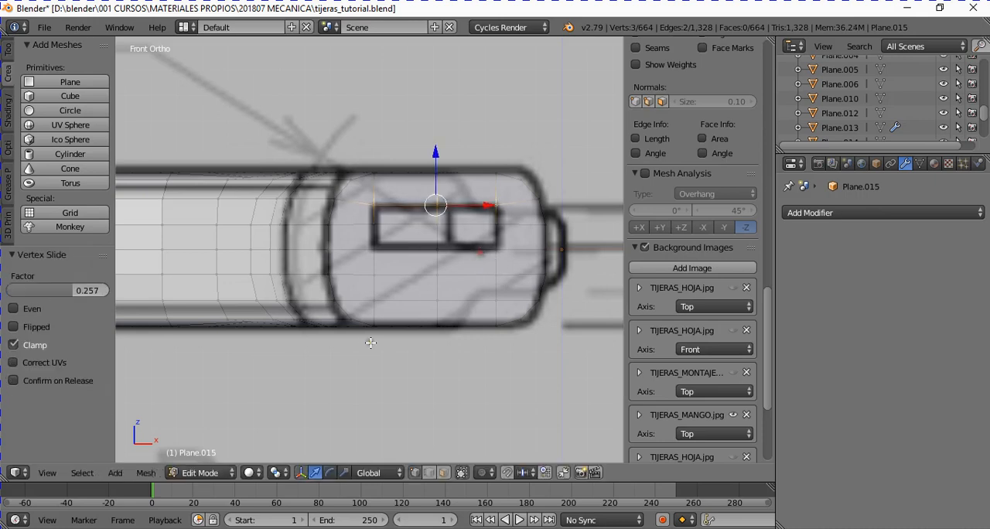
- Select the three vertices along the slot outline's lower edge and slide them up onto it by a factor of about 0.114
{"action": "right_click", "coordinate": [434, 246], "text": "shift"}
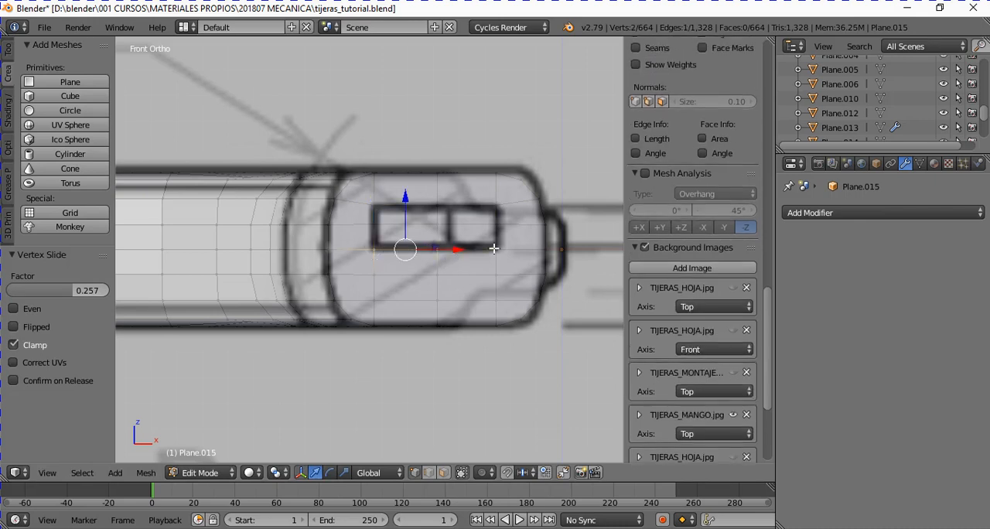
{"action": "right_click", "coordinate": [494, 248], "text": "shift"}
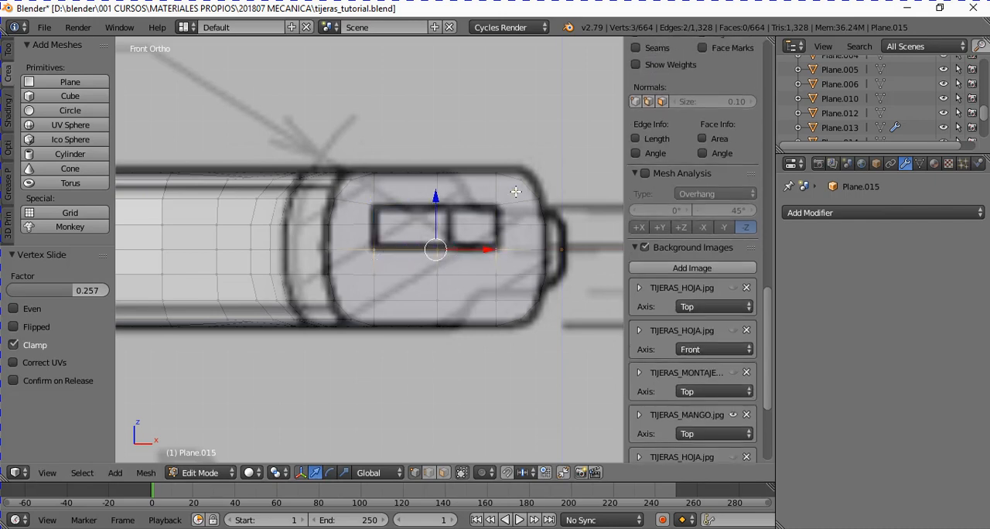
{"action": "key", "text": "shift+v"}
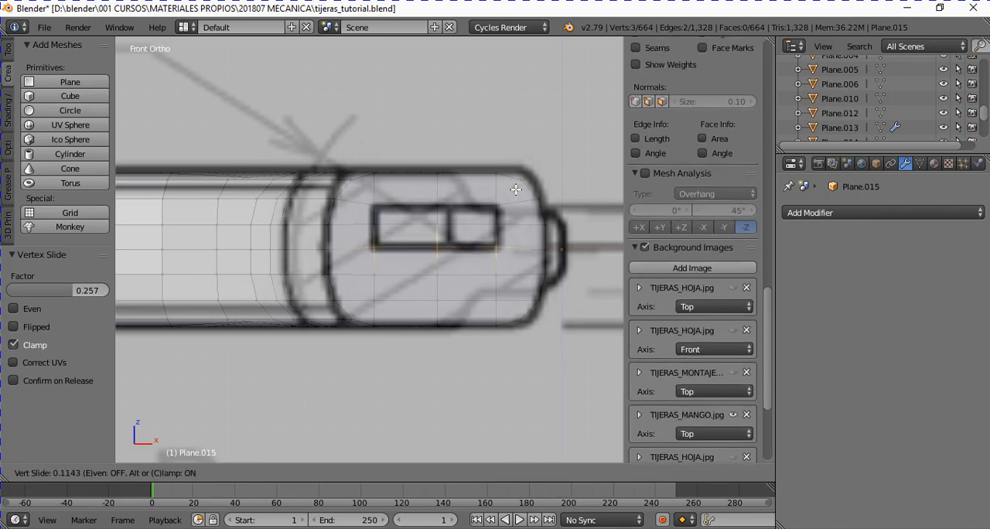
{"action": "left_click", "coordinate": [515, 190]}
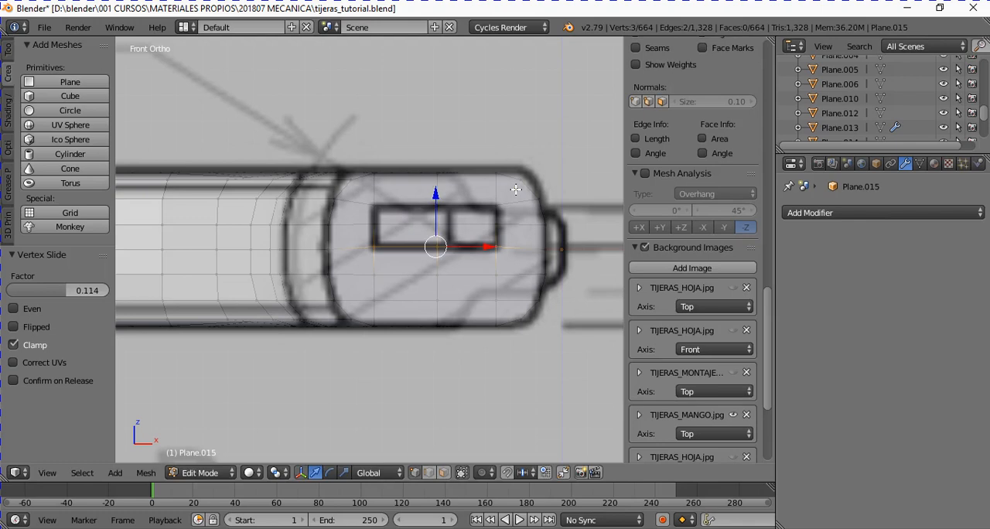
- Select the nine vertices bounding the four faces inside the slot outline on the shank end
{"action": "right_click", "coordinate": [379, 205]}
{"action": "right_click", "coordinate": [379, 227], "text": "shift"}
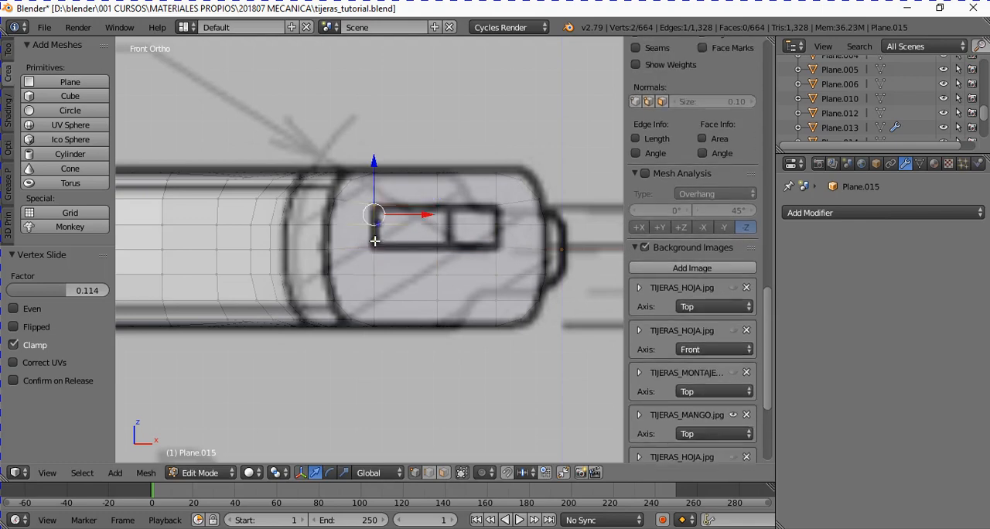
{"action": "right_click", "coordinate": [376, 241], "text": "shift"}
{"action": "right_click", "coordinate": [500, 246], "text": "ctrl"}
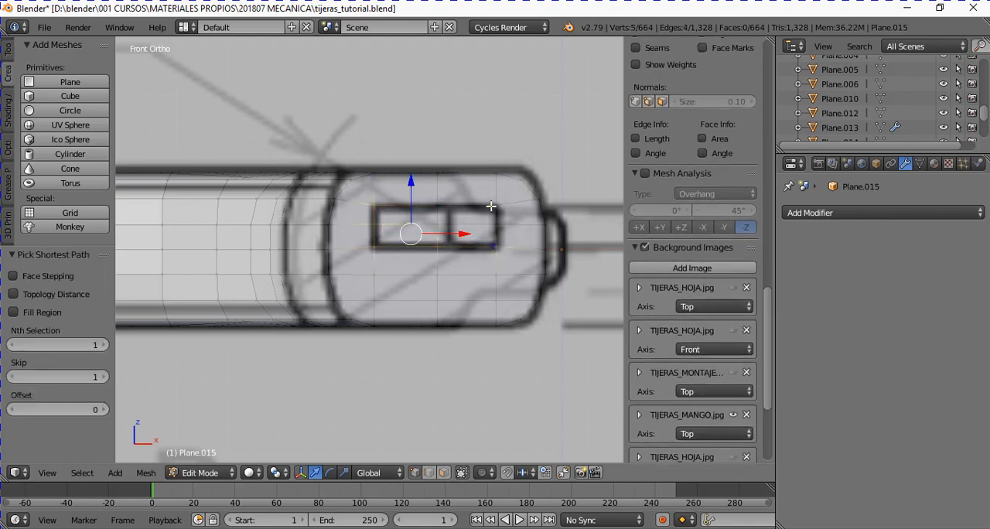
{"action": "right_click", "coordinate": [437, 226], "text": "shift"}
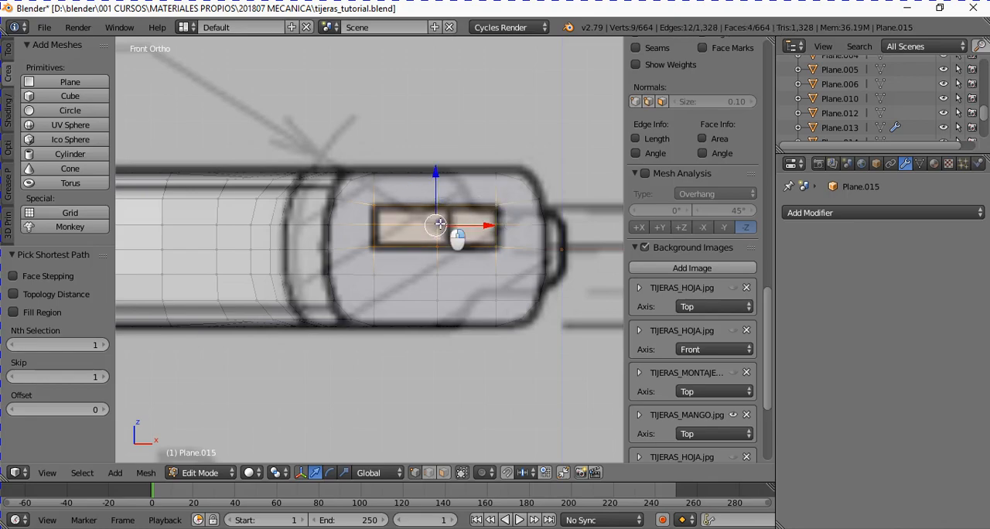
- Inspect the selected slot faces on the shank end, and compare the shank with the slot outline in top view
{"action": "scroll", "coordinate": [472, 223], "scroll_direction": "down", "scroll_amount": 1}
{"action": "middle_click_drag", "start_coordinate": [472, 223], "coordinate": [468, 256]}
{"action": "scroll", "coordinate": [467, 255], "scroll_direction": "down", "scroll_amount": 2}
{"action": "scroll", "coordinate": [467, 255], "scroll_direction": "down", "scroll_amount": 4}
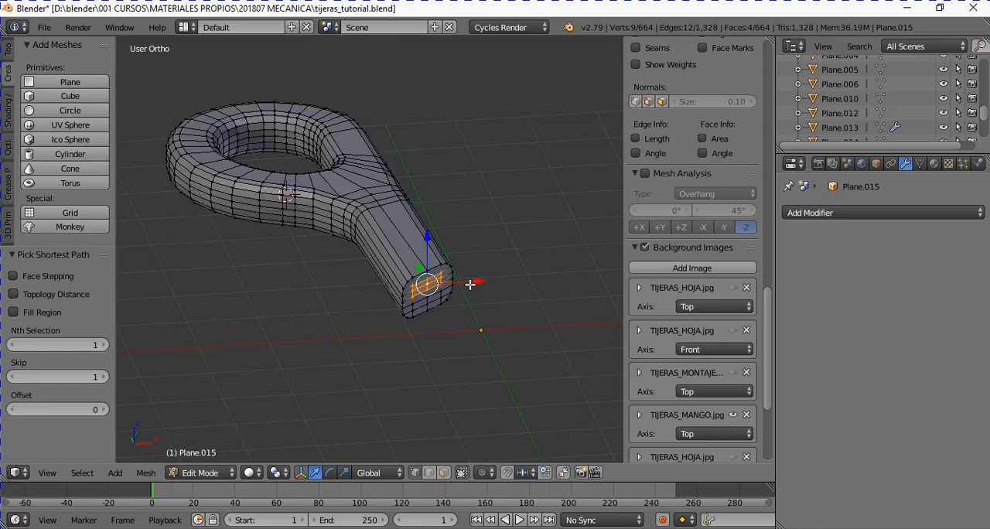
{"action": "key", "text": "KP_7"}
{"action": "scroll", "coordinate": [482, 281], "scroll_direction": "down", "scroll_amount": 2}
{"action": "scroll", "coordinate": [482, 281], "scroll_direction": "up", "scroll_amount": 1}
{"action": "scroll", "coordinate": [469, 328], "scroll_direction": "down", "scroll_amount": 3, "text": "shift"}
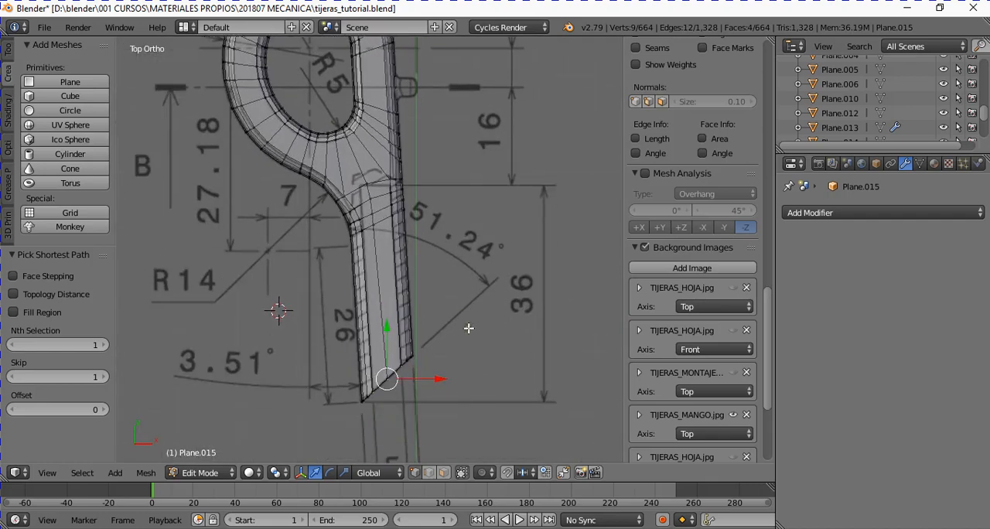
{"action": "scroll", "coordinate": [468, 327], "scroll_direction": "down", "scroll_amount": 1, "text": "shift"}
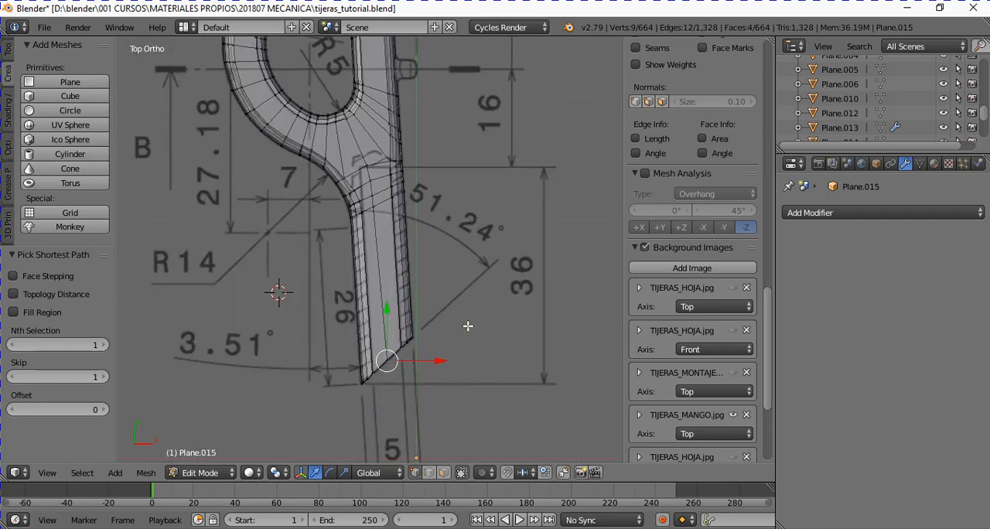
{"action": "scroll", "coordinate": [463, 329], "scroll_direction": "down", "scroll_amount": 1}
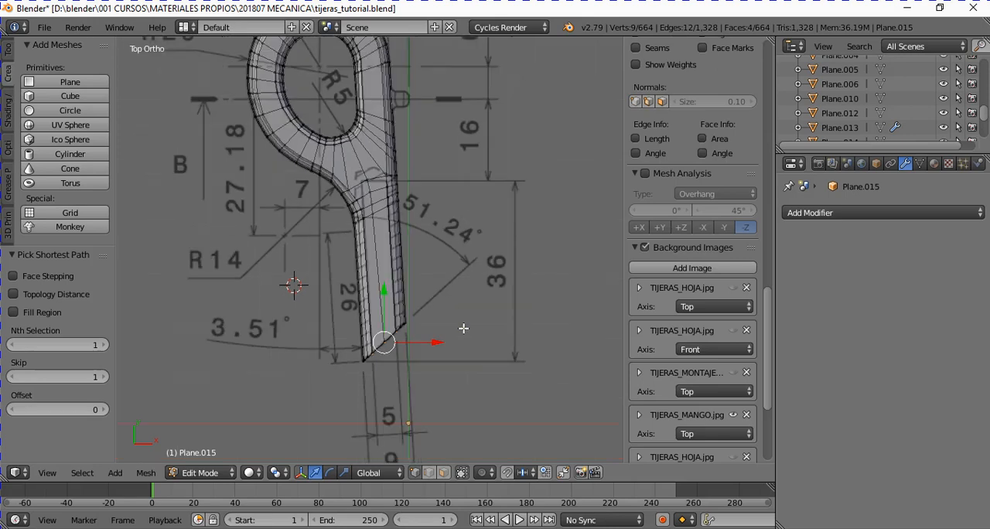
- Try to extrude the four slot faces into the shank along the global Y axis
{"action": "key", "text": "e"}
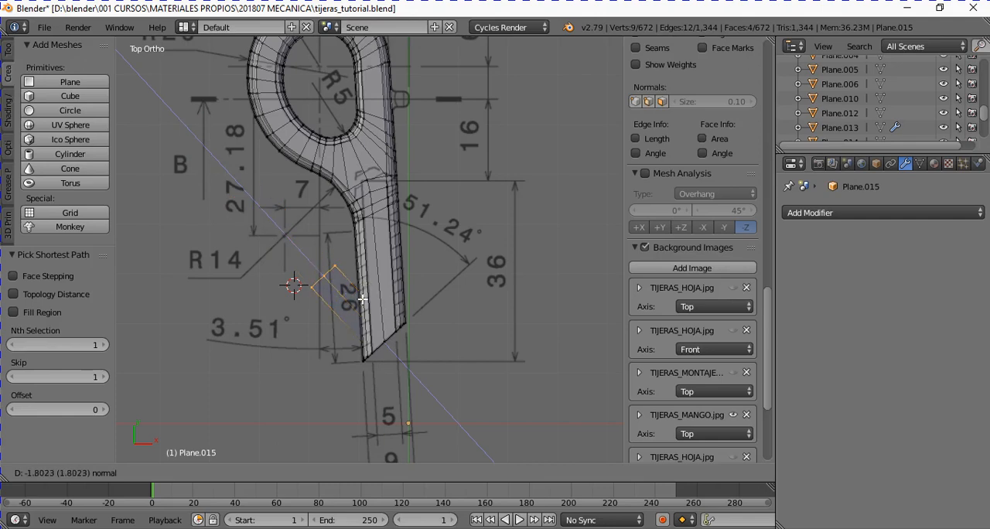
{"action": "key", "text": "y"}
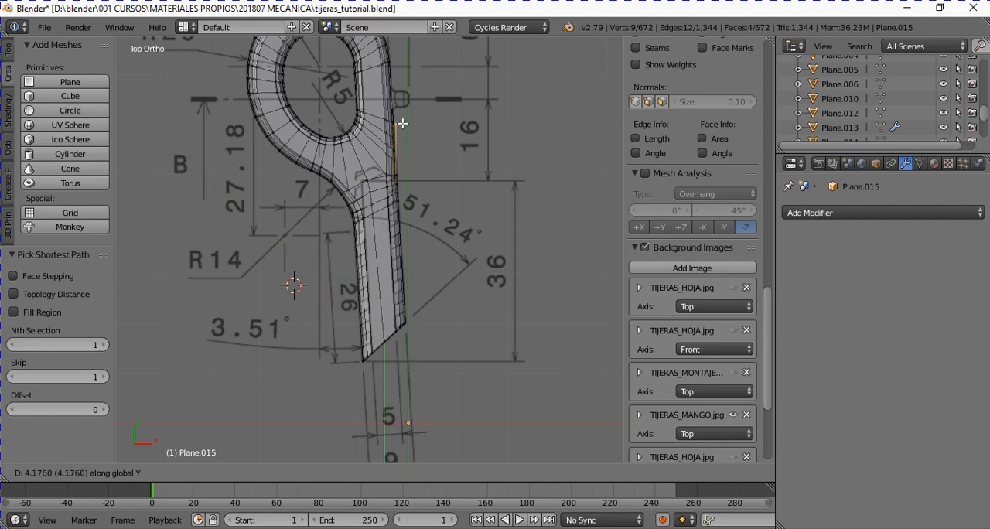
{"action": "left_click", "coordinate": [389, 190]}
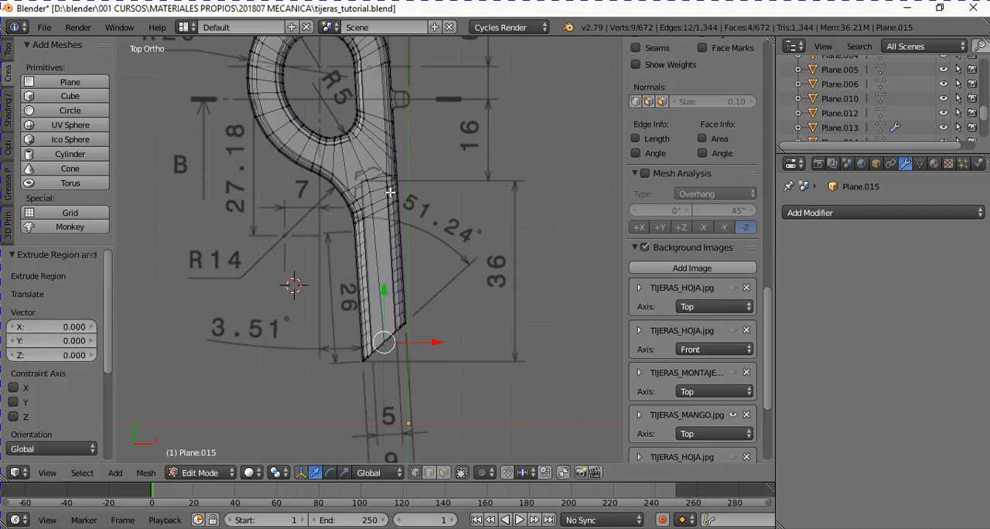
{"action": "key", "text": "ctrl+z"}
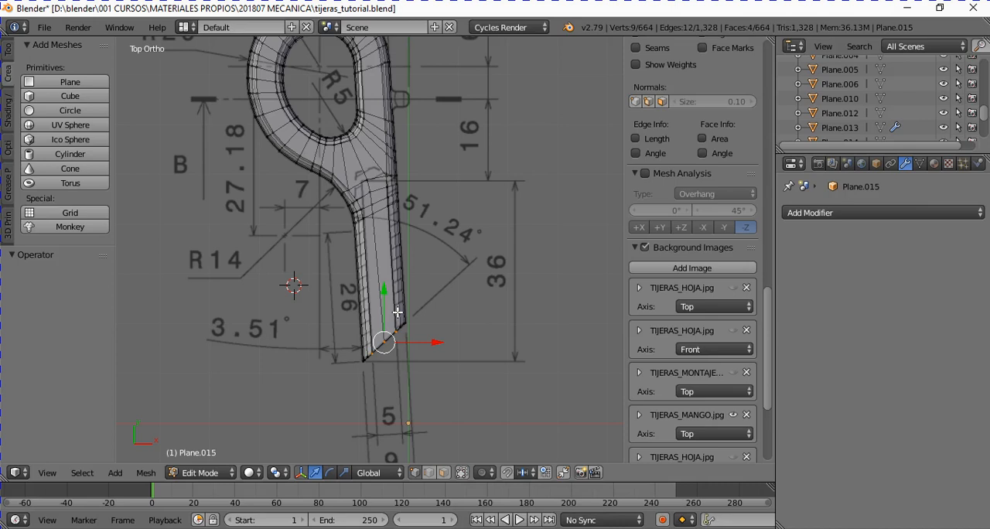
{"action": "key", "text": "e"}
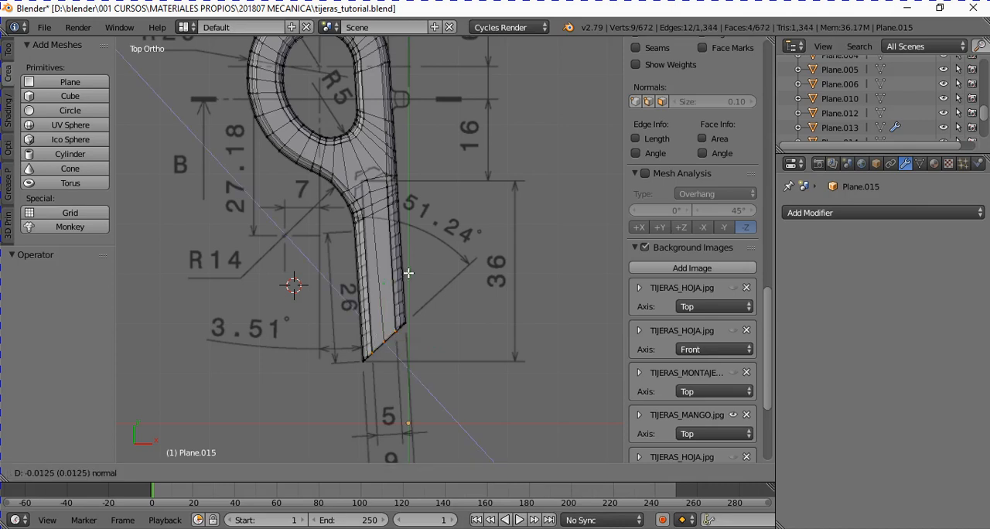
{"action": "key", "text": "y"}
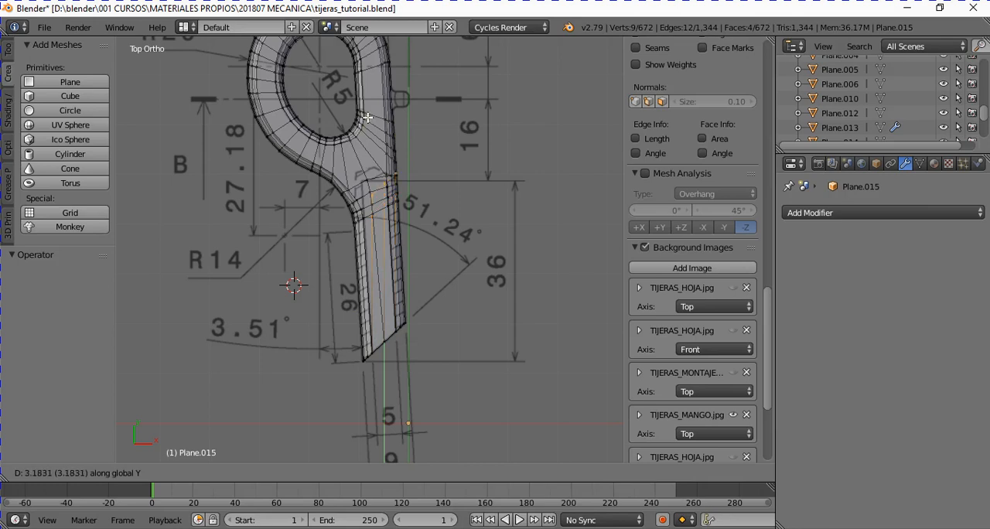
{"action": "right_click", "coordinate": [365, 120]}
{"action": "key", "text": "ctrl+z"}
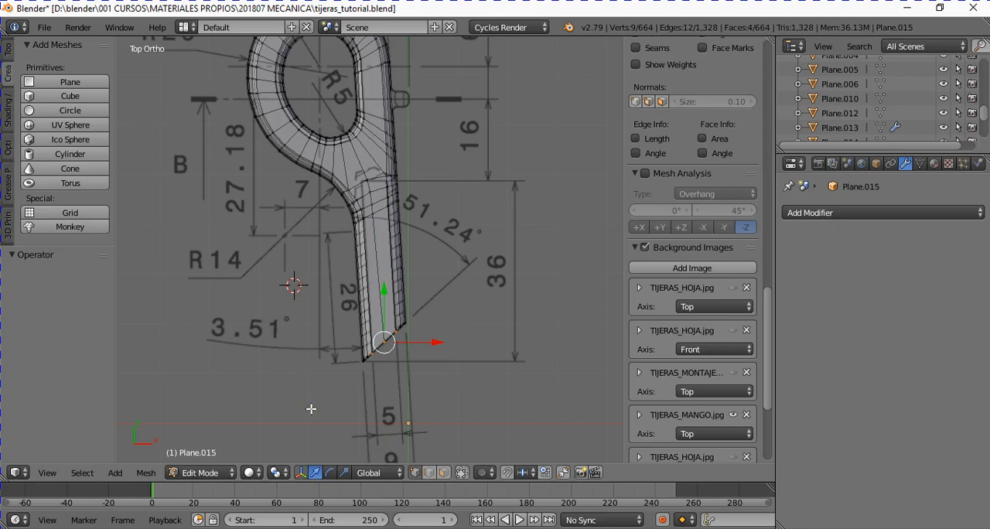
- Switch to wireframe shading and extrude the four slot faces about 3.235 along the global Y axis into the shank
{"action": "left_click", "coordinate": [249, 472]}
{"action": "left_click", "coordinate": [280, 440]}
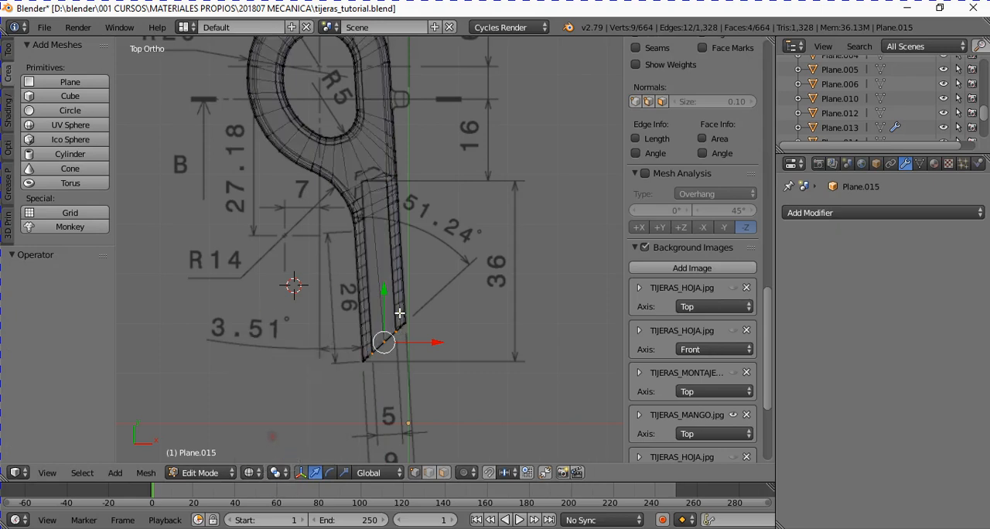
{"action": "scroll", "coordinate": [400, 313], "scroll_direction": "up", "scroll_amount": 2}
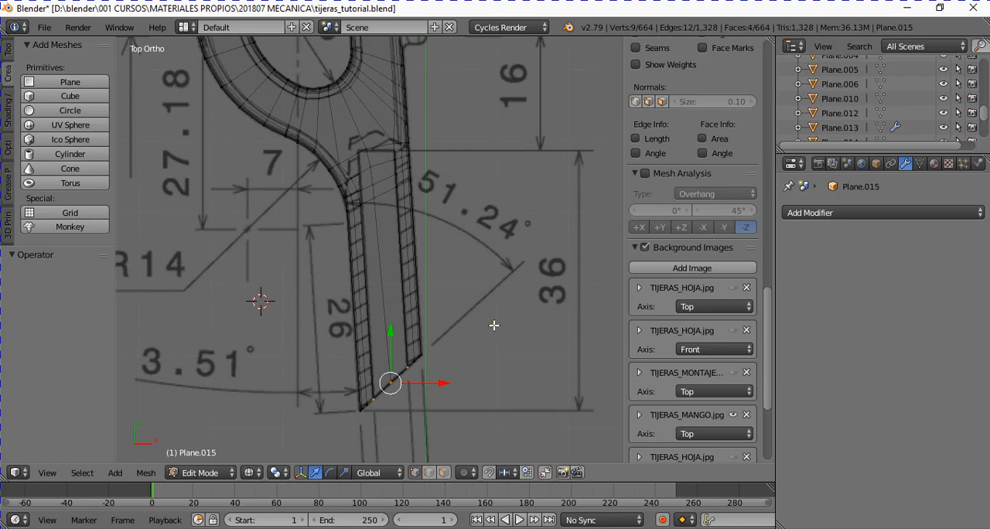
{"action": "key", "text": "e"}
{"action": "key", "text": "y"}
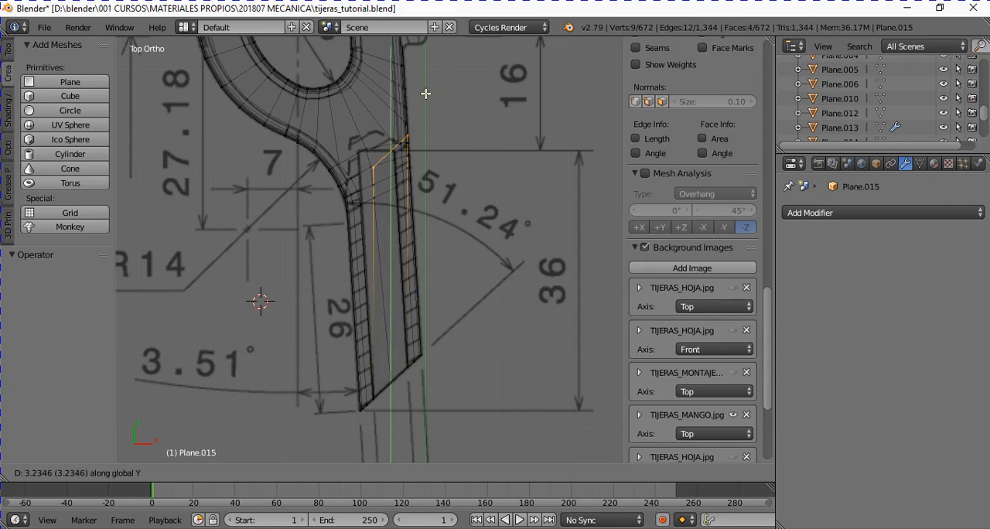
{"action": "left_click", "coordinate": [425, 94]}
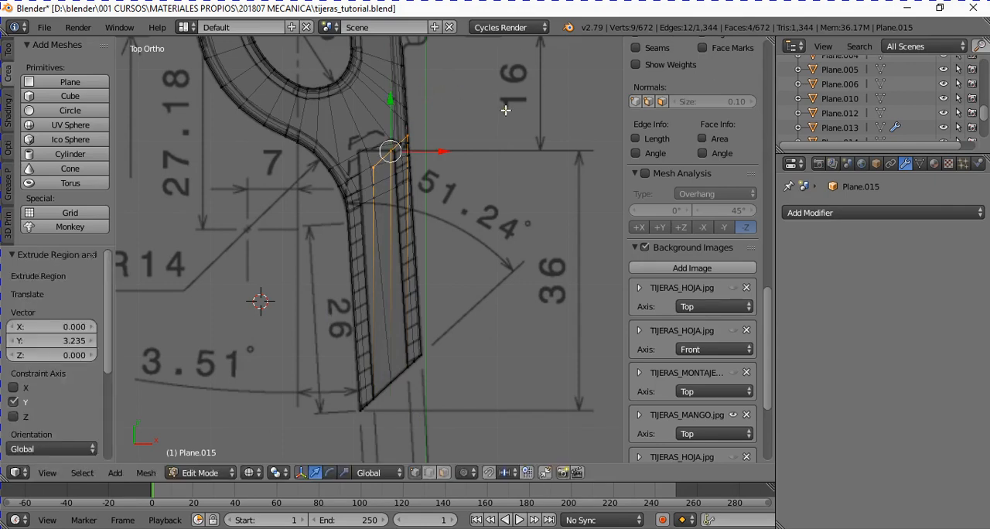
- Move the slot's extruded inner end about -0.172 in X and 0.010 in Y to follow the slanted shank
{"action": "key", "text": "g"}
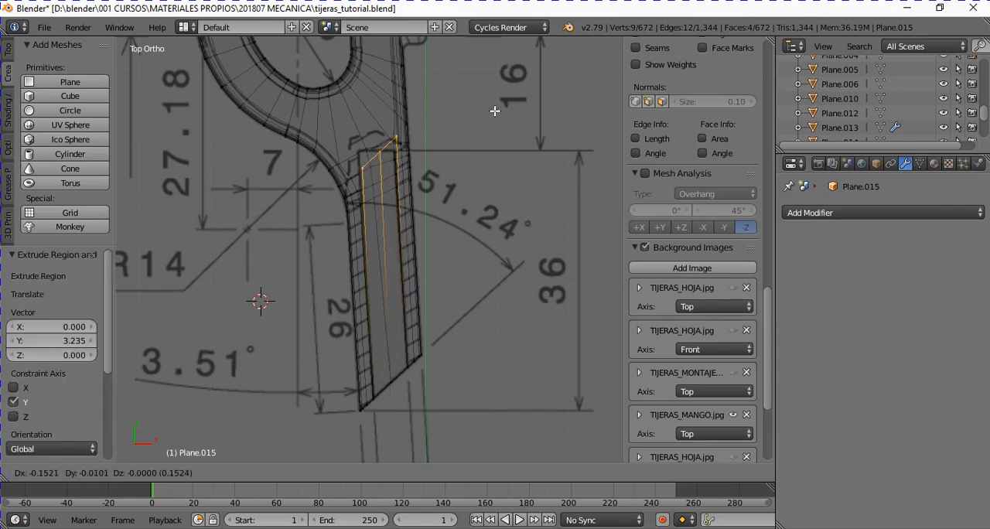
{"action": "left_click", "coordinate": [492, 109]}
{"action": "scroll", "coordinate": [464, 103], "scroll_direction": "up", "scroll_amount": 2}
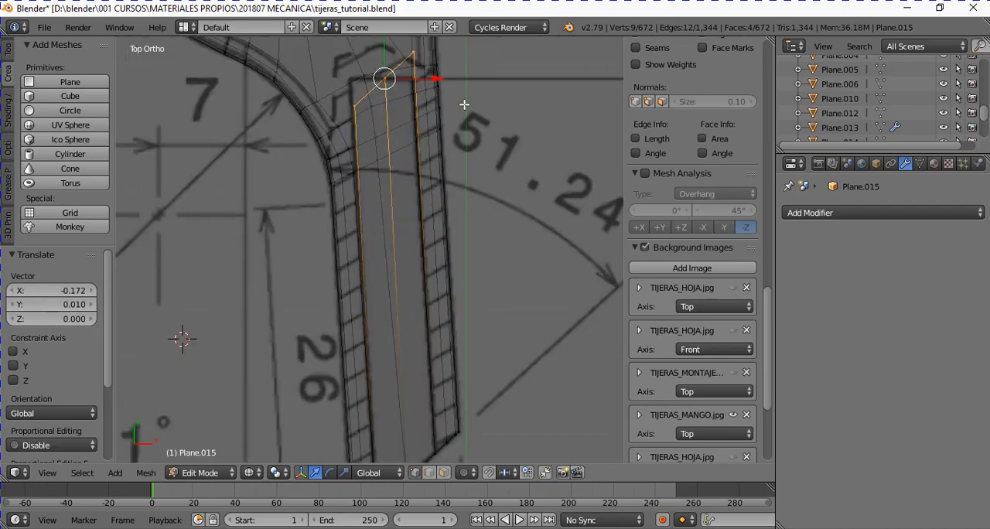
- Flatten the slot's slanted inner end by scaling it to 0 along the global Y axis
{"action": "key", "text": "KP_Decimal"}
{"action": "middle_click_drag", "start_coordinate": [467, 154], "coordinate": [454, 172]}
{"action": "key", "text": "KP_7"}
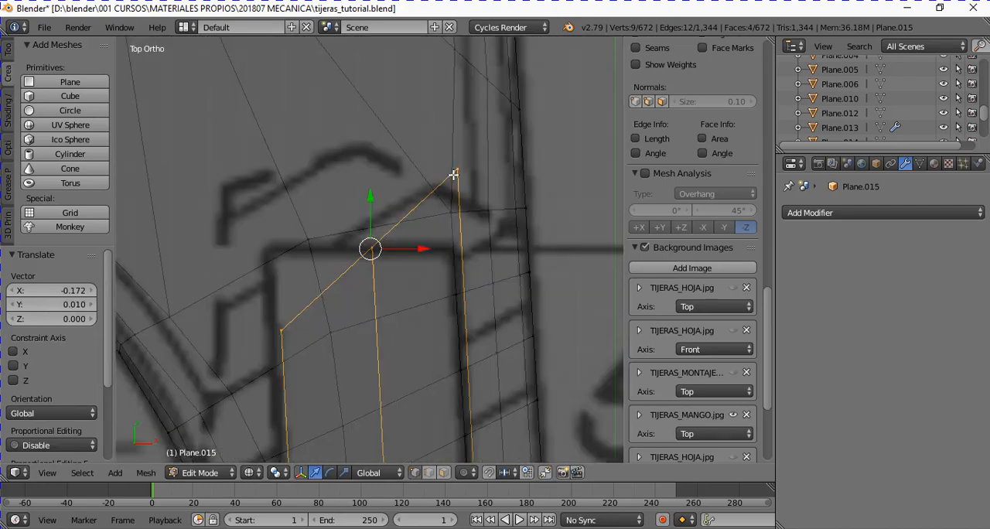
{"action": "scroll", "coordinate": [454, 174], "scroll_direction": "down", "scroll_amount": 3}
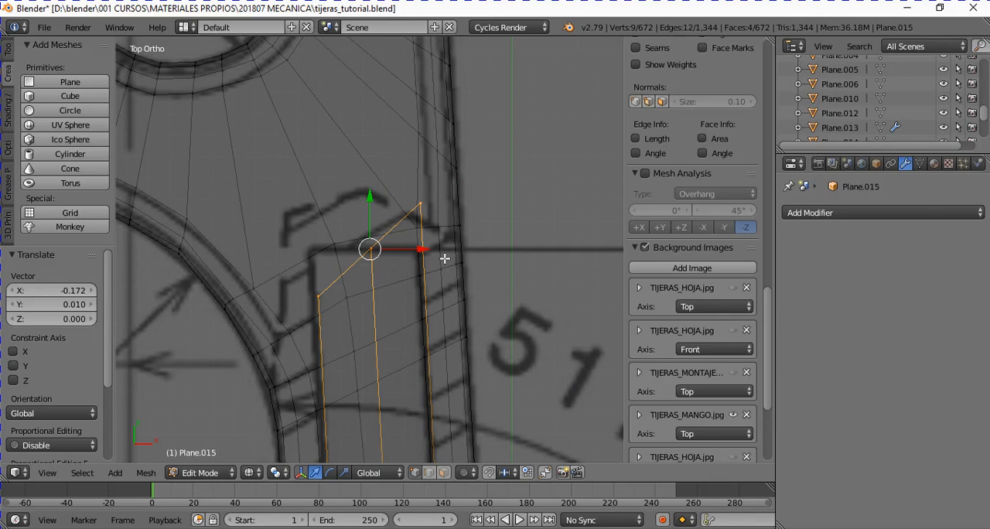
{"action": "key", "text": "s"}
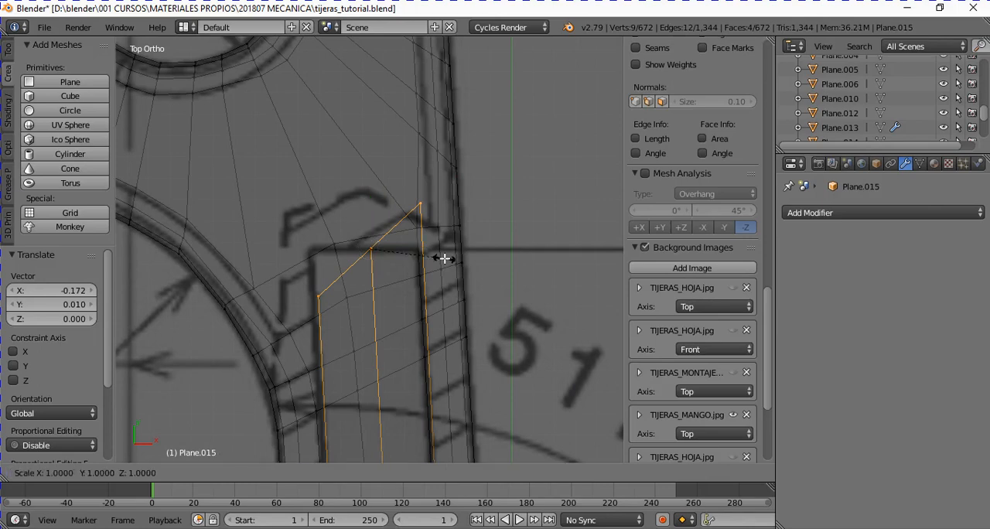
{"action": "key", "text": "y"}
{"action": "key", "text": "0"}
{"action": "key", "text": "Return"}
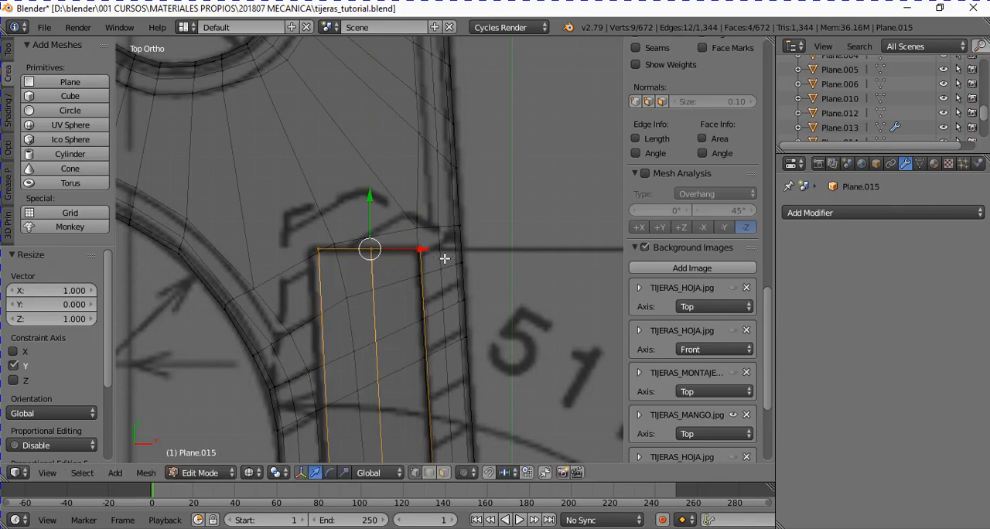
- Move the slot's inner end about -0.019 in X and -0.002 in Y to match the drawing's slot outline
{"action": "scroll", "coordinate": [445, 258], "scroll_direction": "up", "scroll_amount": 2}
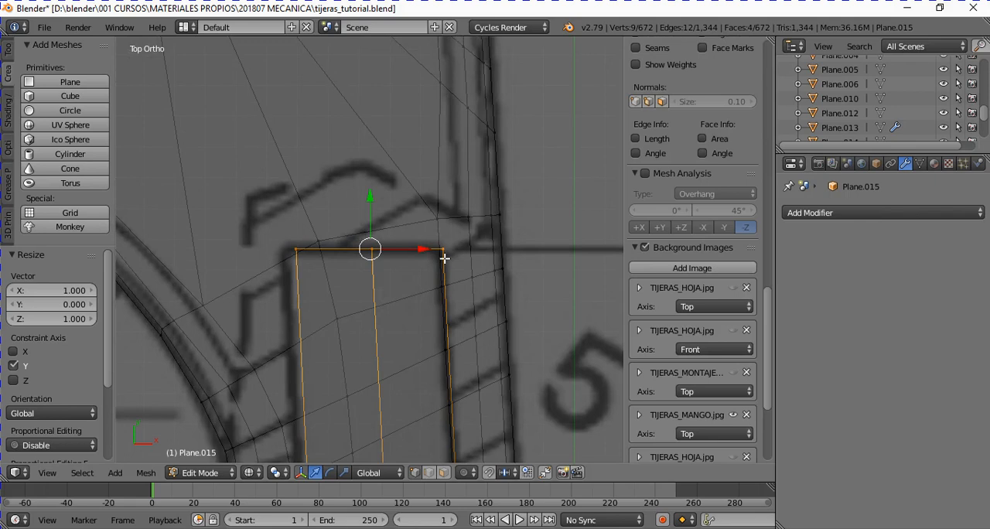
{"action": "key", "text": "g"}
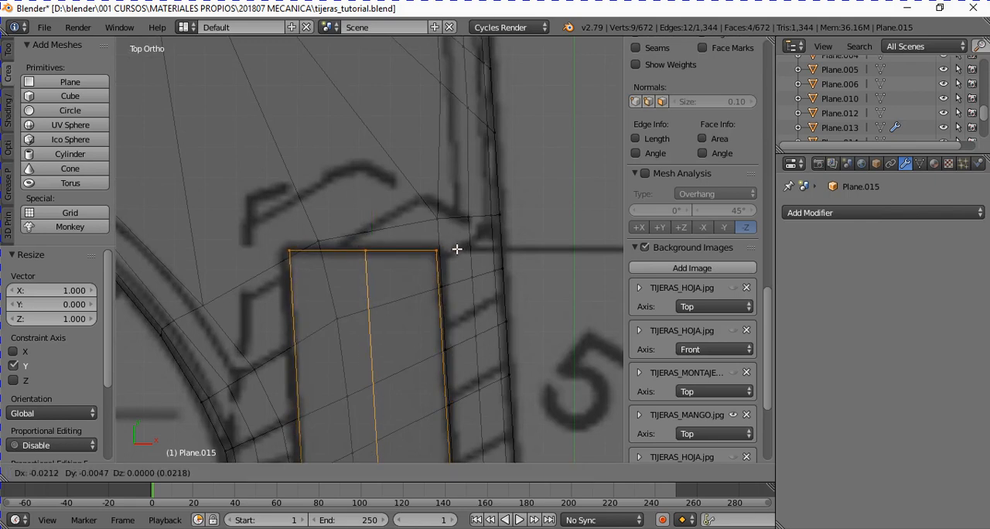
{"action": "left_click", "coordinate": [457, 249]}
{"action": "scroll", "coordinate": [455, 248], "scroll_direction": "down", "scroll_amount": 3}
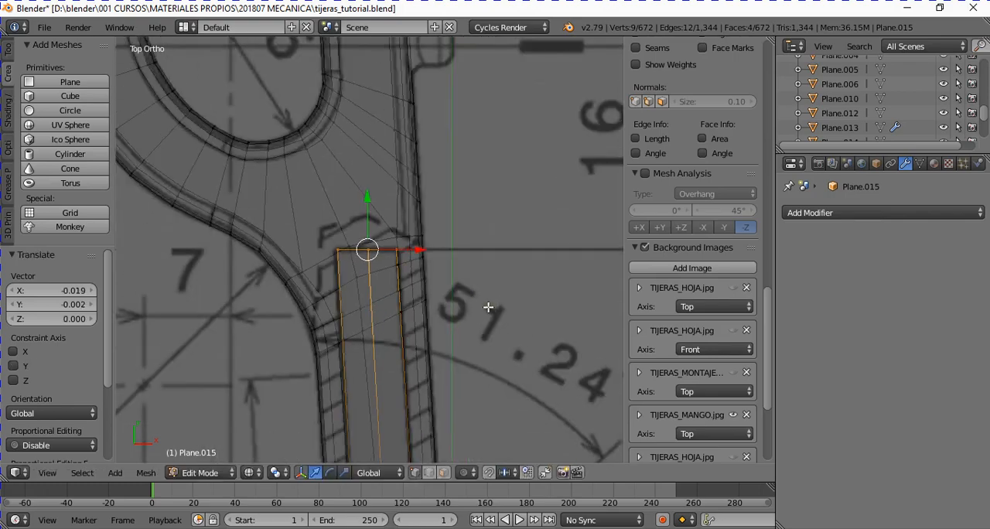
- Leave mesh editing, switch the viewport to solid shading and inspect the slot opening in the shank end
{"action": "middle_click_drag", "start_coordinate": [456, 248], "coordinate": [444, 214]}
{"action": "scroll", "coordinate": [456, 258], "scroll_direction": "down", "scroll_amount": 2}
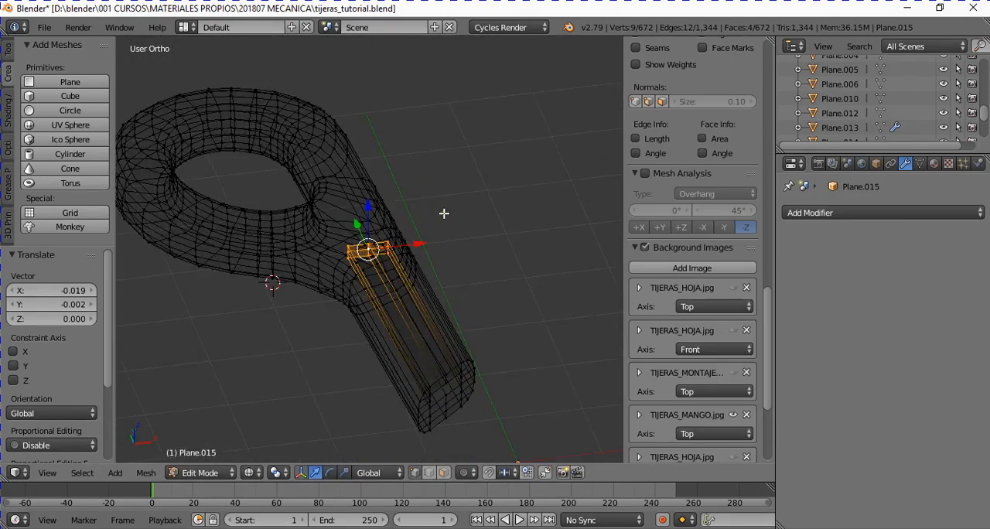
{"action": "key", "text": "Tab"}
{"action": "middle_click_drag", "start_coordinate": [478, 341], "coordinate": [469, 308]}
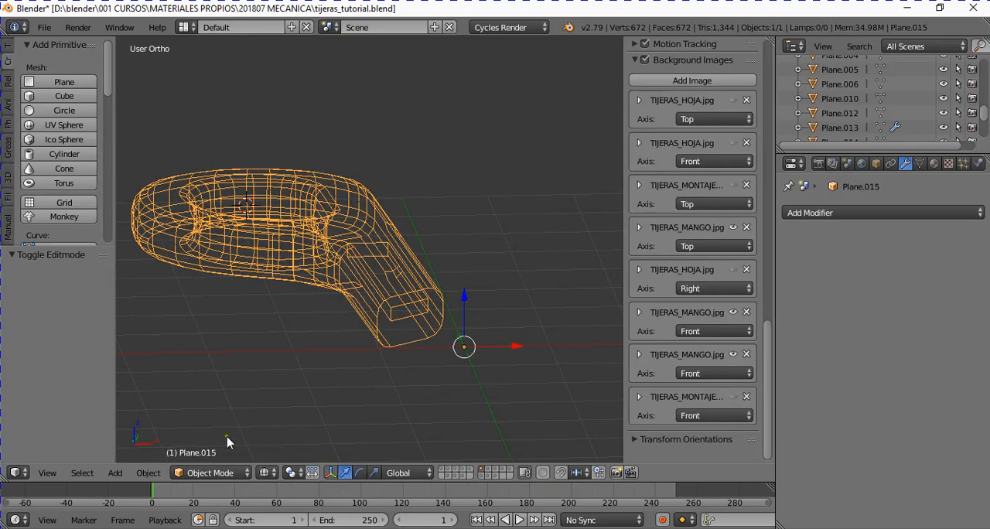
{"action": "left_click", "coordinate": [266, 472]}
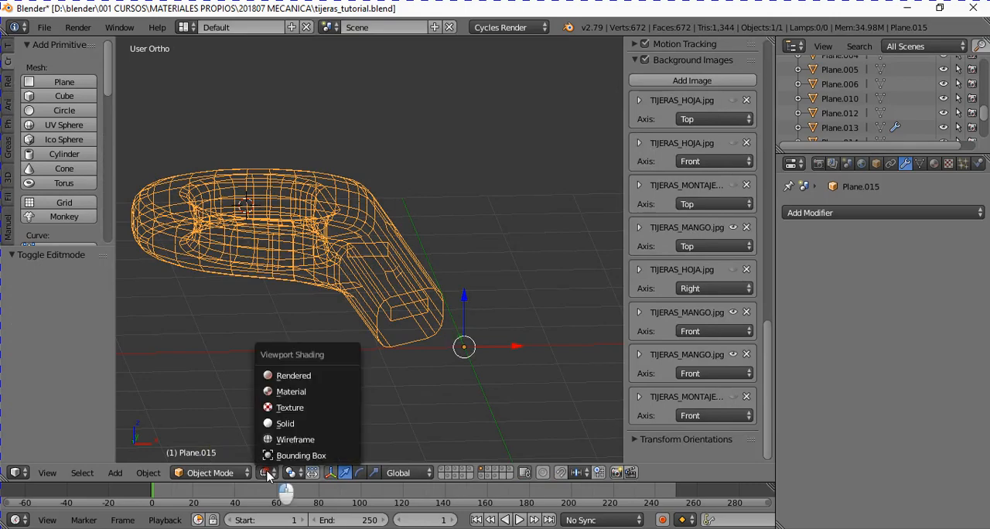
{"action": "left_click", "coordinate": [276, 426]}
{"action": "scroll", "coordinate": [417, 372], "scroll_direction": "up", "scroll_amount": 3}
{"action": "mouse_move", "coordinate": [407, 389]}
{"action": "middle_mouse_down"}
{"action": "mouse_move", "coordinate": [383, 366]}
{"action": "mouse_move", "coordinate": [399, 406]}
{"action": "middle_mouse_up"}
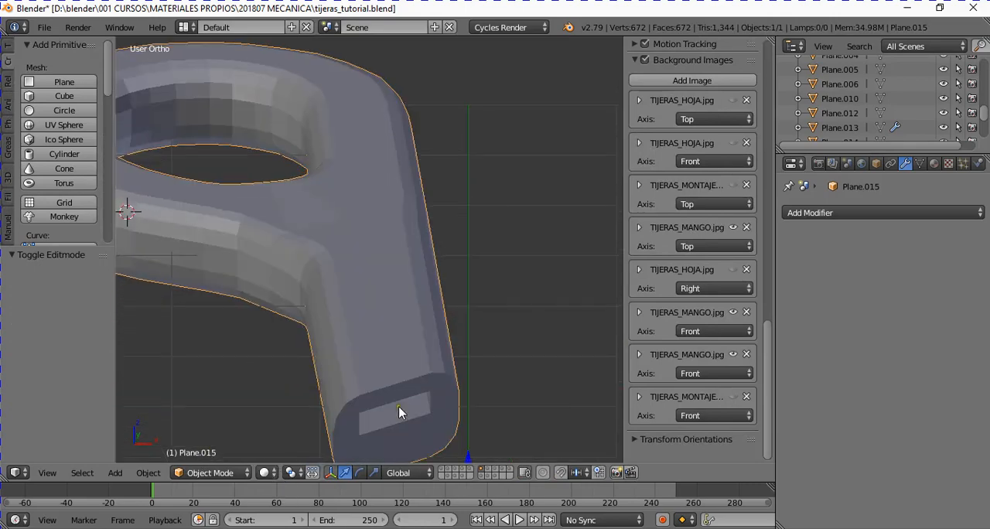
{"action": "scroll", "coordinate": [399, 406], "scroll_direction": "down", "scroll_amount": 4}
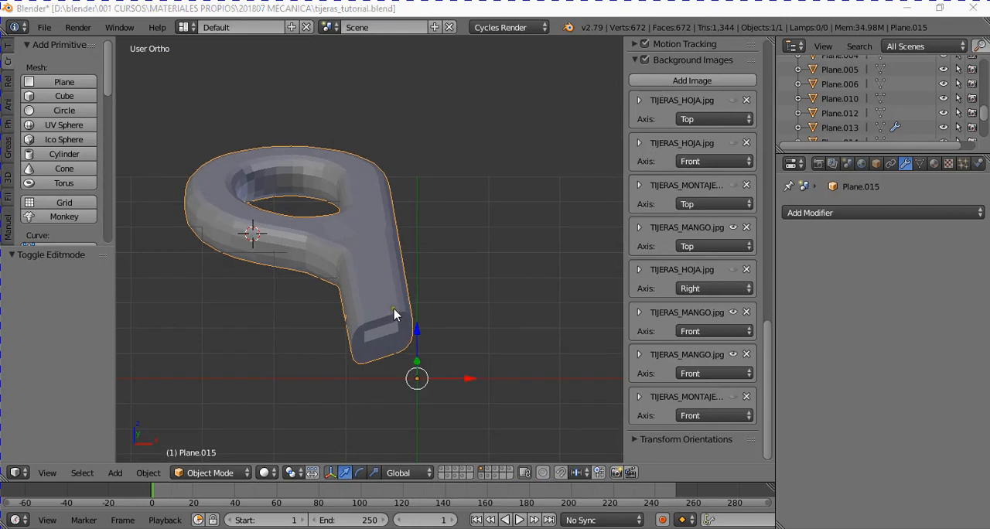
- Show the layer with the handle copy Plane.014, select it and compare it with the drawing in top view
{"action": "left_click", "coordinate": [489, 472]}
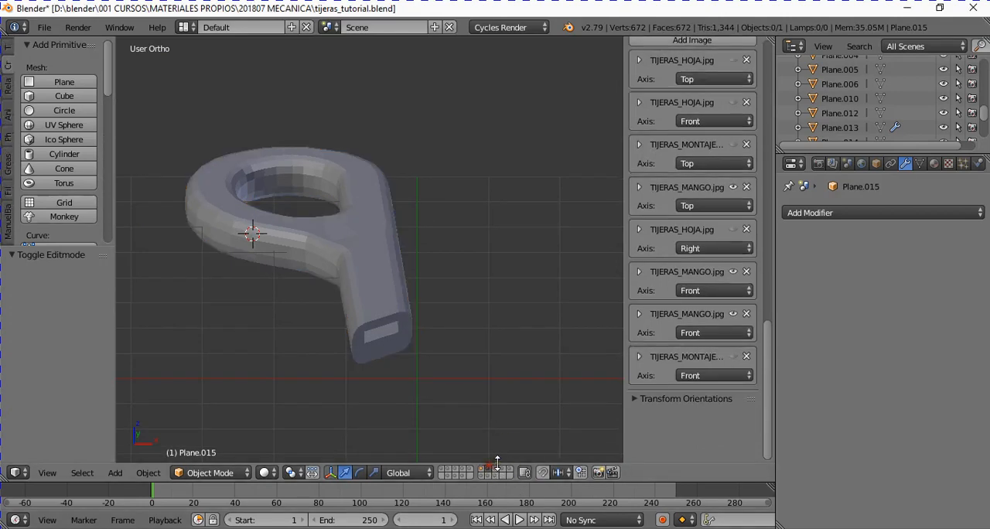
{"action": "right_click", "coordinate": [368, 287]}
{"action": "key", "text": "KP_7"}
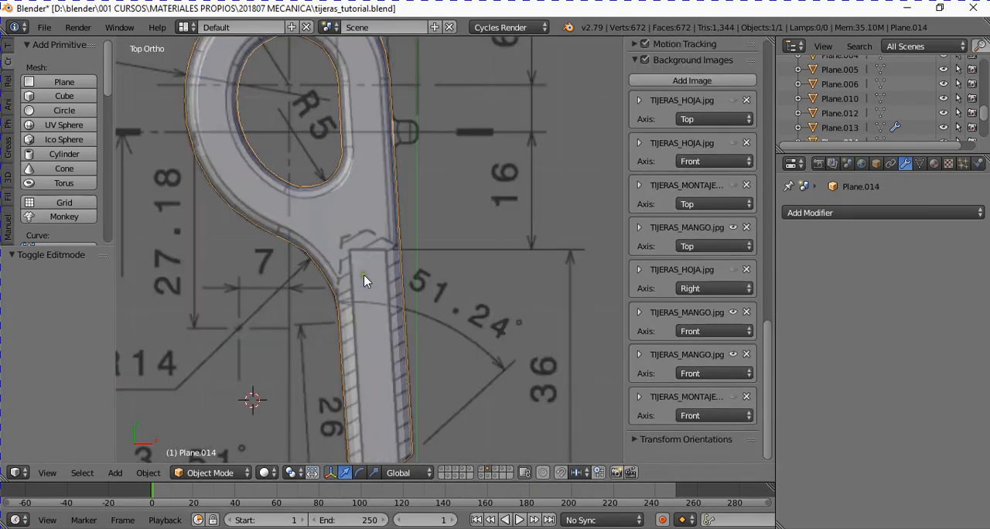
{"action": "scroll", "coordinate": [363, 274], "scroll_direction": "down", "scroll_amount": 3}
{"action": "middle_click_drag", "start_coordinate": [392, 273], "coordinate": [387, 243]}
{"action": "middle_click_drag", "start_coordinate": [449, 414], "coordinate": [455, 354]}
{"action": "scroll", "coordinate": [455, 354], "scroll_direction": "up", "scroll_amount": 1}
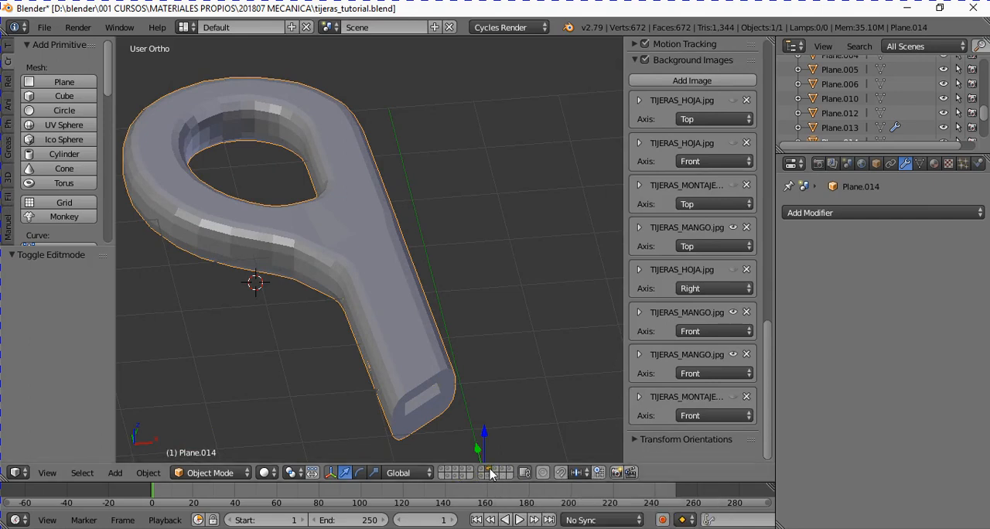
{"action": "key", "text": "KP_7"}
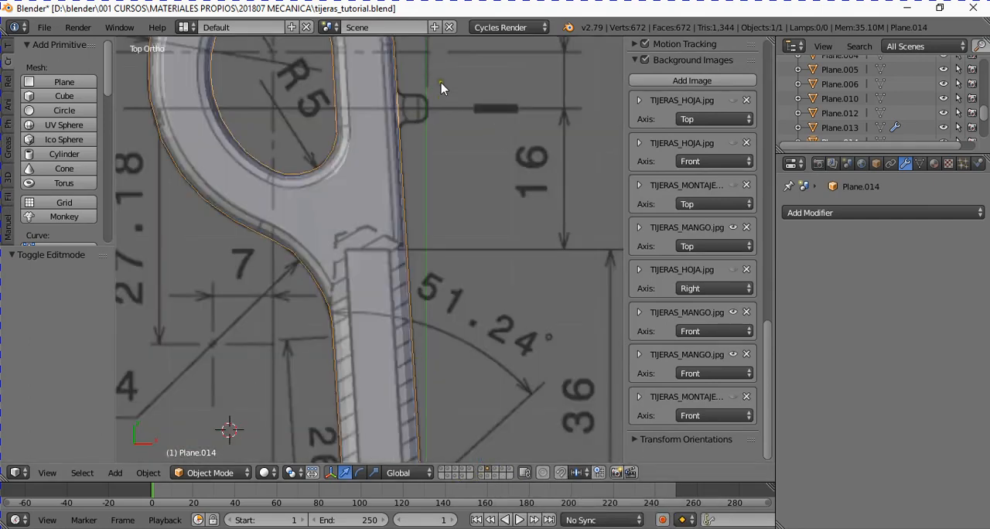
- Show the layer holding the handle with its side stud, inspect both parts, and hide the handle Plane.016 to isolate the stud
{"action": "left_click", "coordinate": [495, 469]}
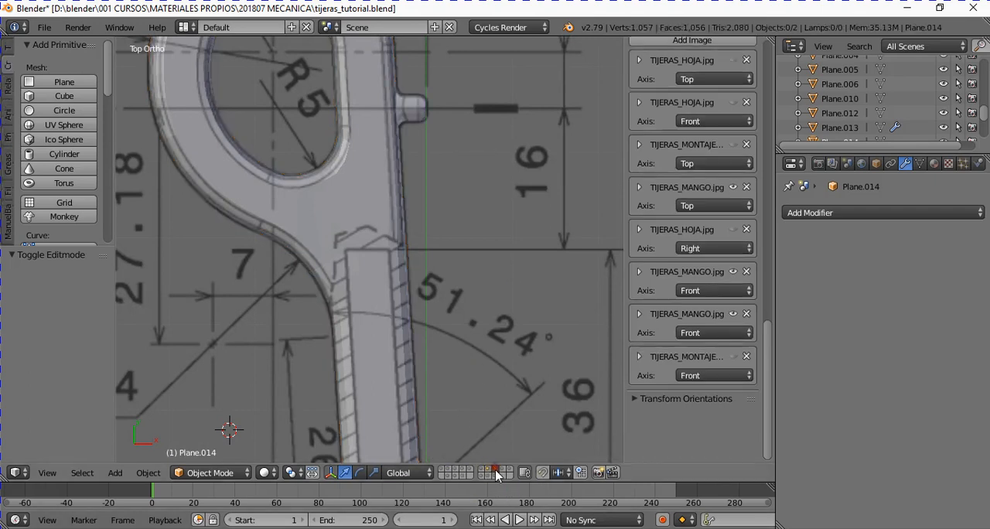
{"action": "middle_click_drag", "start_coordinate": [442, 186], "coordinate": [364, 68]}
{"action": "right_click", "coordinate": [494, 214]}
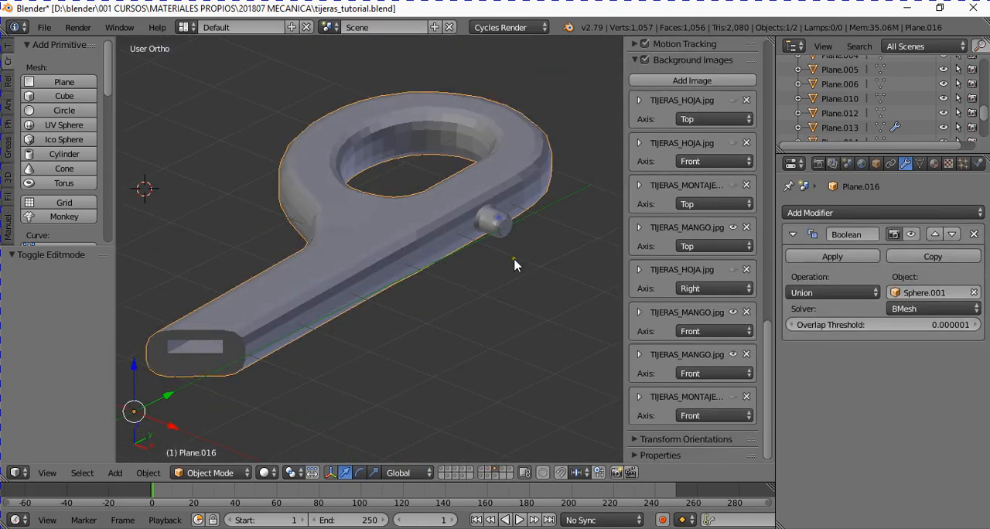
{"action": "right_click", "coordinate": [487, 232]}
{"action": "key", "text": "KP_Decimal"}
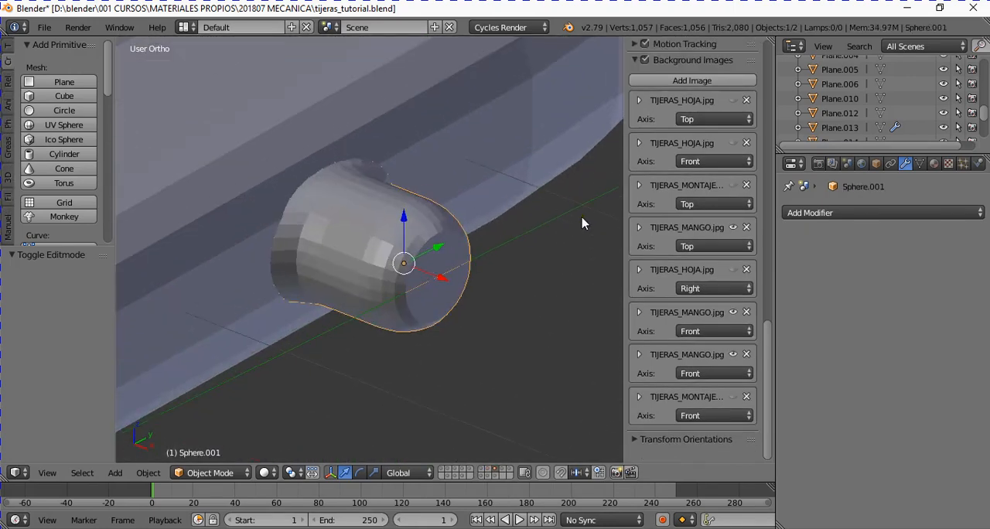
{"action": "scroll", "coordinate": [536, 231], "scroll_direction": "down", "scroll_amount": 4}
{"action": "scroll", "coordinate": [431, 329], "scroll_direction": "down", "scroll_amount": 2}
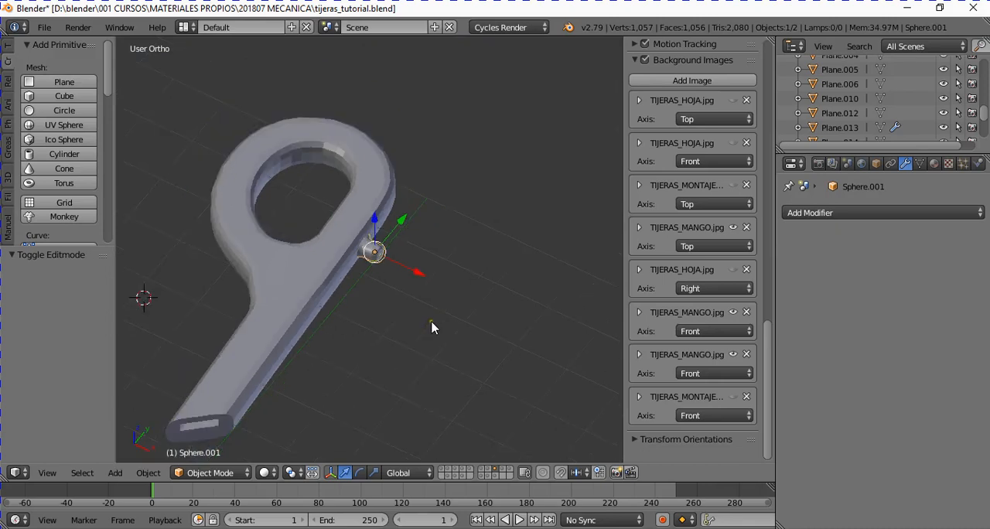
{"action": "right_click", "coordinate": [302, 310]}
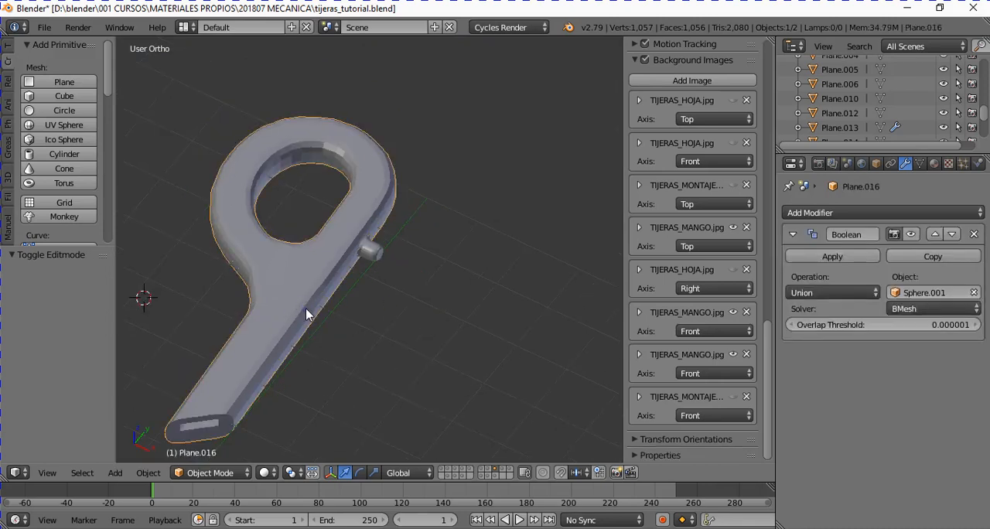
{"action": "key", "text": "h"}
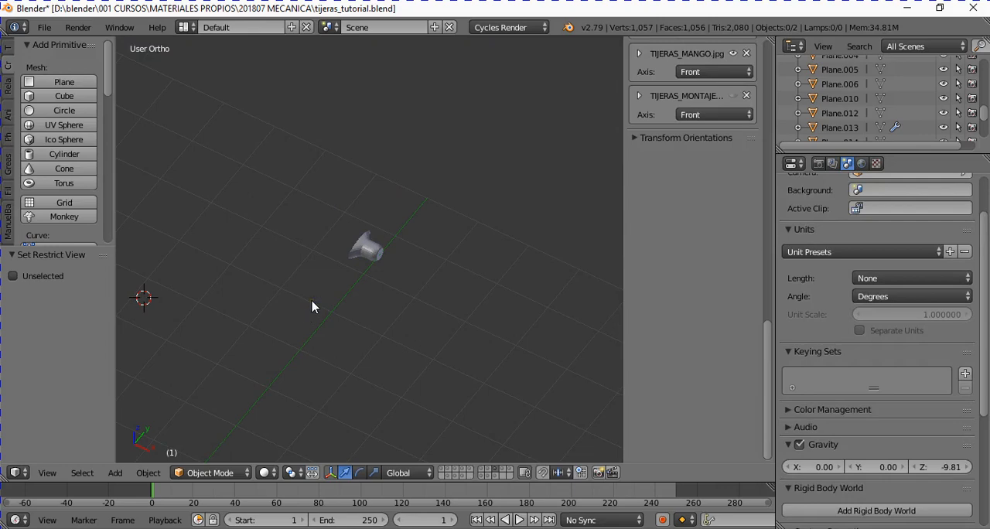
- Select the isolated stud Sphere.001 and compare its profile with the TIJERAS_MANGO drawing in top view
{"action": "scroll", "coordinate": [338, 268], "scroll_direction": "up", "scroll_amount": 2}
{"action": "right_click", "coordinate": [349, 250]}
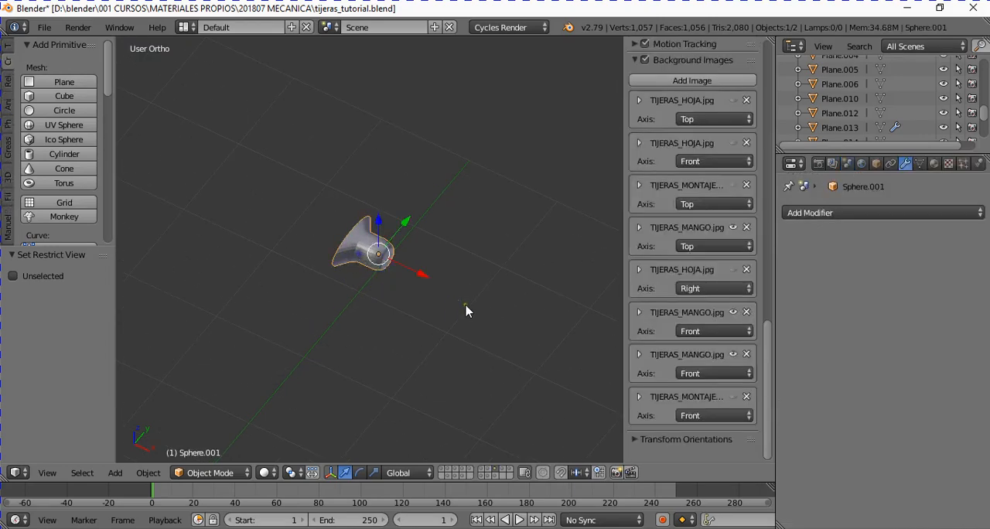
{"action": "key", "text": "KP_7"}
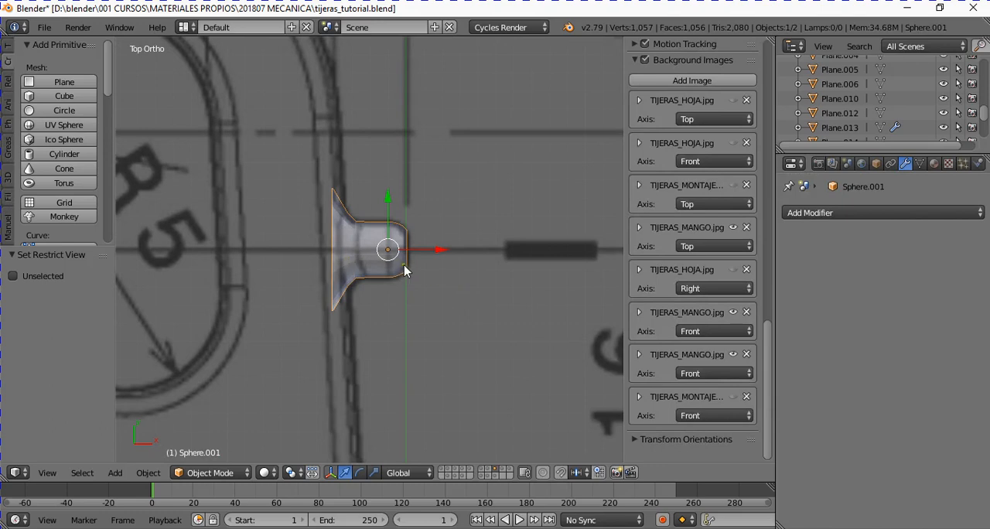
{"action": "scroll", "coordinate": [426, 336], "scroll_direction": "down", "scroll_amount": 4}
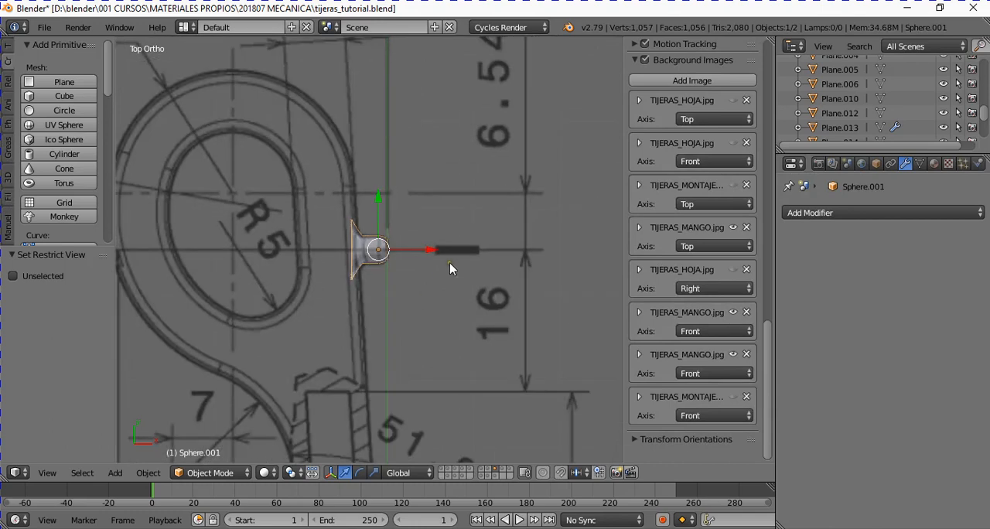
- Add a UV sphere beside the stud on its centre line, at about X 0.803, Y 6.483, with 32 segments, 16 rings and size 1
{"action": "left_click", "coordinate": [456, 251]}
{"action": "left_click", "coordinate": [115, 472]}
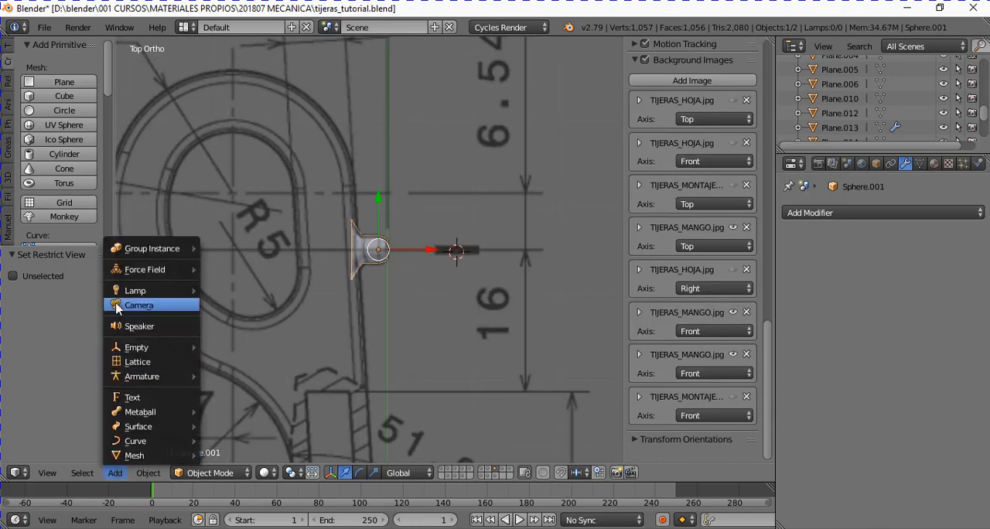
{"action": "left_click", "coordinate": [150, 455]}
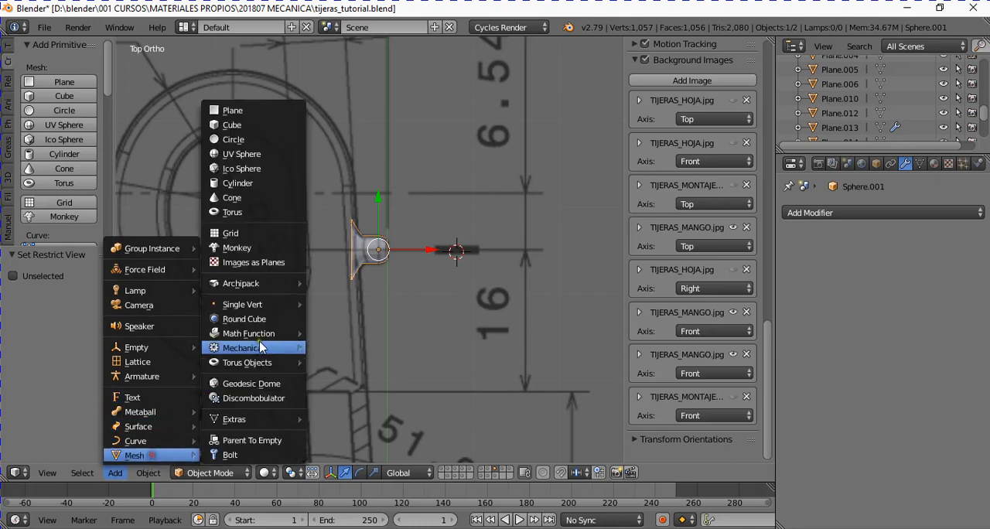
{"action": "left_click", "coordinate": [261, 155]}
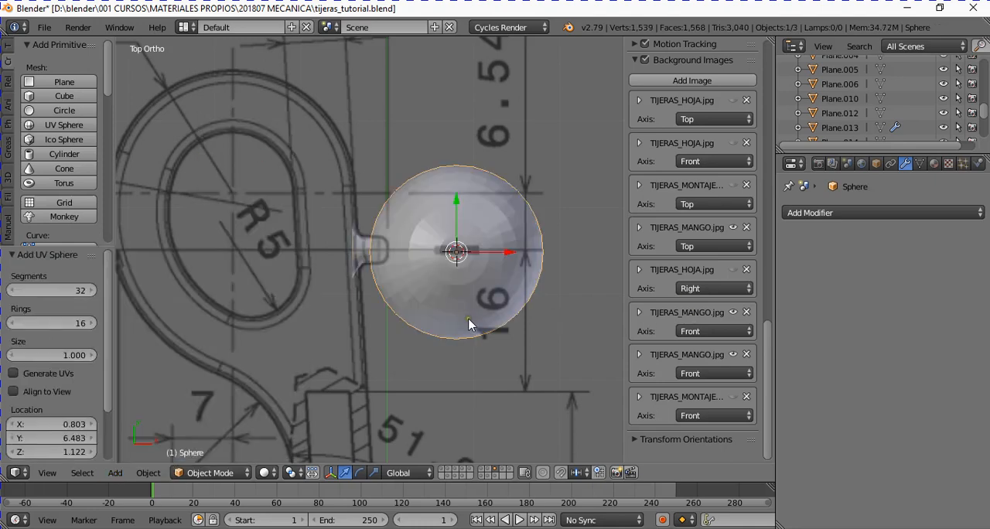
- Check the new sphere from several views and rotate it 90° in front view
{"action": "middle_click_drag", "start_coordinate": [468, 319], "coordinate": [485, 352]}
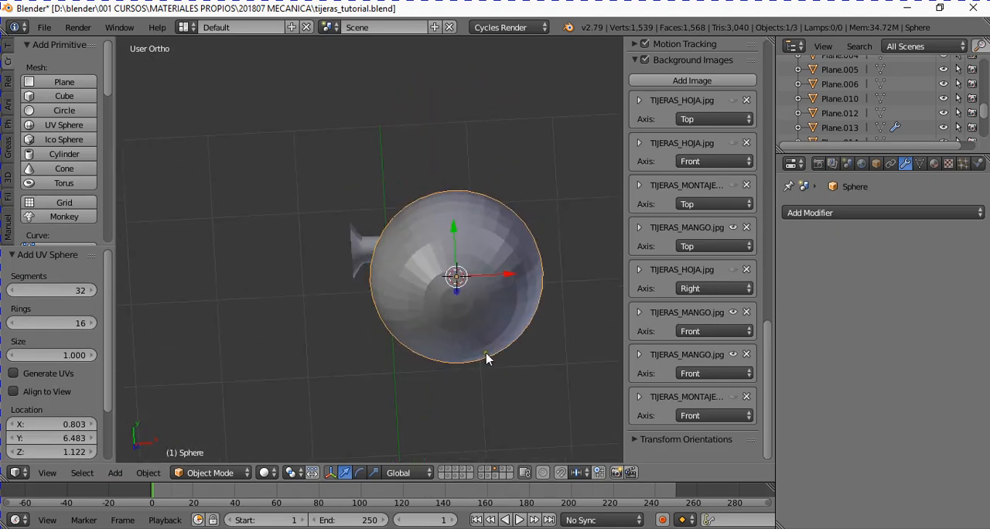
{"action": "key", "text": "KP_7"}
{"action": "key", "text": "KP_1"}
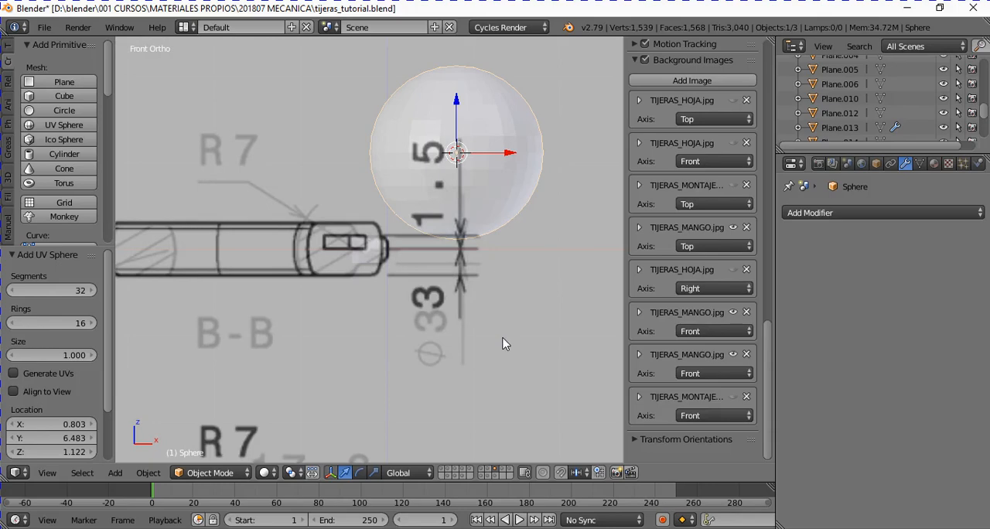
{"action": "key", "text": "KP_7"}
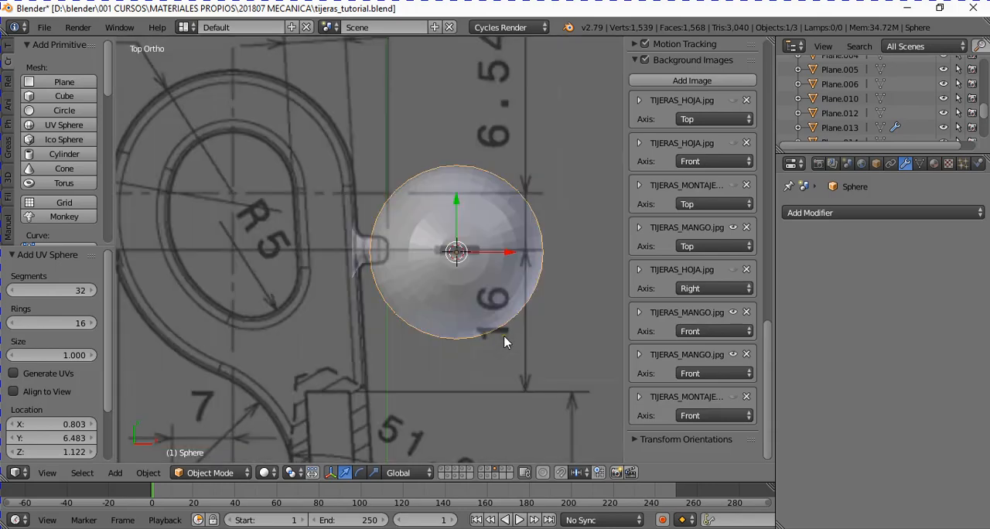
{"action": "middle_click_drag", "start_coordinate": [505, 342], "coordinate": [473, 250]}
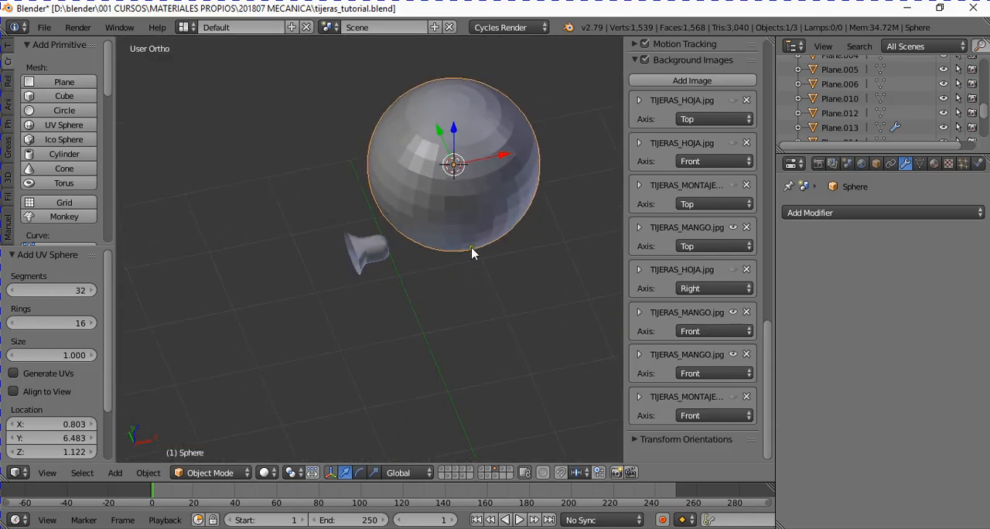
{"action": "key", "text": "Tab"}
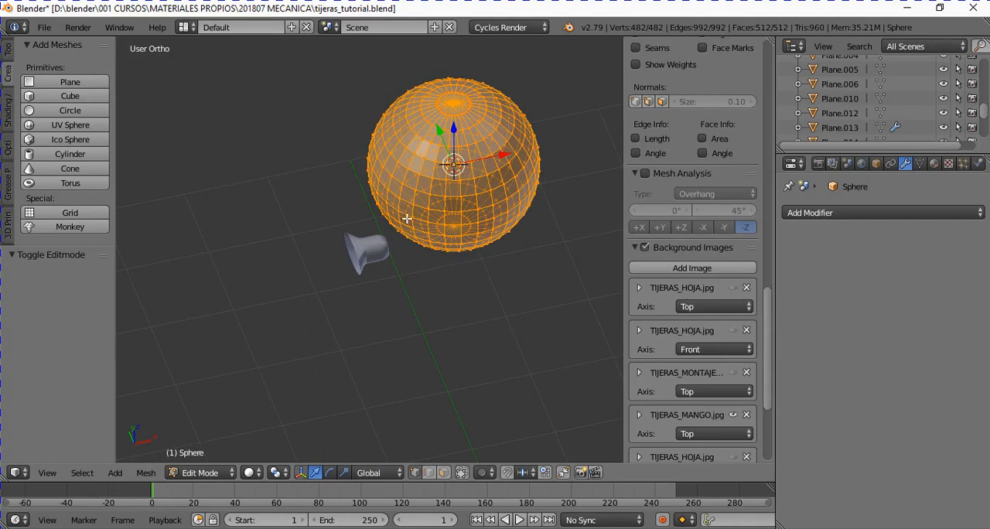
{"action": "key", "text": "Tab"}
{"action": "key", "text": "KP_1"}
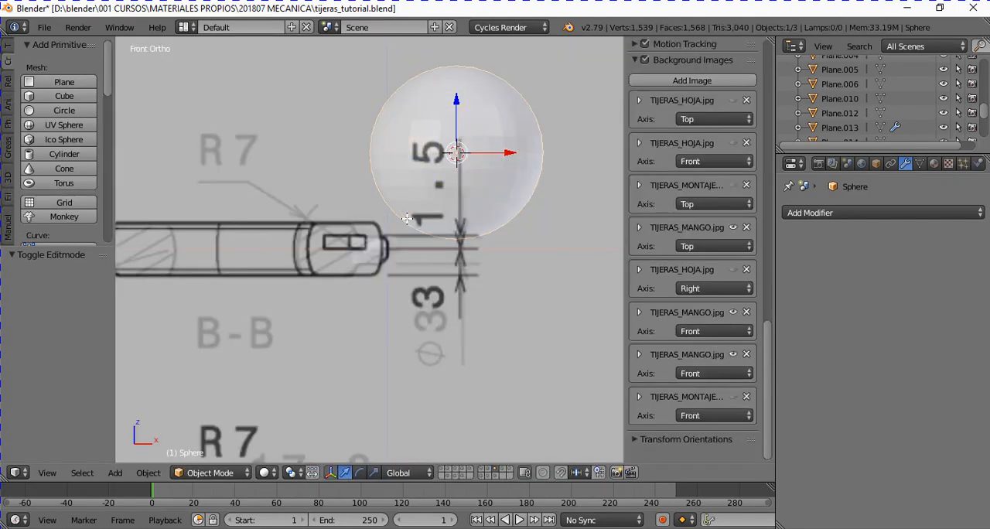
{"action": "type", "text": "r90"}
{"action": "key", "text": "Return"}
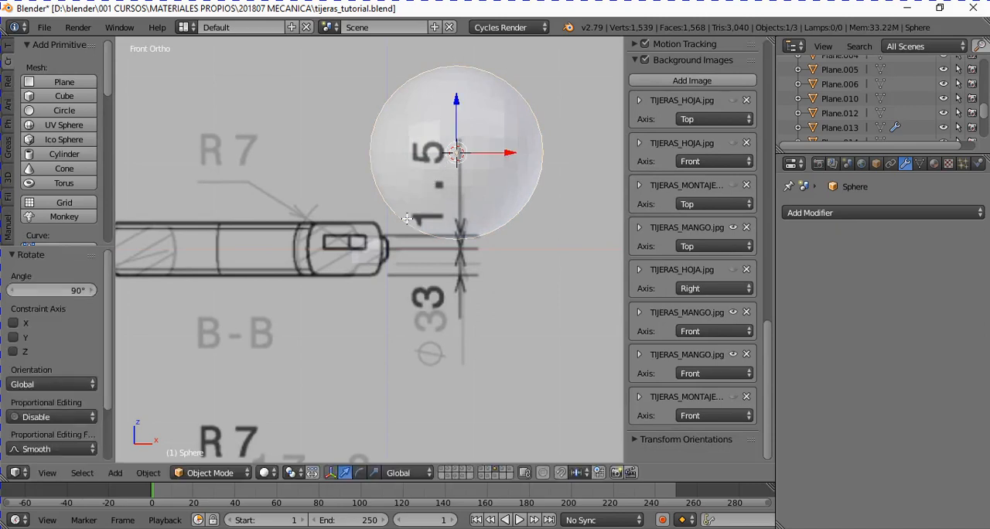
- In top view, scale the new sphere to 0.177 and move it -0.429 along X toward the stud
{"action": "key", "text": "KP_7"}
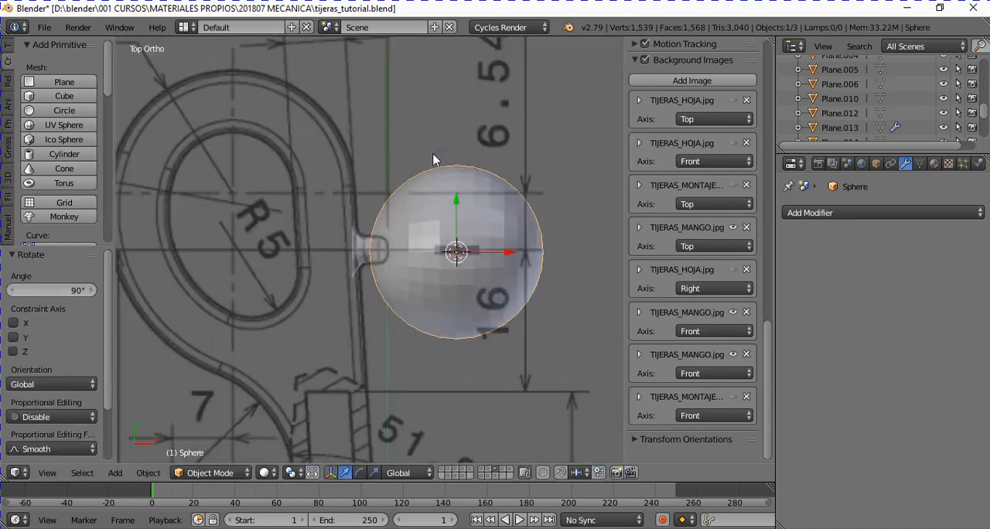
{"action": "key", "text": "s"}
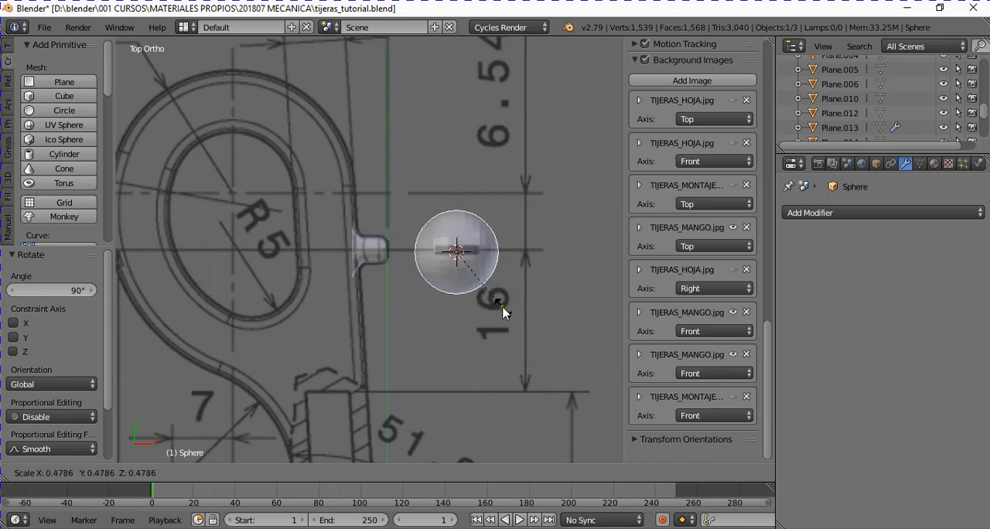
{"action": "left_click", "coordinate": [470, 276]}
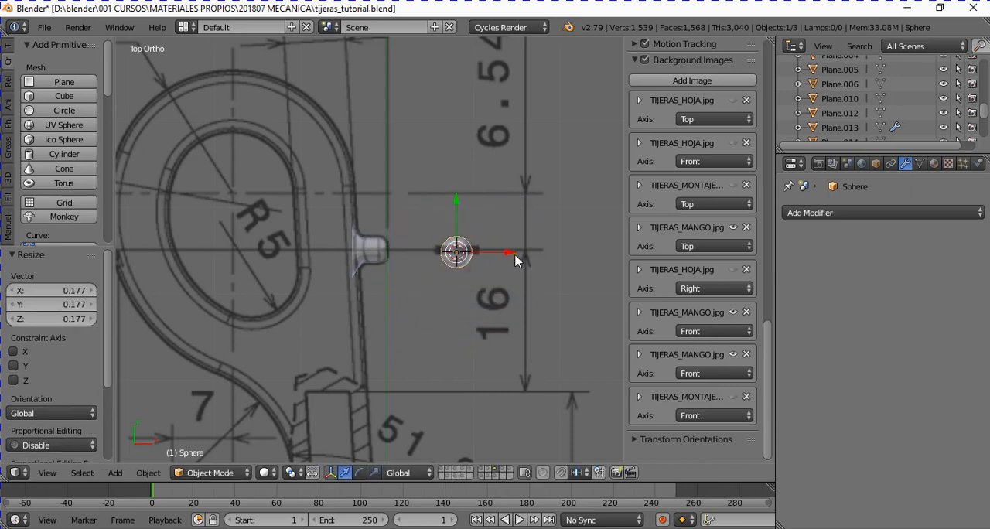
{"action": "key", "text": "g"}
{"action": "key", "text": "x"}
{"action": "left_click", "coordinate": [477, 263]}
{"action": "scroll", "coordinate": [417, 283], "scroll_direction": "up", "scroll_amount": 1}
{"action": "scroll", "coordinate": [417, 281], "scroll_direction": "up", "scroll_amount": 5}
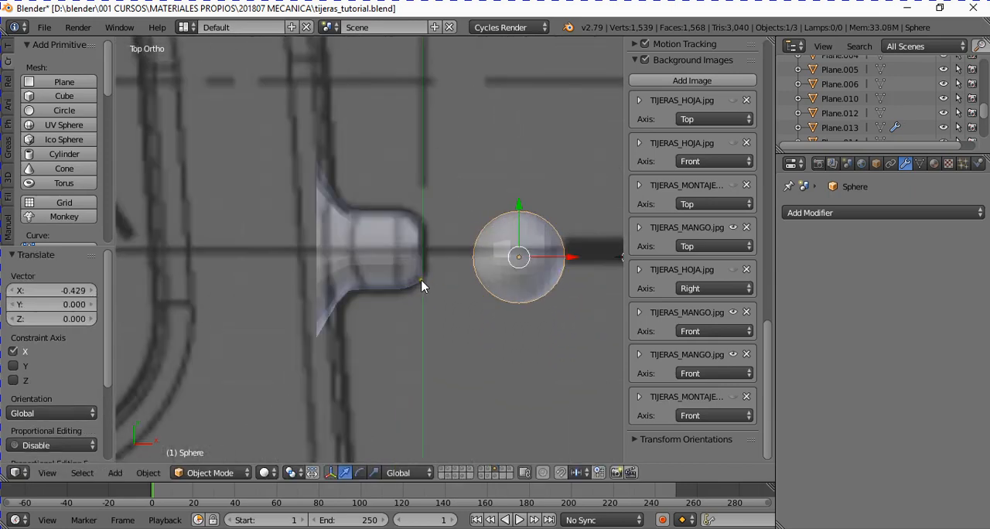
- Delete the vertices of the sphere's half facing the stud, leaving an open hemisphere
{"action": "key", "text": "Tab"}
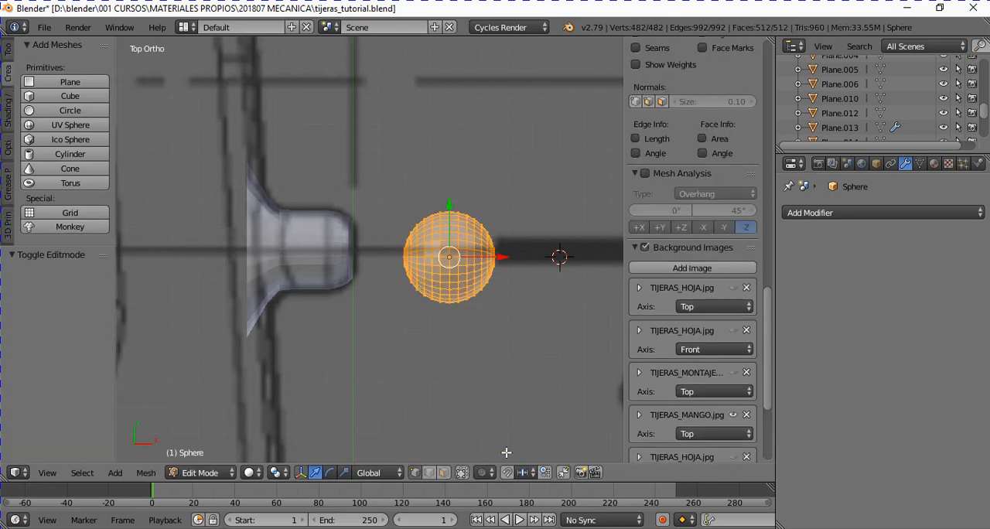
{"action": "key", "text": "a"}
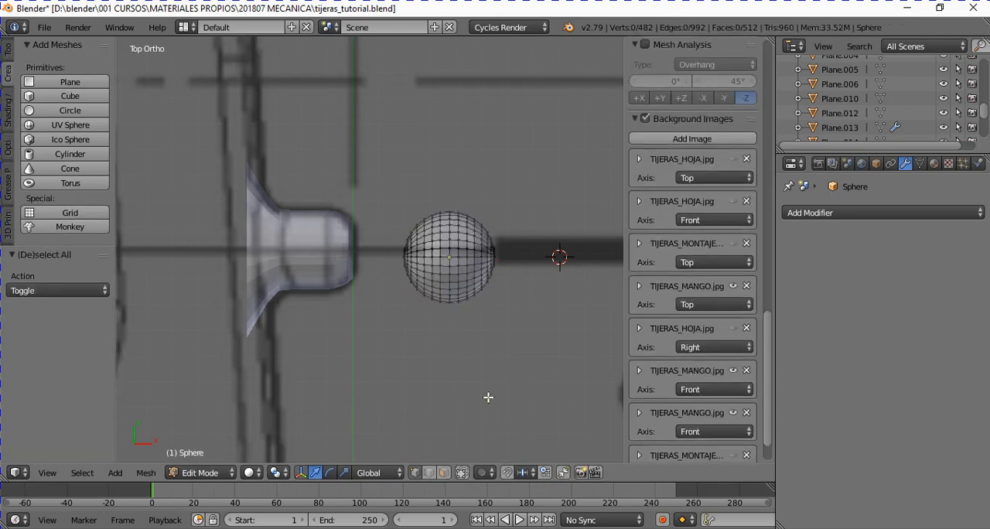
{"action": "key", "text": "b"}
{"action": "left_click_drag", "start_coordinate": [371, 183], "coordinate": [443, 352]}
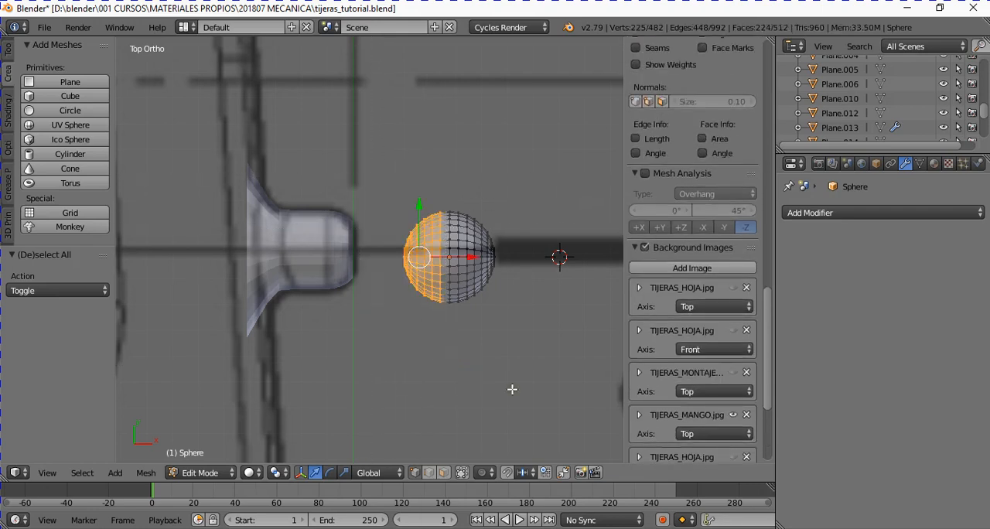
{"action": "key", "text": "x"}
{"action": "key", "text": "Up"}
{"action": "key", "text": "Up"}
{"action": "key", "text": "Up"}
{"action": "key", "text": "Return"}
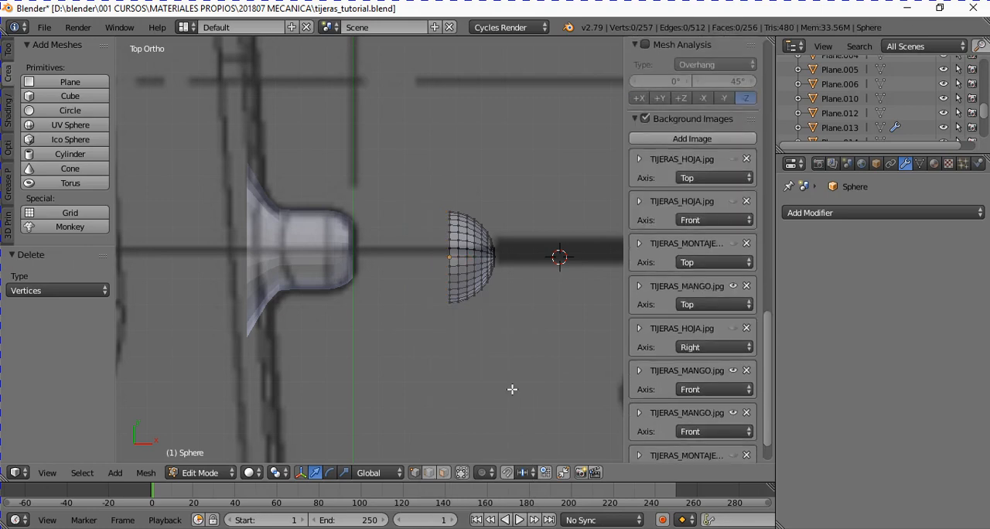
- Select the hemisphere's open edge loop and extrude it -0.382 along X to form the stud's cylindrical shank
{"action": "right_click", "coordinate": [450, 270], "text": "alt"}
{"action": "right_click", "coordinate": [453, 273], "text": "alt"}
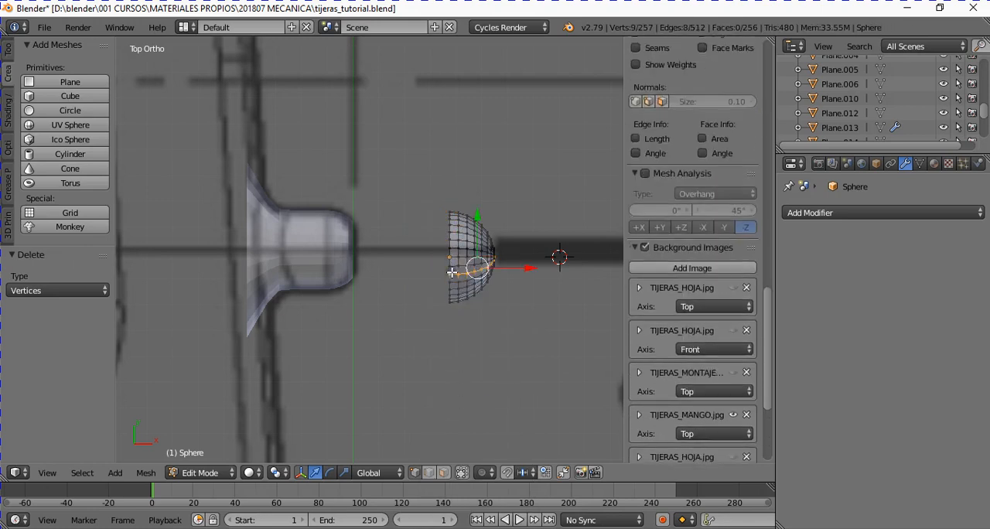
{"action": "right_click", "coordinate": [451, 270], "text": "alt"}
{"action": "middle_click_drag", "start_coordinate": [454, 280], "coordinate": [513, 258]}
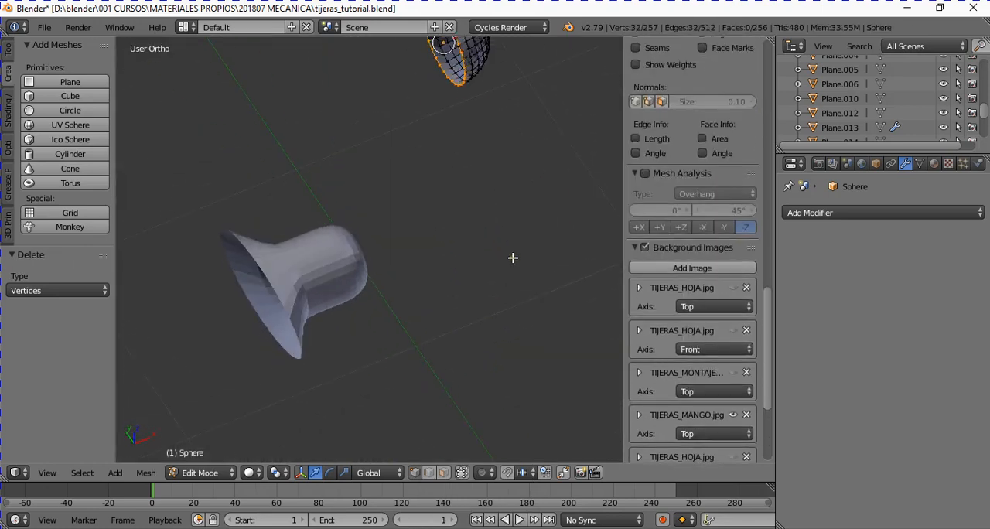
{"action": "key", "text": "KP_Decimal"}
{"action": "key", "text": "KP_7"}
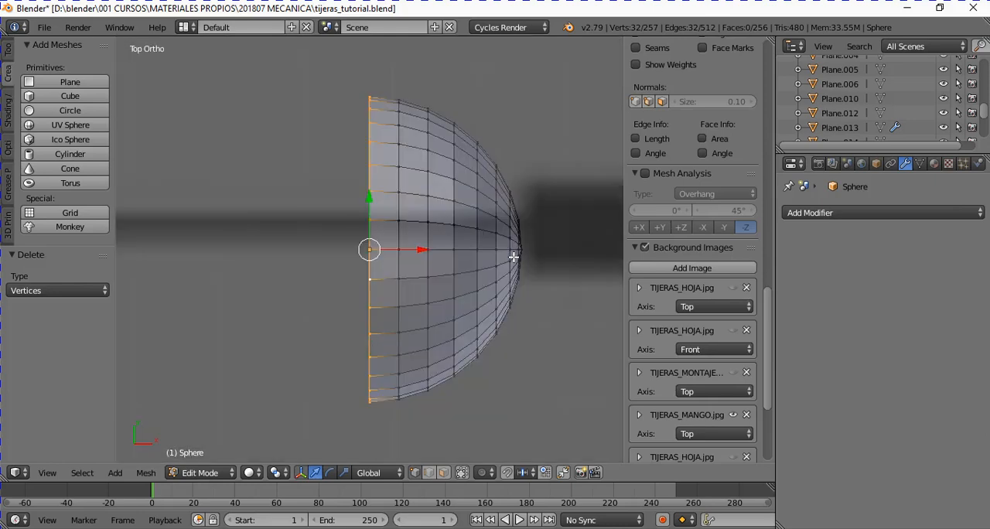
{"action": "scroll", "coordinate": [503, 267], "scroll_direction": "down", "scroll_amount": 8}
{"action": "key", "text": "e"}
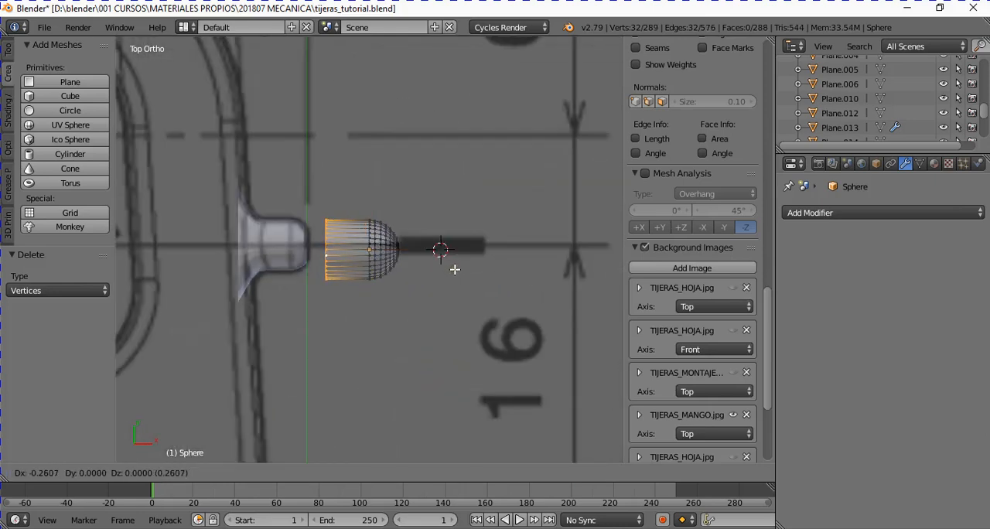
{"action": "key", "text": "x"}
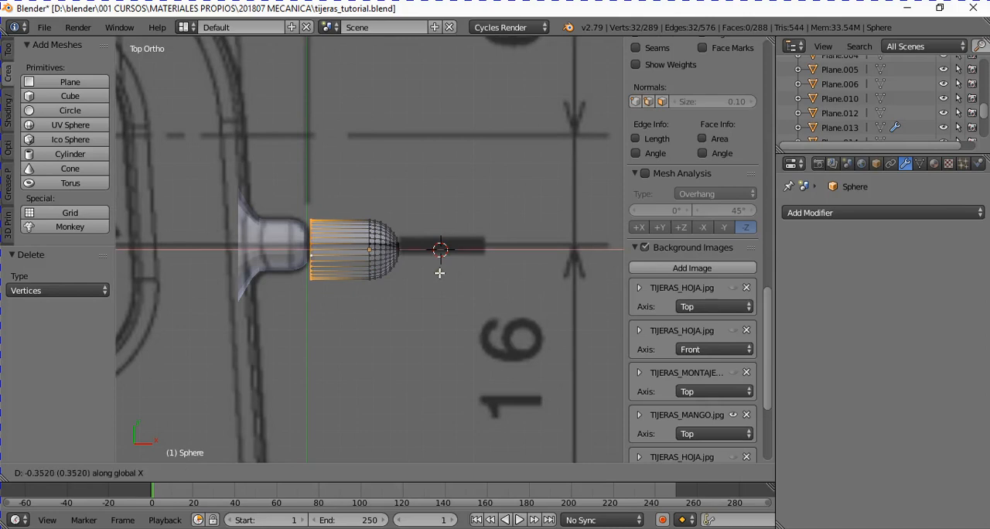
{"action": "left_click", "coordinate": [435, 273]}
- Add six evenly spaced loop cuts around the extruded shank without sliding them
{"action": "key", "text": "ctrl+r"}
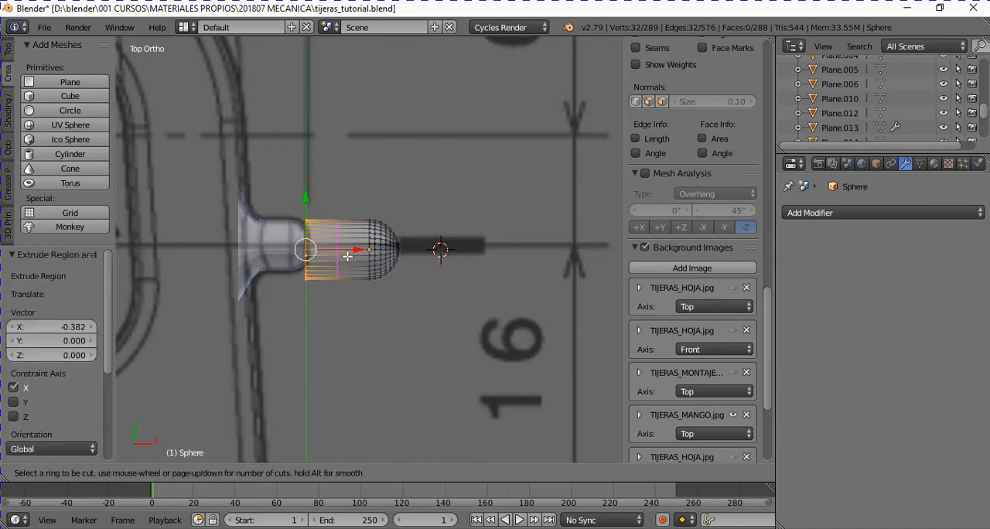
{"action": "scroll", "coordinate": [347, 256], "scroll_direction": "up", "scroll_amount": 1}
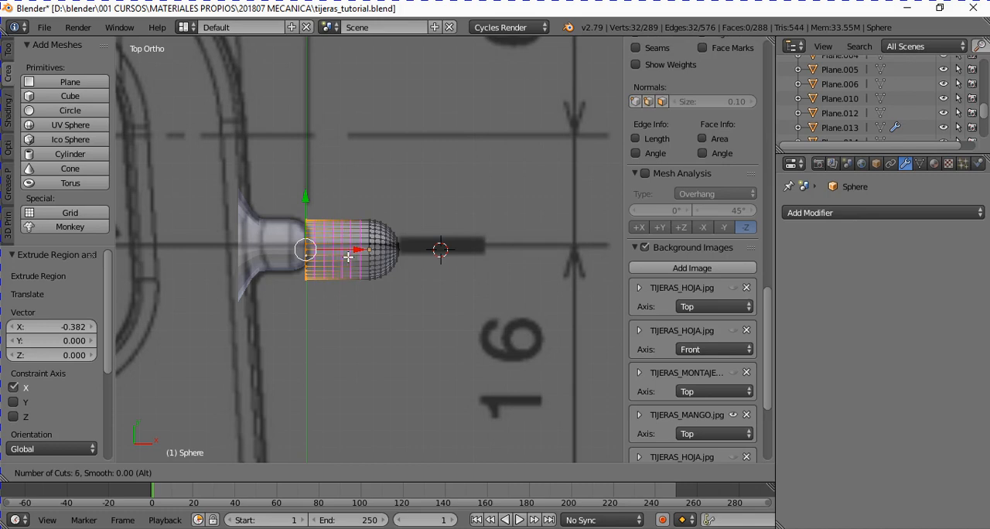
{"action": "left_click", "coordinate": [346, 256]}
{"action": "right_click", "coordinate": [347, 256]}
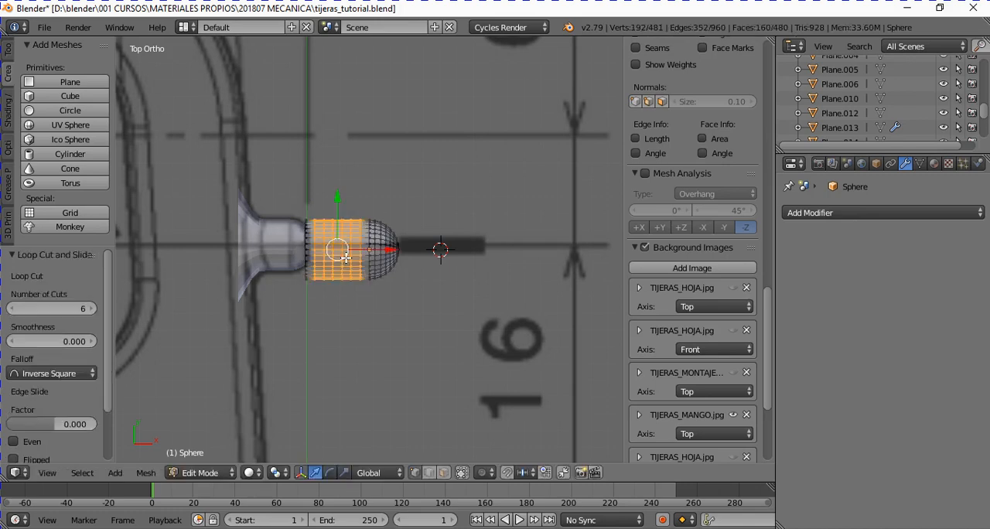
- Enable proportional editing and flare the shank's open end loop by scaling it 1.734 with a reduced influence radius
{"action": "right_click", "coordinate": [298, 250], "text": "alt"}
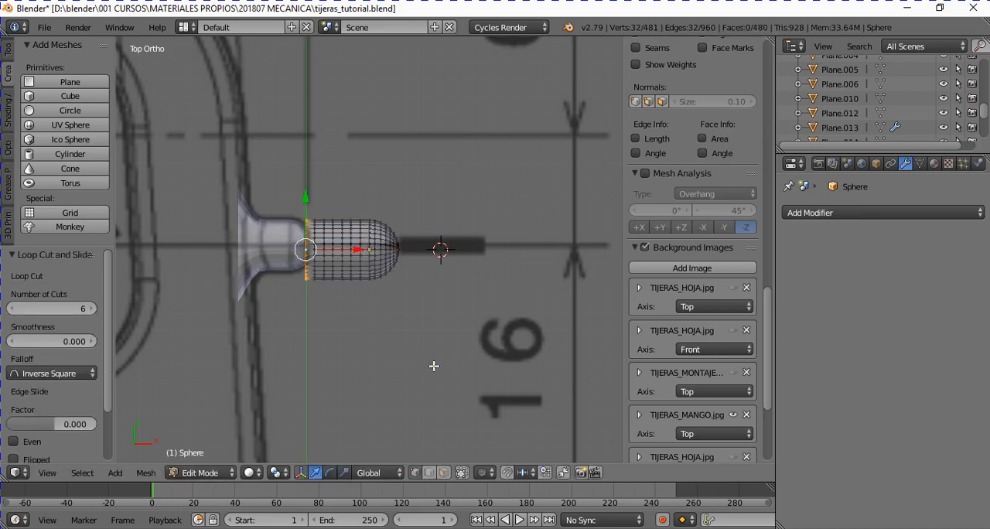
{"action": "left_click", "coordinate": [492, 474]}
{"action": "left_click", "coordinate": [506, 438]}
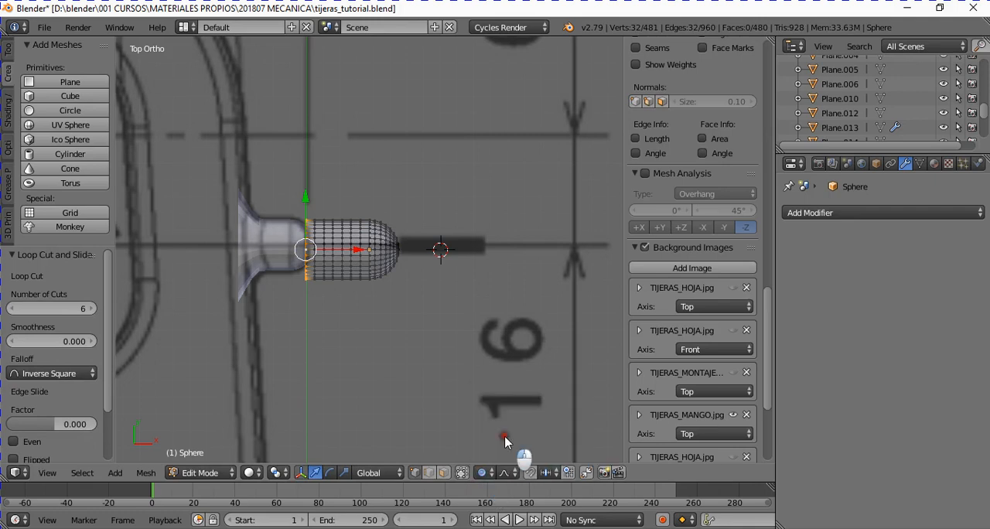
{"action": "key", "text": "s"}
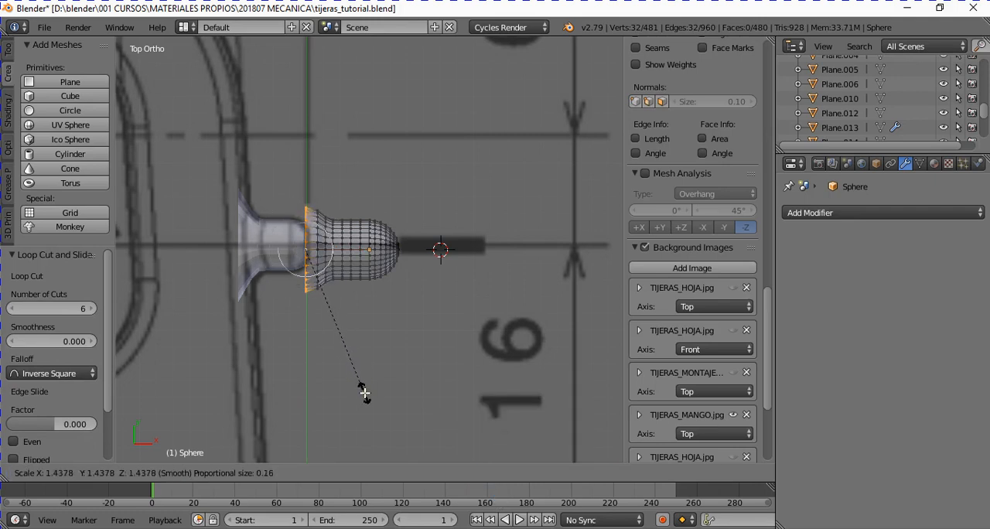
{"action": "scroll", "coordinate": [377, 421], "scroll_direction": "up", "scroll_amount": 1}
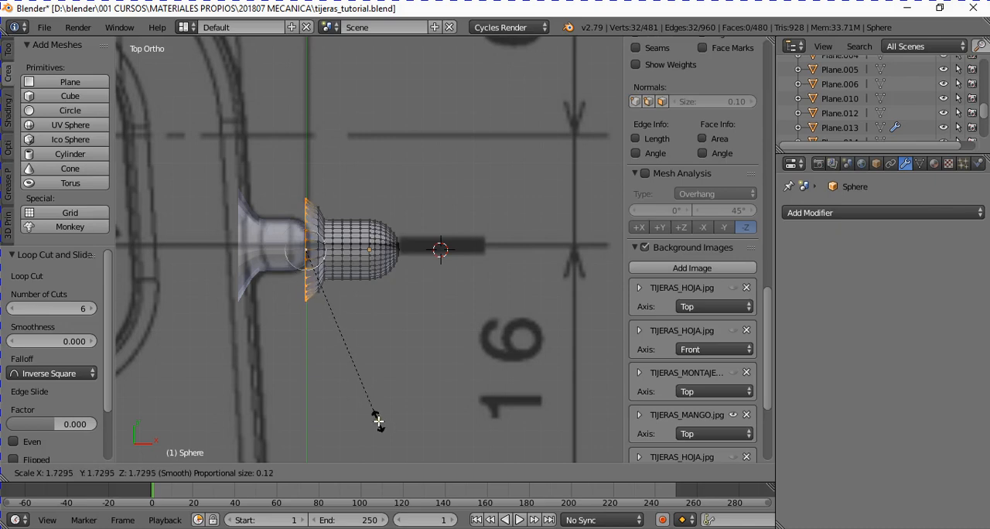
{"action": "left_click", "coordinate": [373, 422]}
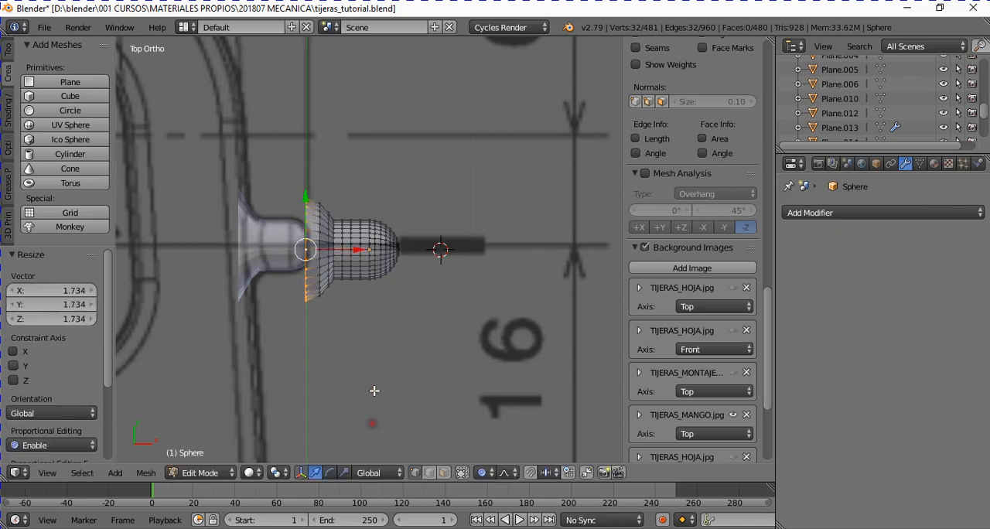
- Scale the loop two rings in from the flared end to about 0.84 and compare the profile with the old stud
{"action": "right_click", "coordinate": [330, 256], "text": "alt"}
{"action": "right_click", "coordinate": [321, 264], "text": "alt"}
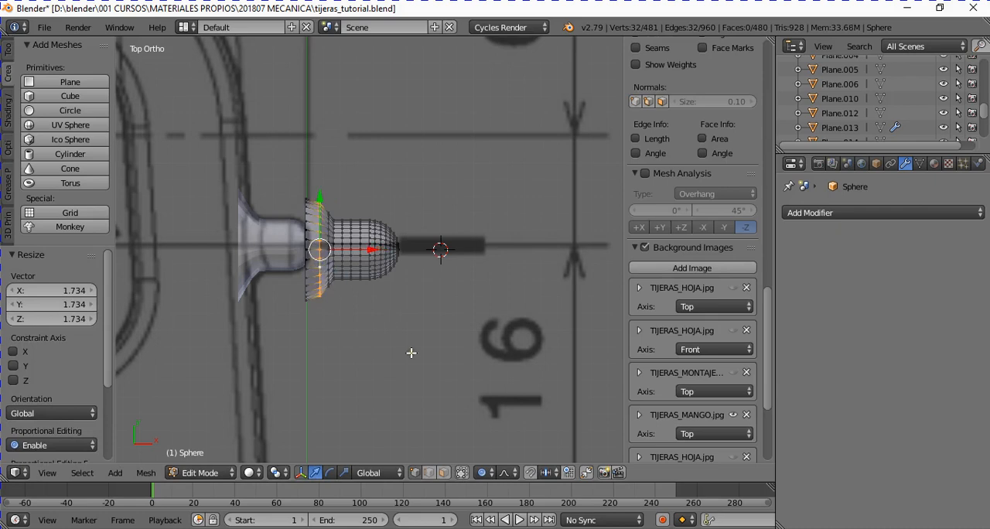
{"action": "key", "text": "s"}
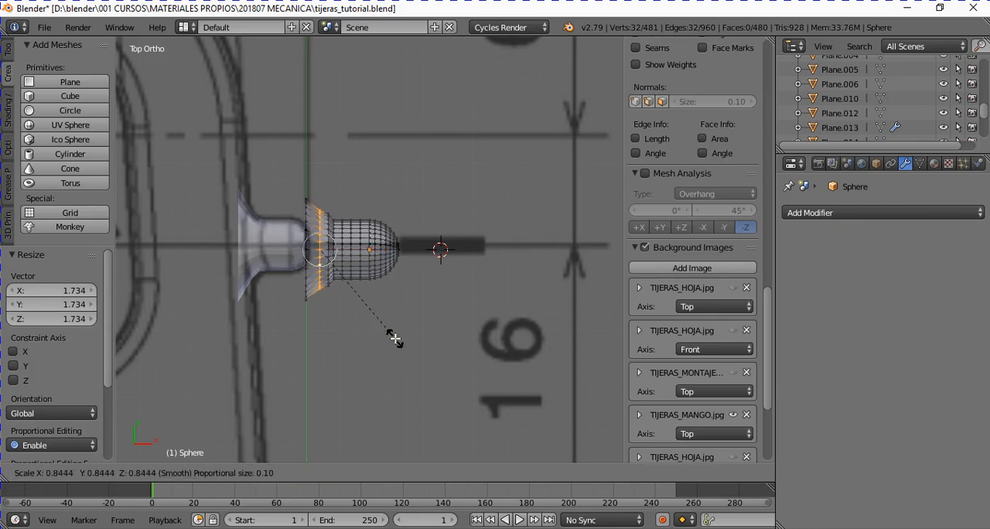
{"action": "left_click", "coordinate": [395, 338]}
{"action": "key", "text": "Tab"}
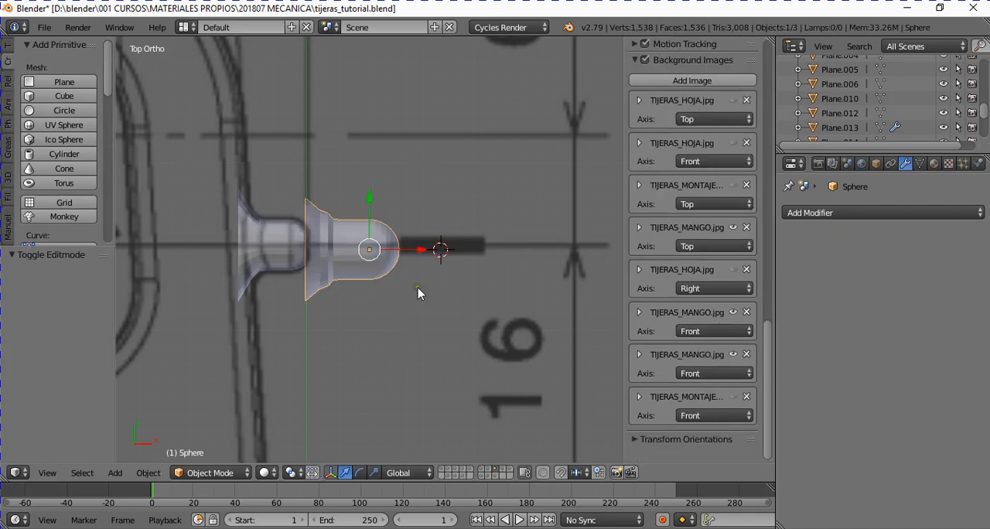
{"action": "scroll", "coordinate": [398, 232], "scroll_direction": "up", "scroll_amount": 1}
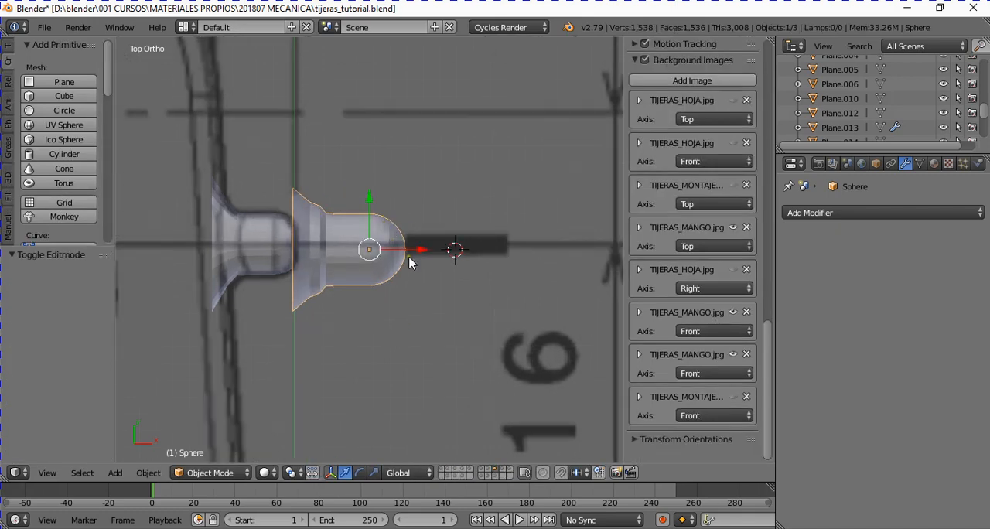
{"action": "key", "text": "Tab"}
{"action": "scroll", "coordinate": [437, 221], "scroll_direction": "up", "scroll_amount": 2}
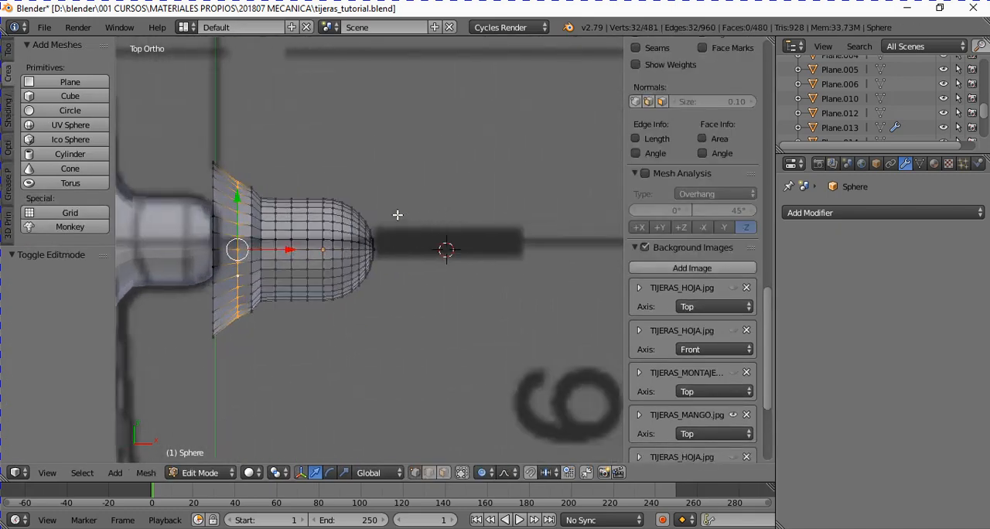
{"action": "key", "text": "a"}
{"action": "key", "text": "b"}
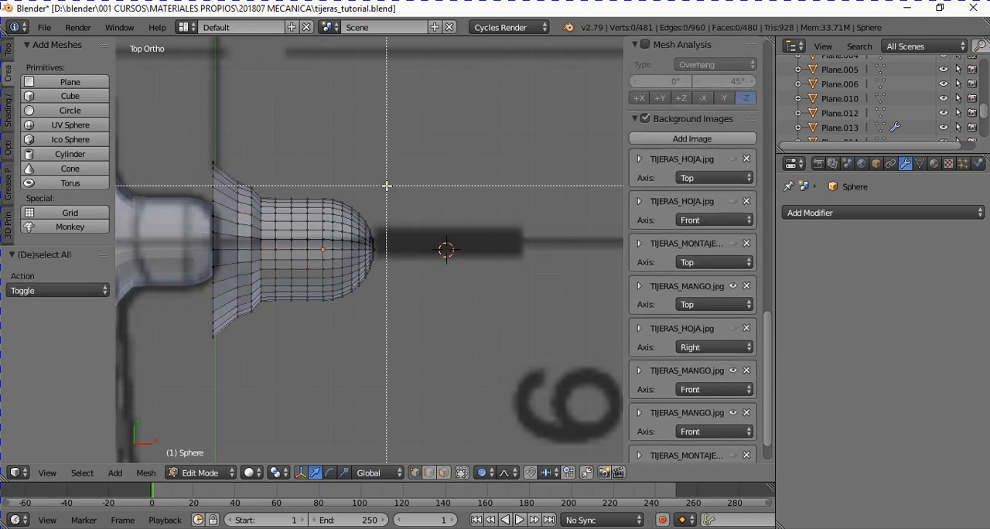
{"action": "left_click_drag", "start_coordinate": [355, 187], "coordinate": [417, 301]}
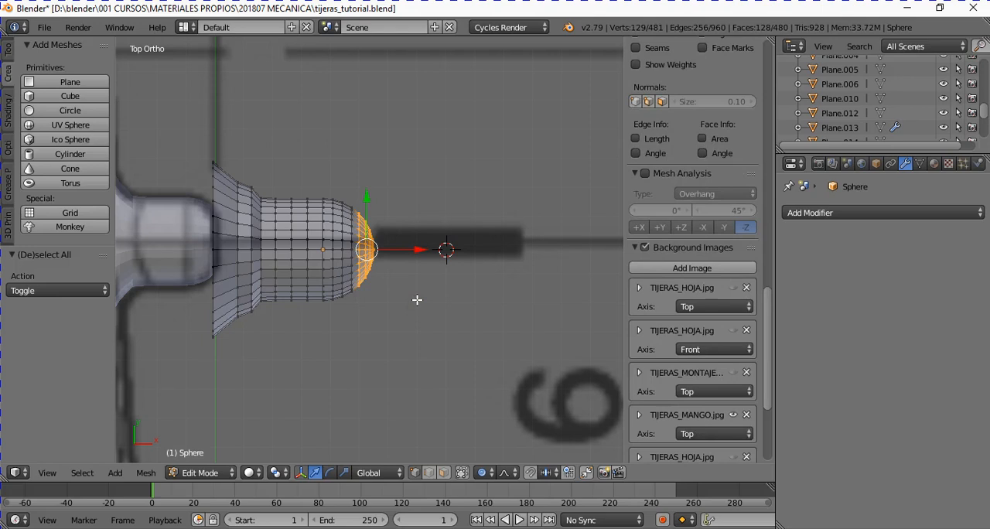
{"action": "key", "text": "b"}
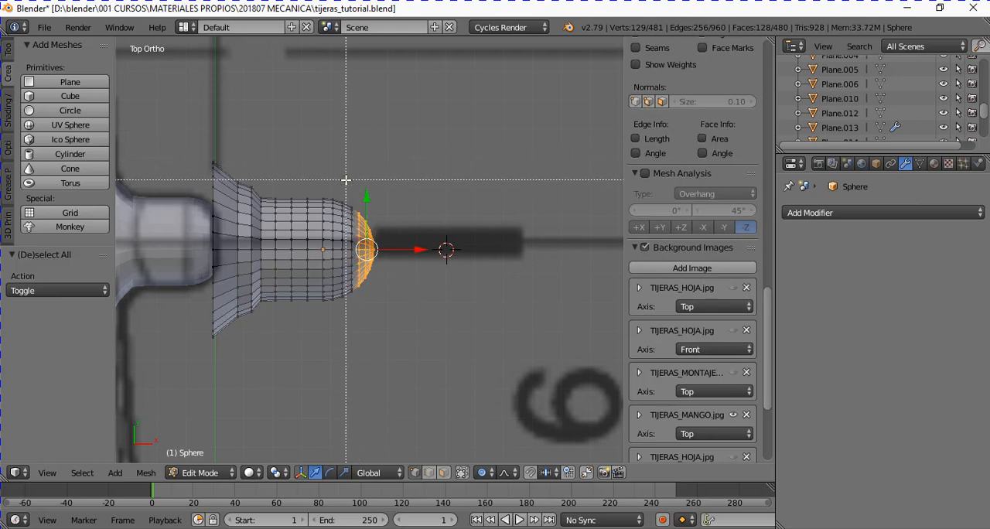
{"action": "left_click_drag", "start_coordinate": [347, 177], "coordinate": [400, 343]}
- Select the vertex at the stud's rounded tip and grow the selection to include the five surrounding vertex rings
{"action": "right_click", "coordinate": [386, 249]}
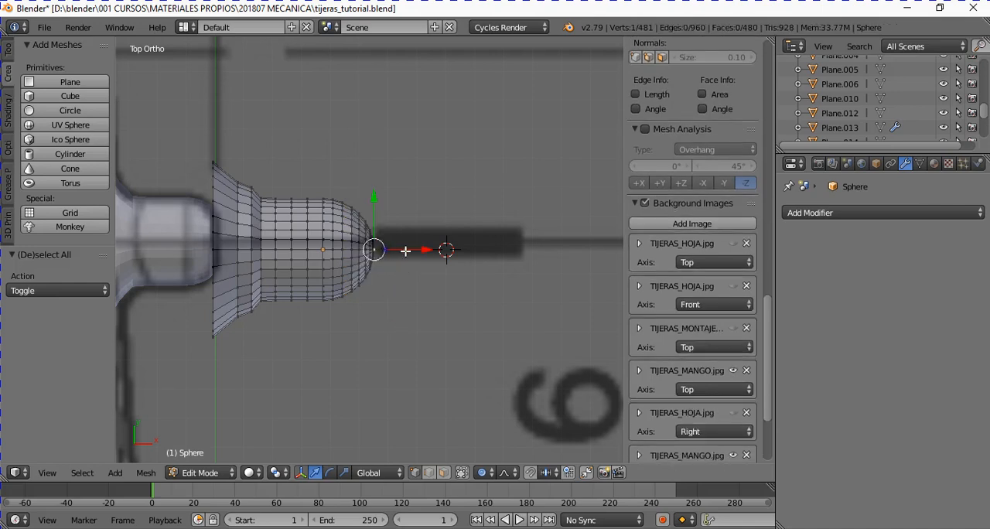
{"action": "key", "text": "ctrl+KP_Add"}
{"action": "key", "text": "ctrl+KP_Add"}
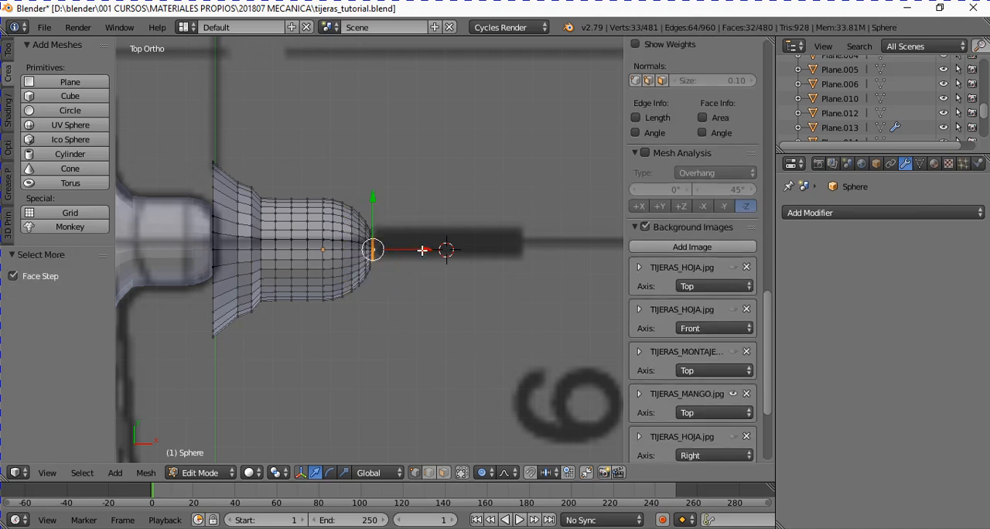
{"action": "key", "text": "ctrl+KP_Add"}
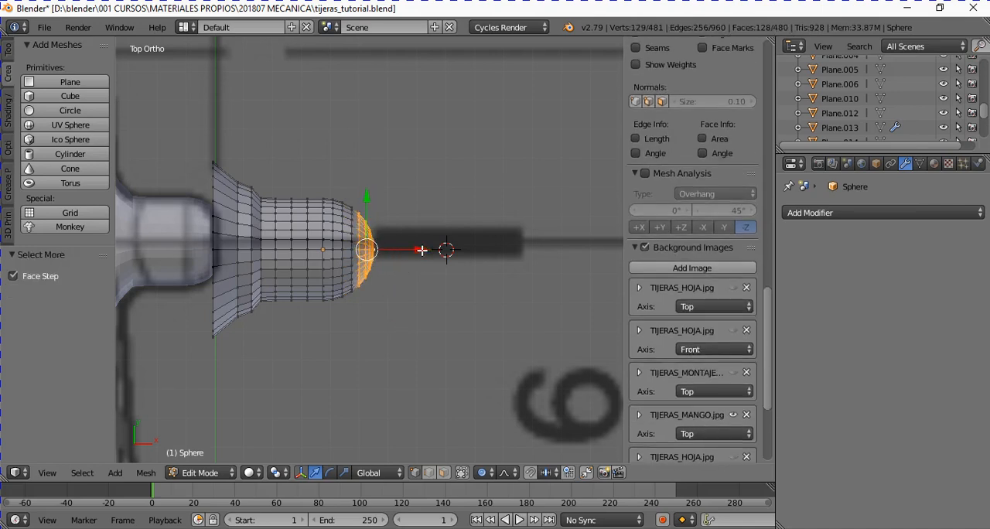
{"action": "key", "text": "ctrl+KP_Add"}
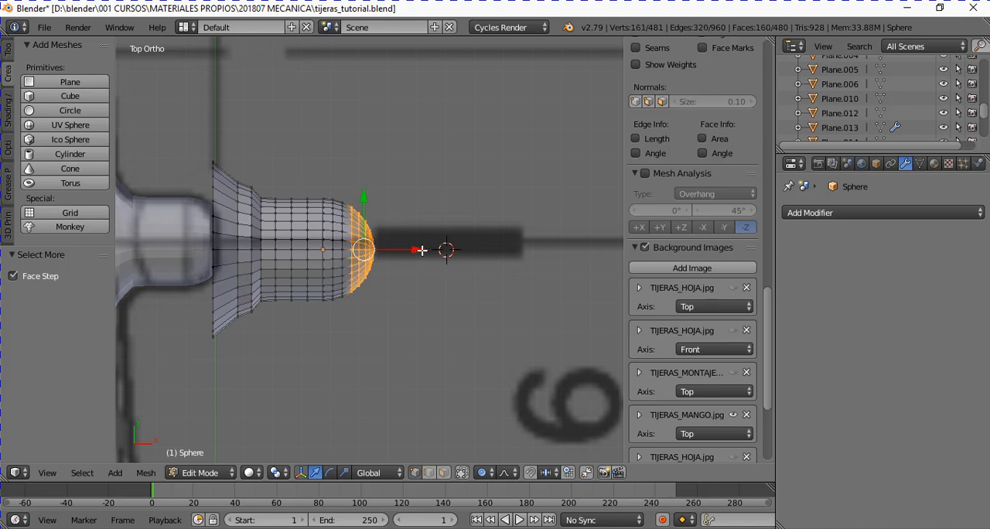
{"action": "key", "text": "s"}
{"action": "key", "text": "x"}
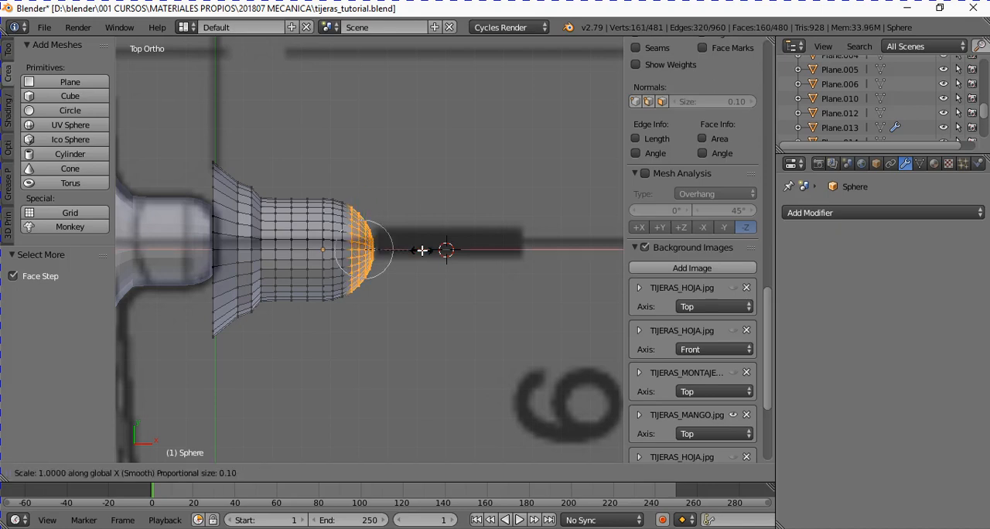
{"action": "key", "text": "0"}
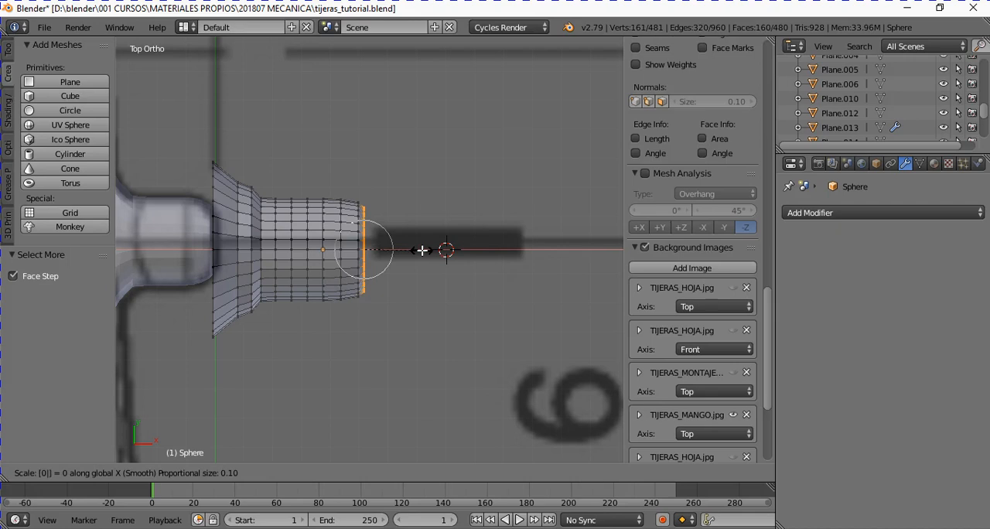
{"action": "key", "text": "Escape"}
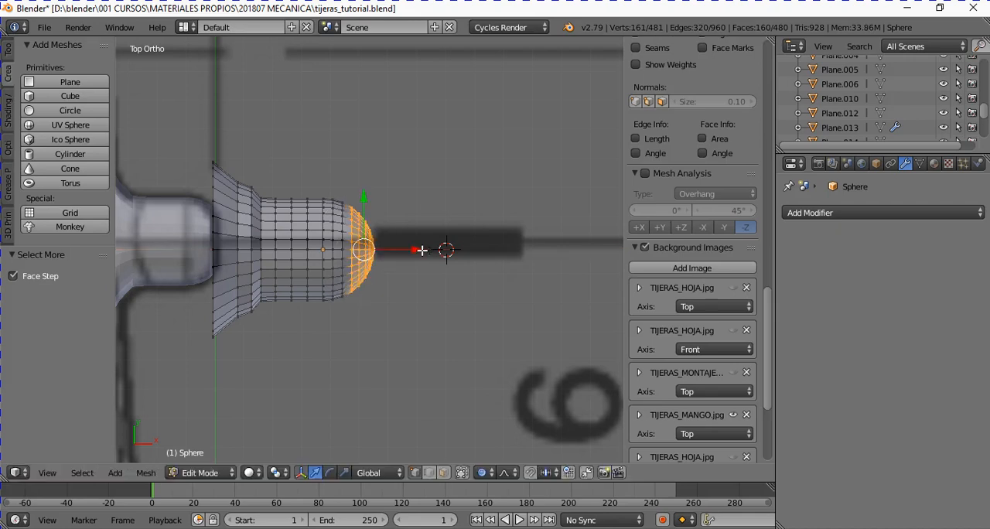
- Disable proportional editing, flatten the selected tip by scaling it to 0 along X, and move it -0.053 along X
{"action": "left_click", "coordinate": [485, 473]}
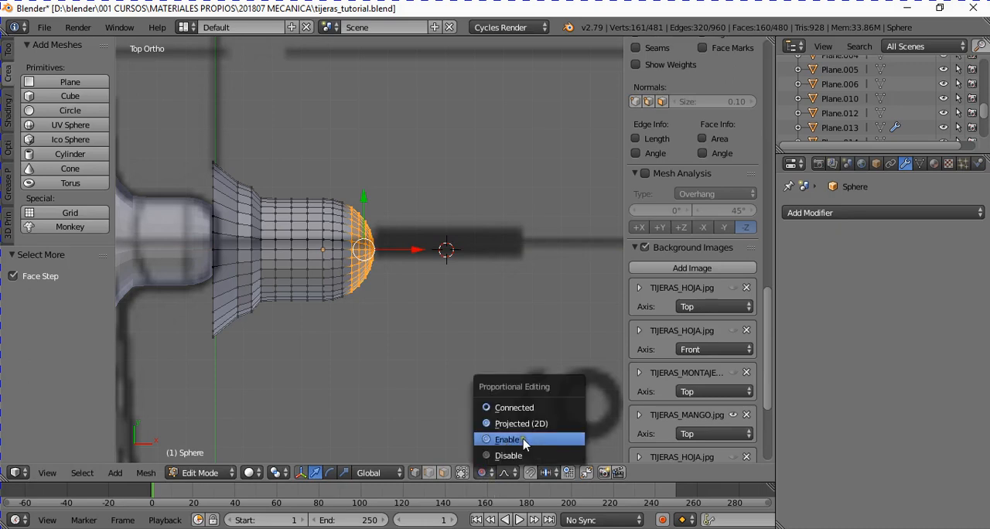
{"action": "left_click", "coordinate": [508, 457]}
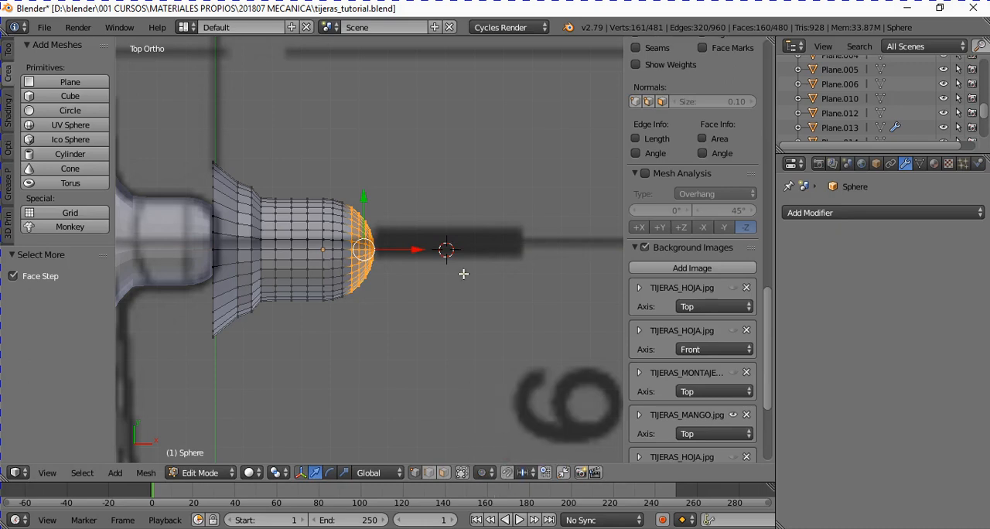
{"action": "key", "text": "s"}
{"action": "key", "text": "x"}
{"action": "key", "text": "0"}
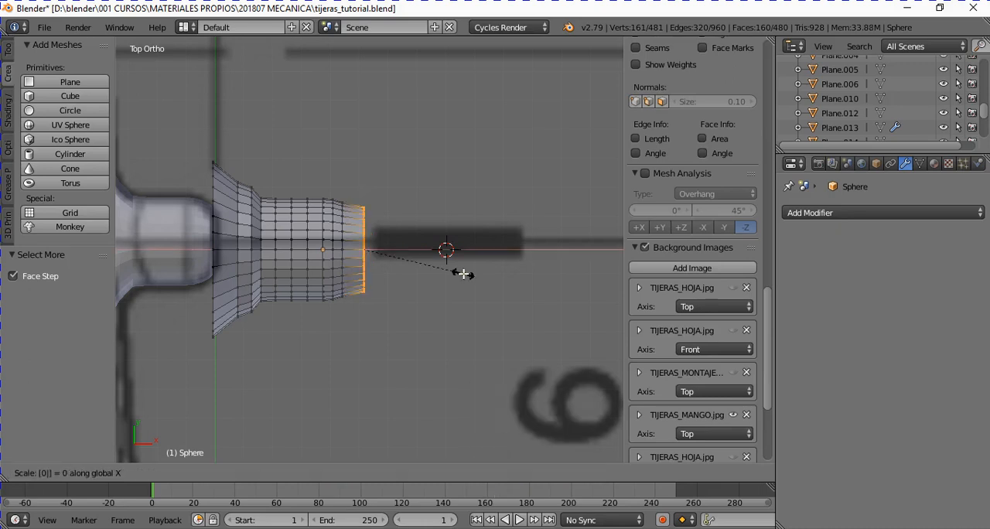
{"action": "key", "text": "Return"}
{"action": "left_click_drag", "start_coordinate": [416, 252], "coordinate": [398, 255]}
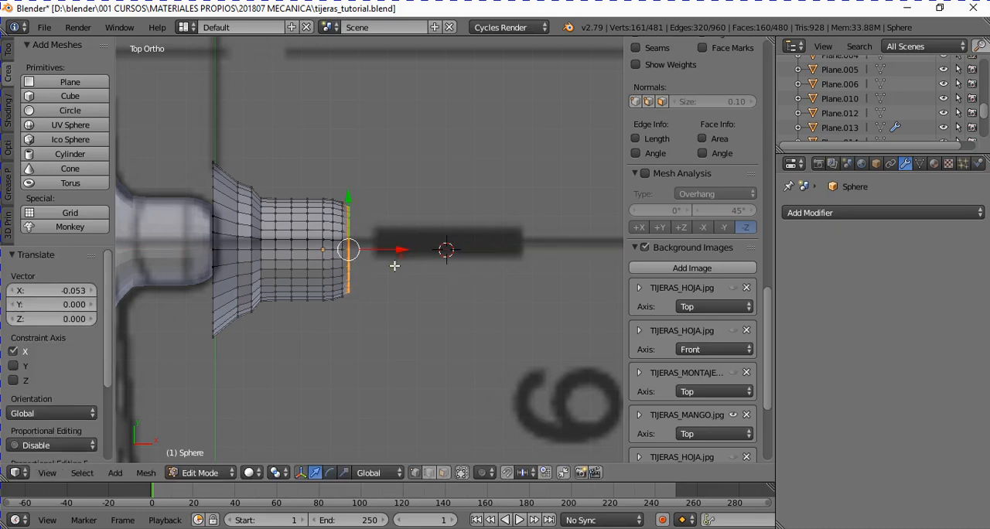
- Return to Object Mode and scale the whole rebuilt stud uniformly by 0.751
{"action": "key", "text": "Tab"}
{"action": "scroll", "coordinate": [325, 278], "scroll_direction": "down", "scroll_amount": 2}
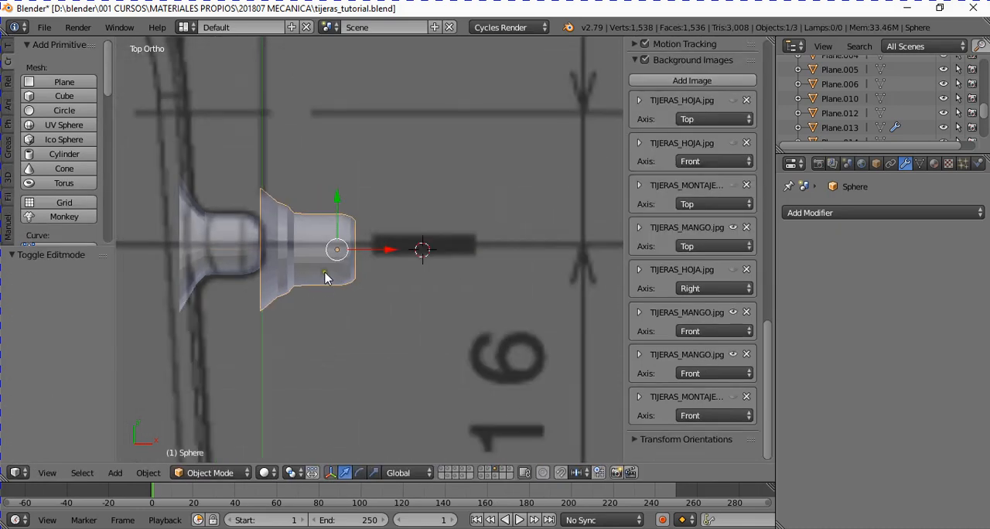
{"action": "key", "text": "s"}
{"action": "left_click", "coordinate": [381, 309]}
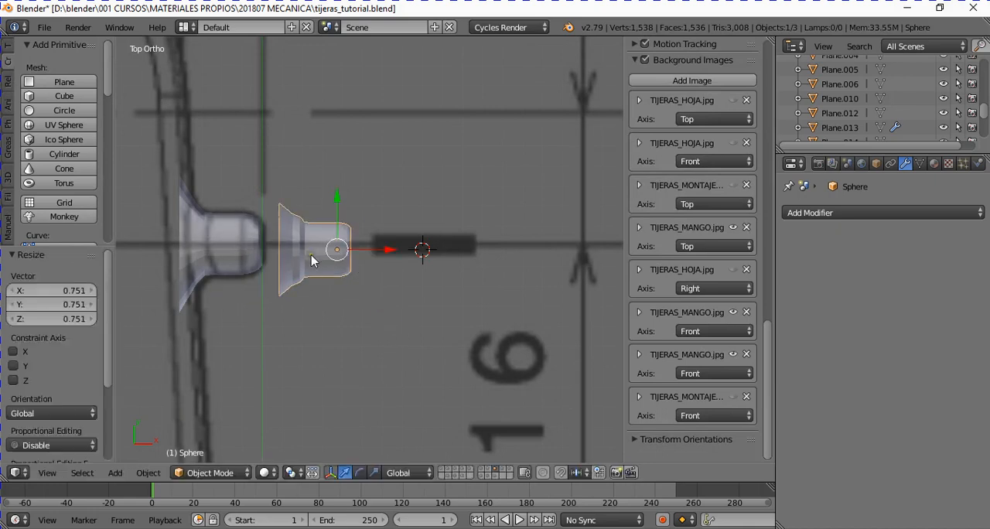
{"action": "middle_click_drag", "start_coordinate": [326, 256], "coordinate": [308, 211]}
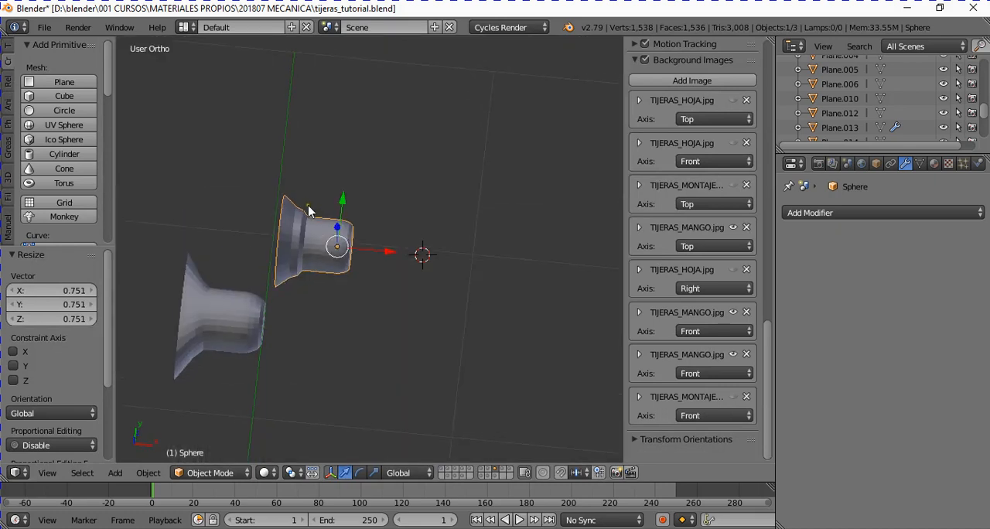
- Delete the rebuilt stud and select the original stud Sphere.001
{"action": "key", "text": "x"}
{"action": "left_click", "coordinate": [313, 206]}
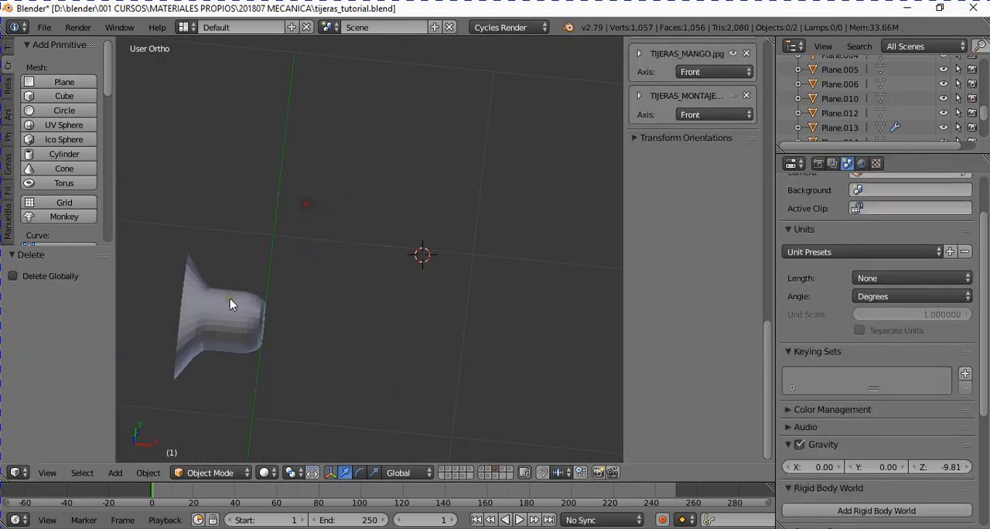
{"action": "right_click", "coordinate": [230, 304]}
- Unhide the scissors handle Plane.016 so it shows together with the original stud
{"action": "scroll", "coordinate": [394, 366], "scroll_direction": "down", "scroll_amount": 3}
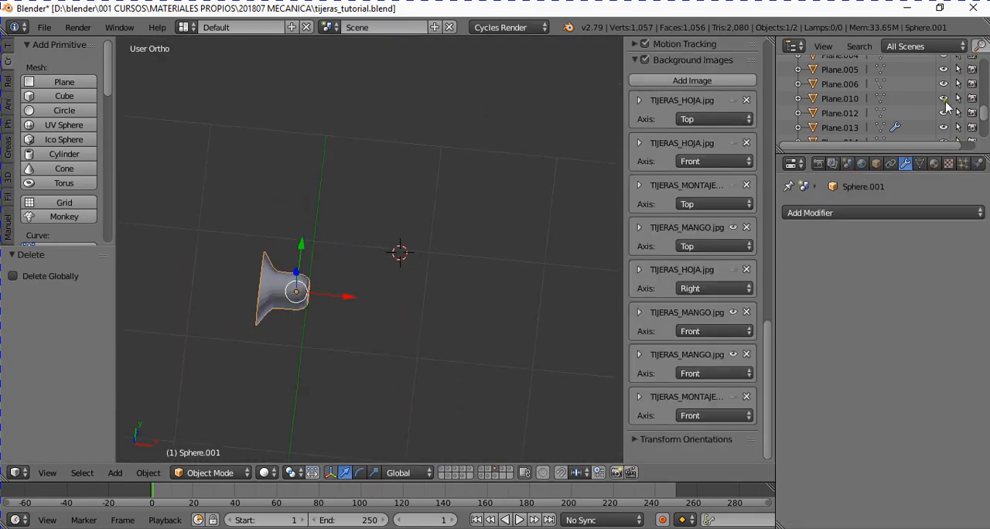
{"action": "scroll", "coordinate": [948, 109], "scroll_direction": "down", "scroll_amount": 3}
{"action": "scroll", "coordinate": [968, 137], "scroll_direction": "up", "scroll_amount": 1}
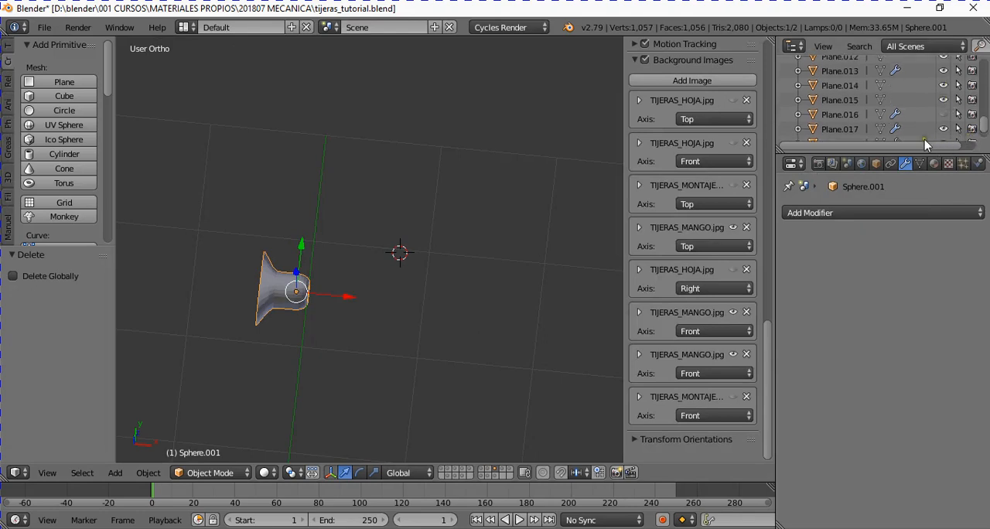
{"action": "scroll", "coordinate": [906, 139], "scroll_direction": "down", "scroll_amount": 1}
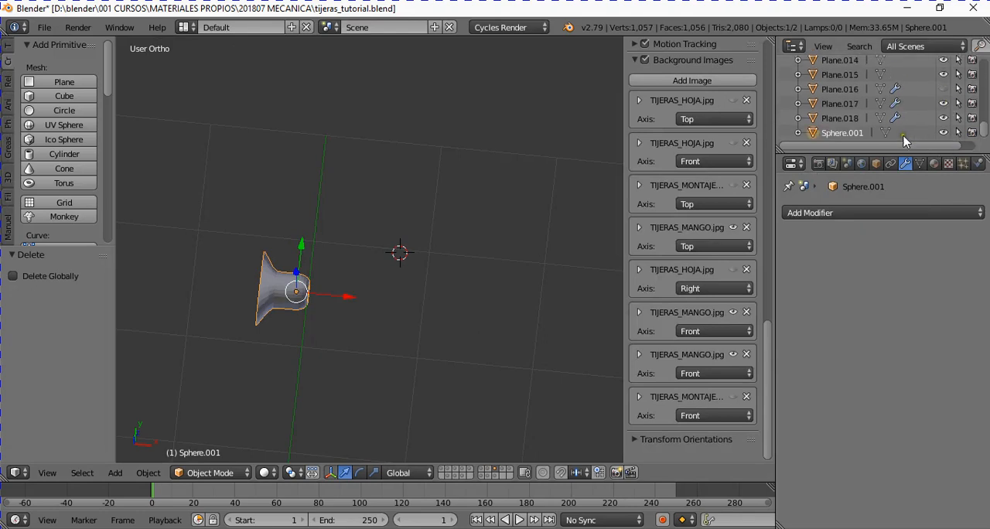
{"action": "left_click", "coordinate": [944, 90]}
{"action": "scroll", "coordinate": [355, 231], "scroll_direction": "down", "scroll_amount": 4}
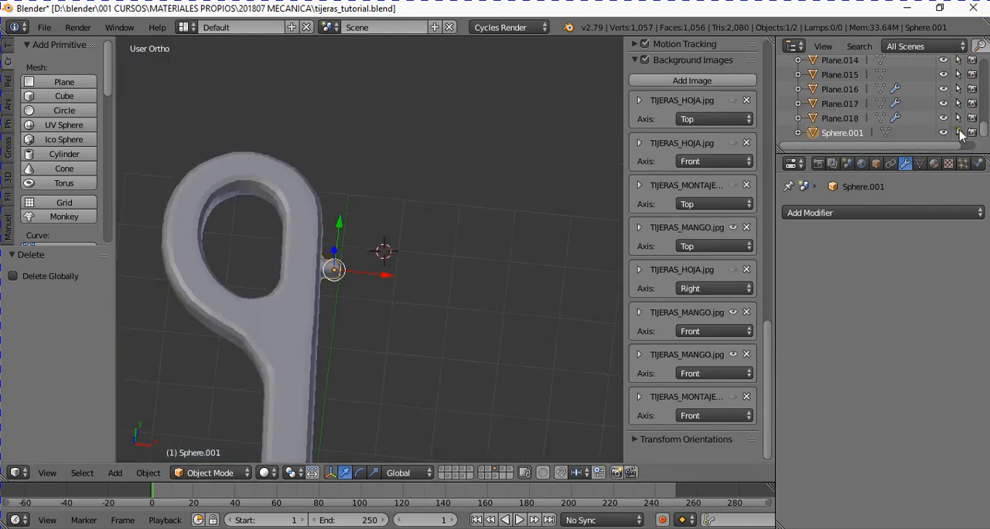
- Select the handle Plane.016, toggle its visibility, and examine how the stud sits against it in perspective and from above
{"action": "right_click", "coordinate": [298, 232]}
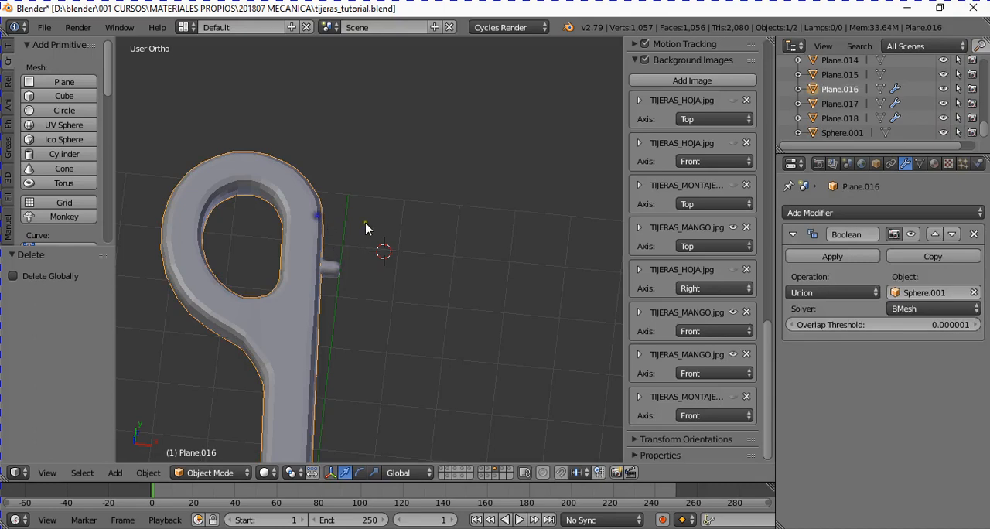
{"action": "left_click", "coordinate": [943, 89]}
{"action": "left_click", "coordinate": [943, 89]}
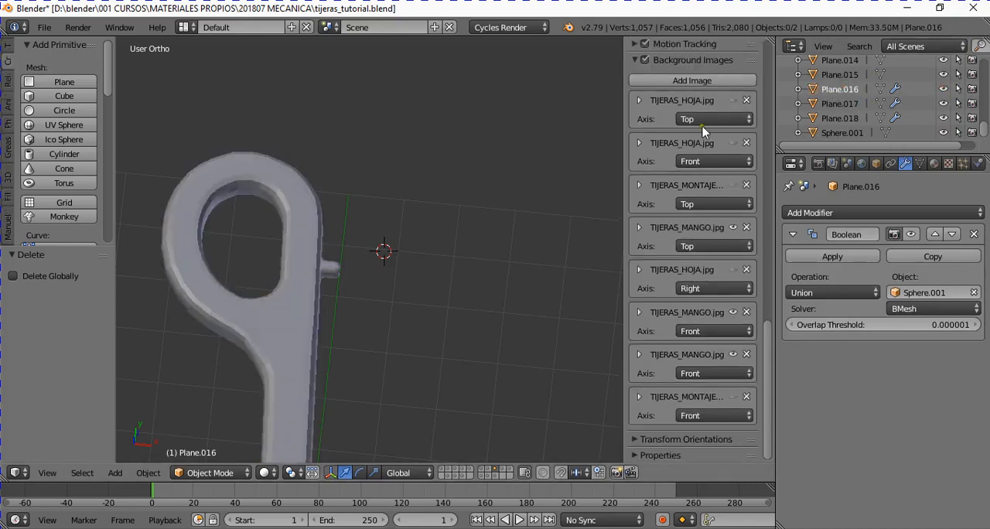
{"action": "right_click", "coordinate": [309, 343]}
{"action": "middle_click_drag", "start_coordinate": [460, 336], "coordinate": [398, 297]}
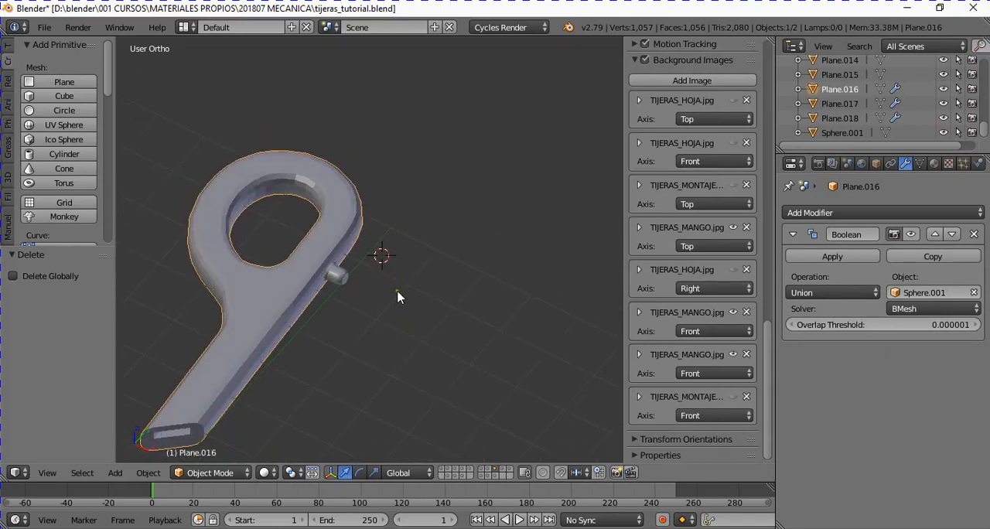
{"action": "key", "text": "KP_7"}
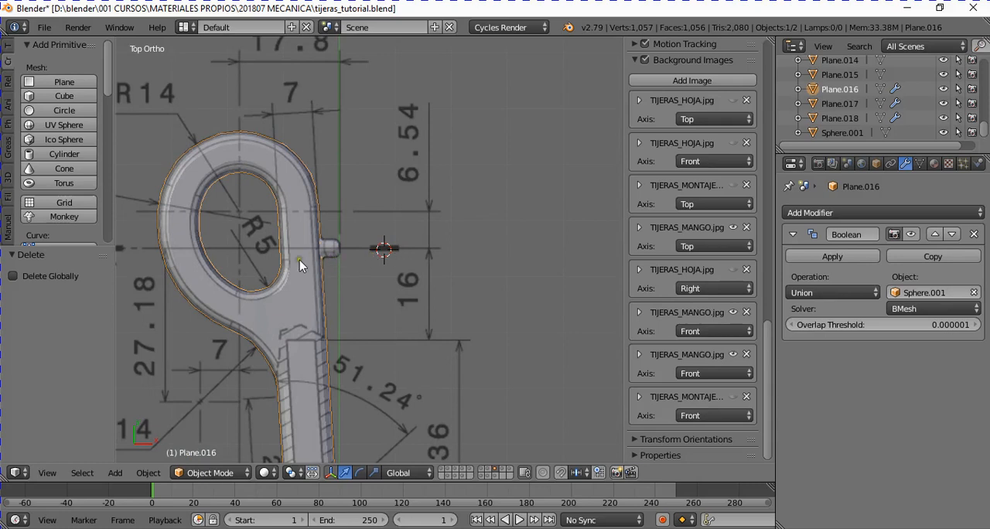
- Add the stud to the handle selection and switch the top view to wireframe shading
{"action": "right_click", "coordinate": [334, 249], "text": "shift"}
{"action": "middle_click_drag", "start_coordinate": [355, 328], "coordinate": [317, 246]}
{"action": "scroll", "coordinate": [356, 287], "scroll_direction": "up", "scroll_amount": 5}
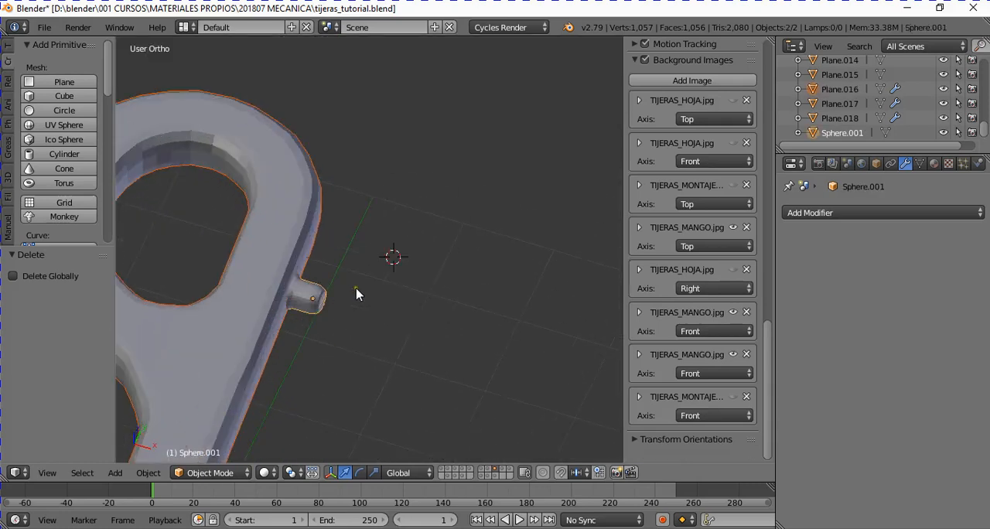
{"action": "key", "text": "KP_7"}
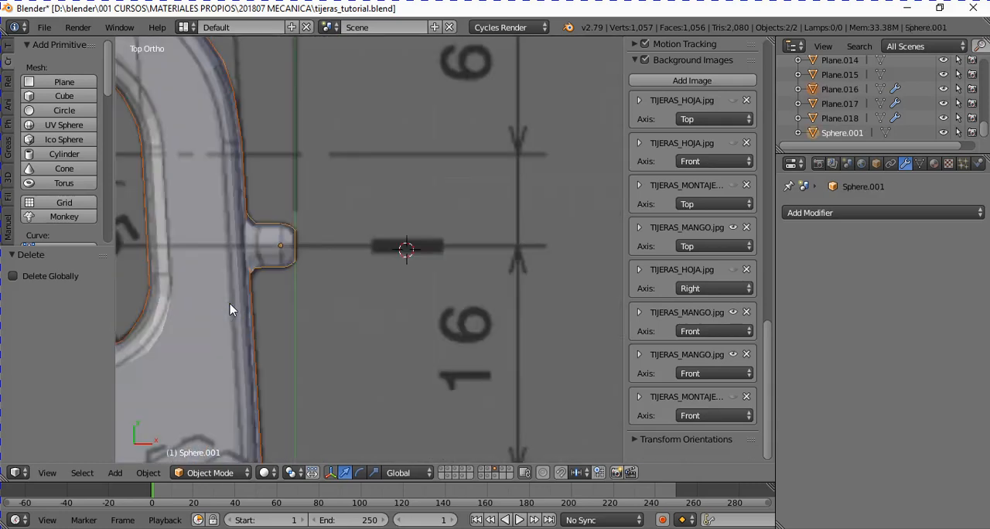
{"action": "left_click", "coordinate": [266, 473]}
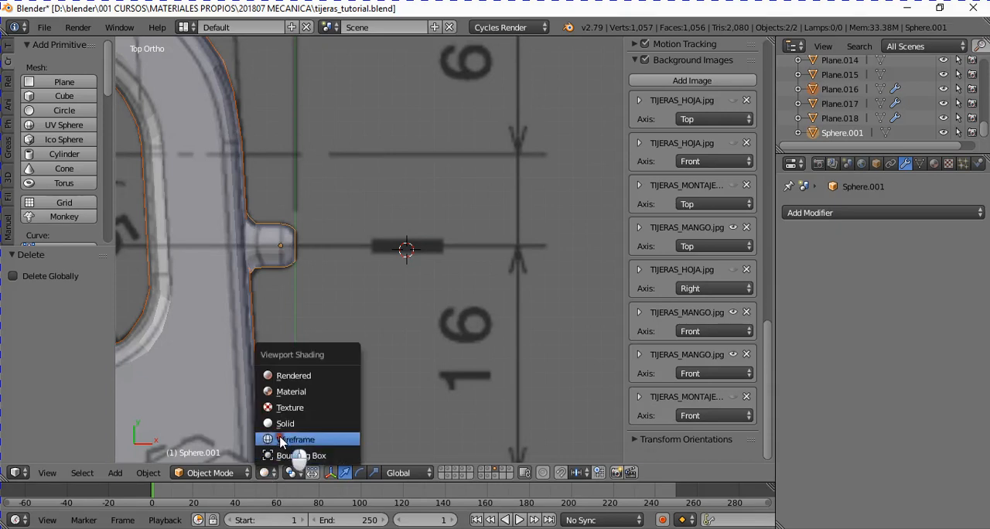
{"action": "left_click", "coordinate": [283, 439]}
{"action": "scroll", "coordinate": [317, 256], "scroll_direction": "up", "scroll_amount": 3}
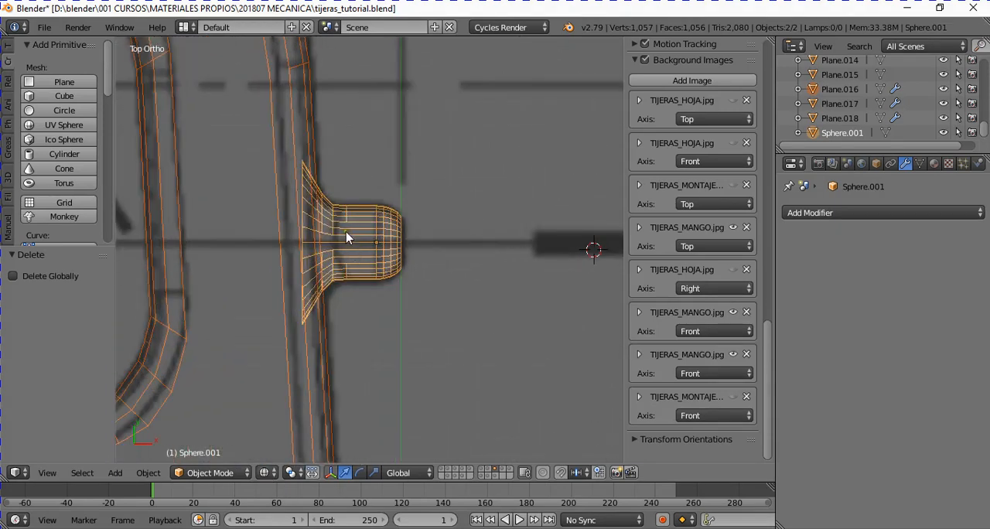
- Select only the stud and examine how its flared base is embedded in the handle's side
{"action": "right_click", "coordinate": [337, 207]}
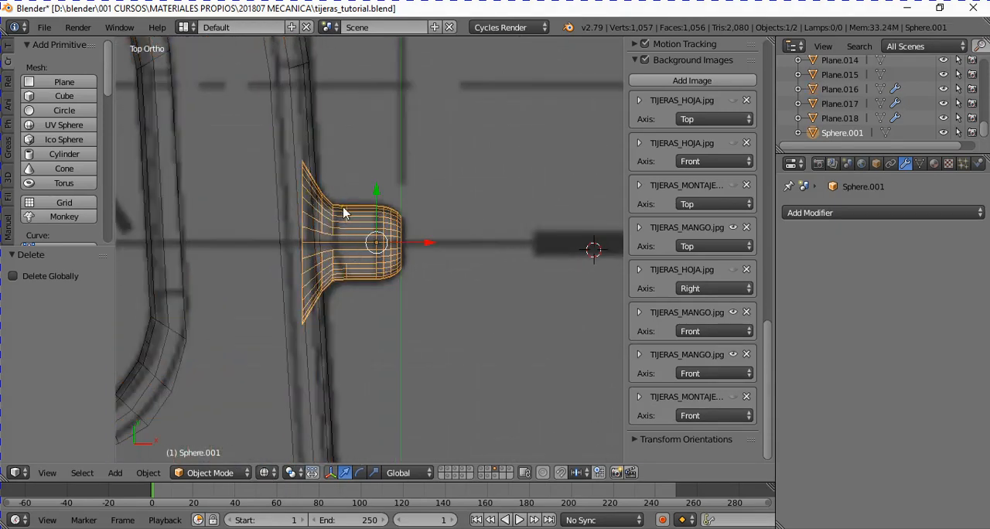
{"action": "middle_click_drag", "start_coordinate": [343, 214], "coordinate": [367, 302]}
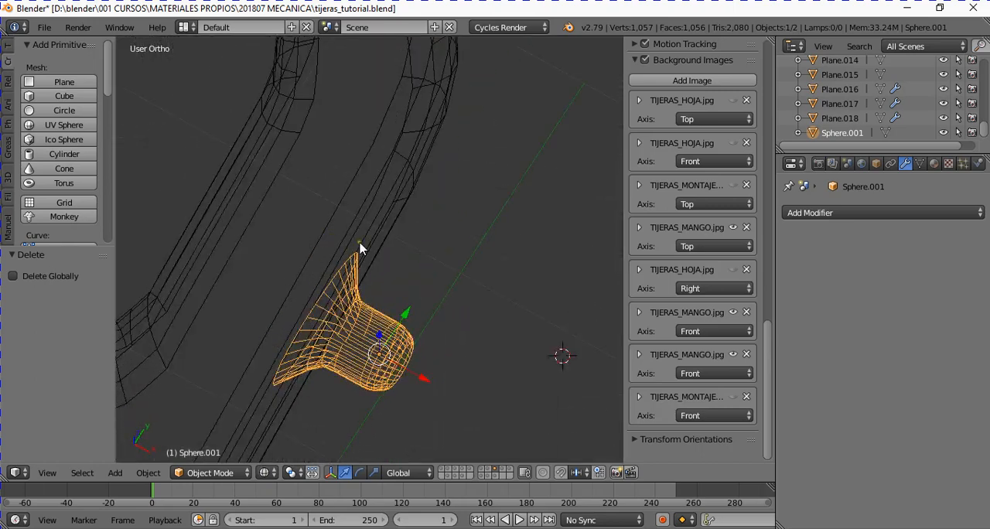
{"action": "scroll", "coordinate": [345, 263], "scroll_direction": "down", "scroll_amount": 3}
{"action": "scroll", "coordinate": [329, 240], "scroll_direction": "down", "scroll_amount": 2}
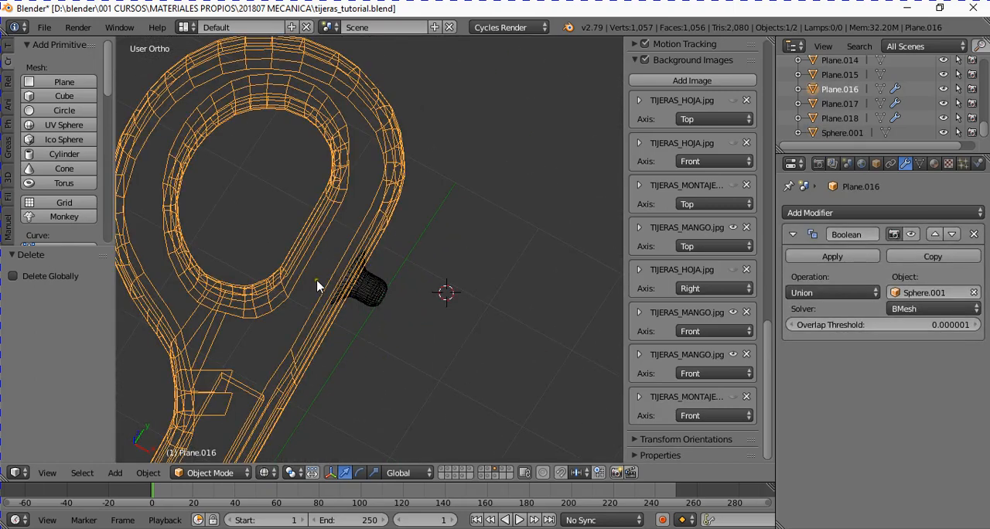
{"action": "middle_click_drag", "start_coordinate": [320, 283], "coordinate": [352, 310]}
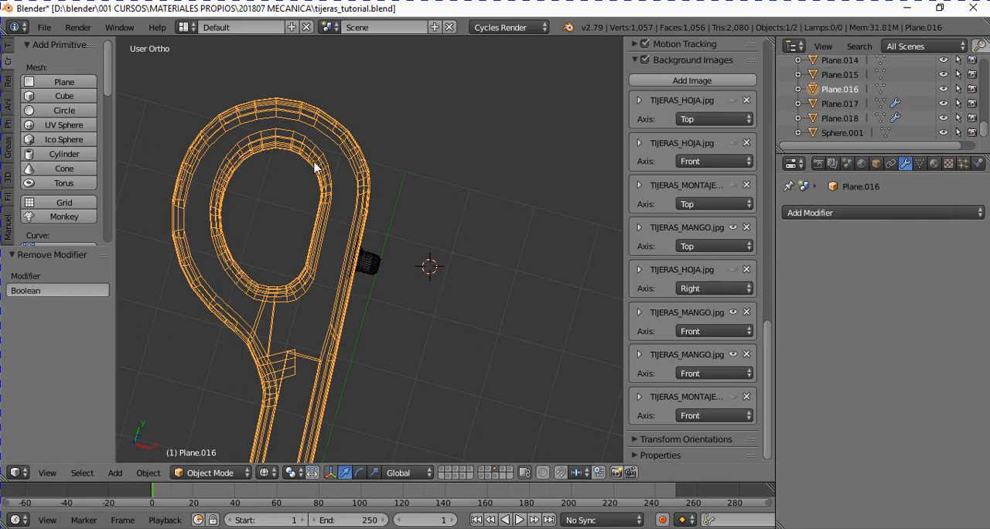
- Add a Boolean modifier to the handle Plane.016 with Sphere.001 as its object and Union as its operation
{"action": "left_click", "coordinate": [844, 213]}
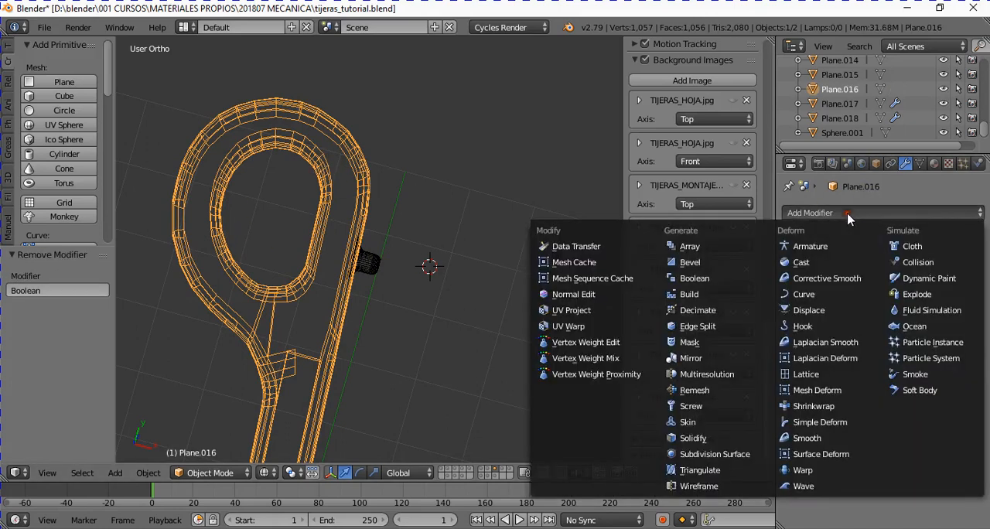
{"action": "left_click", "coordinate": [716, 280]}
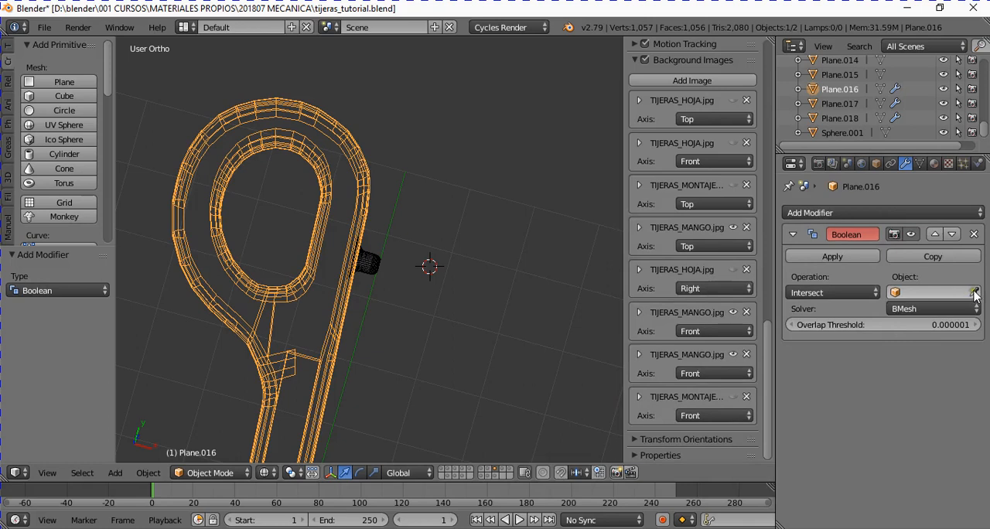
{"action": "left_click", "coordinate": [942, 294]}
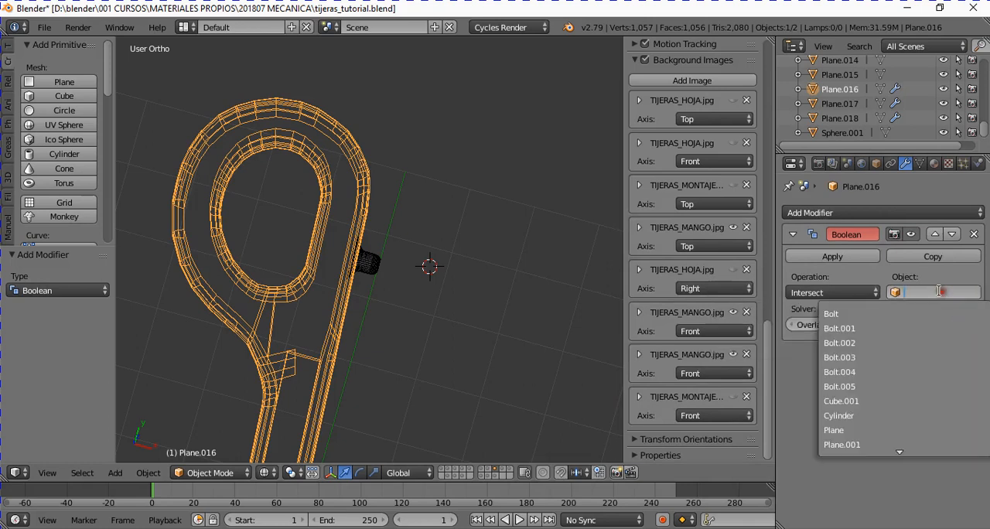
{"action": "left_click", "coordinate": [974, 292]}
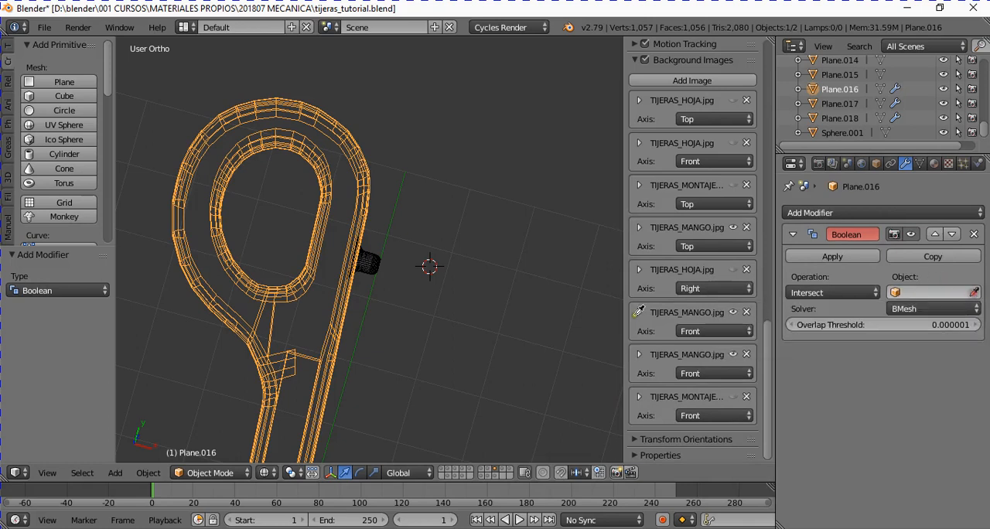
{"action": "left_click", "coordinate": [376, 264]}
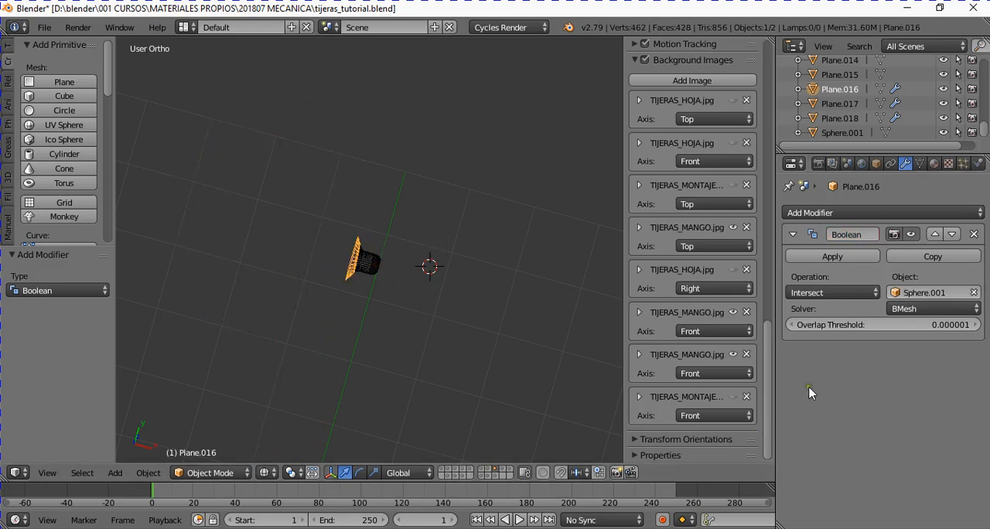
{"action": "left_click", "coordinate": [813, 293]}
{"action": "left_click", "coordinate": [809, 263]}
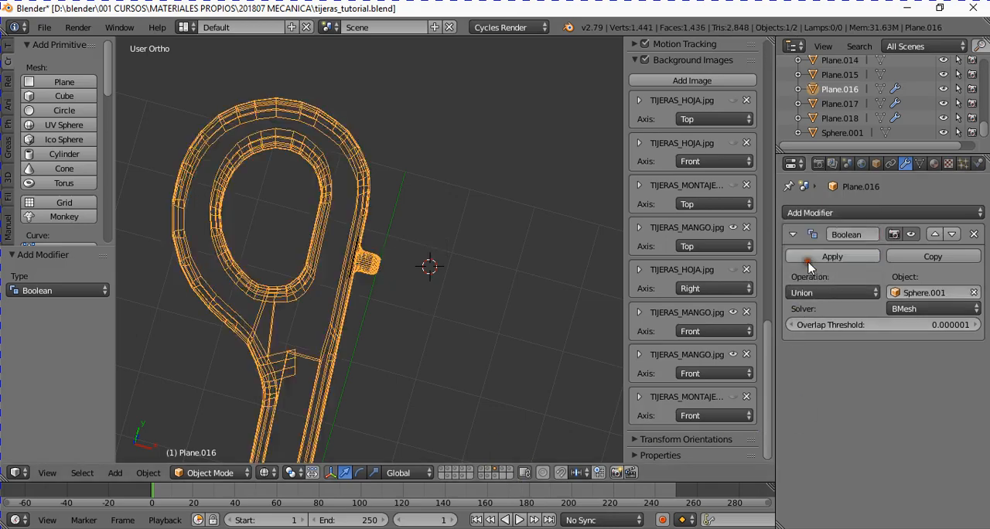
- Examine in wireframe how the flared stud base meets the handle's side under the Boolean union
{"action": "middle_click_drag", "start_coordinate": [376, 360], "coordinate": [345, 291]}
{"action": "scroll", "coordinate": [360, 362], "scroll_direction": "up", "scroll_amount": 3}
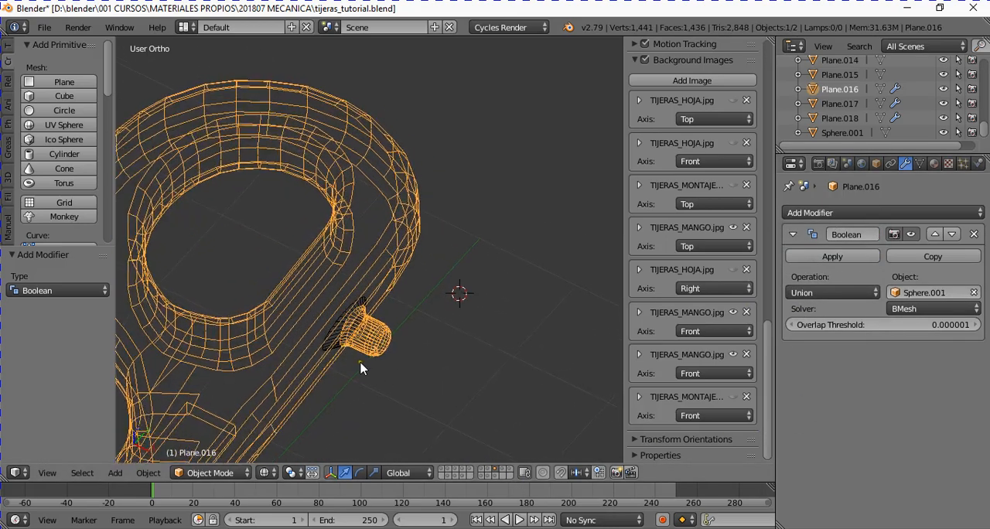
{"action": "scroll", "coordinate": [361, 368], "scroll_direction": "down", "scroll_amount": 3}
{"action": "middle_click_drag", "start_coordinate": [395, 420], "coordinate": [219, 300]}
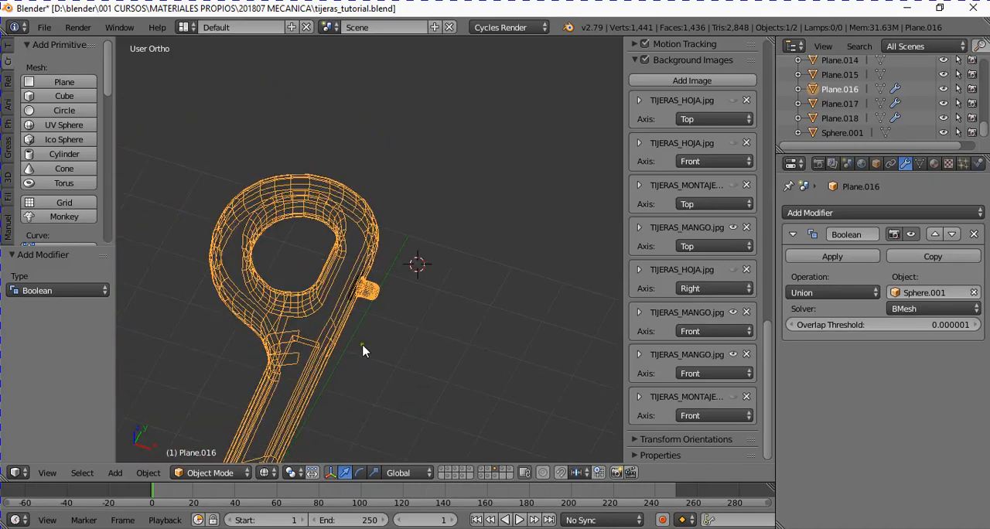
{"action": "middle_click_drag", "start_coordinate": [364, 350], "coordinate": [302, 311]}
{"action": "middle_click_drag", "start_coordinate": [347, 361], "coordinate": [431, 348]}
{"action": "middle_click_drag", "start_coordinate": [335, 348], "coordinate": [345, 334]}
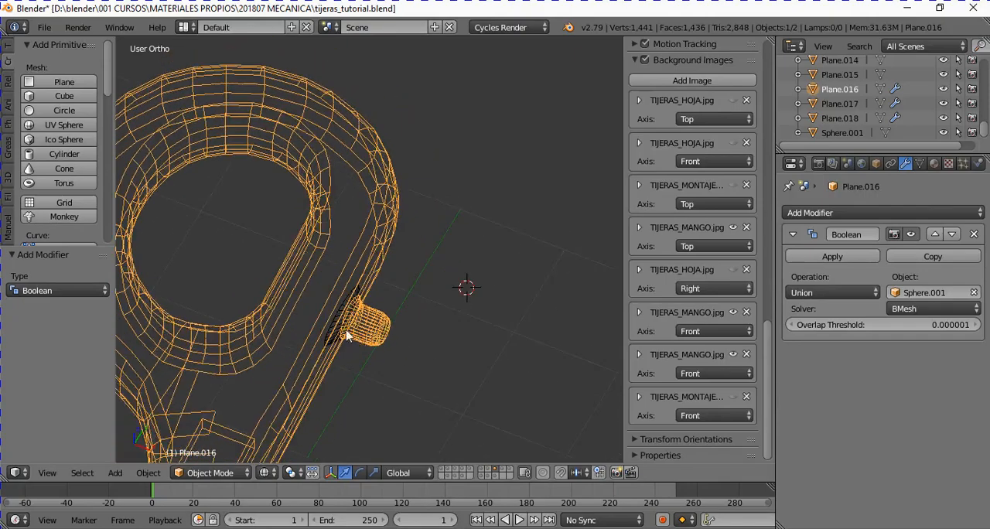
{"action": "scroll", "coordinate": [350, 340], "scroll_direction": "up", "scroll_amount": 3}
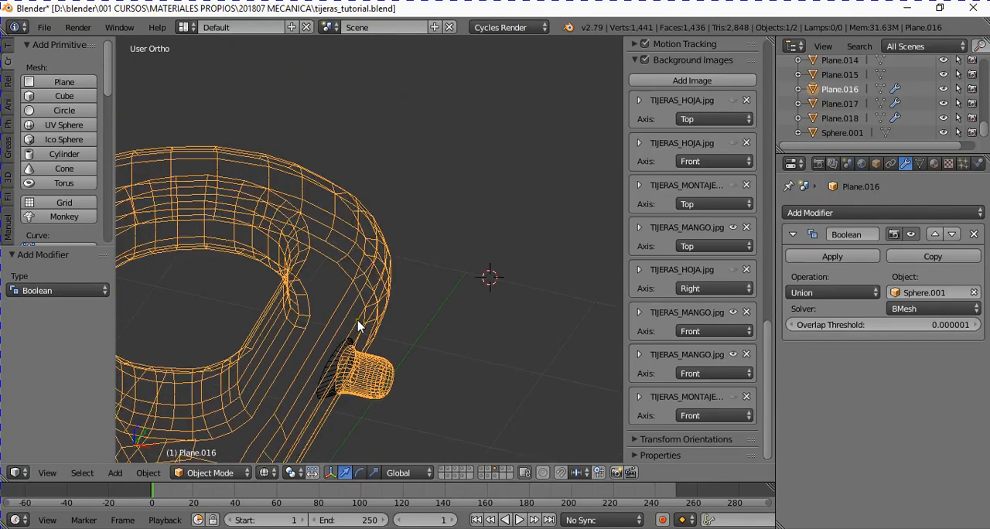
- Hide the original stud Sphere.001 and show the handle in Solid shading
{"action": "right_click", "coordinate": [323, 353]}
{"action": "middle_click_drag", "start_coordinate": [325, 343], "coordinate": [379, 256]}
{"action": "key", "text": "h"}
{"action": "right_click", "coordinate": [379, 256]}
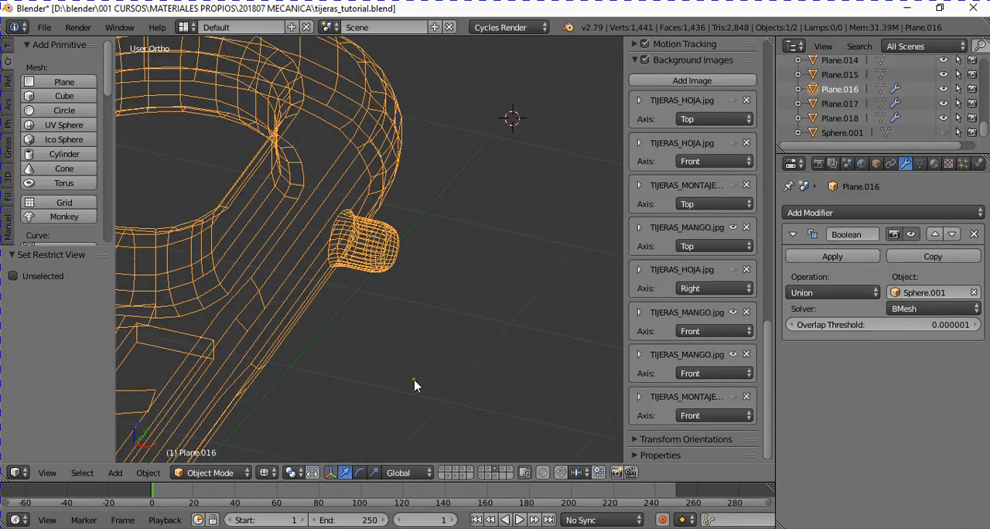
{"action": "left_click", "coordinate": [266, 473]}
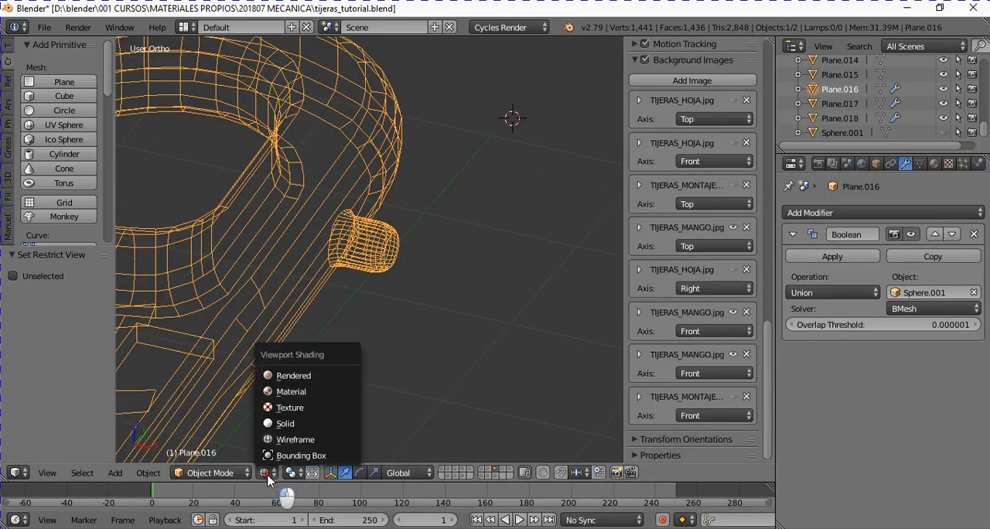
{"action": "left_click", "coordinate": [282, 418]}
{"action": "mouse_move", "coordinate": [319, 335]}
{"action": "middle_mouse_down"}
{"action": "mouse_move", "coordinate": [284, 292]}
{"action": "mouse_move", "coordinate": [312, 364]}
{"action": "mouse_move", "coordinate": [276, 375]}
{"action": "mouse_move", "coordinate": [263, 361]}
{"action": "middle_mouse_up"}
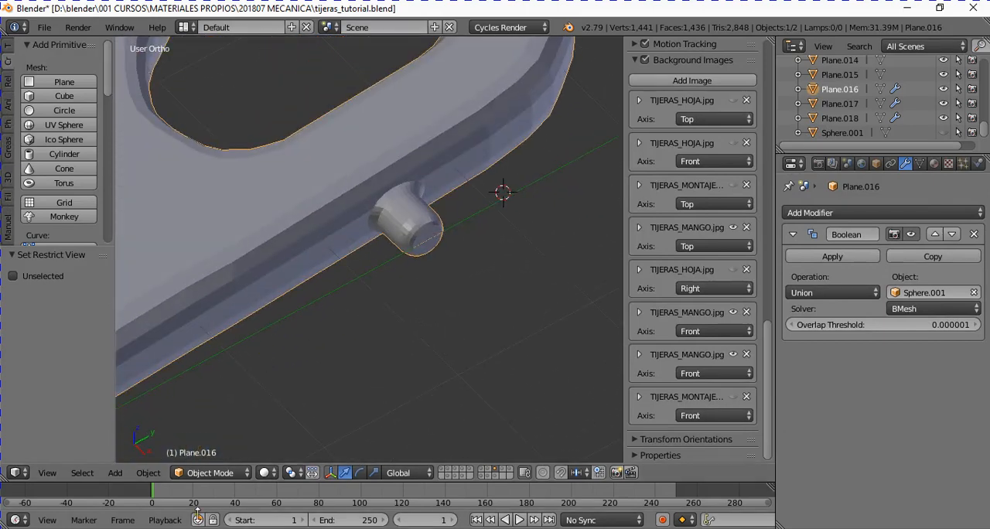
- Compare the joined stud and handle in Wireframe and Solid shading
{"action": "left_click", "coordinate": [266, 473]}
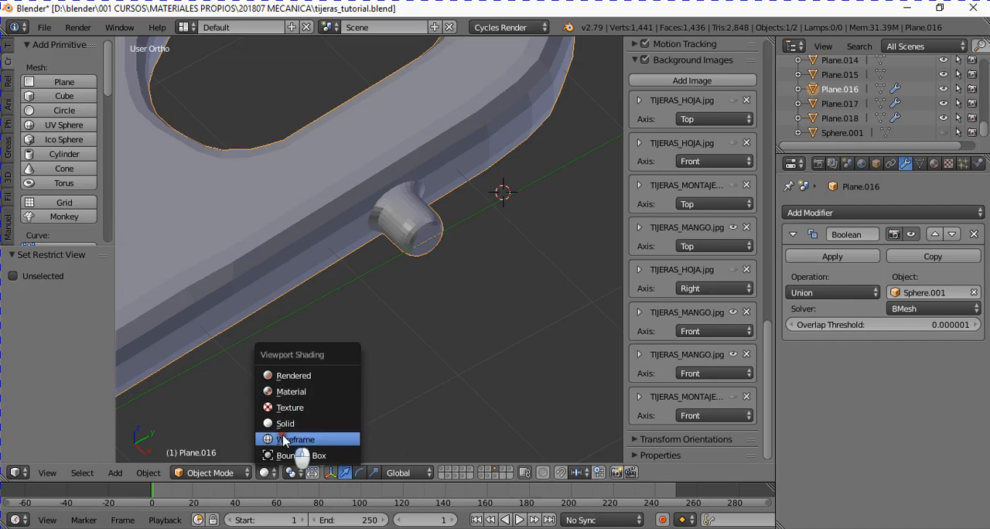
{"action": "left_click", "coordinate": [294, 439]}
{"action": "mouse_move", "coordinate": [376, 277]}
{"action": "middle_mouse_down"}
{"action": "mouse_move", "coordinate": [362, 243]}
{"action": "mouse_move", "coordinate": [368, 303]}
{"action": "middle_mouse_up"}
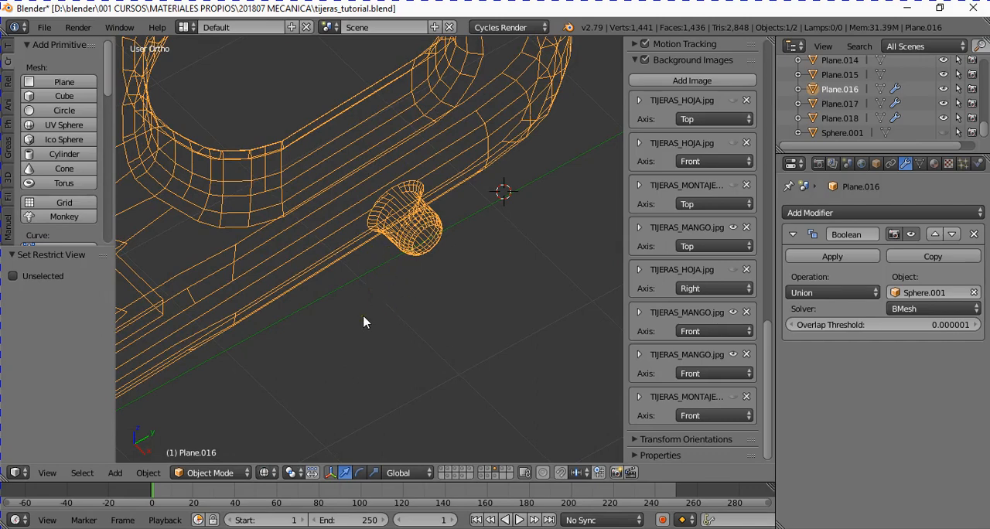
{"action": "left_click", "coordinate": [267, 473]}
{"action": "left_click", "coordinate": [309, 424]}
{"action": "scroll", "coordinate": [386, 320], "scroll_direction": "down", "scroll_amount": 2}
{"action": "scroll", "coordinate": [385, 314], "scroll_direction": "down", "scroll_amount": 1}
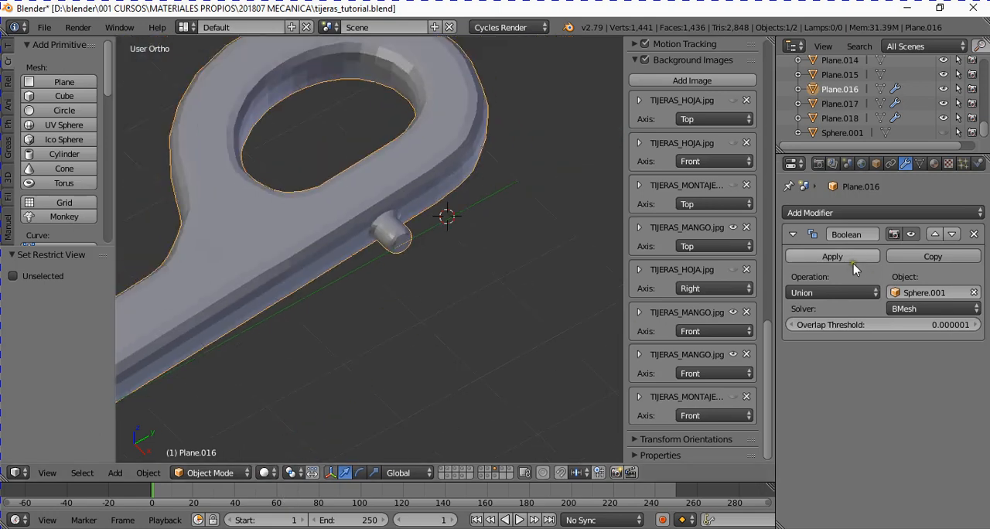
{"action": "middle_click_drag", "start_coordinate": [377, 311], "coordinate": [414, 294]}
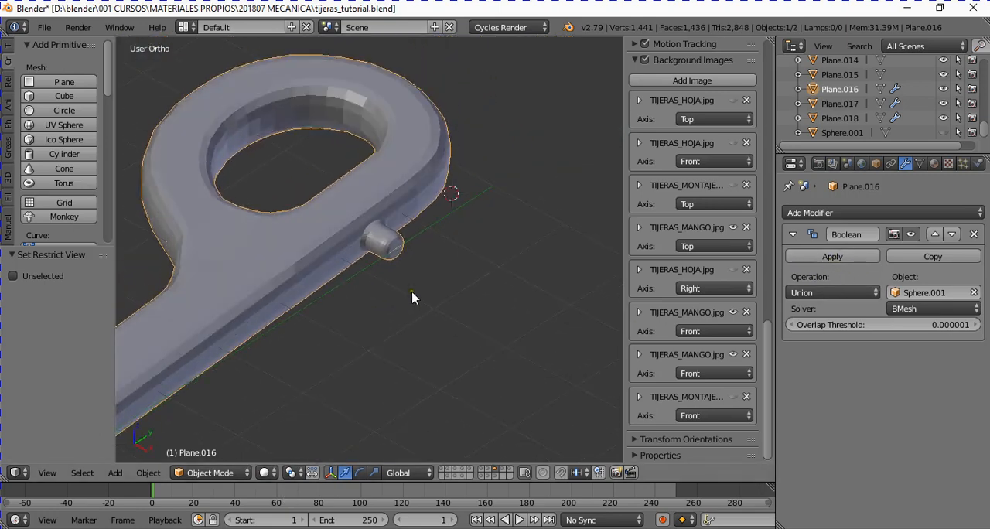
- Apply the Boolean modifier to the handle Plane.016 and inspect the merged mesh in Edit Mode
{"action": "left_click", "coordinate": [843, 259]}
{"action": "key", "text": "Tab"}
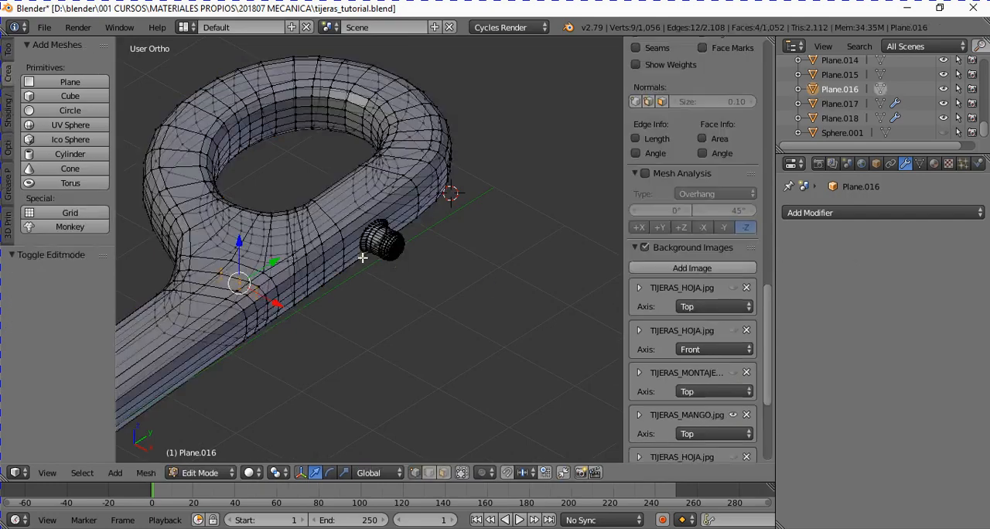
{"action": "key", "text": "a"}
{"action": "scroll", "coordinate": [402, 290], "scroll_direction": "up", "scroll_amount": 2}
{"action": "key", "text": "a"}
{"action": "middle_click_drag", "start_coordinate": [408, 303], "coordinate": [389, 309]}
{"action": "key", "text": "Tab"}
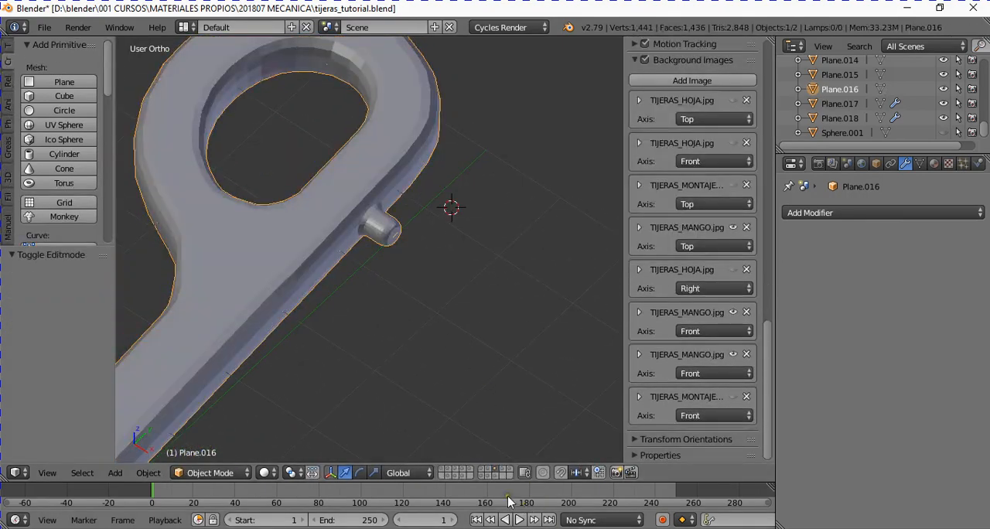
- Show the layer with the other handle Plane.017, select it, and examine its stud mesh in Edit Mode
{"action": "scroll", "coordinate": [365, 343], "scroll_direction": "up", "scroll_amount": 3}
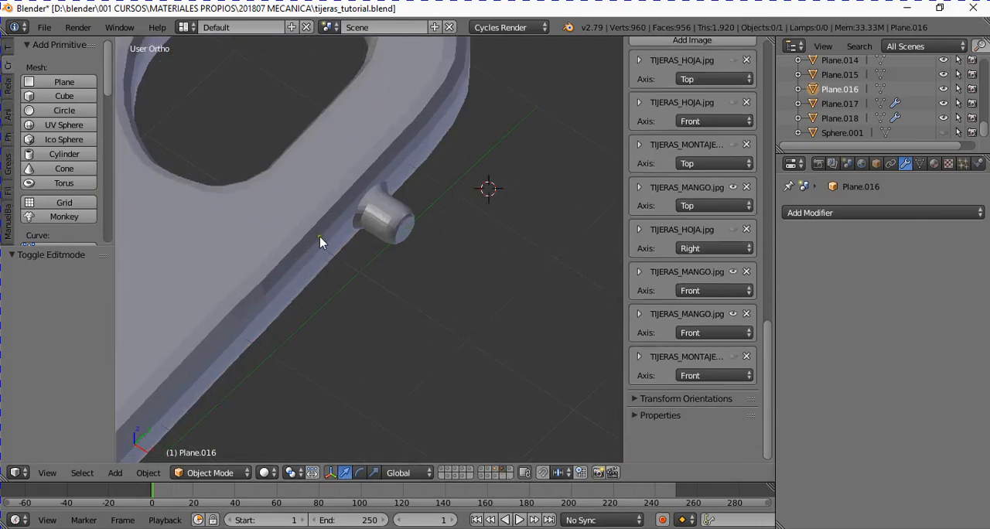
{"action": "right_click", "coordinate": [320, 239]}
{"action": "middle_click_drag", "start_coordinate": [387, 298], "coordinate": [394, 243]}
{"action": "scroll", "coordinate": [394, 243], "scroll_direction": "up", "scroll_amount": 4}
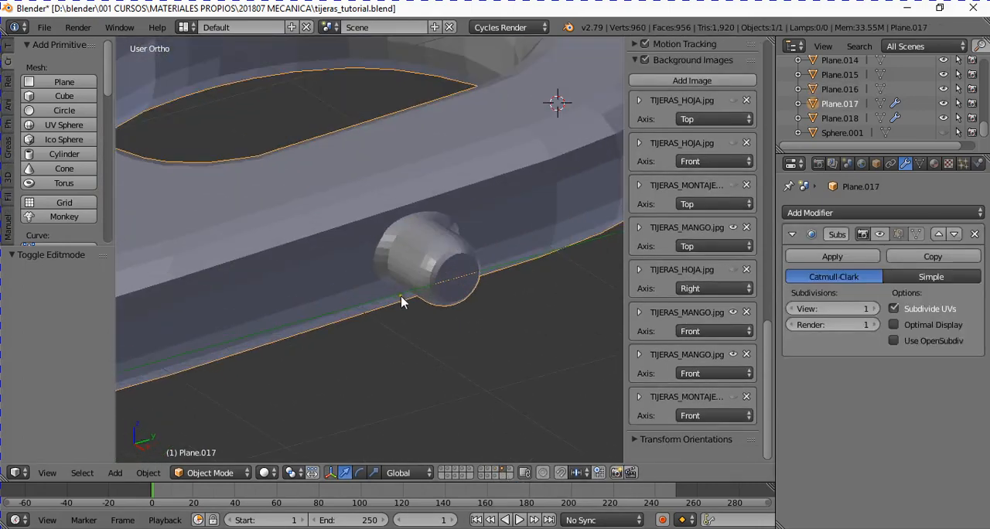
{"action": "key", "text": "Tab"}
{"action": "scroll", "coordinate": [400, 295], "scroll_direction": "up", "scroll_amount": 2}
{"action": "middle_click_drag", "start_coordinate": [420, 341], "coordinate": [426, 368]}
{"action": "scroll", "coordinate": [417, 333], "scroll_direction": "down", "scroll_amount": 3}
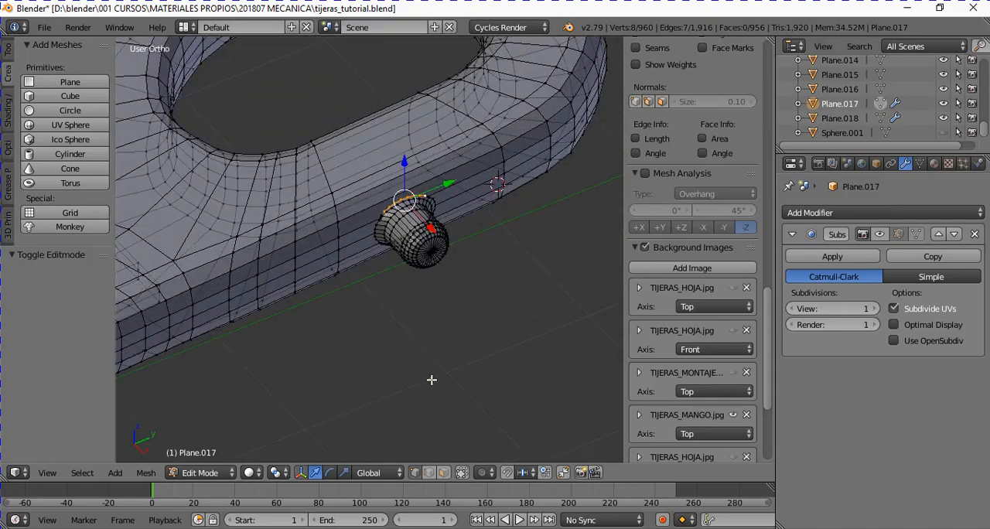
- Limit mesh selection to visible geometry and examine the stud's joint with the side of the handle Plane.017
{"action": "left_click", "coordinate": [250, 474]}
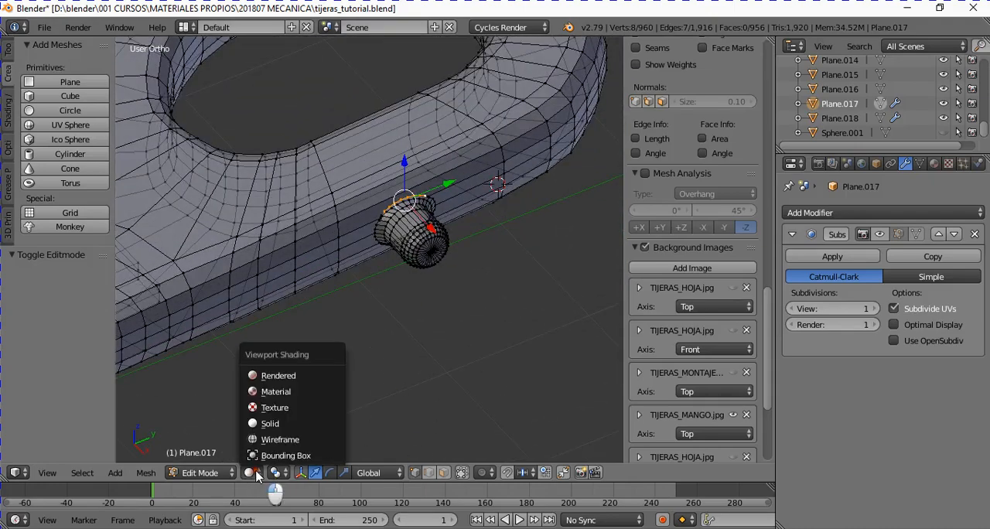
{"action": "left_click", "coordinate": [265, 424]}
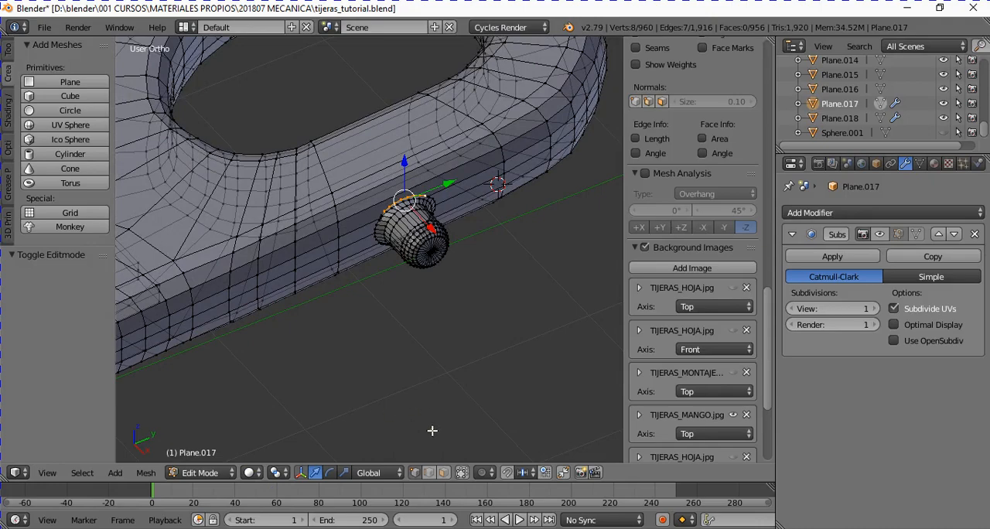
{"action": "left_click", "coordinate": [463, 473]}
{"action": "middle_click_drag", "start_coordinate": [447, 289], "coordinate": [422, 277]}
{"action": "scroll", "coordinate": [439, 264], "scroll_direction": "up", "scroll_amount": 2}
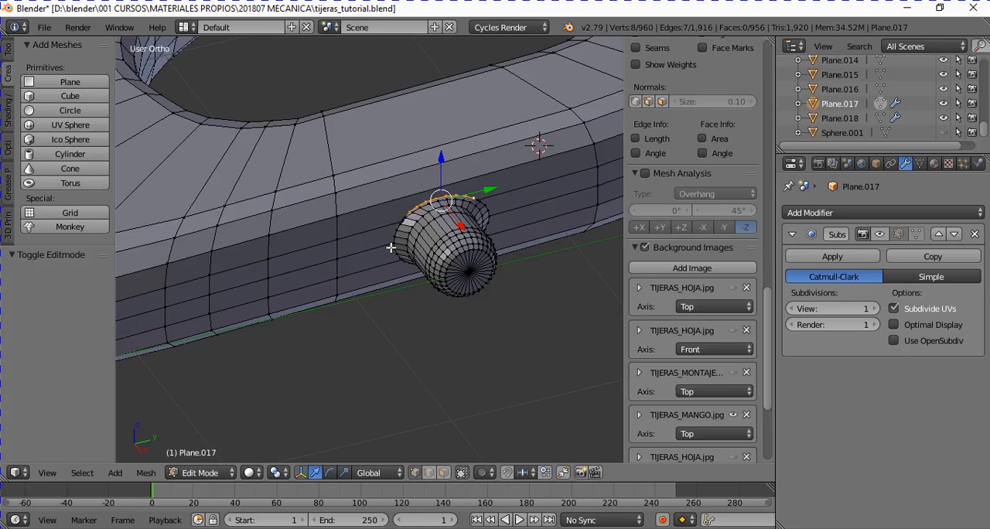
{"action": "scroll", "coordinate": [540, 199], "scroll_direction": "up", "scroll_amount": 3}
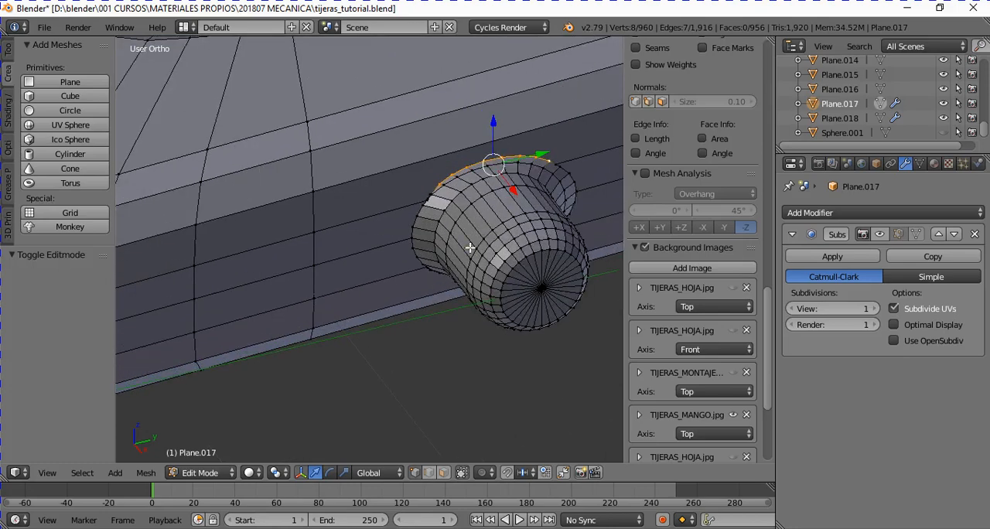
{"action": "middle_click_drag", "start_coordinate": [469, 247], "coordinate": [441, 225]}
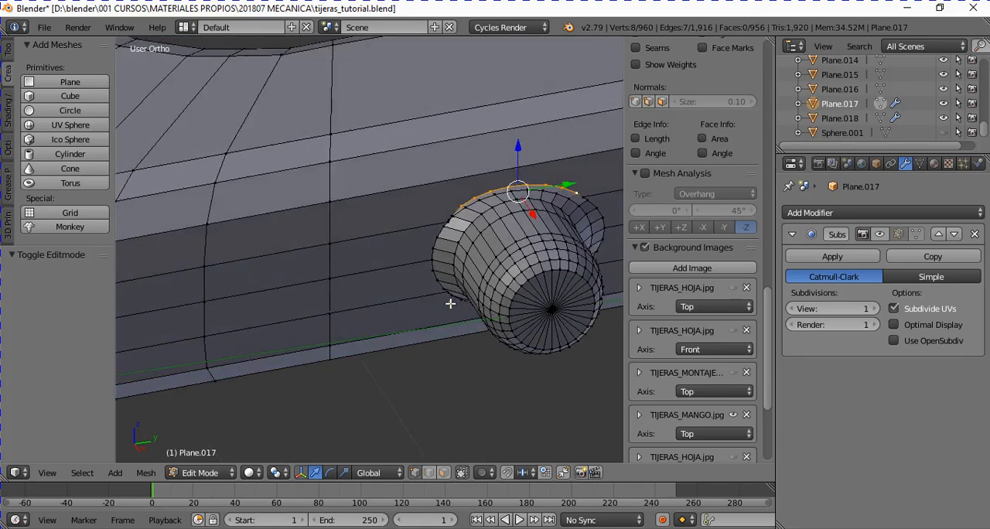
{"action": "scroll", "coordinate": [451, 305], "scroll_direction": "down", "scroll_amount": 2}
{"action": "middle_click_drag", "start_coordinate": [409, 296], "coordinate": [440, 286]}
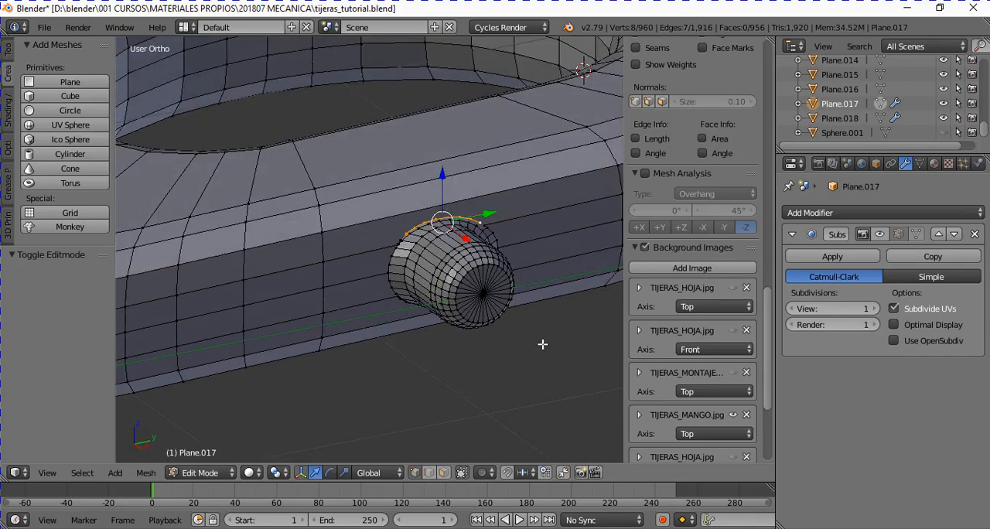
- Switch to face selection and select the long side face bordering the upper rim of the stud
{"action": "key", "text": "Tab"}
{"action": "key", "text": "Tab"}
{"action": "left_click", "coordinate": [443, 472]}
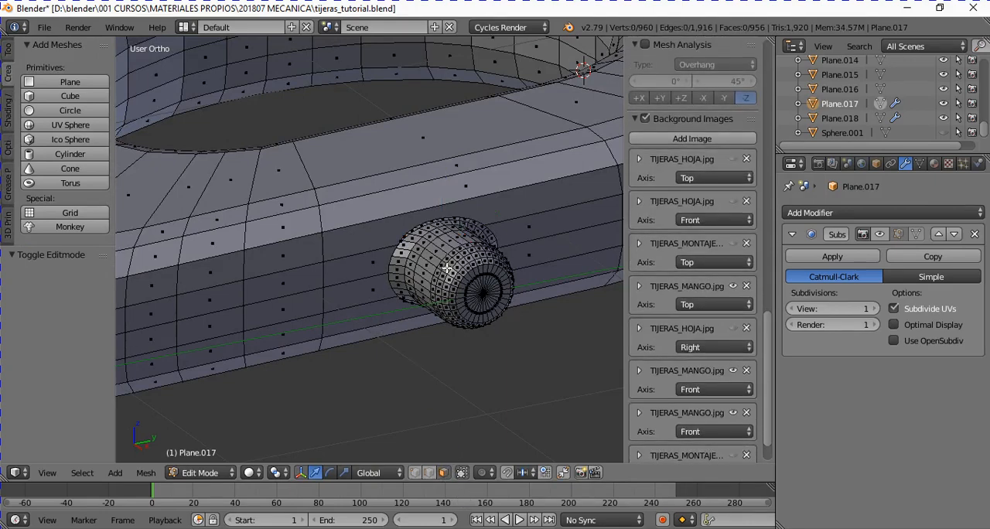
{"action": "right_click", "coordinate": [485, 191]}
{"action": "scroll", "coordinate": [487, 232], "scroll_direction": "up", "scroll_amount": 4}
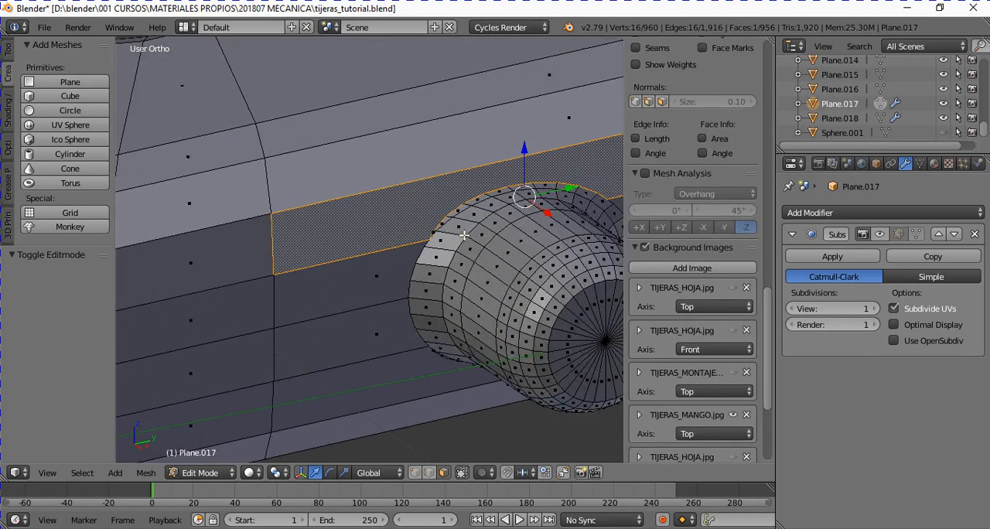
{"action": "scroll", "coordinate": [443, 240], "scroll_direction": "up", "scroll_amount": 1, "text": "ctrl"}
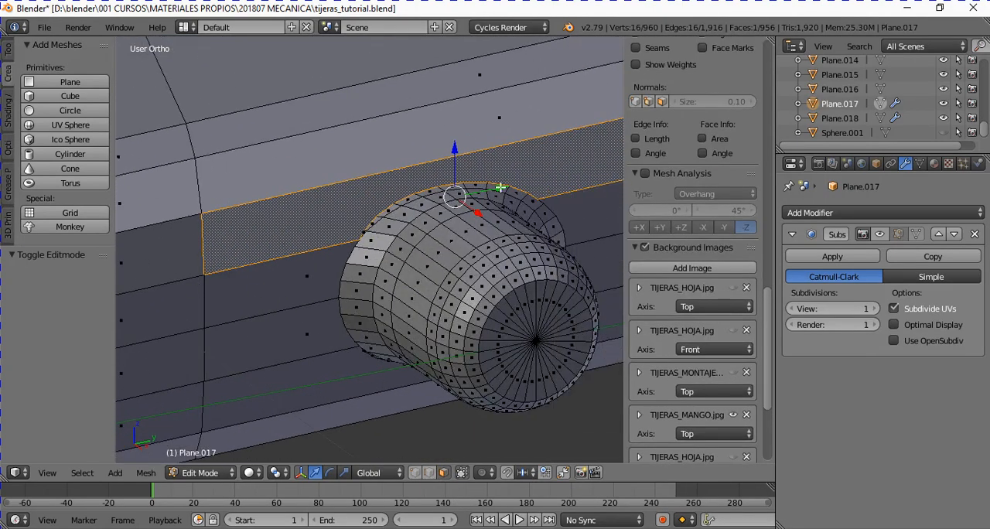
{"action": "scroll", "coordinate": [574, 206], "scroll_direction": "up", "scroll_amount": 5, "text": "ctrl"}
{"action": "scroll", "coordinate": [550, 190], "scroll_direction": "down", "scroll_amount": 4}
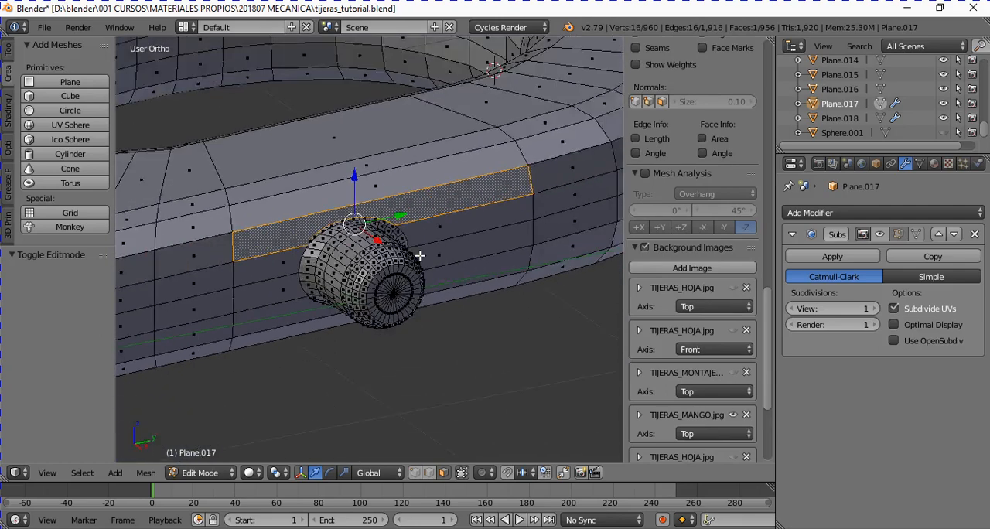
- Return to Object Mode and examine the handle Plane.017 with its joined stud from several angles
{"action": "key", "text": "Tab"}
{"action": "middle_click_drag", "start_coordinate": [371, 257], "coordinate": [385, 291]}
{"action": "scroll", "coordinate": [379, 279], "scroll_direction": "down", "scroll_amount": 3}
{"action": "scroll", "coordinate": [373, 270], "scroll_direction": "up", "scroll_amount": 3}
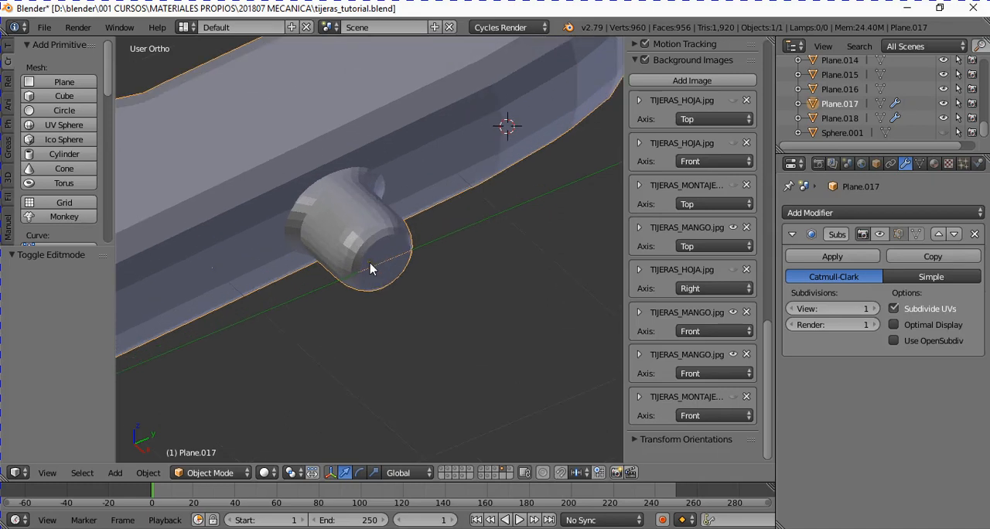
{"action": "middle_click_drag", "start_coordinate": [371, 267], "coordinate": [359, 229]}
{"action": "middle_click_drag", "start_coordinate": [433, 315], "coordinate": [273, 279]}
{"action": "scroll", "coordinate": [380, 274], "scroll_direction": "down", "scroll_amount": 5}
{"action": "scroll", "coordinate": [273, 279], "scroll_direction": "up", "scroll_amount": 2}
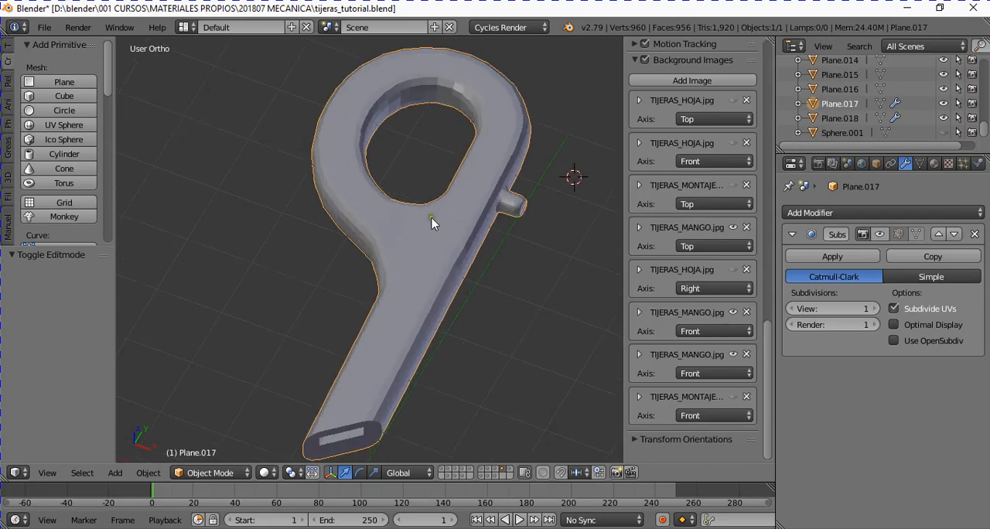
{"action": "middle_click_drag", "start_coordinate": [431, 223], "coordinate": [376, 226]}
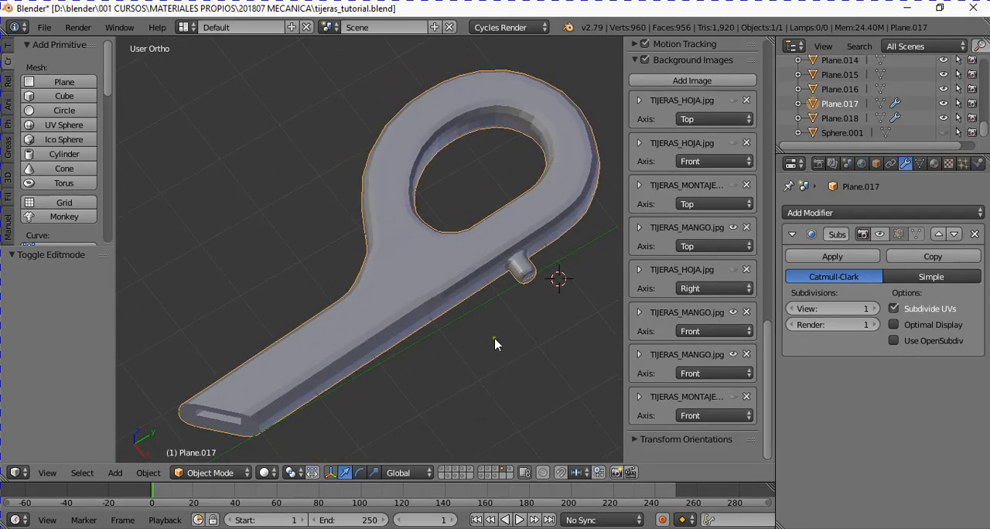
- Replace the handle's Subdivision Surface modifier with a new one and set its render subdivisions to 1
{"action": "middle_click_drag", "start_coordinate": [496, 344], "coordinate": [442, 292]}
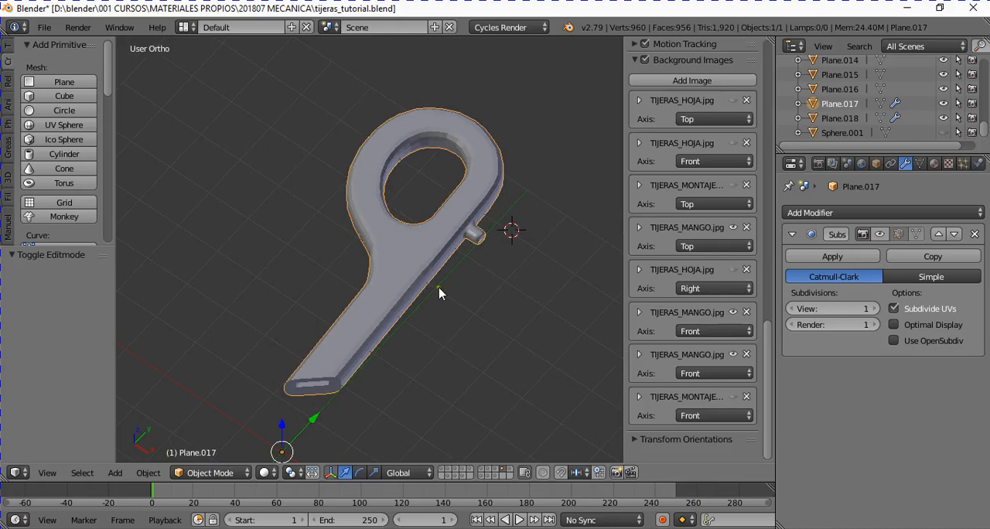
{"action": "left_click", "coordinate": [975, 234]}
{"action": "middle_click_drag", "start_coordinate": [384, 277], "coordinate": [557, 286]}
{"action": "left_click", "coordinate": [826, 214]}
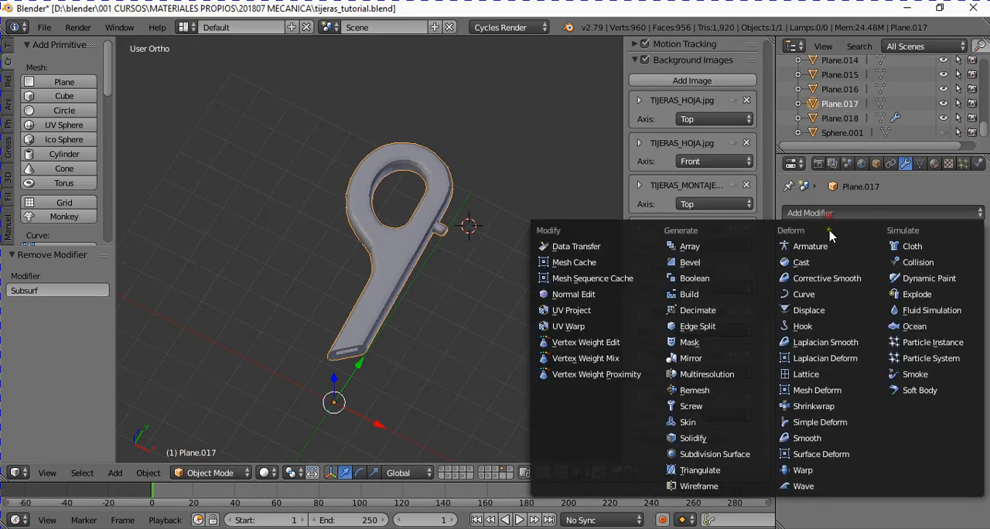
{"action": "left_click", "coordinate": [723, 455]}
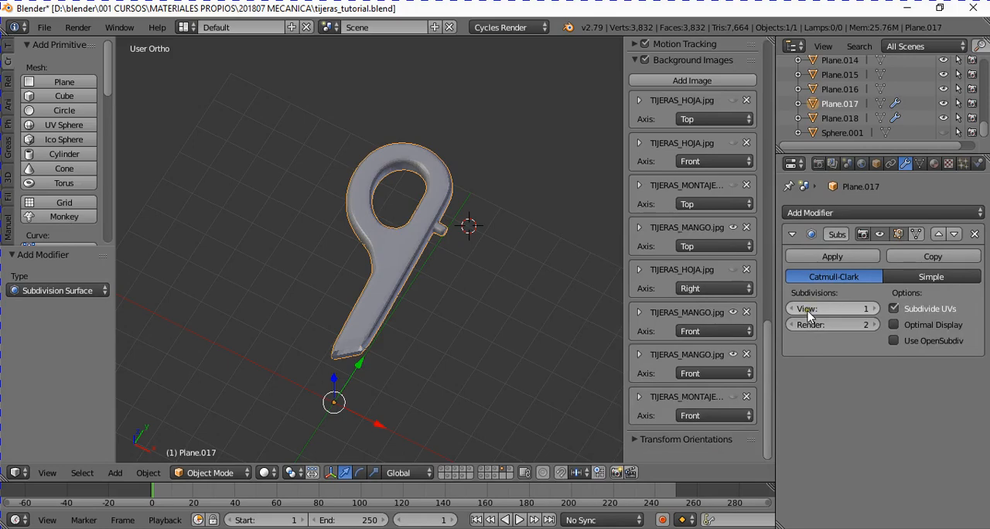
{"action": "scroll", "coordinate": [436, 305], "scroll_direction": "up", "scroll_amount": 2}
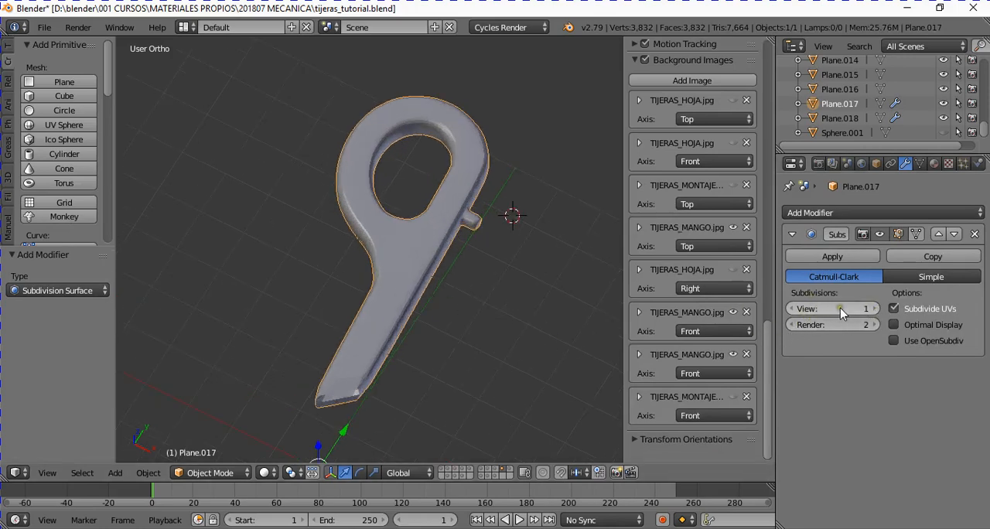
{"action": "left_click", "coordinate": [791, 325]}
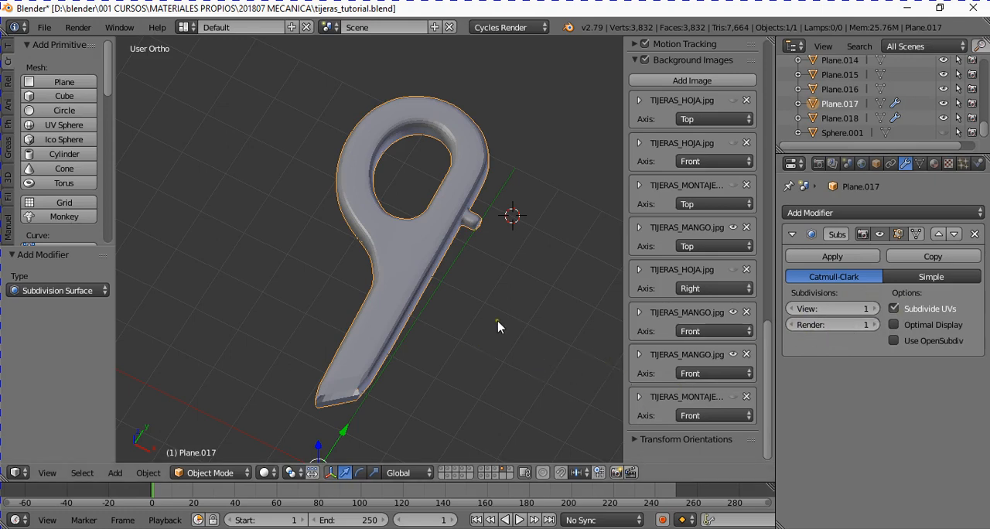
{"action": "middle_click_drag", "start_coordinate": [499, 325], "coordinate": [517, 301]}
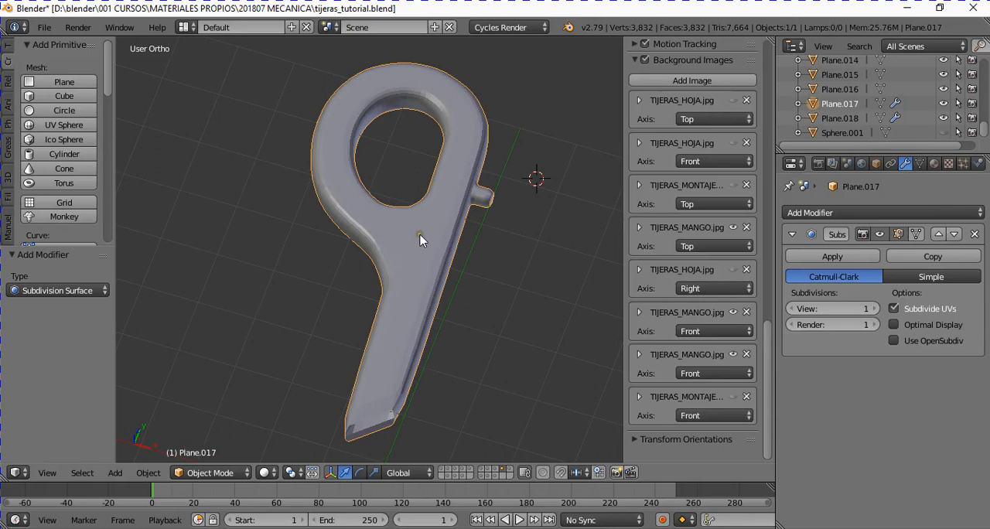
{"action": "scroll", "coordinate": [453, 226], "scroll_direction": "up", "scroll_amount": 2}
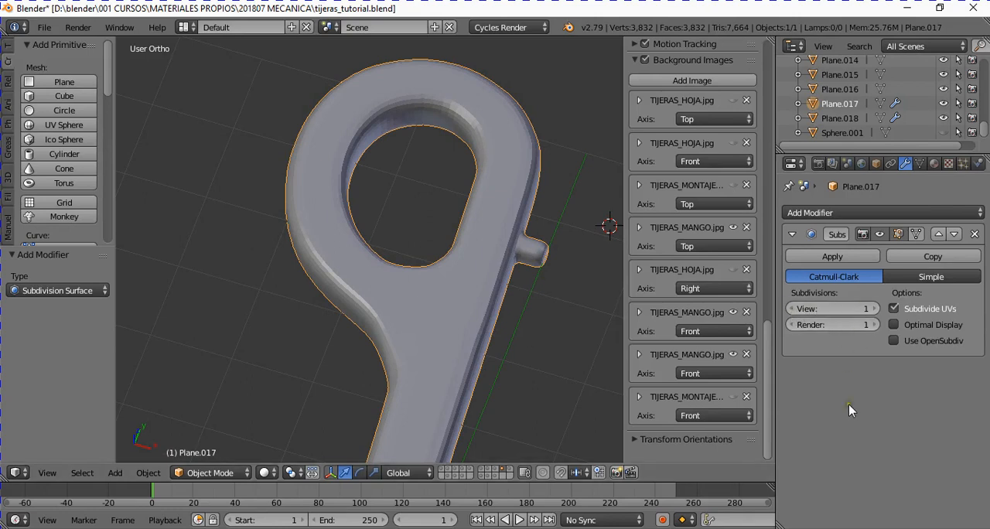
- Toggle the Subdivision Surface modifier's viewport display and compare the smoothing at the stud joint and the slotted end
{"action": "left_click", "coordinate": [878, 234]}
{"action": "left_click", "coordinate": [879, 233]}
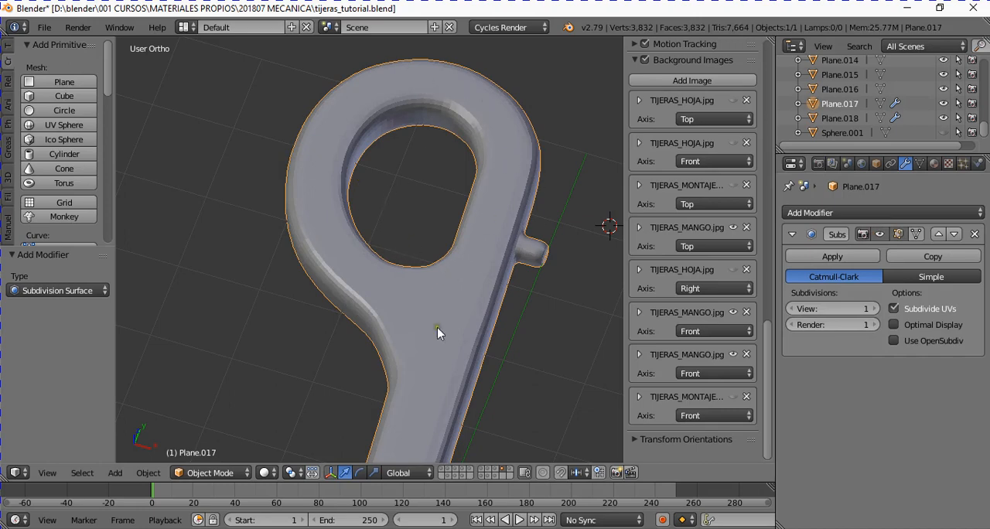
{"action": "middle_click_drag", "start_coordinate": [437, 333], "coordinate": [504, 377]}
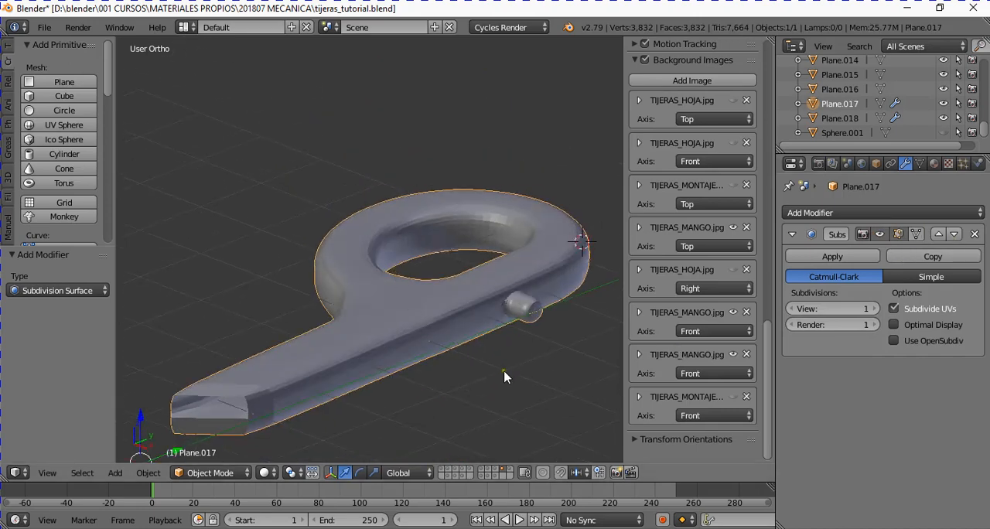
{"action": "scroll", "coordinate": [495, 374], "scroll_direction": "up", "scroll_amount": 8}
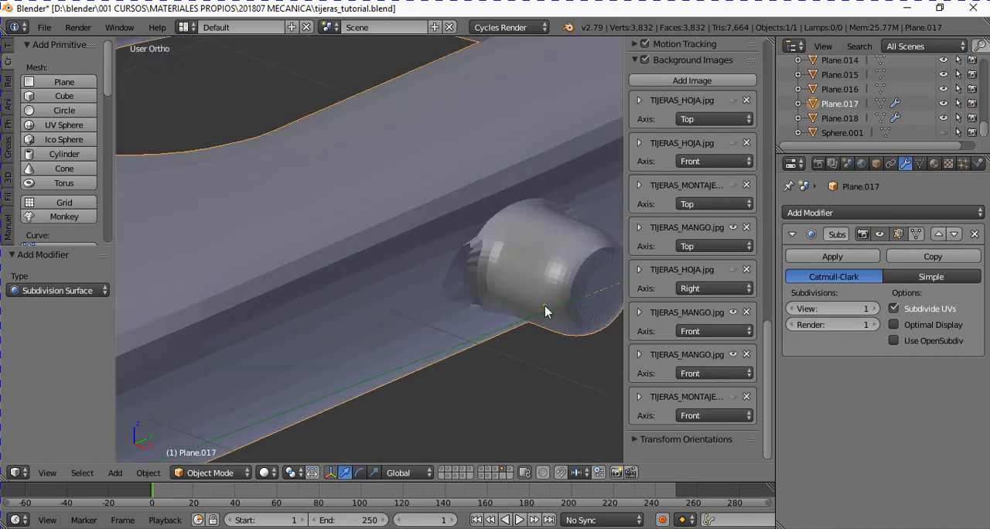
{"action": "left_click", "coordinate": [879, 234]}
{"action": "middle_click_drag", "start_coordinate": [474, 274], "coordinate": [400, 209]}
{"action": "scroll", "coordinate": [433, 269], "scroll_direction": "down", "scroll_amount": 5}
{"action": "middle_click_drag", "start_coordinate": [215, 302], "coordinate": [445, 312]}
{"action": "scroll", "coordinate": [322, 357], "scroll_direction": "down", "scroll_amount": 2}
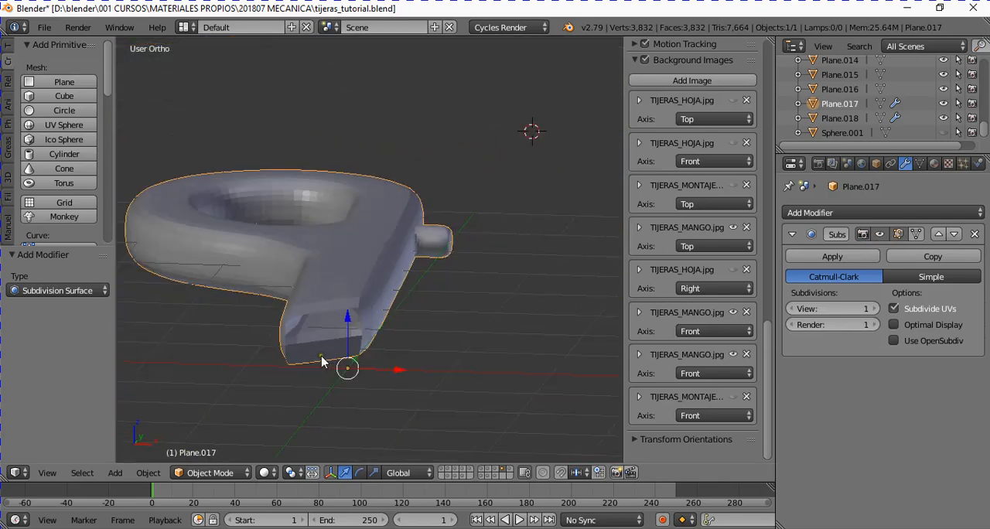
- Hide the Subdivision Surface modifier's effect in the viewport, comparing the slotted end with and without smoothing
{"action": "left_click", "coordinate": [880, 234]}
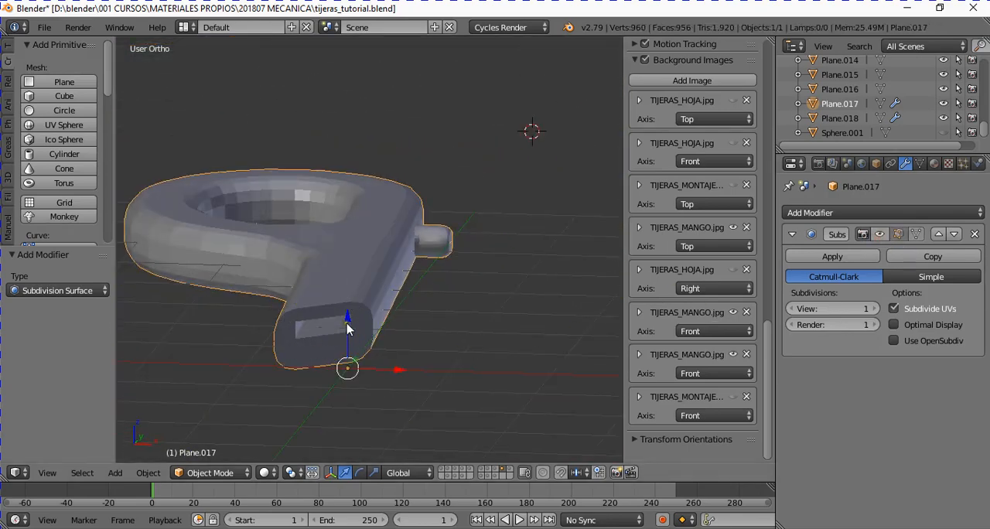
{"action": "left_click", "coordinate": [879, 234]}
{"action": "left_click", "coordinate": [879, 234]}
{"action": "mouse_move", "coordinate": [366, 376]}
{"action": "middle_mouse_down"}
{"action": "mouse_move", "coordinate": [376, 405]}
{"action": "mouse_move", "coordinate": [376, 370]}
{"action": "middle_mouse_up"}
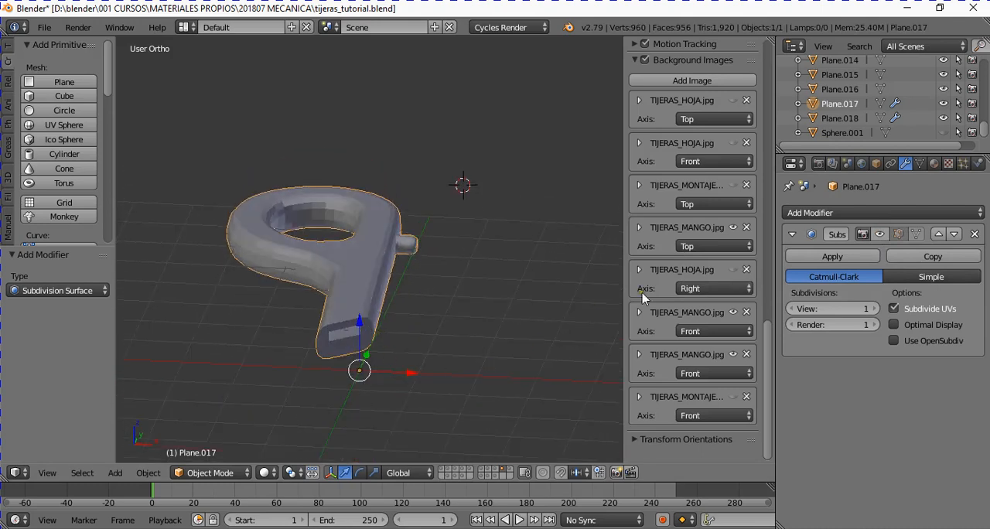
- Bring the sidebar's transform properties into view, enter Edit Mode on the handle and switch to edge selection
{"action": "scroll", "coordinate": [768, 341], "scroll_direction": "up", "scroll_amount": 12}
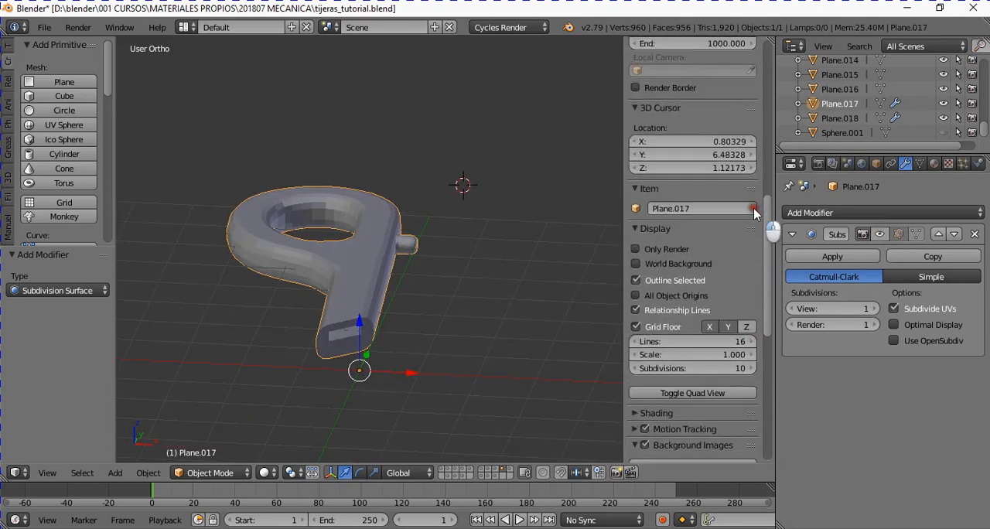
{"action": "scroll", "coordinate": [752, 106], "scroll_direction": "up", "scroll_amount": 5}
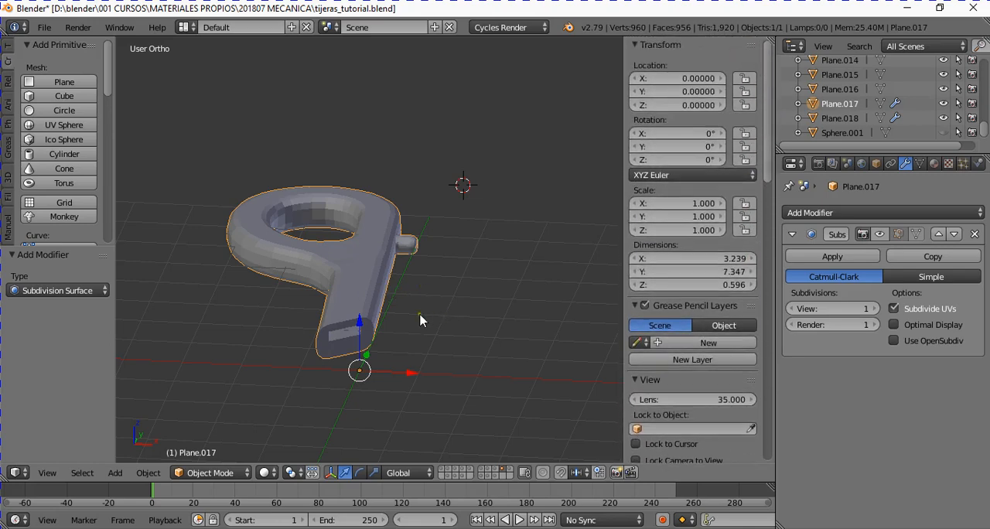
{"action": "key", "text": "Tab"}
{"action": "scroll", "coordinate": [448, 359], "scroll_direction": "up", "scroll_amount": 5}
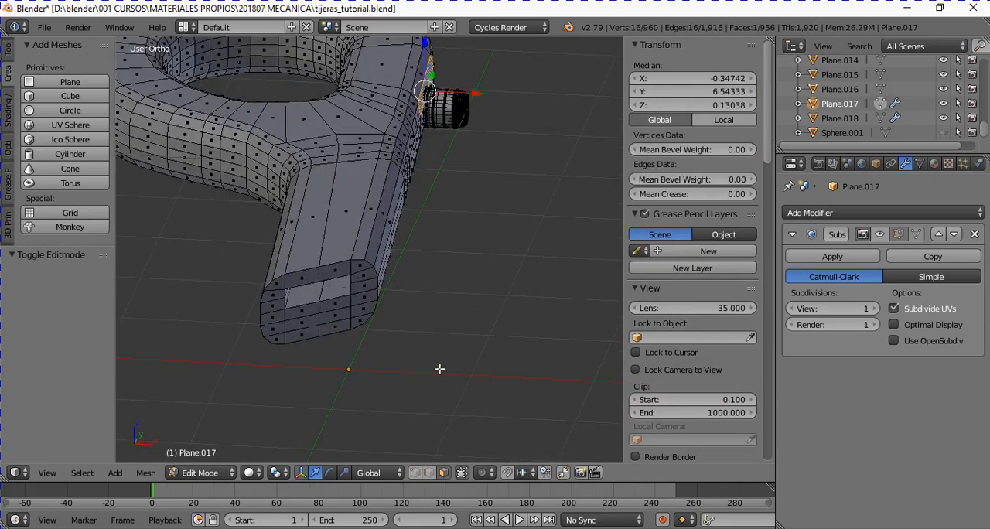
{"action": "left_click", "coordinate": [427, 473]}
{"action": "scroll", "coordinate": [367, 384], "scroll_direction": "up", "scroll_amount": 4}
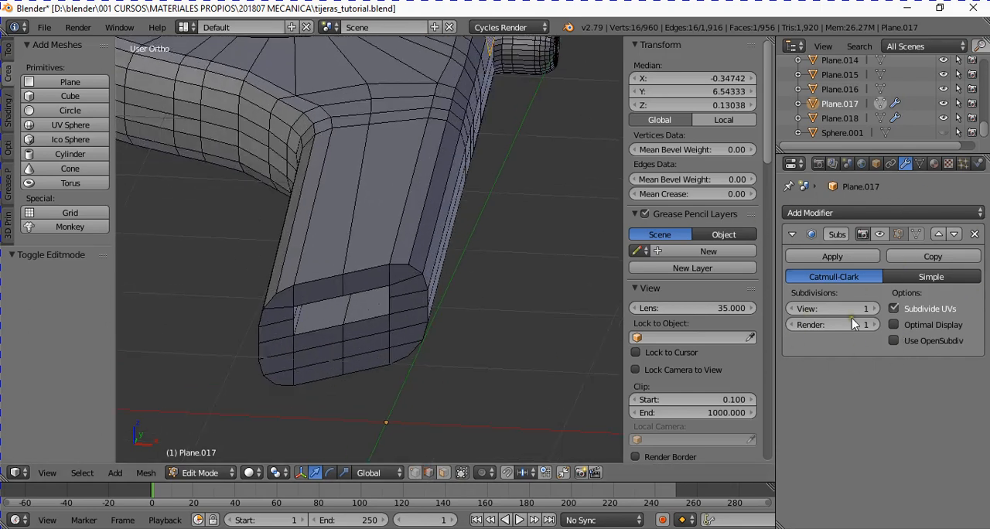
- Select the closed outer edge outline of the handle's slotted end face and set its mean crease to 1.00
{"action": "right_click", "coordinate": [317, 277]}
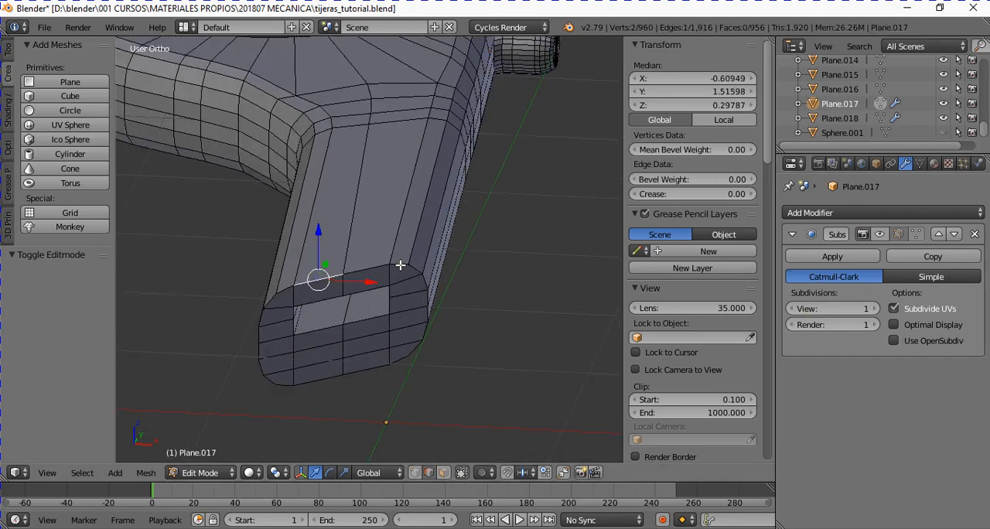
{"action": "right_click", "coordinate": [400, 266], "text": "ctrl"}
{"action": "right_click", "coordinate": [413, 366], "text": "ctrl"}
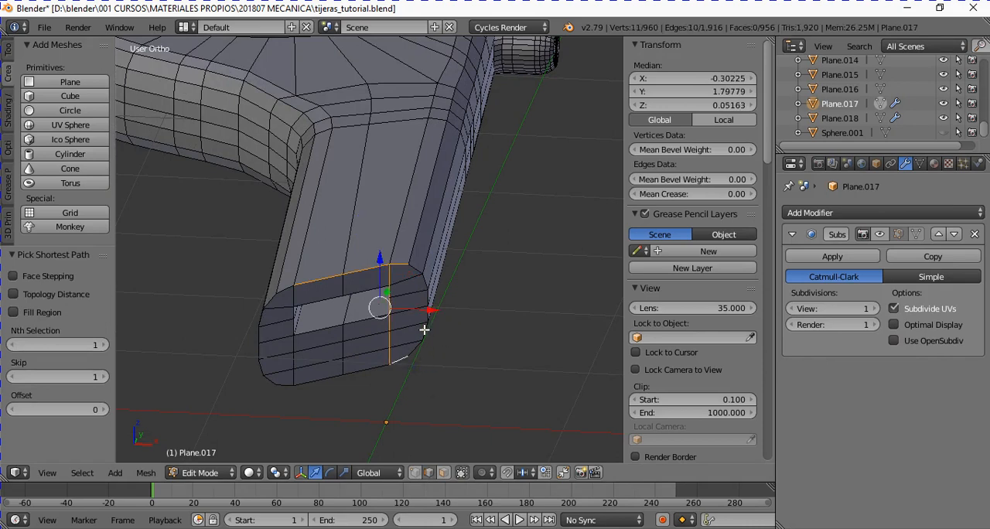
{"action": "key", "text": "ctrl+z"}
{"action": "right_click", "coordinate": [429, 291], "text": "ctrl"}
{"action": "right_click", "coordinate": [429, 361], "text": "ctrl"}
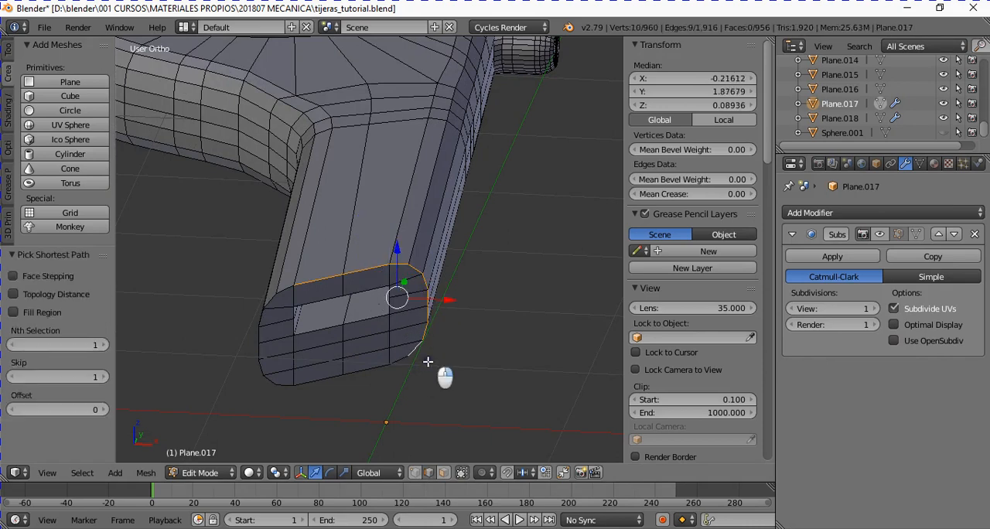
{"action": "right_click", "coordinate": [347, 387], "text": "ctrl"}
{"action": "right_click", "coordinate": [240, 368], "text": "ctrl"}
{"action": "right_click", "coordinate": [257, 312], "text": "ctrl"}
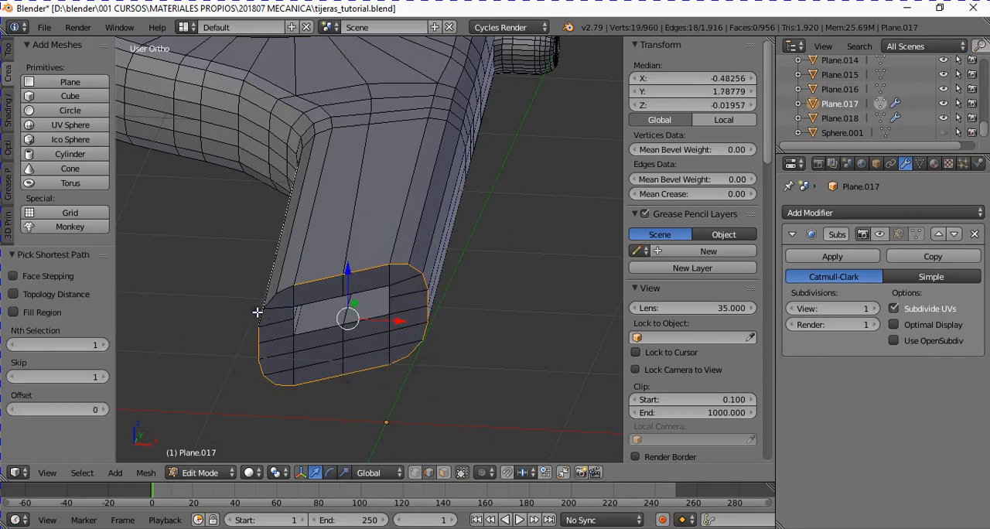
{"action": "key", "text": "ctrl+z"}
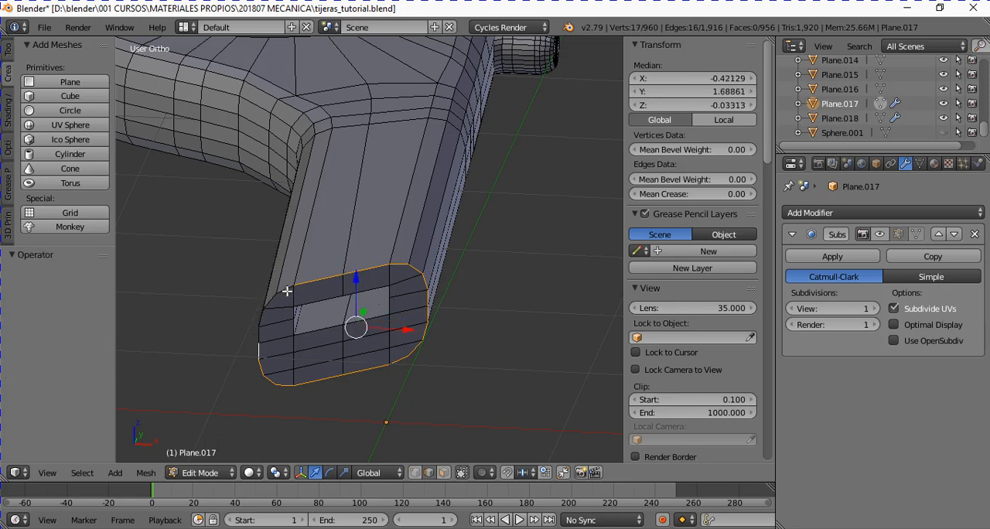
{"action": "right_click", "coordinate": [287, 291], "text": "ctrl"}
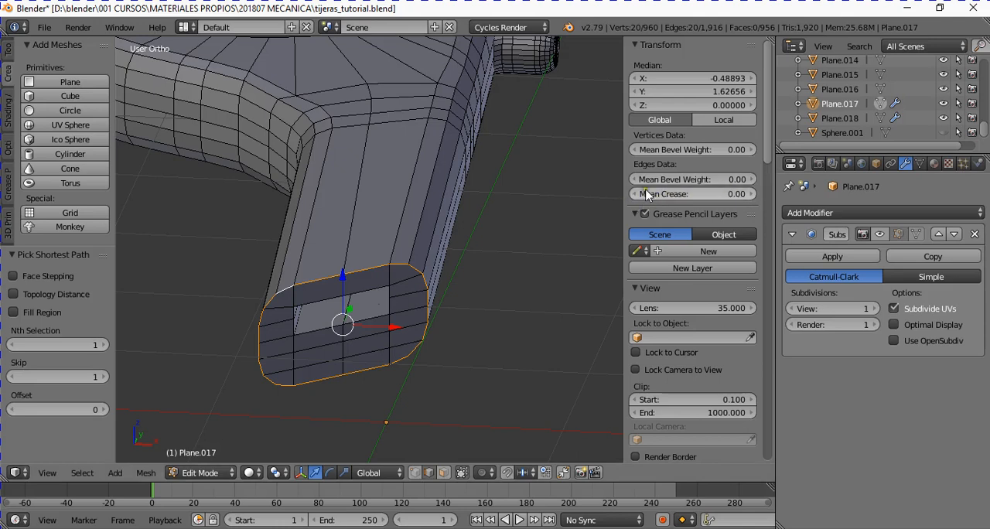
{"action": "left_click_drag", "start_coordinate": [652, 197], "coordinate": [854, 202]}
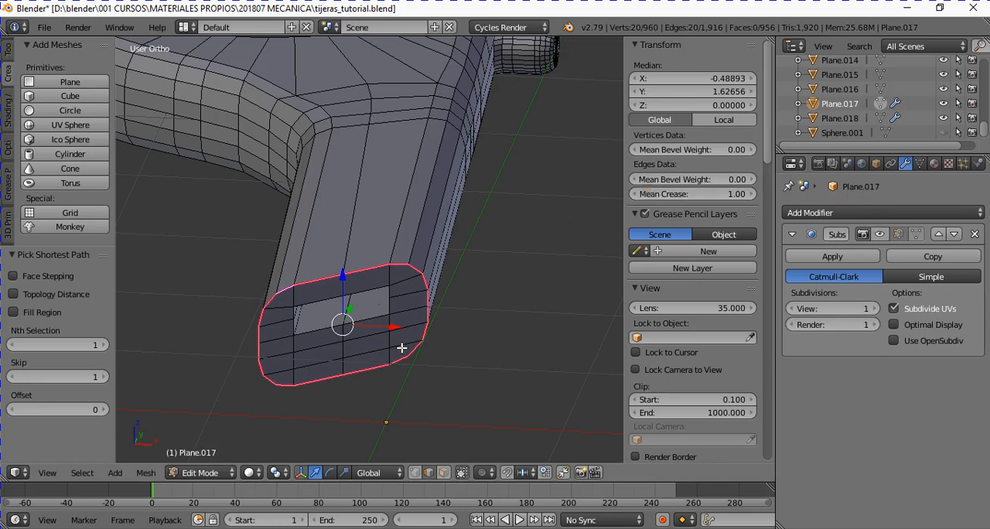
- Select the edges around the rectangular slot opening in the end face and set their mean crease to 1.00
{"action": "right_click", "coordinate": [317, 330]}
{"action": "right_click", "coordinate": [375, 321], "text": "shift"}
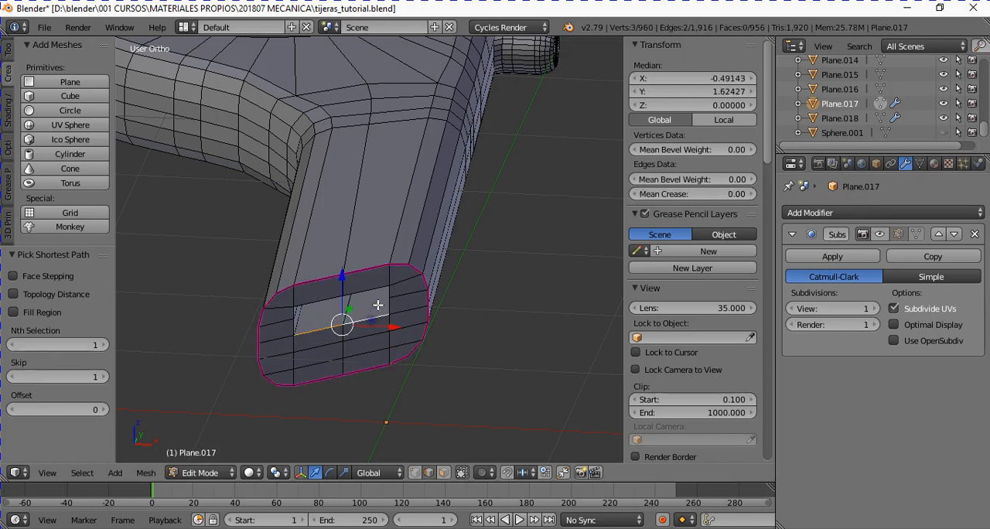
{"action": "right_click", "coordinate": [393, 304], "text": "shift"}
{"action": "right_click", "coordinate": [393, 291], "text": "shift"}
{"action": "right_click", "coordinate": [379, 287], "text": "shift"}
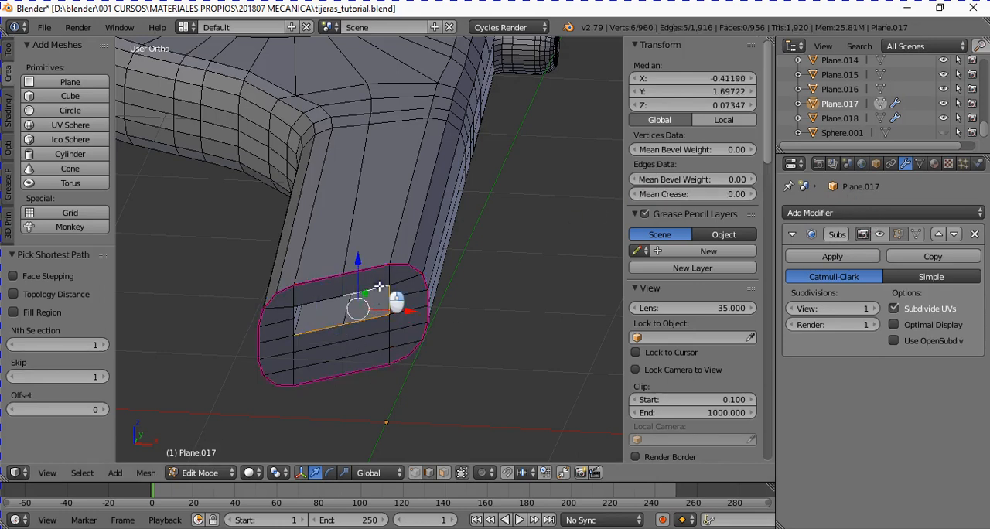
{"action": "right_click", "coordinate": [319, 294], "text": "shift"}
{"action": "right_click", "coordinate": [298, 314], "text": "shift"}
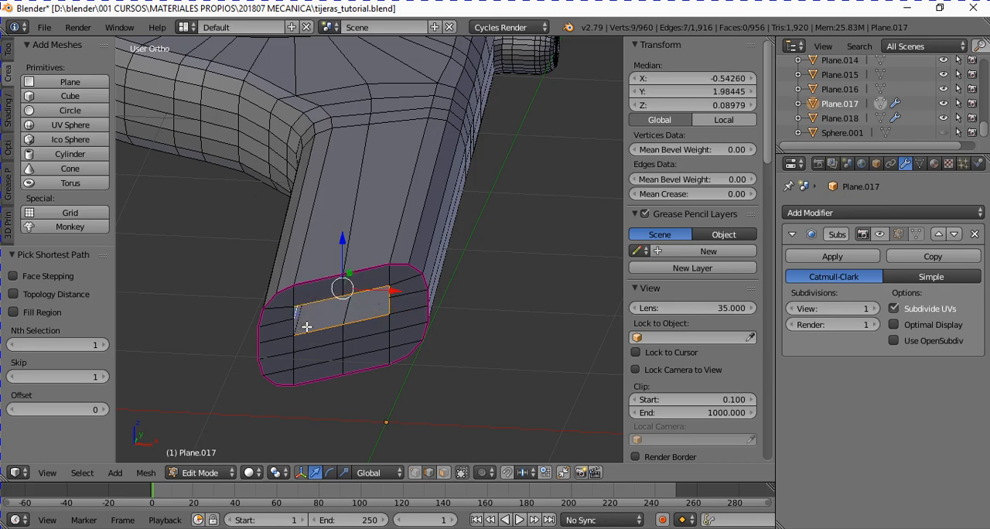
{"action": "right_click", "coordinate": [297, 326], "text": "shift"}
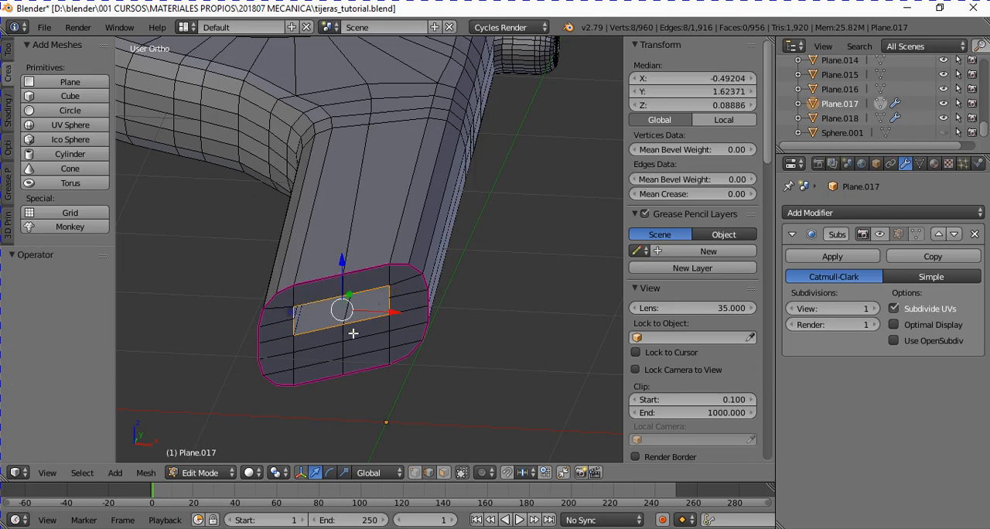
{"action": "left_click_drag", "start_coordinate": [654, 194], "coordinate": [823, 215]}
- Select one edge on the outer rim of the side stud's flared base and centre the view on it
{"action": "middle_click_drag", "start_coordinate": [374, 178], "coordinate": [214, 213]}
{"action": "scroll", "coordinate": [379, 181], "scroll_direction": "up", "scroll_amount": 2}
{"action": "middle_click_drag", "start_coordinate": [440, 85], "coordinate": [439, 212], "text": "shift"}
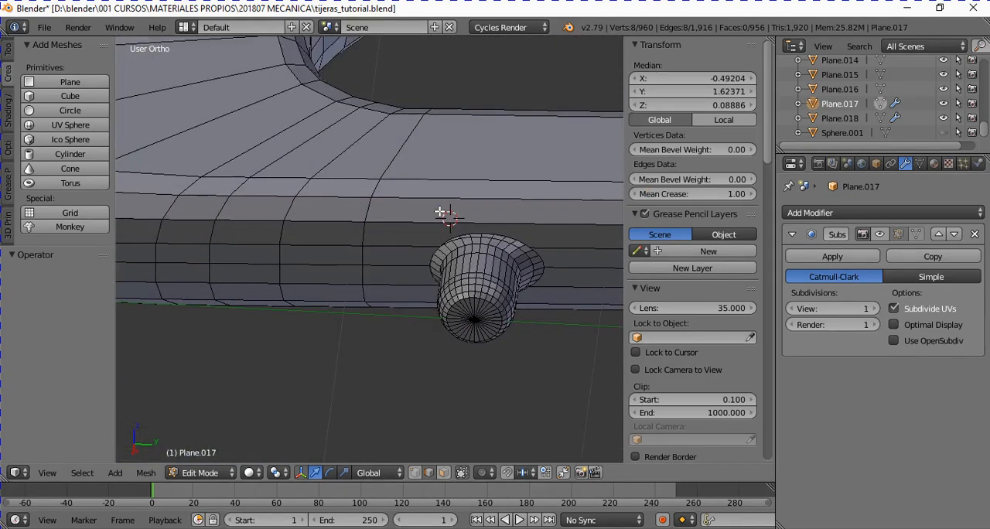
{"action": "scroll", "coordinate": [439, 220], "scroll_direction": "up", "scroll_amount": 4, "text": "ctrl"}
{"action": "right_click", "coordinate": [403, 233]}
{"action": "scroll", "coordinate": [446, 290], "scroll_direction": "up", "scroll_amount": 4, "text": "ctrl"}
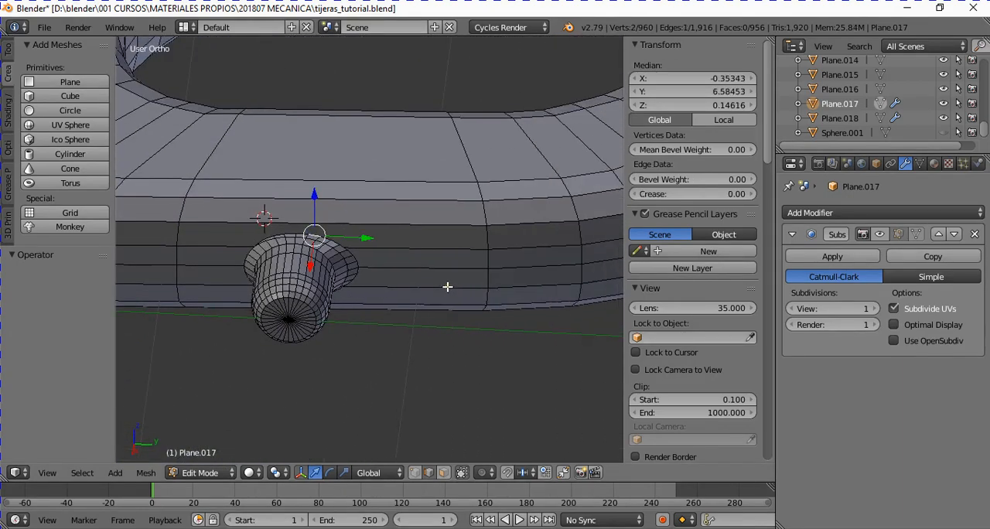
{"action": "scroll", "coordinate": [317, 263], "scroll_direction": "up", "scroll_amount": 2}
{"action": "scroll", "coordinate": [317, 267], "scroll_direction": "up", "scroll_amount": 5}
{"action": "scroll", "coordinate": [316, 270], "scroll_direction": "down", "scroll_amount": 12, "text": "ctrl"}
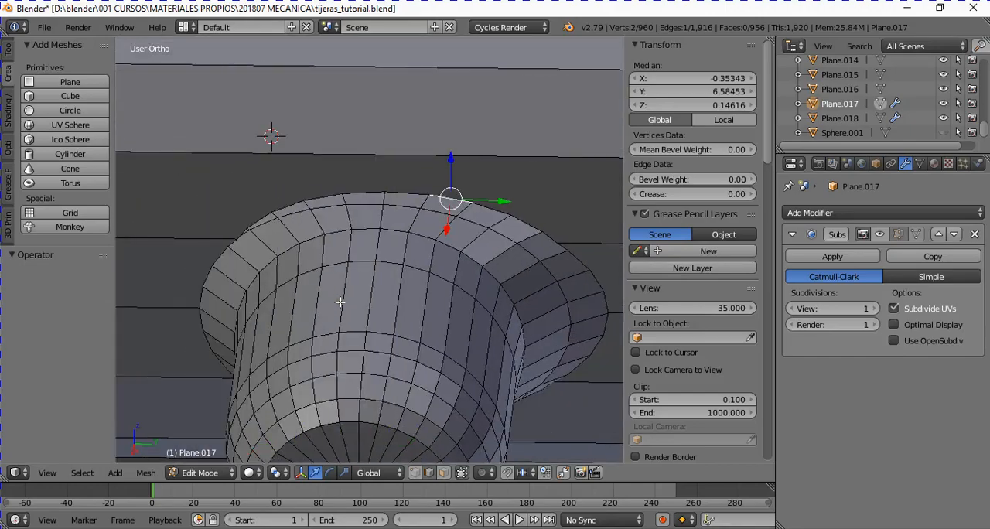
{"action": "middle_click_drag", "start_coordinate": [341, 300], "coordinate": [320, 290]}
{"action": "key", "text": "KP_Decimal"}
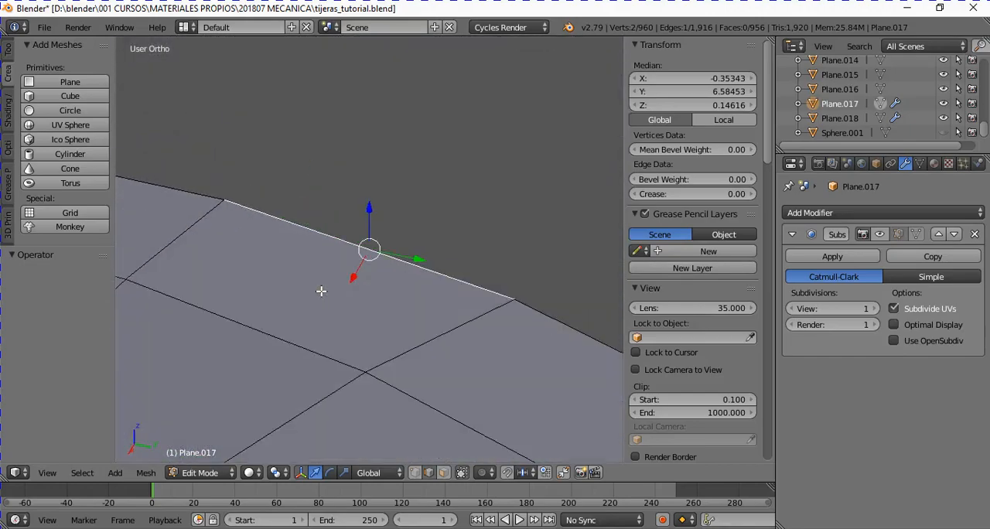
- Select the complete closed rim where the stud's flared base meets the handle and set its mean crease to 1.00
{"action": "scroll", "coordinate": [320, 290], "scroll_direction": "down", "scroll_amount": 8}
{"action": "middle_click_drag", "start_coordinate": [263, 451], "coordinate": [394, 353]}
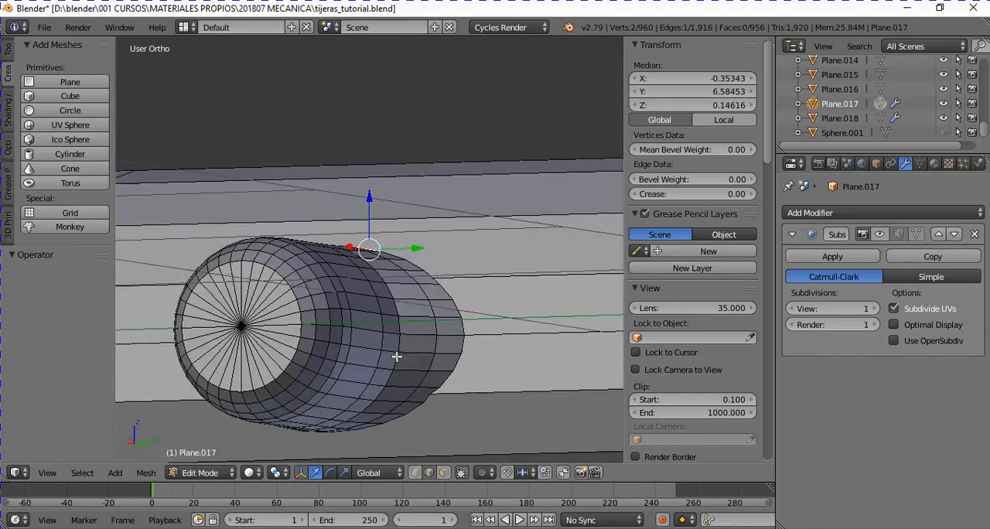
{"action": "right_click", "coordinate": [467, 315], "text": "ctrl"}
{"action": "middle_click_drag", "start_coordinate": [461, 394], "coordinate": [398, 405]}
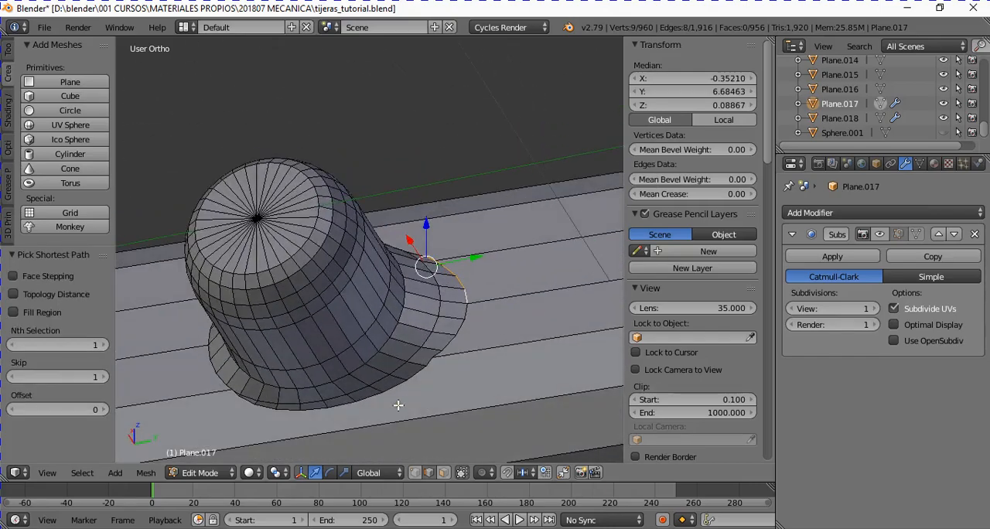
{"action": "right_click", "coordinate": [390, 399], "text": "ctrl"}
{"action": "middle_click_drag", "start_coordinate": [298, 426], "coordinate": [381, 437]}
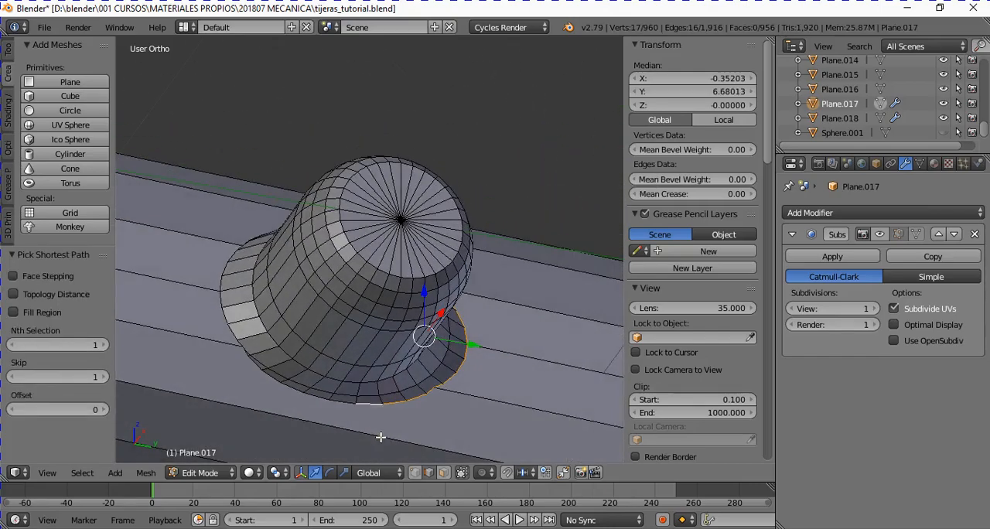
{"action": "right_click", "coordinate": [212, 329], "text": "ctrl"}
{"action": "middle_click_drag", "start_coordinate": [263, 323], "coordinate": [309, 413]}
{"action": "right_click", "coordinate": [250, 329], "text": "ctrl"}
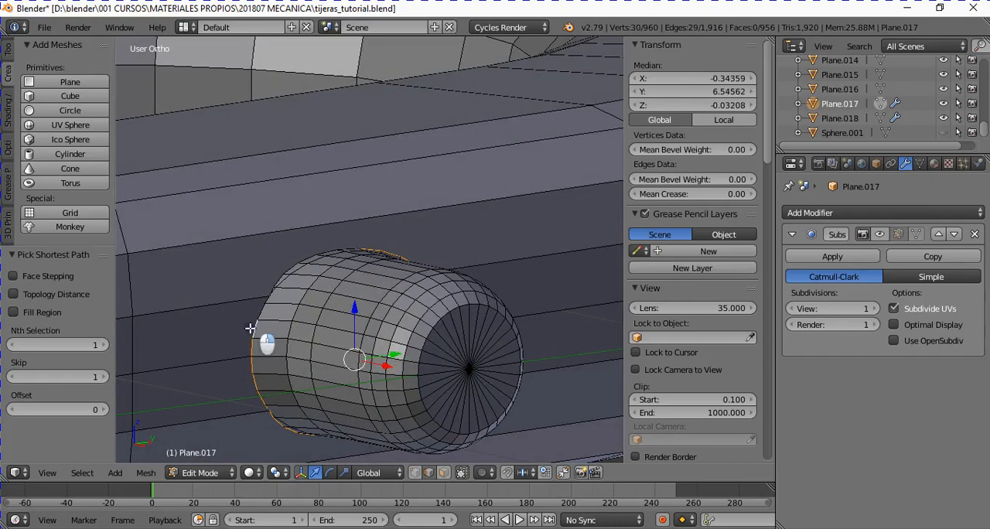
{"action": "middle_click_drag", "start_coordinate": [259, 327], "coordinate": [325, 262]}
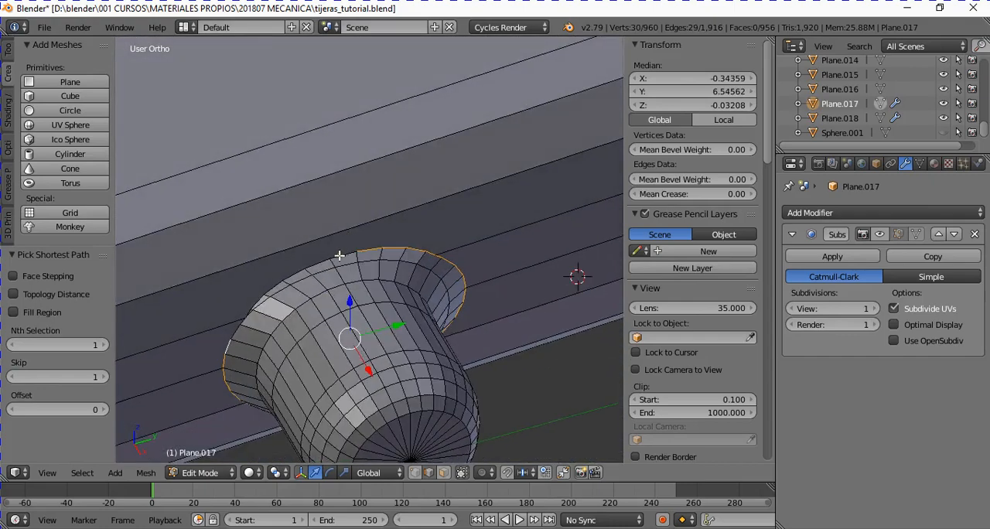
{"action": "right_click", "coordinate": [339, 255], "text": "ctrl"}
{"action": "left_click_drag", "start_coordinate": [662, 194], "coordinate": [849, 193]}
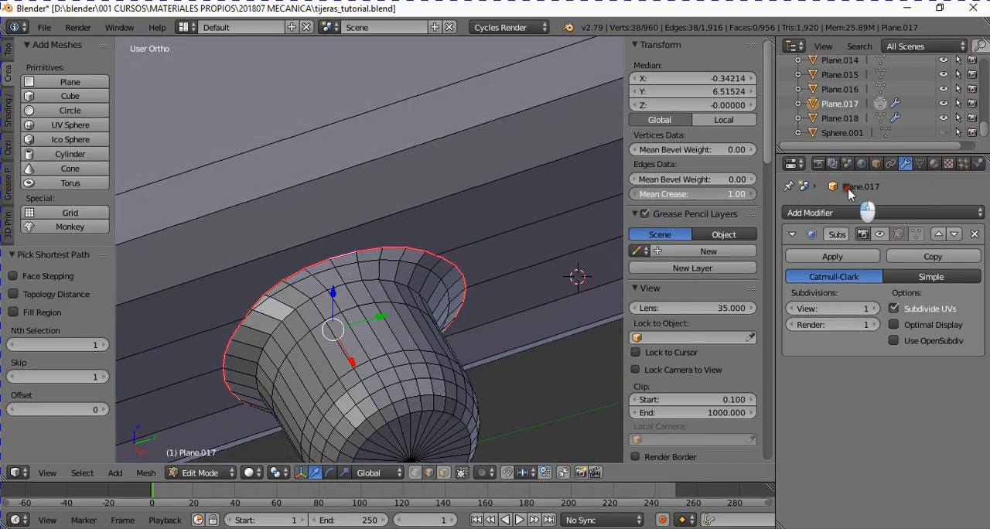
- Examine the handle's slotted end from above and up close, including the creased slot opening
{"action": "scroll", "coordinate": [285, 253], "scroll_direction": "down", "scroll_amount": 7}
{"action": "scroll", "coordinate": [274, 274], "scroll_direction": "down", "scroll_amount": 5}
{"action": "scroll", "coordinate": [289, 279], "scroll_direction": "down", "scroll_amount": 10, "text": "ctrl"}
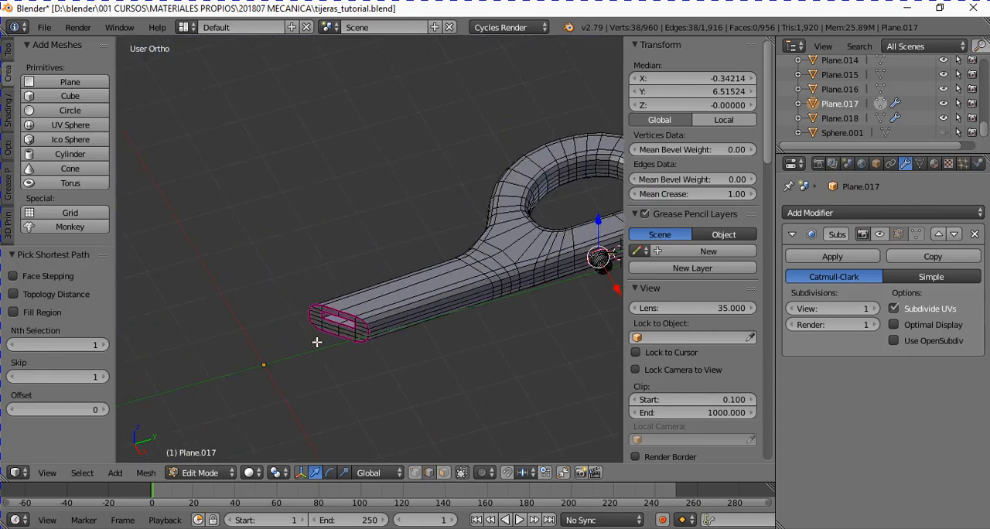
{"action": "scroll", "coordinate": [321, 364], "scroll_direction": "down", "scroll_amount": 5, "text": "shift"}
{"action": "key", "text": "KP_7"}
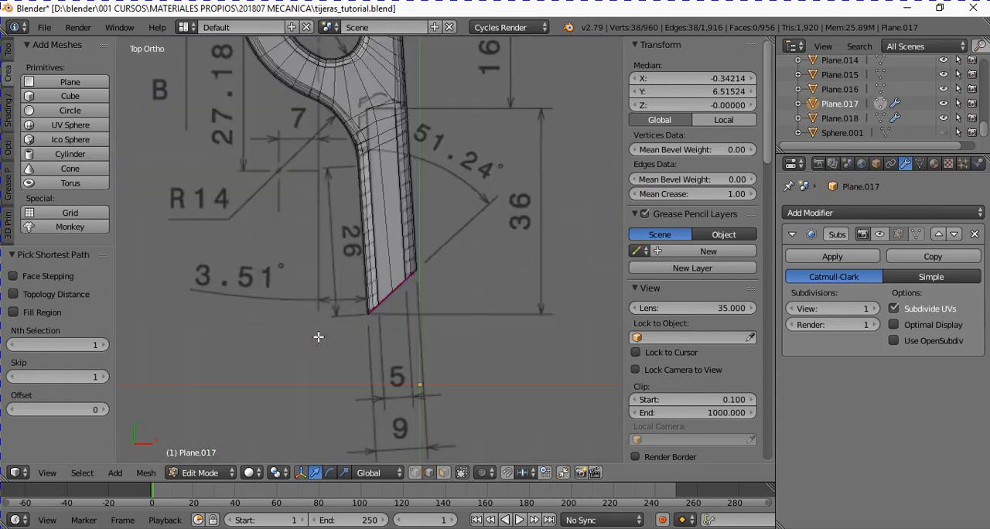
{"action": "scroll", "coordinate": [318, 337], "scroll_direction": "up", "scroll_amount": 5}
{"action": "key", "text": "Tab"}
{"action": "key", "text": "Tab"}
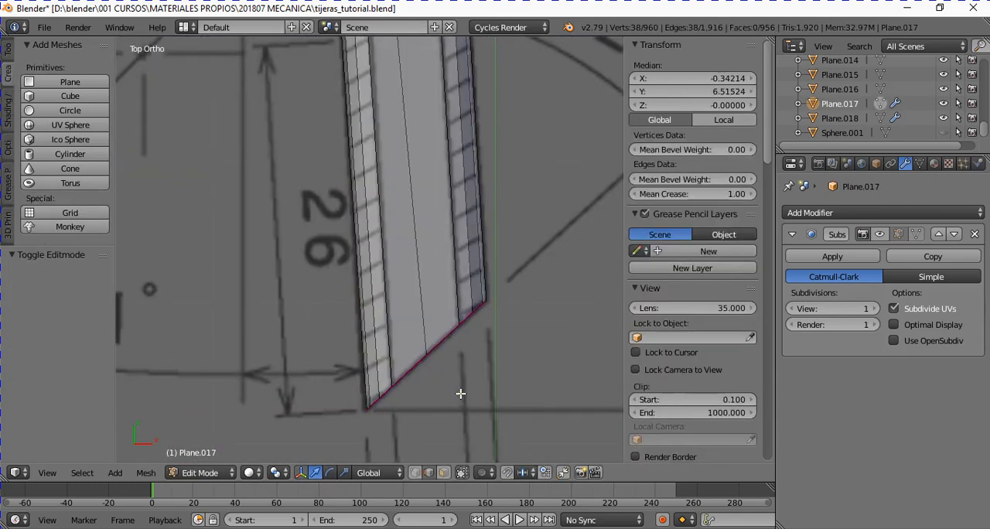
{"action": "middle_click_drag", "start_coordinate": [463, 399], "coordinate": [413, 300]}
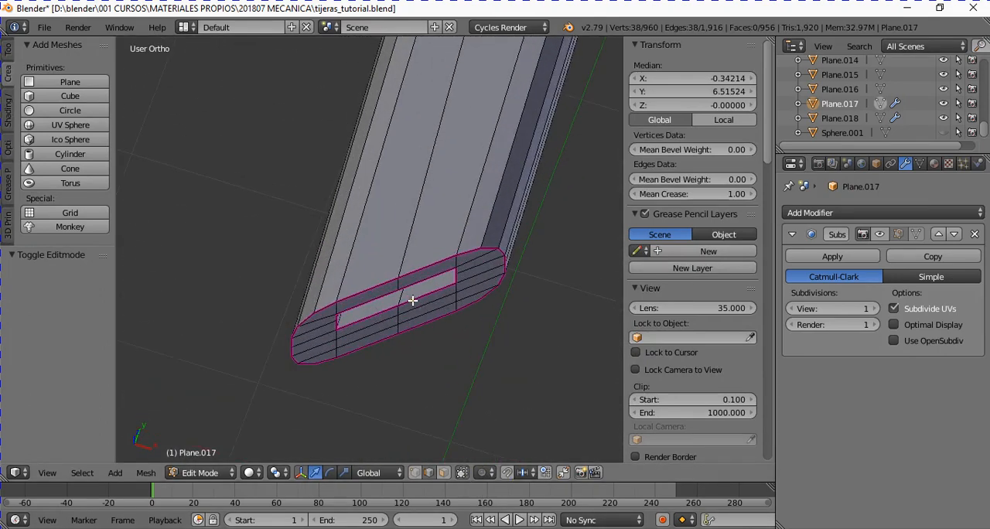
{"action": "middle_click_drag", "start_coordinate": [375, 272], "coordinate": [367, 193]}
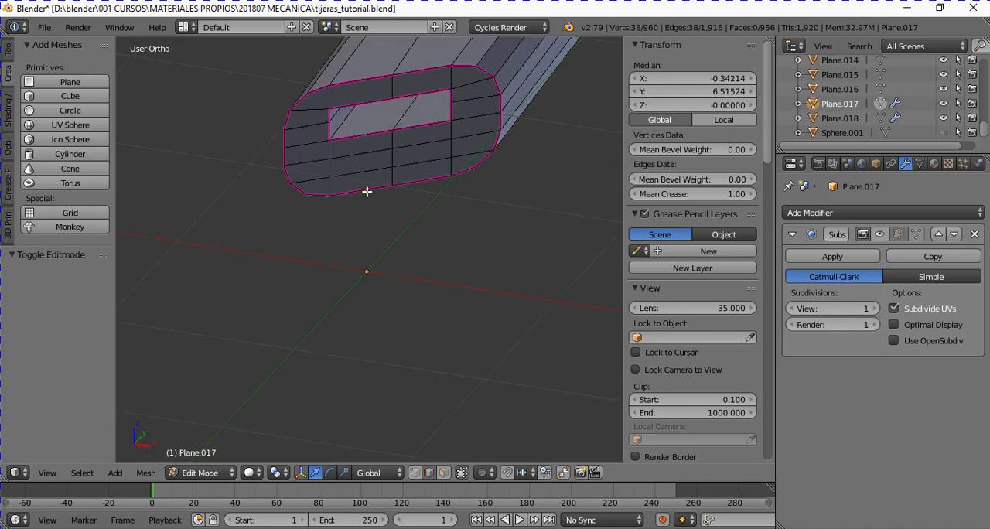
- Show the handle from above, make its hidden geometry selectable and switch to vertex selection
{"action": "right_click", "coordinate": [347, 121]}
{"action": "scroll", "coordinate": [398, 150], "scroll_direction": "down", "scroll_amount": 7, "text": "shift"}
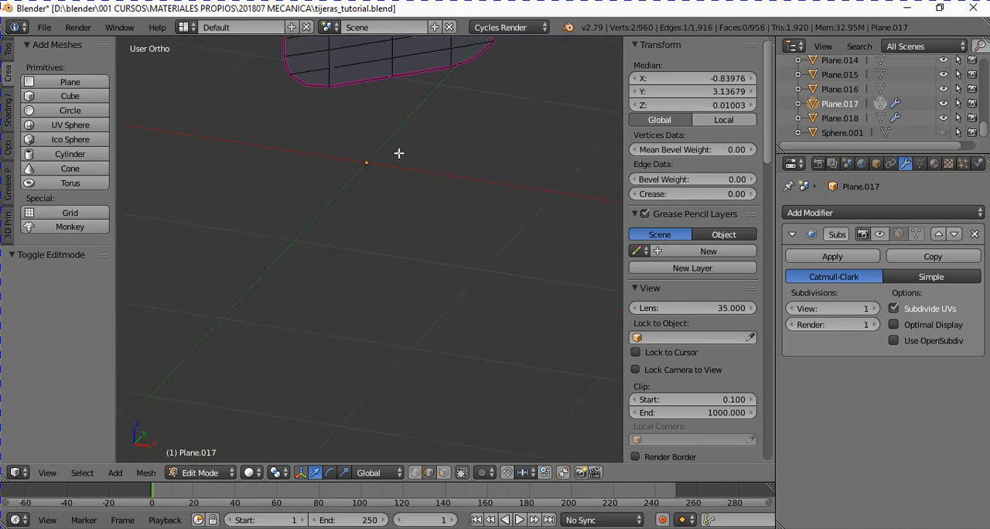
{"action": "middle_click_drag", "start_coordinate": [398, 153], "coordinate": [398, 153]}
{"action": "key", "text": "KP_7"}
{"action": "scroll", "coordinate": [380, 205], "scroll_direction": "down", "scroll_amount": 3}
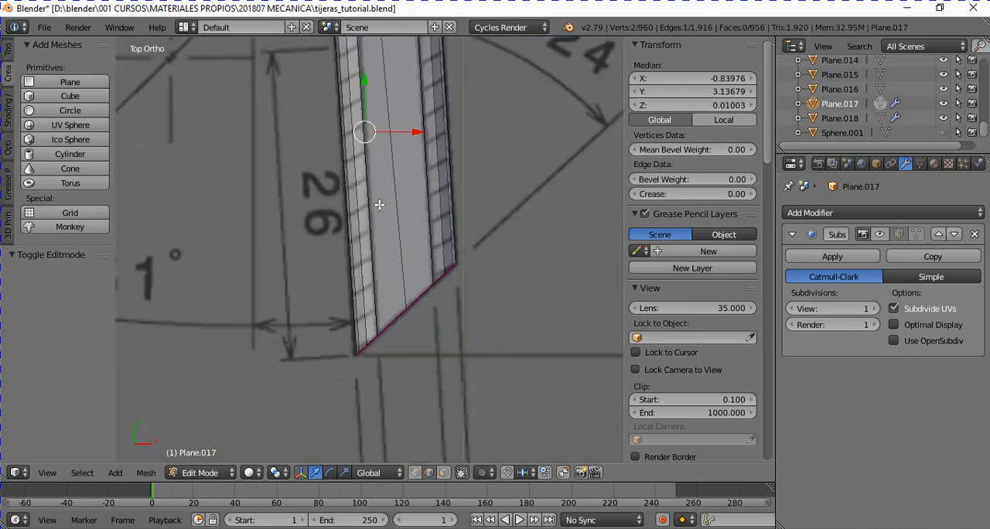
{"action": "scroll", "coordinate": [393, 185], "scroll_direction": "up", "scroll_amount": 12, "text": "shift"}
{"action": "scroll", "coordinate": [394, 189], "scroll_direction": "up", "scroll_amount": 4, "text": "ctrl"}
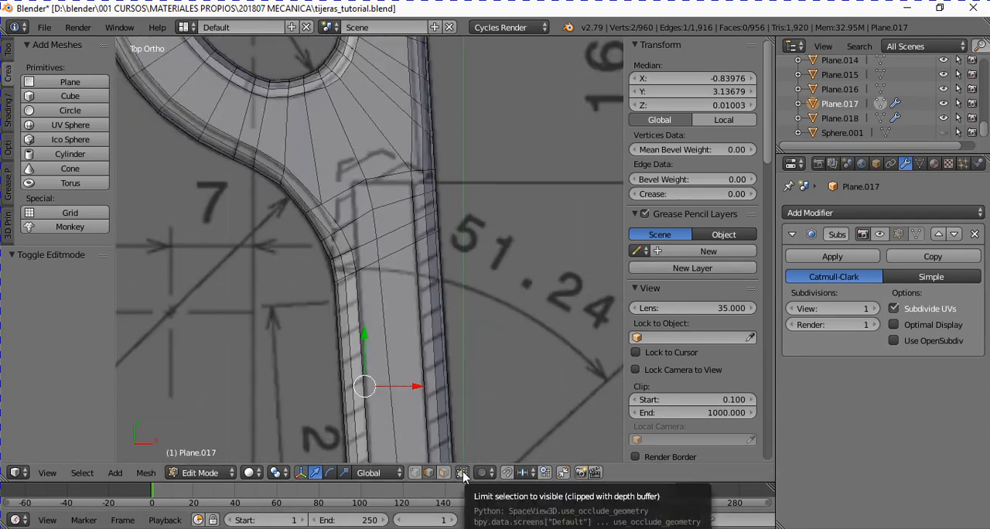
{"action": "scroll", "coordinate": [429, 275], "scroll_direction": "up", "scroll_amount": 2}
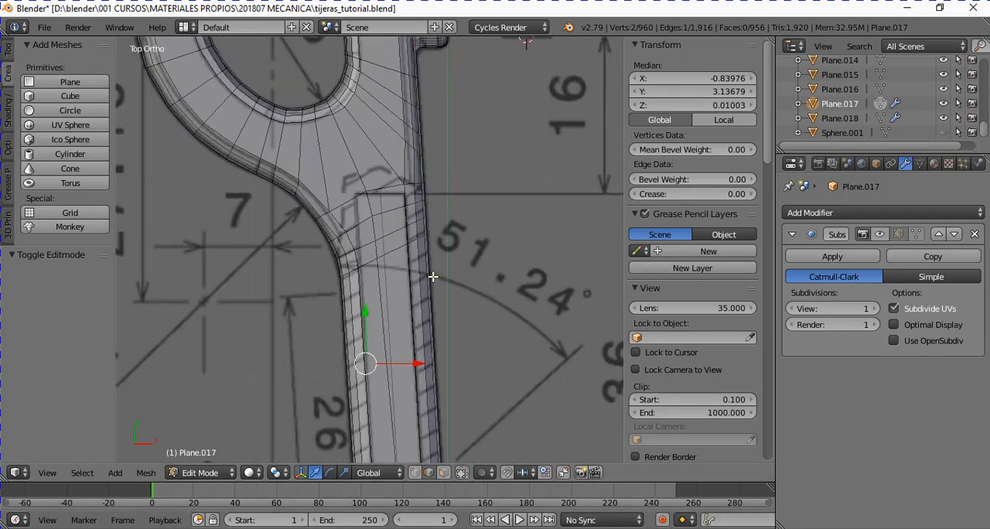
{"action": "scroll", "coordinate": [429, 275], "scroll_direction": "up", "scroll_amount": 2}
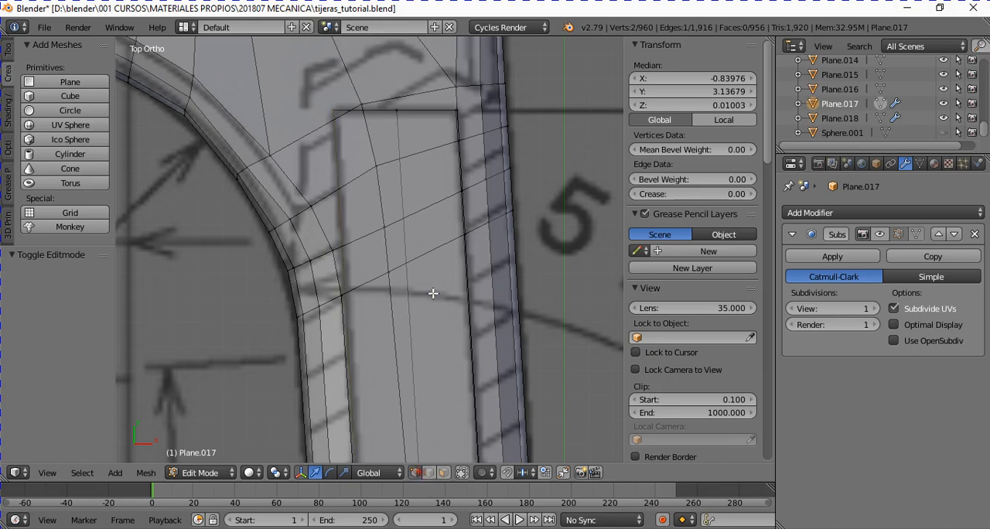
- Clear the selection, box-select the vertices at the slot's closed inner end and grow the selection to cover the whole slot
{"action": "key", "text": "a"}
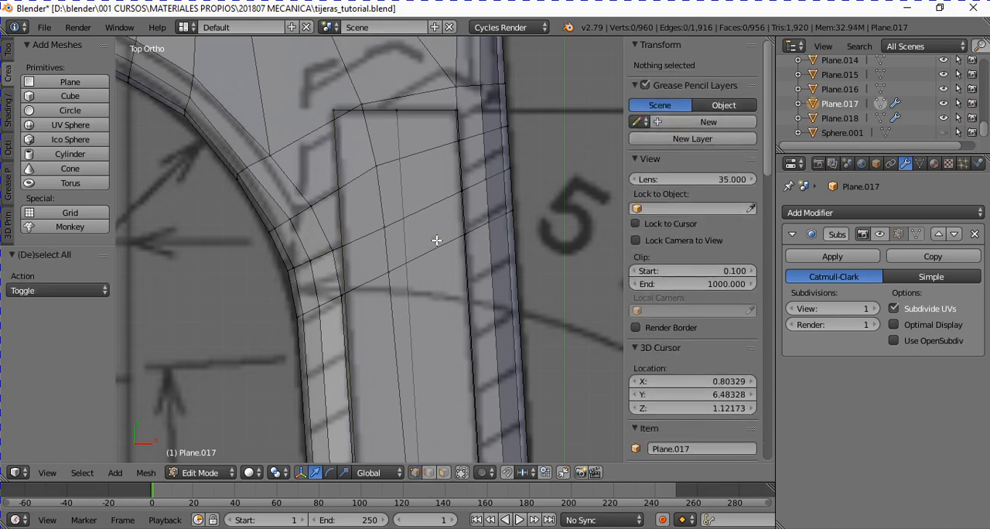
{"action": "scroll", "coordinate": [376, 154], "scroll_direction": "up", "scroll_amount": 1}
{"action": "key", "text": "b"}
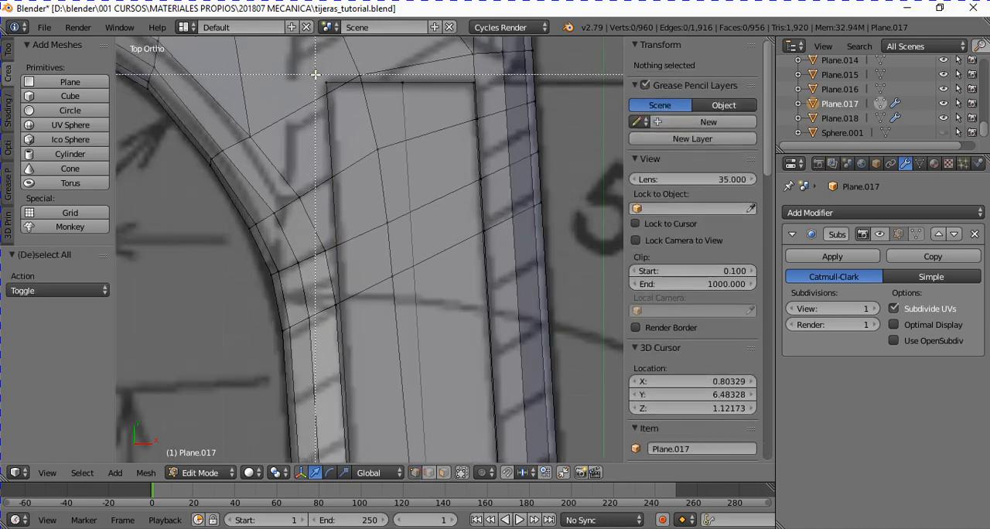
{"action": "left_click_drag", "start_coordinate": [318, 78], "coordinate": [487, 91]}
{"action": "middle_click_drag", "start_coordinate": [469, 271], "coordinate": [251, 231]}
{"action": "scroll", "coordinate": [414, 222], "scroll_direction": "down", "scroll_amount": 2}
{"action": "key", "text": "ctrl+KP_Add"}
- Switch the viewport to wireframe shading and set the mean crease of the selected slot edges to 1.00
{"action": "key", "text": "KP_7"}
{"action": "scroll", "coordinate": [343, 296], "scroll_direction": "down", "scroll_amount": 10, "text": "shift"}
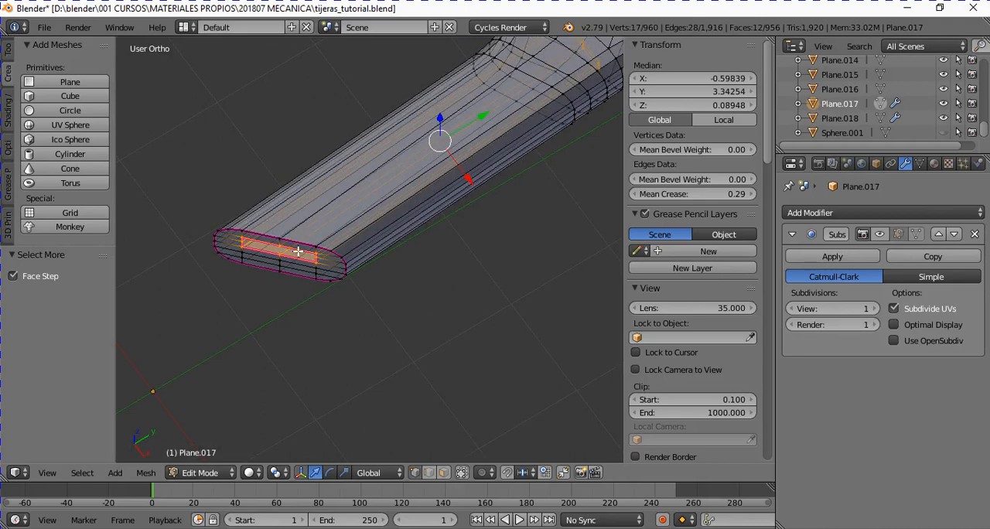
{"action": "left_click", "coordinate": [250, 472]}
{"action": "left_click", "coordinate": [275, 388]}
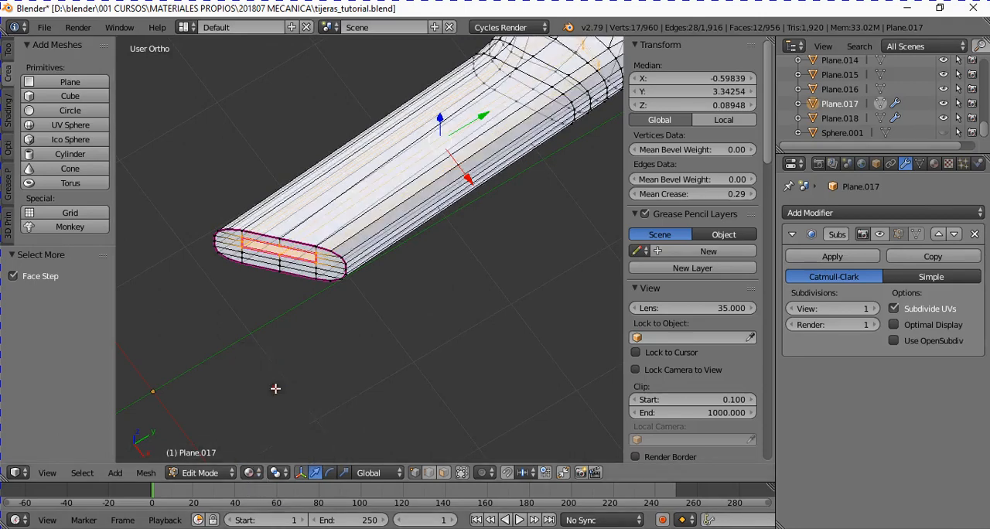
{"action": "left_click", "coordinate": [250, 472]}
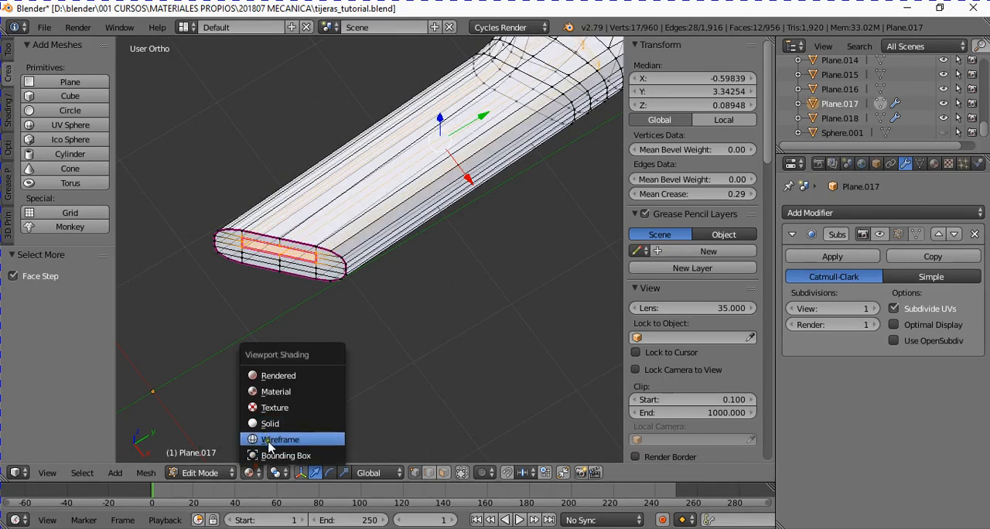
{"action": "left_click", "coordinate": [264, 438]}
{"action": "middle_click_drag", "start_coordinate": [376, 279], "coordinate": [543, 290]}
{"action": "left_click", "coordinate": [675, 194]}
{"action": "type", "text": "1"}
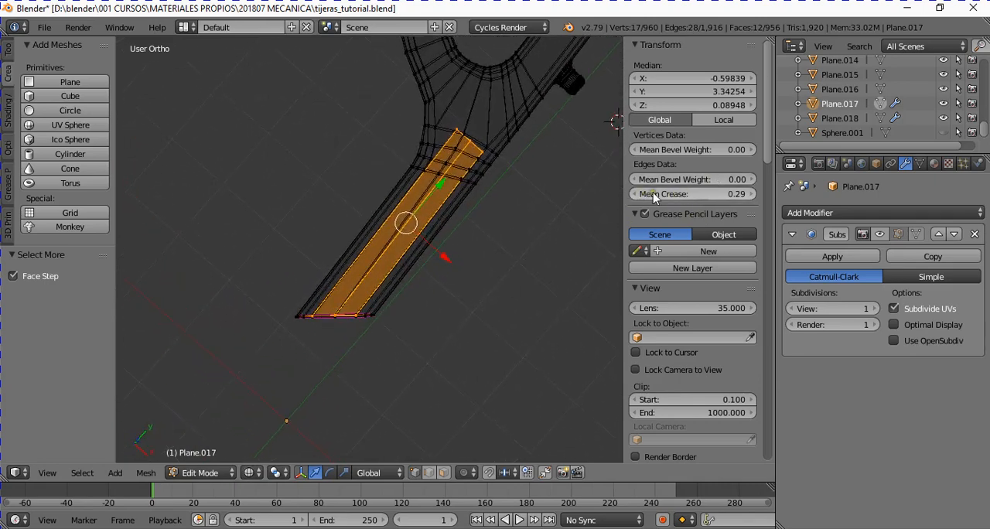
{"action": "key", "text": "Return"}
- Leave Edit Mode and return the viewport to solid shading
{"action": "middle_click_drag", "start_coordinate": [547, 240], "coordinate": [413, 265]}
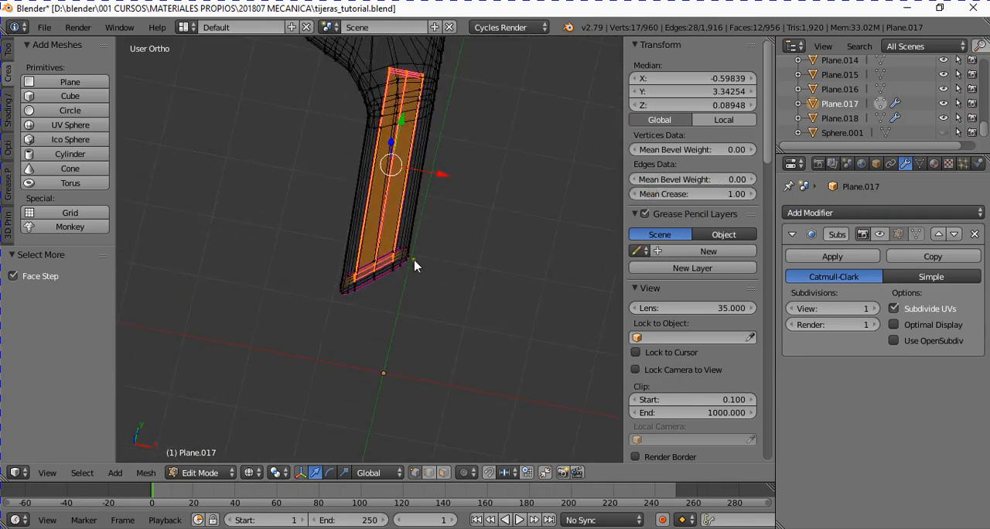
{"action": "key", "text": "Tab"}
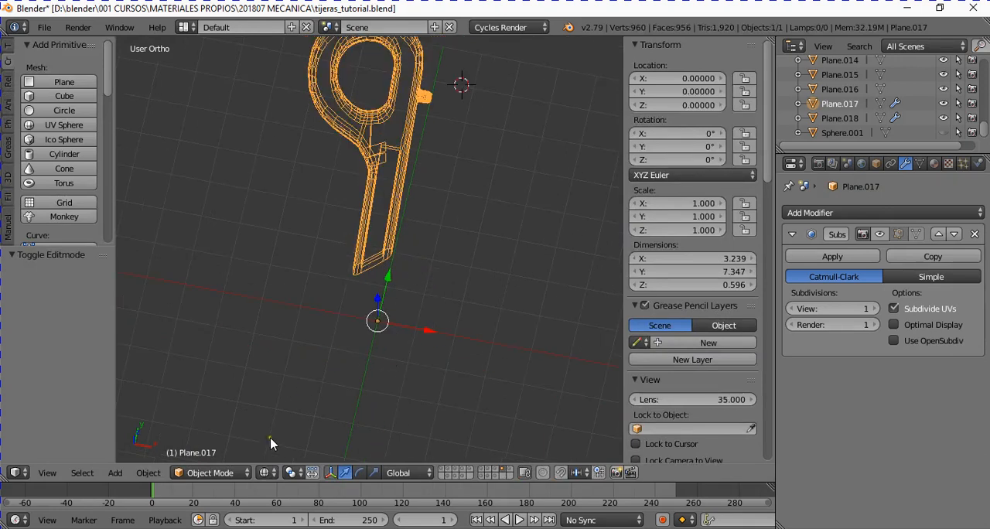
{"action": "left_click", "coordinate": [267, 473]}
{"action": "left_click", "coordinate": [292, 421]}
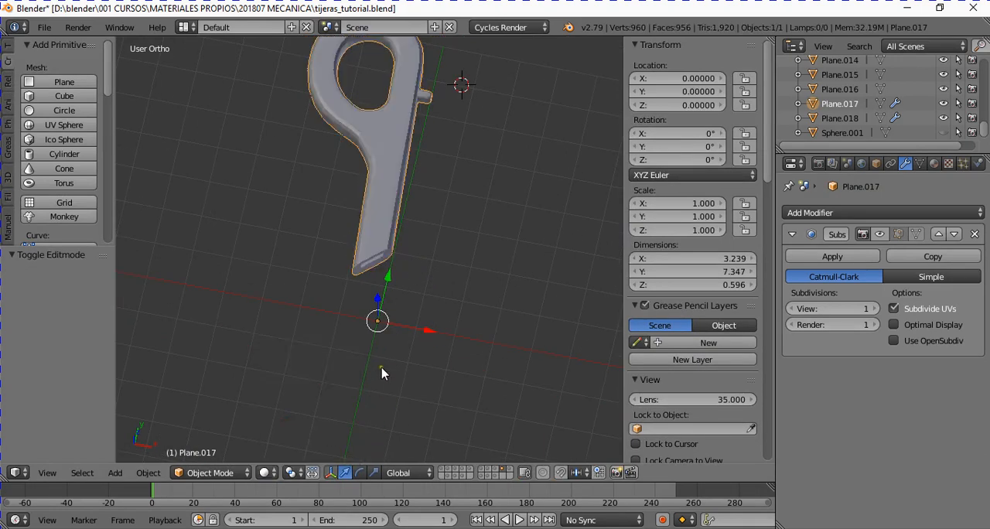
{"action": "middle_click_drag", "start_coordinate": [382, 374], "coordinate": [383, 309]}
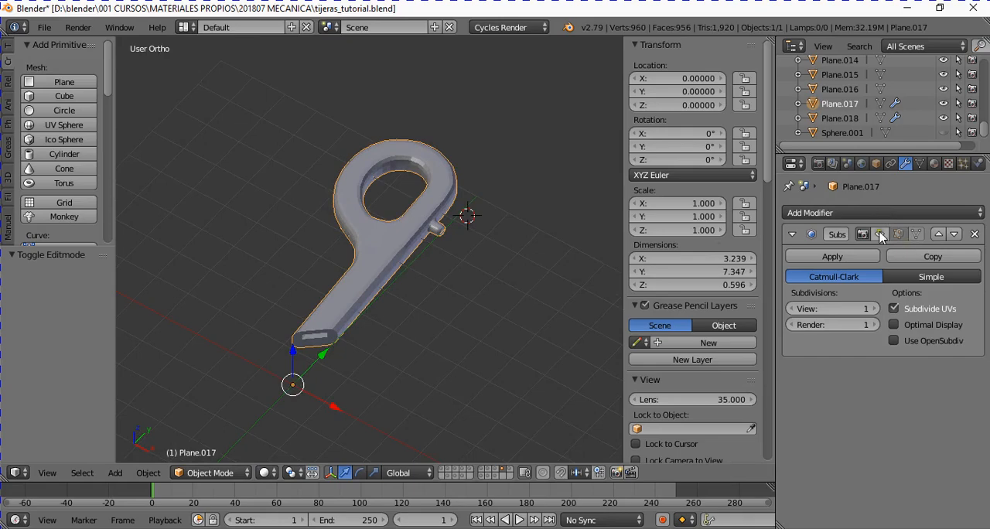
- Show the Subdivision Surface modifier's effect in the viewport and examine the smoothed slot, stud and overall handle
{"action": "left_click", "coordinate": [880, 236]}
{"action": "middle_click_drag", "start_coordinate": [448, 277], "coordinate": [449, 244]}
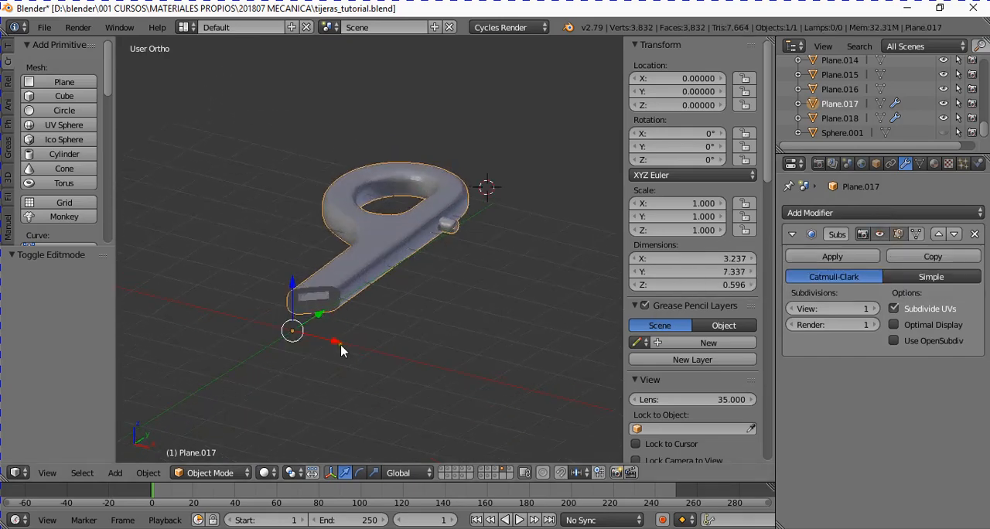
{"action": "scroll", "coordinate": [348, 331], "scroll_direction": "up", "scroll_amount": 4}
{"action": "scroll", "coordinate": [348, 331], "scroll_direction": "up", "scroll_amount": 2}
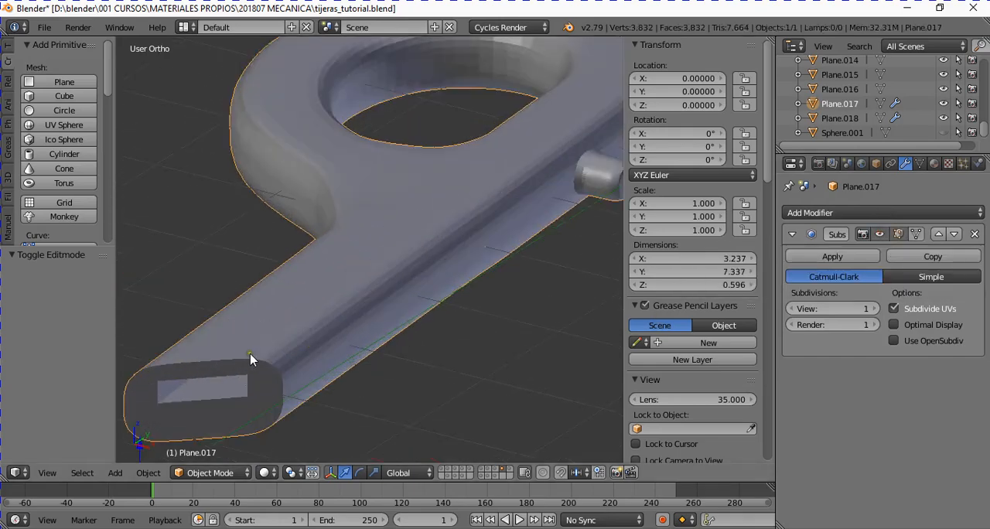
{"action": "scroll", "coordinate": [313, 383], "scroll_direction": "up", "scroll_amount": 7, "text": "ctrl"}
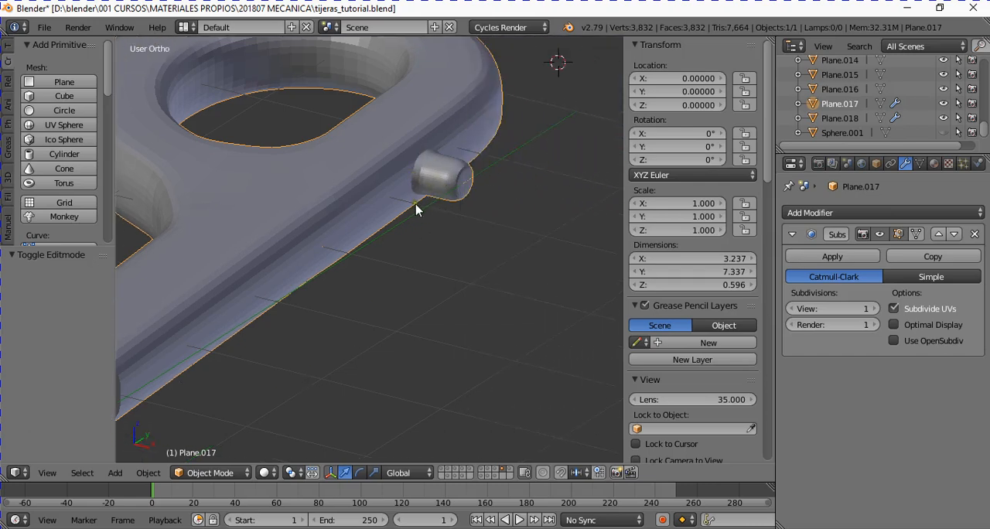
{"action": "middle_click_drag", "start_coordinate": [436, 160], "coordinate": [380, 286]}
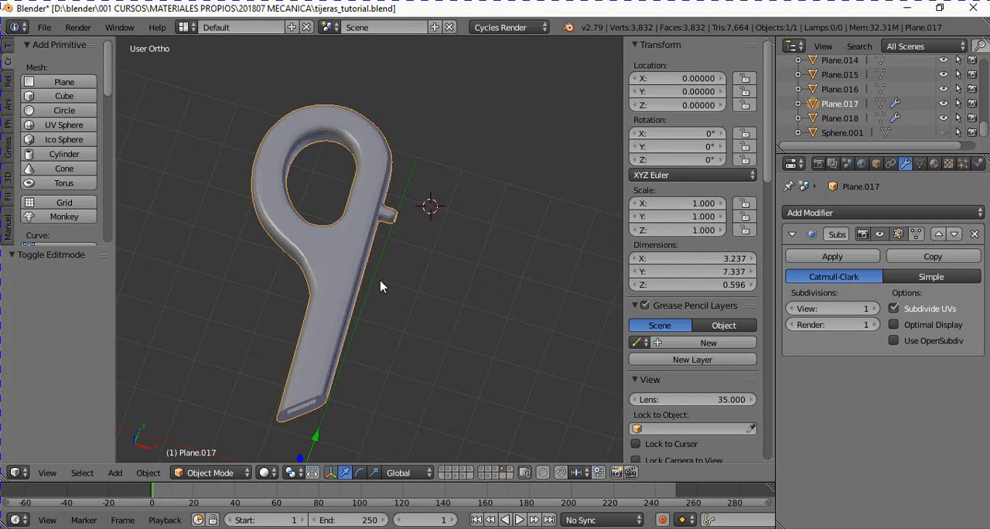
{"action": "scroll", "coordinate": [380, 286], "scroll_direction": "up", "scroll_amount": 1}
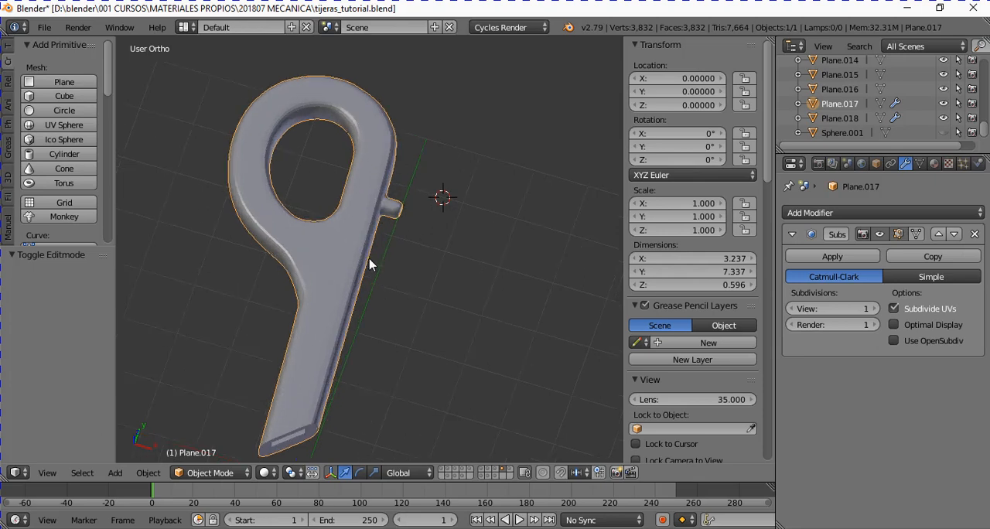
- Examine the handle's mesh in Edit Mode around the creased end face, slot and stud, and return to Object Mode
{"action": "key", "text": "Tab"}
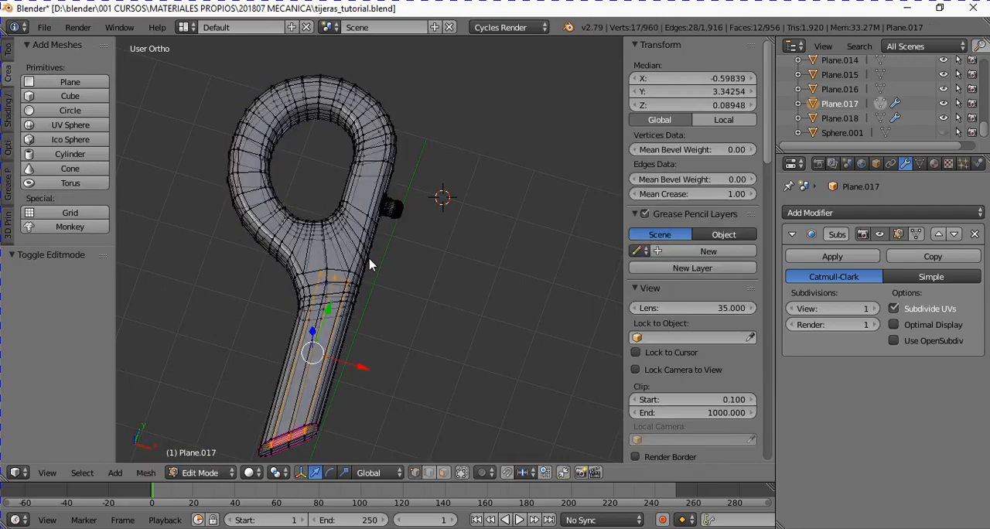
{"action": "middle_click_drag", "start_coordinate": [369, 264], "coordinate": [325, 239]}
{"action": "scroll", "coordinate": [348, 233], "scroll_direction": "up", "scroll_amount": 3}
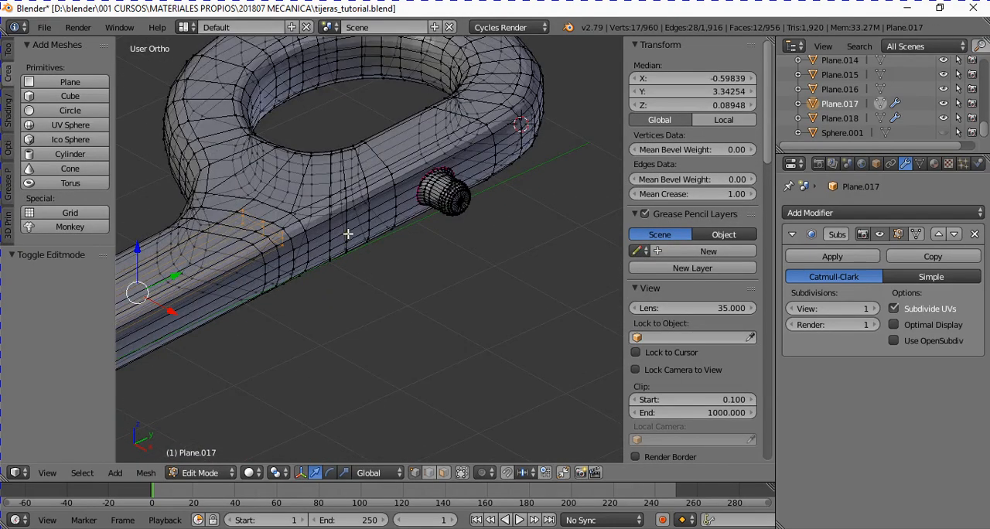
{"action": "scroll", "coordinate": [348, 234], "scroll_direction": "down", "scroll_amount": 3, "text": "ctrl"}
{"action": "scroll", "coordinate": [314, 311], "scroll_direction": "down", "scroll_amount": 1}
{"action": "scroll", "coordinate": [345, 326], "scroll_direction": "down", "scroll_amount": 3, "text": "ctrl"}
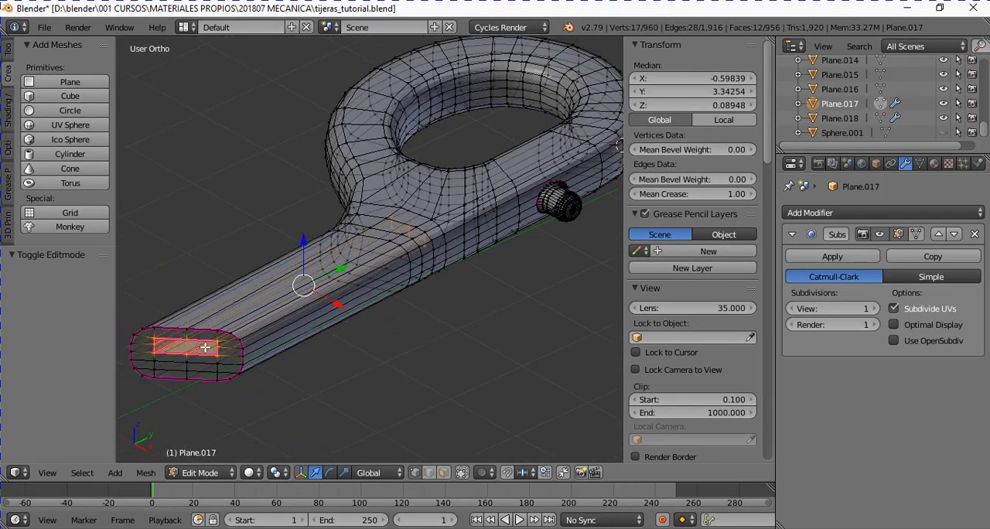
{"action": "scroll", "coordinate": [582, 226], "scroll_direction": "up", "scroll_amount": 4}
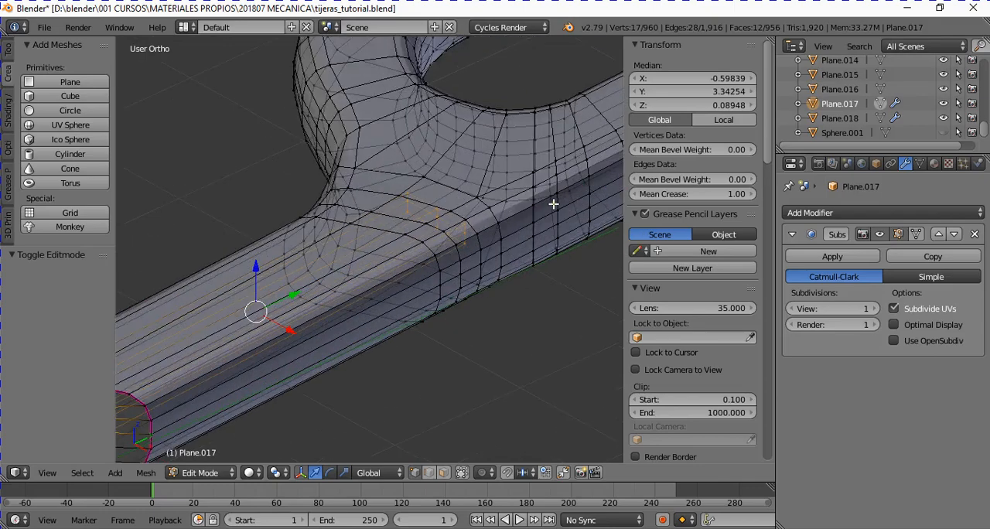
{"action": "scroll", "coordinate": [433, 224], "scroll_direction": "down", "scroll_amount": 6}
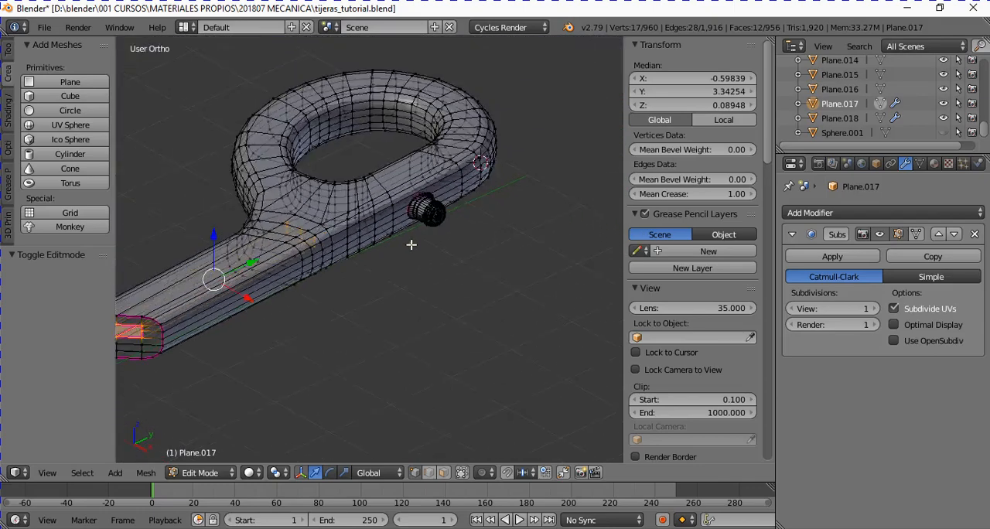
{"action": "middle_click_drag", "start_coordinate": [411, 244], "coordinate": [336, 311]}
{"action": "scroll", "coordinate": [291, 309], "scroll_direction": "up", "scroll_amount": 1}
{"action": "key", "text": "Tab"}
{"action": "scroll", "coordinate": [336, 308], "scroll_direction": "down", "scroll_amount": 3}
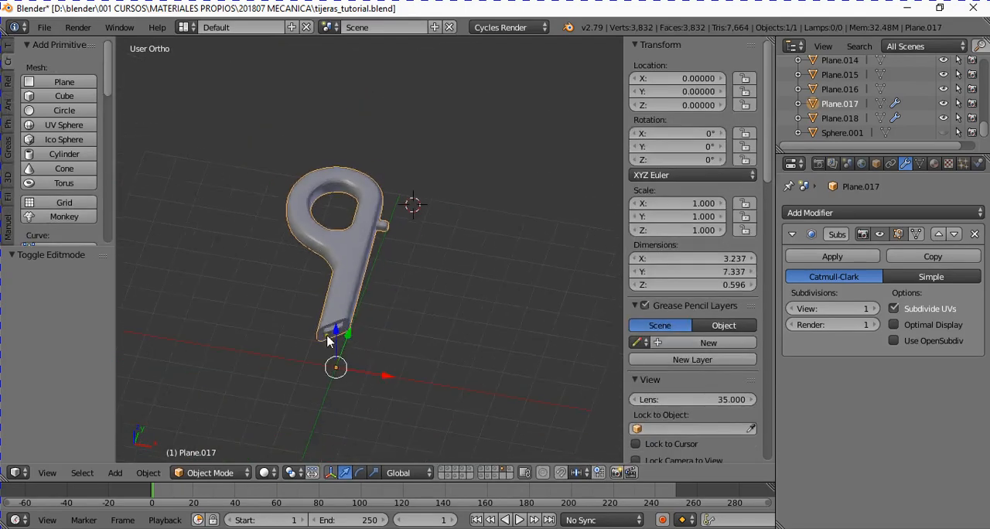
- In top view, hide the top-axis TIJERAS_MANGO background image and show the top-axis TIJERAS_MONTAJE image instead
{"action": "key", "text": "KP_7"}
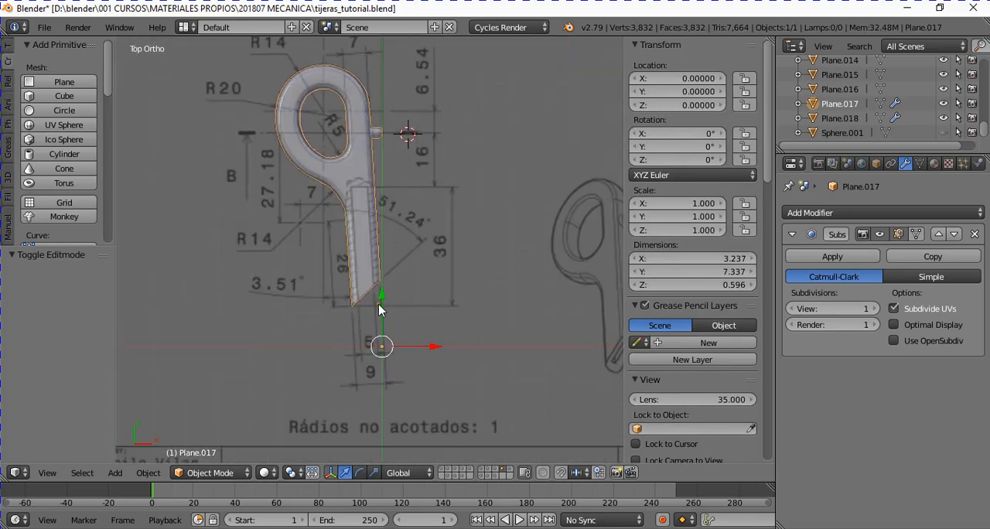
{"action": "scroll", "coordinate": [417, 310], "scroll_direction": "down", "scroll_amount": 4}
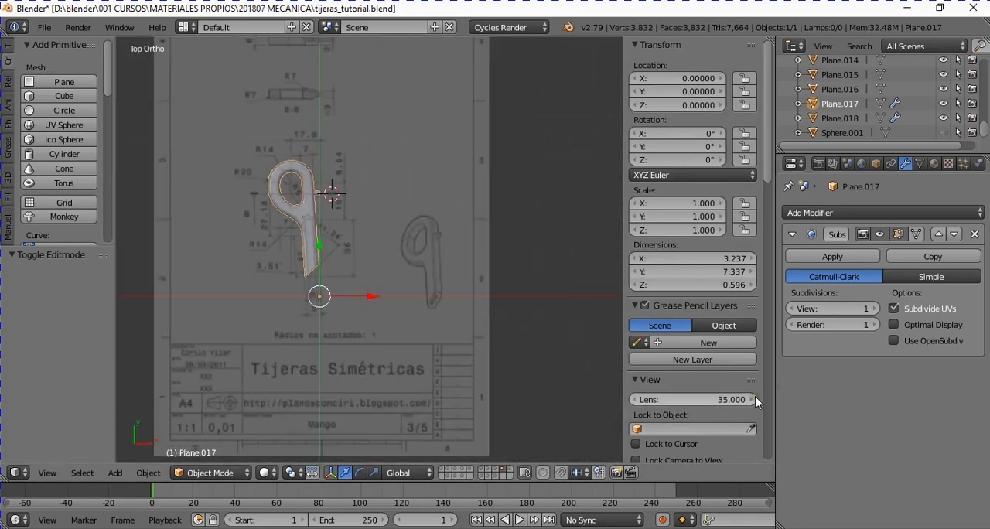
{"action": "scroll", "coordinate": [696, 353], "scroll_direction": "down", "scroll_amount": 5}
{"action": "scroll", "coordinate": [696, 354], "scroll_direction": "down", "scroll_amount": 10}
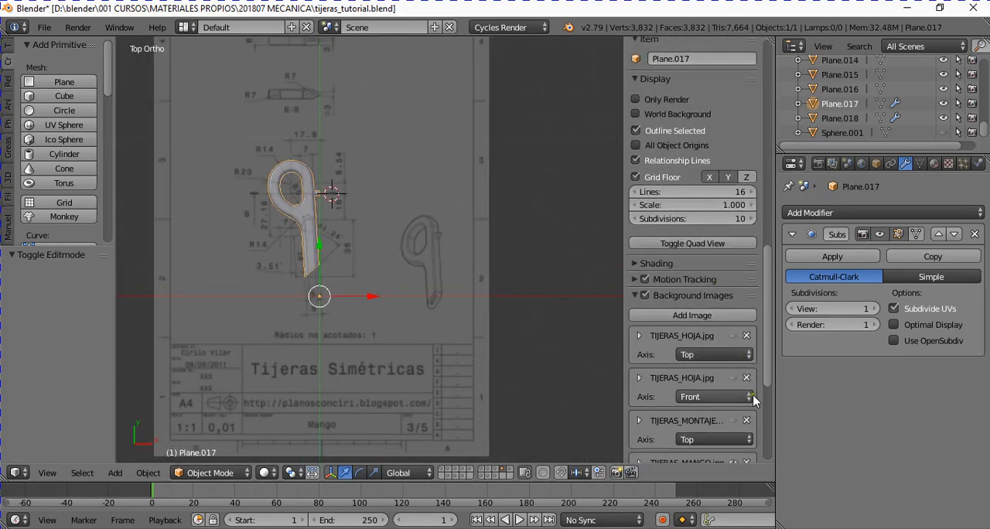
{"action": "scroll", "coordinate": [748, 388], "scroll_direction": "down", "scroll_amount": 2}
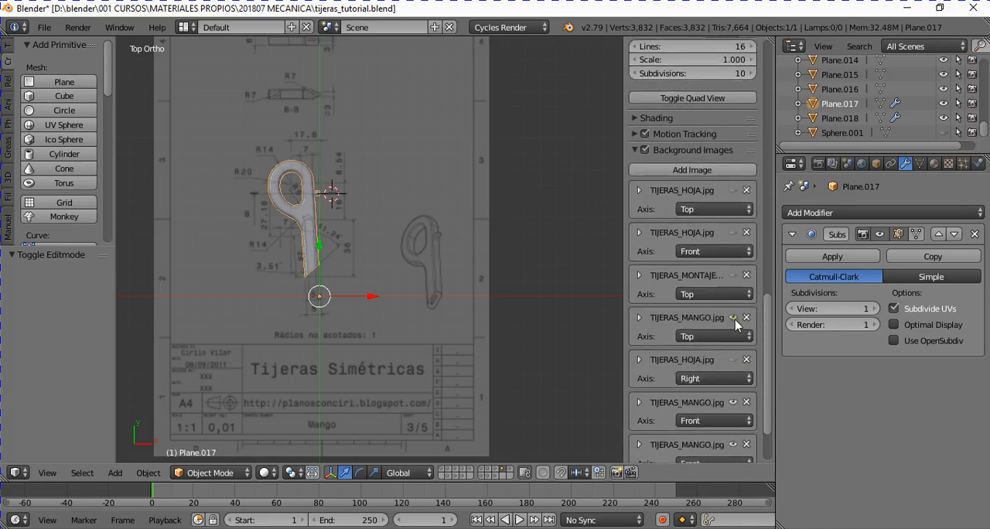
{"action": "left_click", "coordinate": [732, 318]}
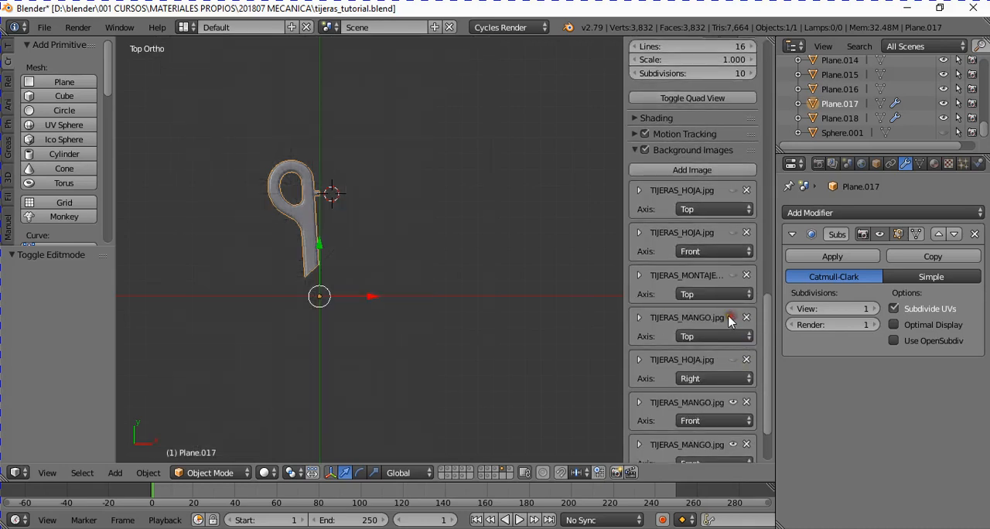
{"action": "left_click", "coordinate": [733, 276]}
{"action": "scroll", "coordinate": [305, 321], "scroll_direction": "down", "scroll_amount": 3, "text": "shift"}
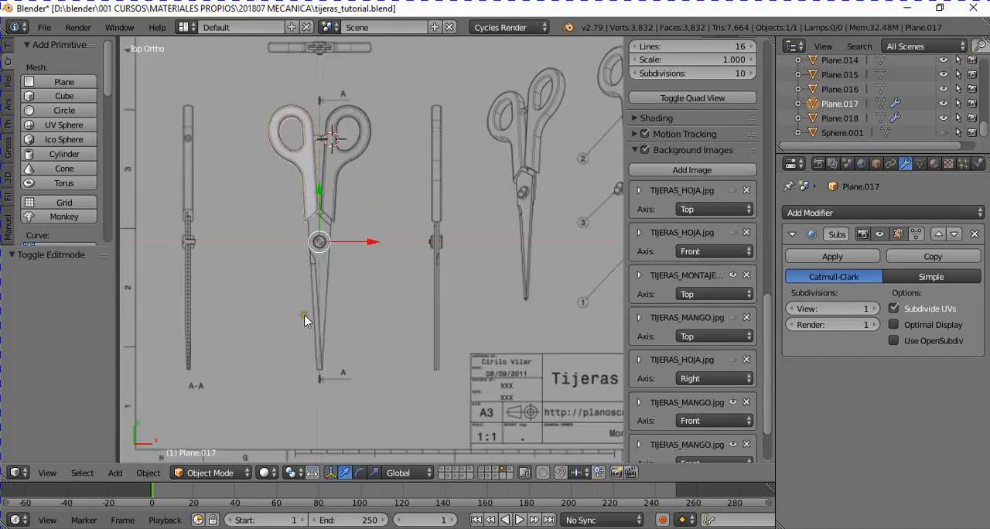
{"action": "scroll", "coordinate": [330, 239], "scroll_direction": "up", "scroll_amount": 3}
{"action": "scroll", "coordinate": [304, 220], "scroll_direction": "down", "scroll_amount": 6}
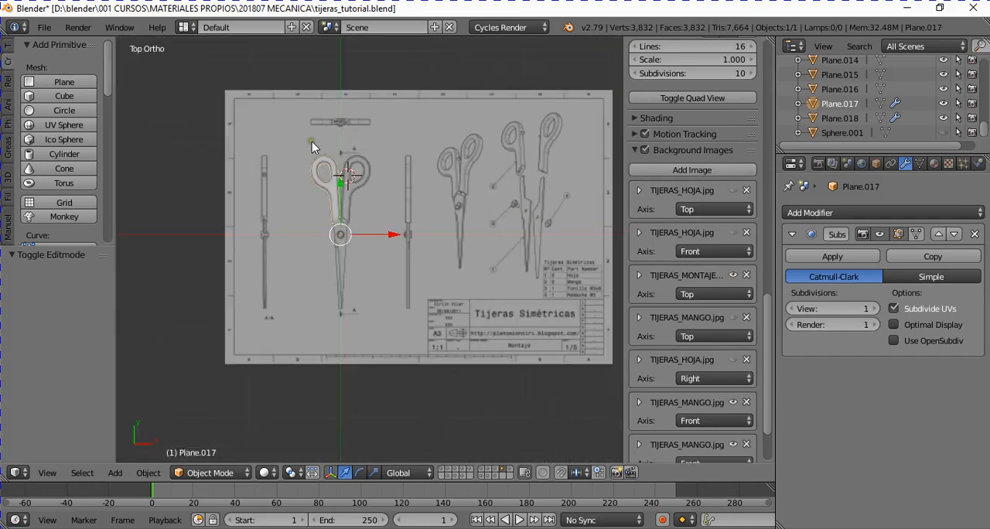
{"action": "scroll", "coordinate": [312, 147], "scroll_direction": "up", "scroll_amount": 5}
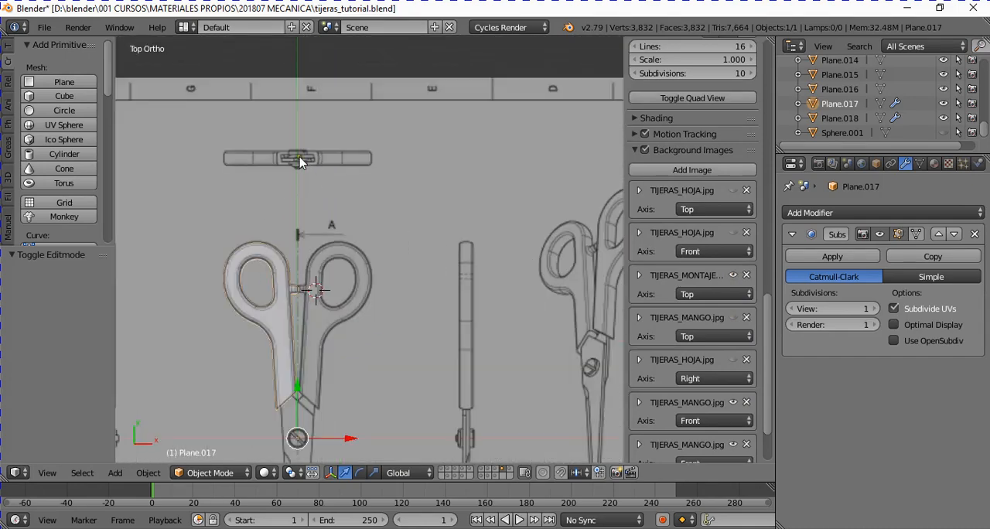
- Show the front-axis TIJERAS_MONTAJE background image and inspect the assembly's screw area in front view
{"action": "scroll", "coordinate": [733, 390], "scroll_direction": "down", "scroll_amount": 3}
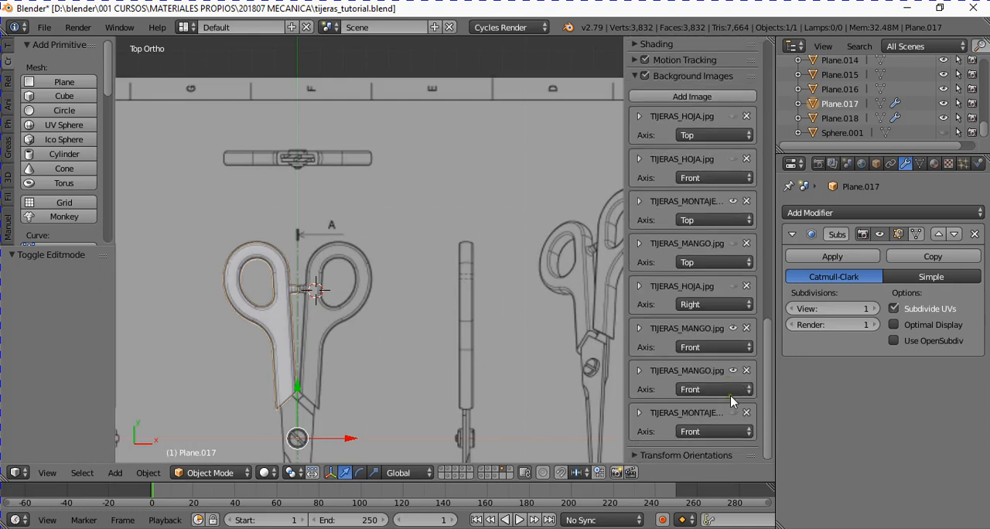
{"action": "left_click", "coordinate": [733, 412]}
{"action": "scroll", "coordinate": [385, 354], "scroll_direction": "down", "scroll_amount": 2}
{"action": "middle_click_drag", "start_coordinate": [385, 355], "coordinate": [390, 307]}
{"action": "key", "text": "KP_1"}
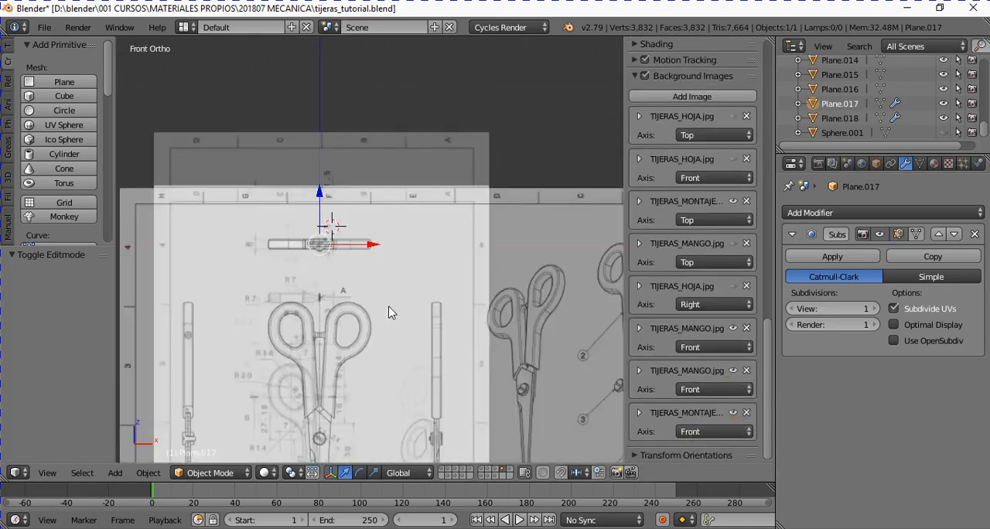
{"action": "scroll", "coordinate": [389, 312], "scroll_direction": "up", "scroll_amount": 6}
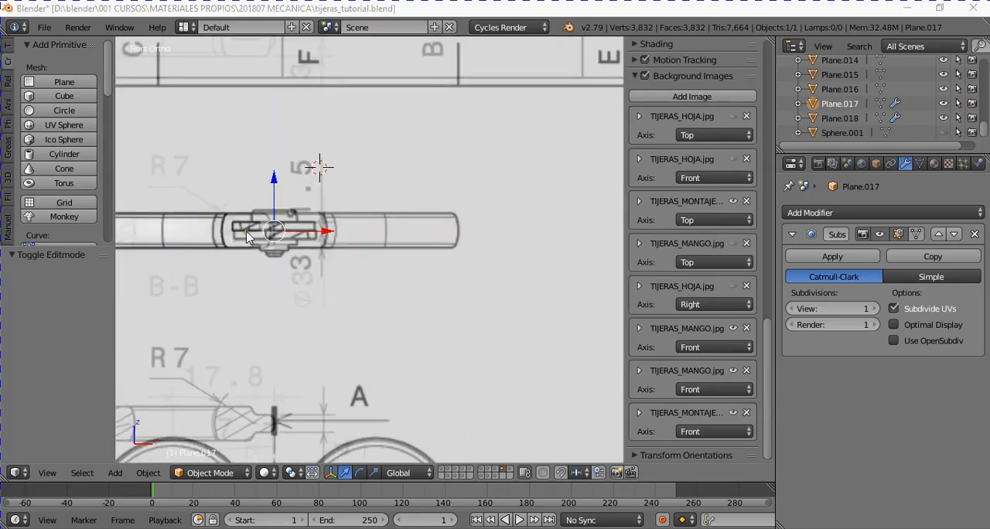
- Switch the scene from the handle's layer to the empty layer 11
{"action": "middle_click_drag", "start_coordinate": [479, 336], "coordinate": [440, 360]}
{"action": "scroll", "coordinate": [427, 349], "scroll_direction": "down", "scroll_amount": 2}
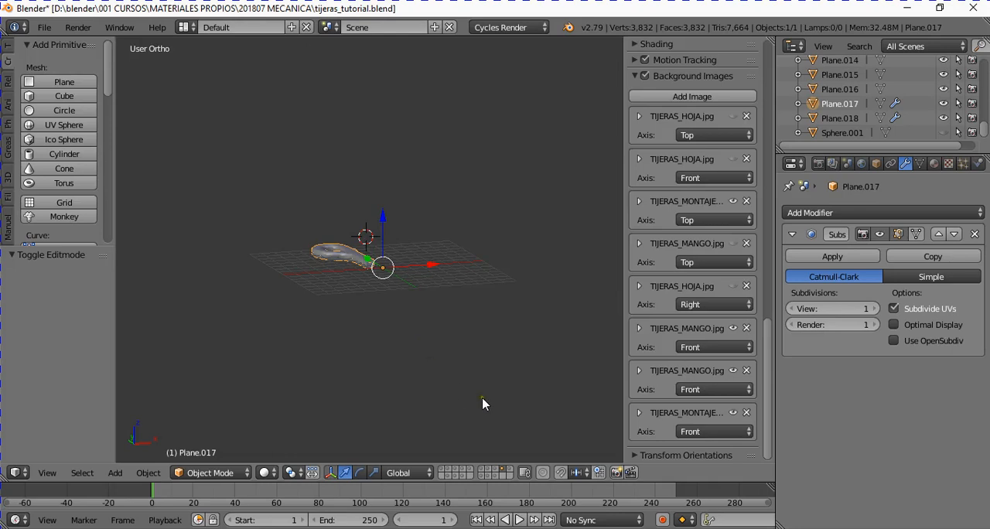
{"action": "left_click", "coordinate": [441, 477]}
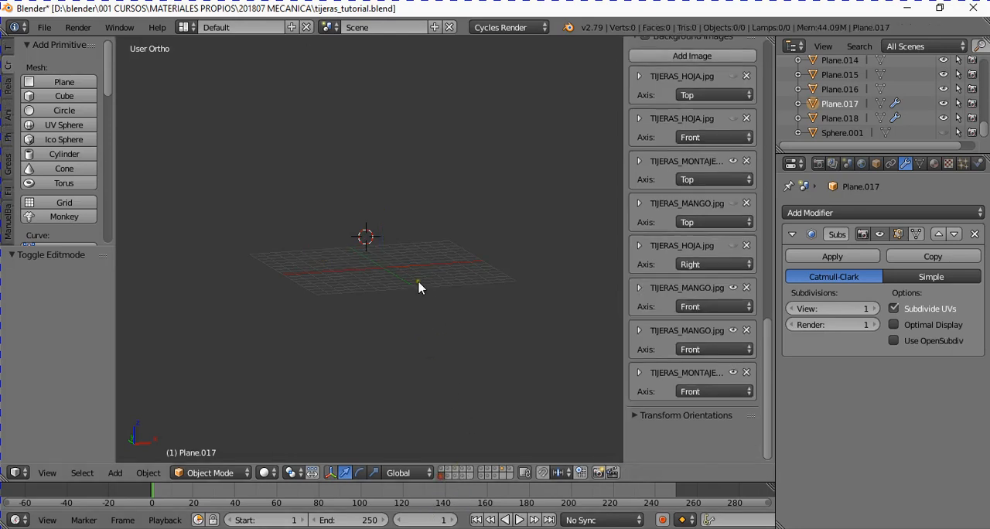
- Check the assembly drawing's screw location in top view and snap the 3D cursor to the scene center
{"action": "scroll", "coordinate": [419, 305], "scroll_direction": "up", "scroll_amount": 4}
{"action": "scroll", "coordinate": [406, 331], "scroll_direction": "down", "scroll_amount": 3}
{"action": "scroll", "coordinate": [406, 332], "scroll_direction": "down", "scroll_amount": 3, "text": "shift"}
{"action": "scroll", "coordinate": [407, 331], "scroll_direction": "up", "scroll_amount": 2}
{"action": "key", "text": "KP_7"}
{"action": "scroll", "coordinate": [370, 284], "scroll_direction": "down", "scroll_amount": 6, "text": "shift"}
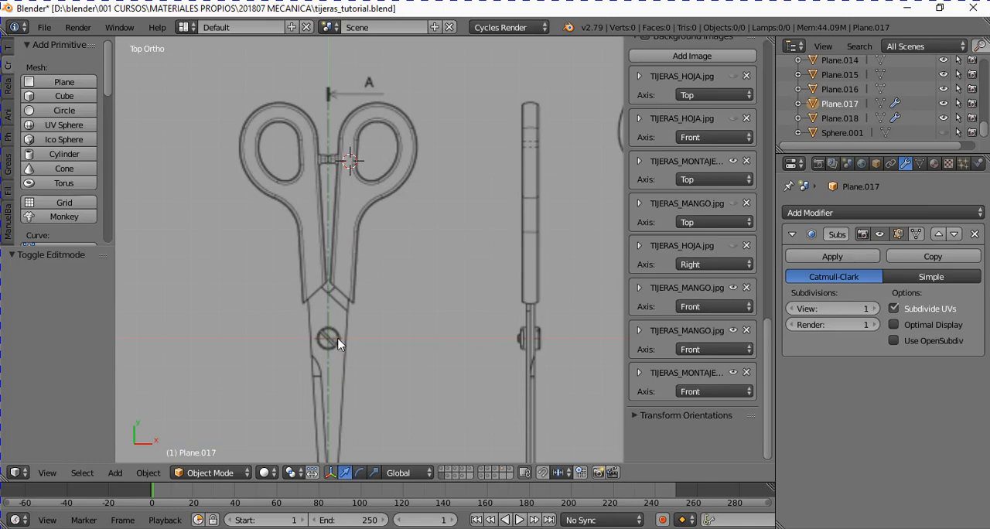
{"action": "key", "text": "shift+s"}
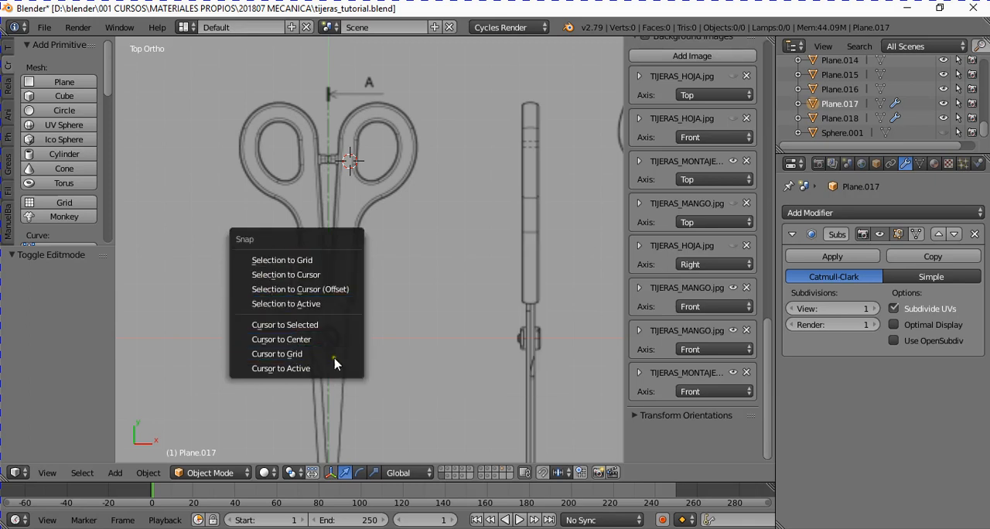
{"action": "left_click", "coordinate": [282, 339]}
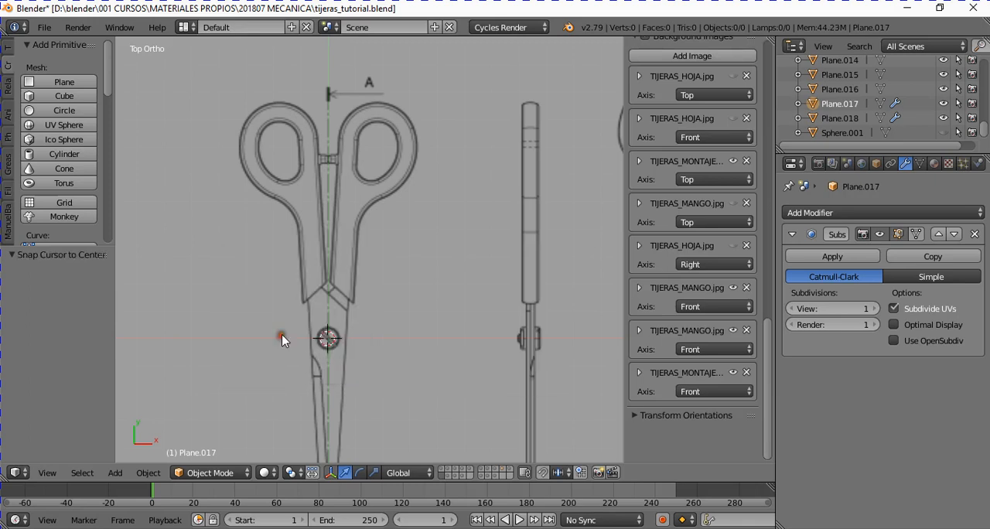
{"action": "middle_click_drag", "start_coordinate": [293, 402], "coordinate": [372, 218]}
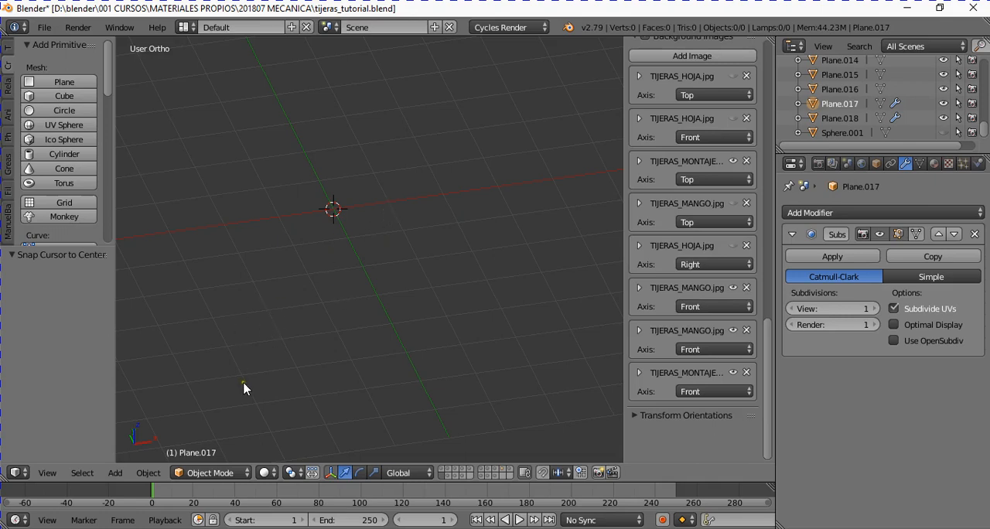
- Make sure the Add Mesh: BoltFactory add-on is enabled in the user preferences and save the user settings
{"action": "left_click", "coordinate": [116, 473]}
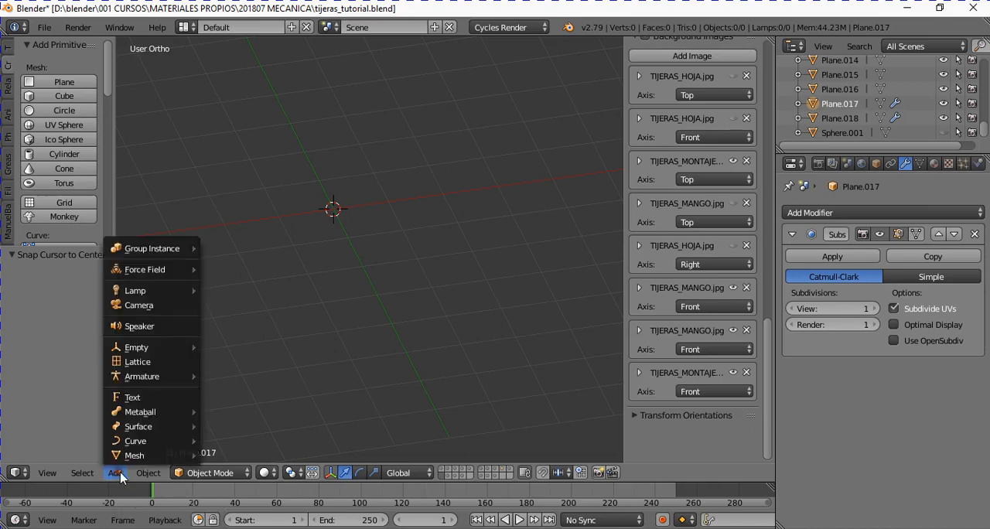
{"action": "mouse_move", "coordinate": [133, 460]}
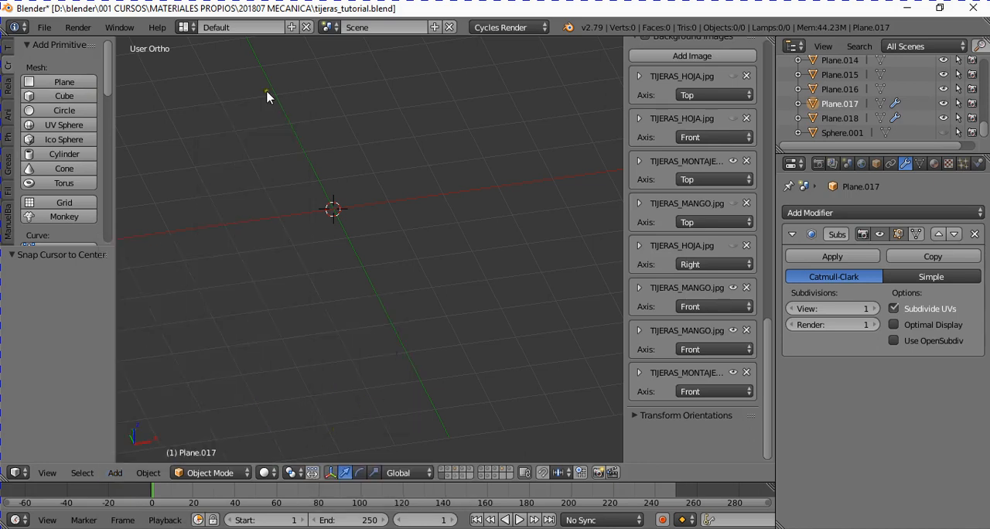
{"action": "left_click", "coordinate": [44, 27]}
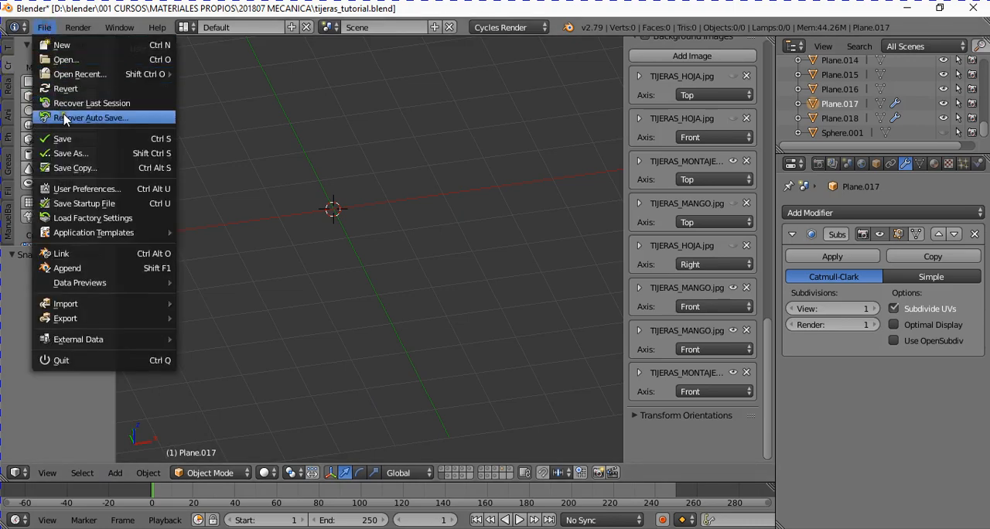
{"action": "left_click", "coordinate": [76, 192]}
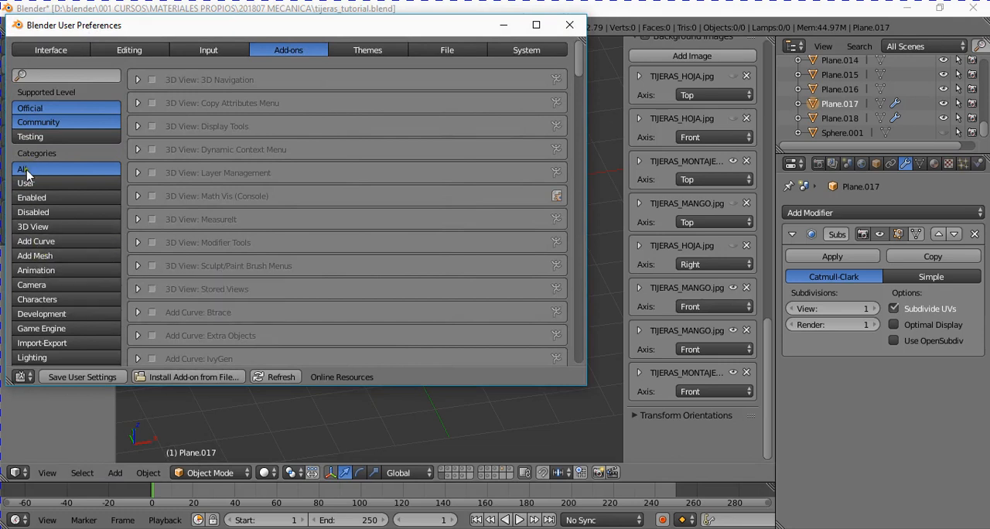
{"action": "left_click", "coordinate": [35, 256]}
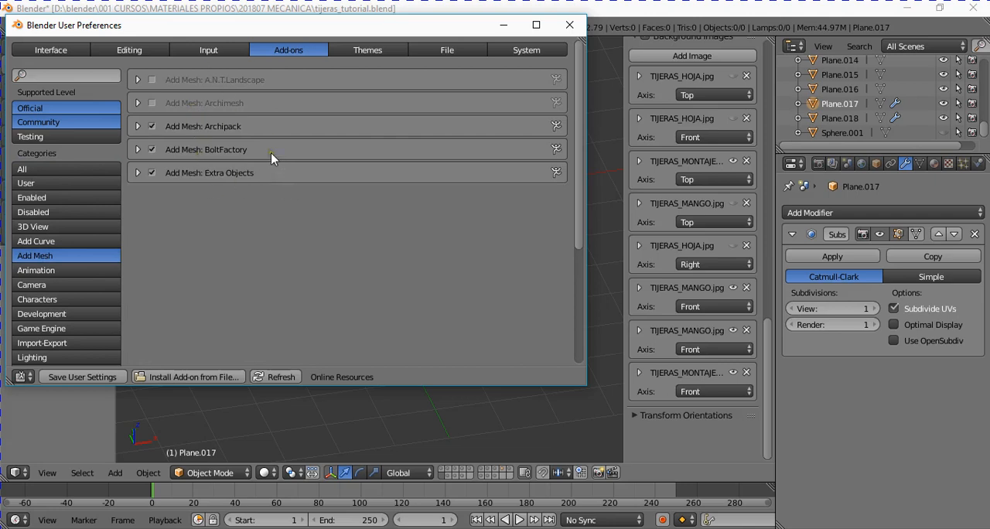
{"action": "left_click", "coordinate": [152, 149]}
{"action": "left_click", "coordinate": [153, 149]}
{"action": "left_click", "coordinate": [93, 378]}
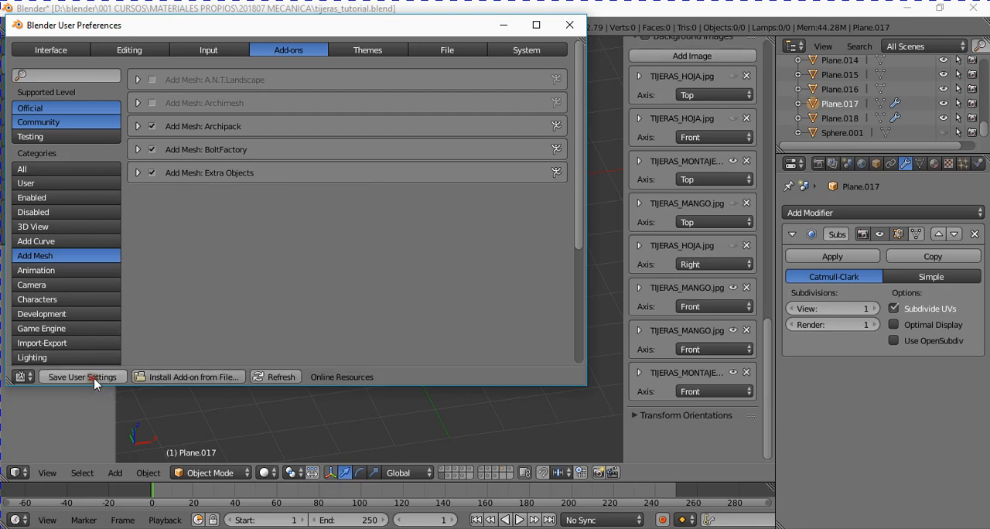
{"action": "left_click", "coordinate": [571, 26]}
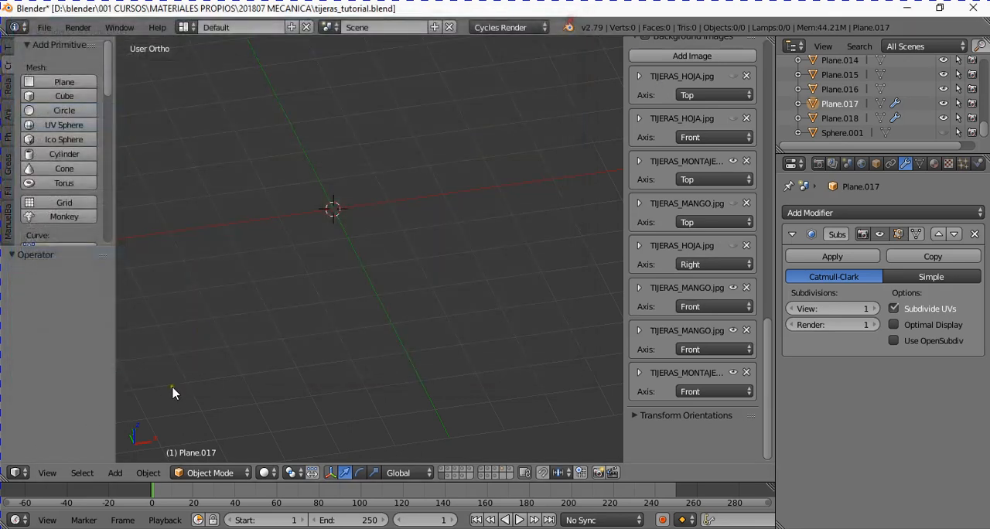
- Add a bolt mesh at the 3D cursor and set its head type to DOME
{"action": "left_click", "coordinate": [116, 475]}
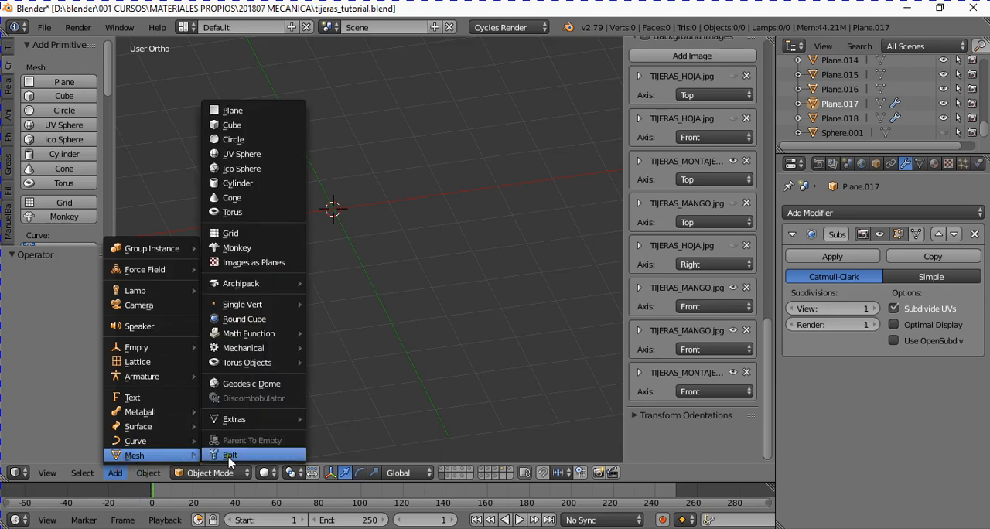
{"action": "left_click", "coordinate": [230, 456]}
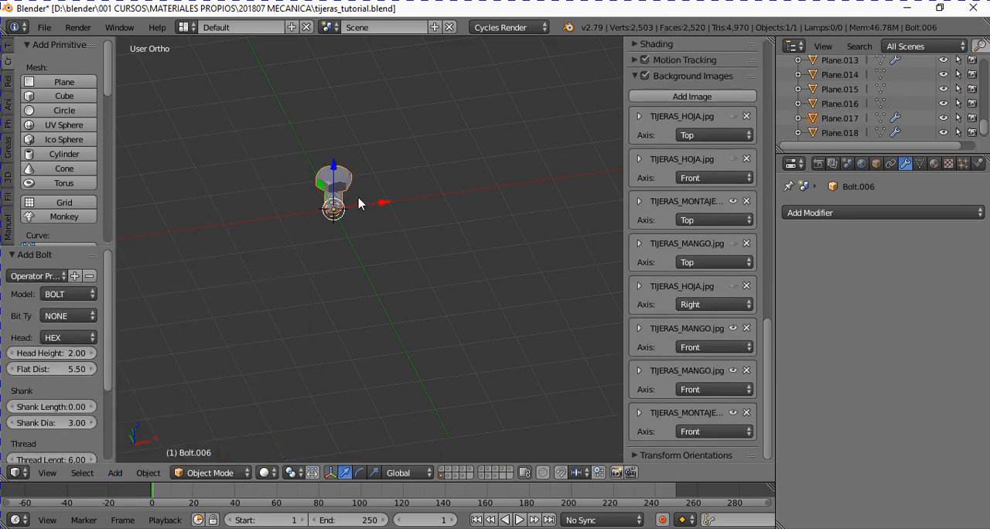
{"action": "key", "text": "KP_Decimal"}
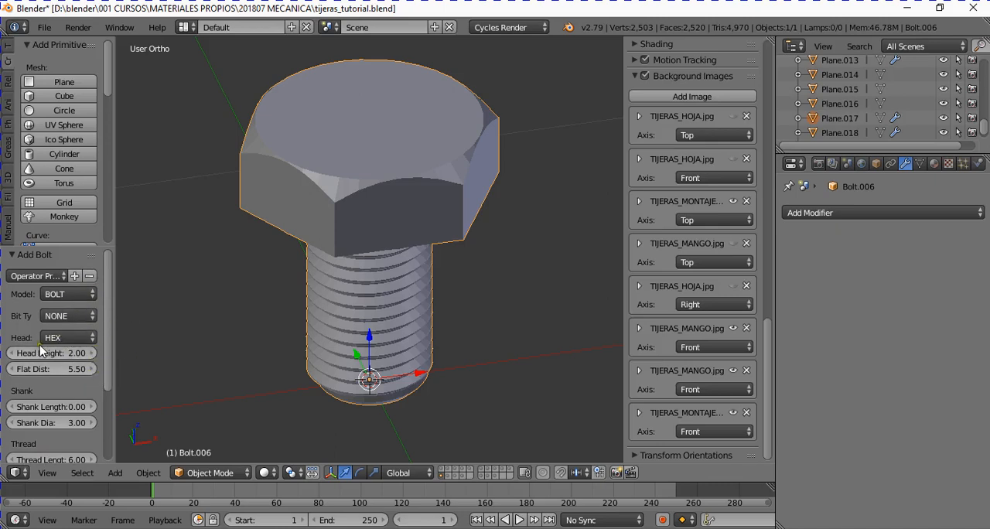
{"action": "left_click", "coordinate": [73, 339]}
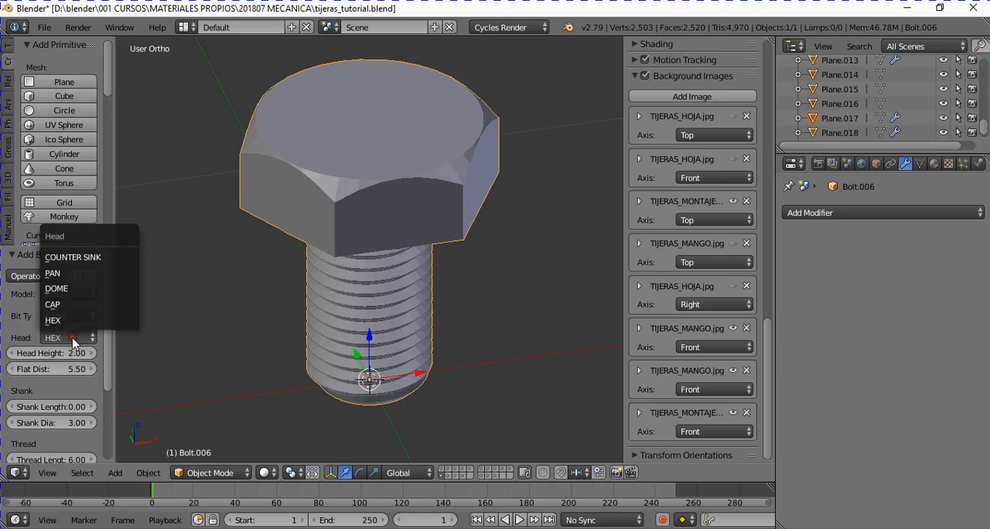
{"action": "left_click", "coordinate": [80, 293]}
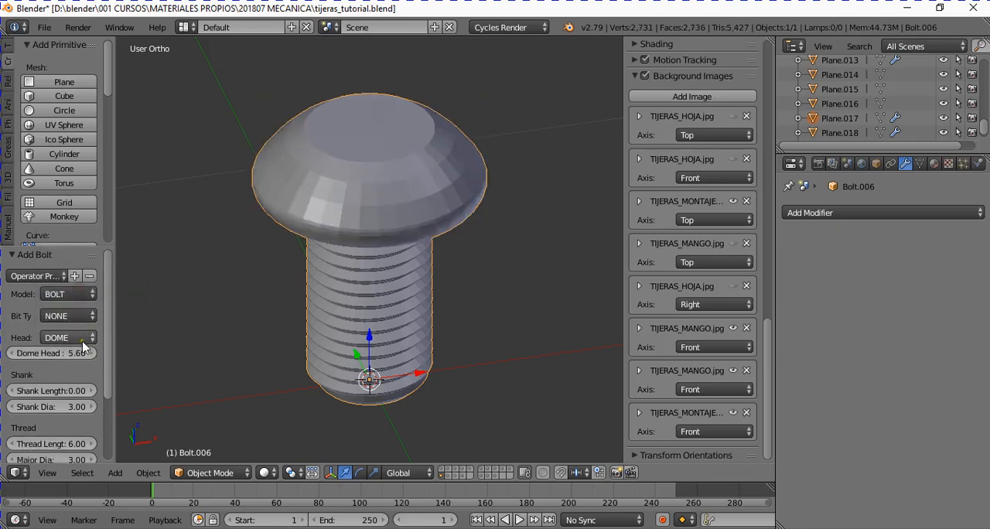
- Preview the NUT model for the new mesh and return the model type to BOLT
{"action": "left_click", "coordinate": [91, 295]}
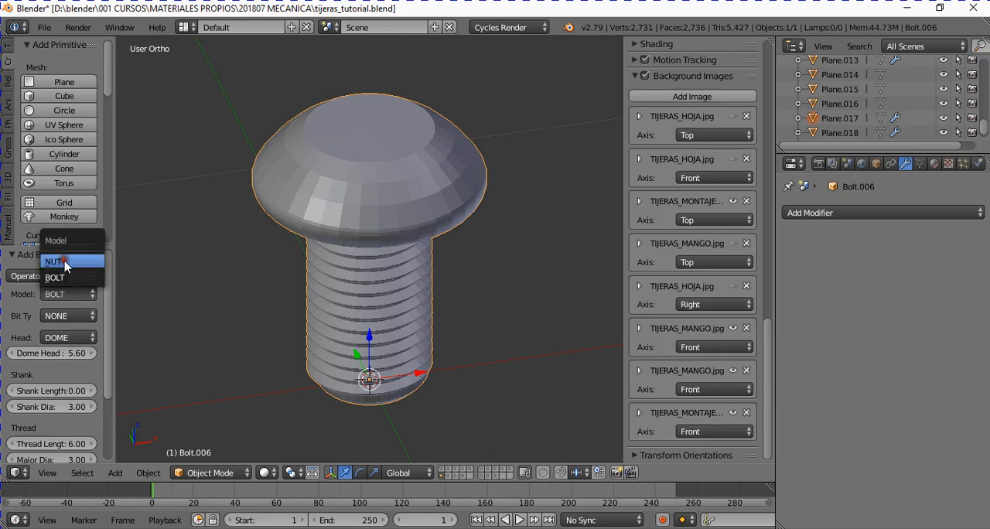
{"action": "left_click", "coordinate": [61, 262]}
{"action": "left_click", "coordinate": [65, 278]}
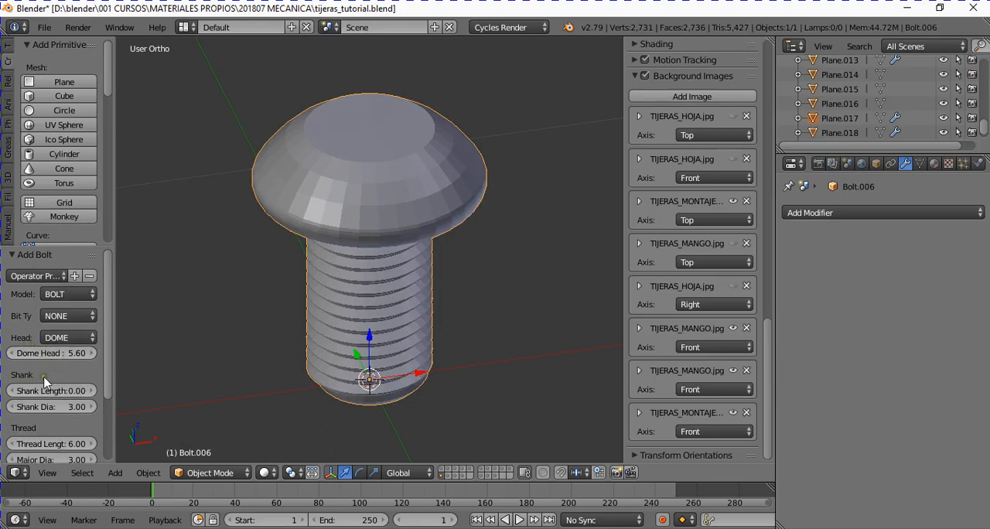
- Set the bolt's shank length to about 0.93 and its shank diameter to about 3.57
{"action": "mouse_move", "coordinate": [50, 393]}
{"action": "left_mouse_down"}
{"action": "mouse_move", "coordinate": [97, 393]}
{"action": "mouse_move", "coordinate": [51, 393]}
{"action": "mouse_move", "coordinate": [73, 407]}
{"action": "mouse_move", "coordinate": [59, 408]}
{"action": "left_mouse_up"}
{"action": "middle_click_drag", "start_coordinate": [334, 260], "coordinate": [331, 259]}
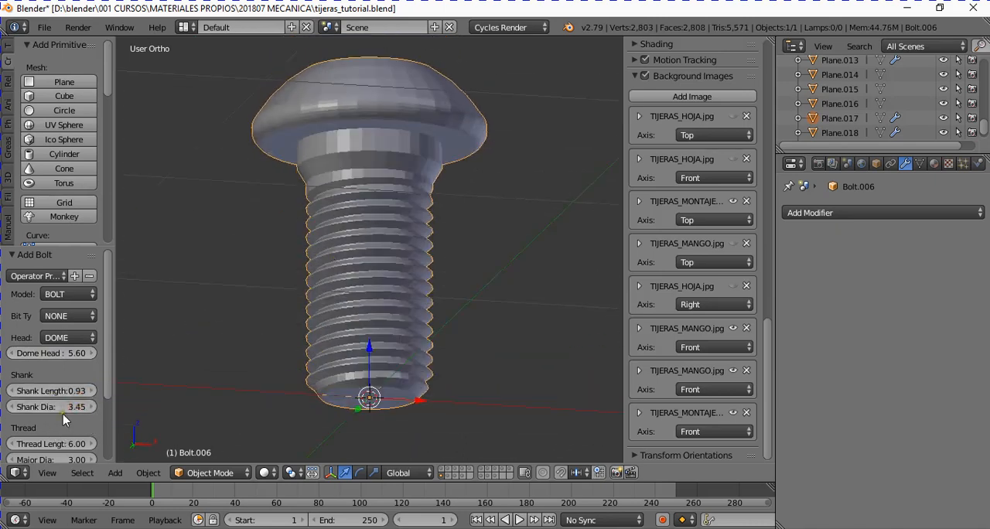
{"action": "mouse_move", "coordinate": [62, 408]}
{"action": "left_mouse_down"}
{"action": "mouse_move", "coordinate": [44, 408]}
{"action": "mouse_move", "coordinate": [64, 410]}
{"action": "left_mouse_up"}
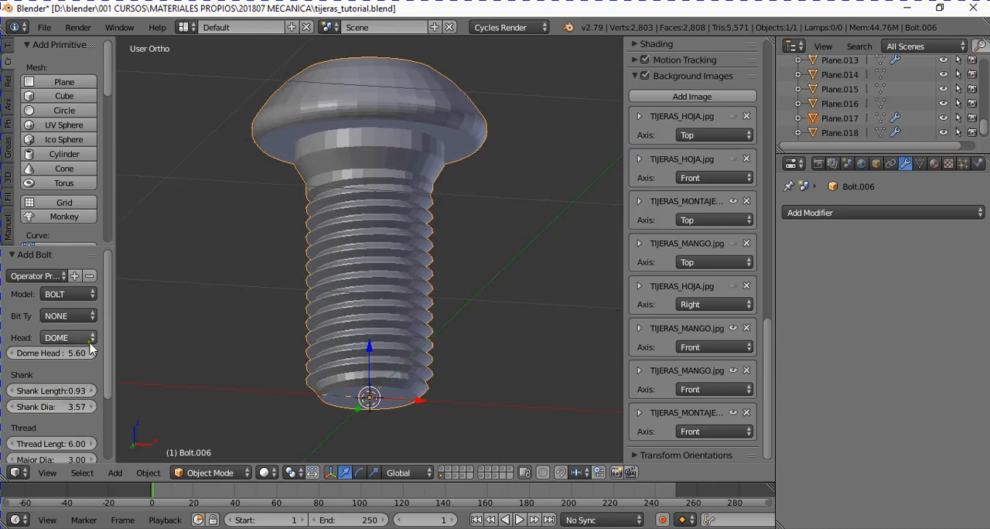
{"action": "scroll", "coordinate": [112, 387], "scroll_direction": "down", "scroll_amount": 3}
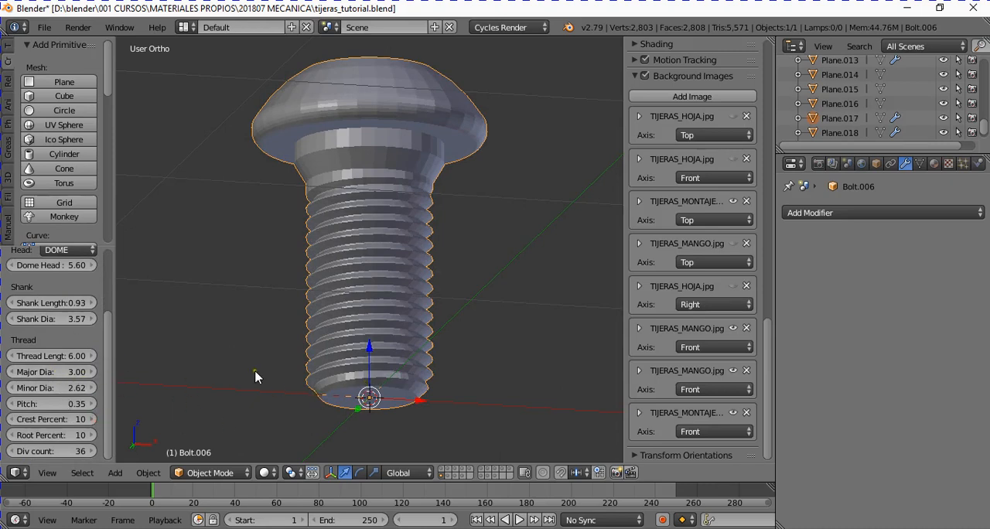
- Open the bolt in Edit Mode and examine its head, shank and thread mesh from several angles
{"action": "left_click", "coordinate": [210, 473]}
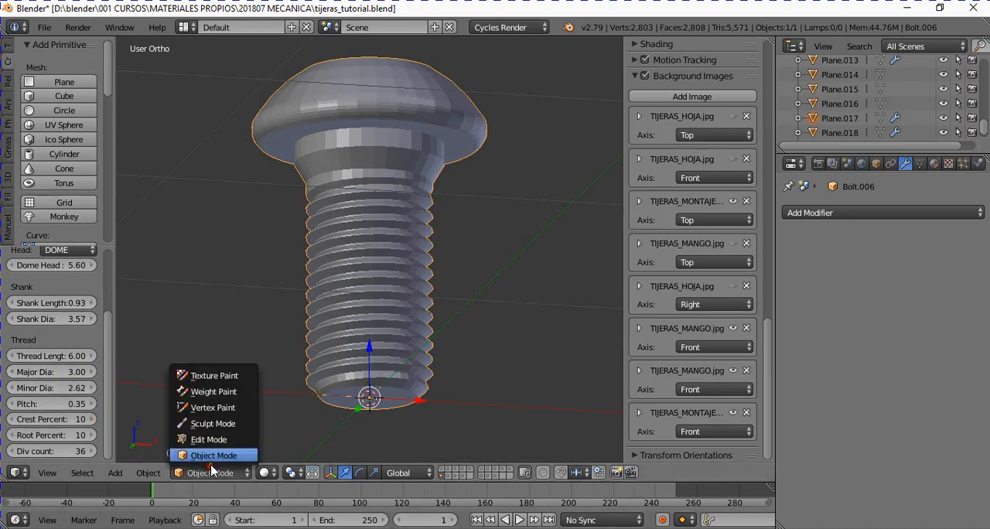
{"action": "left_click", "coordinate": [209, 439]}
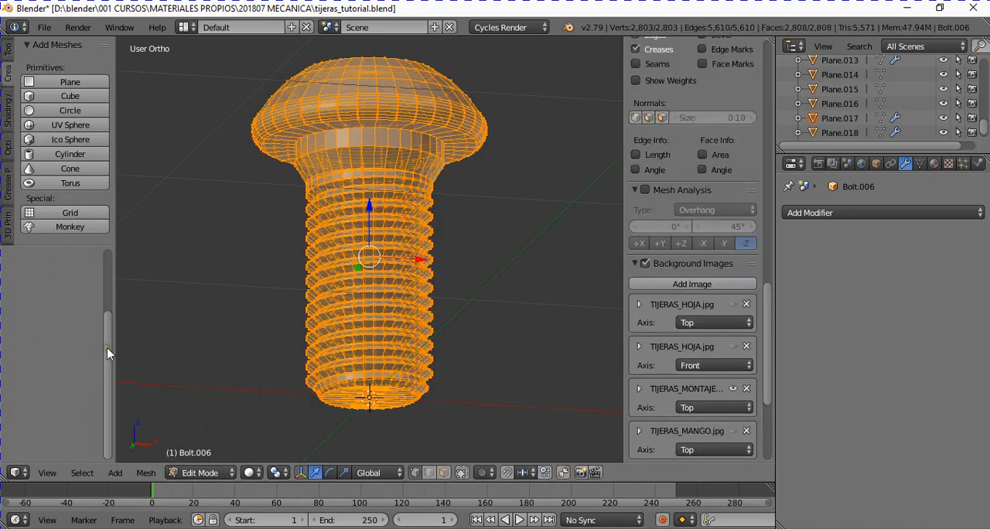
{"action": "middle_click_drag", "start_coordinate": [132, 290], "coordinate": [243, 298]}
{"action": "scroll", "coordinate": [424, 204], "scroll_direction": "down", "scroll_amount": 2}
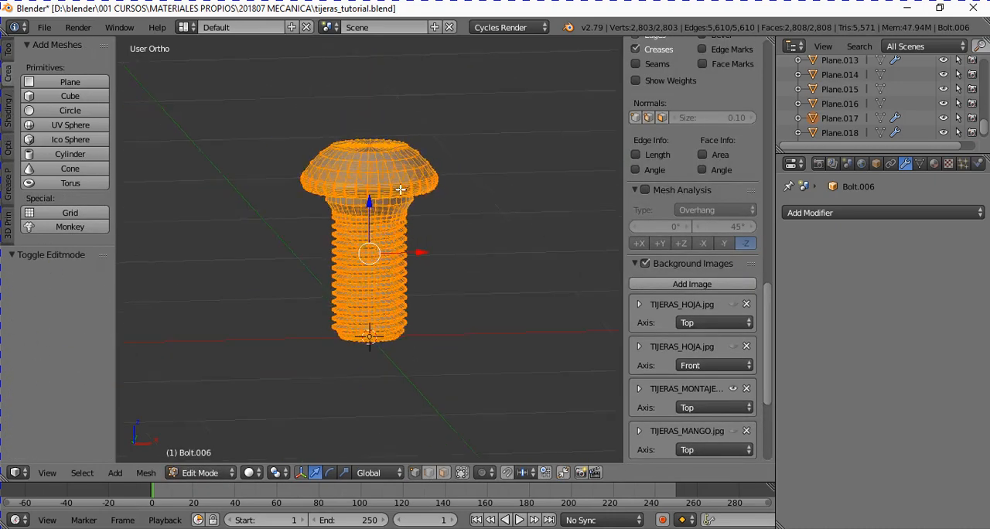
{"action": "middle_click_drag", "start_coordinate": [410, 194], "coordinate": [297, 218]}
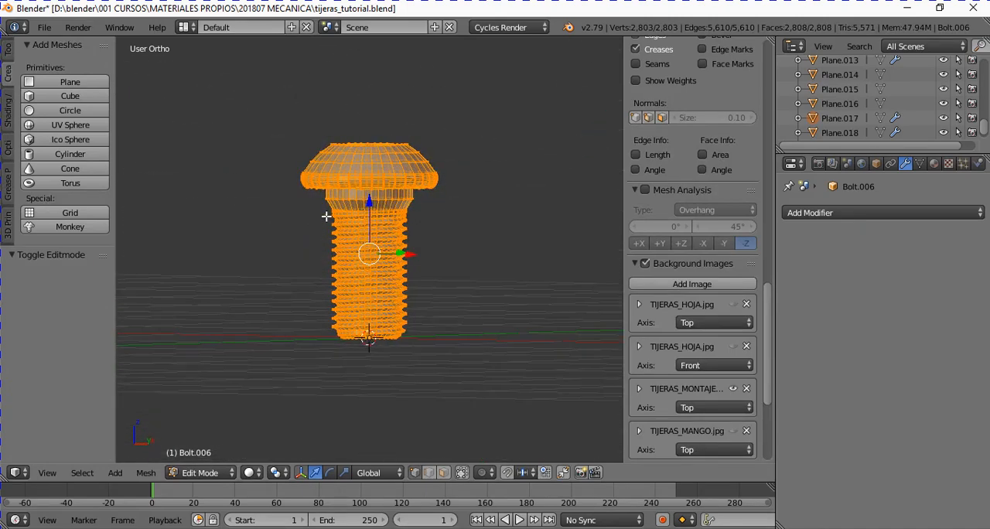
- In Object Mode, lower the bolt about 0.305 along Z onto the screw of the front-view assembly drawing
{"action": "key", "text": "KP_1"}
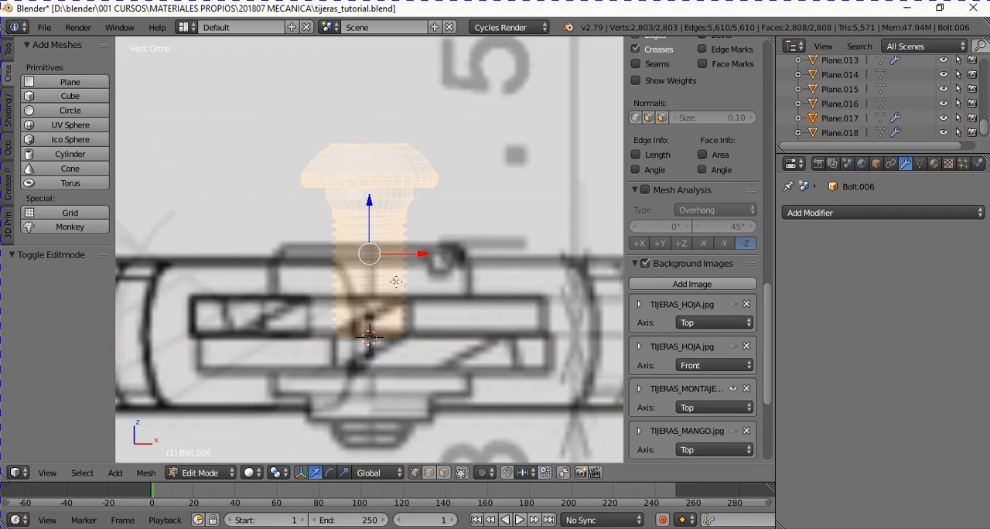
{"action": "scroll", "coordinate": [395, 281], "scroll_direction": "down", "scroll_amount": 2}
{"action": "key", "text": "Tab"}
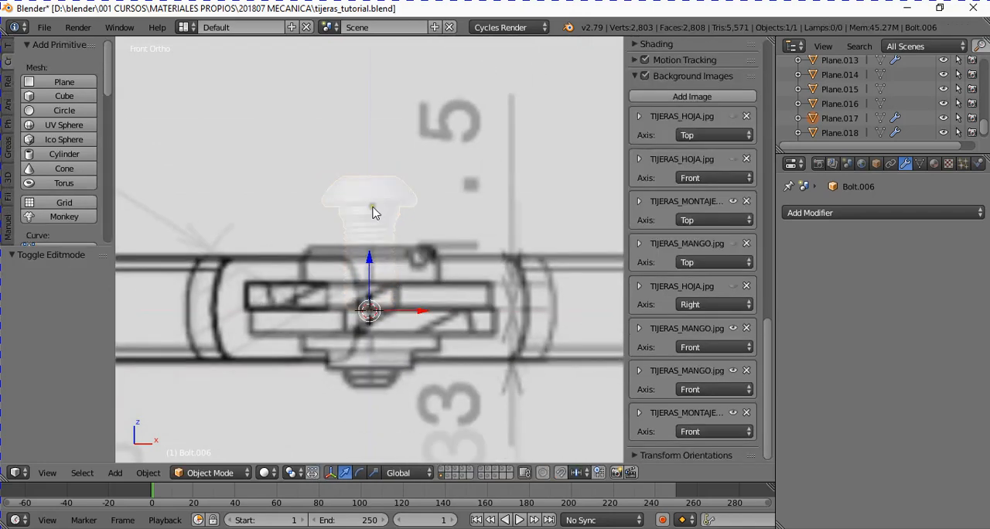
{"action": "left_click_drag", "start_coordinate": [372, 264], "coordinate": [378, 314]}
{"action": "middle_click_drag", "start_coordinate": [398, 285], "coordinate": [383, 333]}
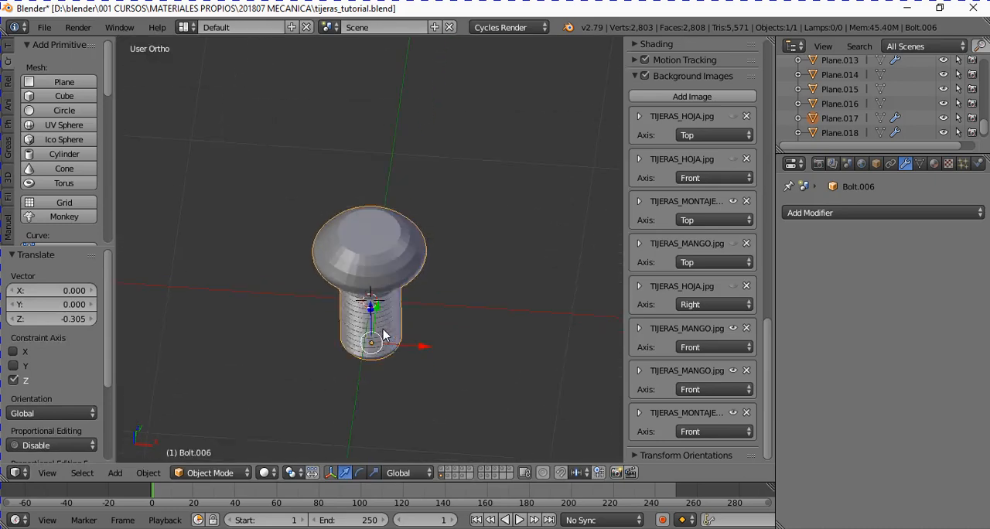
- In Edit Mode, compare the bolt head's diameter with the screw circle of the assembly drawing in top view
{"action": "key", "text": "KP_7"}
{"action": "key", "text": "Tab"}
{"action": "scroll", "coordinate": [414, 267], "scroll_direction": "up", "scroll_amount": 2}
{"action": "scroll", "coordinate": [414, 267], "scroll_direction": "up", "scroll_amount": 2}
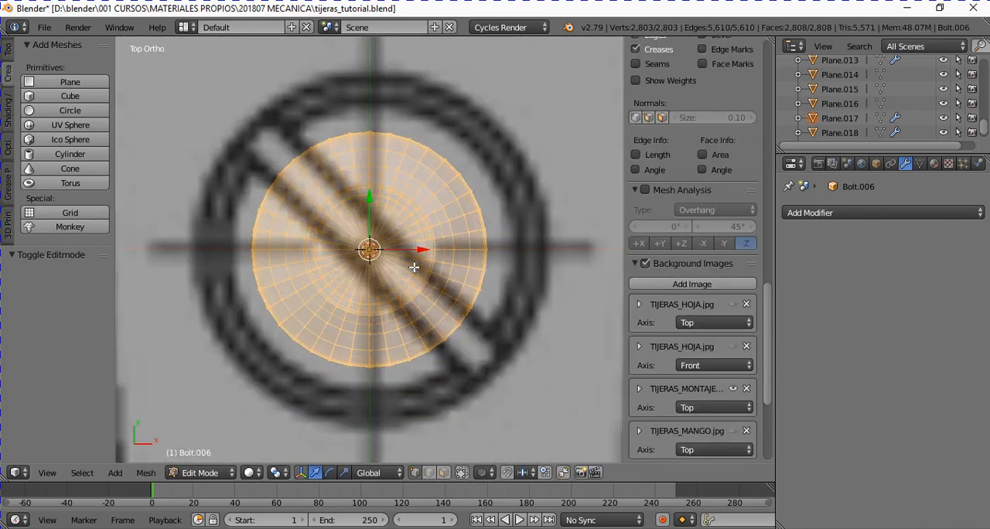
- Box-select only the bolt head's vertices in front view and return to Object Mode
{"action": "key", "text": "KP_1"}
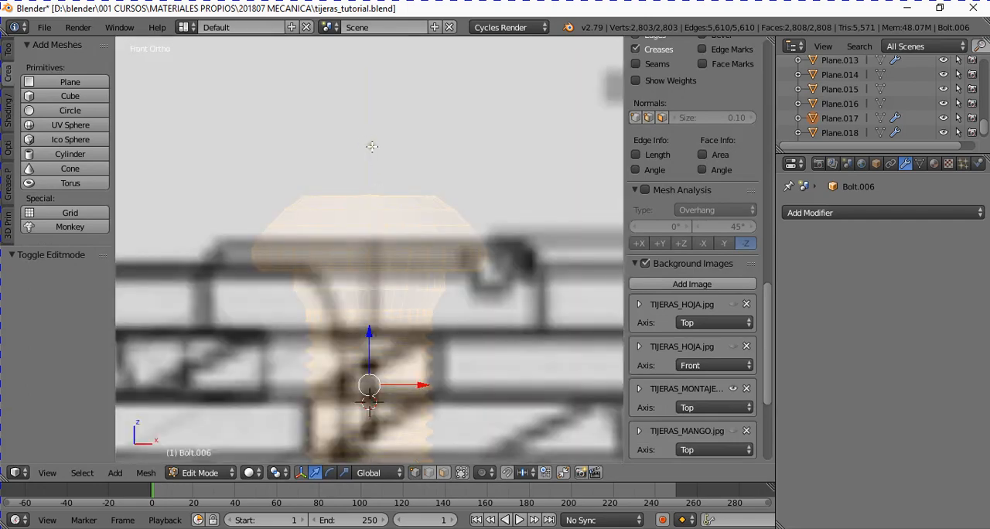
{"action": "key", "text": "a"}
{"action": "key", "text": "b"}
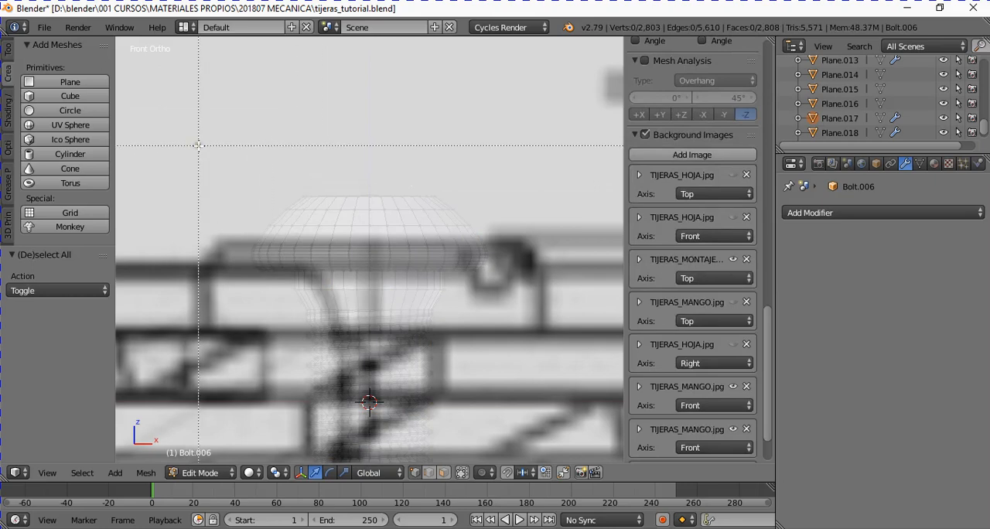
{"action": "left_click_drag", "start_coordinate": [199, 151], "coordinate": [526, 269]}
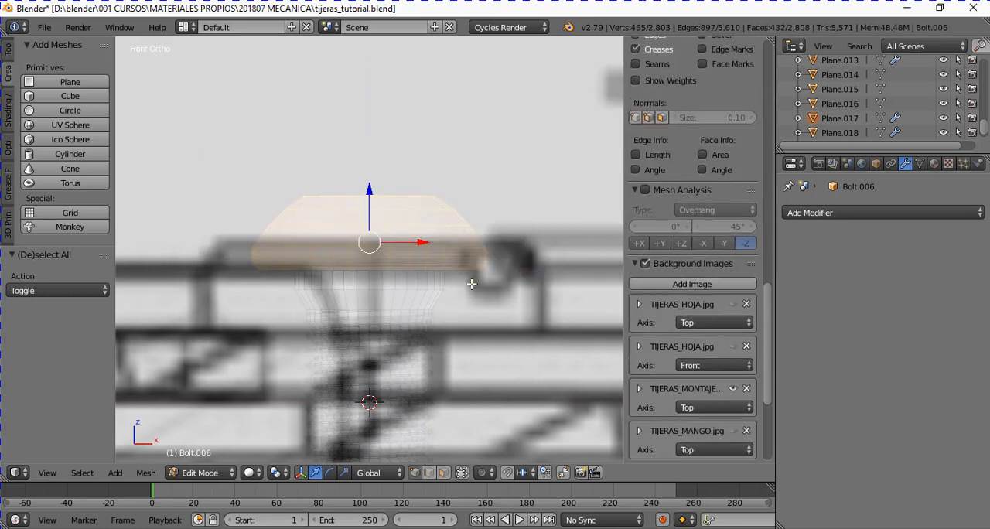
{"action": "key", "text": "Tab"}
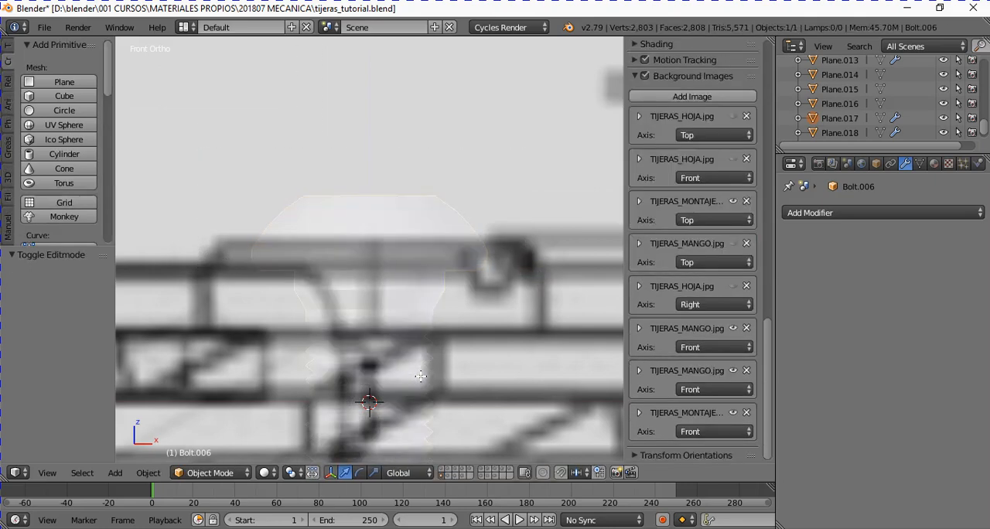
- Switch to the layer holding the already modelled pivot screw and open that screw's mesh in Edit Mode
{"action": "middle_click_drag", "start_coordinate": [420, 376], "coordinate": [392, 370]}
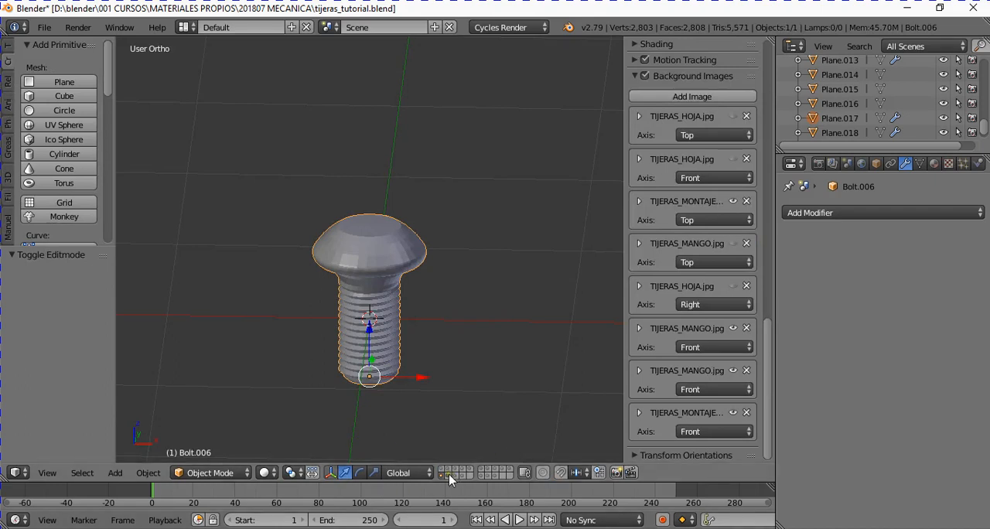
{"action": "left_click", "coordinate": [449, 474]}
{"action": "middle_click_drag", "start_coordinate": [402, 382], "coordinate": [431, 326]}
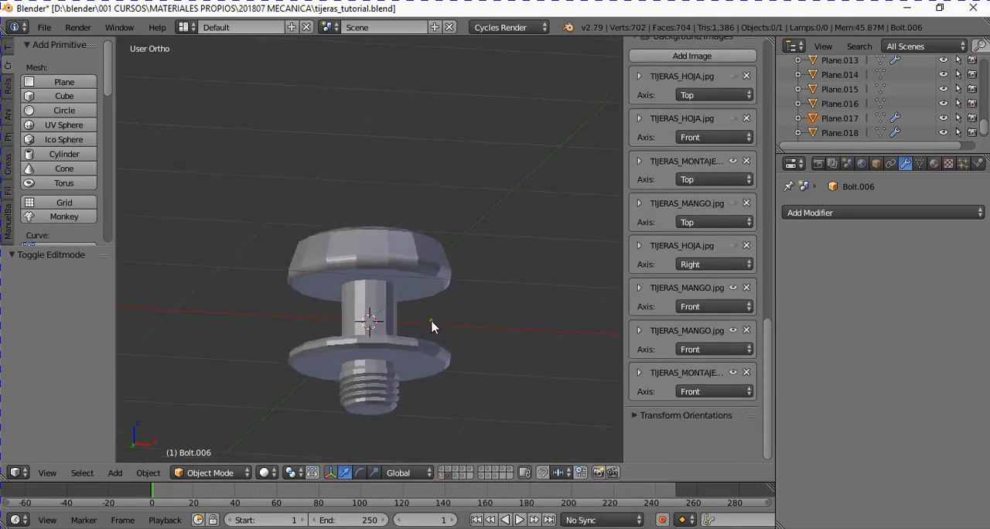
{"action": "scroll", "coordinate": [423, 326], "scroll_direction": "up", "scroll_amount": 2}
{"action": "right_click", "coordinate": [418, 285]}
{"action": "key", "text": "Tab"}
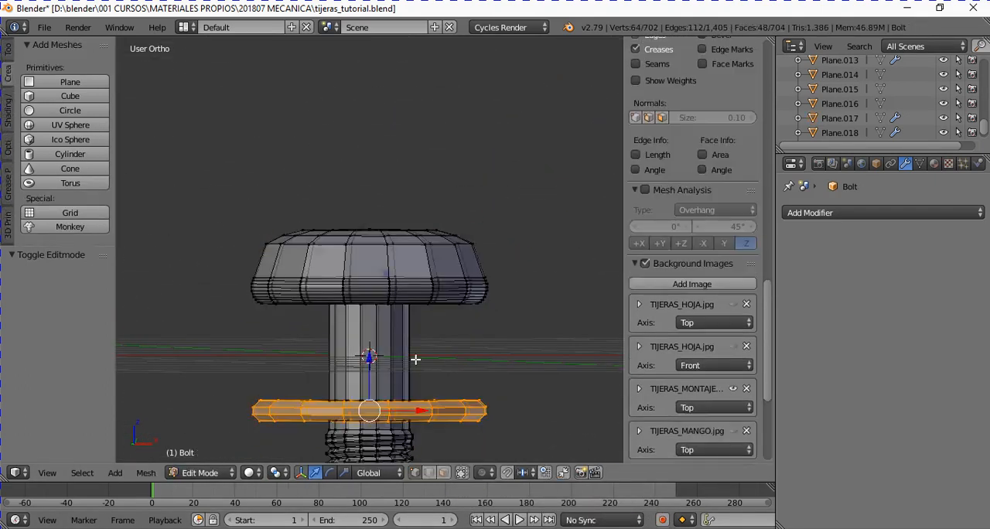
- Deselect the modelled screw's geometry and compare its profile with the assembly drawing in front view
{"action": "middle_click_drag", "start_coordinate": [413, 358], "coordinate": [346, 284]}
{"action": "key", "text": "a"}
{"action": "scroll", "coordinate": [367, 378], "scroll_direction": "down", "scroll_amount": 3}
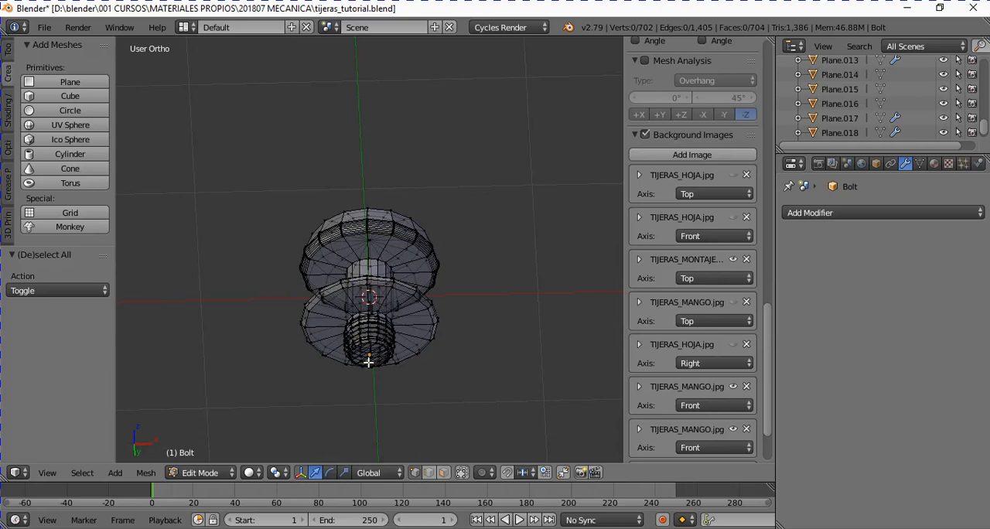
{"action": "middle_click_drag", "start_coordinate": [369, 361], "coordinate": [383, 442]}
{"action": "key", "text": "KP_1"}
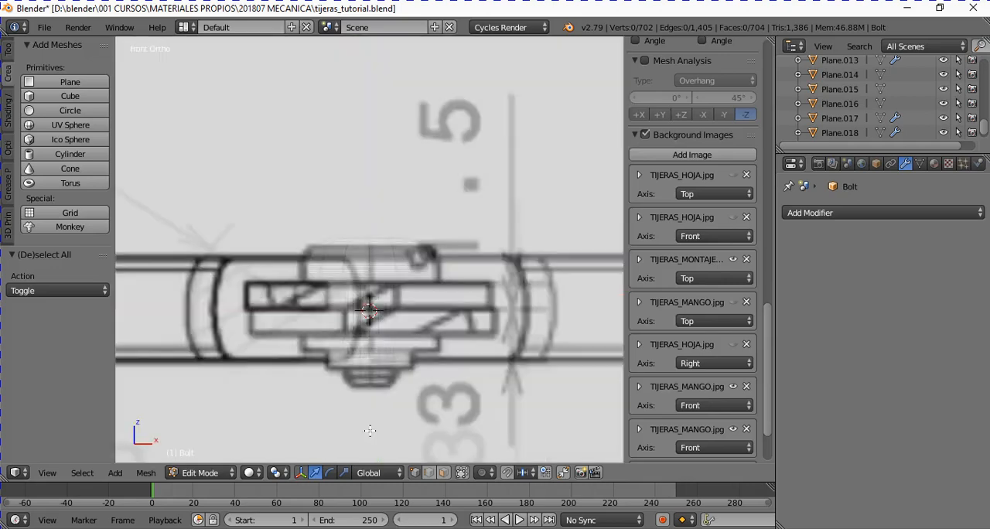
{"action": "scroll", "coordinate": [370, 431], "scroll_direction": "up", "scroll_amount": 2}
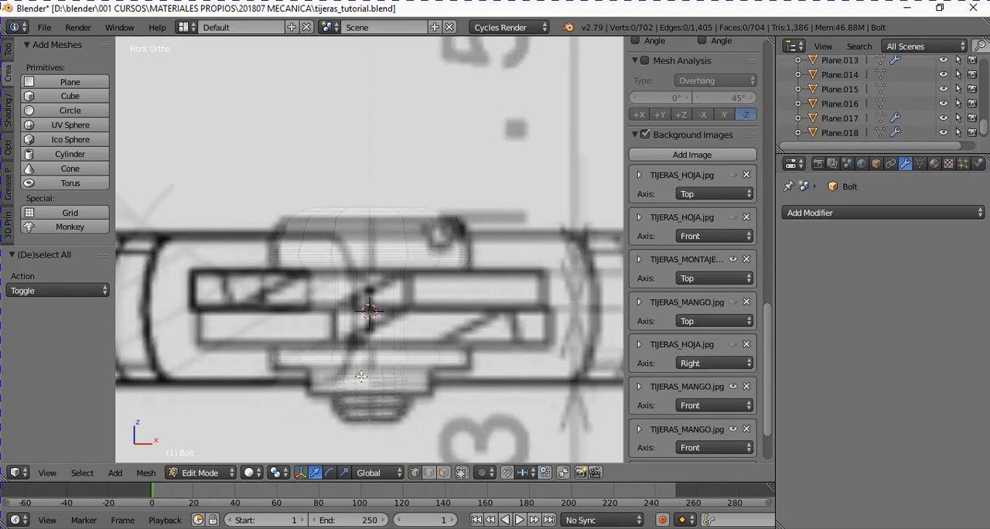
- Return the modelled screw to Object Mode and compare its outline with the assembly drawing's screw circle in top view
{"action": "middle_click_drag", "start_coordinate": [361, 376], "coordinate": [427, 379]}
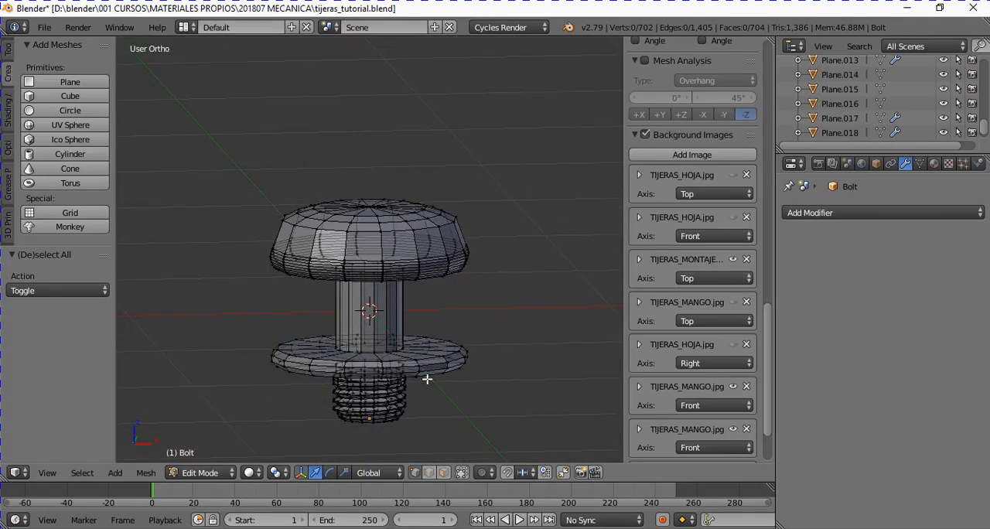
{"action": "key", "text": "Tab"}
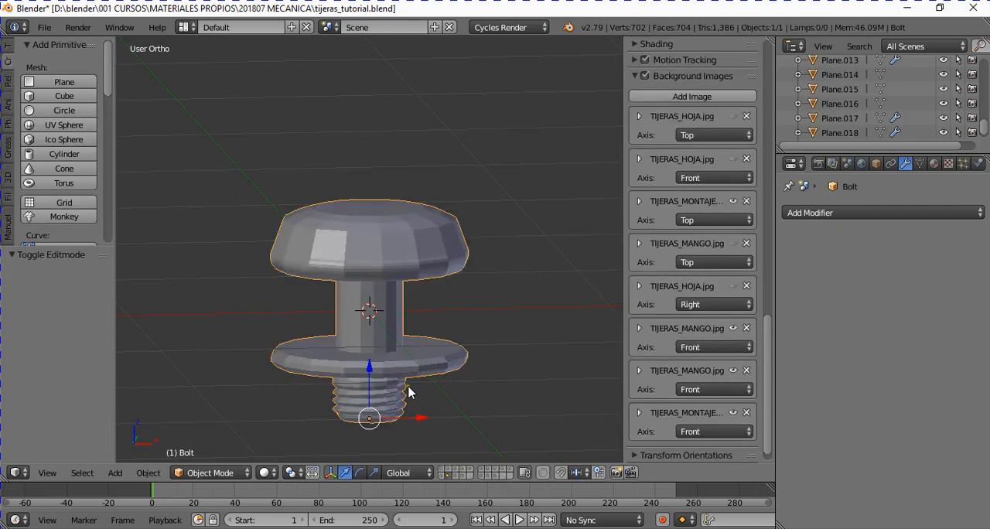
{"action": "key", "text": "KP_7"}
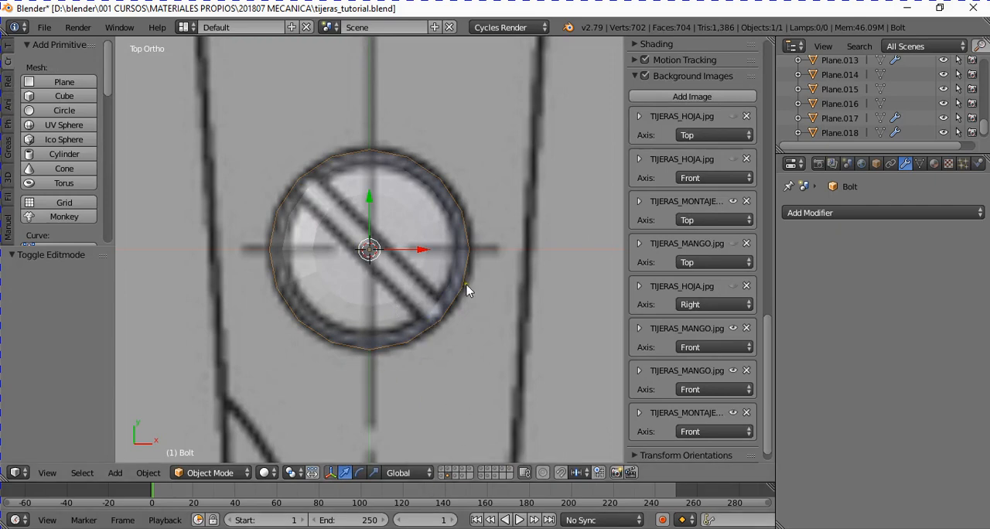
{"action": "middle_click_drag", "start_coordinate": [481, 318], "coordinate": [463, 410]}
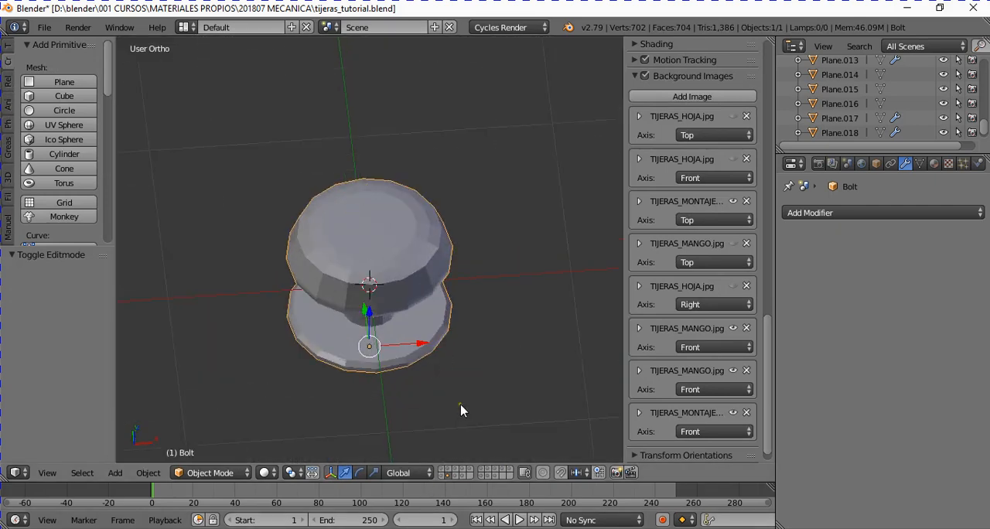
- Switch to the layer holding the subdivided screw and select its crossing bar, checking the bar's alignment from above
{"action": "left_click", "coordinate": [455, 475]}
{"action": "scroll", "coordinate": [388, 284], "scroll_direction": "up", "scroll_amount": 2}
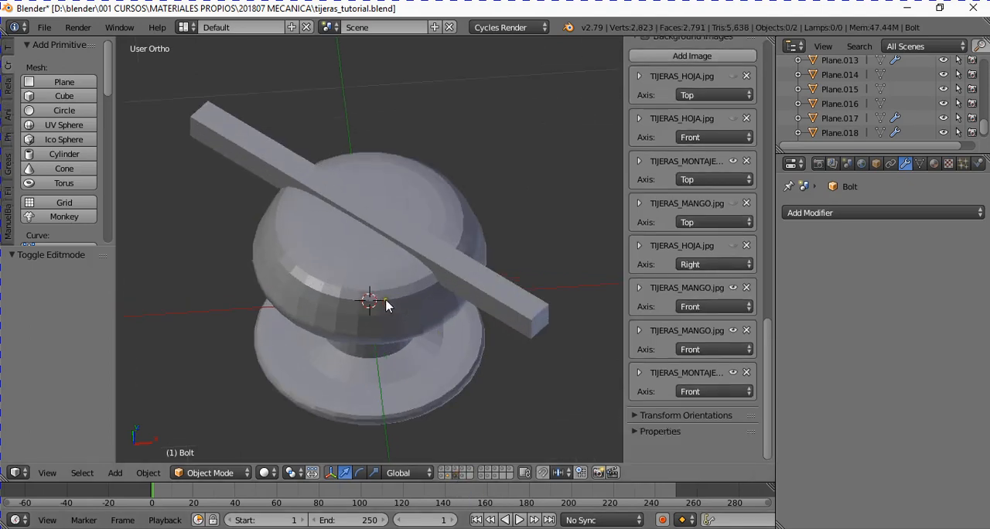
{"action": "right_click", "coordinate": [514, 295]}
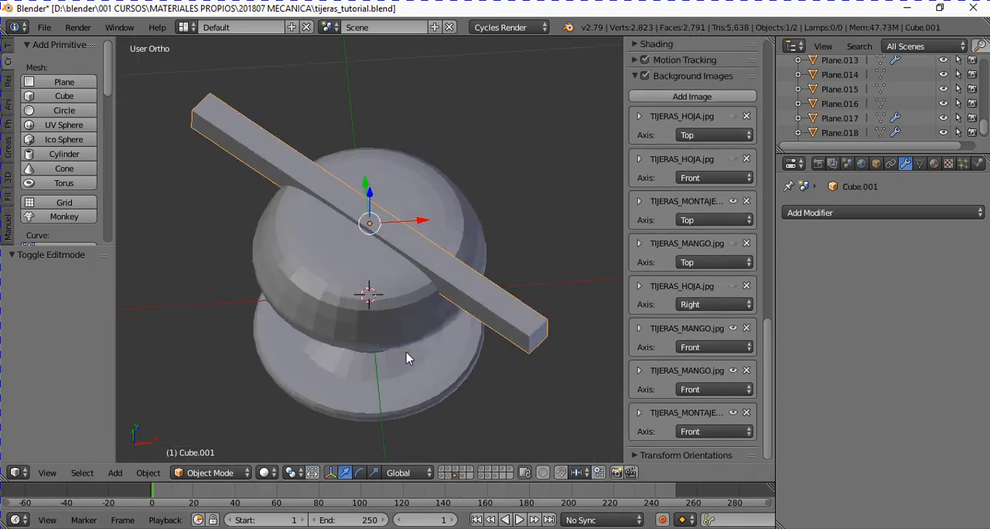
{"action": "key", "text": "KP_7"}
{"action": "middle_click_drag", "start_coordinate": [310, 206], "coordinate": [391, 308]}
- Select the subdivided screw and compare its shape with the Subsurf modifier's viewport display off and on
{"action": "right_click", "coordinate": [391, 308]}
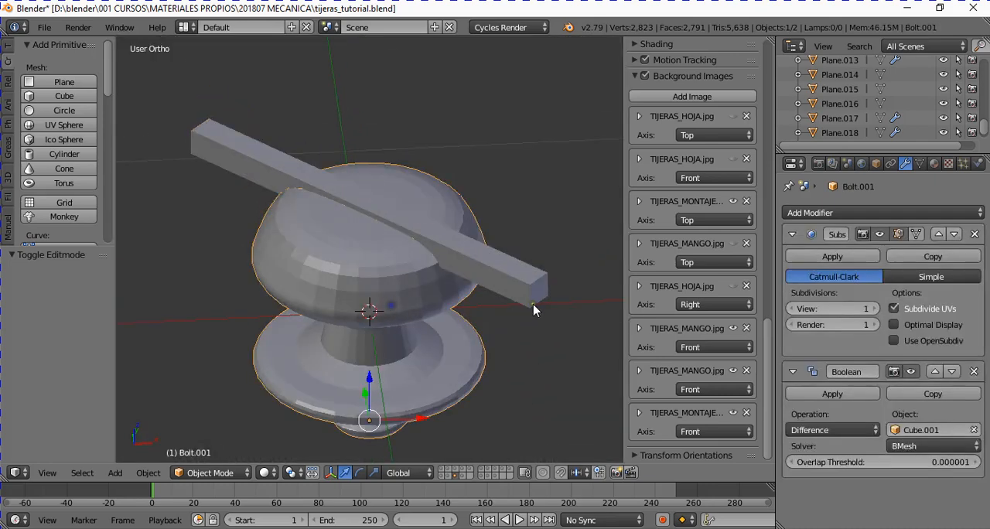
{"action": "left_click", "coordinate": [880, 234]}
{"action": "left_click", "coordinate": [880, 235]}
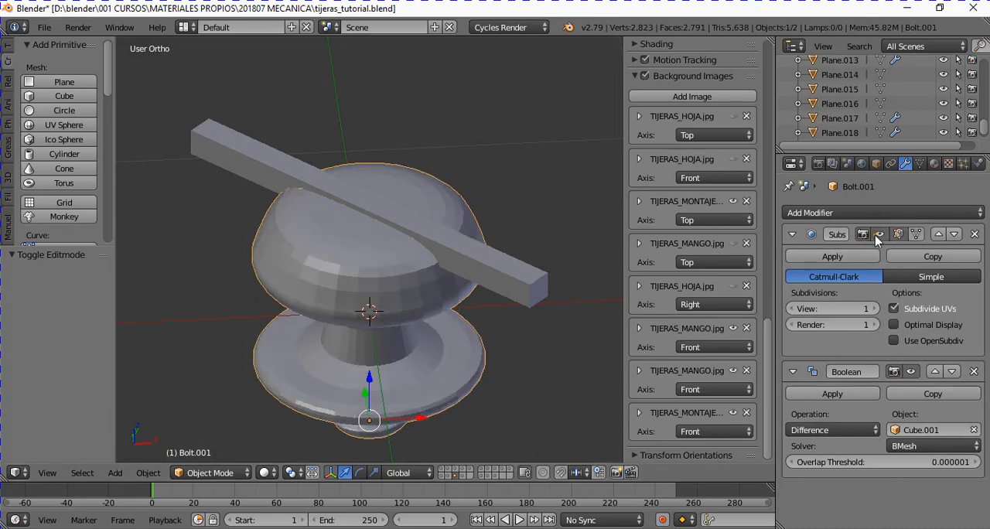
{"action": "left_click", "coordinate": [879, 234]}
{"action": "left_click", "coordinate": [879, 234]}
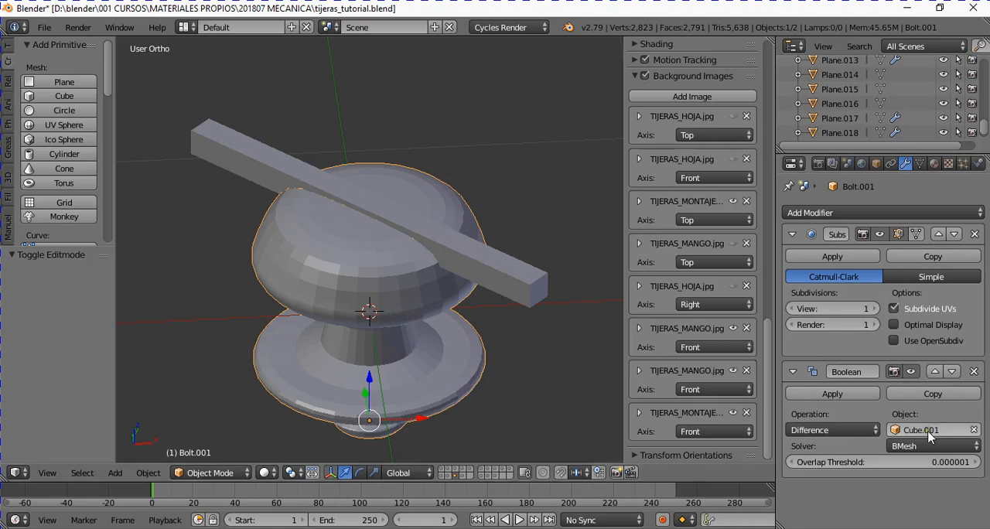
- Hide the bar that cuts the slot and select the screw to inspect the slot in its head
{"action": "right_click", "coordinate": [493, 270]}
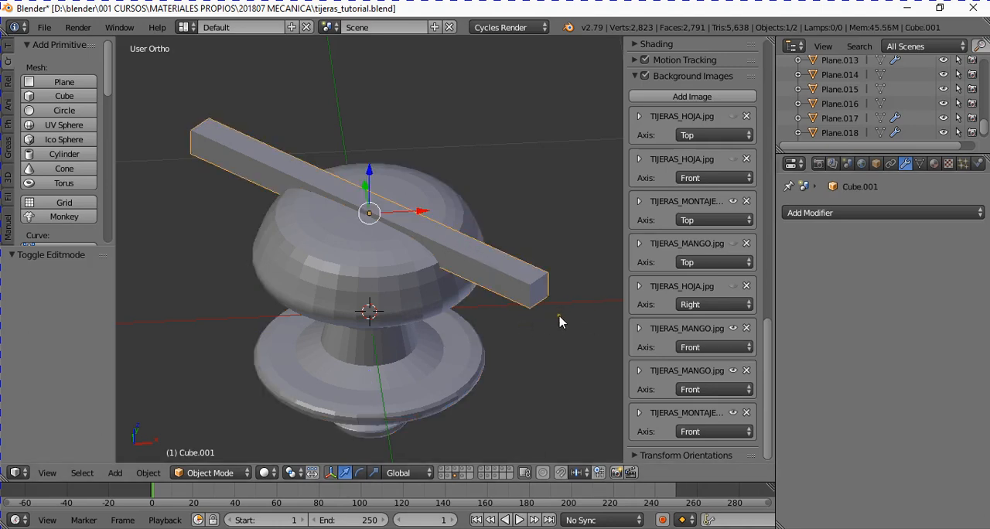
{"action": "key", "text": "h"}
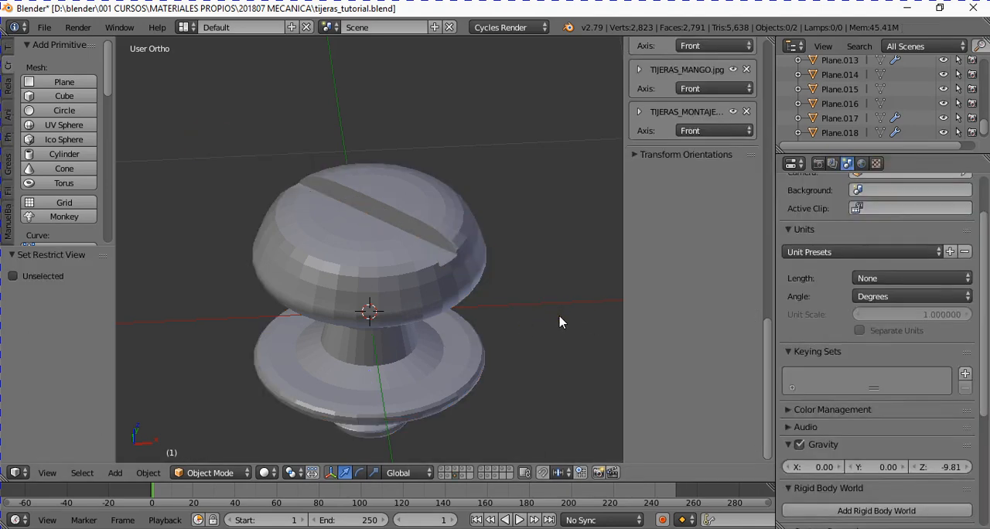
{"action": "middle_click_drag", "start_coordinate": [559, 321], "coordinate": [430, 329]}
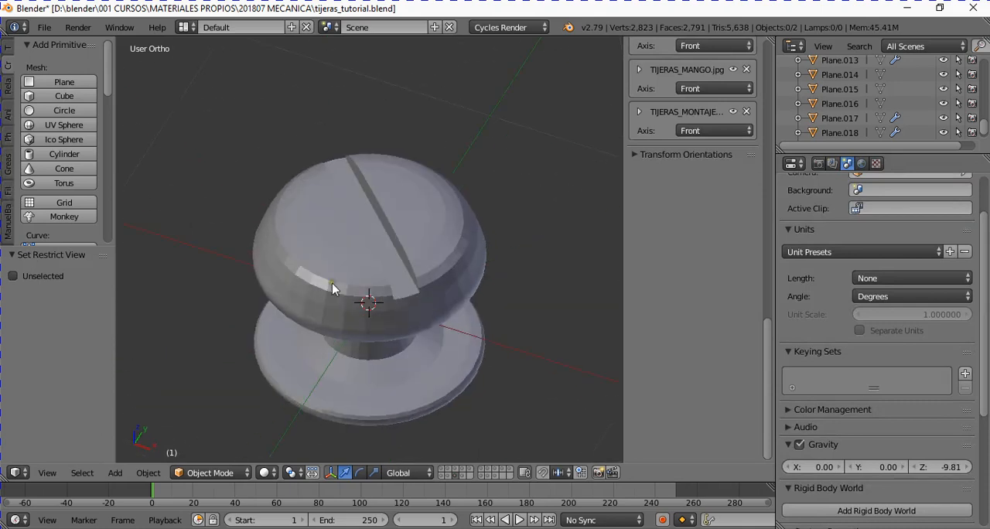
{"action": "right_click", "coordinate": [431, 307]}
{"action": "middle_click_drag", "start_coordinate": [477, 349], "coordinate": [506, 357]}
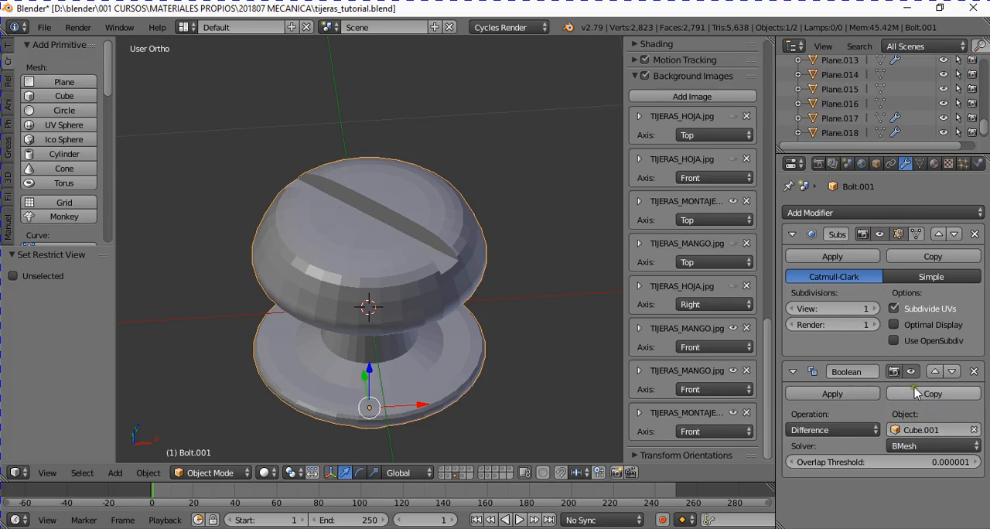
- Try the Boolean modifier above Subsurf, compare the slot with subdivision display on and off, and restore the original order
{"action": "left_click", "coordinate": [935, 372]}
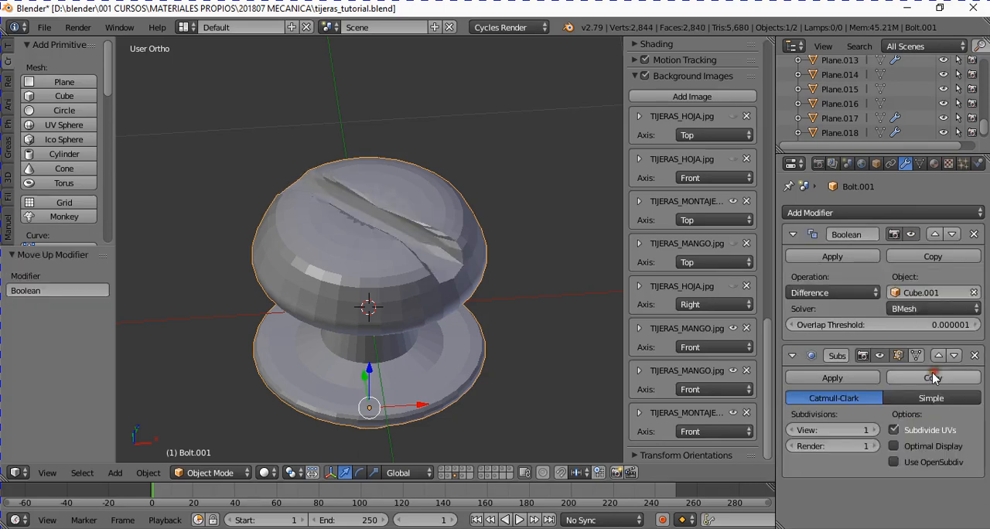
{"action": "middle_click_drag", "start_coordinate": [546, 259], "coordinate": [402, 274]}
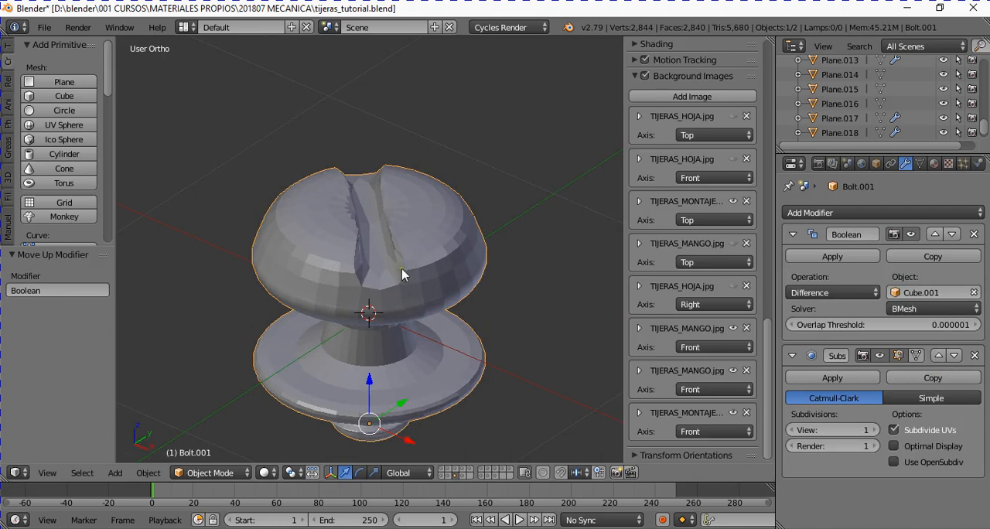
{"action": "left_click", "coordinate": [880, 356]}
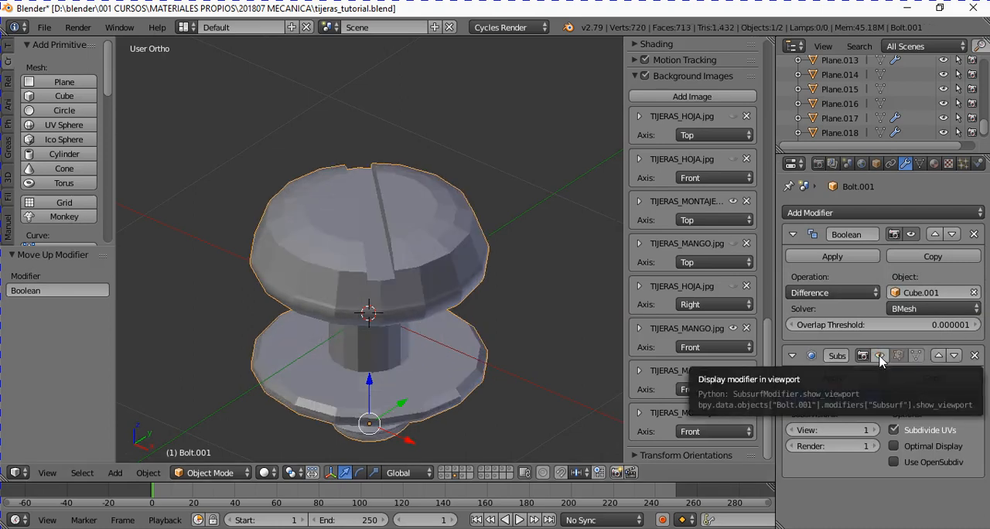
{"action": "left_click", "coordinate": [880, 356]}
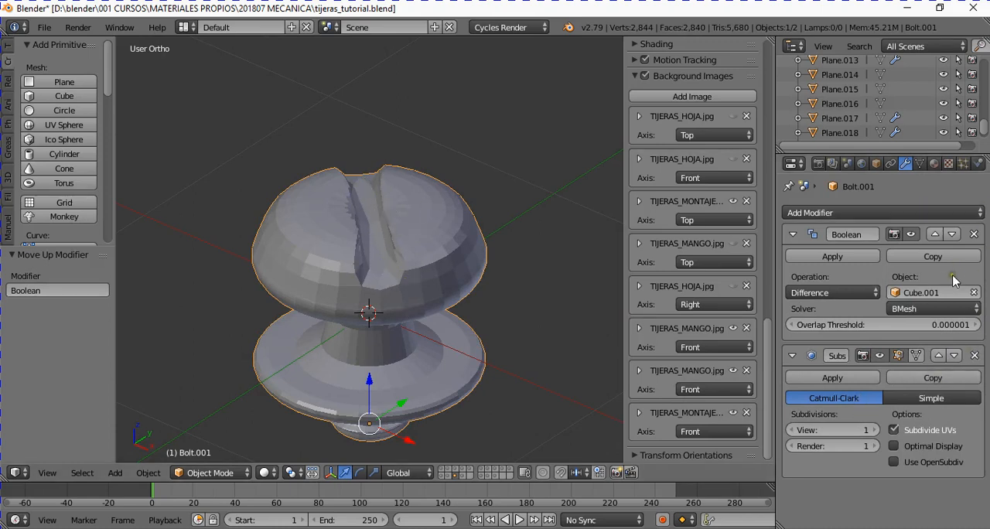
{"action": "left_click", "coordinate": [880, 356]}
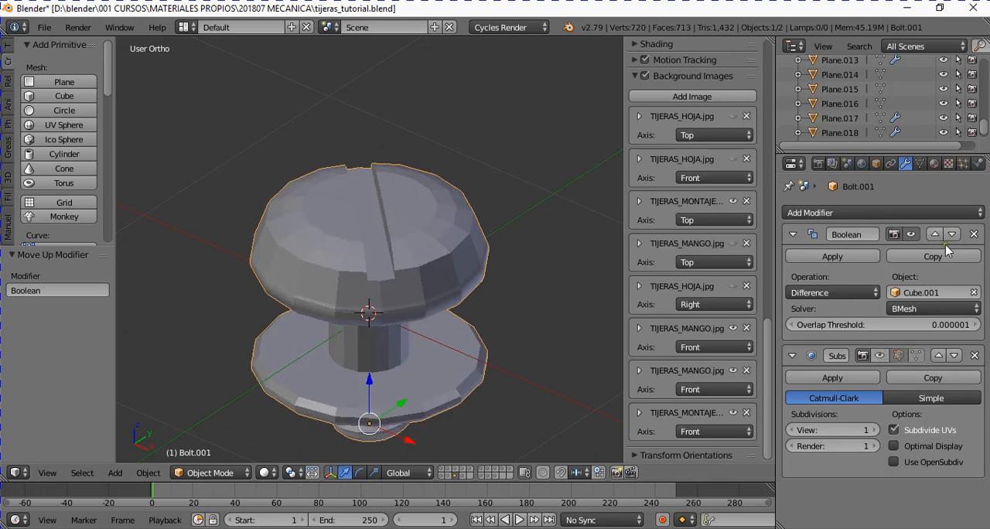
{"action": "left_click", "coordinate": [879, 356]}
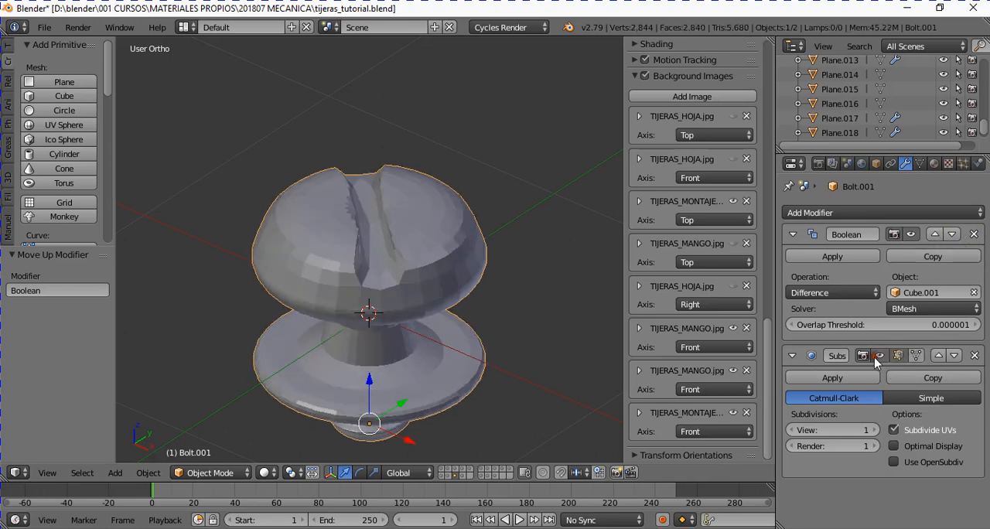
{"action": "left_click", "coordinate": [952, 234]}
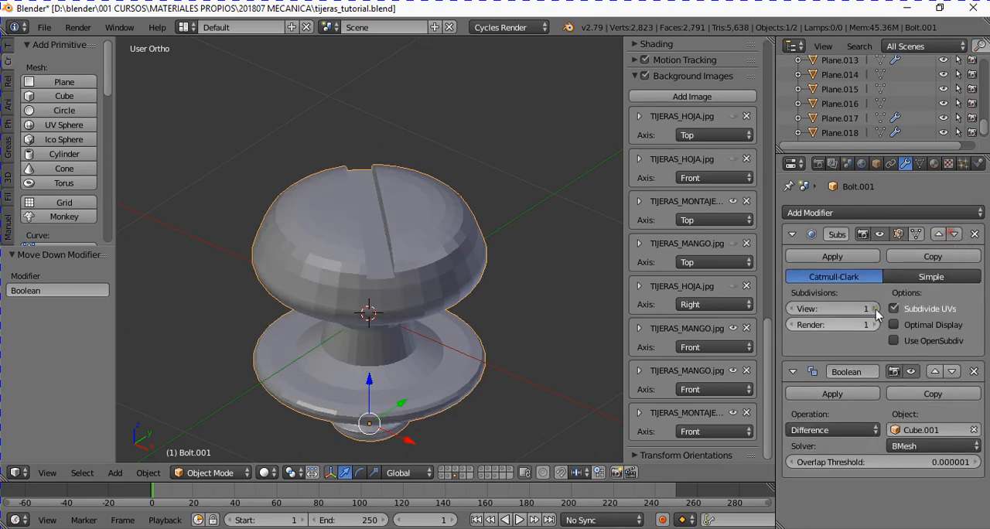
- Inspect the screw's unmodified base mesh in Edit Mode and return to Object Mode
{"action": "middle_click_drag", "start_coordinate": [567, 371], "coordinate": [509, 382]}
{"action": "middle_click_drag", "start_coordinate": [449, 380], "coordinate": [395, 329]}
{"action": "key", "text": "Tab"}
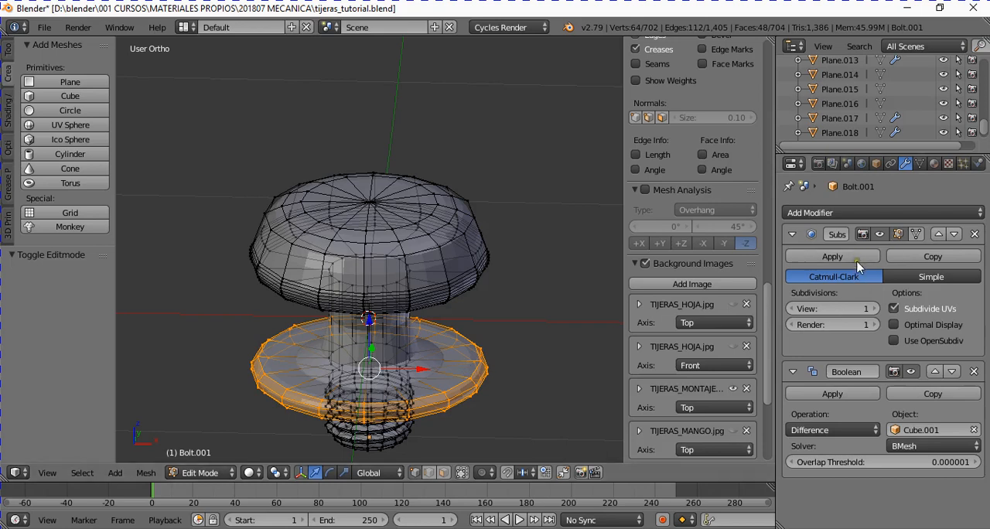
{"action": "key", "text": "Tab"}
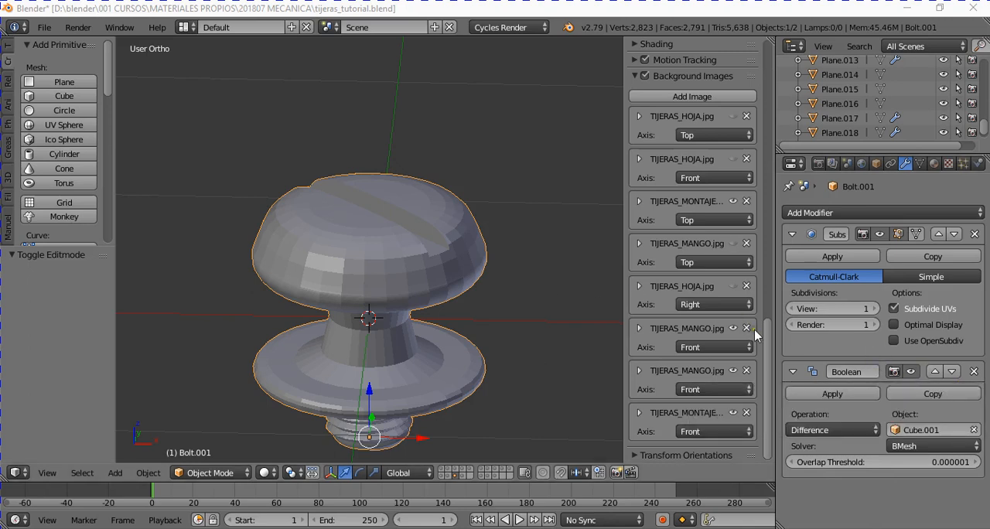
- Try applying the screw's Boolean modifier before its Subsurf modifier, and undo both applications
{"action": "left_click", "coordinate": [847, 393]}
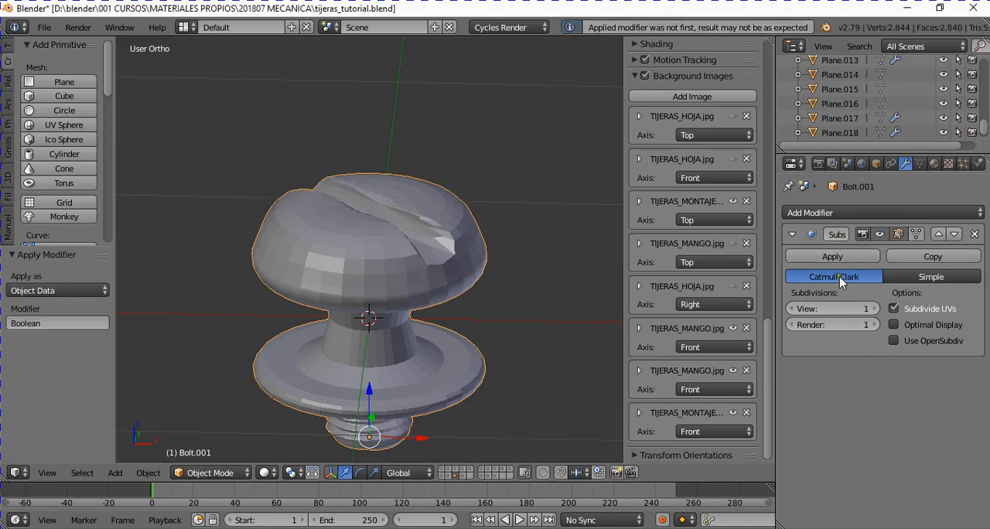
{"action": "left_click", "coordinate": [851, 255]}
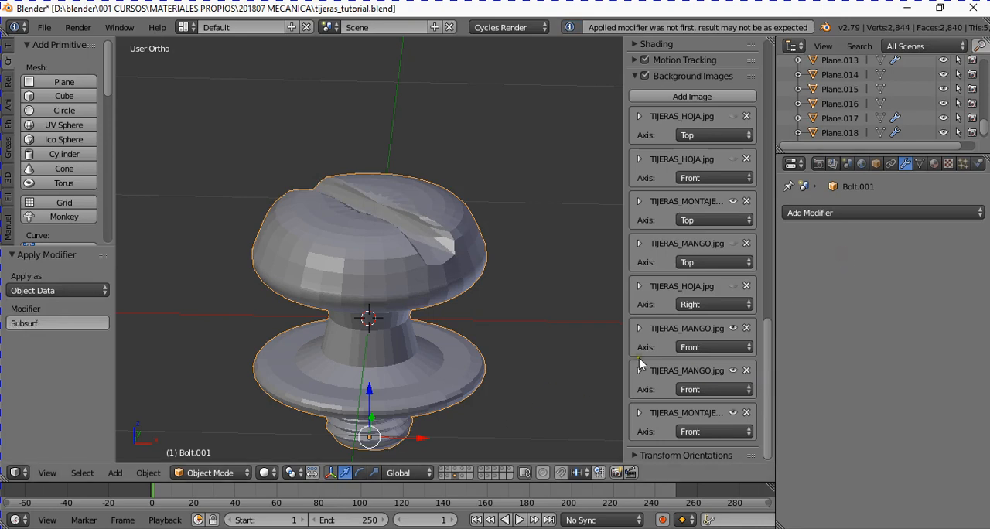
{"action": "key", "text": "ctrl+z"}
{"action": "key", "text": "ctrl+z"}
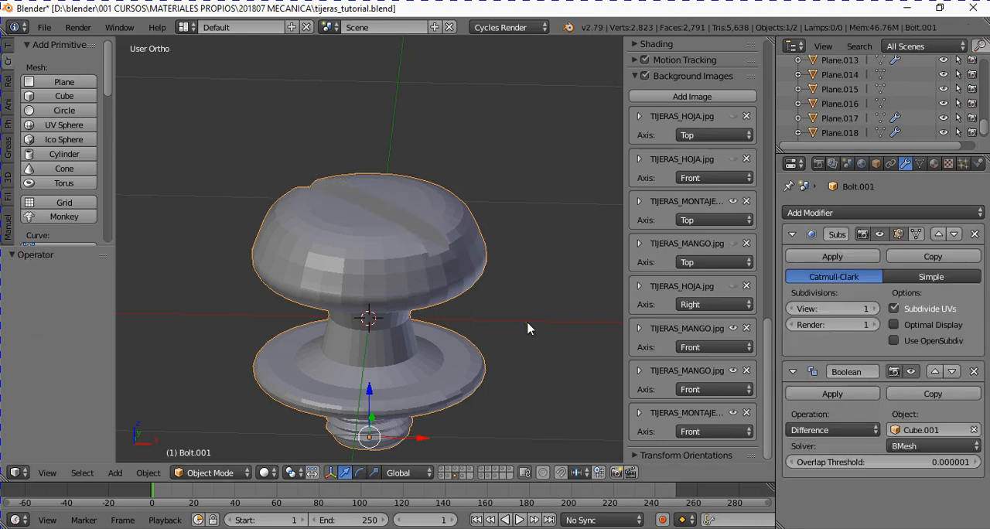
- Apply the Subsurf modifier before the Boolean modifier on the screw, and inspect its mesh with selection limited to visible geometry
{"action": "left_click", "coordinate": [854, 256]}
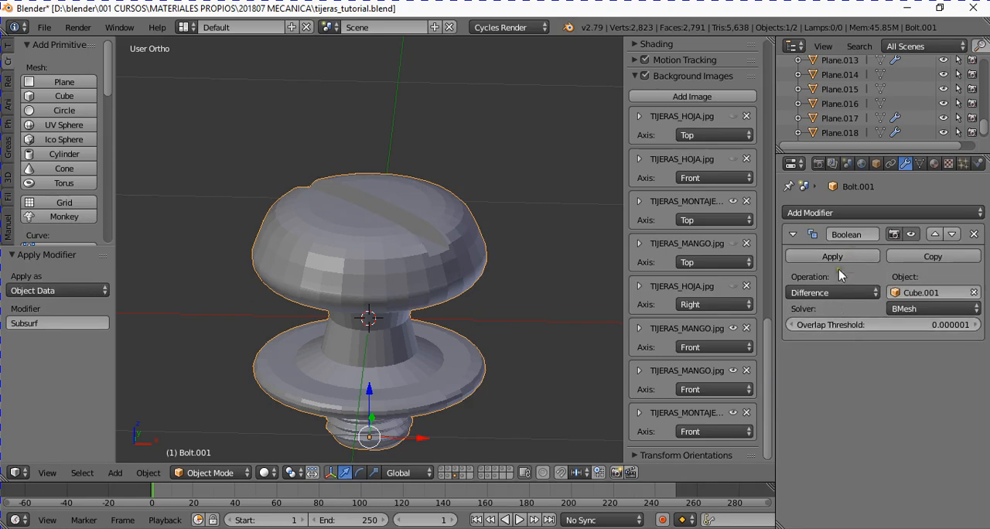
{"action": "left_click", "coordinate": [839, 257]}
{"action": "key", "text": "Tab"}
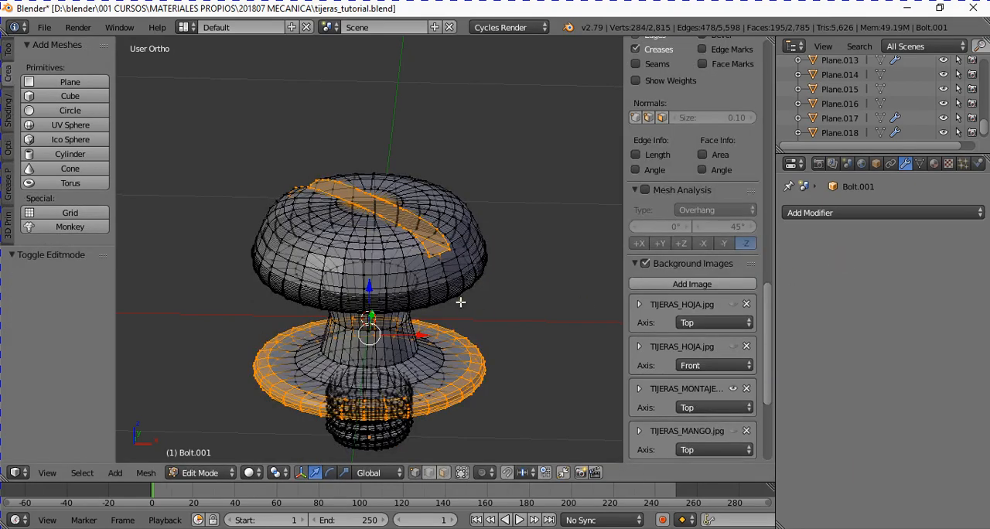
{"action": "left_click", "coordinate": [463, 473]}
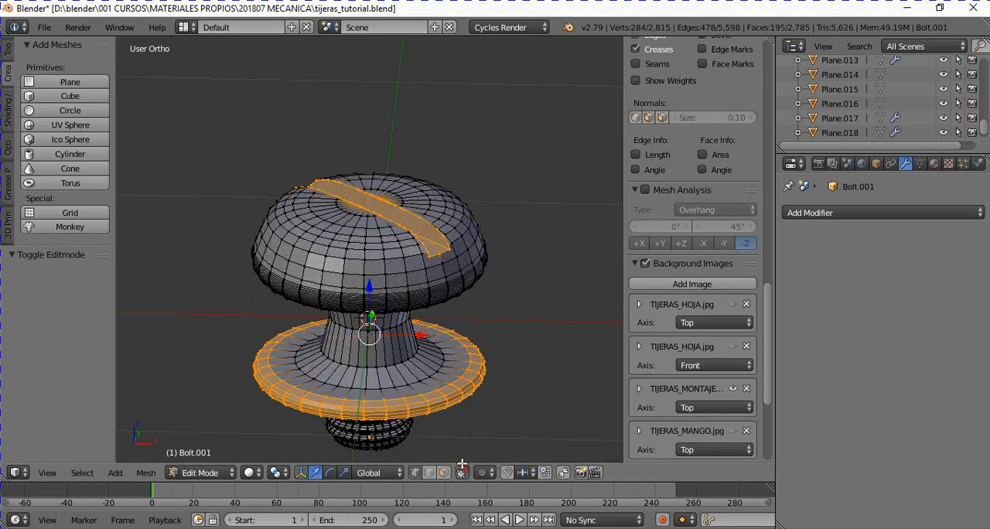
{"action": "middle_click_drag", "start_coordinate": [450, 333], "coordinate": [431, 328]}
{"action": "key", "text": "Tab"}
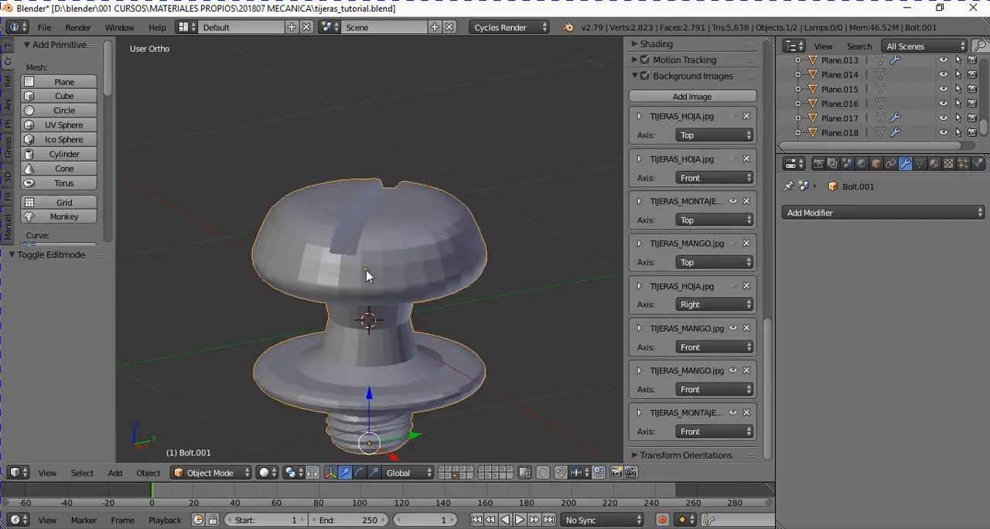
{"action": "mouse_move", "coordinate": [367, 272]}
{"action": "middle_mouse_down"}
{"action": "mouse_move", "coordinate": [314, 284]}
{"action": "mouse_move", "coordinate": [386, 275]}
{"action": "middle_mouse_up"}
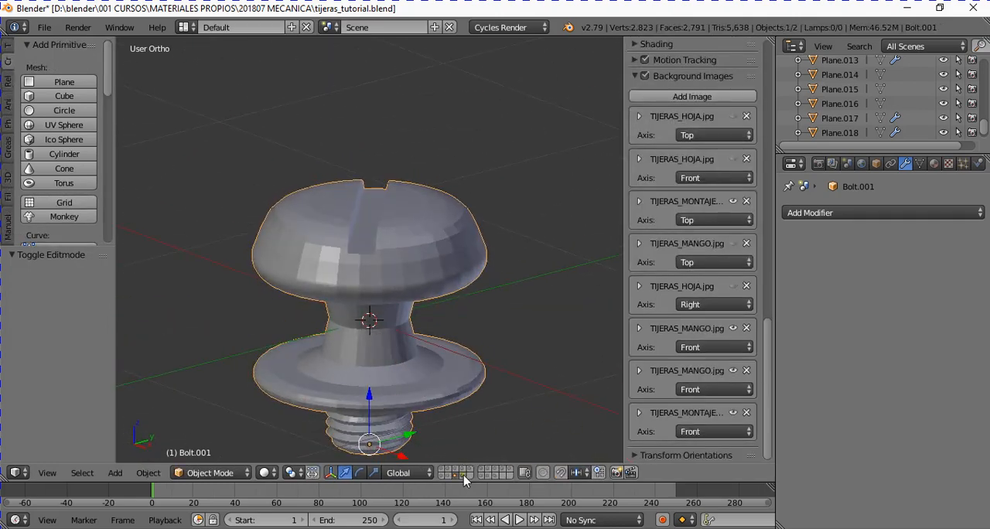
- Switch to the layer with the screw copy that keeps its modifiers, and examine its base mesh in Edit Mode
{"action": "left_click", "coordinate": [463, 475]}
{"action": "middle_click_drag", "start_coordinate": [422, 307], "coordinate": [463, 343]}
{"action": "right_click", "coordinate": [407, 290]}
{"action": "key", "text": "Tab"}
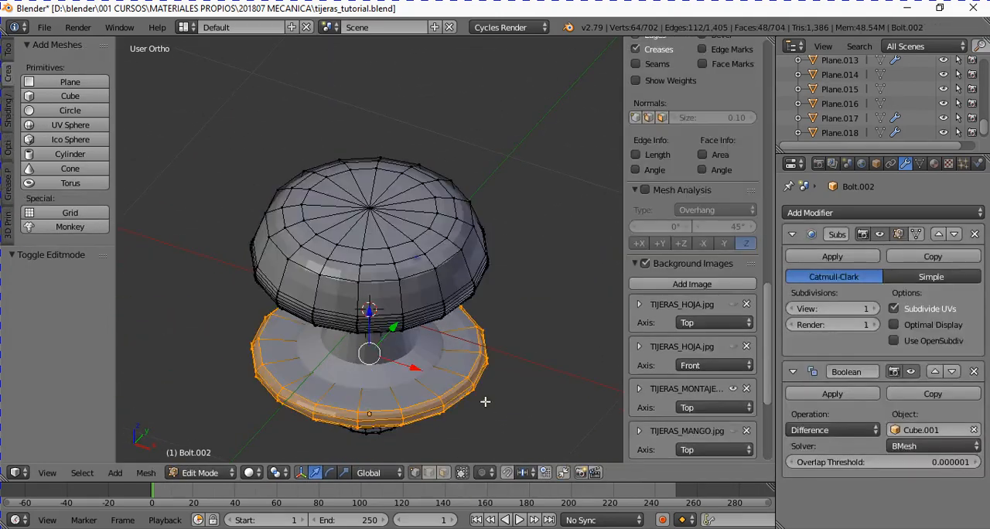
{"action": "middle_click_drag", "start_coordinate": [482, 400], "coordinate": [497, 343]}
{"action": "scroll", "coordinate": [489, 335], "scroll_direction": "down", "scroll_amount": 2}
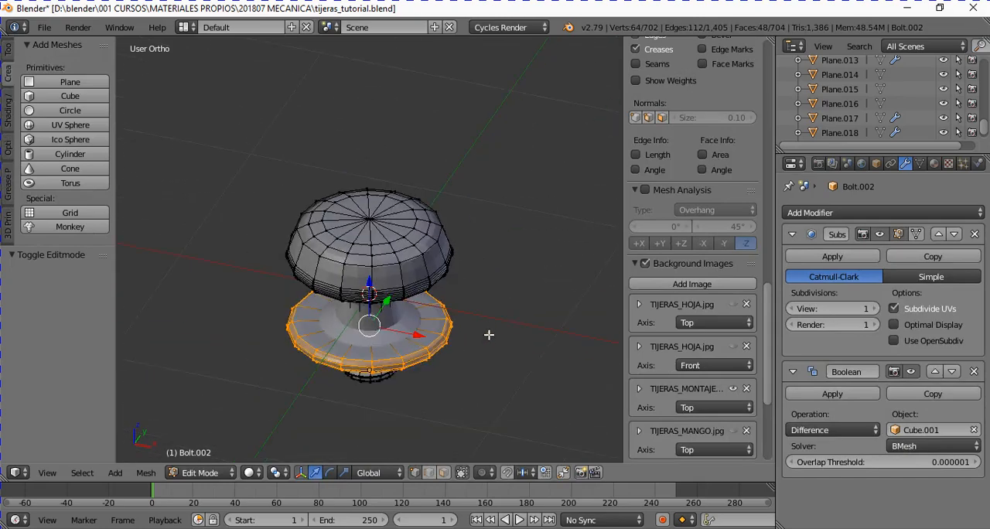
{"action": "key", "text": "Tab"}
- Switch back to the layer of the screw with applied modifiers and examine its slotted mesh in Edit Mode
{"action": "left_click", "coordinate": [455, 475]}
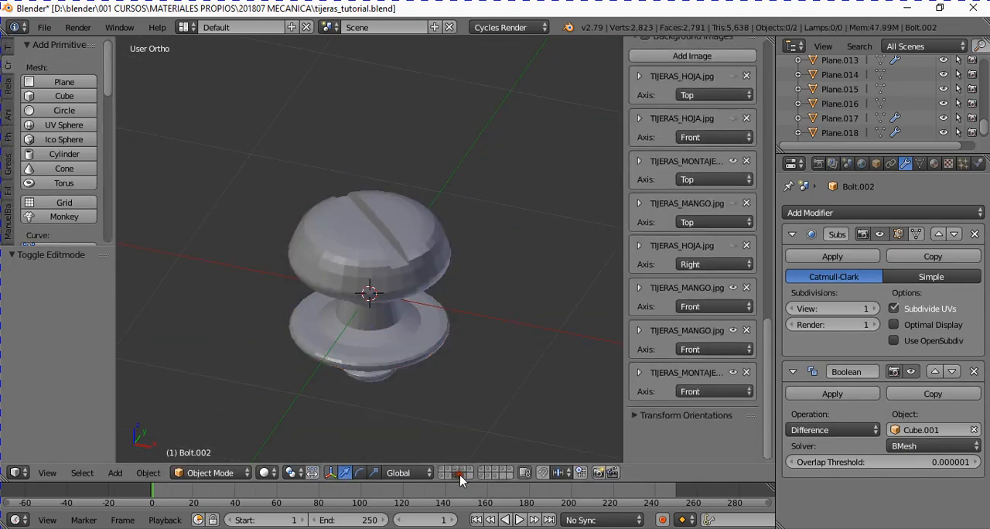
{"action": "right_click", "coordinate": [392, 305]}
{"action": "key", "text": "Tab"}
{"action": "middle_click_drag", "start_coordinate": [495, 393], "coordinate": [500, 344]}
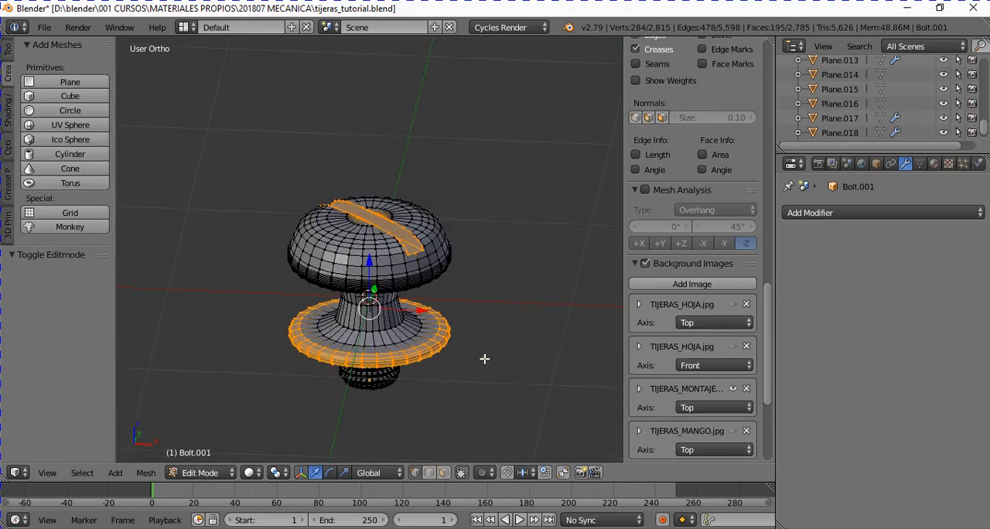
{"action": "key", "text": "Tab"}
- Show the scissors' blade and handle together with the pivot screw in its assembled position
{"action": "scroll", "coordinate": [471, 352], "scroll_direction": "up", "scroll_amount": 2}
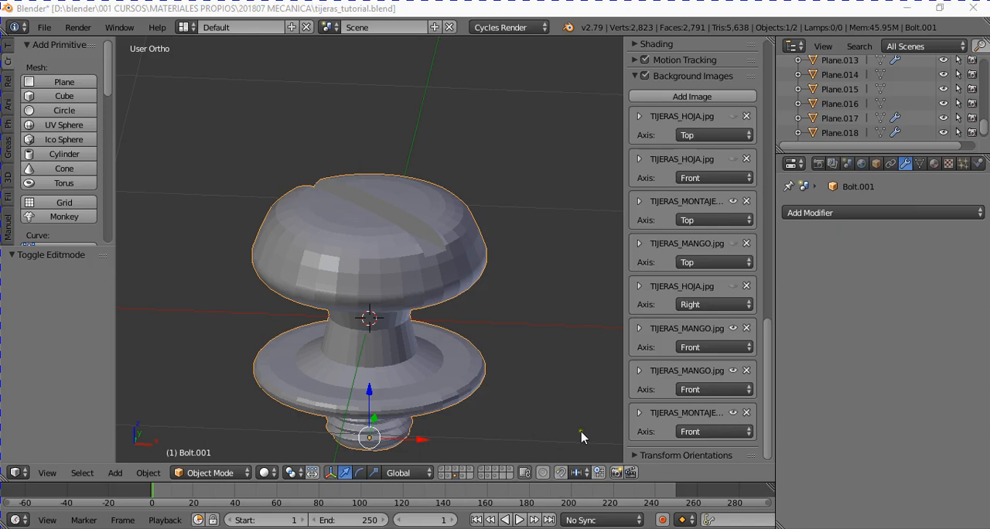
{"action": "middle_click_drag", "start_coordinate": [458, 389], "coordinate": [464, 449]}
{"action": "key", "text": "KP_Divide"}
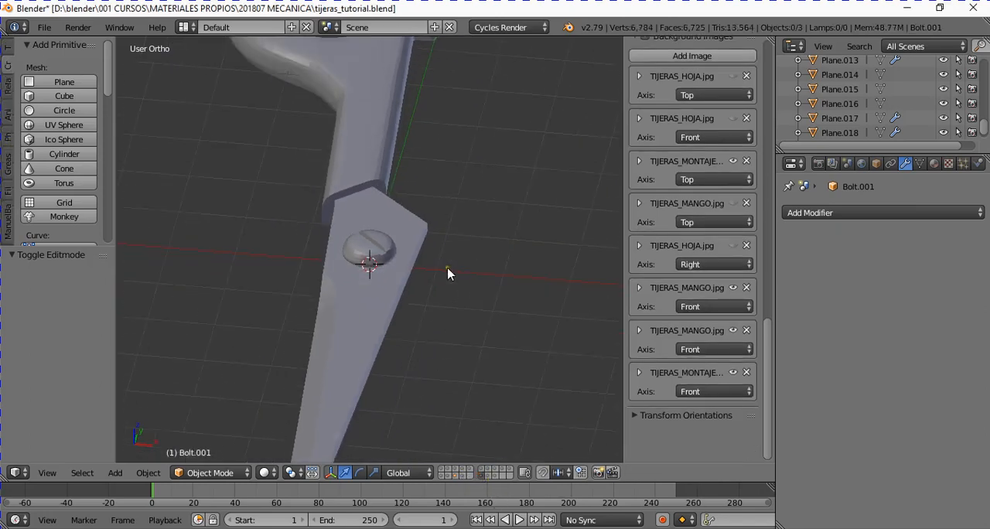
- Examine the assembled scissors, selecting the blade, the pivot screw and the handle in turn to compare their modifiers
{"action": "key", "text": "KP_7"}
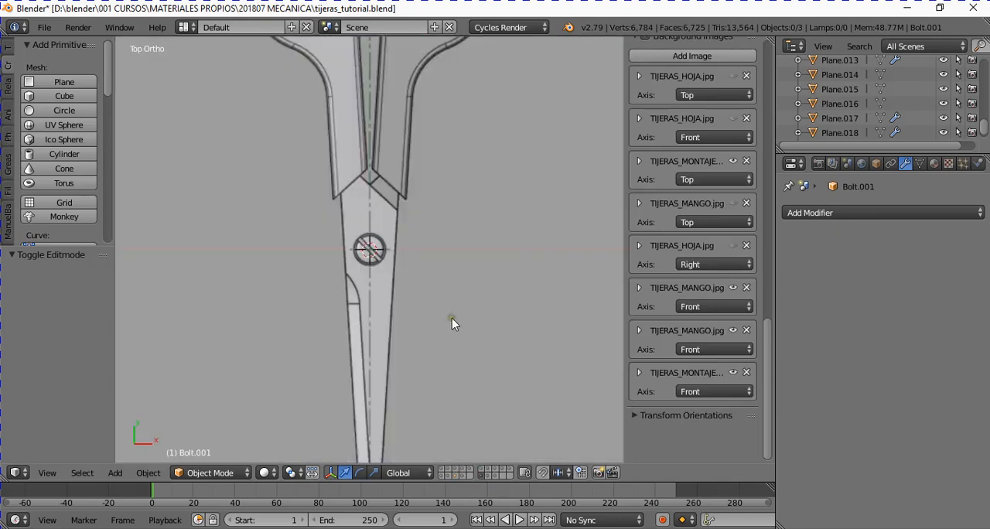
{"action": "scroll", "coordinate": [452, 318], "scroll_direction": "down", "scroll_amount": 5}
{"action": "middle_click_drag", "start_coordinate": [459, 301], "coordinate": [464, 240], "text": "shift"}
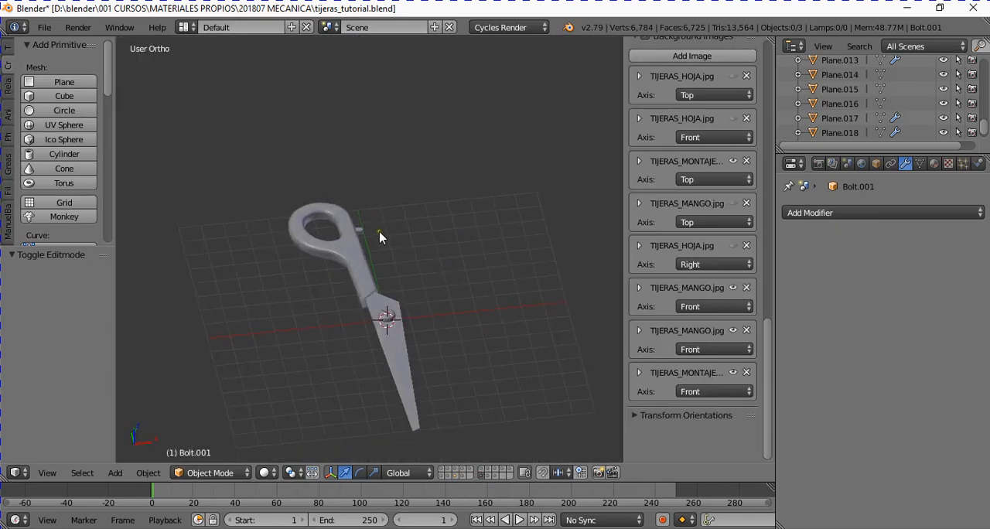
{"action": "right_click", "coordinate": [360, 265]}
{"action": "scroll", "coordinate": [408, 324], "scroll_direction": "up", "scroll_amount": 2}
{"action": "right_click", "coordinate": [410, 380]}
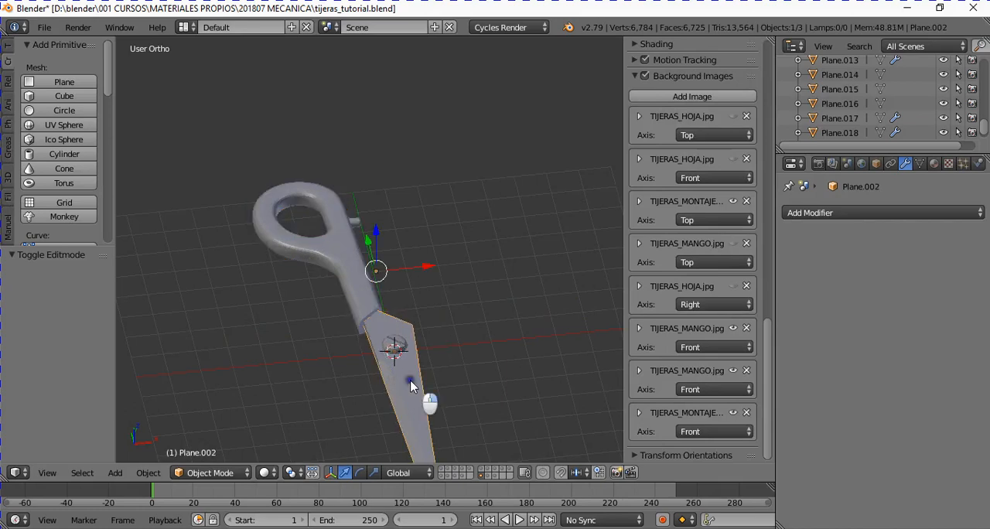
{"action": "right_click", "coordinate": [397, 342]}
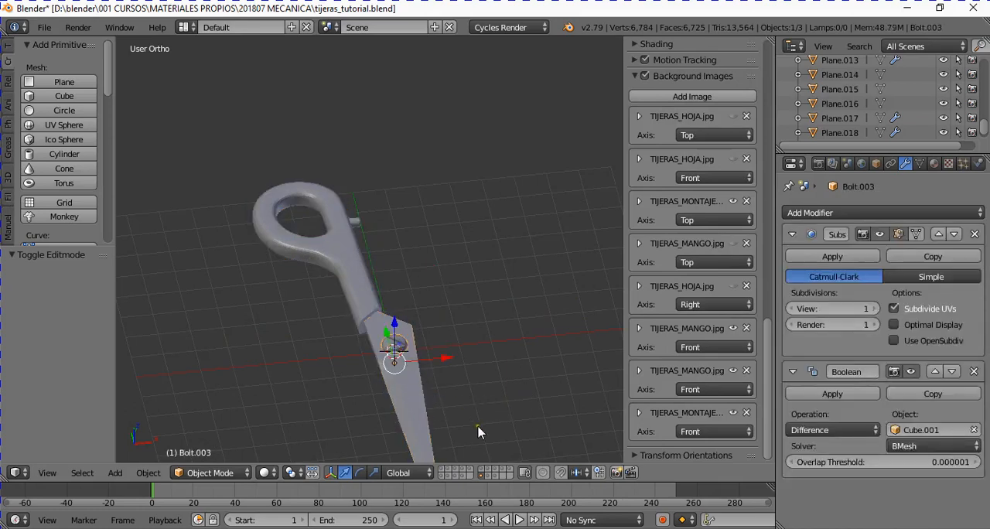
{"action": "scroll", "coordinate": [431, 410], "scroll_direction": "up", "scroll_amount": 2}
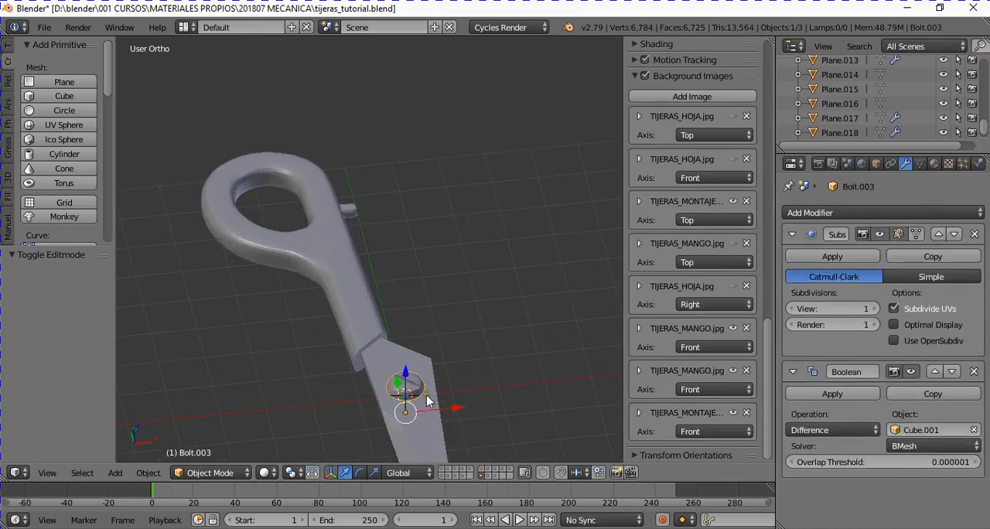
{"action": "right_click", "coordinate": [388, 345]}
{"action": "right_click", "coordinate": [435, 374], "text": "shift"}
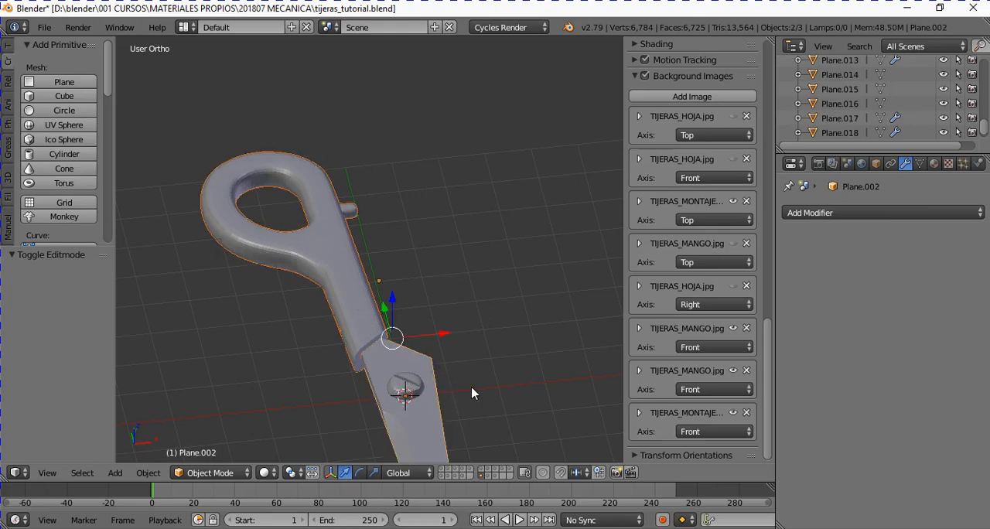
{"action": "middle_click_drag", "start_coordinate": [455, 379], "coordinate": [436, 353]}
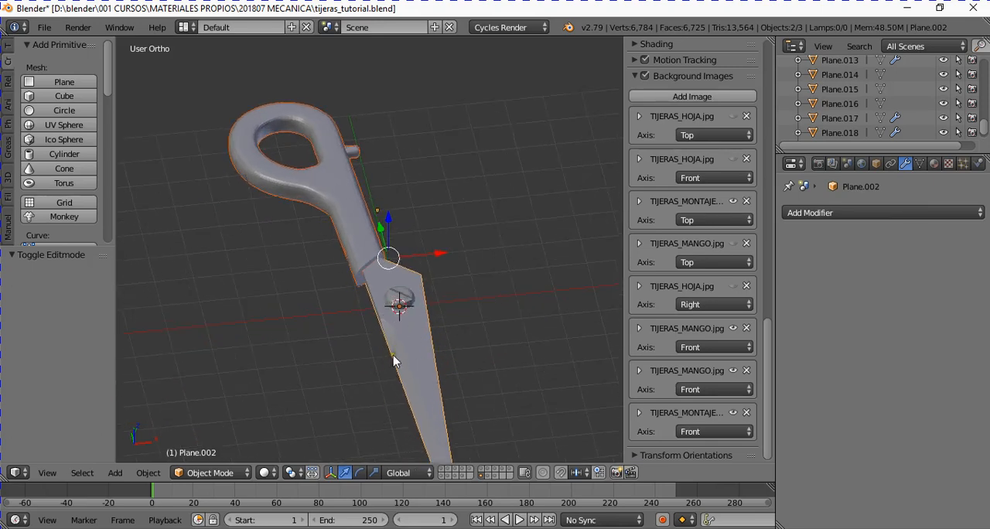
{"action": "middle_click_drag", "start_coordinate": [452, 307], "coordinate": [427, 330]}
- Select the scissors' handle and examine its base mesh in Edit Mode
{"action": "right_click", "coordinate": [344, 192]}
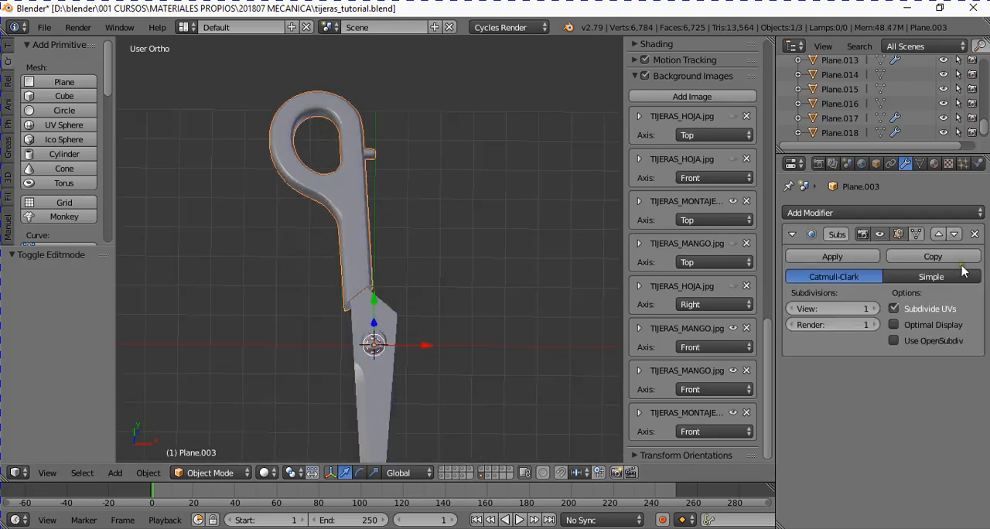
{"action": "middle_click_drag", "start_coordinate": [390, 263], "coordinate": [392, 239]}
{"action": "key", "text": "Tab"}
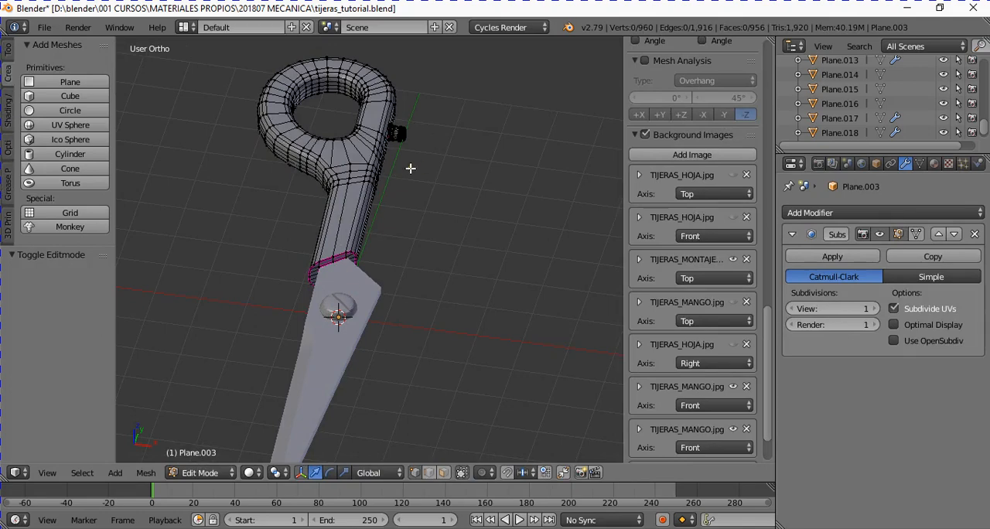
{"action": "key", "text": "Tab"}
{"action": "middle_click_drag", "start_coordinate": [346, 249], "coordinate": [402, 303]}
{"action": "scroll", "coordinate": [365, 310], "scroll_direction": "down", "scroll_amount": 3}
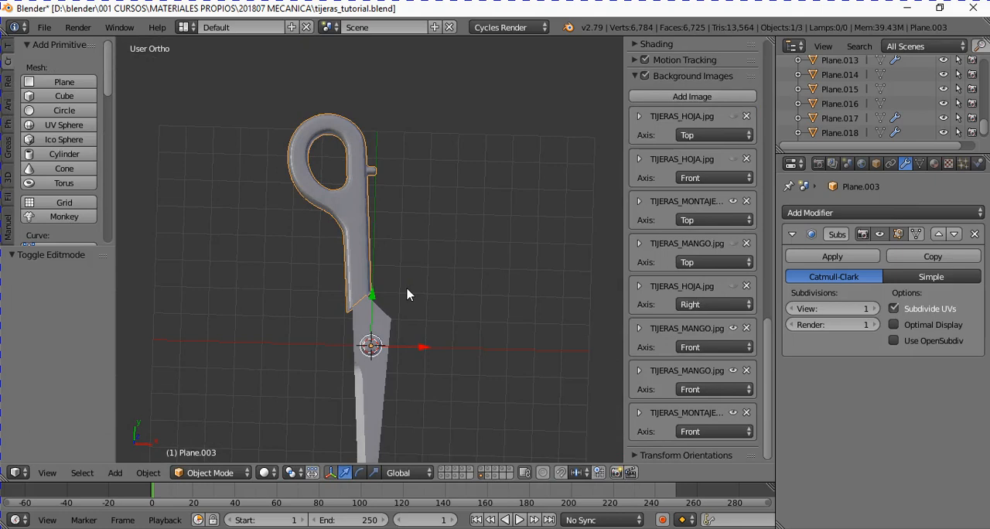
- Compare the modelled blade and handle with the assembly reference drawing in top view
{"action": "key", "text": "KP_7"}
{"action": "scroll", "coordinate": [405, 286], "scroll_direction": "down", "scroll_amount": 5}
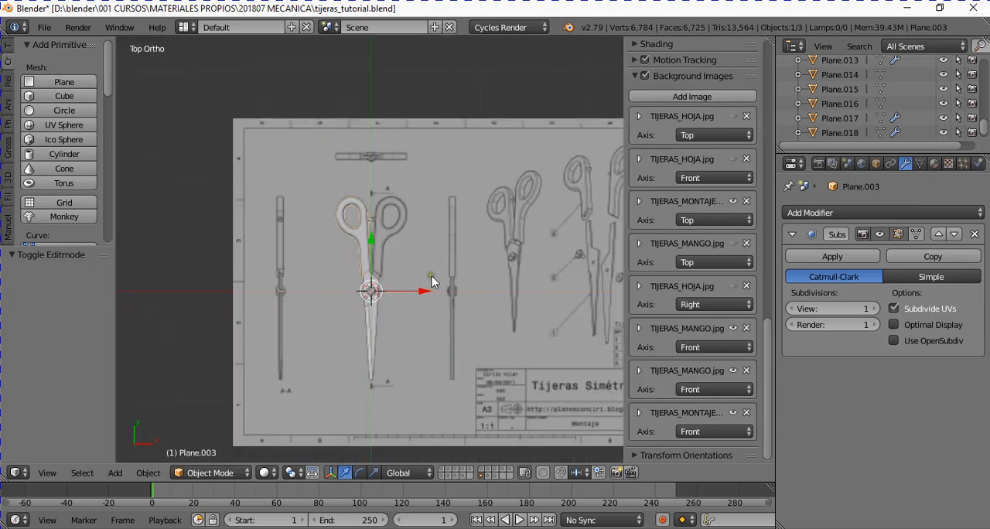
{"action": "scroll", "coordinate": [435, 280], "scroll_direction": "up", "scroll_amount": 3}
{"action": "scroll", "coordinate": [507, 315], "scroll_direction": "up", "scroll_amount": 2, "text": "ctrl"}
{"action": "scroll", "coordinate": [346, 243], "scroll_direction": "up", "scroll_amount": 3}
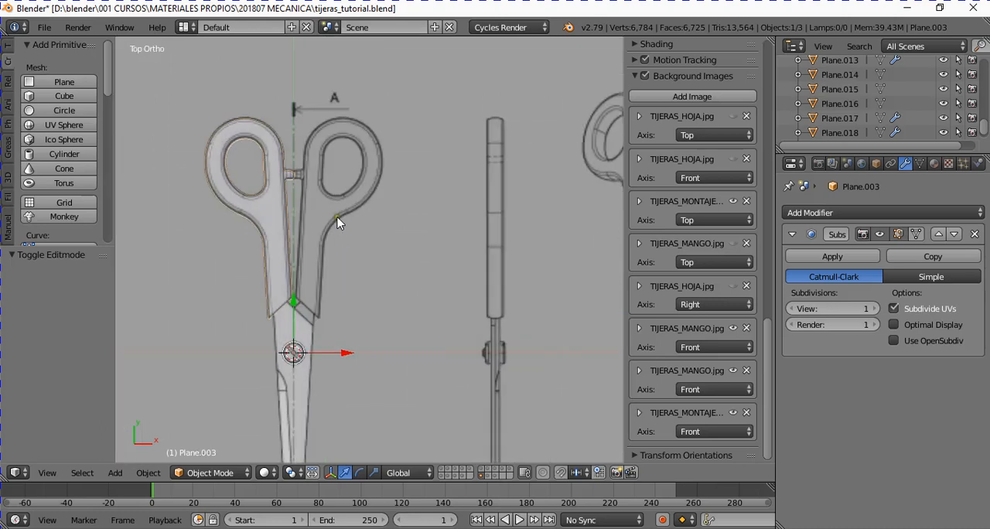
- Select the blade and the handle together, alternating which one is the active object, to compare their modifier stacks
{"action": "right_click", "coordinate": [266, 303]}
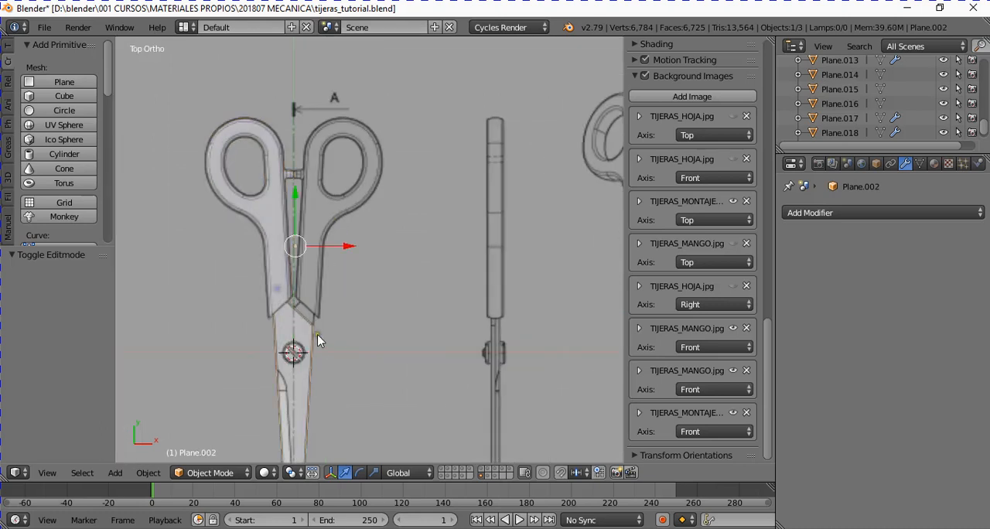
{"action": "middle_click_drag", "start_coordinate": [320, 336], "coordinate": [359, 236]}
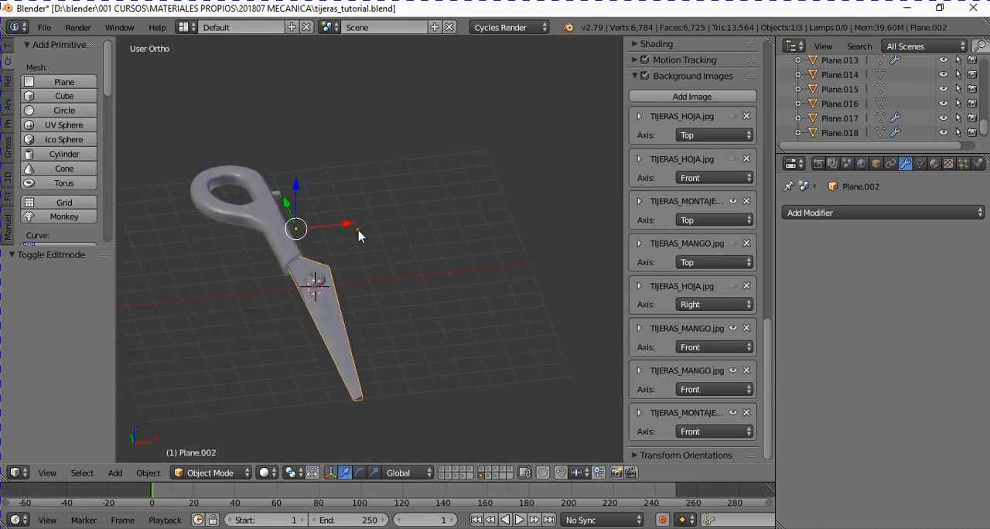
{"action": "right_click", "coordinate": [288, 244], "text": "shift"}
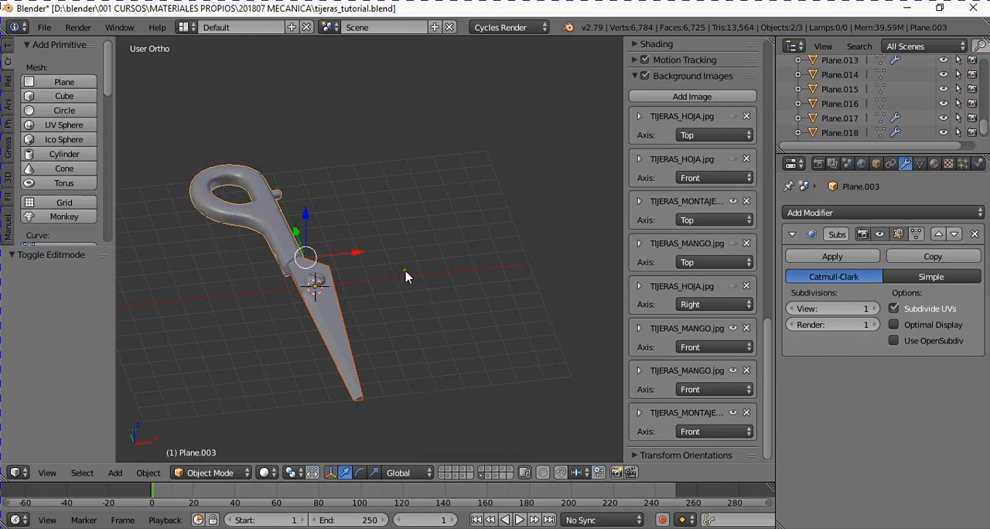
{"action": "right_click", "coordinate": [270, 216], "text": "shift"}
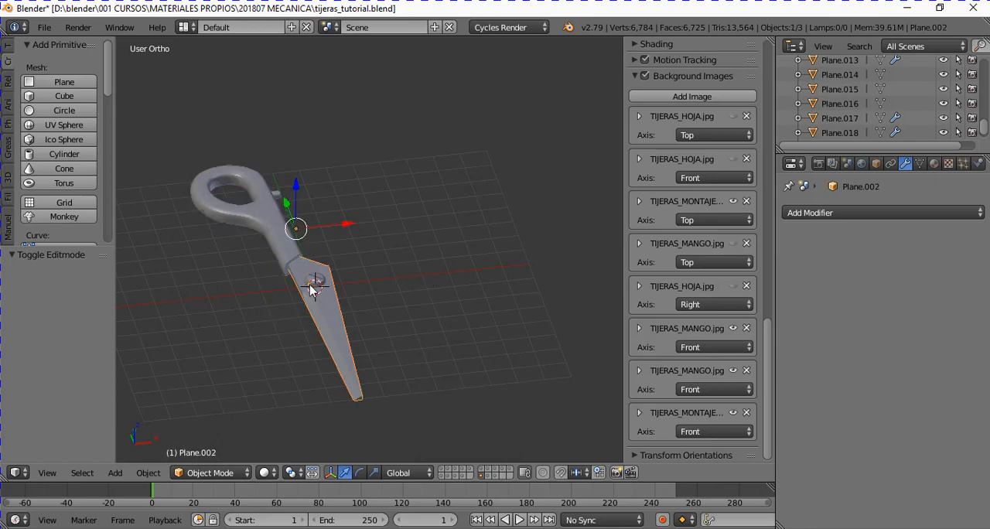
{"action": "right_click", "coordinate": [275, 236], "text": "shift"}
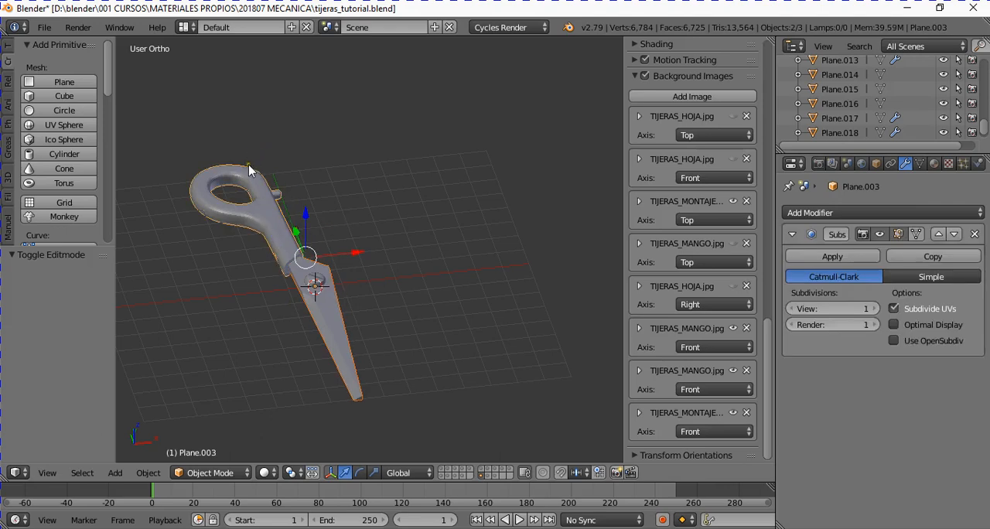
{"action": "right_click", "coordinate": [335, 324], "text": "shift"}
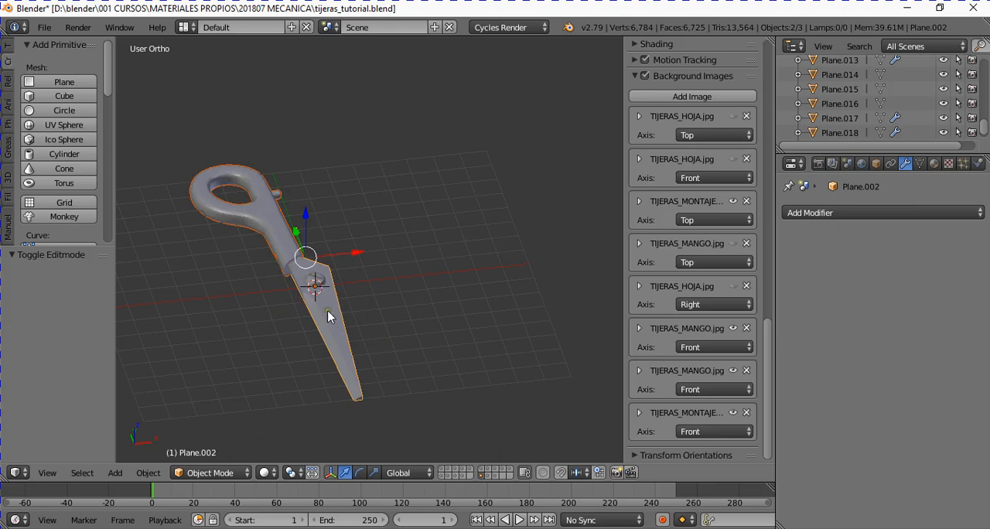
{"action": "scroll", "coordinate": [312, 301], "scroll_direction": "up", "scroll_amount": 1}
{"action": "right_click", "coordinate": [234, 220]}
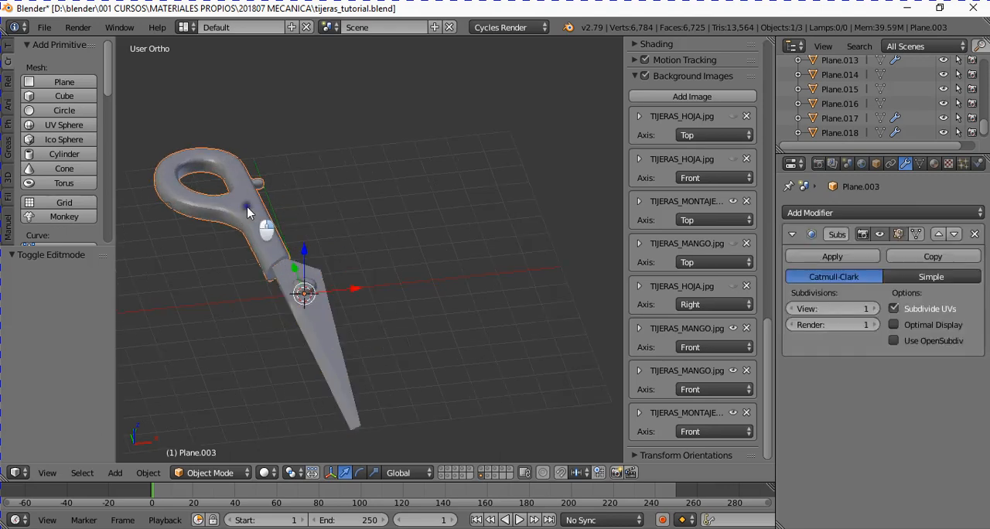
{"action": "middle_click_drag", "start_coordinate": [325, 265], "coordinate": [345, 328]}
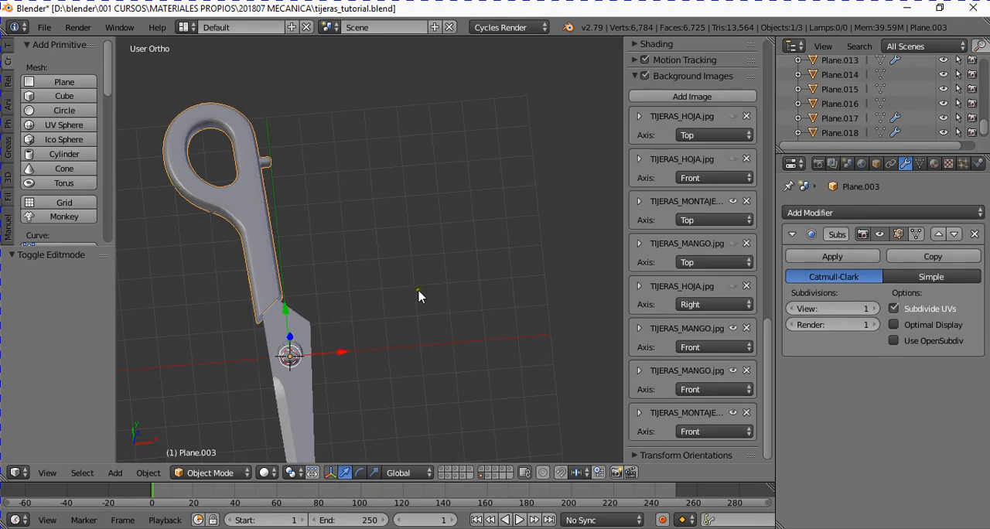
- Join the blade into the handle, with the handle as the active object, and inspect the joined shape
{"action": "right_click", "coordinate": [312, 334]}
{"action": "right_click", "coordinate": [273, 285], "text": "shift"}
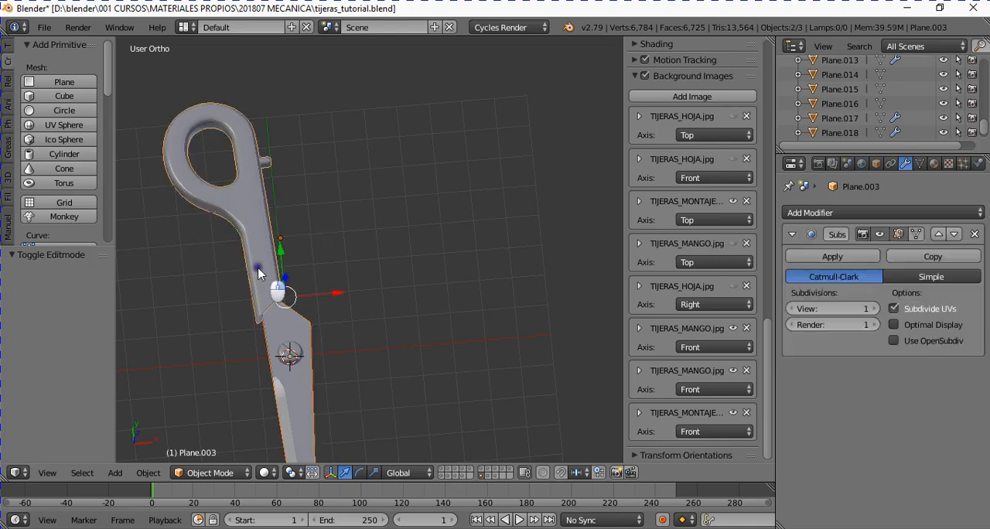
{"action": "right_click", "coordinate": [305, 342]}
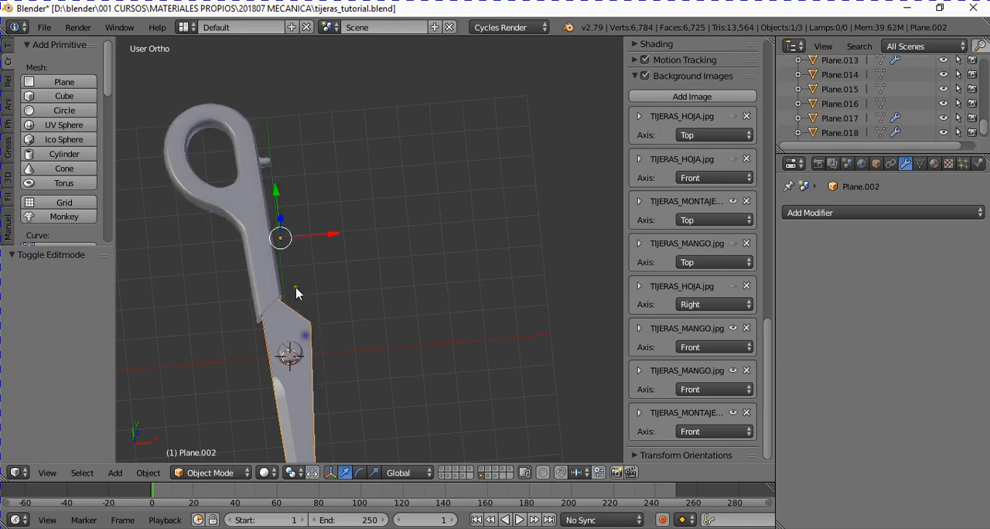
{"action": "right_click", "coordinate": [243, 164], "text": "shift"}
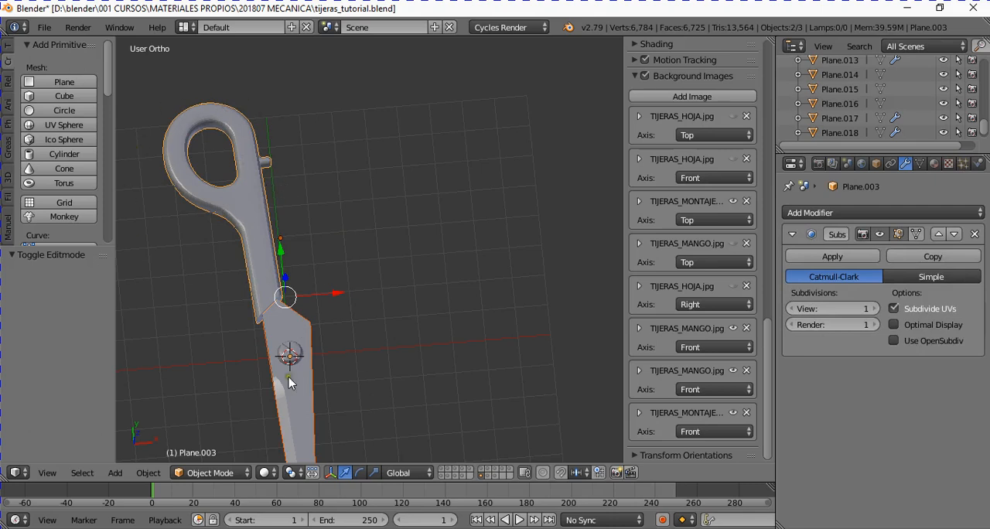
{"action": "middle_click_drag", "start_coordinate": [302, 368], "coordinate": [348, 308]}
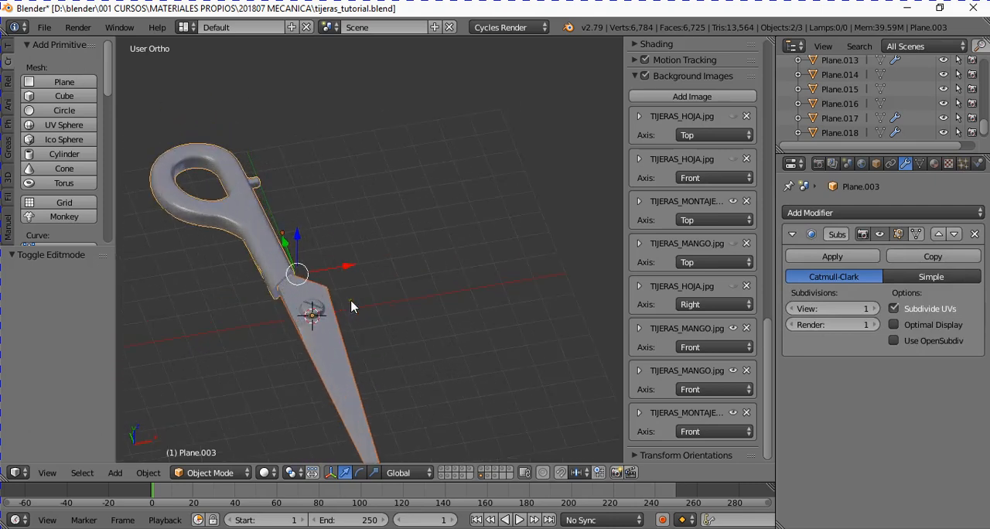
{"action": "key", "text": "ctrl+j"}
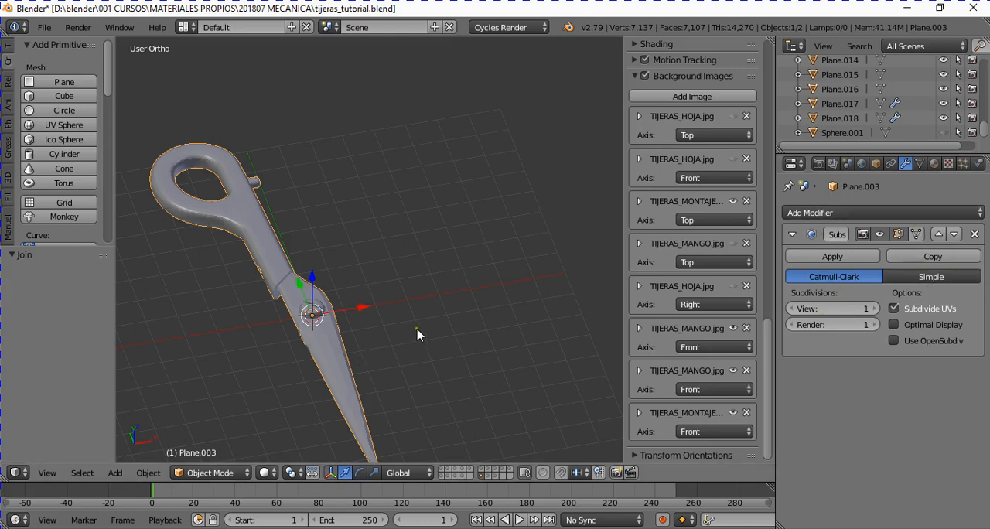
{"action": "scroll", "coordinate": [367, 418], "scroll_direction": "down", "scroll_amount": 2}
{"action": "scroll", "coordinate": [359, 348], "scroll_direction": "up", "scroll_amount": 2}
{"action": "scroll", "coordinate": [325, 337], "scroll_direction": "up", "scroll_amount": 2}
{"action": "scroll", "coordinate": [317, 333], "scroll_direction": "down", "scroll_amount": 2}
- Select the joined object's whole mesh in Edit Mode and examine its topology, then return to Object Mode
{"action": "key", "text": "Tab"}
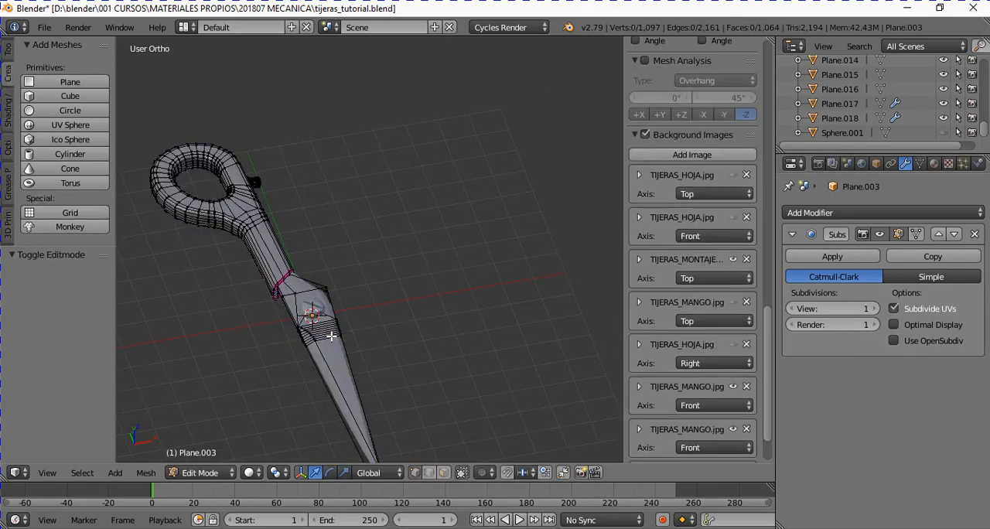
{"action": "key", "text": "a"}
{"action": "middle_click_drag", "start_coordinate": [332, 337], "coordinate": [318, 420]}
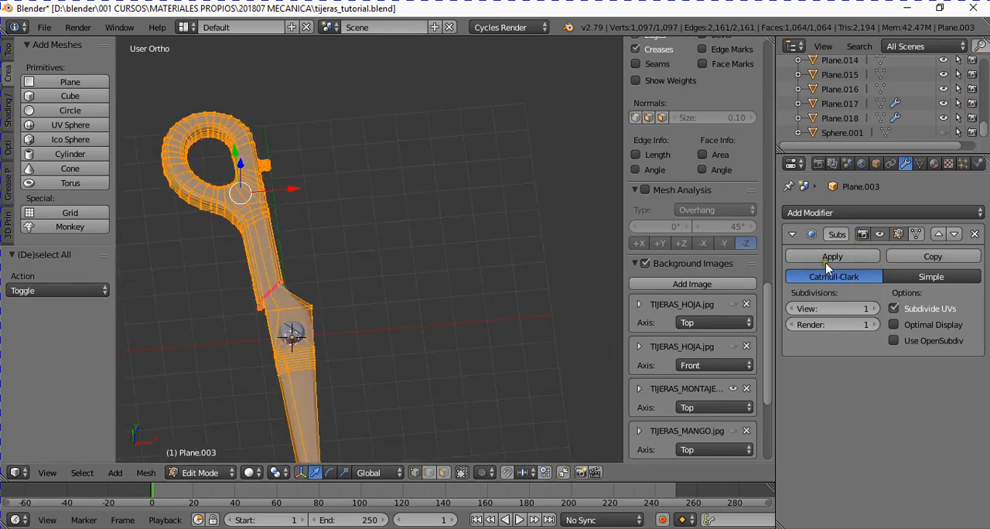
{"action": "key", "text": "Tab"}
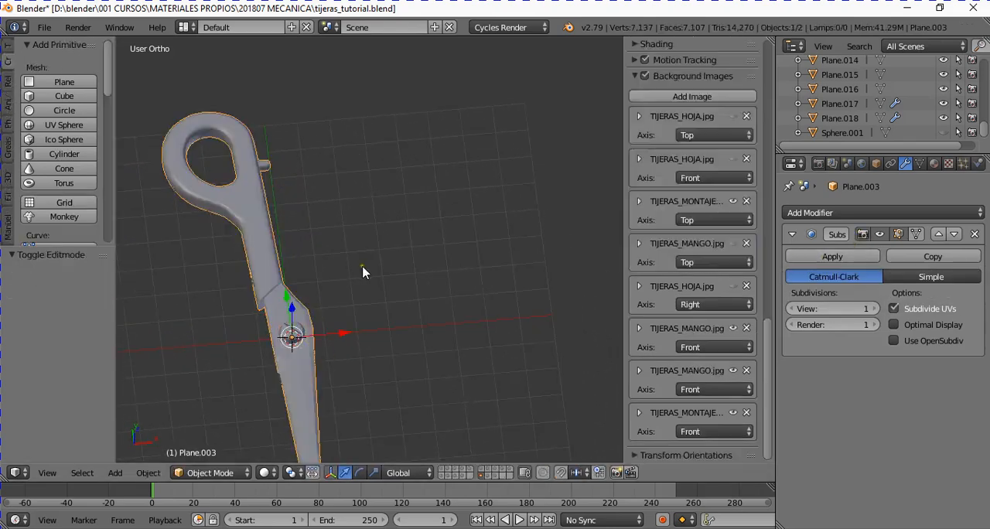
- Apply the Subsurf modifier to the joined blade and handle, and inspect the resulting mesh in Edit Mode
{"action": "left_click", "coordinate": [851, 258]}
{"action": "middle_click_drag", "start_coordinate": [401, 311], "coordinate": [338, 346]}
{"action": "key", "text": "Tab"}
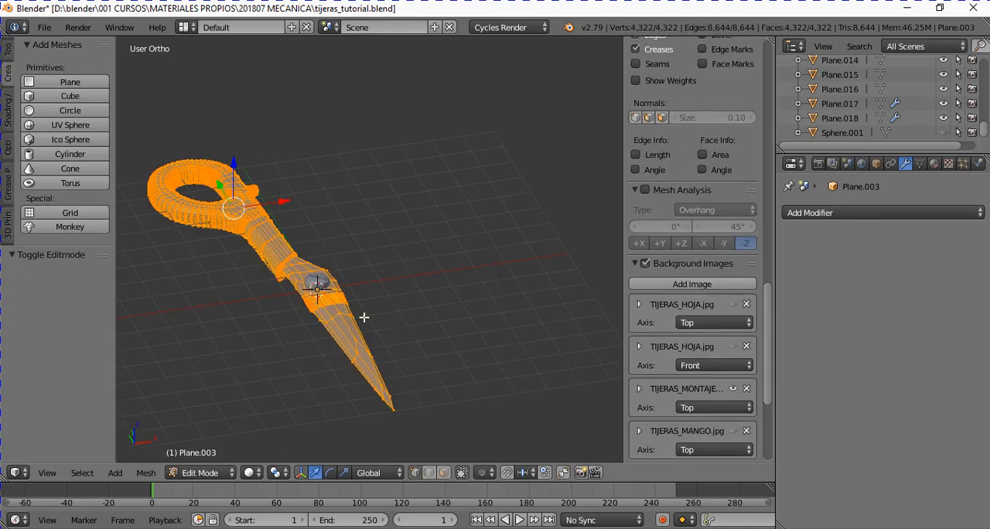
{"action": "key", "text": "Tab"}
- Undo back to the separate blade and handle, and apply the Subsurf modifier to the handle alone
{"action": "key", "text": "ctrl+1"}
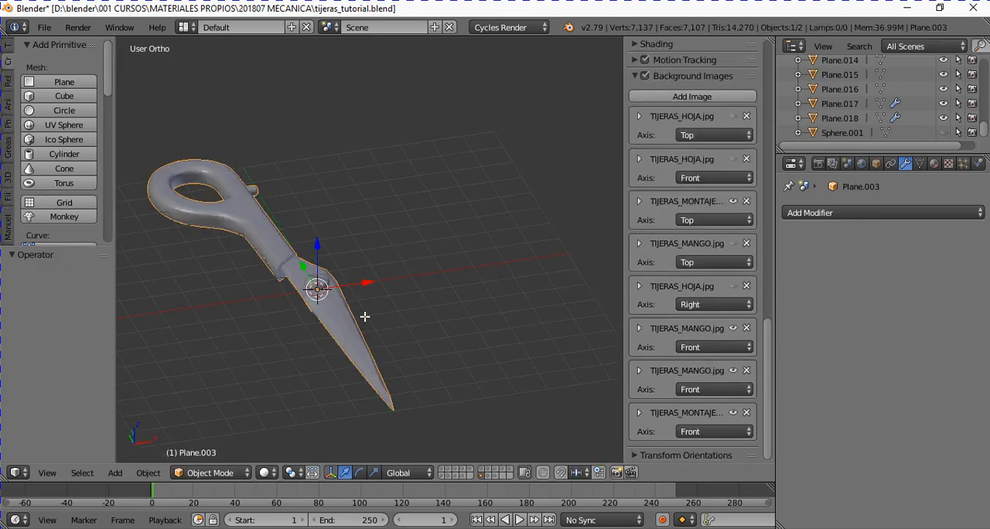
{"action": "middle_click_drag", "start_coordinate": [364, 317], "coordinate": [387, 320]}
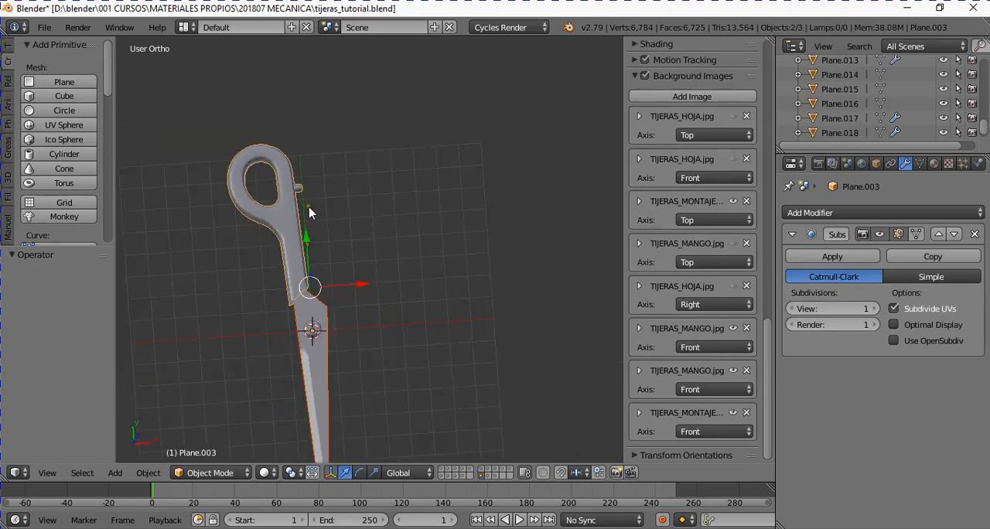
{"action": "right_click", "coordinate": [286, 205]}
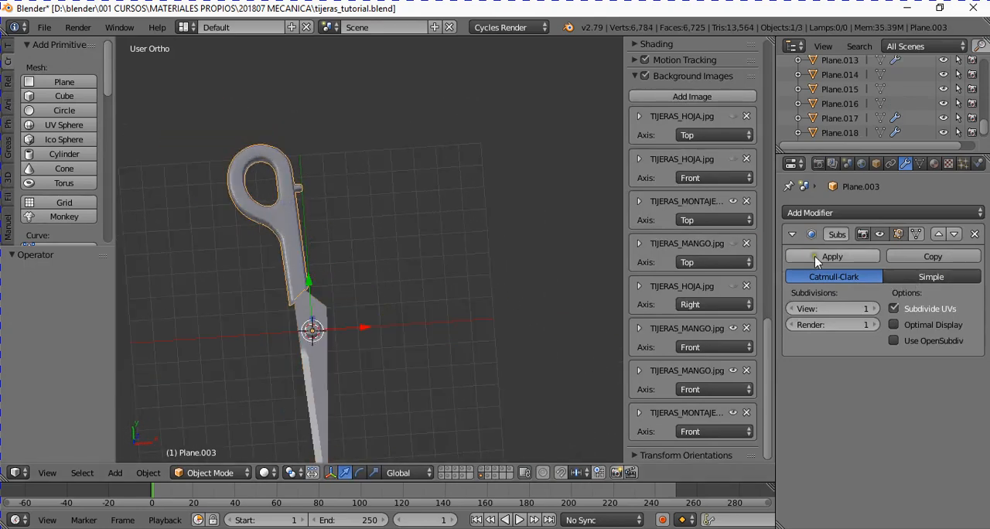
{"action": "scroll", "coordinate": [607, 264], "scroll_direction": "up", "scroll_amount": 2}
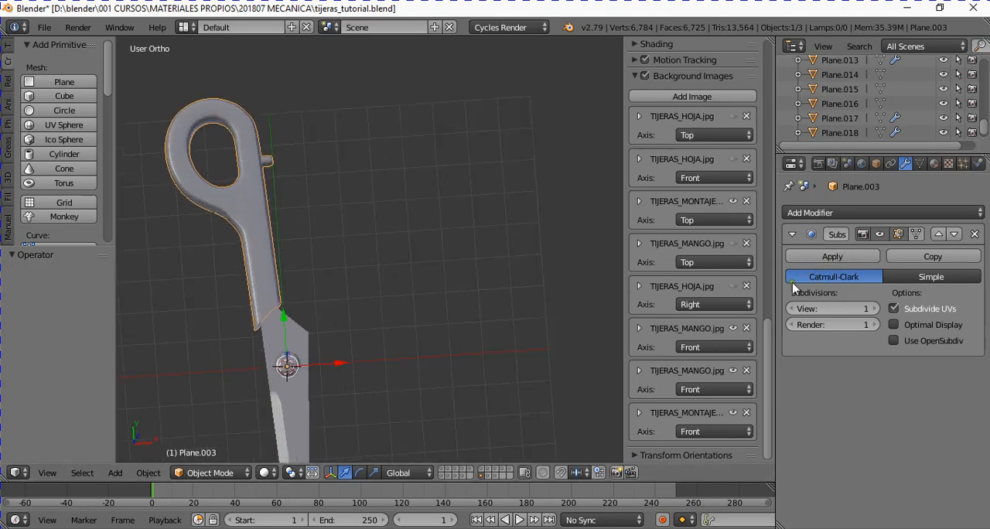
{"action": "left_click", "coordinate": [846, 256]}
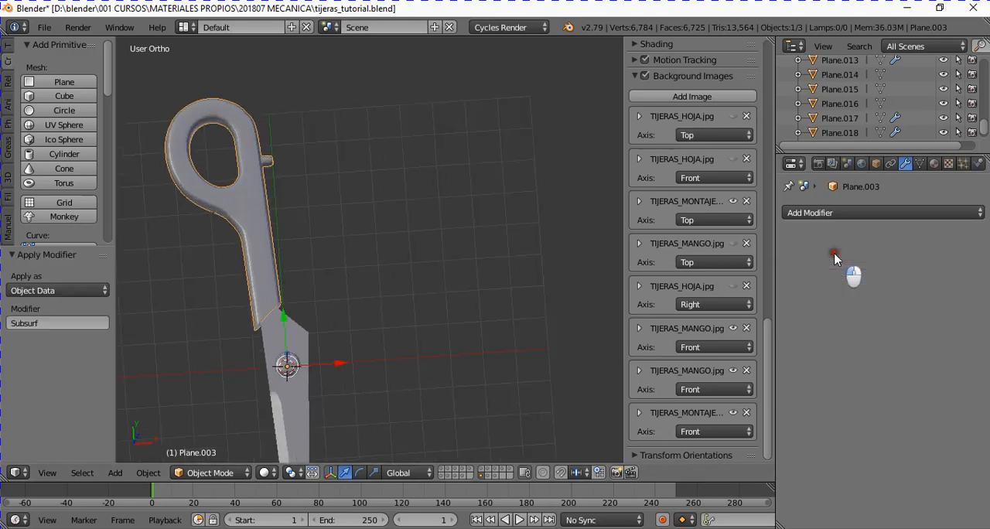
- Join the blade into the handle, selecting the blade first and keeping the handle as the active object
{"action": "right_click", "coordinate": [303, 346]}
{"action": "right_click", "coordinate": [260, 263]}
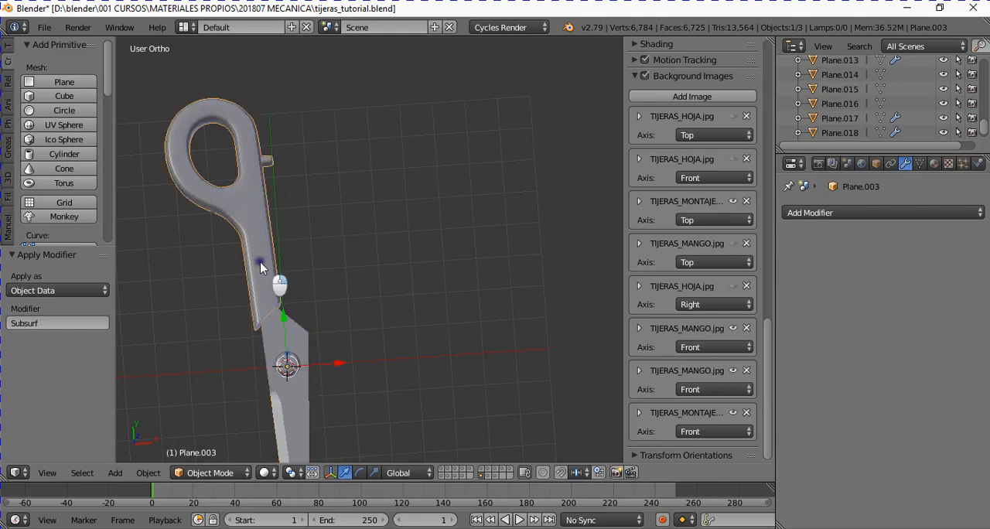
{"action": "right_click", "coordinate": [292, 339]}
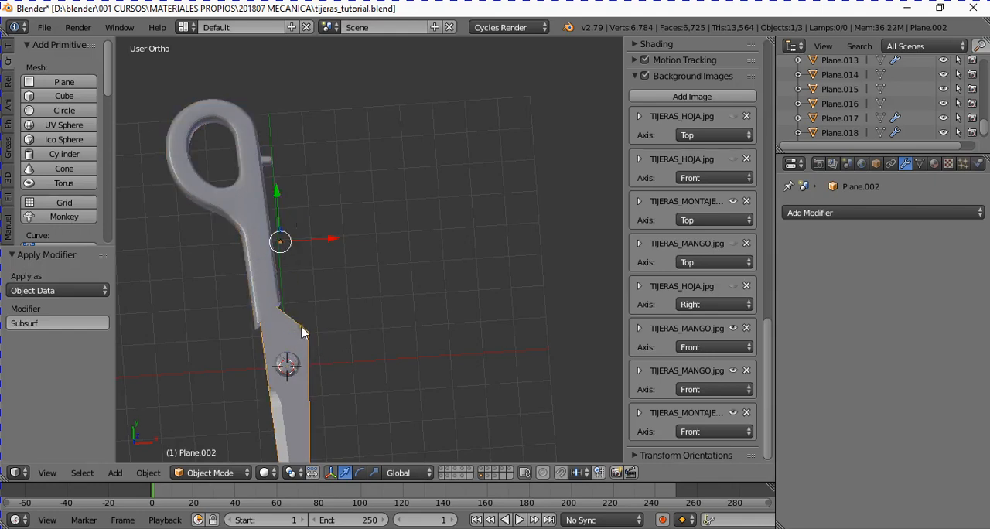
{"action": "middle_click_drag", "start_coordinate": [302, 332], "coordinate": [312, 328]}
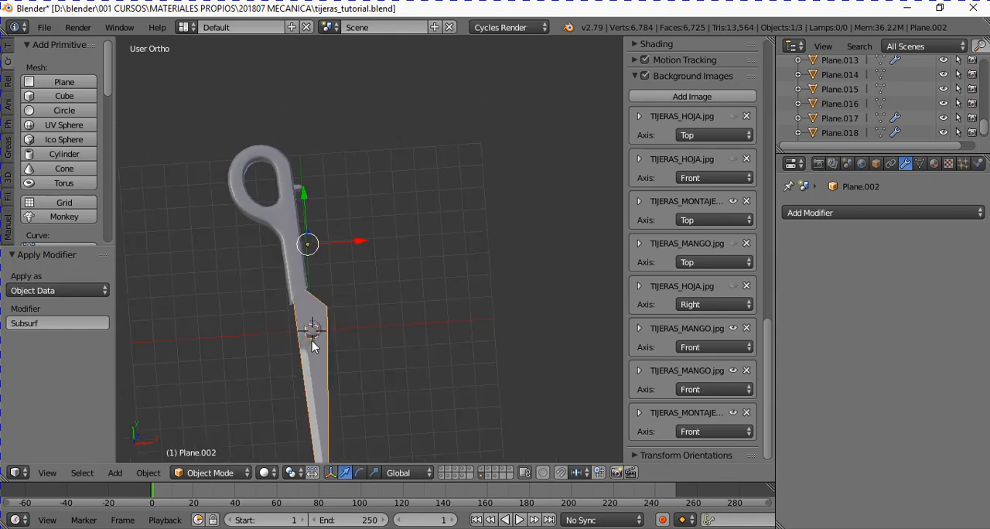
{"action": "right_click", "coordinate": [284, 210]}
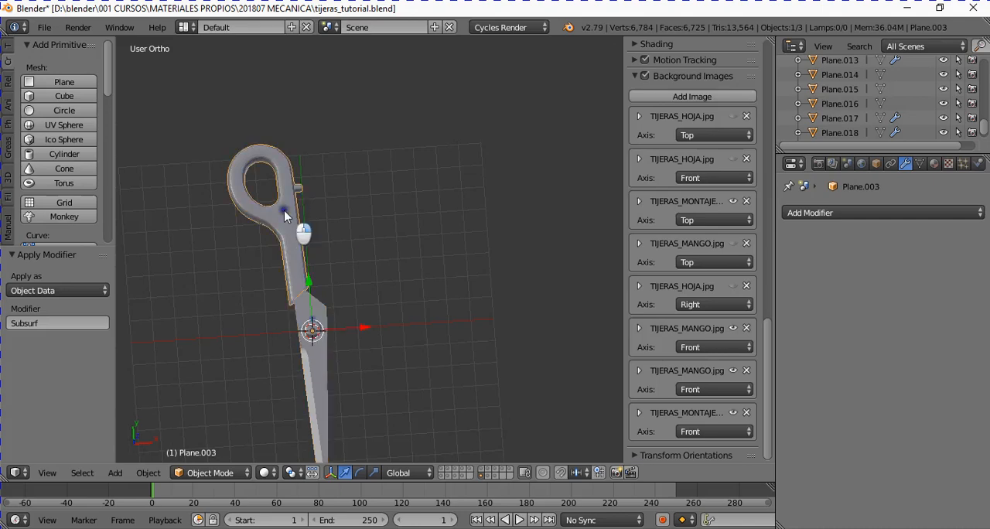
{"action": "right_click", "coordinate": [325, 320]}
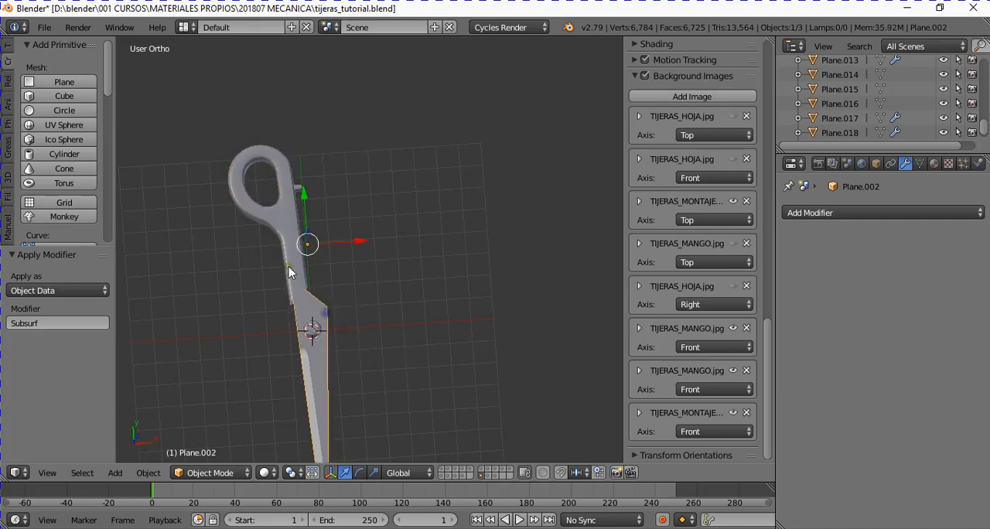
{"action": "right_click", "coordinate": [273, 223], "text": "shift"}
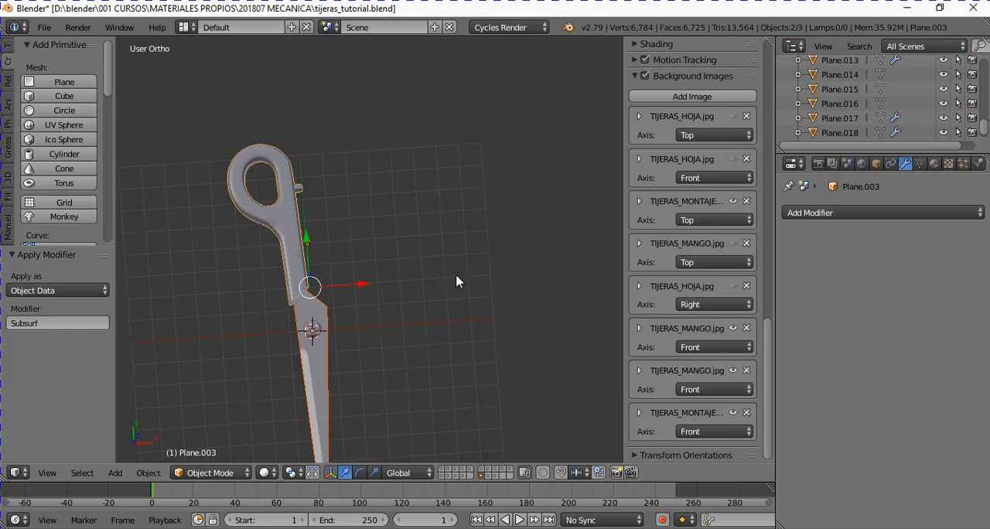
{"action": "key", "text": "ctrl+j"}
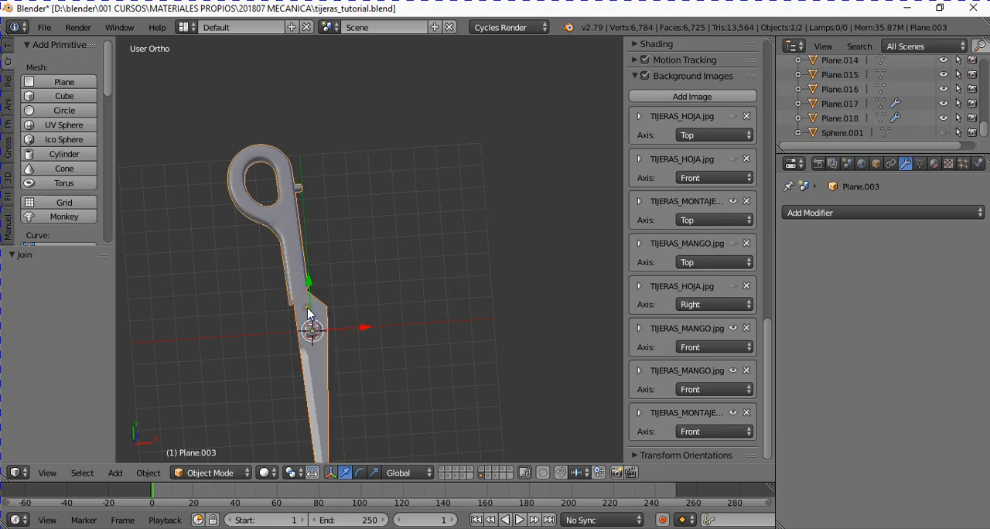
{"action": "scroll", "coordinate": [319, 346], "scroll_direction": "up", "scroll_amount": 5}
{"action": "scroll", "coordinate": [308, 376], "scroll_direction": "down", "scroll_amount": 2}
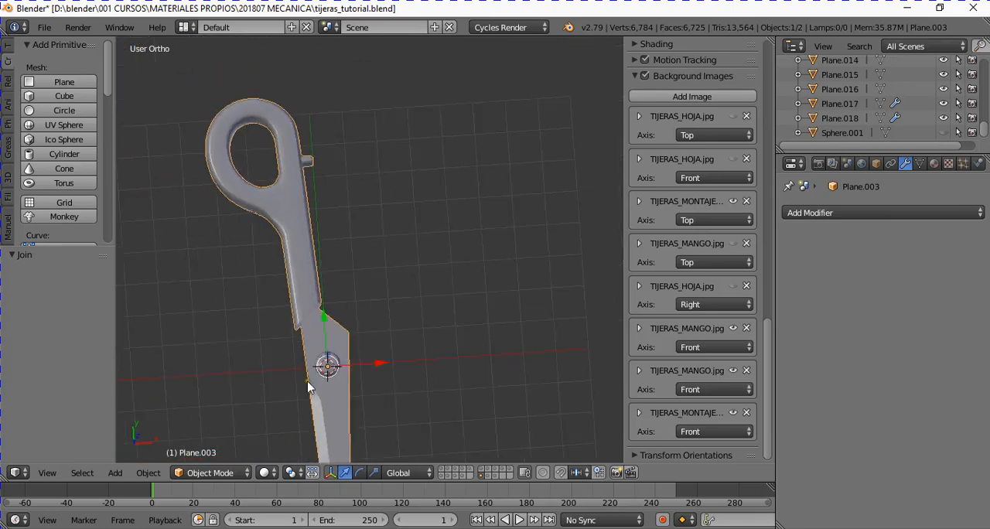
- Compare the joined object with the top-view reference drawing and examine its whole mesh in Edit Mode
{"action": "key", "text": "KP_7"}
{"action": "scroll", "coordinate": [350, 364], "scroll_direction": "up", "scroll_amount": 3}
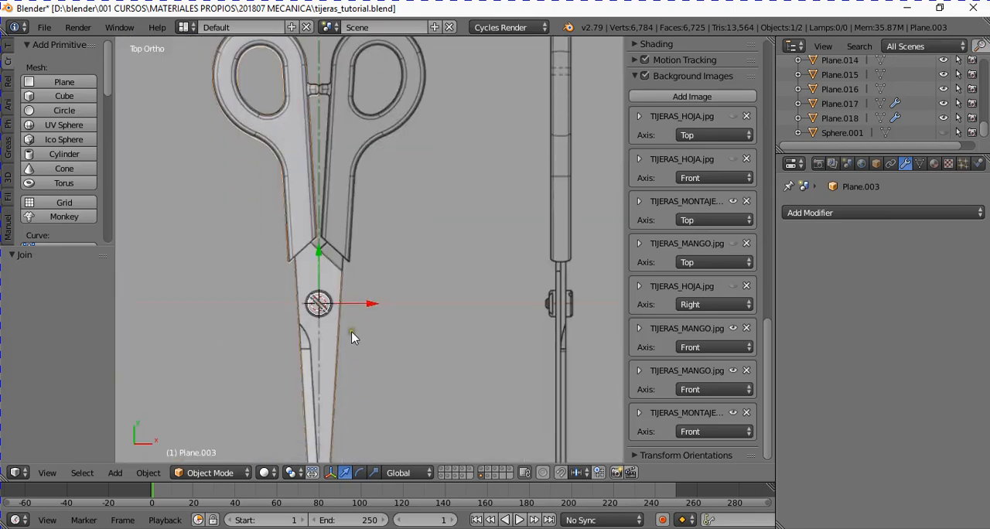
{"action": "scroll", "coordinate": [340, 313], "scroll_direction": "down", "scroll_amount": 2}
{"action": "middle_click_drag", "start_coordinate": [328, 308], "coordinate": [360, 248]}
{"action": "key", "text": "Tab"}
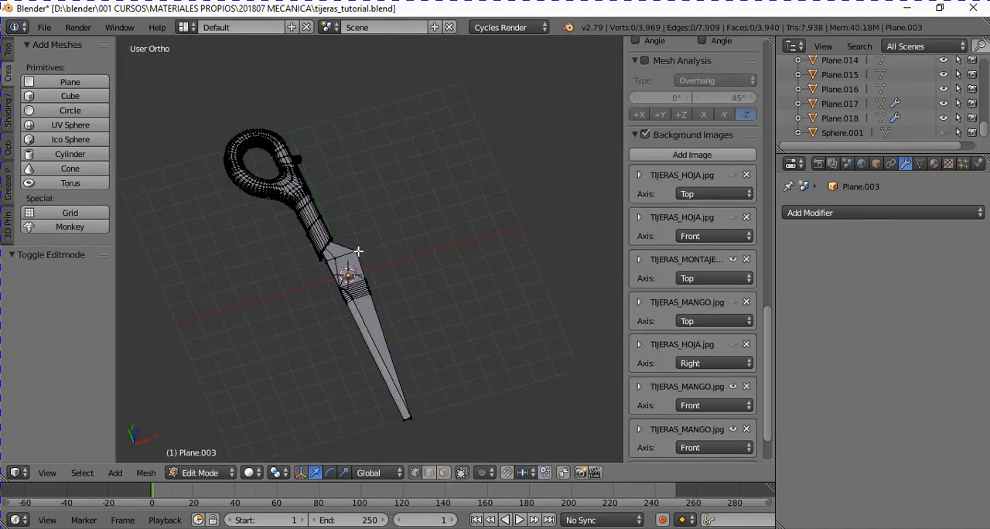
{"action": "scroll", "coordinate": [332, 273], "scroll_direction": "up", "scroll_amount": 4}
{"action": "key", "text": "a"}
{"action": "scroll", "coordinate": [359, 284], "scroll_direction": "down", "scroll_amount": 4}
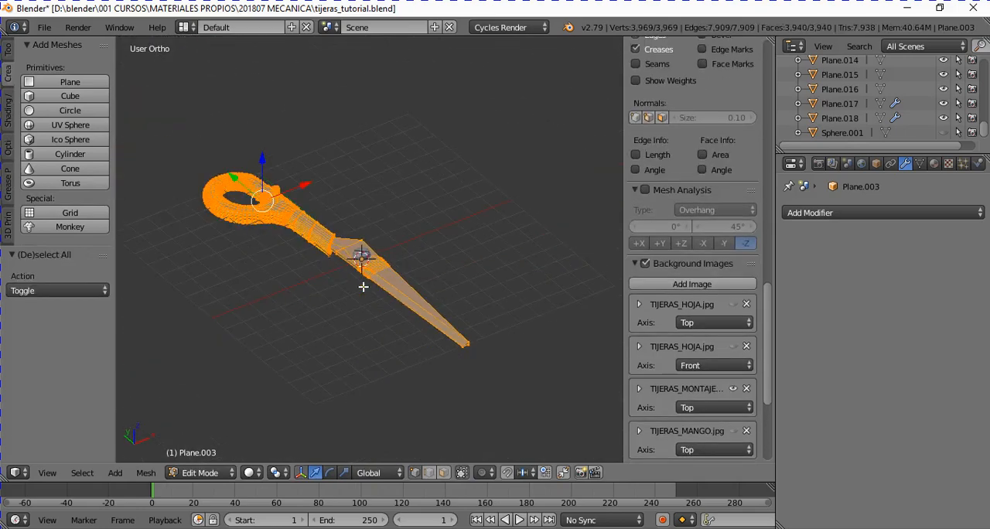
{"action": "key", "text": "a"}
{"action": "scroll", "coordinate": [343, 294], "scroll_direction": "up", "scroll_amount": 3}
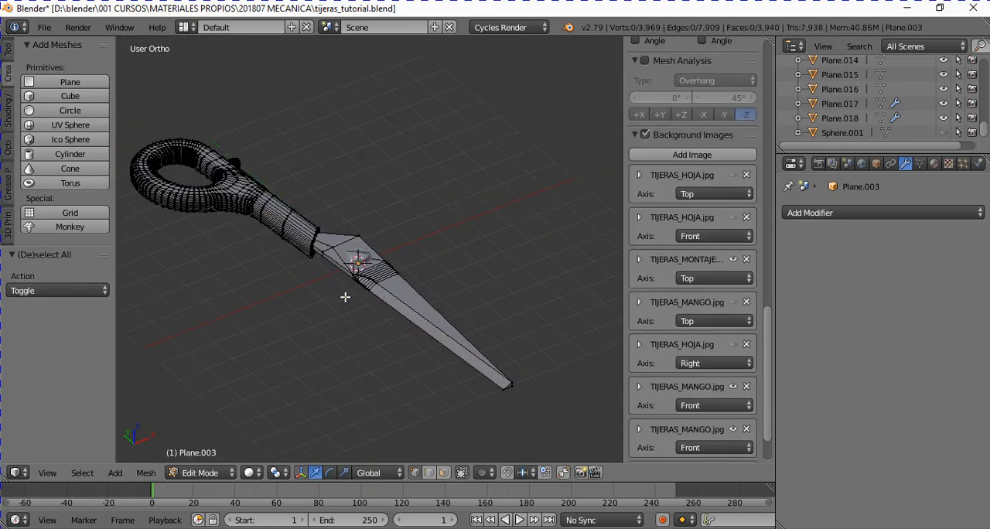
{"action": "middle_click_drag", "start_coordinate": [343, 297], "coordinate": [304, 318]}
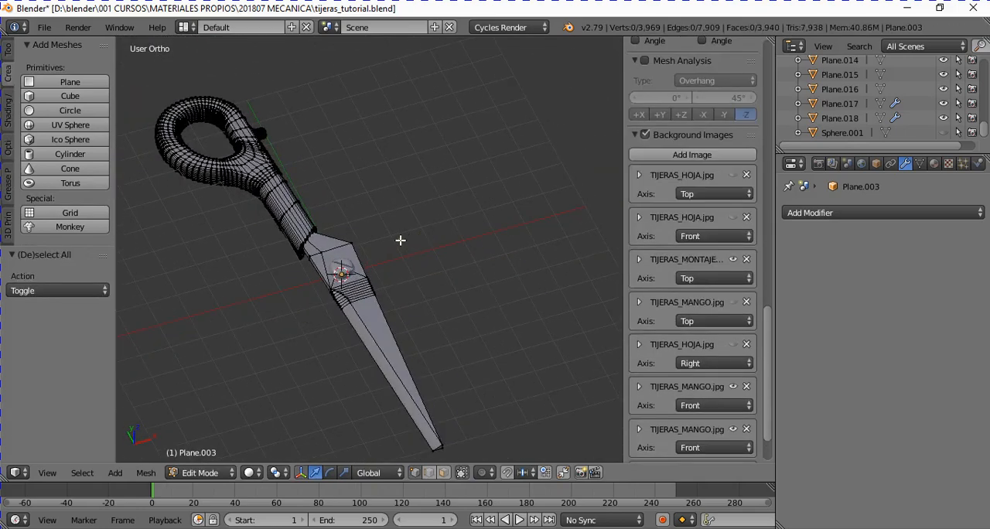
- Select the blade's linked geometry, then the handle's linked geometry, to check the separate mesh islands, and return to Object Mode
{"action": "right_click", "coordinate": [360, 239]}
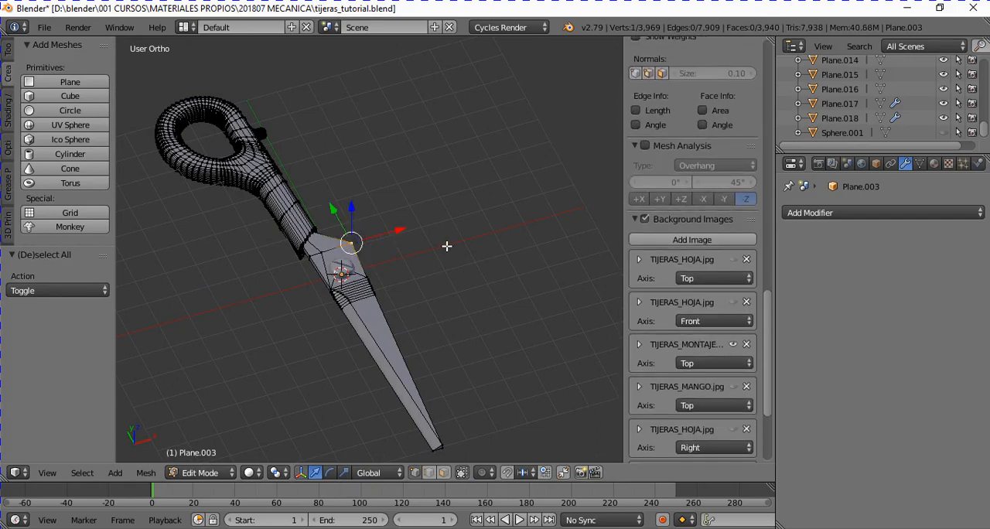
{"action": "key", "text": "ctrl+l"}
{"action": "middle_click_drag", "start_coordinate": [364, 324], "coordinate": [405, 353]}
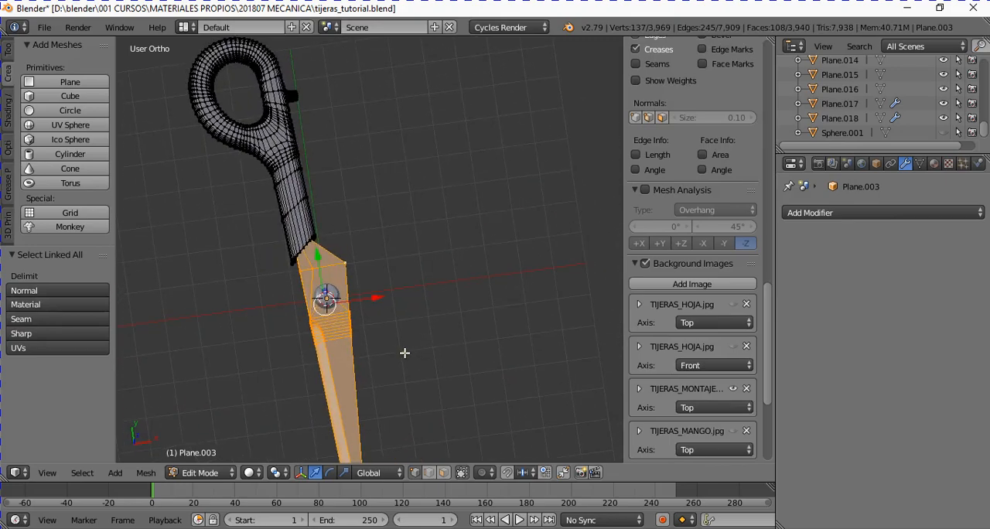
{"action": "right_click", "coordinate": [206, 103]}
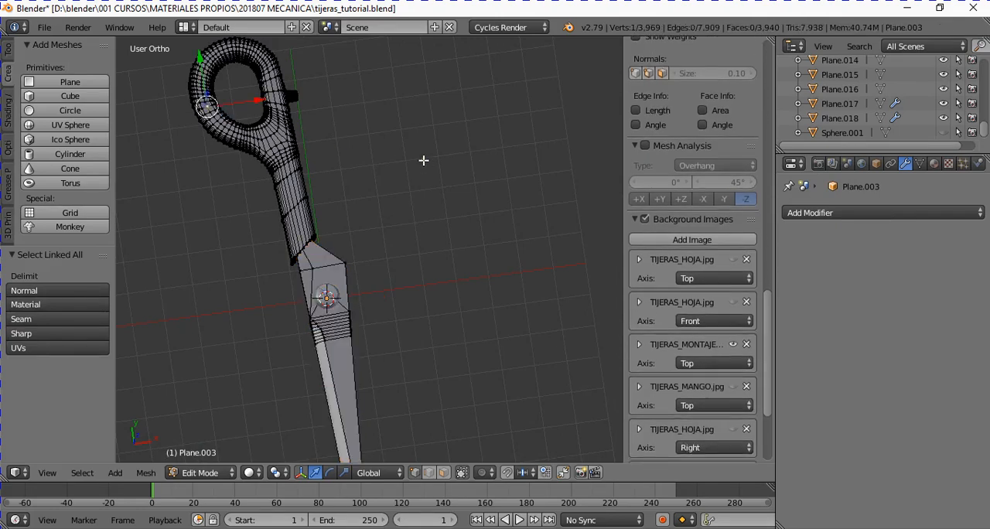
{"action": "key", "text": "ctrl+l"}
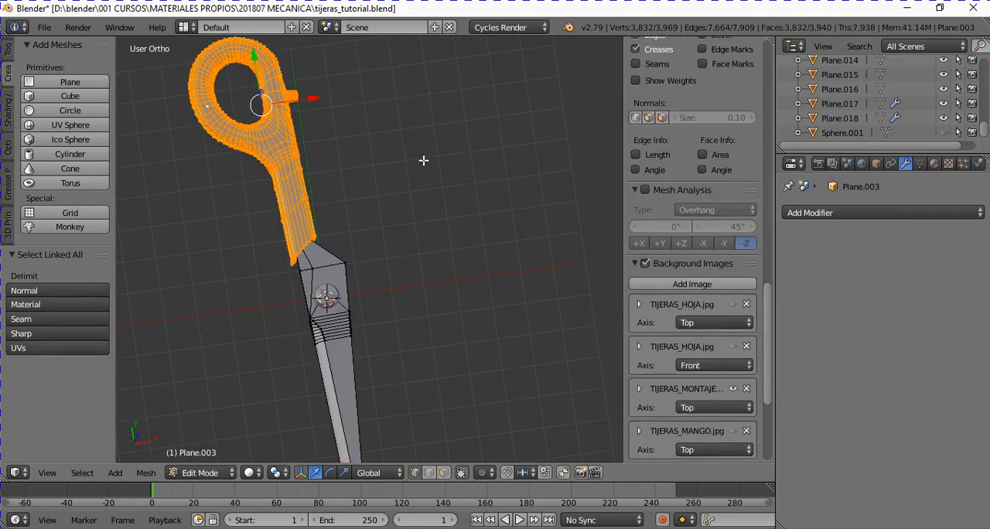
{"action": "mouse_move", "coordinate": [331, 207]}
{"action": "middle_mouse_down"}
{"action": "mouse_move", "coordinate": [335, 194]}
{"action": "mouse_move", "coordinate": [322, 215]}
{"action": "middle_mouse_up"}
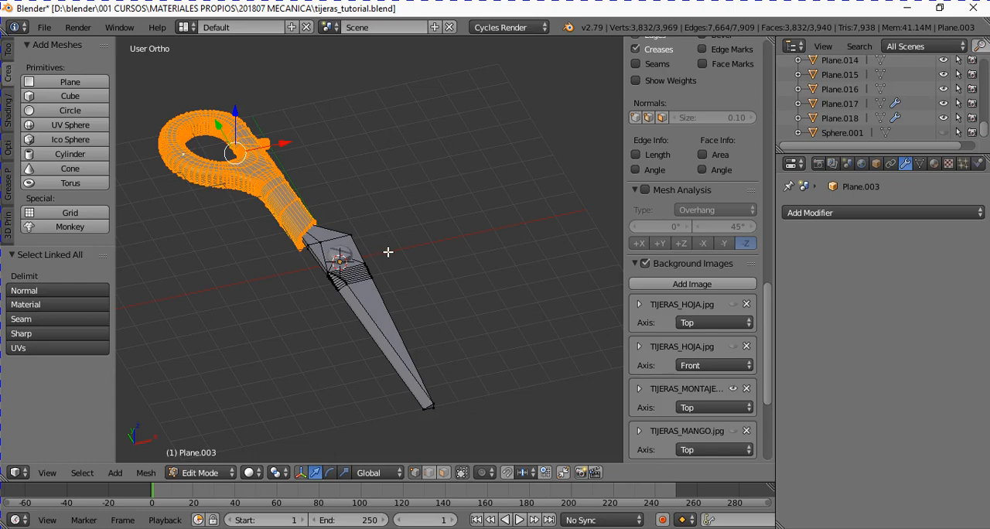
{"action": "key", "text": "Tab"}
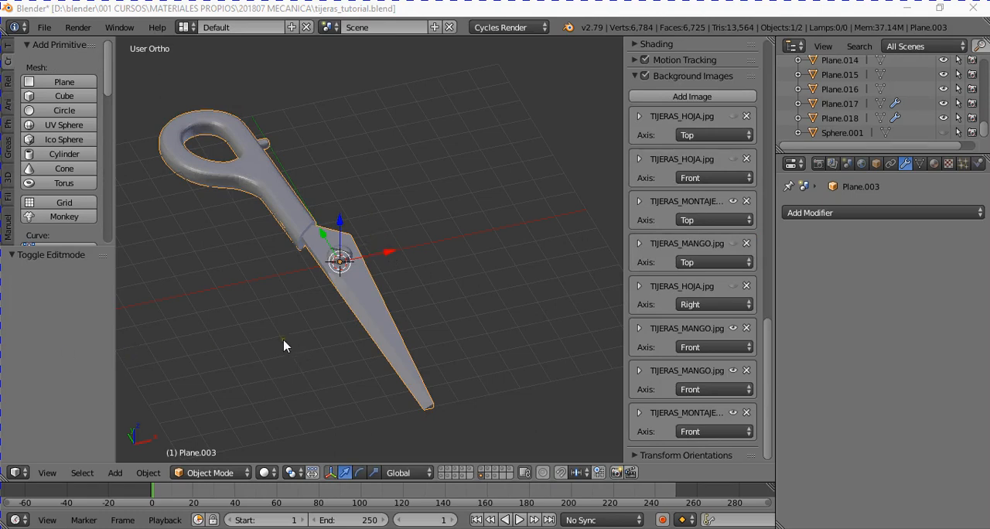
{"action": "middle_click_drag", "start_coordinate": [248, 341], "coordinate": [313, 186]}
{"action": "scroll", "coordinate": [313, 343], "scroll_direction": "up", "scroll_amount": 1}
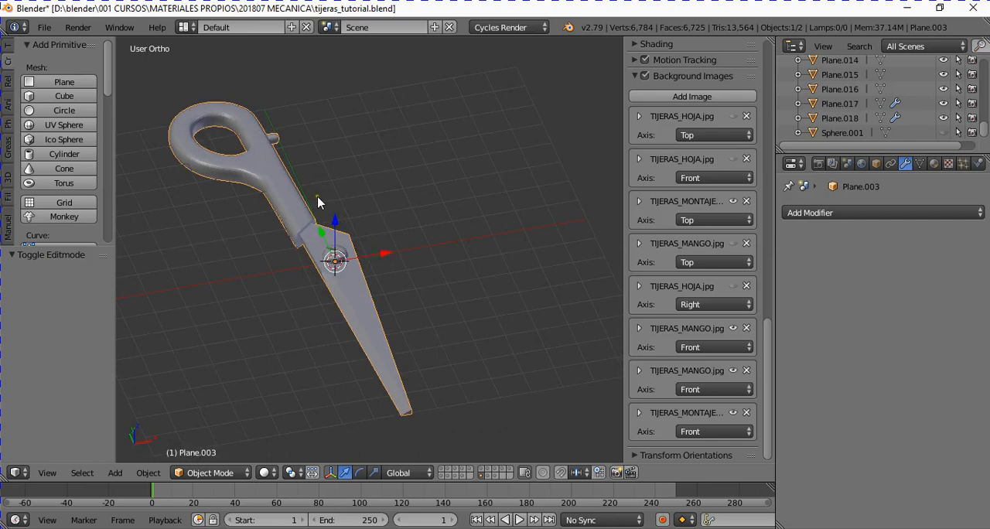
{"action": "scroll", "coordinate": [319, 200], "scroll_direction": "up", "scroll_amount": 2}
{"action": "scroll", "coordinate": [346, 283], "scroll_direction": "down", "scroll_amount": 2}
{"action": "middle_click_drag", "start_coordinate": [346, 283], "coordinate": [406, 284]}
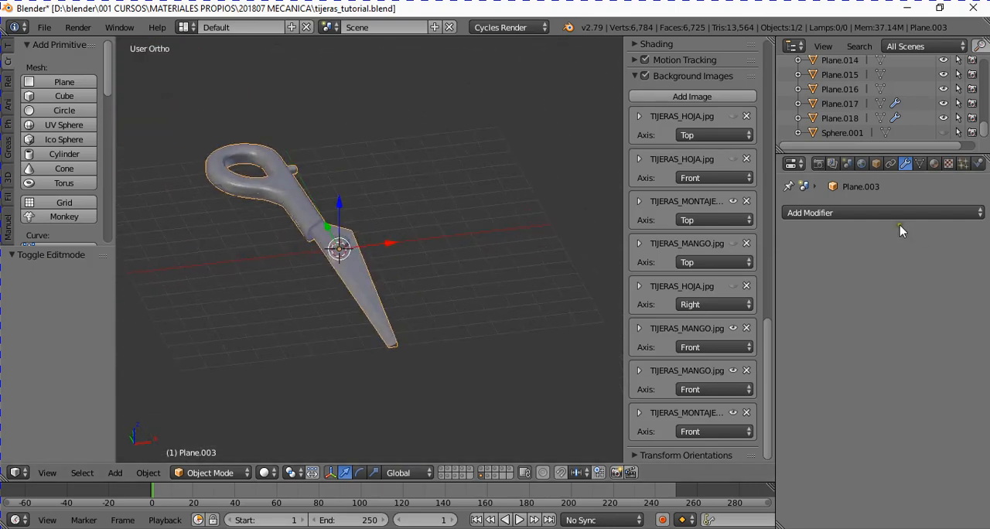
{"action": "left_click", "coordinate": [842, 215]}
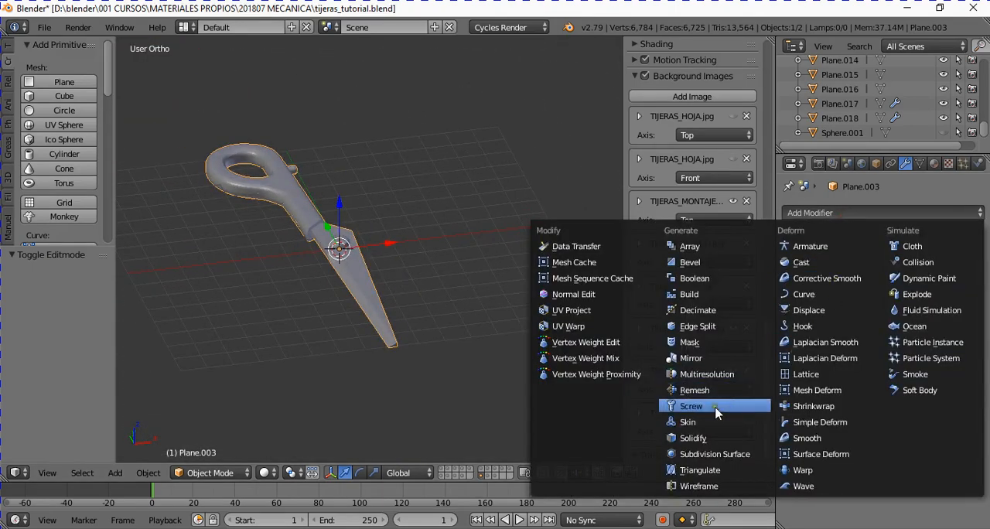
{"action": "left_click", "coordinate": [706, 369]}
{"action": "middle_click_drag", "start_coordinate": [420, 323], "coordinate": [409, 335]}
{"action": "middle_click_drag", "start_coordinate": [513, 327], "coordinate": [332, 272]}
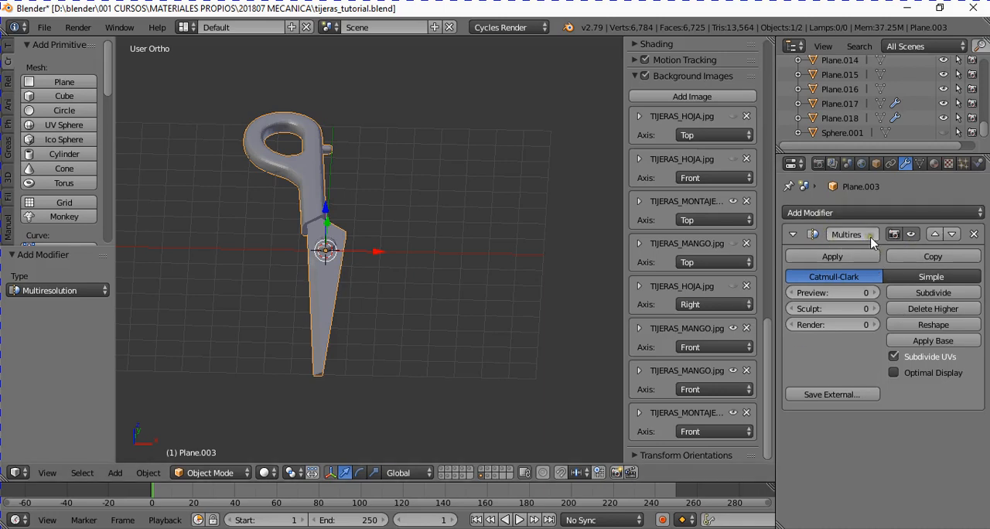
{"action": "left_click", "coordinate": [976, 234]}
- Try a Mirror modifier on the X axis of the joined scissor half and inspect both halves from several angles
{"action": "left_click", "coordinate": [857, 213]}
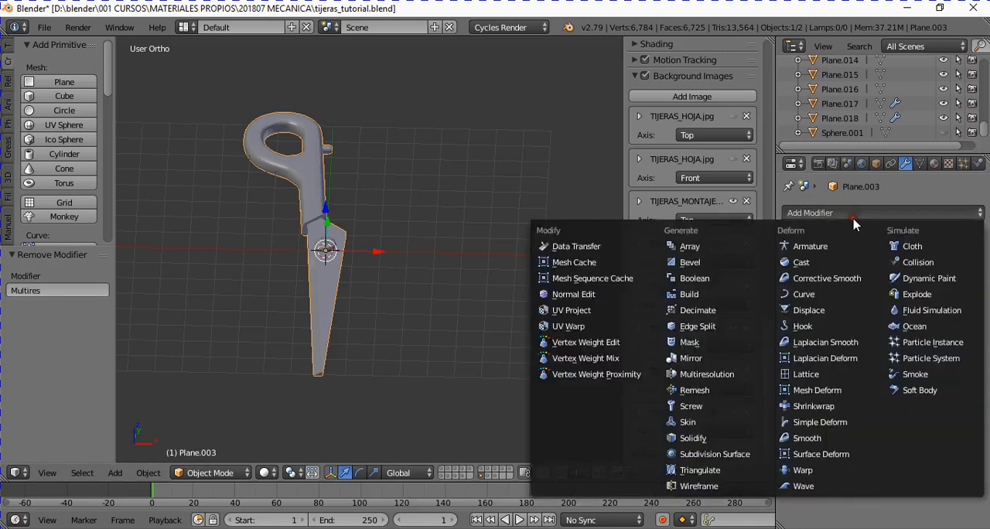
{"action": "left_click", "coordinate": [700, 358]}
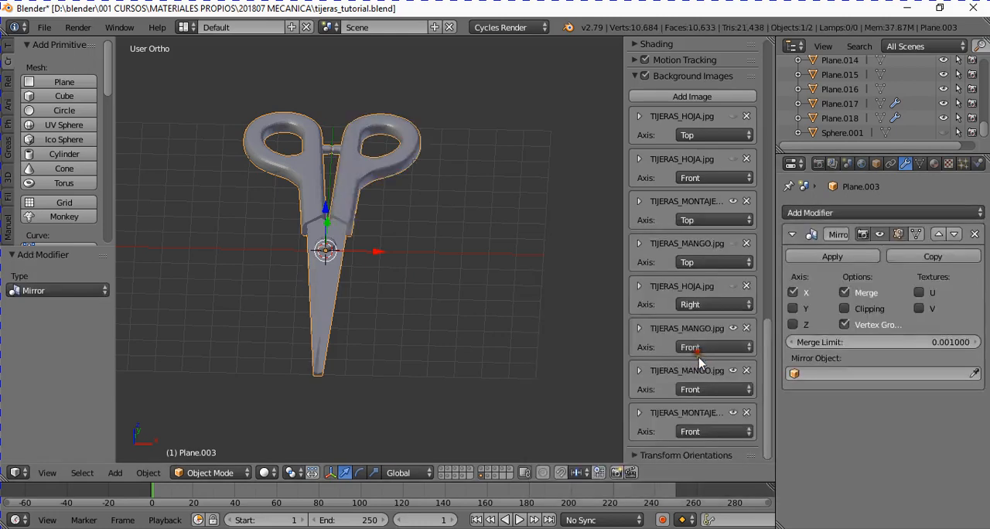
{"action": "middle_click_drag", "start_coordinate": [397, 265], "coordinate": [374, 271]}
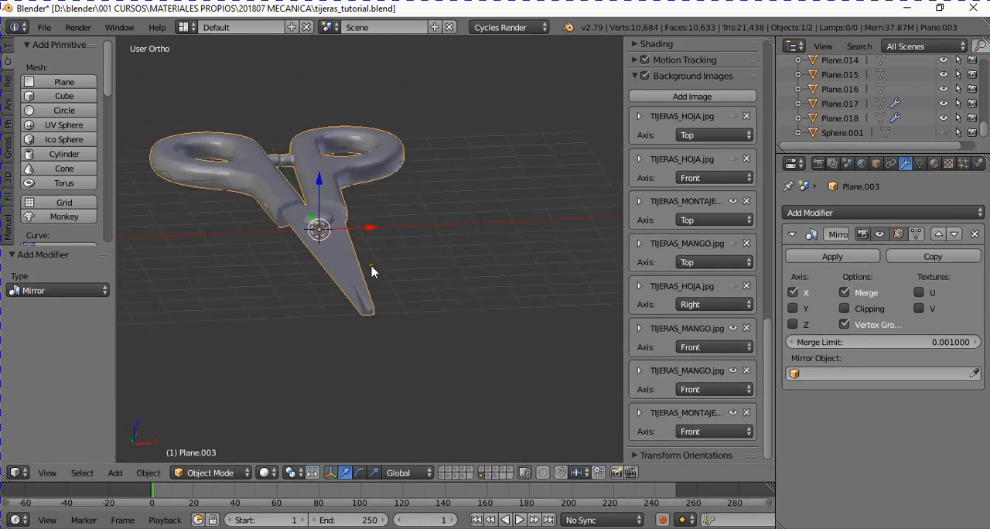
{"action": "scroll", "coordinate": [357, 340], "scroll_direction": "up", "scroll_amount": 1}
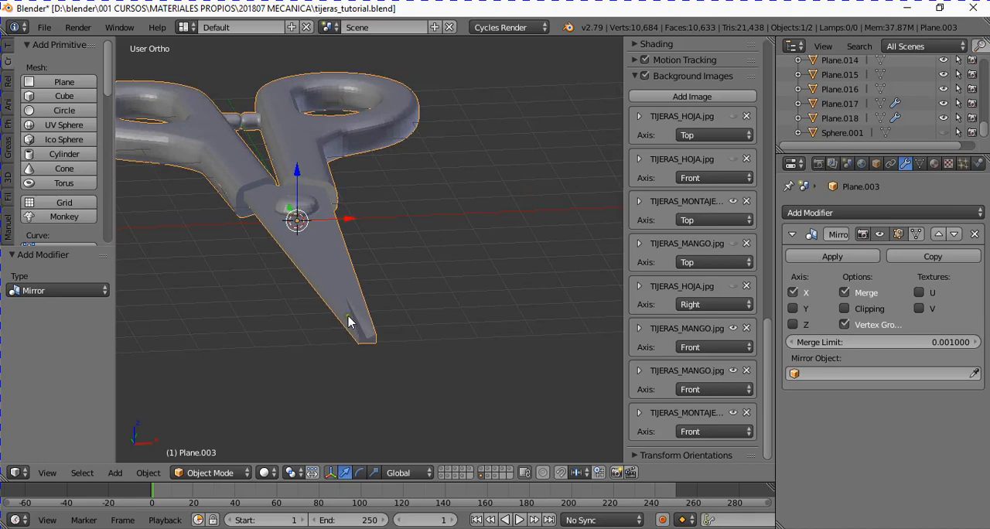
{"action": "middle_click_drag", "start_coordinate": [348, 322], "coordinate": [287, 237]}
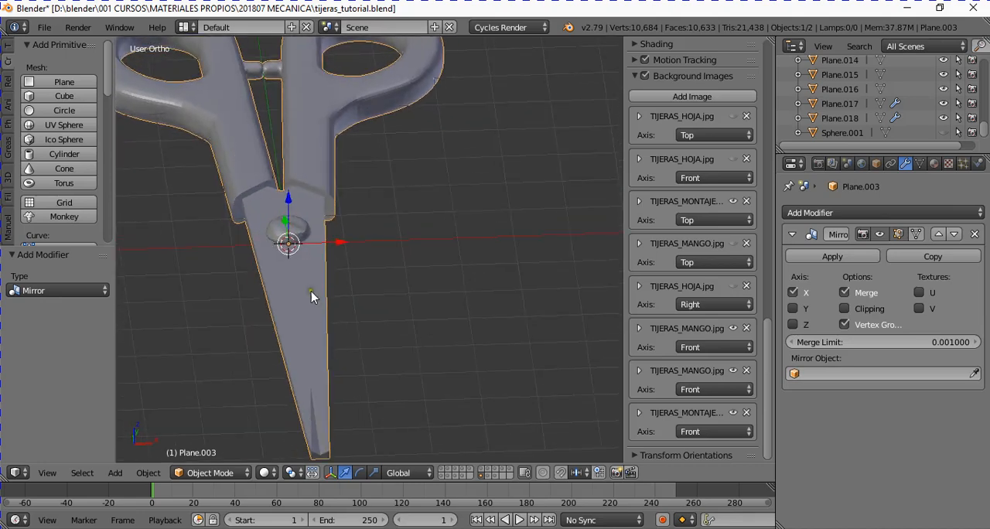
{"action": "middle_click_drag", "start_coordinate": [312, 295], "coordinate": [265, 245]}
{"action": "middle_click_drag", "start_coordinate": [349, 229], "coordinate": [302, 261]}
{"action": "mouse_move", "coordinate": [340, 308]}
{"action": "middle_mouse_down"}
{"action": "mouse_move", "coordinate": [361, 336]}
{"action": "mouse_move", "coordinate": [358, 327]}
{"action": "mouse_move", "coordinate": [327, 354]}
{"action": "mouse_move", "coordinate": [341, 345]}
{"action": "mouse_move", "coordinate": [327, 329]}
{"action": "mouse_move", "coordinate": [348, 306]}
{"action": "middle_mouse_up"}
{"action": "scroll", "coordinate": [327, 318], "scroll_direction": "down", "scroll_amount": 1}
{"action": "scroll", "coordinate": [327, 317], "scroll_direction": "up", "scroll_amount": 1}
{"action": "scroll", "coordinate": [347, 305], "scroll_direction": "down", "scroll_amount": 4}
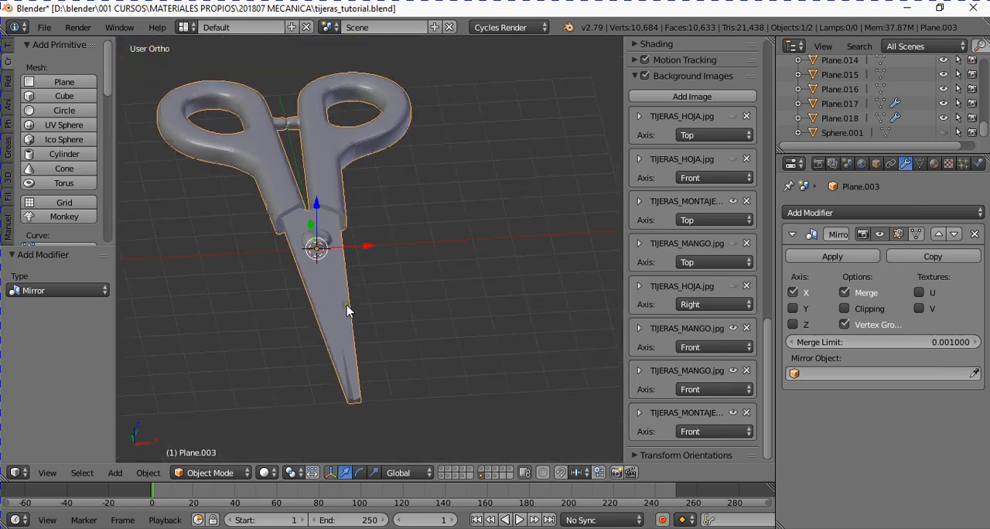
- Try the Mirror modifier on the Z axis alone and the Y axis alone, and remove the modifier
{"action": "left_click", "coordinate": [793, 293]}
{"action": "left_click", "coordinate": [793, 324]}
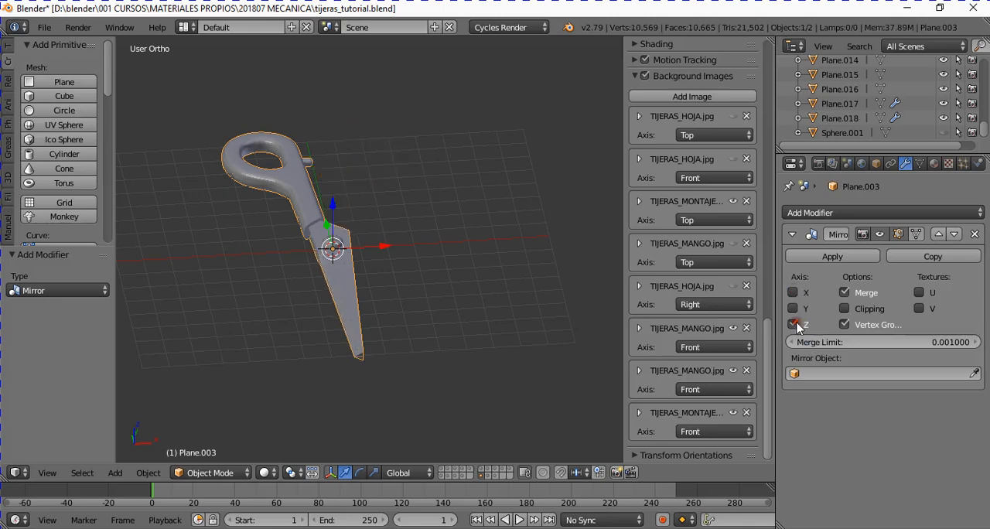
{"action": "middle_click_drag", "start_coordinate": [422, 290], "coordinate": [371, 280]}
{"action": "left_click", "coordinate": [792, 324]}
{"action": "left_click", "coordinate": [793, 307]}
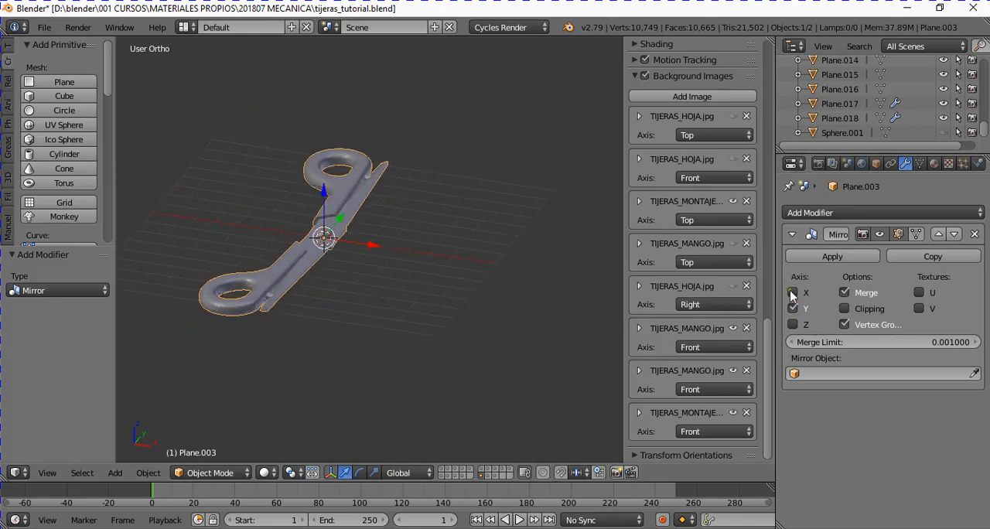
{"action": "left_click", "coordinate": [976, 234]}
- Try mirroring the scissor half itself along the global X axis and cancel the operation
{"action": "middle_click_drag", "start_coordinate": [316, 262], "coordinate": [336, 283]}
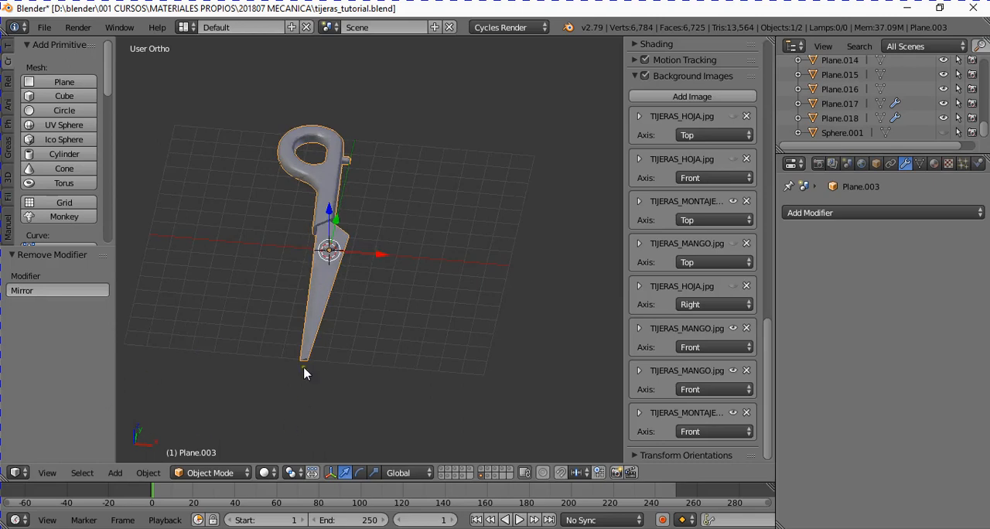
{"action": "middle_click_drag", "start_coordinate": [305, 372], "coordinate": [318, 343]}
{"action": "left_click", "coordinate": [148, 472]}
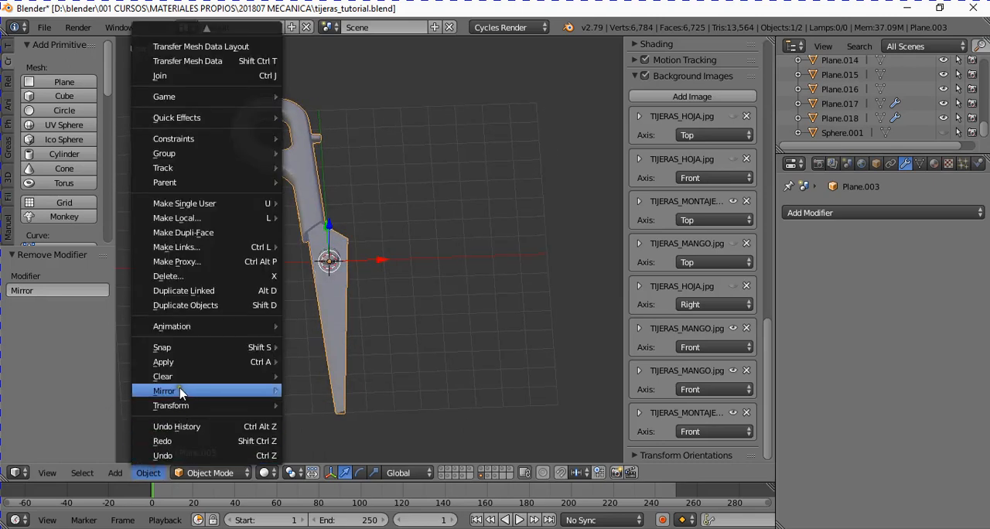
{"action": "mouse_move", "coordinate": [183, 394]}
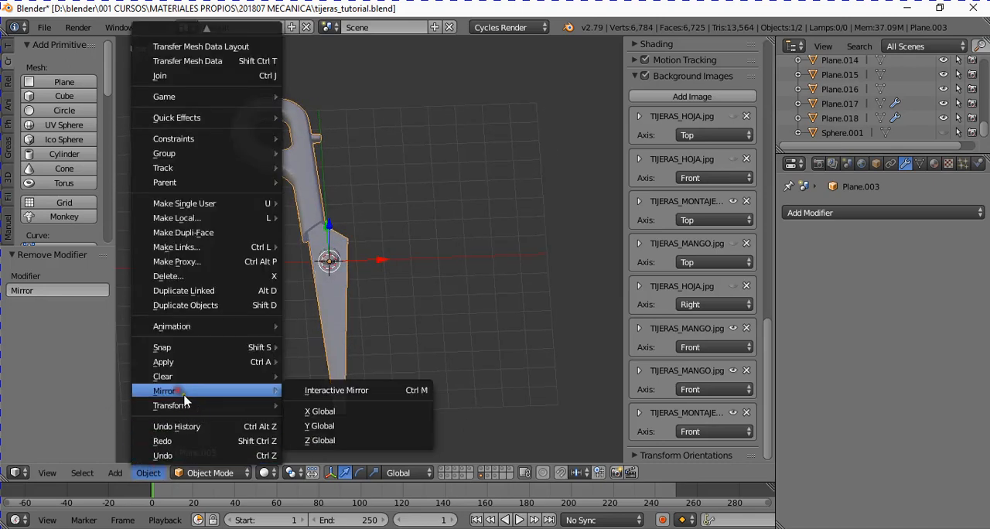
{"action": "left_click", "coordinate": [324, 412]}
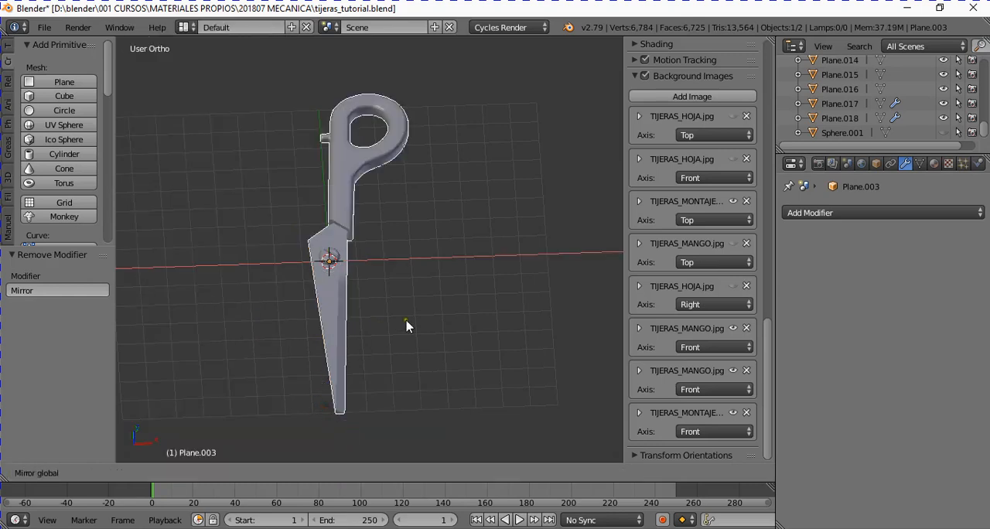
{"action": "key", "text": "Escape"}
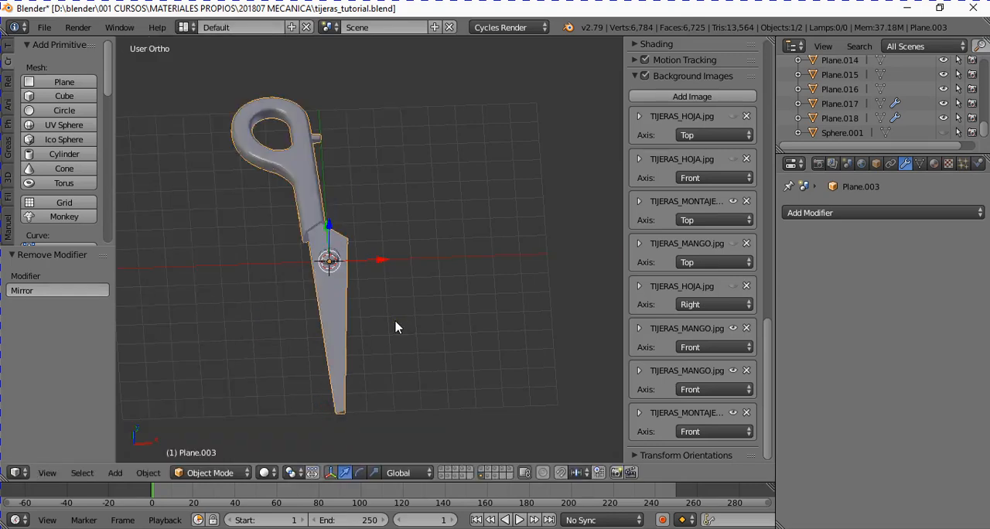
- Duplicate the scissor half in place, and test-move the copy without keeping the displacement
{"action": "middle_click_drag", "start_coordinate": [395, 327], "coordinate": [357, 300]}
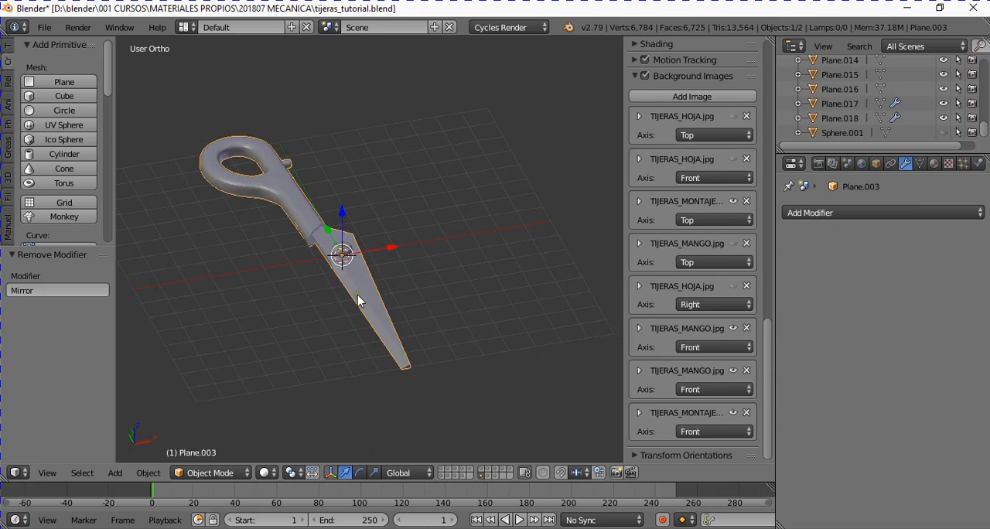
{"action": "key", "text": "shift+d"}
{"action": "right_click", "coordinate": [358, 295]}
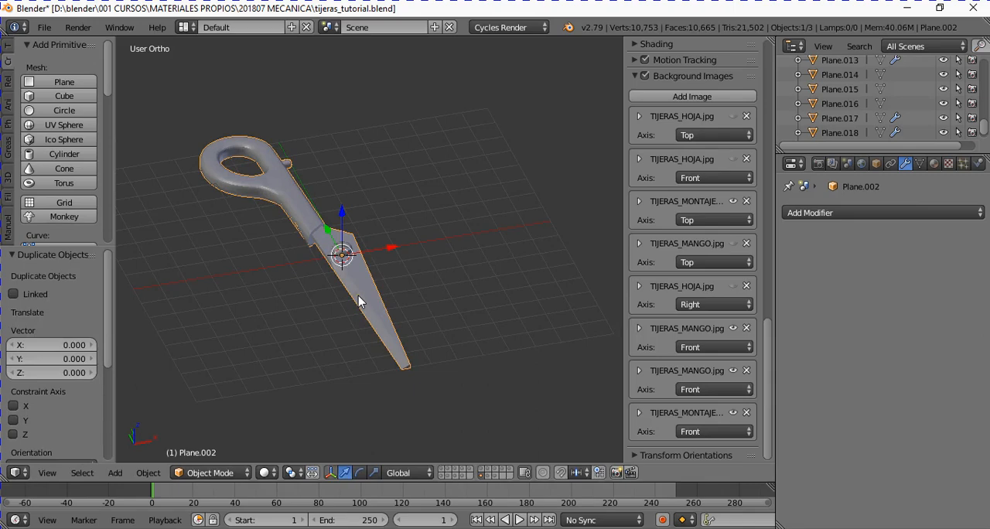
{"action": "key", "text": "g"}
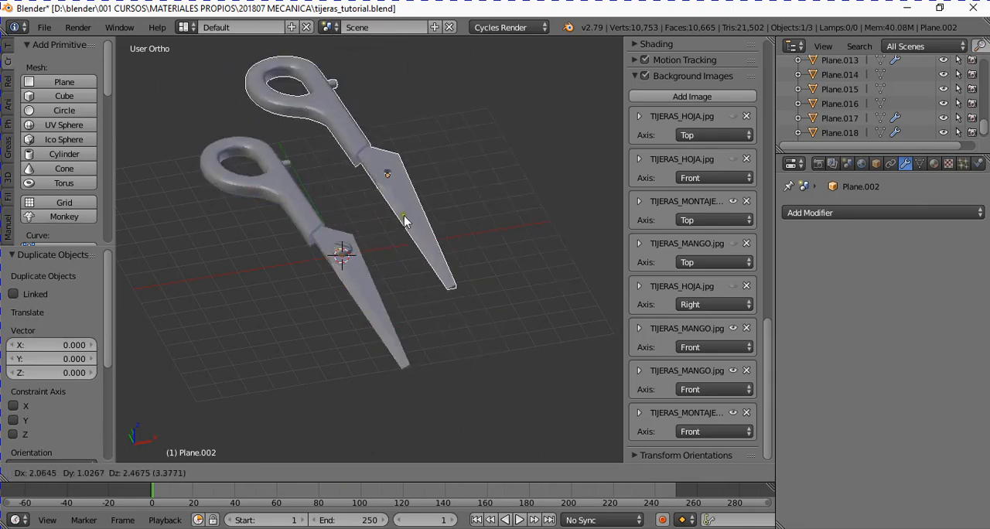
{"action": "right_click", "coordinate": [461, 296]}
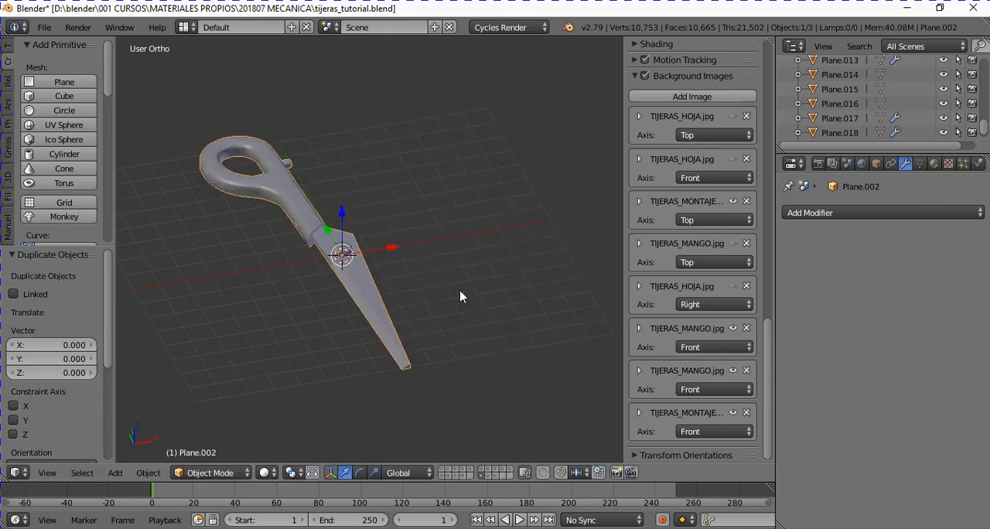
- Mirror the duplicated scissor half along the global X axis after comparing the Y and Z mirror directions
{"action": "middle_click_drag", "start_coordinate": [385, 281], "coordinate": [340, 313]}
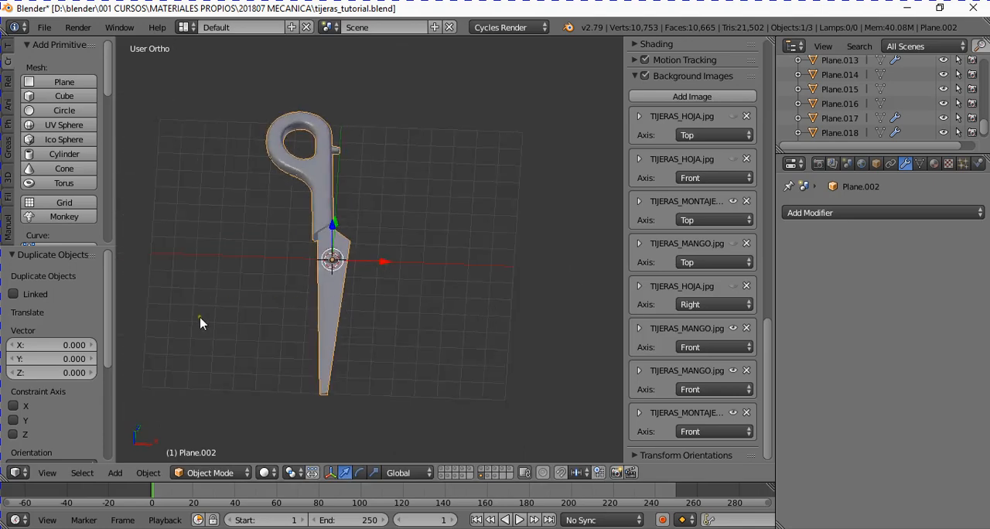
{"action": "left_click", "coordinate": [148, 472]}
{"action": "mouse_move", "coordinate": [173, 377]}
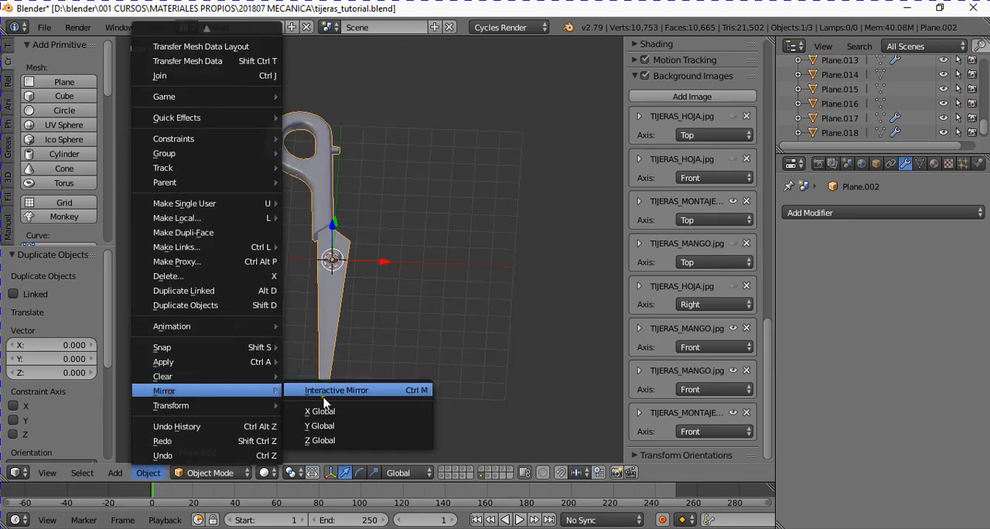
{"action": "left_click", "coordinate": [331, 412]}
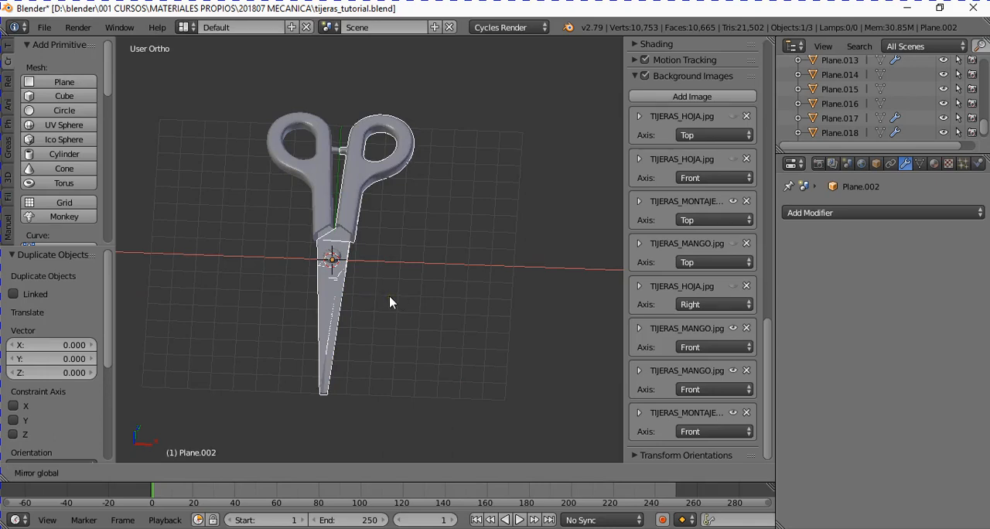
{"action": "key", "text": "y"}
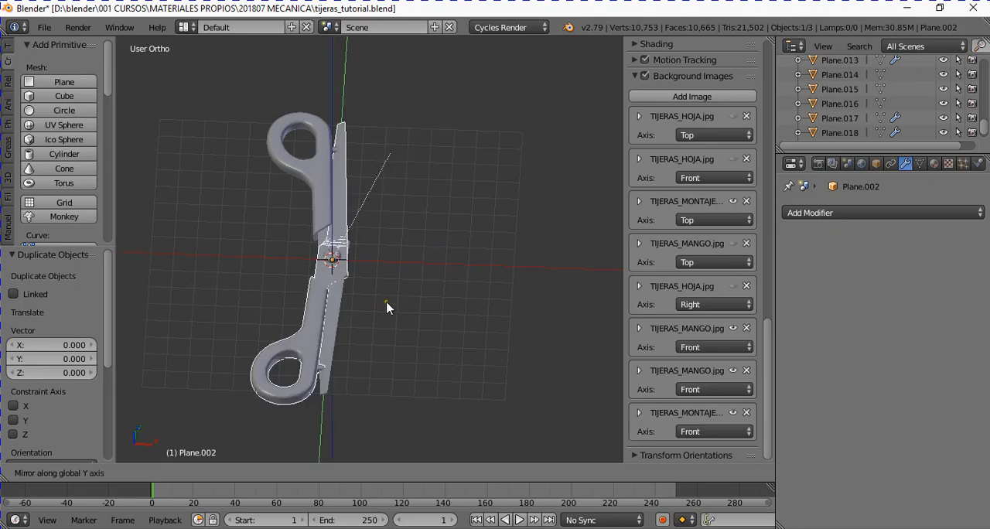
{"action": "key", "text": "x"}
{"action": "key", "text": "y"}
{"action": "key", "text": "z"}
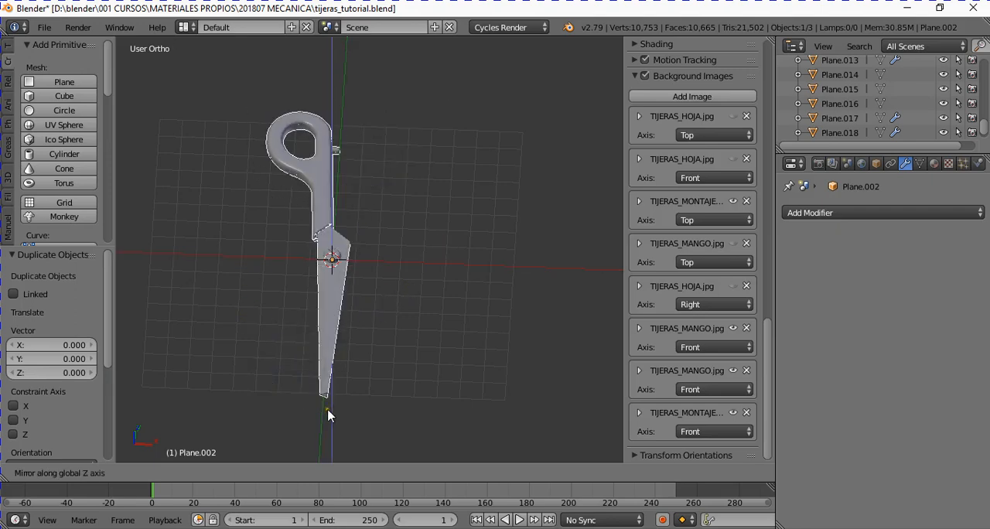
{"action": "key", "text": "x"}
{"action": "left_click", "coordinate": [311, 408]}
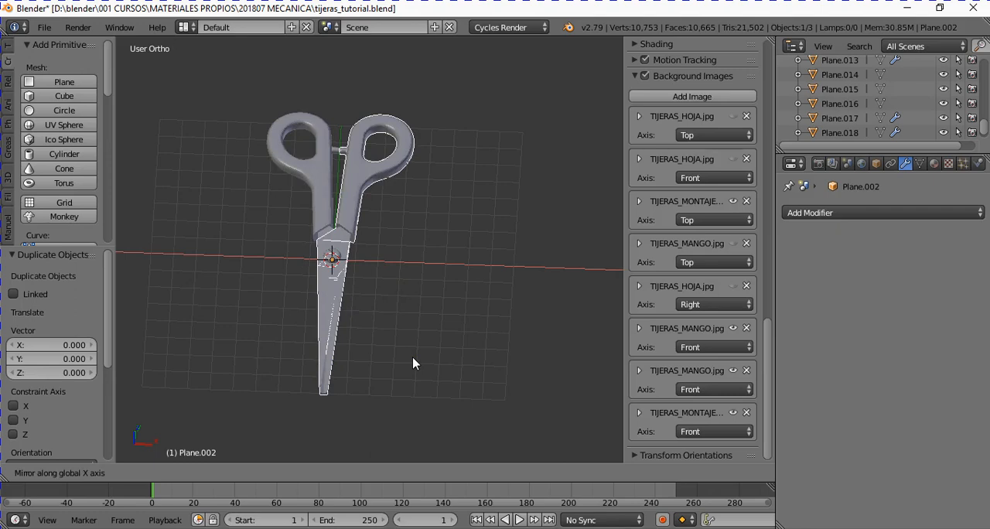
{"action": "left_click", "coordinate": [412, 358]}
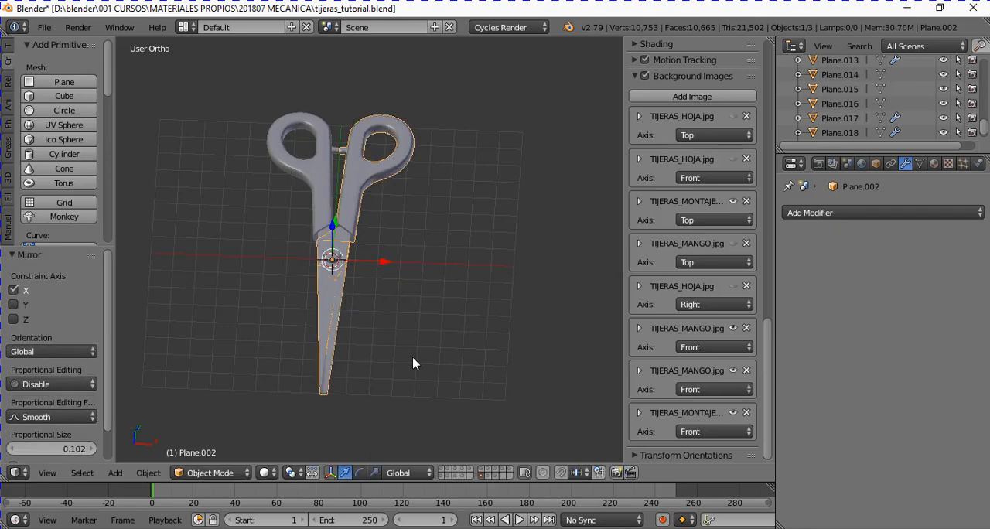
- Try the mirror of the duplicated half with the Y axis alone and with no constraint axis
{"action": "middle_click_drag", "start_coordinate": [402, 336], "coordinate": [338, 374]}
{"action": "scroll", "coordinate": [314, 353], "scroll_direction": "up", "scroll_amount": 4}
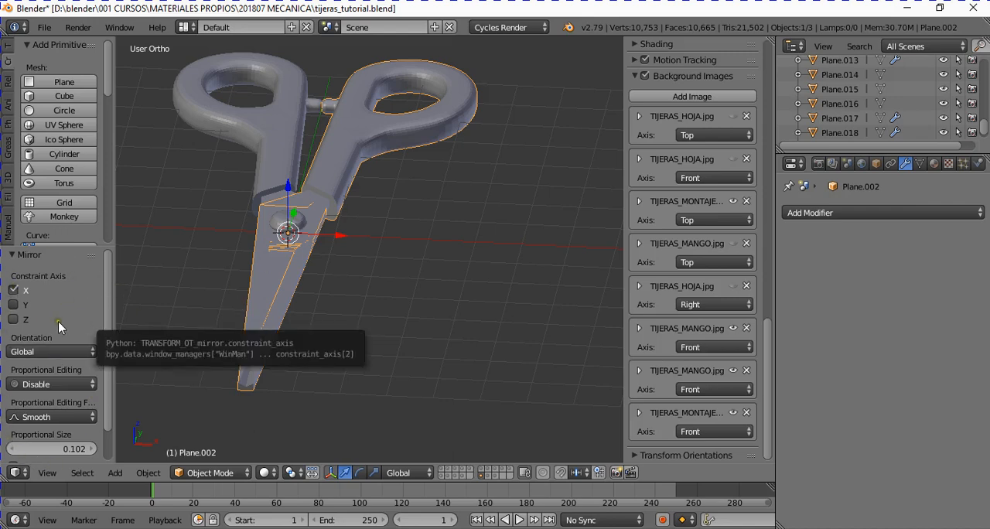
{"action": "left_click", "coordinate": [13, 291]}
{"action": "left_click", "coordinate": [13, 291]}
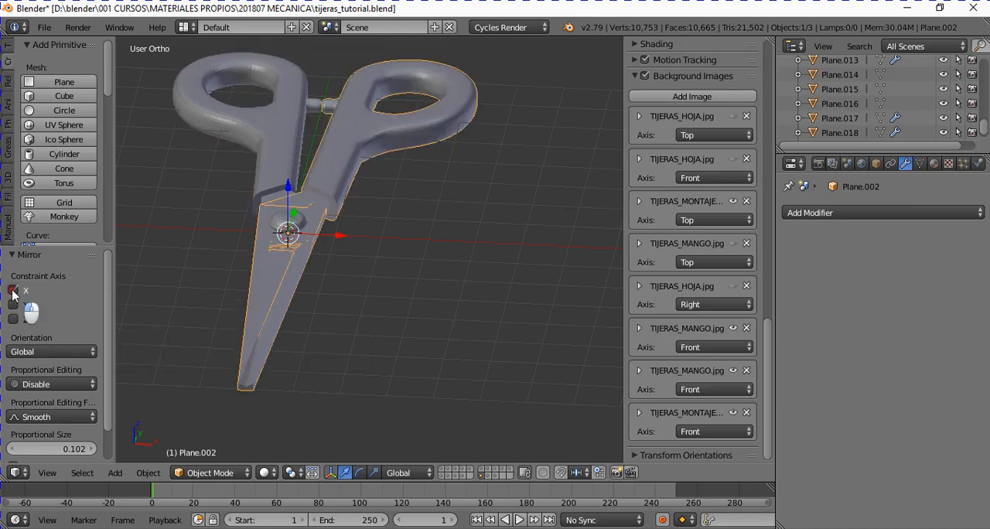
{"action": "left_click", "coordinate": [14, 306]}
{"action": "left_click", "coordinate": [12, 290]}
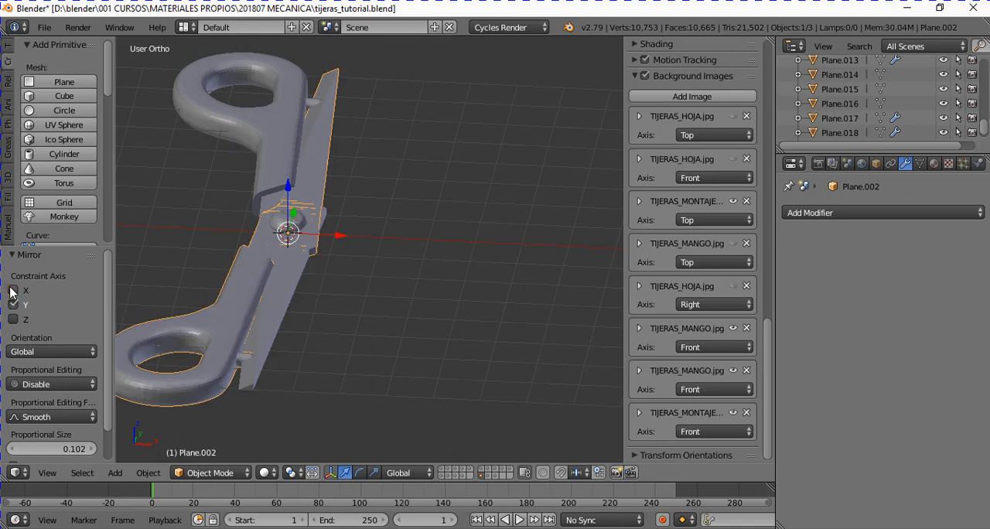
{"action": "left_click", "coordinate": [13, 291]}
{"action": "left_click", "coordinate": [14, 306]}
{"action": "left_click", "coordinate": [13, 291]}
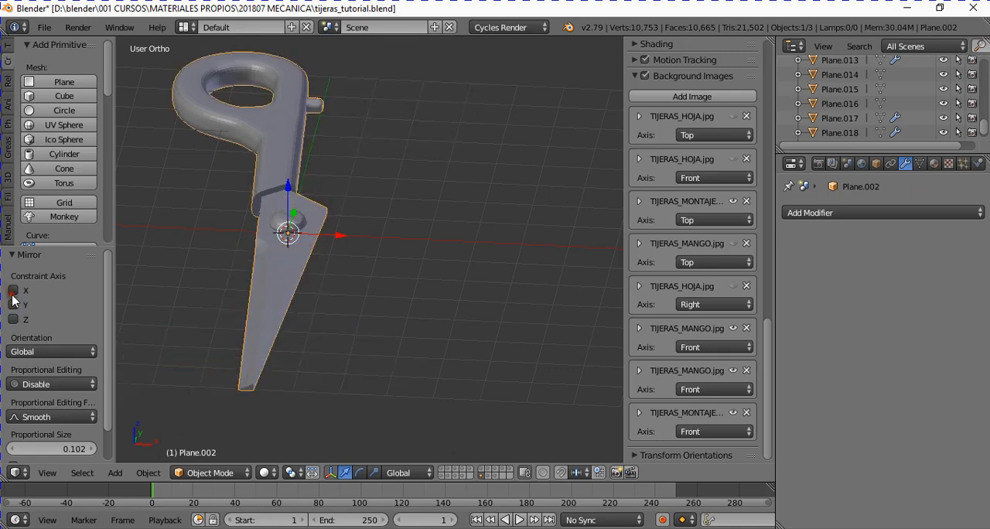
- Set the duplicated half's mirror to use both the X and Z axes
{"action": "left_click", "coordinate": [13, 319]}
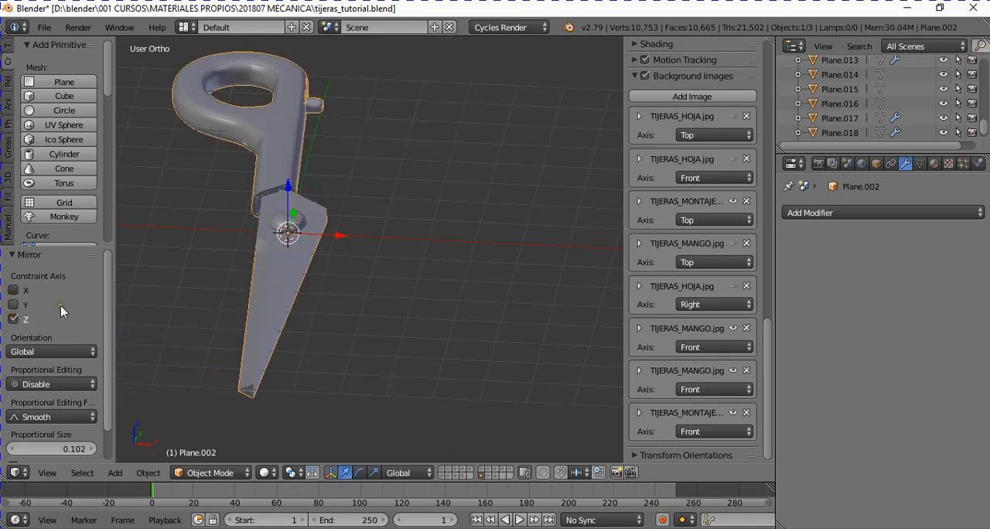
{"action": "left_click", "coordinate": [13, 291]}
{"action": "mouse_move", "coordinate": [230, 353]}
{"action": "middle_mouse_down"}
{"action": "mouse_move", "coordinate": [258, 327]}
{"action": "mouse_move", "coordinate": [239, 327]}
{"action": "mouse_move", "coordinate": [243, 352]}
{"action": "middle_mouse_up"}
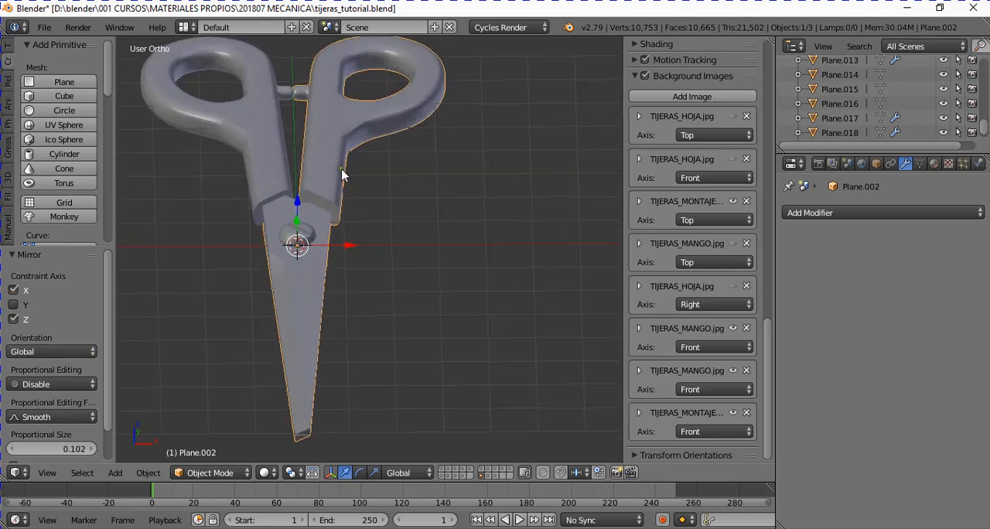
- Examine from several angles and distances how the two mirrored scissor halves fit together
{"action": "middle_click_drag", "start_coordinate": [198, 162], "coordinate": [244, 213]}
{"action": "scroll", "coordinate": [258, 240], "scroll_direction": "down", "scroll_amount": 3}
{"action": "scroll", "coordinate": [247, 225], "scroll_direction": "up", "scroll_amount": 2}
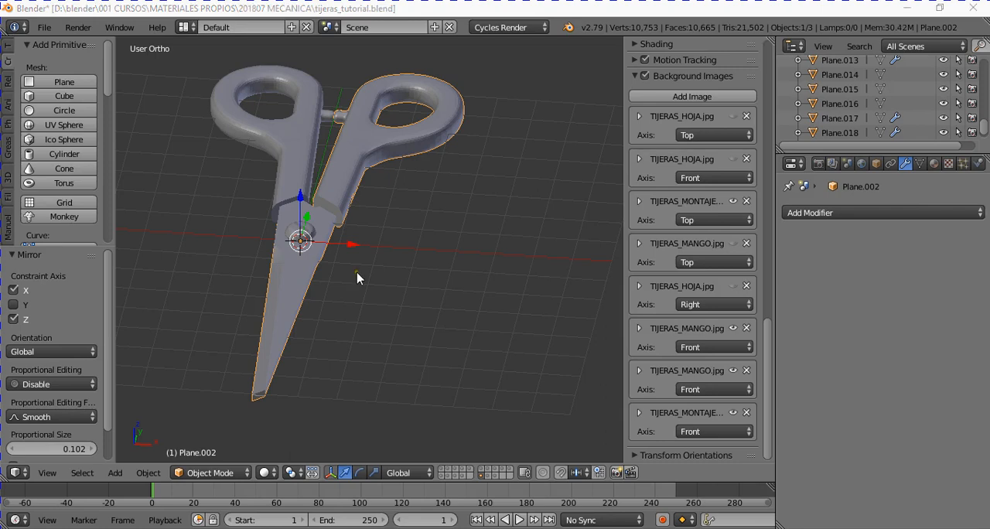
{"action": "scroll", "coordinate": [360, 274], "scroll_direction": "up", "scroll_amount": 2}
{"action": "scroll", "coordinate": [366, 271], "scroll_direction": "down", "scroll_amount": 5}
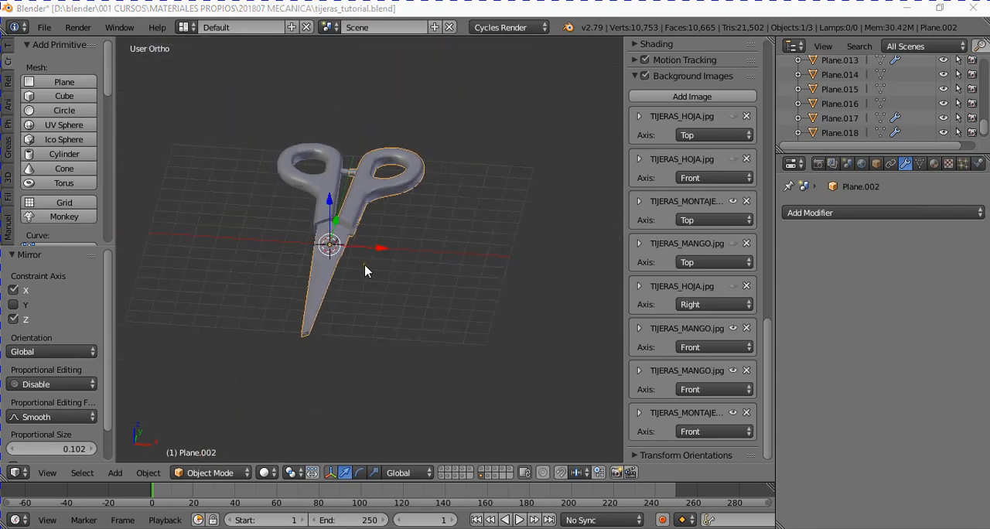
{"action": "scroll", "coordinate": [340, 274], "scroll_direction": "up", "scroll_amount": 2}
{"action": "scroll", "coordinate": [309, 275], "scroll_direction": "up", "scroll_amount": 2}
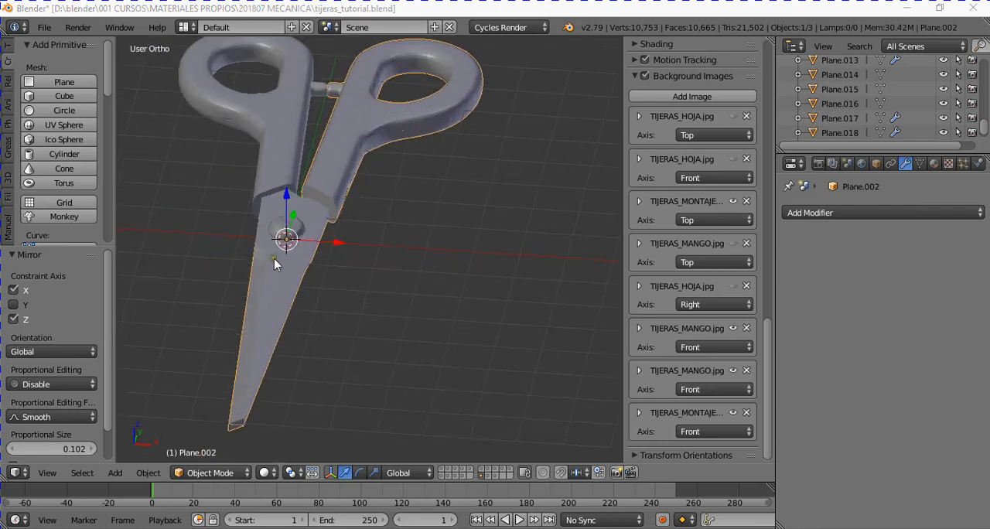
{"action": "scroll", "coordinate": [279, 263], "scroll_direction": "down", "scroll_amount": 2}
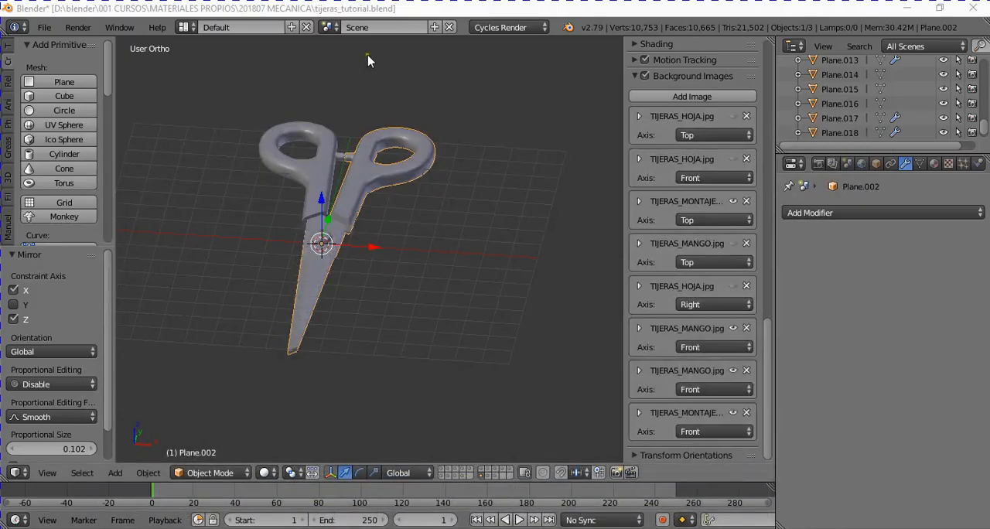
- Try rotating the mirrored half about the global Z axis to open the scissors, and cancel the rotation
{"action": "middle_click_drag", "start_coordinate": [368, 61], "coordinate": [389, 284]}
{"action": "scroll", "coordinate": [385, 277], "scroll_direction": "up", "scroll_amount": 2}
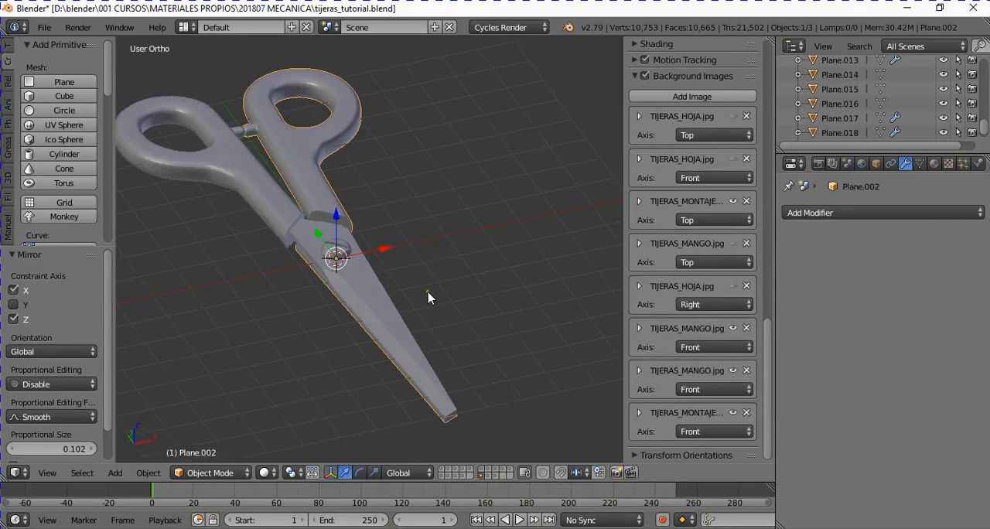
{"action": "key", "text": "r"}
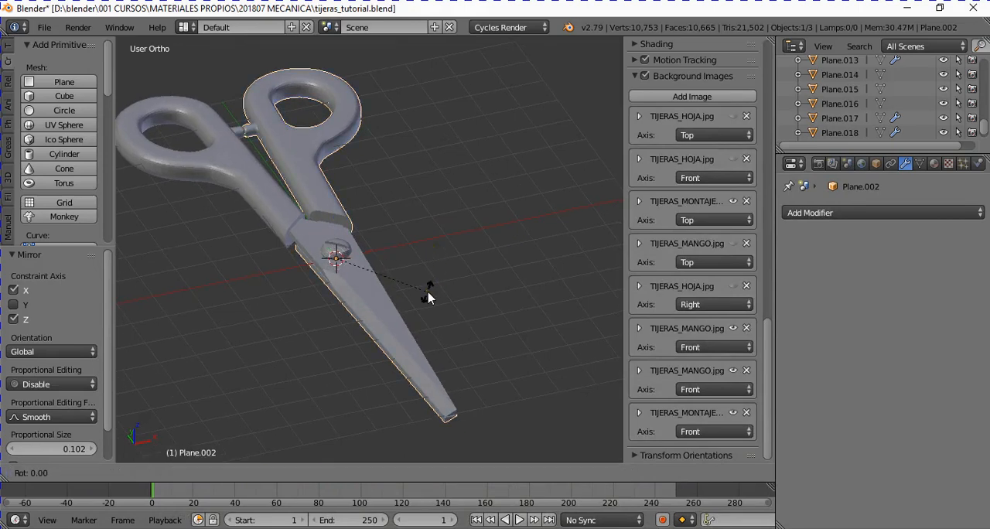
{"action": "key", "text": "z"}
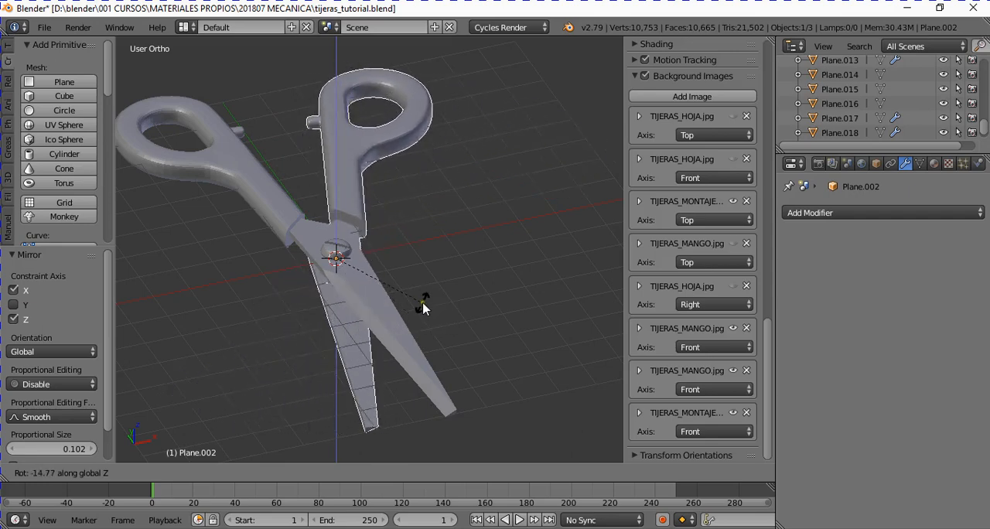
{"action": "left_click", "coordinate": [374, 305]}
- Check the assembled scissors against the reference drawing in front view, and inspect the blade joint in top and angled views
{"action": "middle_click_drag", "start_coordinate": [374, 305], "coordinate": [326, 236]}
{"action": "key", "text": "KP_1"}
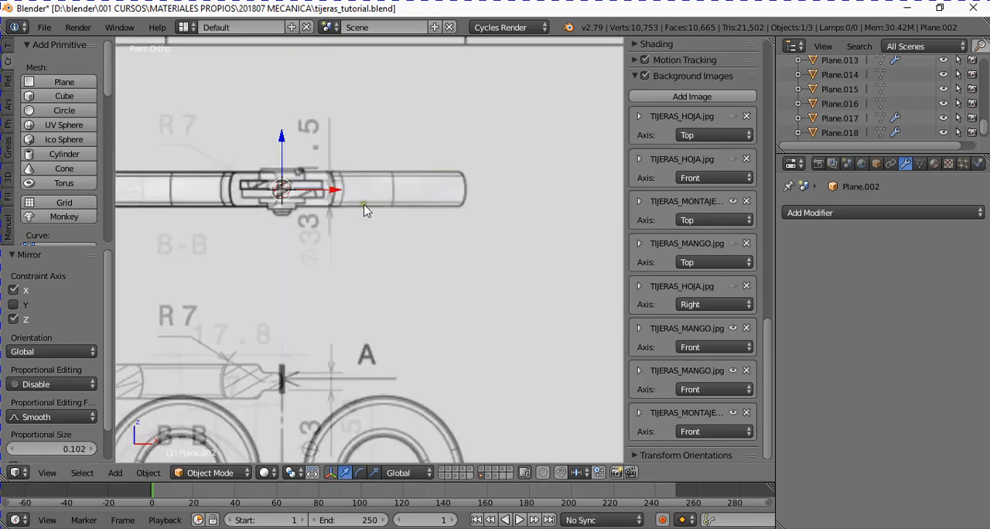
{"action": "middle_click_drag", "start_coordinate": [330, 131], "coordinate": [331, 256], "text": "shift"}
{"action": "middle_click_drag", "start_coordinate": [287, 325], "coordinate": [362, 352]}
{"action": "scroll", "coordinate": [353, 316], "scroll_direction": "down", "scroll_amount": 3}
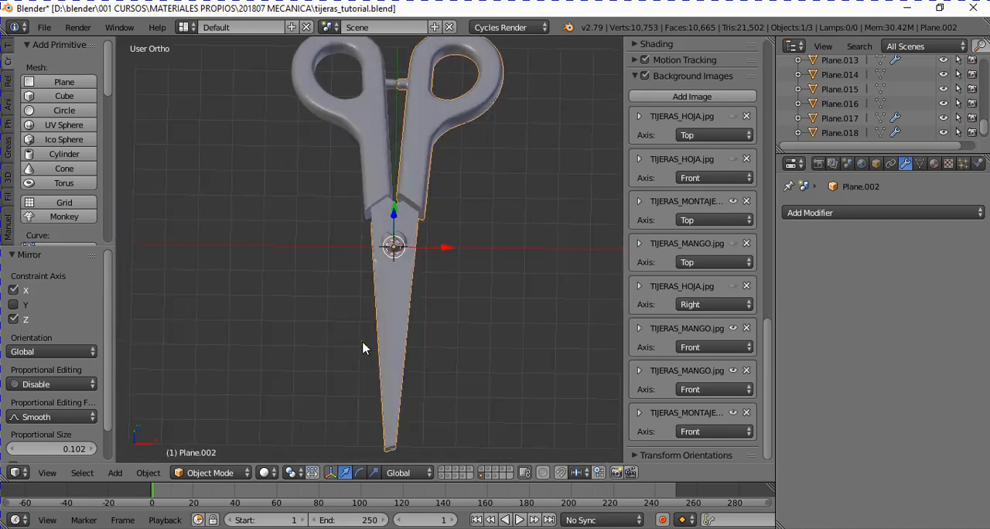
{"action": "key", "text": "KP_7"}
{"action": "scroll", "coordinate": [364, 343], "scroll_direction": "down", "scroll_amount": 4}
{"action": "middle_click_drag", "start_coordinate": [396, 274], "coordinate": [434, 305]}
{"action": "scroll", "coordinate": [435, 294], "scroll_direction": "up", "scroll_amount": 5}
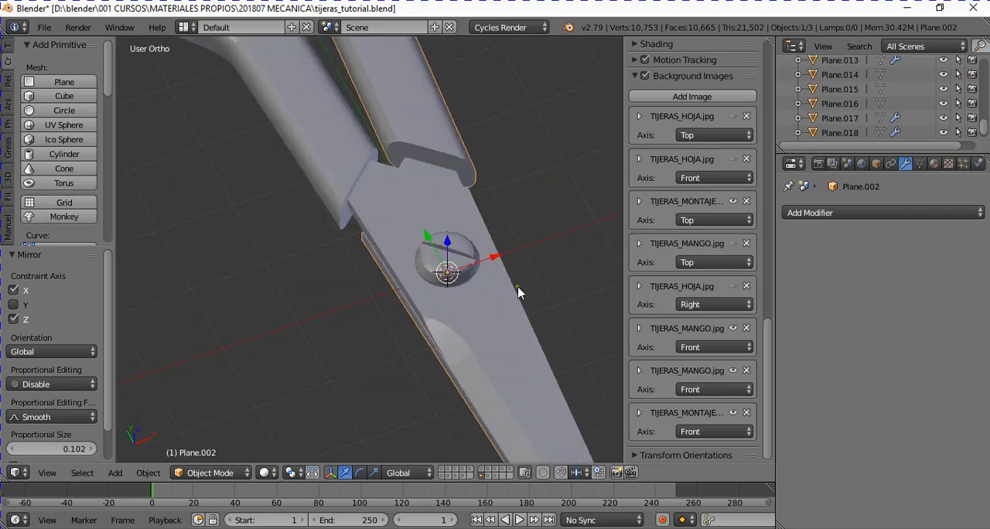
- Select the pivot bolt and the mirrored half in turn to examine their alignment, ending with the bolt selected
{"action": "right_click", "coordinate": [464, 255]}
{"action": "middle_click_drag", "start_coordinate": [506, 318], "coordinate": [392, 335]}
{"action": "scroll", "coordinate": [453, 330], "scroll_direction": "up", "scroll_amount": 3}
{"action": "scroll", "coordinate": [395, 307], "scroll_direction": "down", "scroll_amount": 4}
{"action": "scroll", "coordinate": [423, 286], "scroll_direction": "down", "scroll_amount": 3}
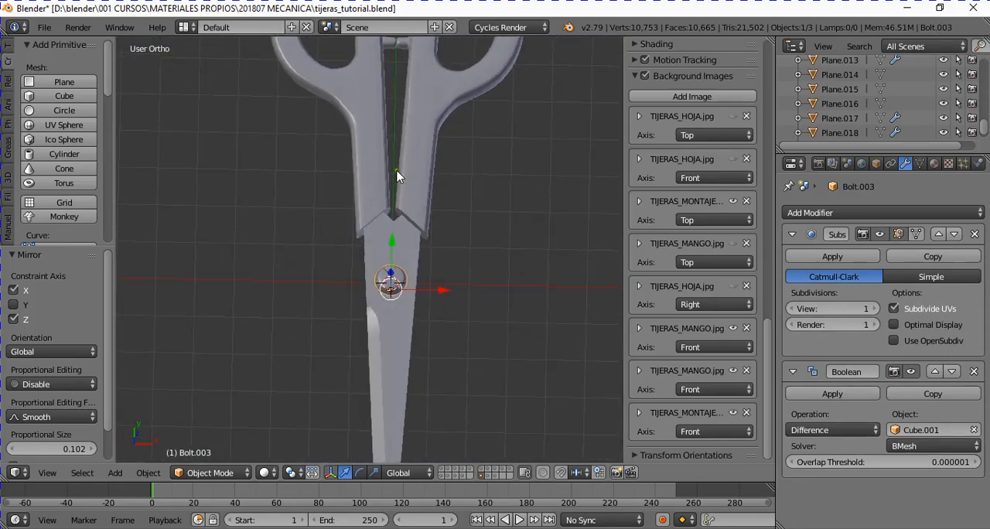
{"action": "right_click", "coordinate": [377, 169]}
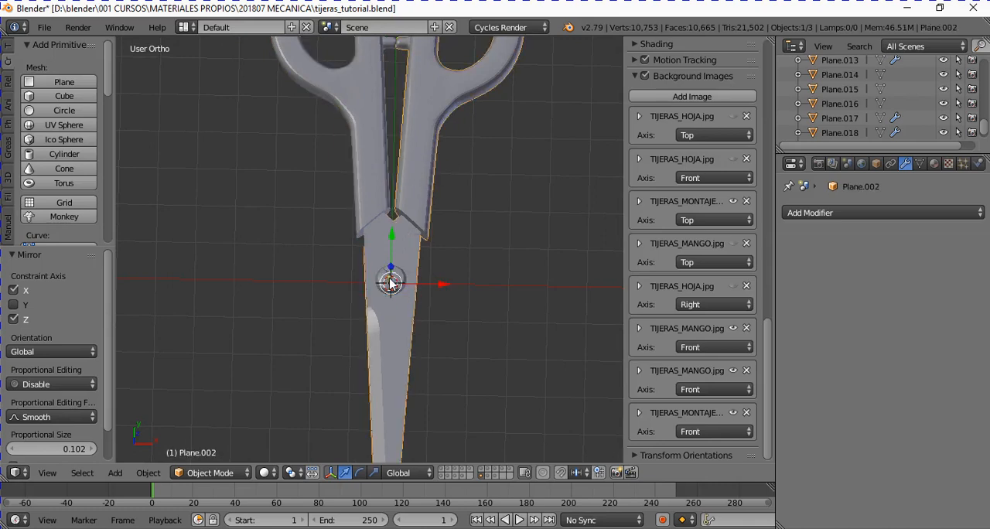
{"action": "right_click", "coordinate": [390, 284]}
{"action": "middle_click_drag", "start_coordinate": [475, 325], "coordinate": [415, 277]}
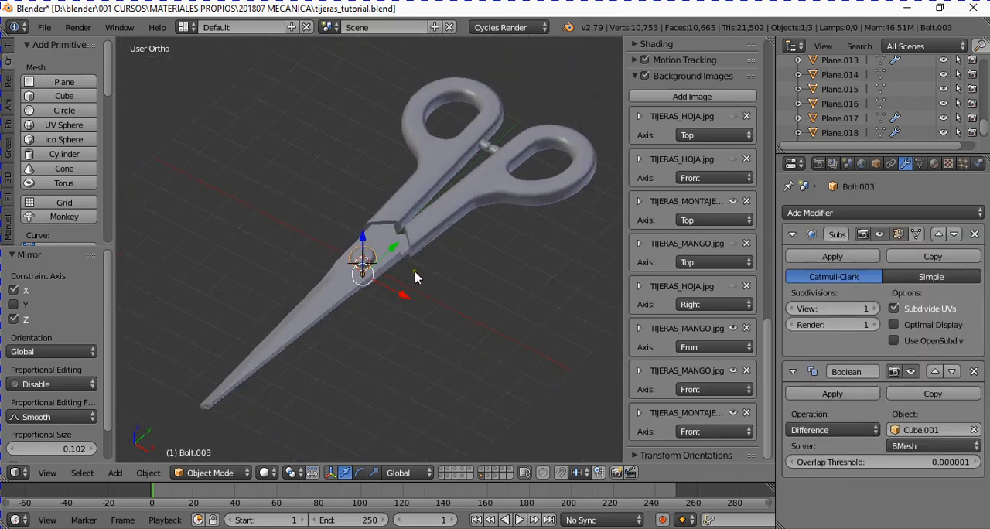
{"action": "scroll", "coordinate": [416, 277], "scroll_direction": "up", "scroll_amount": 2}
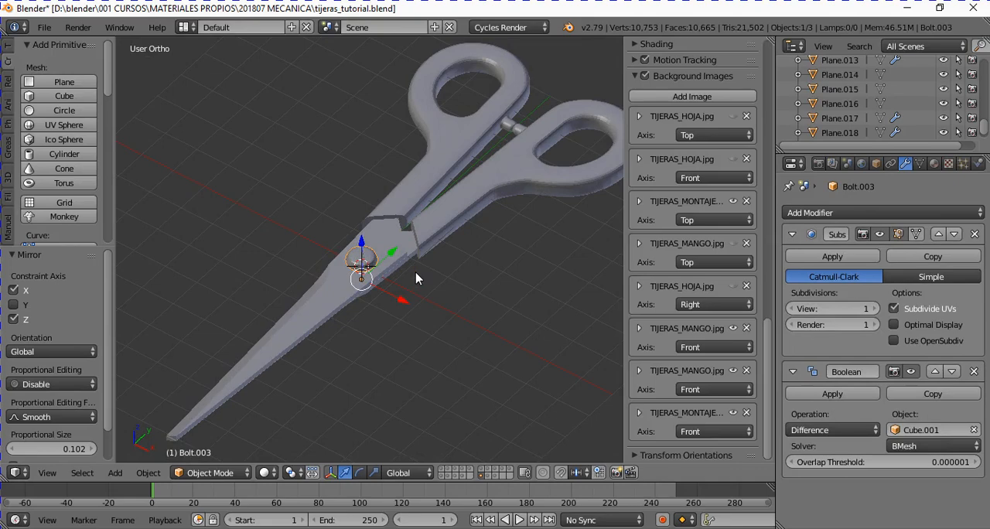